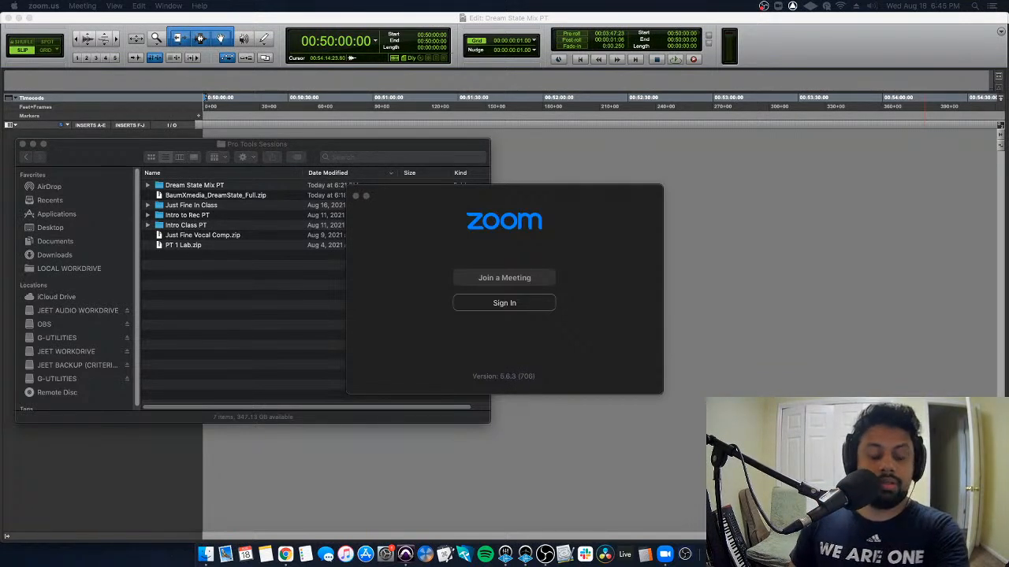
Close the Zoom window and leave the meeting.
{"action": "left_click", "coordinate": [278, 367]}
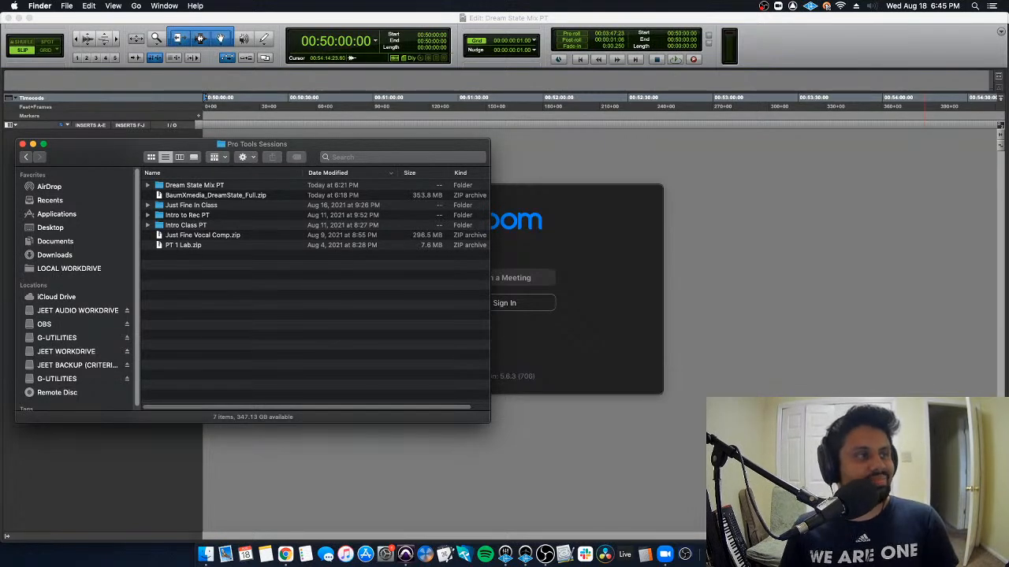
{"action": "key", "text": "super+Tab"}
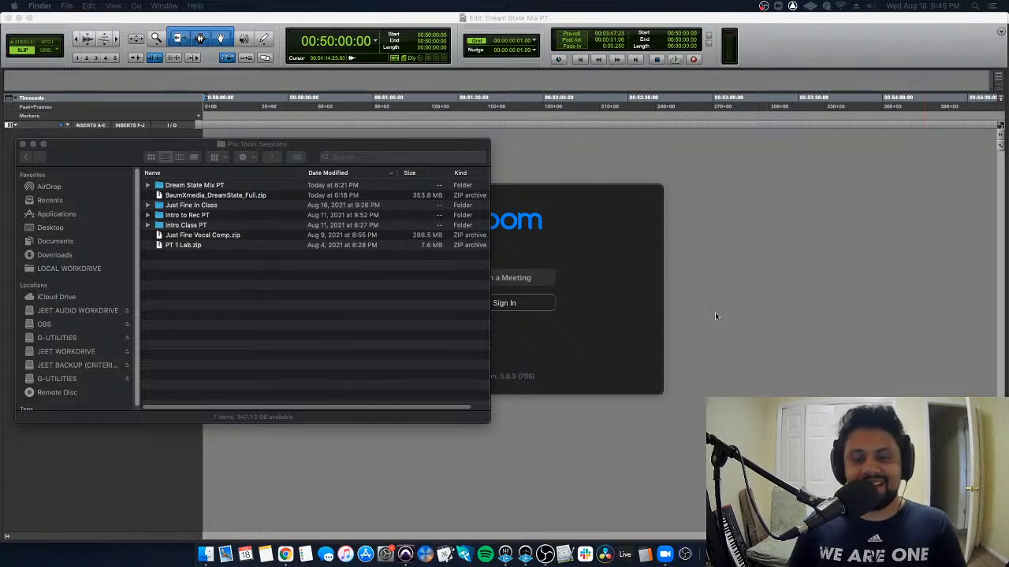
{"action": "left_click", "coordinate": [574, 204]}
{"action": "left_click", "coordinate": [355, 197]}
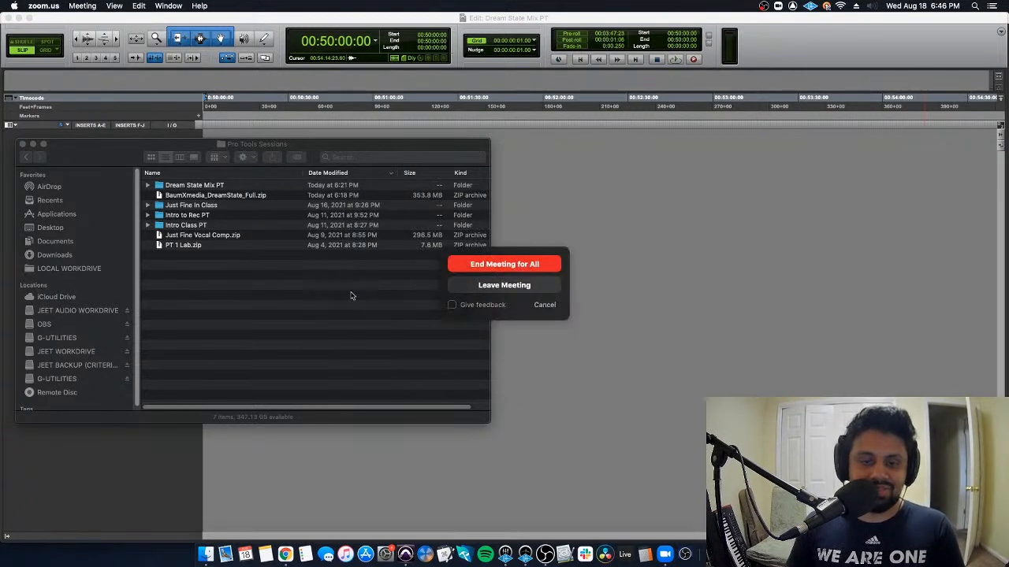
{"action": "left_click", "coordinate": [506, 287]}
{"action": "key", "text": "super+Tab"}
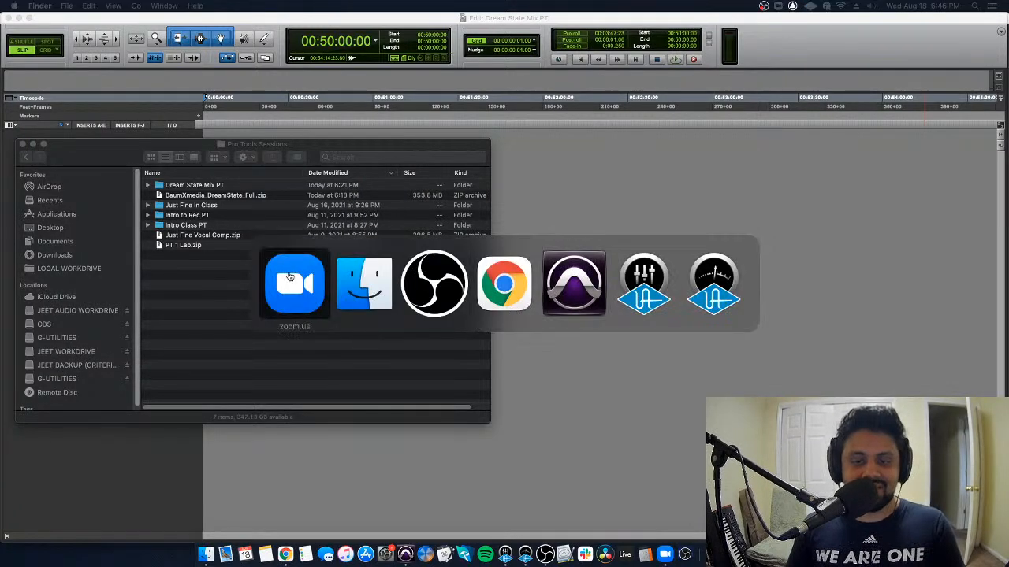
{"action": "left_click", "coordinate": [439, 283]}
{"action": "key", "text": "super+Tab"}
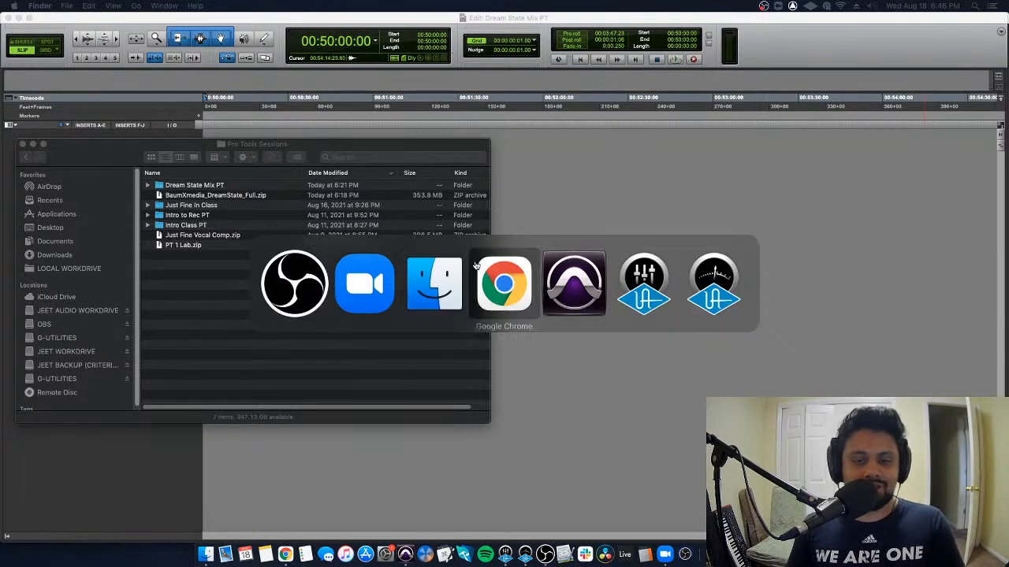
{"action": "left_click", "coordinate": [480, 266]}
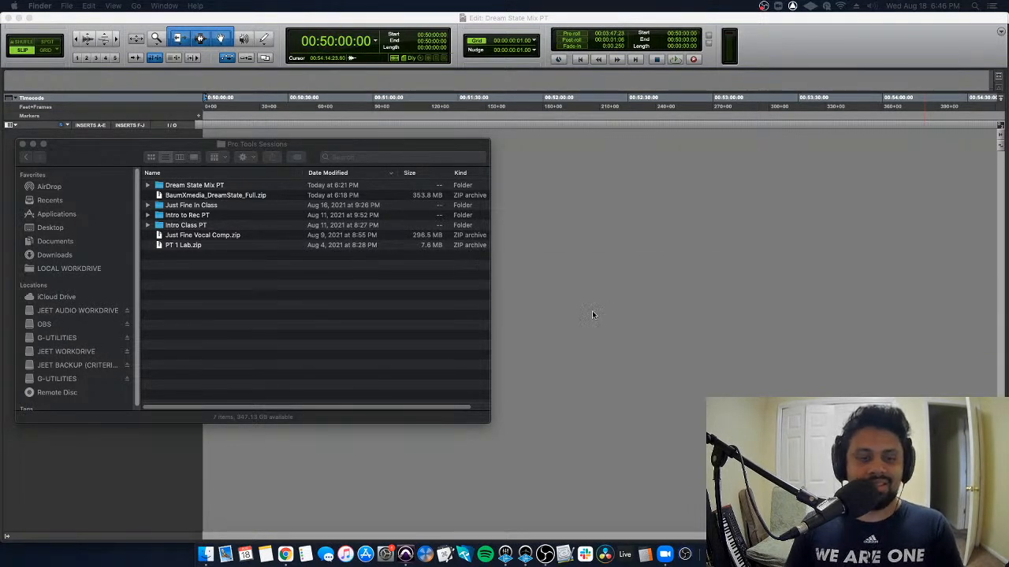
{"action": "left_click", "coordinate": [595, 310]}
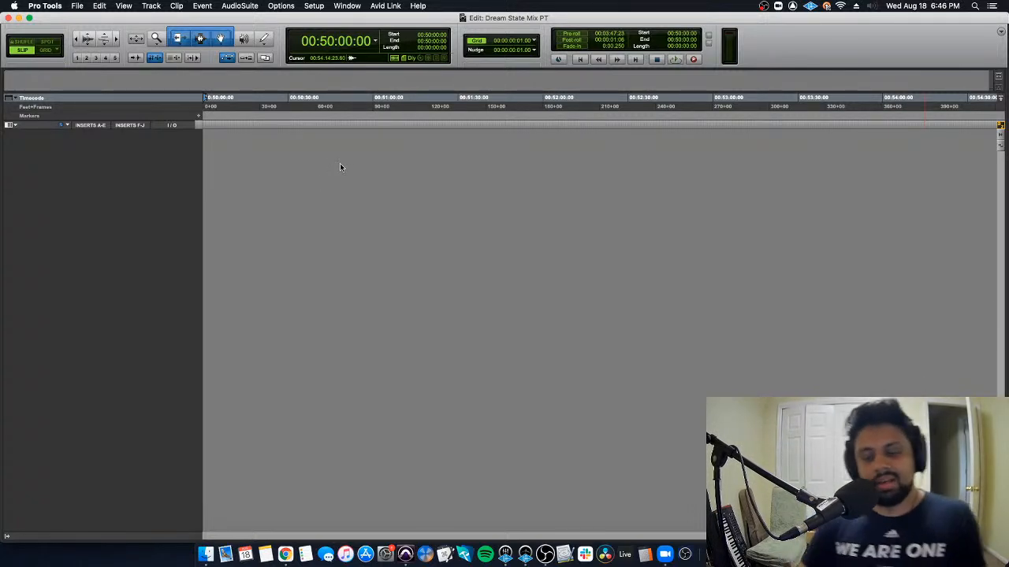
{"action": "key", "text": "super+Tab"}
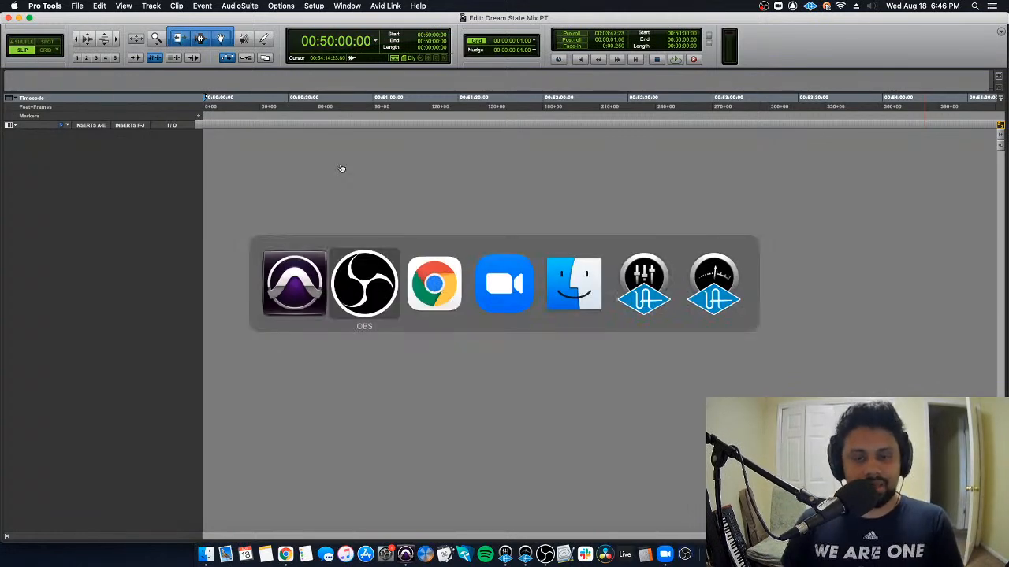
{"action": "key", "text": "super+Tab"}
{"action": "key", "text": "super+Tab"}
{"action": "key", "text": "super+Tab"}
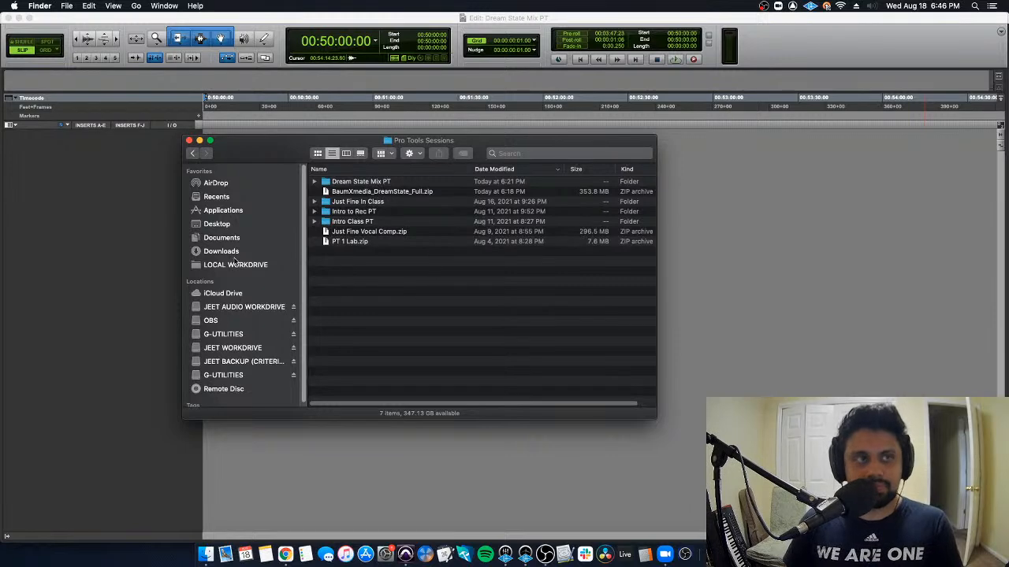
{"action": "key", "text": "super+Tab"}
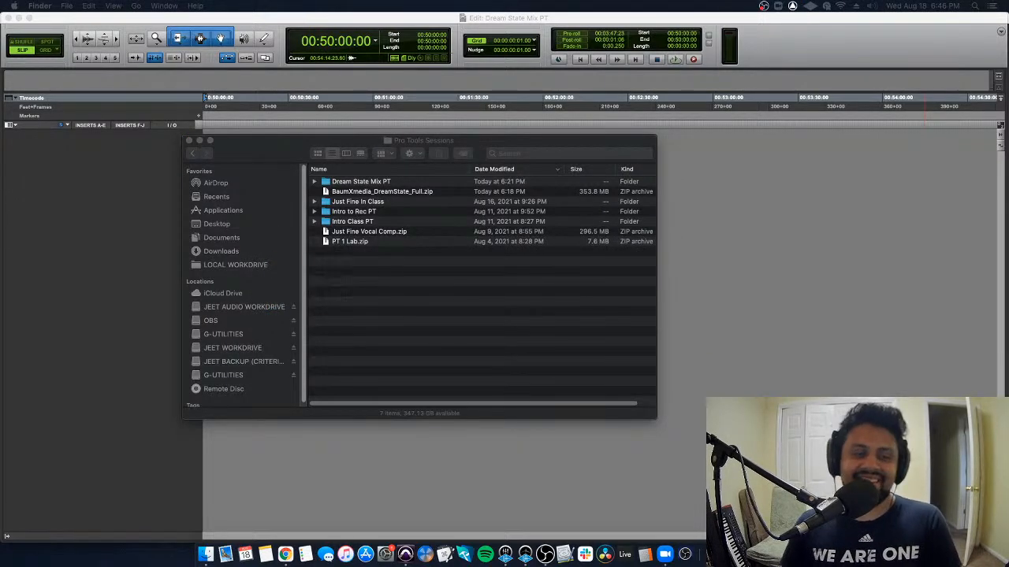
{"action": "key", "text": "super+Tab"}
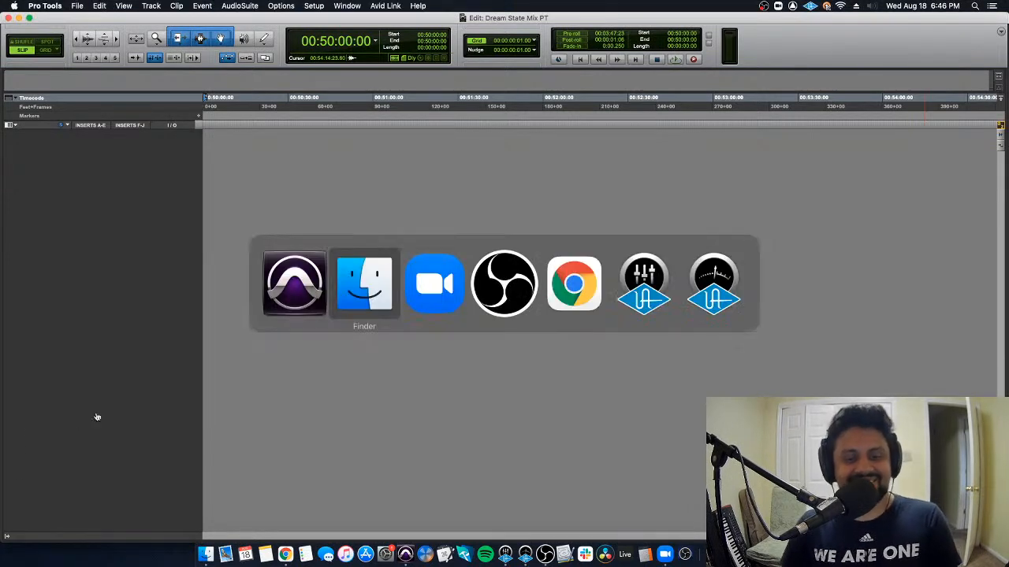
{"action": "key", "text": "super+Tab"}
{"action": "key", "text": "super+Tab"}
{"action": "key", "text": "super+Tab"}
{"action": "key", "text": "super+Tab"}
{"action": "key", "text": "super+Tab"}
{"action": "key", "text": "super+Tab"}
{"action": "key", "text": "super+Tab"}
{"action": "key", "text": "super+Tab"}
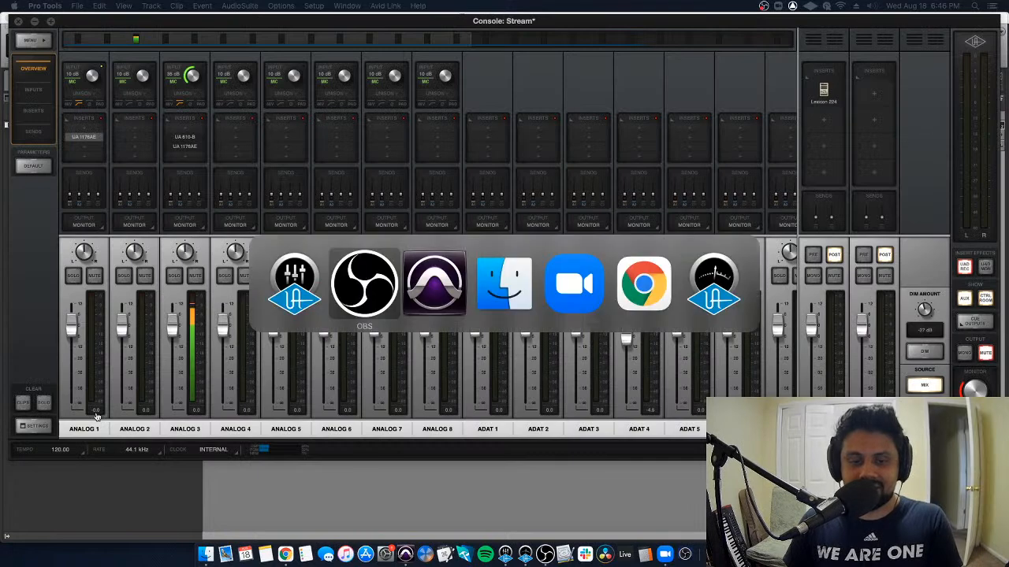
{"action": "key", "text": "super+Tab"}
{"action": "key", "text": "super+Tab"}
{"action": "key", "text": "super+Tab"}
{"action": "key", "text": "super+Tab"}
{"action": "key", "text": "super+Tab"}
{"action": "key", "text": "super+Tab"}
{"action": "key", "text": "super+Tab"}
{"action": "key", "text": "super+Tab"}
{"action": "key", "text": "super+Tab"}
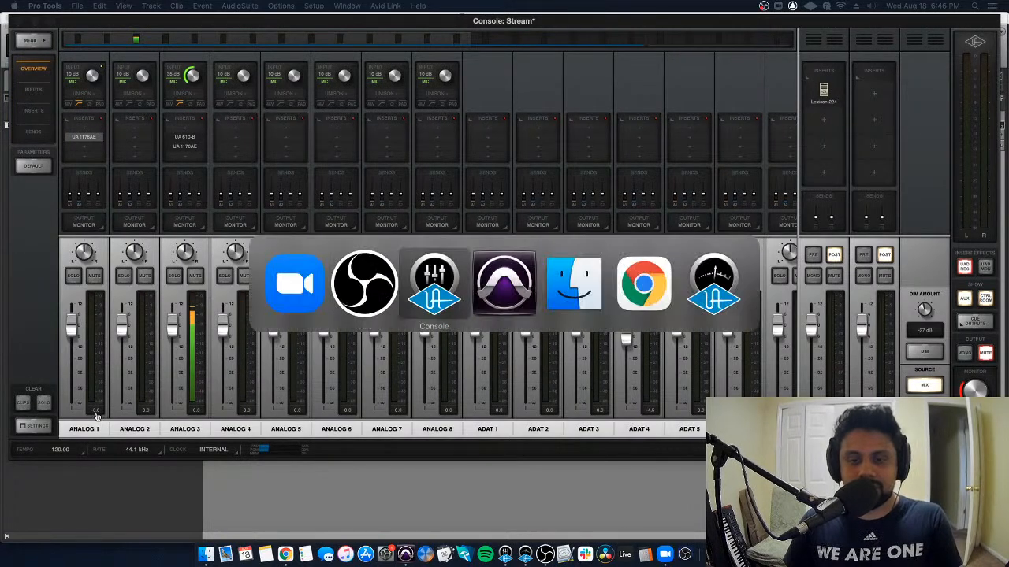
{"action": "key", "text": "super+Tab"}
{"action": "key", "text": "super+Tab"}
{"action": "key", "text": "super+Tab"}
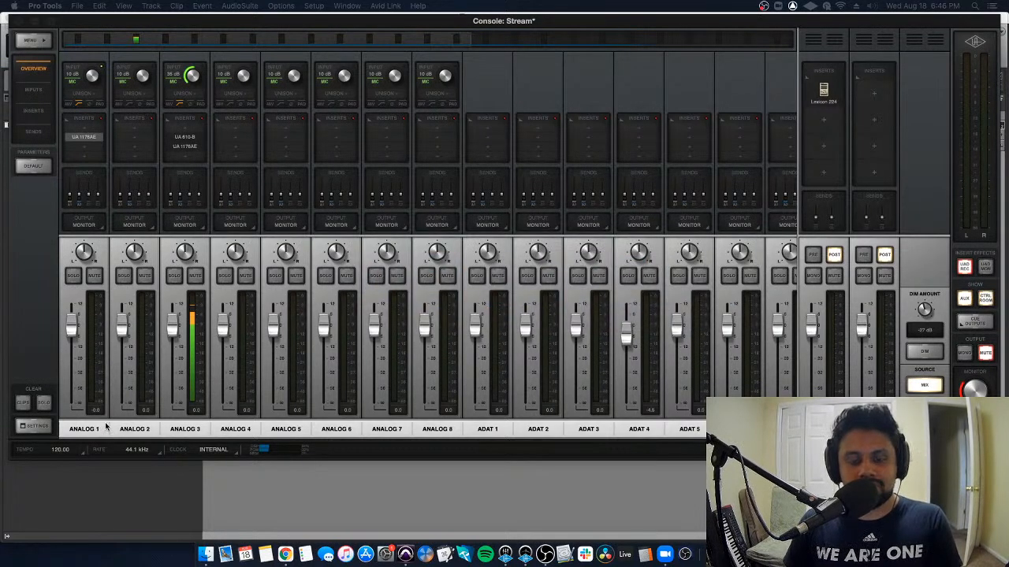
{"action": "key", "text": "super+Tab"}
{"action": "key", "text": "super+Tab"}
{"action": "key", "text": "super+Tab"}
{"action": "key", "text": "super+Tab"}
{"action": "key", "text": "super+Tab"}
{"action": "key", "text": "super+Tab"}
{"action": "key", "text": "super+Tab"}
{"action": "key", "text": "super+Tab"}
{"action": "key", "text": "super+Tab"}
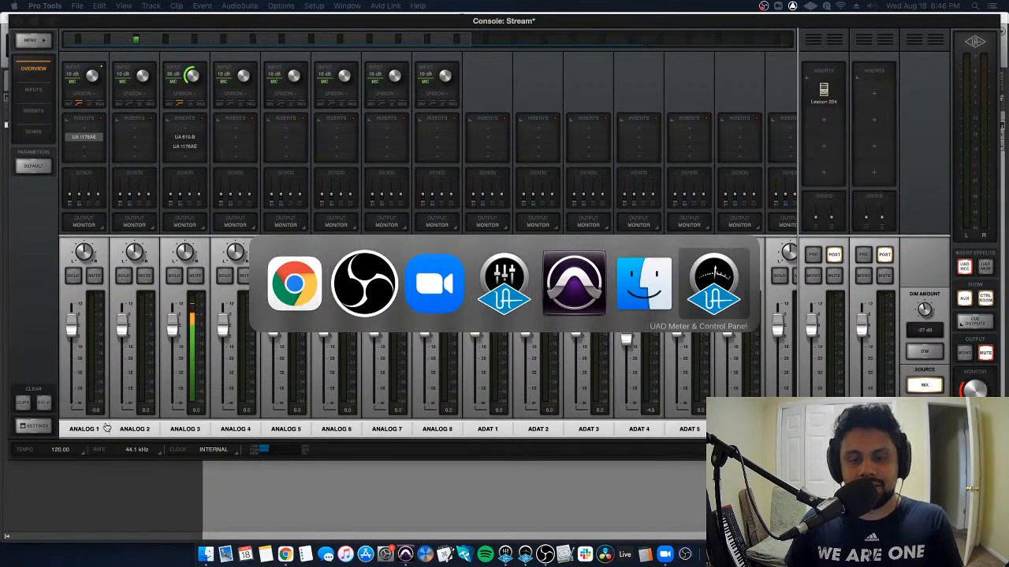
{"action": "key", "text": "super+Tab"}
{"action": "key", "text": "super+Tab"}
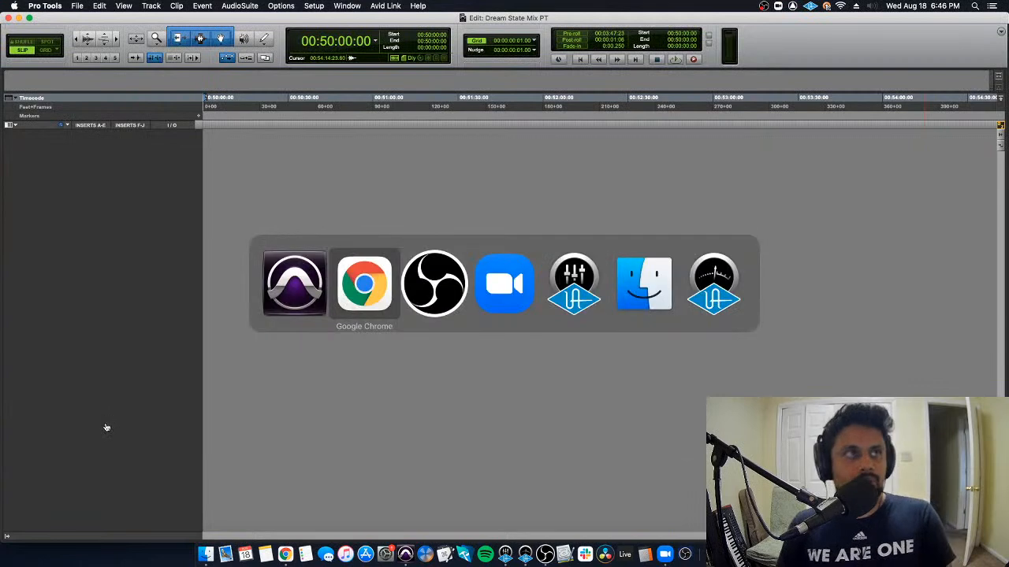
{"action": "key", "text": "super+Tab"}
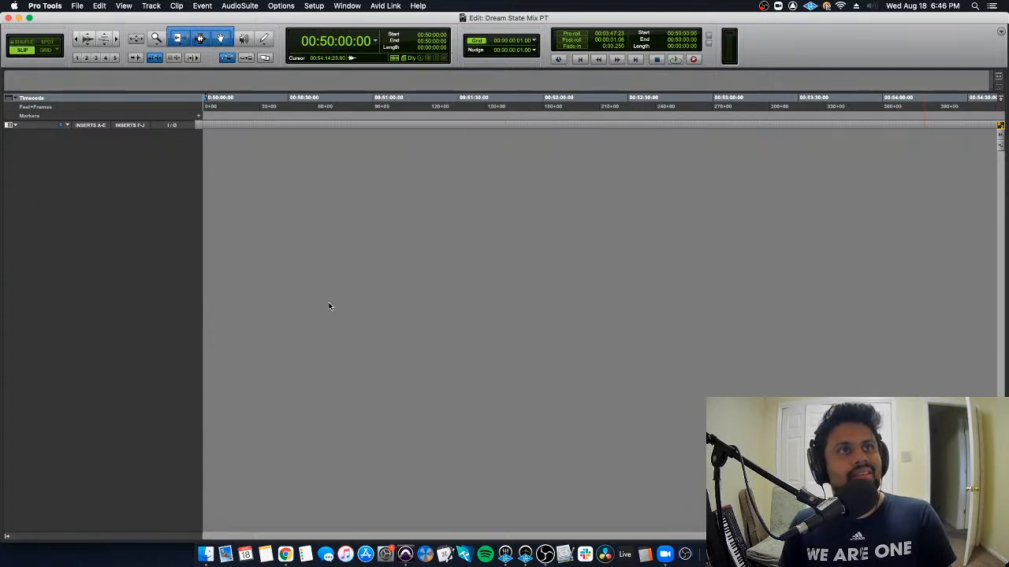
Switch to Finder and select the BaumXmedia_DreamState_Full.zip archive in the Pro Tools Sessions folder.
{"action": "key", "text": "super+Tab"}
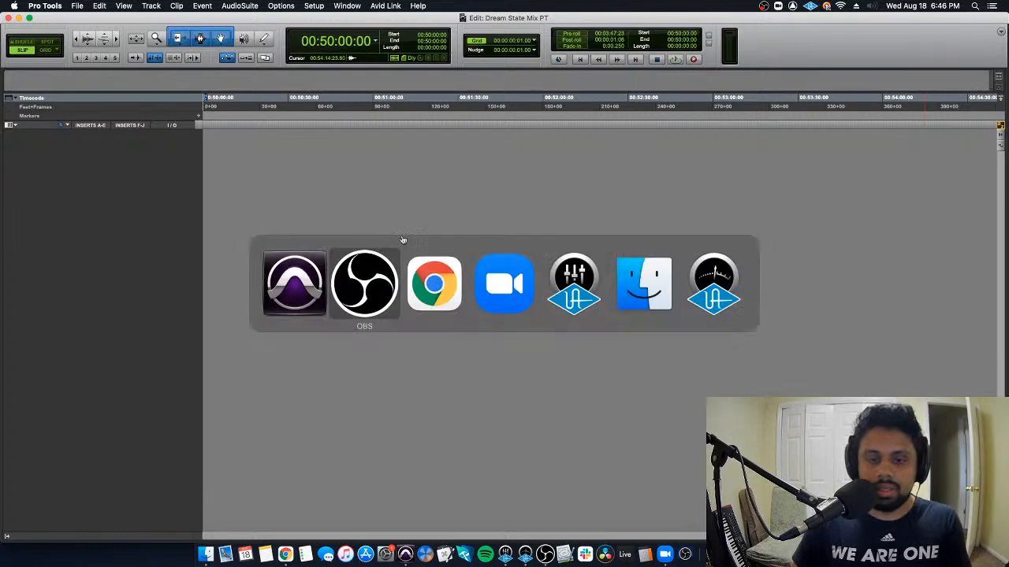
{"action": "left_click", "coordinate": [629, 282]}
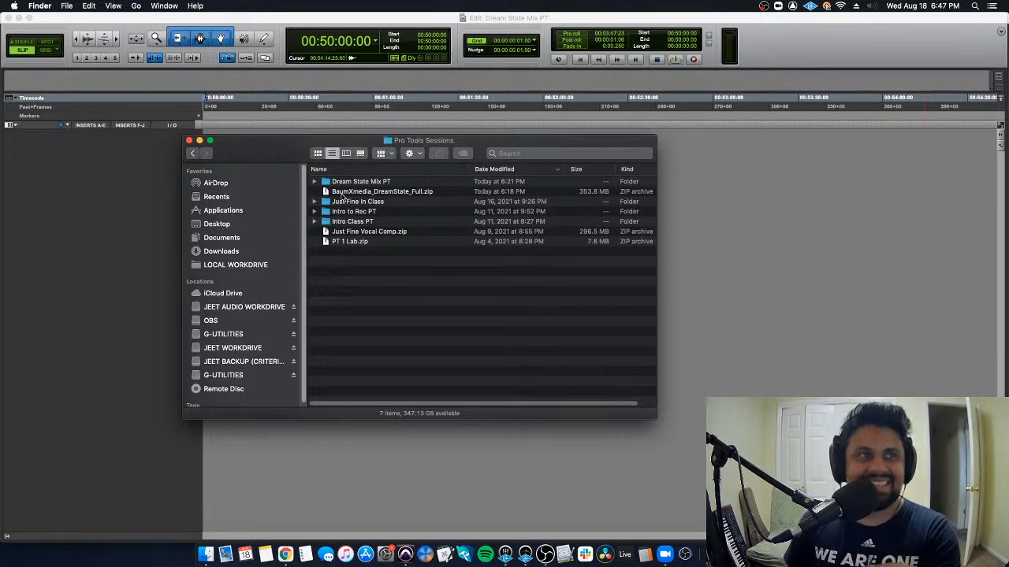
{"action": "left_click", "coordinate": [384, 193]}
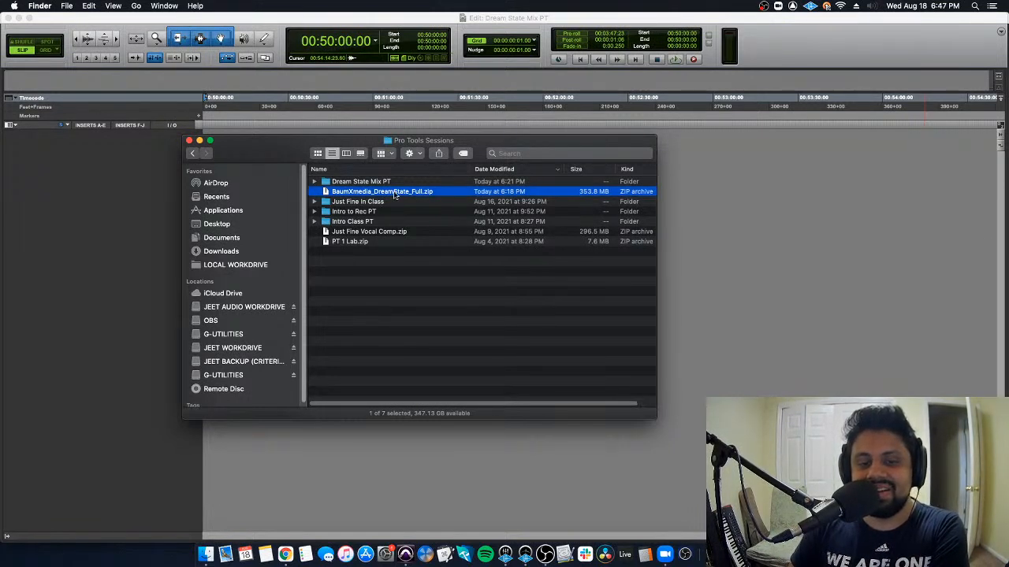
Switch to Chrome and open the 'Mixing Secrets' Free Multitrack Download Library from the Cambridge Music Technology home page.
{"action": "left_click", "coordinate": [204, 98]}
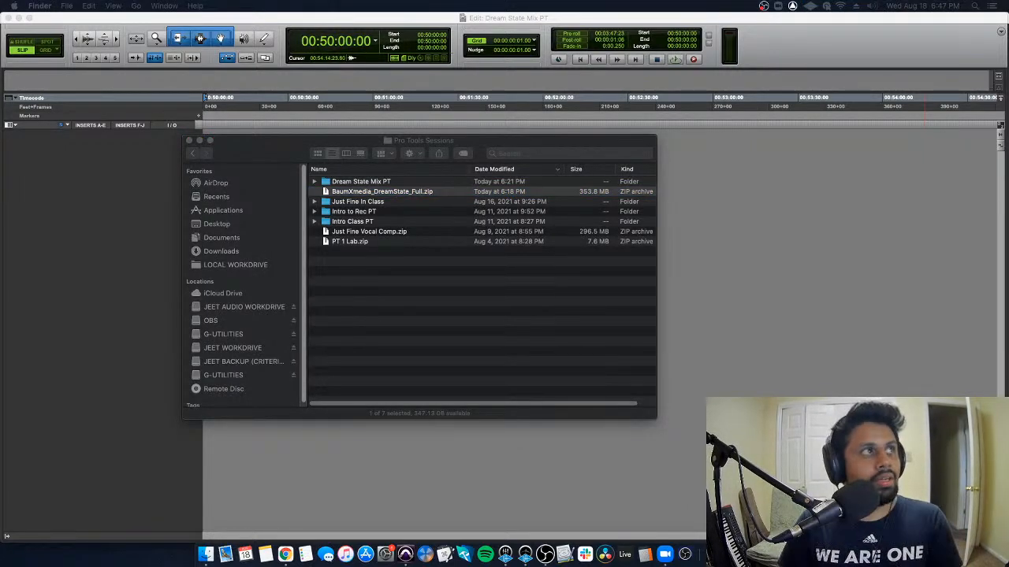
{"action": "left_click_drag", "start_coordinate": [1008, 89], "coordinate": [61, 3]}
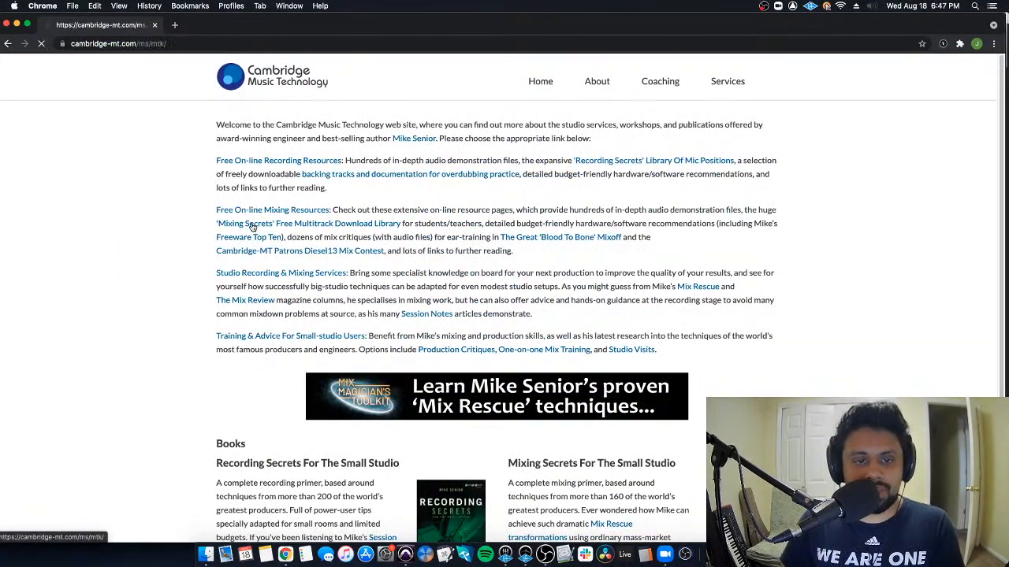
{"action": "left_click", "coordinate": [252, 226]}
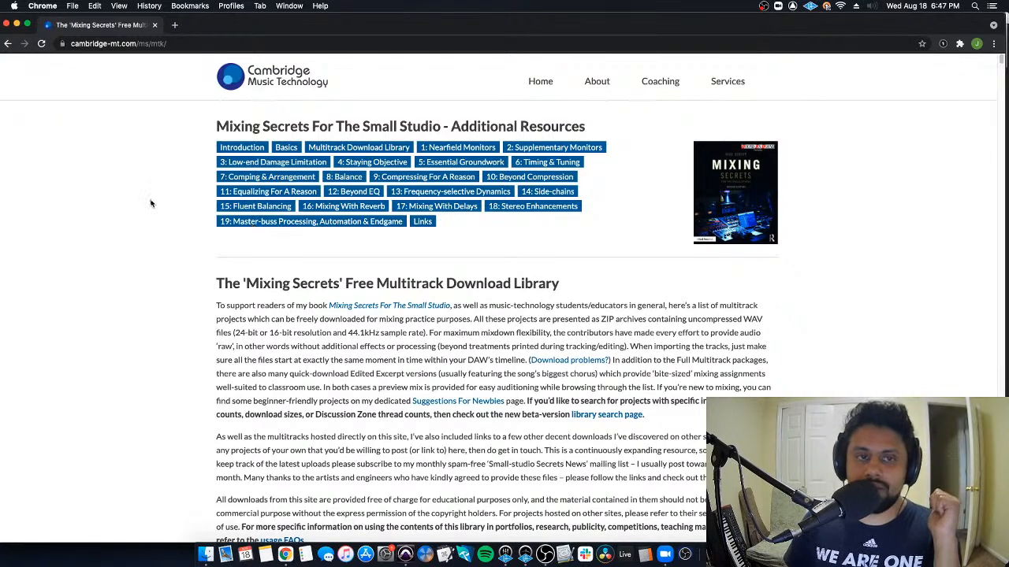
Search the multitrack library page for "dream" to locate the Dream State project's full multitrack download, and close the page.
{"action": "scroll", "coordinate": [171, 165], "scroll_direction": "down", "scroll_amount": 5}
{"action": "scroll", "coordinate": [171, 166], "scroll_direction": "down", "scroll_amount": 14}
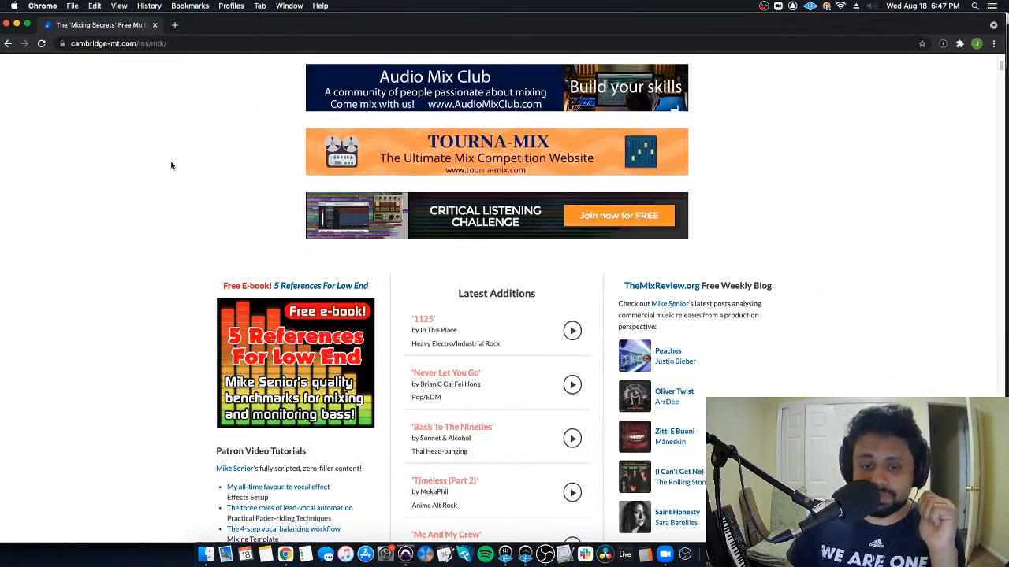
{"action": "scroll", "coordinate": [171, 165], "scroll_direction": "up", "scroll_amount": 4}
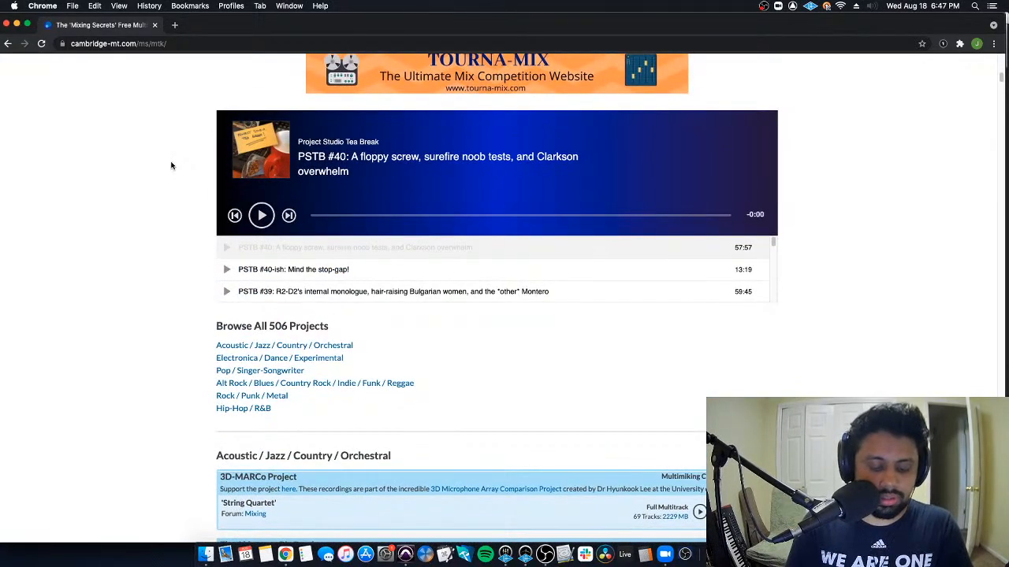
{"action": "key", "text": "super+f"}
{"action": "type", "text": "dream"}
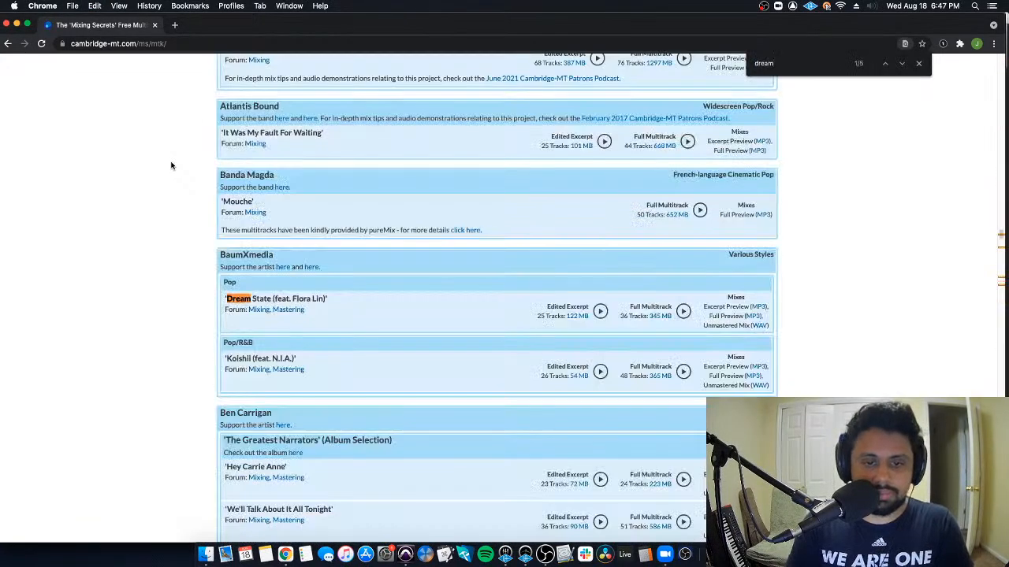
{"action": "left_click", "coordinate": [918, 63]}
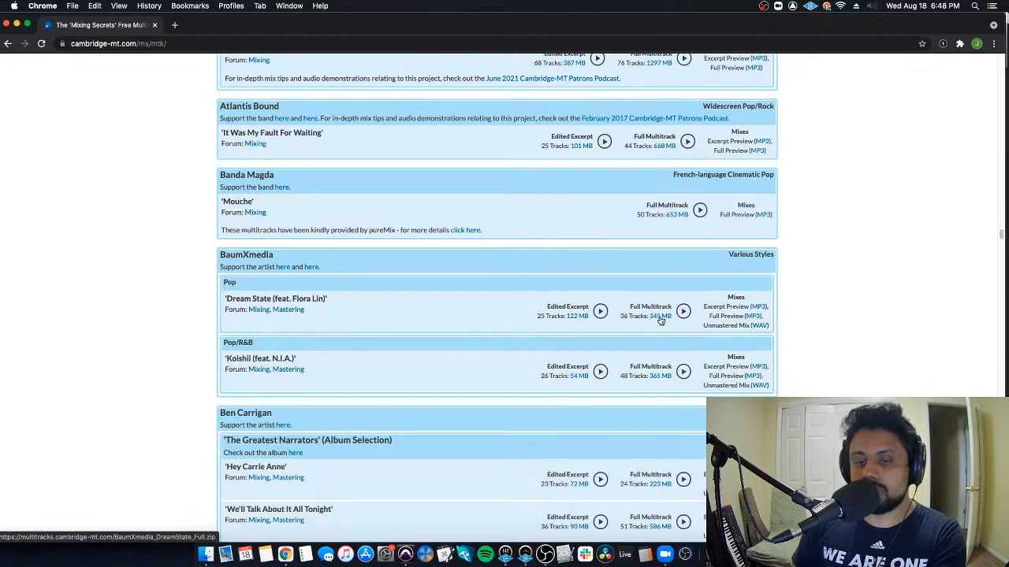
{"action": "left_click", "coordinate": [153, 26]}
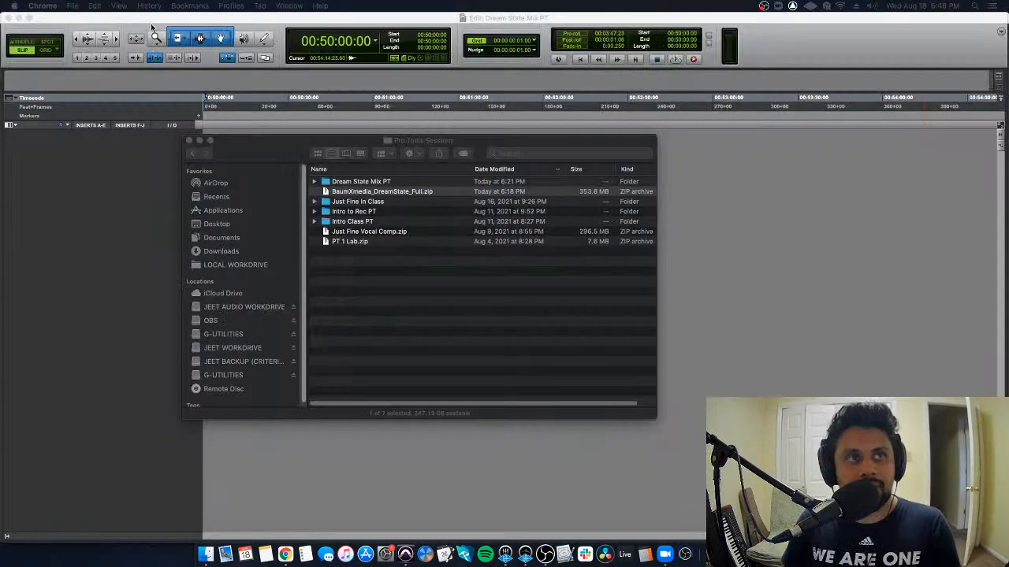
Return to Finder and extract BaumXmedia_DreamState_Full.zip in the Pro Tools Sessions folder.
{"action": "left_click", "coordinate": [268, 156]}
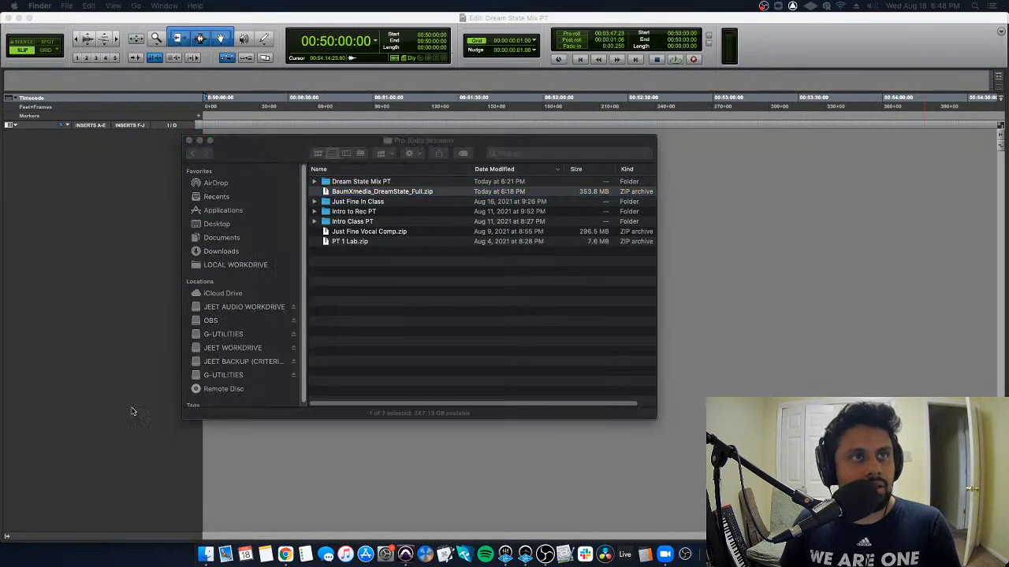
{"action": "left_click", "coordinate": [265, 158]}
{"action": "left_click", "coordinate": [370, 203]}
{"action": "left_click", "coordinate": [375, 192]}
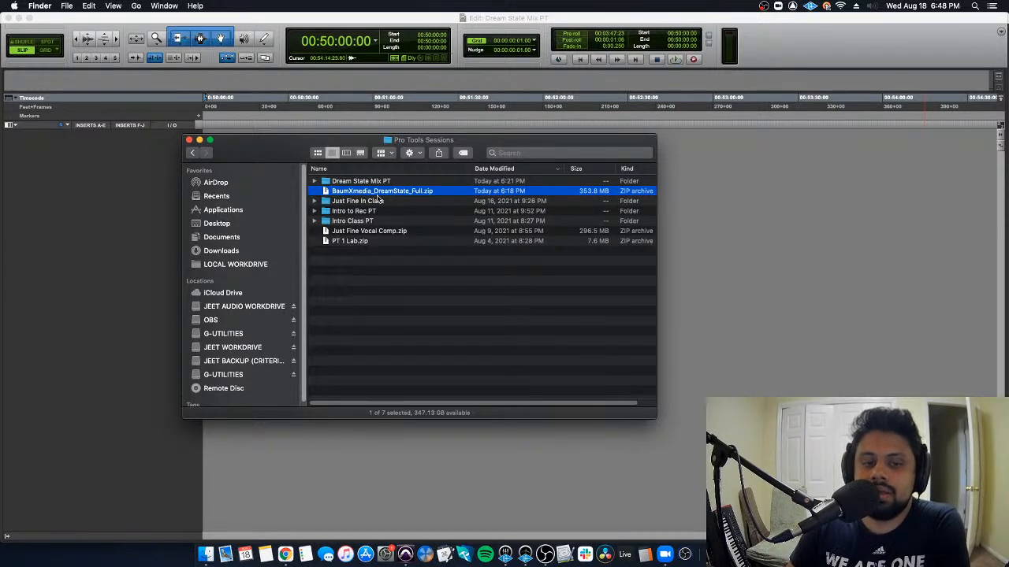
{"action": "double_click", "coordinate": [439, 192]}
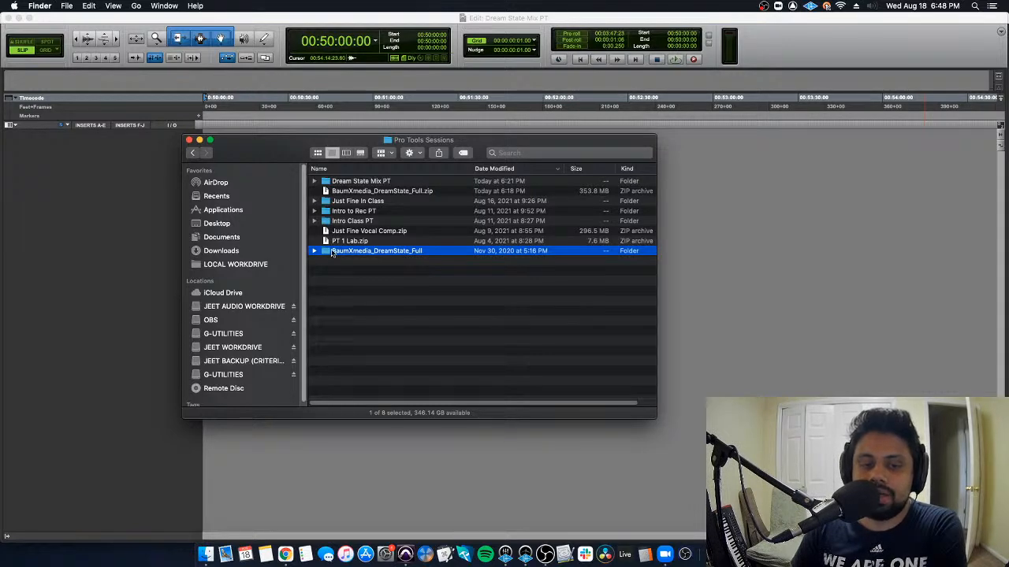
Open the extracted BaumXmedia_DreamState_Full folder and look through its WAV tracks, selecting 01_Kick1.wav and 02_Kick2.wav in turn.
{"action": "double_click", "coordinate": [332, 251]}
{"action": "scroll", "coordinate": [367, 246], "scroll_direction": "down", "scroll_amount": 5}
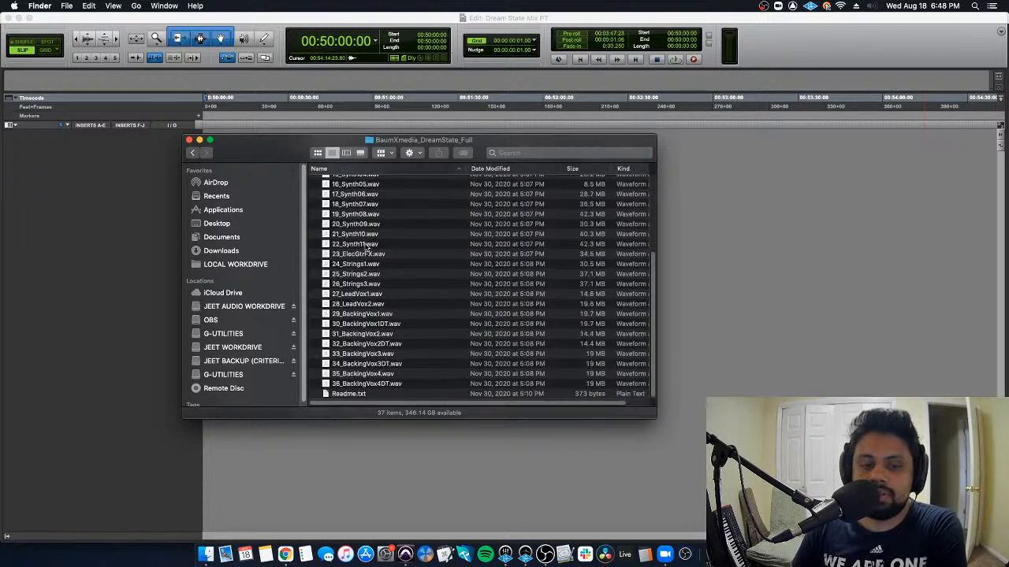
{"action": "scroll", "coordinate": [367, 247], "scroll_direction": "up", "scroll_amount": 5}
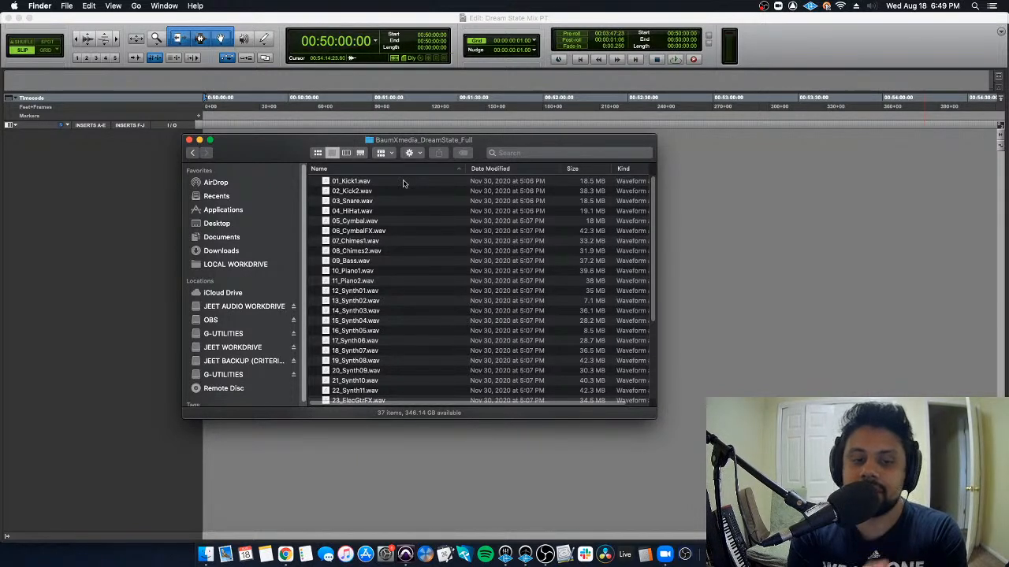
{"action": "left_click", "coordinate": [391, 183]}
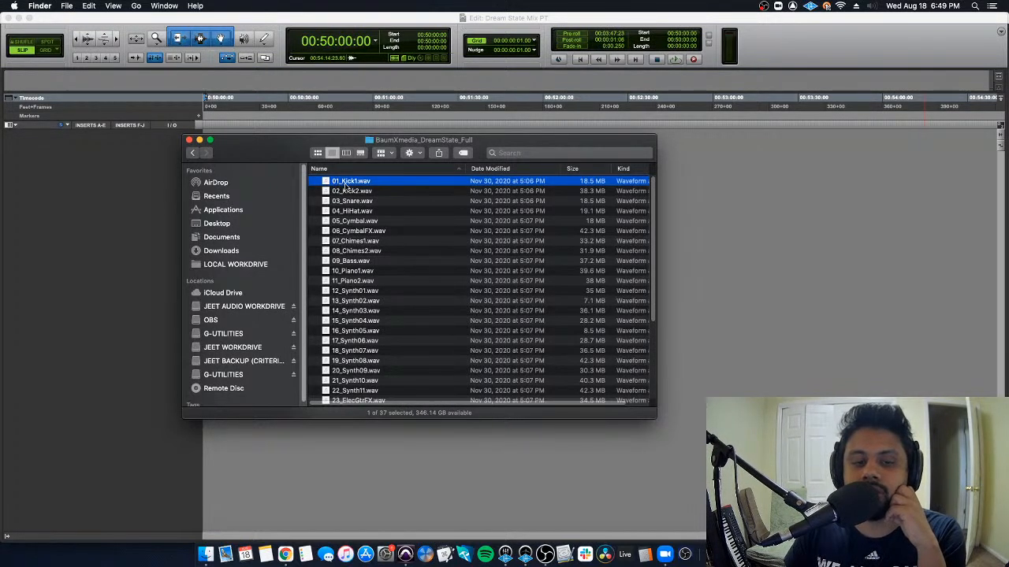
{"action": "left_click", "coordinate": [344, 193]}
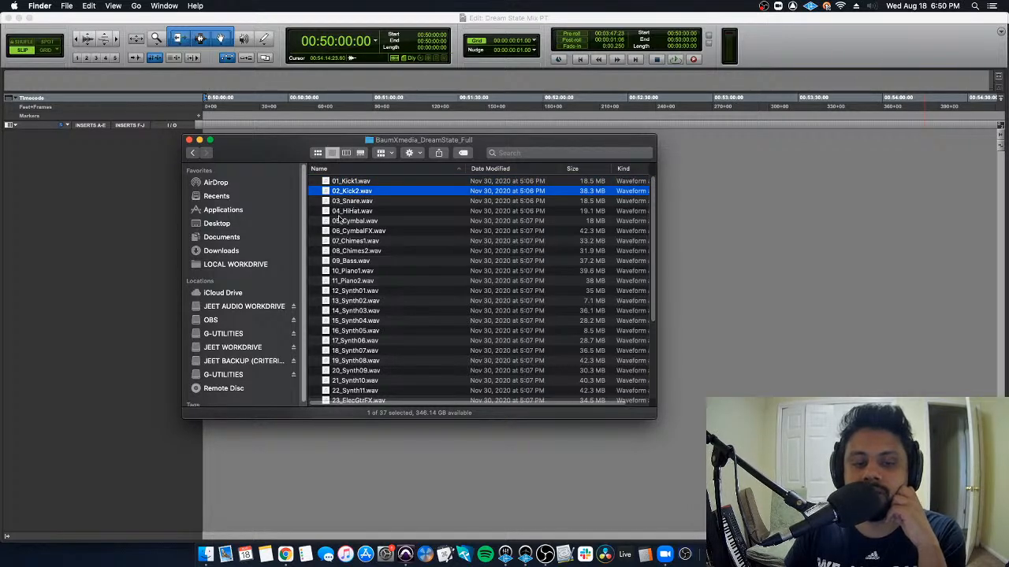
Look through the WAV tracks one at a time from 01_Kick1.wav to 09_Bass.wav, then back to 07_Chimes1.wav.
{"action": "scroll", "coordinate": [339, 272], "scroll_direction": "down", "scroll_amount": 5}
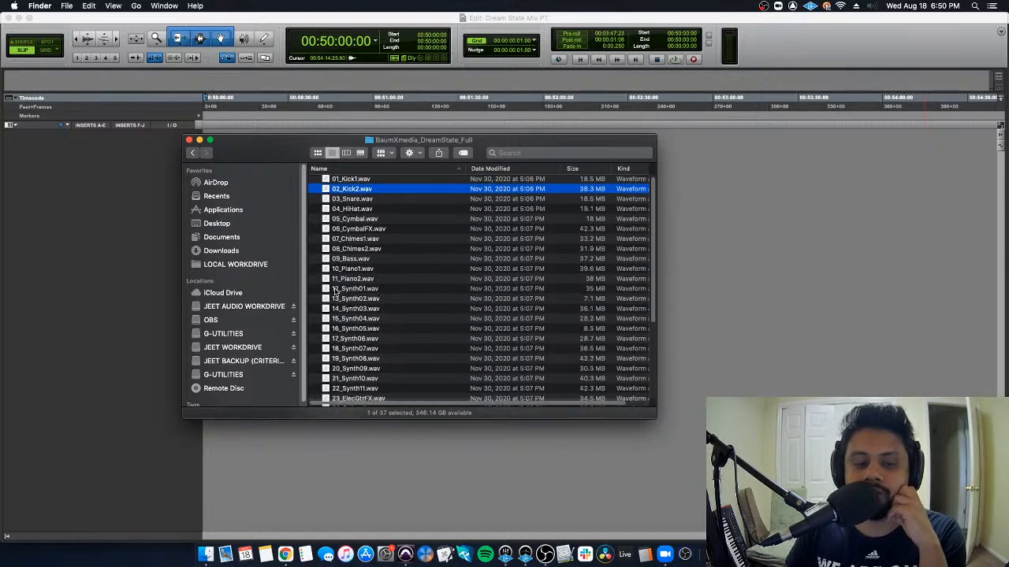
{"action": "scroll", "coordinate": [335, 291], "scroll_direction": "up", "scroll_amount": 5}
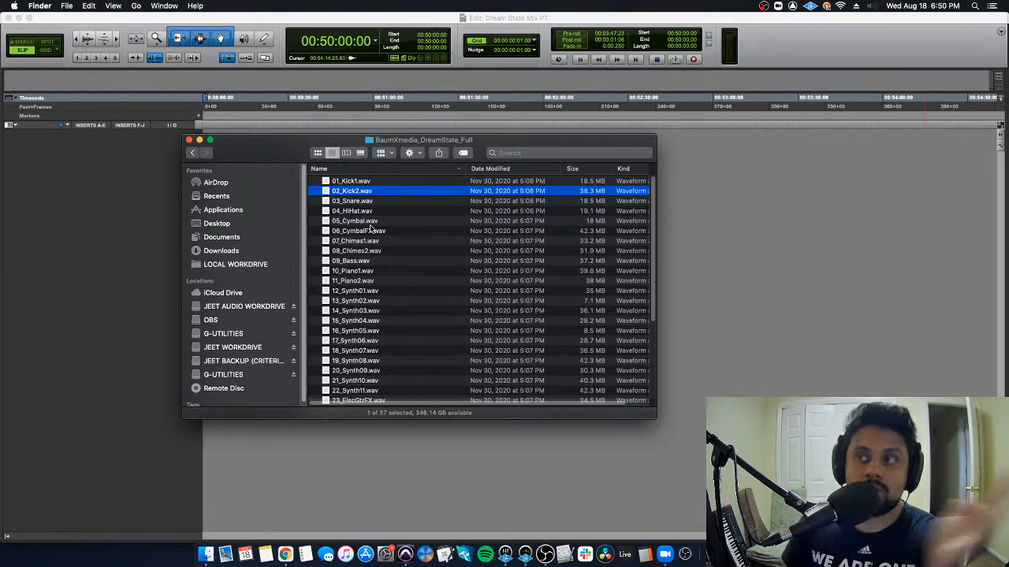
{"action": "left_click", "coordinate": [394, 183]}
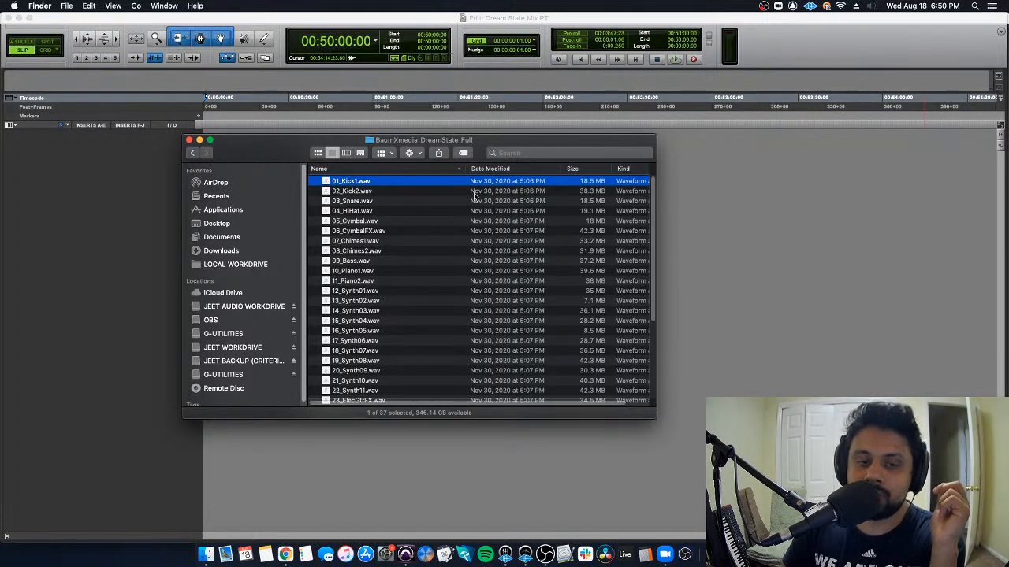
{"action": "key", "text": "Down"}
{"action": "key", "text": "Down"}
{"action": "key", "text": "Down"}
{"action": "key", "text": "Down"}
{"action": "key", "text": "Down"}
{"action": "key", "text": "Down"}
{"action": "key", "text": "Down"}
{"action": "key", "text": "Down"}
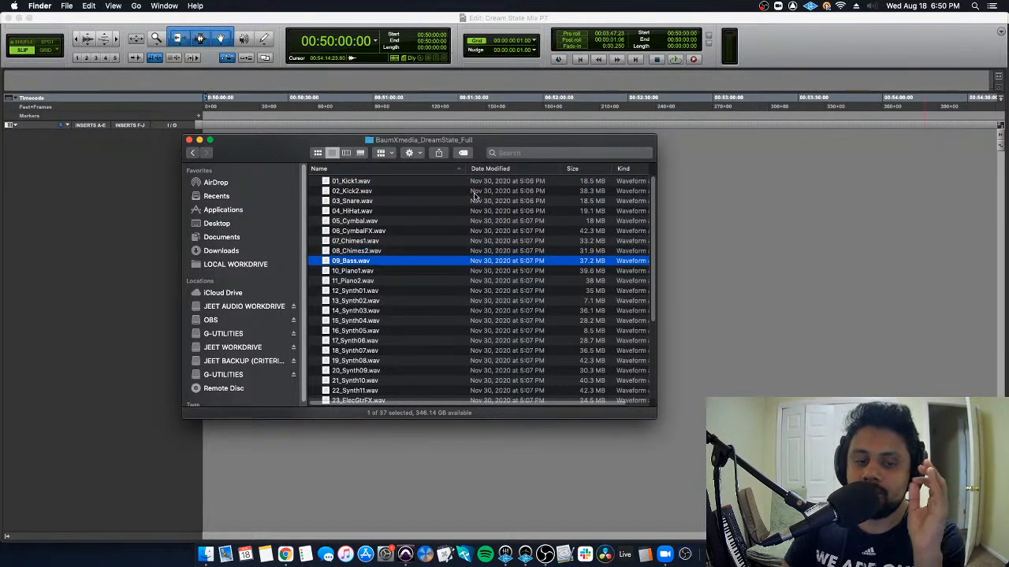
{"action": "key", "text": "Up"}
{"action": "key", "text": "Up"}
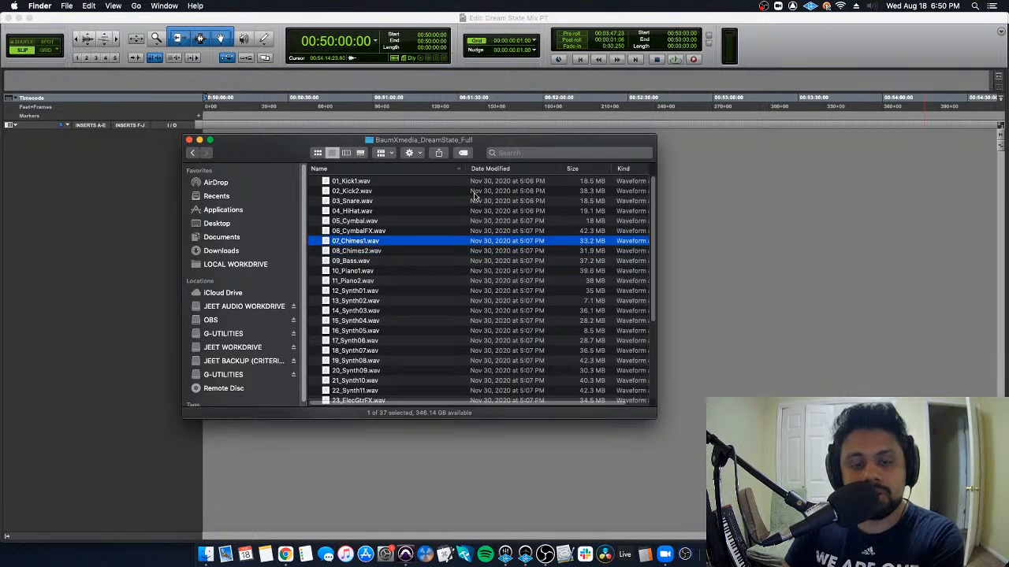
Select the drum and percussion tracks from 08_Chimes2.wav up to 01_Kick1.wav as one group.
{"action": "key", "text": "Down"}
{"action": "key", "text": "Down"}
{"action": "key", "text": "Up"}
{"action": "key", "text": "shift+Up"}
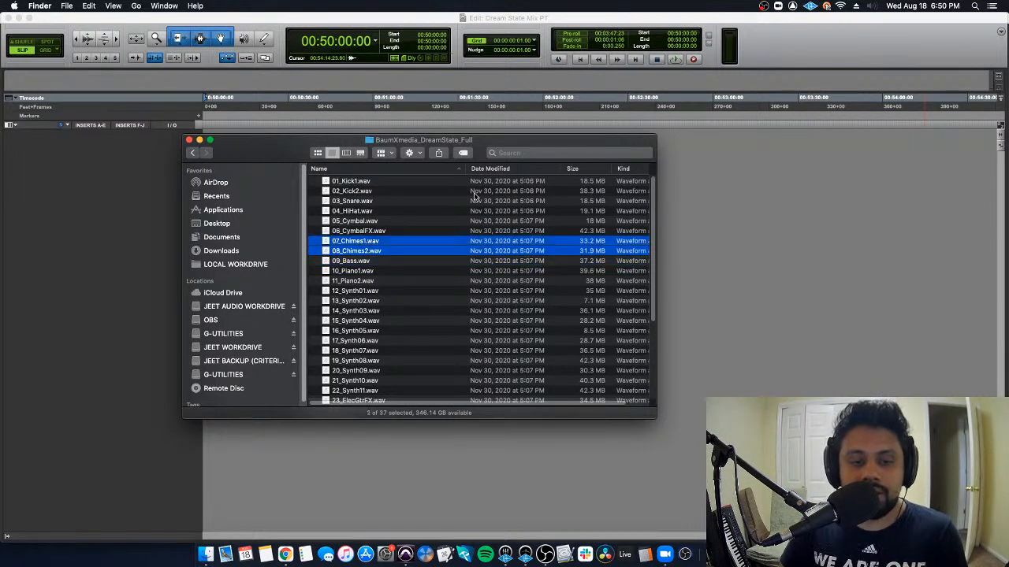
{"action": "key", "text": "shift+Up"}
{"action": "key", "text": "shift+Up"}
{"action": "key", "text": "shift+Up"}
{"action": "key", "text": "shift+Up"}
{"action": "key", "text": "shift+Up"}
{"action": "key", "text": "shift+Up"}
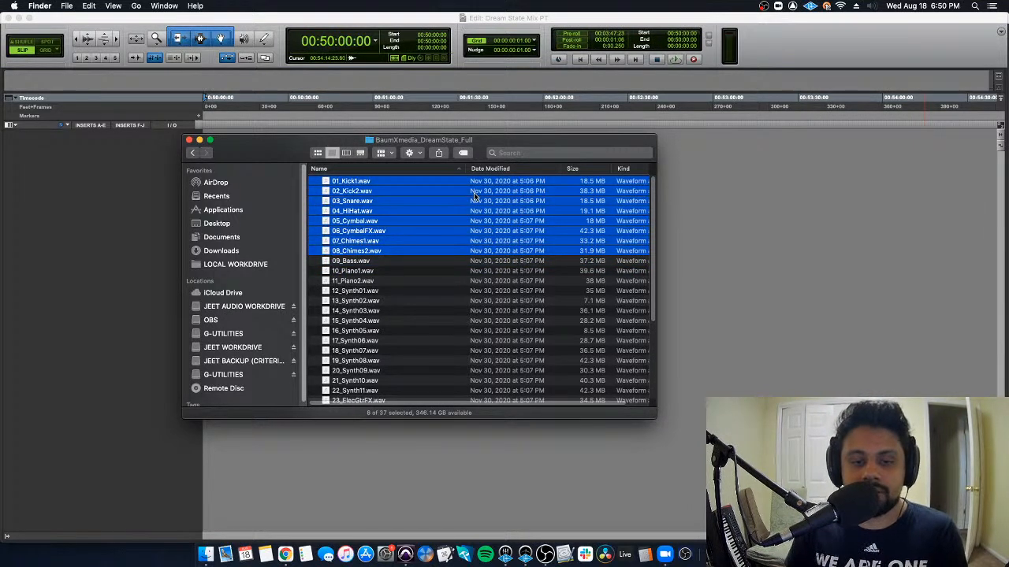
Review the piano tracks, then select the synth tracks as a group starting at 12_Synth01.wav.
{"action": "left_click", "coordinate": [374, 272]}
{"action": "key", "text": "shift+Down"}
{"action": "key", "text": "Down"}
{"action": "key", "text": "shift+Down"}
{"action": "key", "text": "shift+Down"}
{"action": "key", "text": "shift+Down"}
{"action": "key", "text": "shift+Down"}
{"action": "key", "text": "shift+Down"}
{"action": "key", "text": "shift+Down"}
{"action": "key", "text": "shift+Down"}
{"action": "key", "text": "shift+Down"}
{"action": "key", "text": "shift+Down"}
{"action": "key", "text": "shift+Down"}
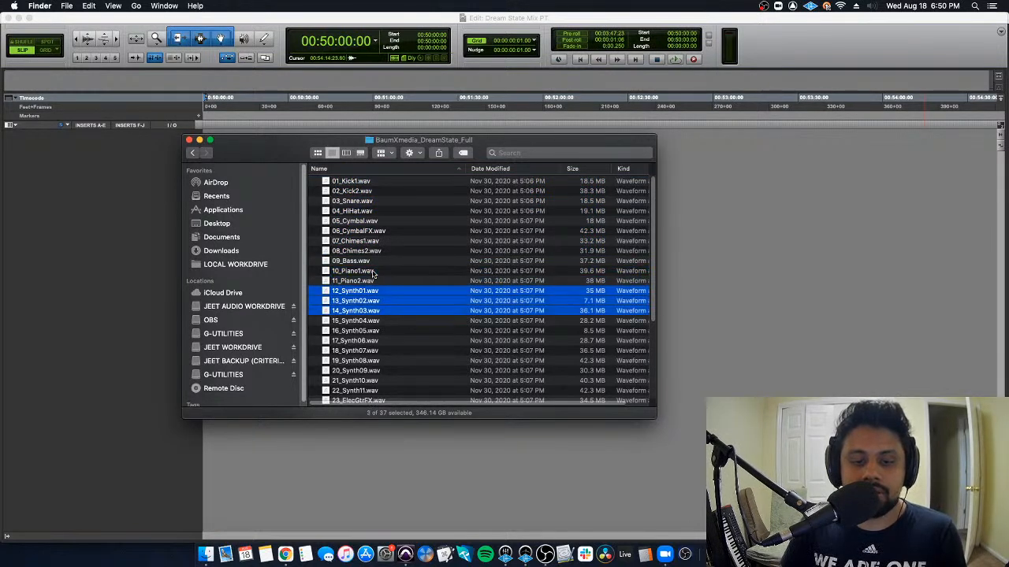
Look through the remaining synth, guitar effect and strings tracks one by one, continuing into the lead and backing vocals.
{"action": "key", "text": "Down"}
{"action": "key", "text": "Down"}
{"action": "key", "text": "Down"}
{"action": "key", "text": "Down"}
{"action": "key", "text": "Down"}
{"action": "key", "text": "Down"}
{"action": "key", "text": "Down"}
{"action": "key", "text": "Down"}
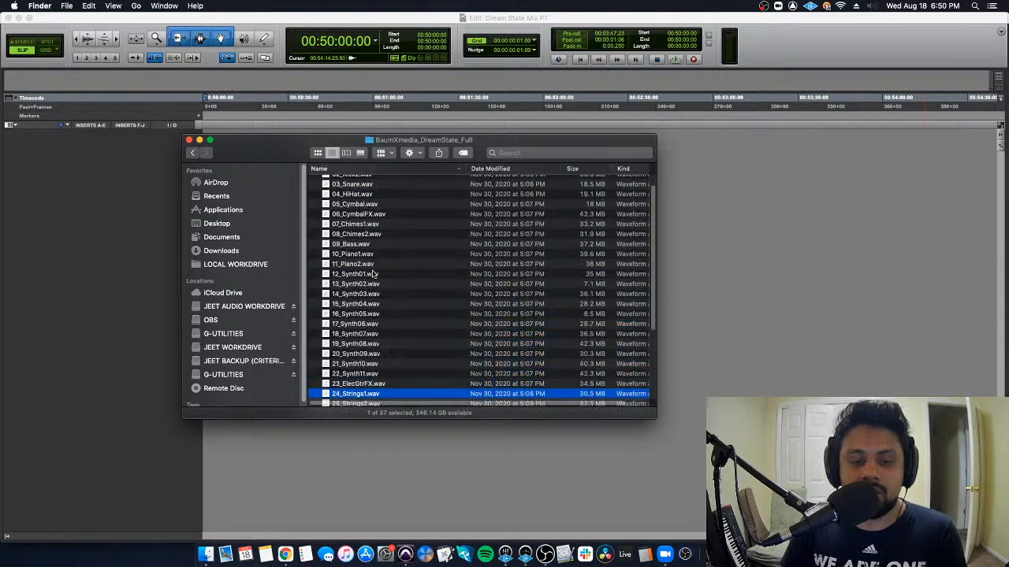
{"action": "key", "text": "Down"}
{"action": "key", "text": "Down"}
{"action": "key", "text": "Down"}
{"action": "key", "text": "Down"}
{"action": "key", "text": "Down"}
{"action": "key", "text": "Down"}
{"action": "key", "text": "Down"}
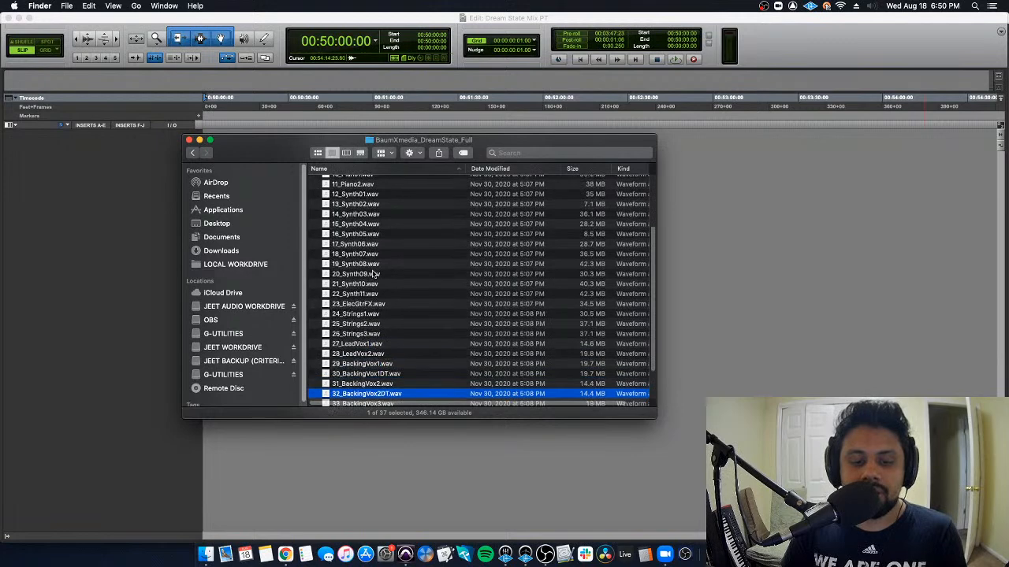
Select the vocal tracks from 36_BackingVox4DT.wav up to 27_LeadVox1.wav as a group, then select only 24_Strings1.wav.
{"action": "key", "text": "Up"}
{"action": "key", "text": "shift+Up"}
{"action": "key", "text": "shift+Up"}
{"action": "key", "text": "shift+Up"}
{"action": "key", "text": "shift+Up"}
{"action": "key", "text": "shift+Up"}
{"action": "key", "text": "shift+Up"}
{"action": "key", "text": "shift+Up"}
{"action": "key", "text": "shift+Up"}
{"action": "key", "text": "shift+Up"}
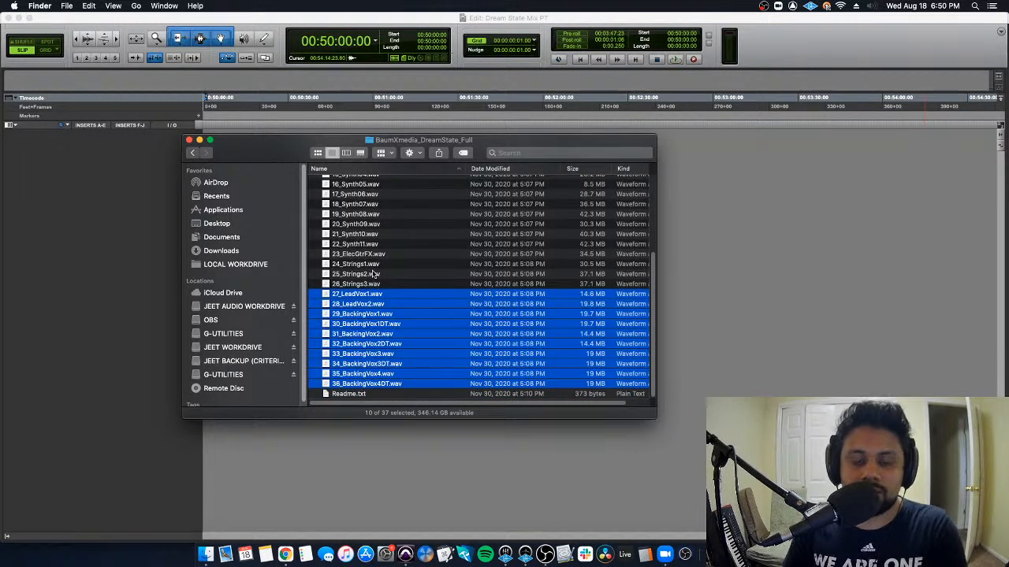
{"action": "left_click", "coordinate": [395, 267]}
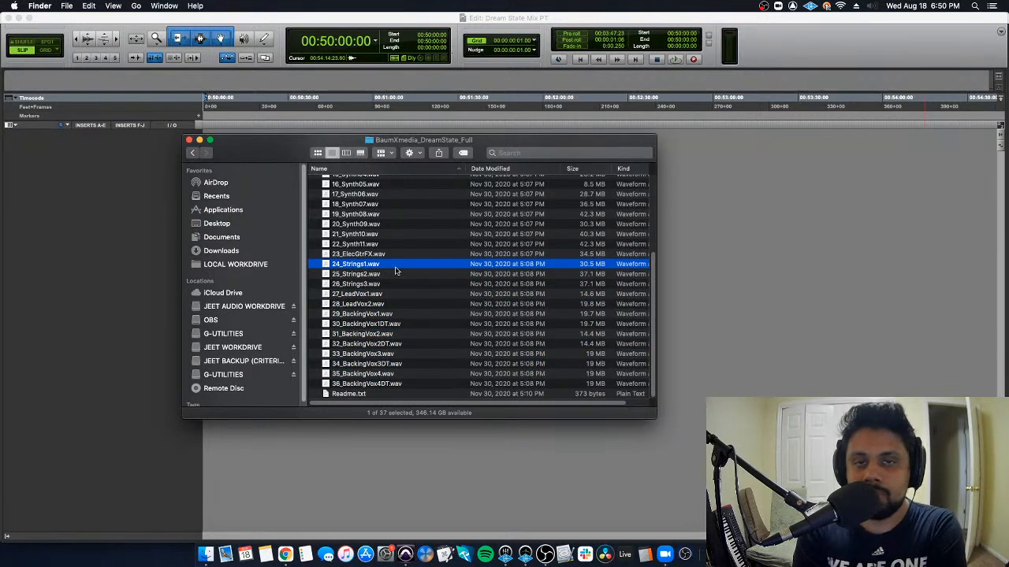
{"action": "scroll", "coordinate": [396, 272], "scroll_direction": "up", "scroll_amount": 5}
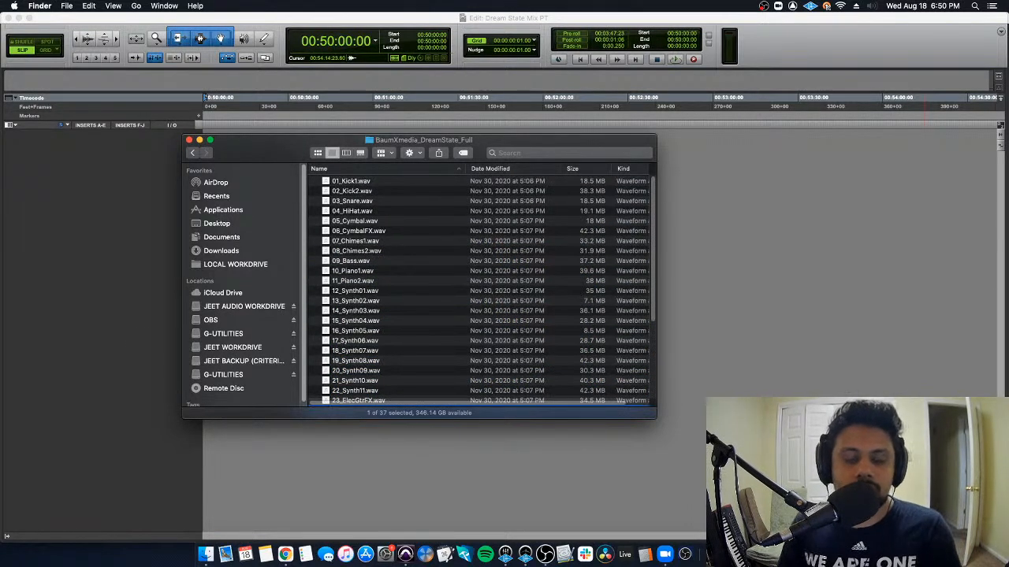
{"action": "key", "text": "super+Tab"}
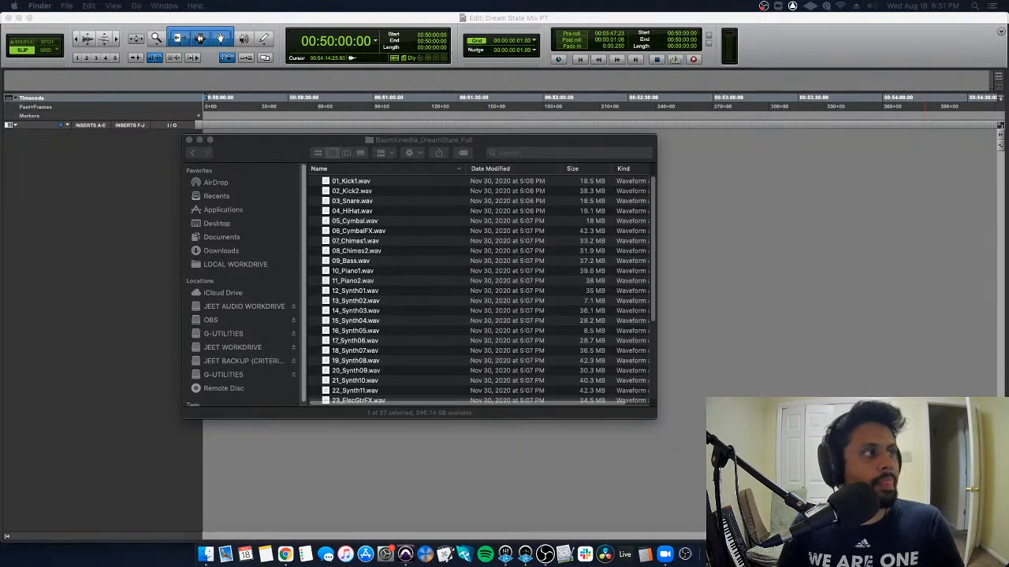
{"action": "key", "text": "super+Tab"}
{"action": "key", "text": "super+Tab"}
{"action": "key", "text": "super+Tab"}
{"action": "key", "text": "super+Tab"}
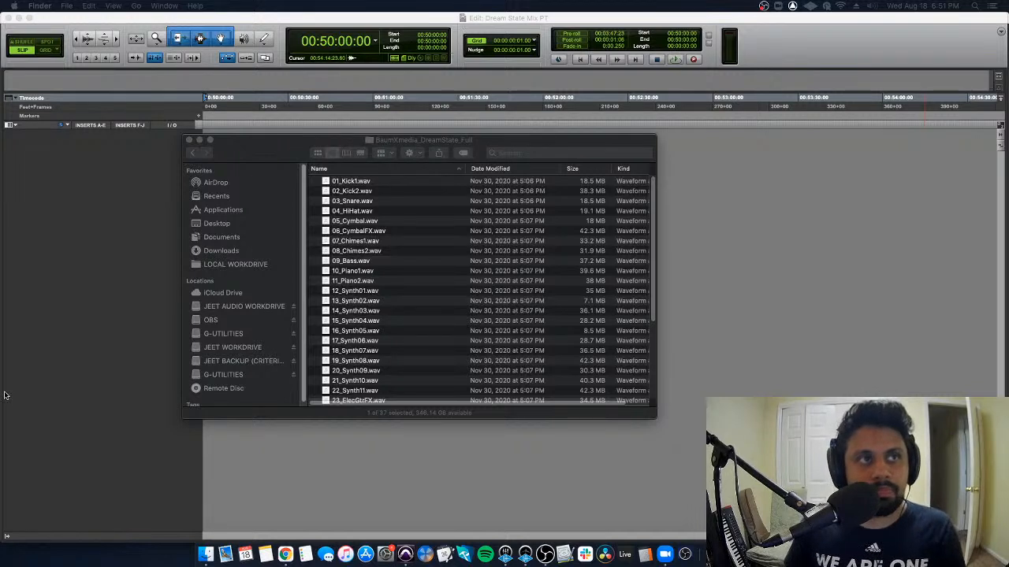
{"action": "left_click", "coordinate": [406, 286]}
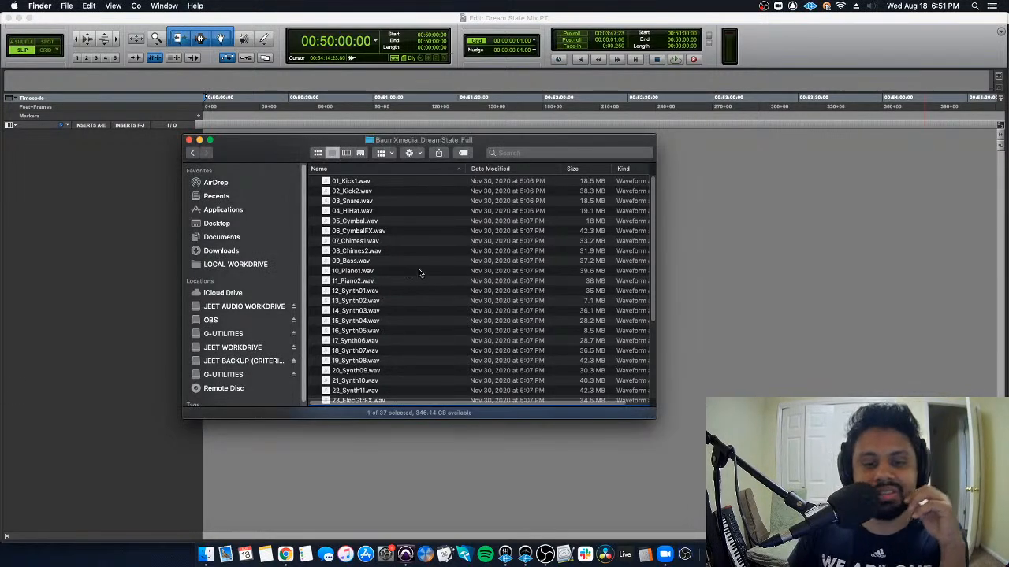
Review the end of the track list, selecting Readme.txt and several of the backing vocal files in turn.
{"action": "left_click", "coordinate": [410, 242]}
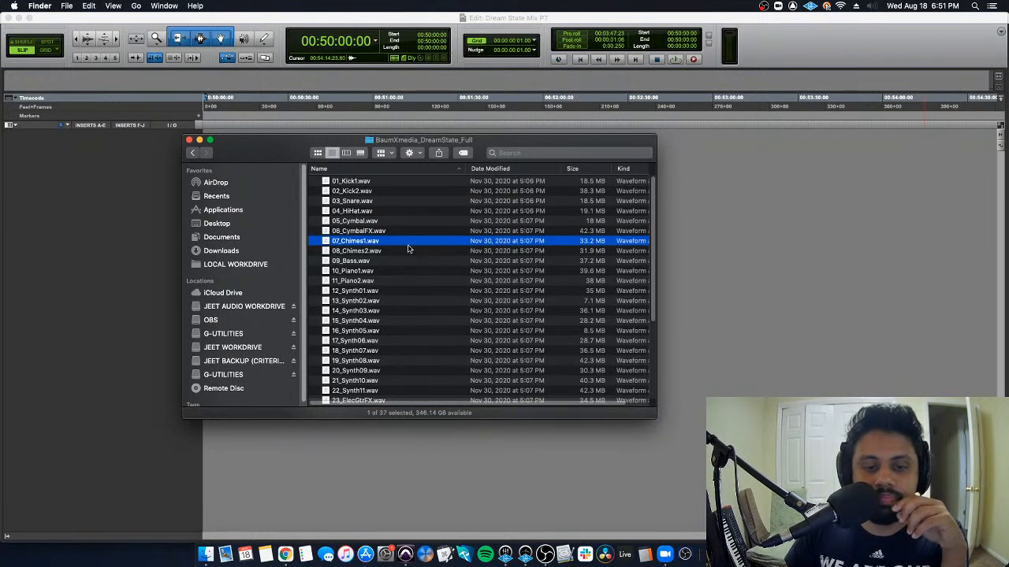
{"action": "scroll", "coordinate": [409, 247], "scroll_direction": "down", "scroll_amount": 5}
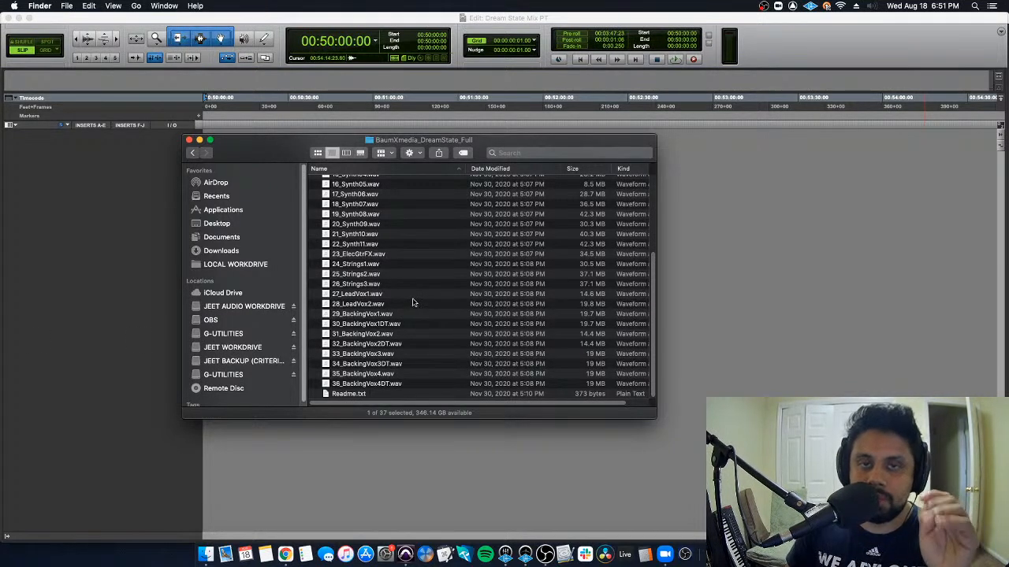
{"action": "left_click", "coordinate": [378, 394]}
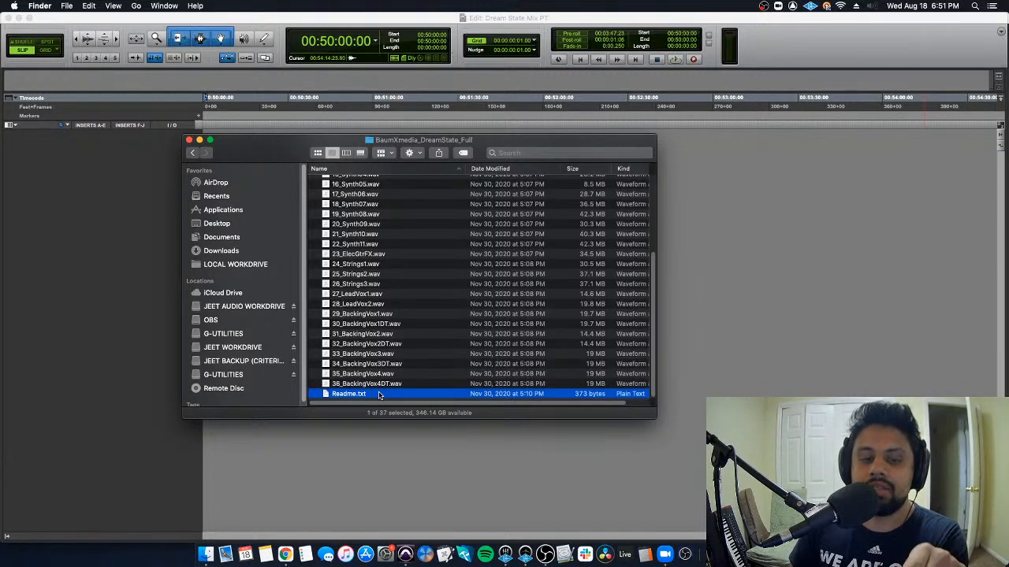
{"action": "left_click", "coordinate": [398, 384]}
{"action": "left_click", "coordinate": [412, 364]}
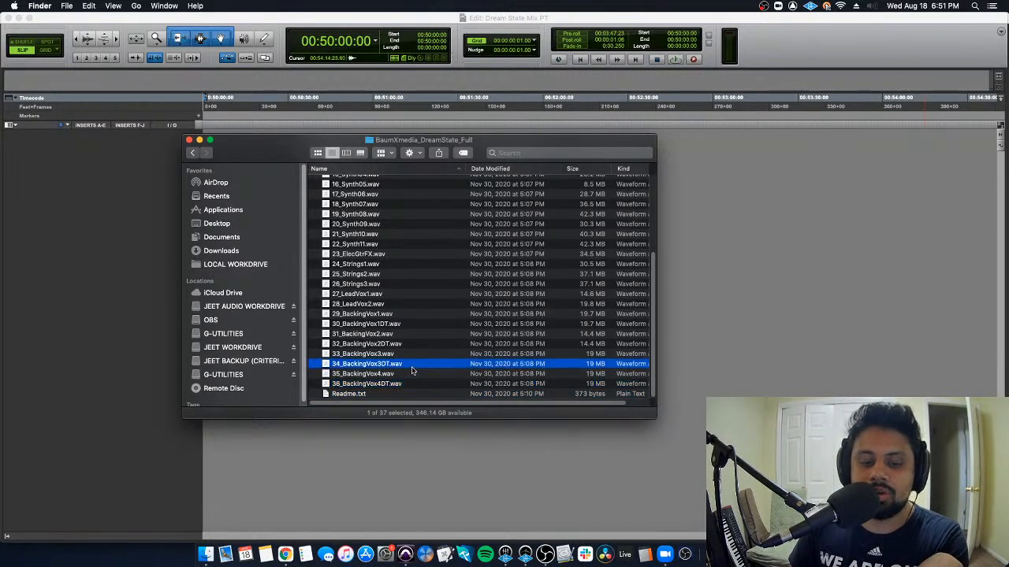
{"action": "left_click", "coordinate": [413, 354]}
{"action": "left_click", "coordinate": [416, 337]}
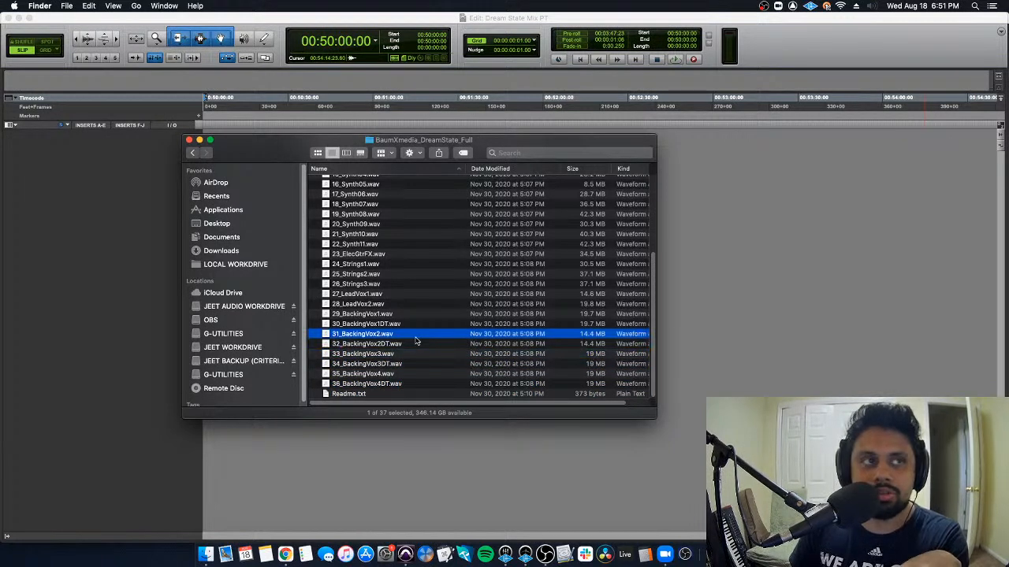
Open Readme.txt from the multitrack folder and read its opening paragraph on the terms of use.
{"action": "left_click", "coordinate": [361, 395]}
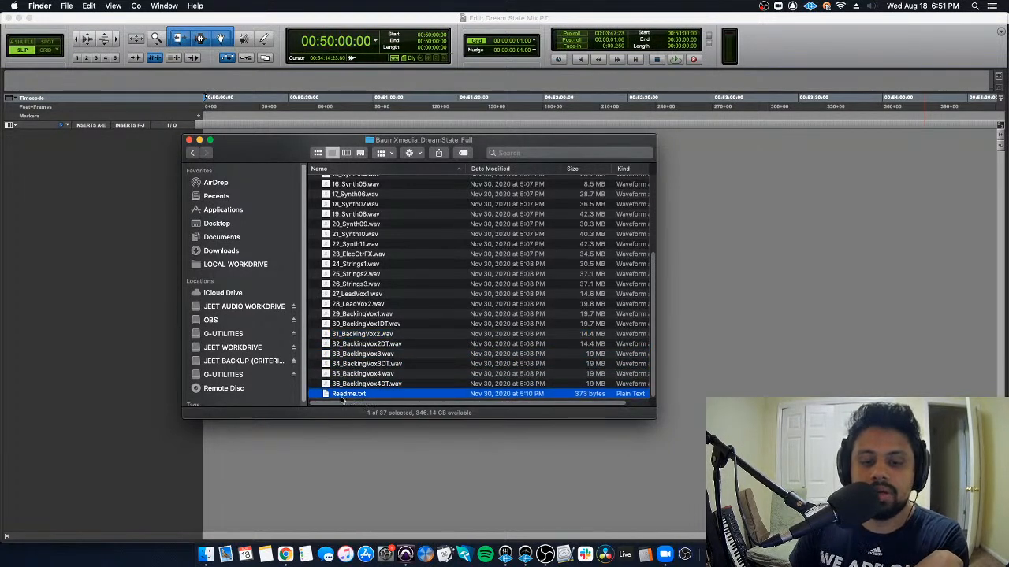
{"action": "double_click", "coordinate": [373, 394]}
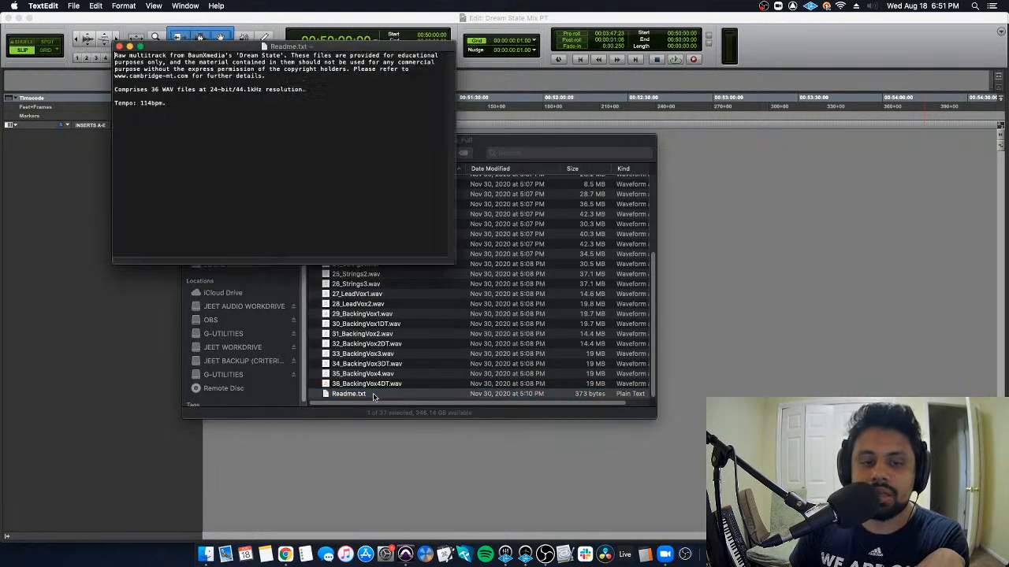
{"action": "left_click_drag", "start_coordinate": [207, 45], "coordinate": [368, 95]}
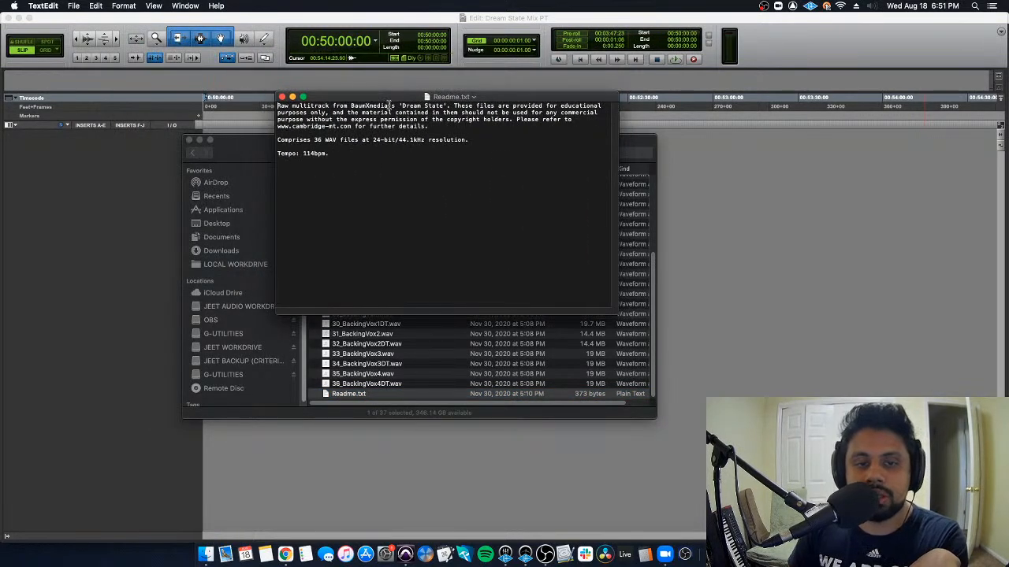
{"action": "left_click_drag", "start_coordinate": [433, 128], "coordinate": [265, 107]}
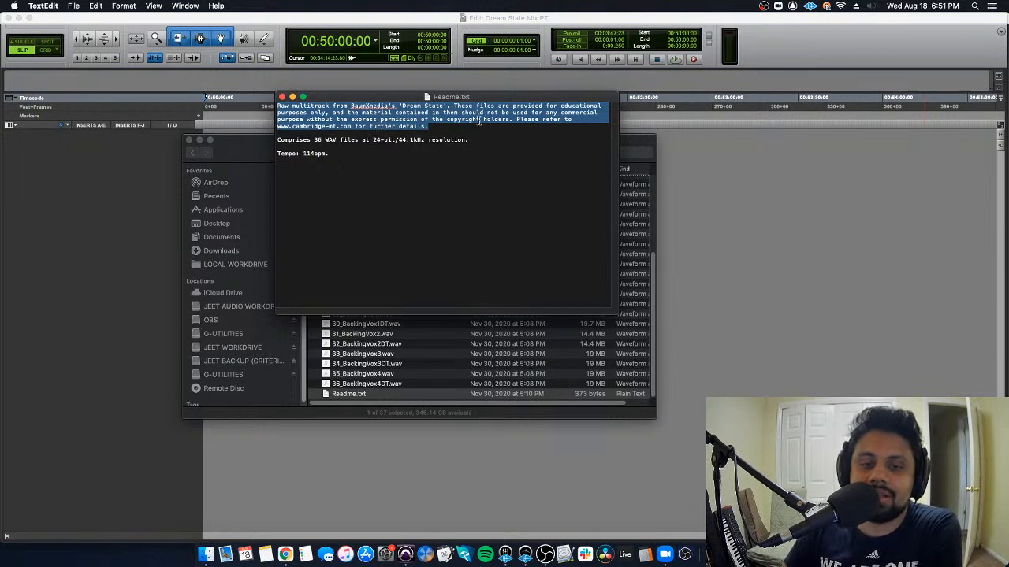
{"action": "left_click", "coordinate": [453, 126]}
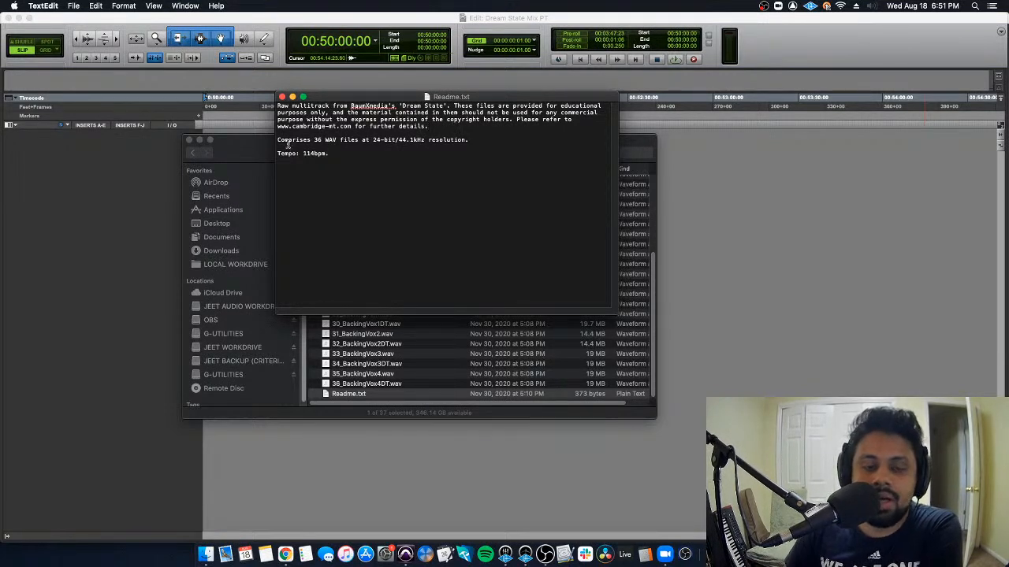
Highlight the WAV files' bit depth and sample rate in the readme, then the song's tempo.
{"action": "left_click_drag", "start_coordinate": [313, 139], "coordinate": [423, 141]}
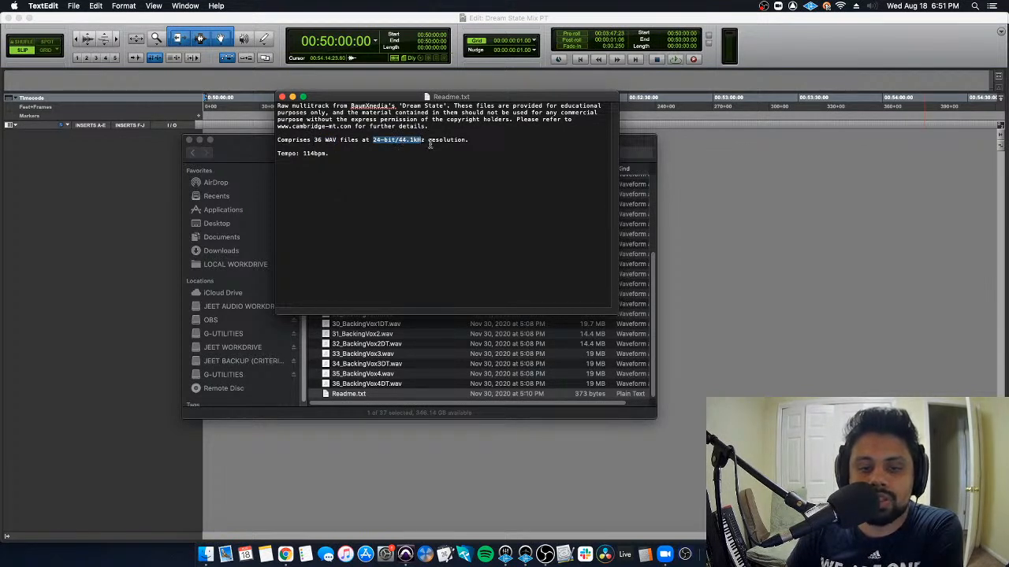
{"action": "left_click", "coordinate": [434, 144]}
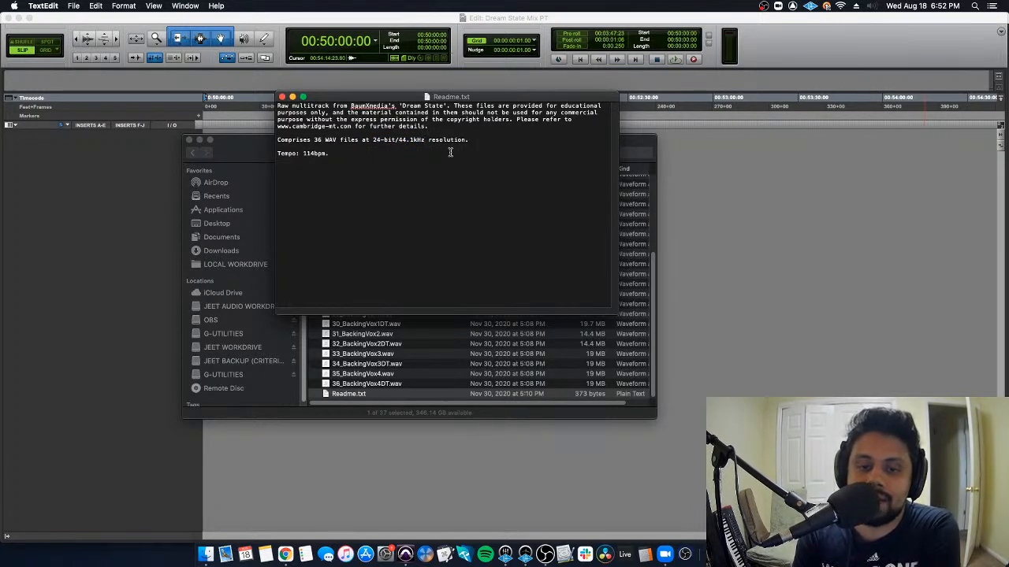
{"action": "left_click_drag", "start_coordinate": [302, 152], "coordinate": [341, 157]}
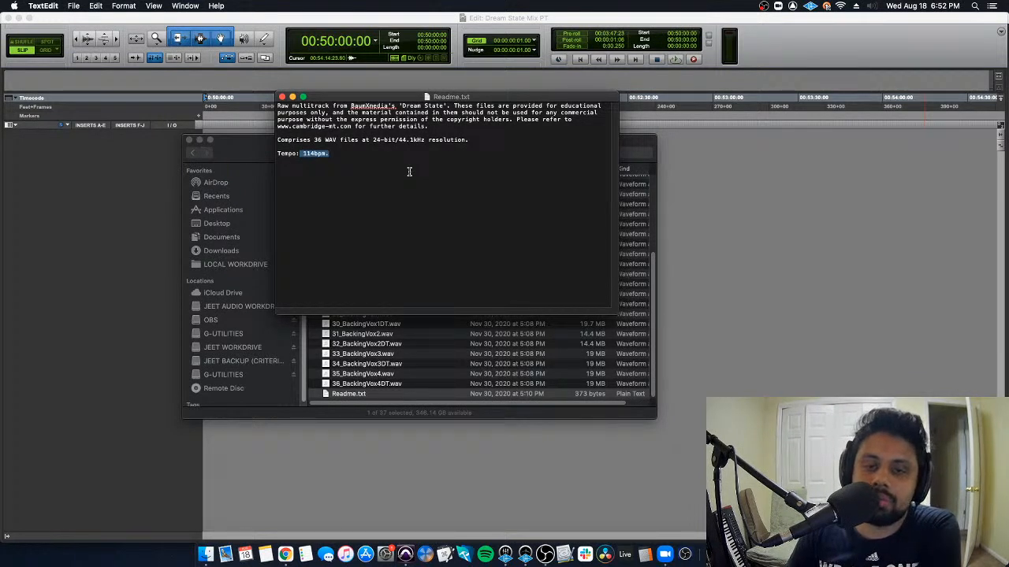
{"action": "left_click", "coordinate": [346, 154]}
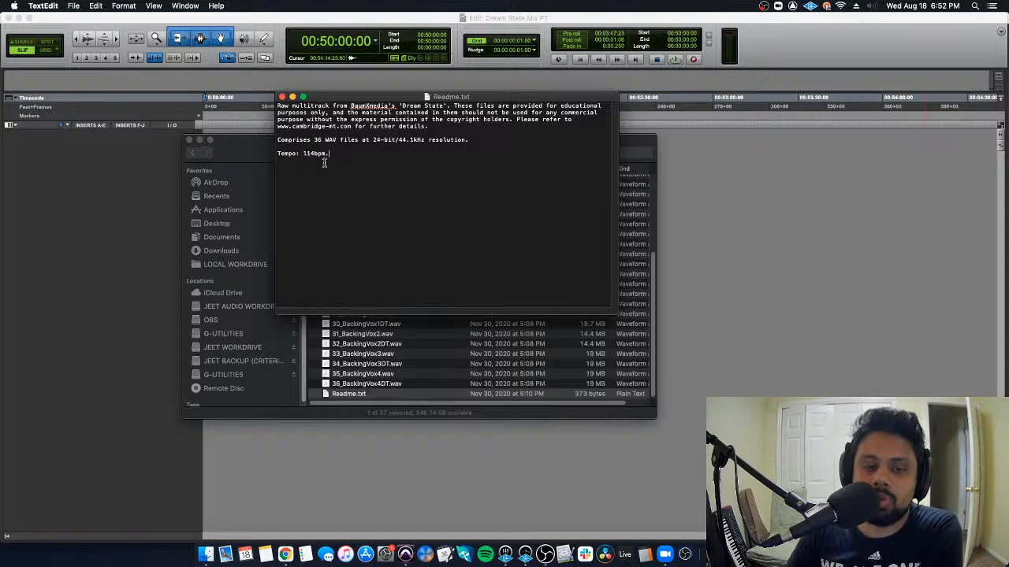
Close Readme.txt, return to the Pro Tools Sessions folder and select the BaumXmedia_DreamState_Full folder.
{"action": "left_click", "coordinate": [281, 96]}
{"action": "scroll", "coordinate": [391, 244], "scroll_direction": "up", "scroll_amount": 10}
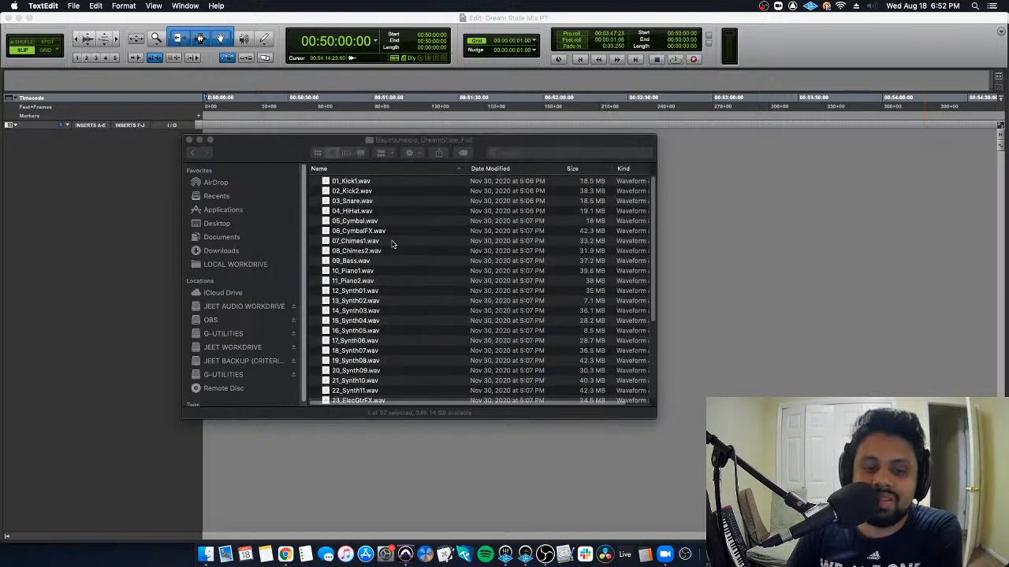
{"action": "scroll", "coordinate": [390, 241], "scroll_direction": "down", "scroll_amount": 5}
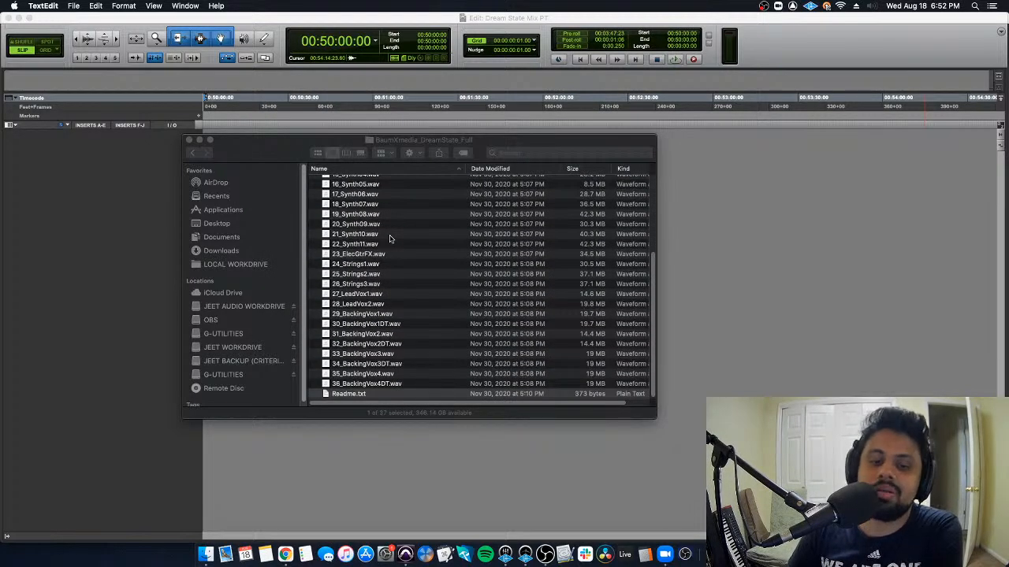
{"action": "scroll", "coordinate": [390, 239], "scroll_direction": "up", "scroll_amount": 5}
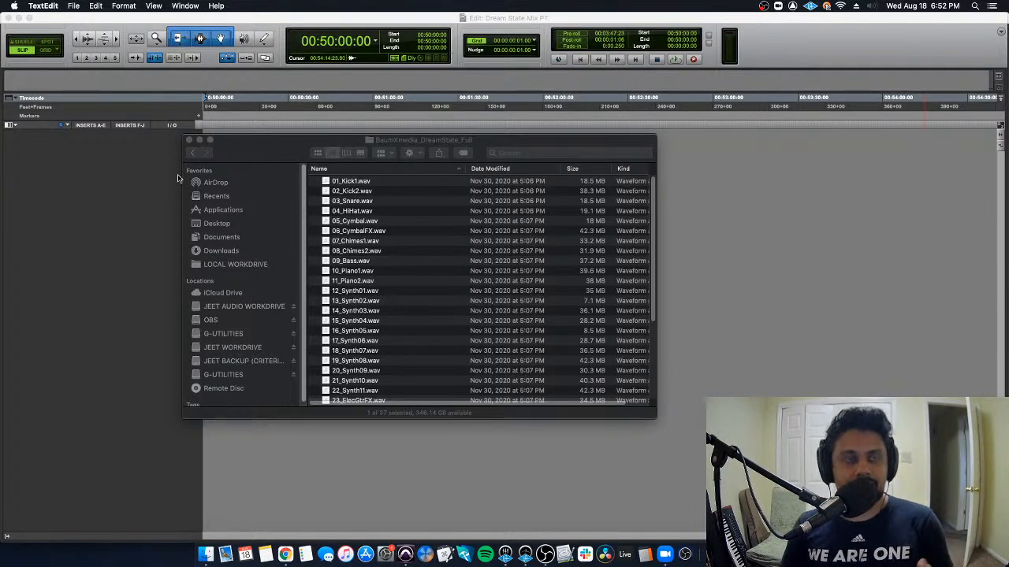
{"action": "left_click", "coordinate": [192, 152]}
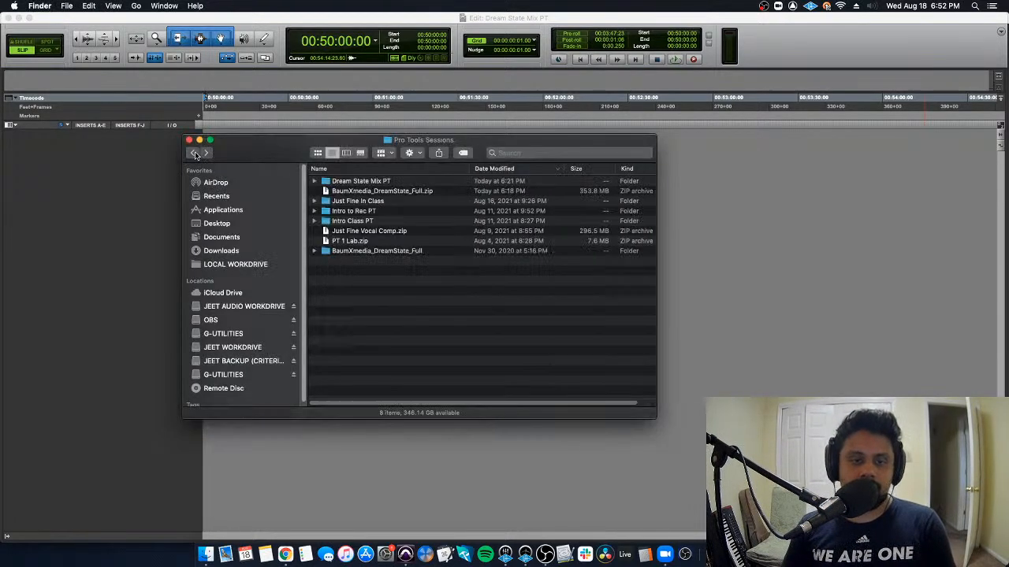
{"action": "left_click", "coordinate": [369, 251]}
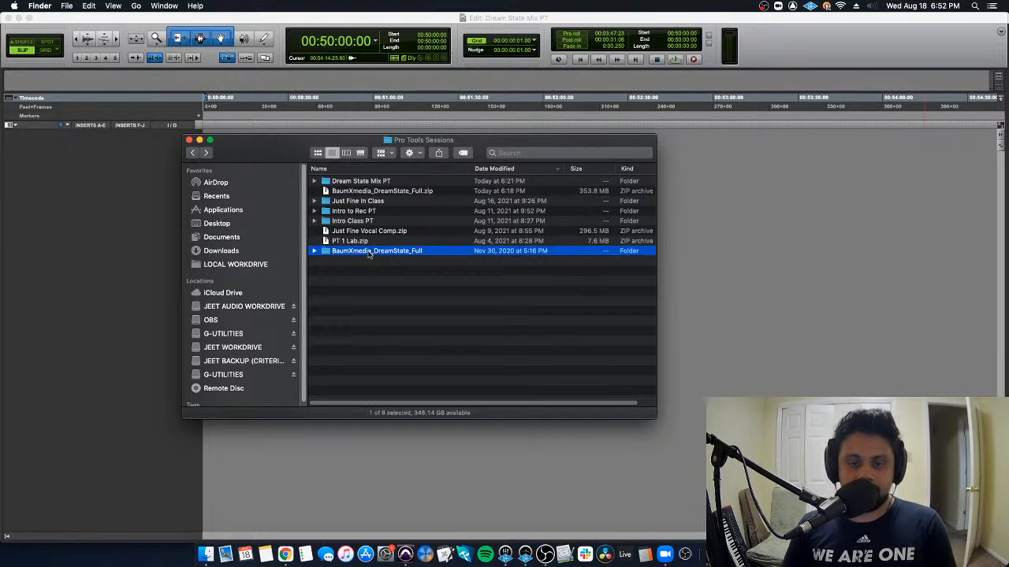
Select the Dream State Mix PT folder and compare it with the session open in Pro Tools, returning to Finder.
{"action": "left_click", "coordinate": [359, 290]}
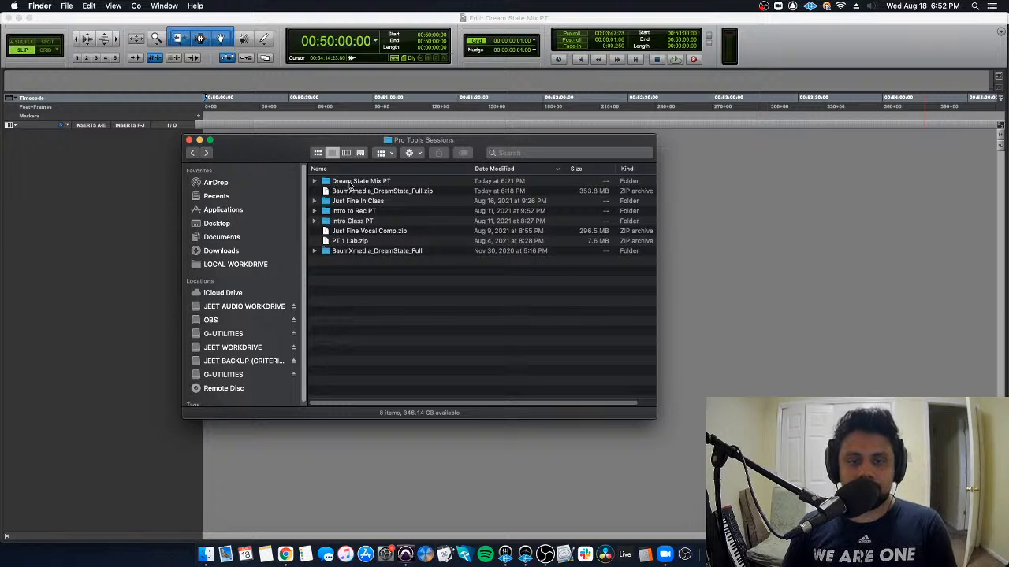
{"action": "left_click", "coordinate": [336, 184]}
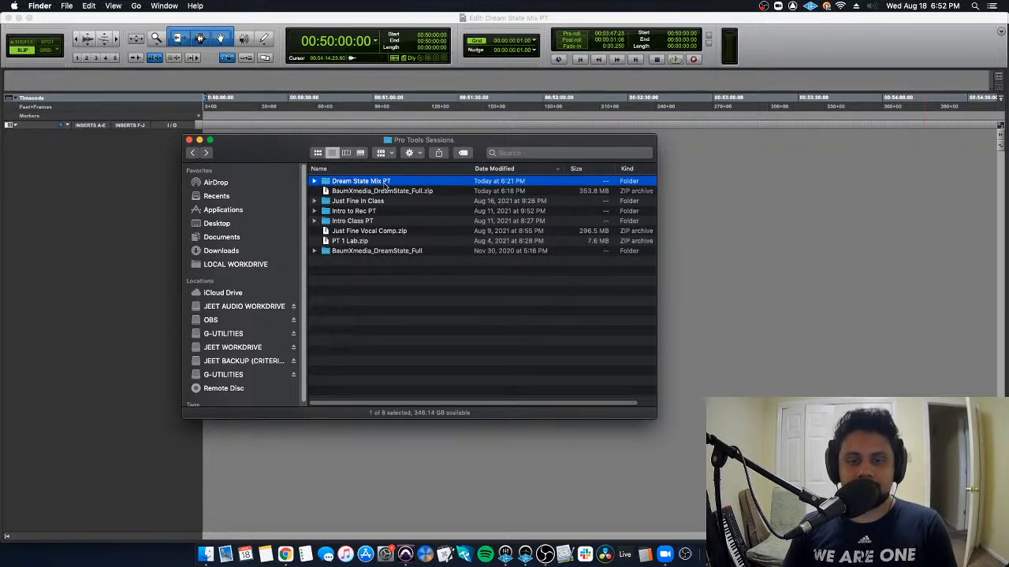
{"action": "left_click", "coordinate": [419, 18]}
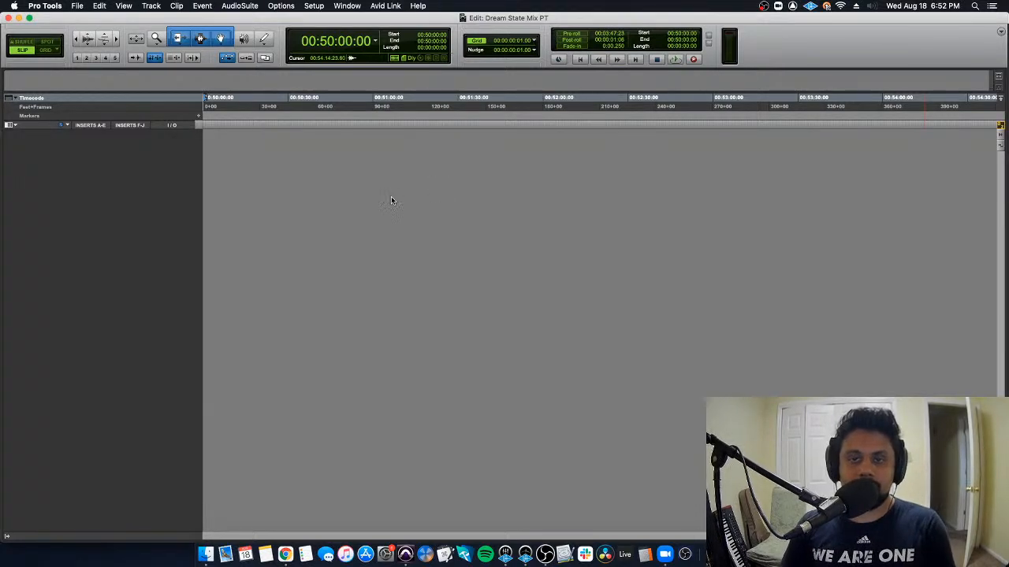
{"action": "key", "text": "super+Tab"}
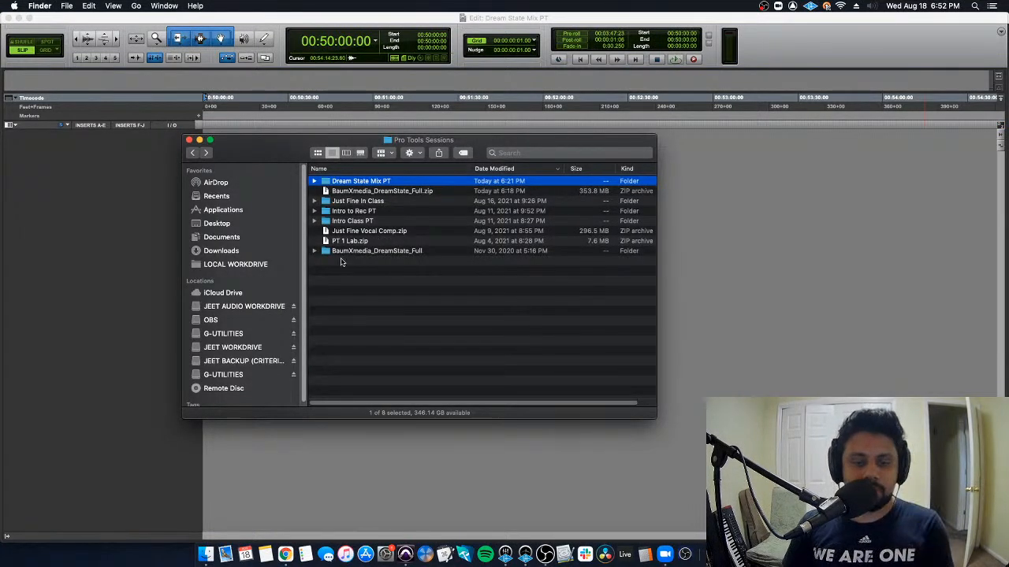
Try moving the BaumXmedia_DreamState_Full folder into Dream State Mix PT, undo the move and return to the Pro Tools Sessions folder.
{"action": "left_click_drag", "start_coordinate": [344, 256], "coordinate": [417, 313]}
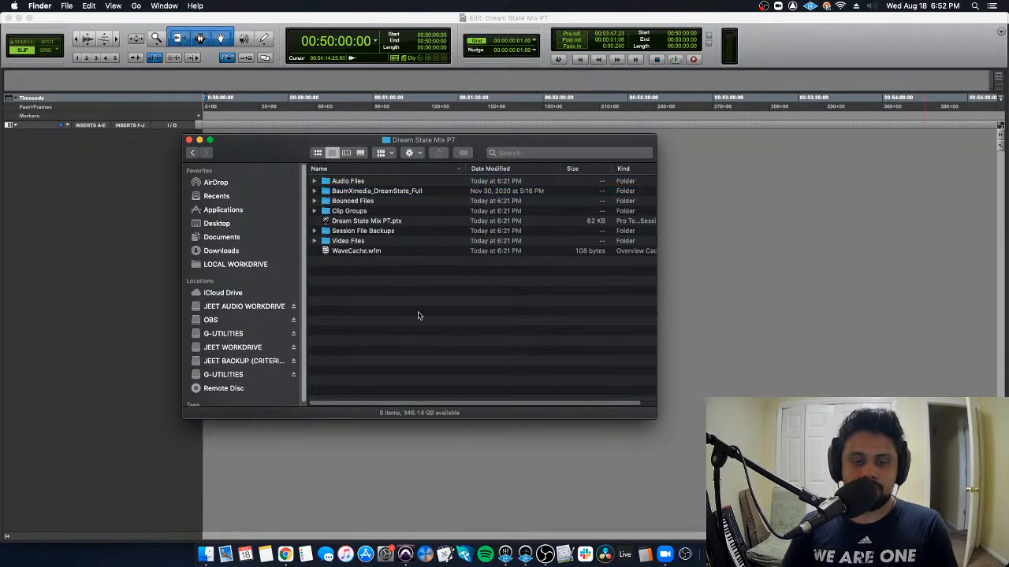
{"action": "left_click", "coordinate": [383, 195]}
{"action": "key", "text": "super+z"}
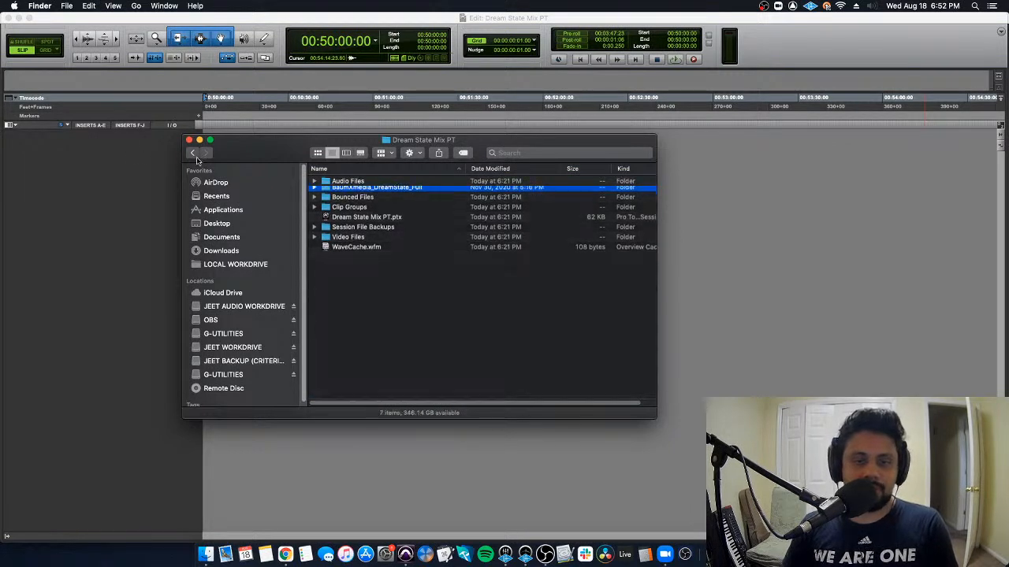
{"action": "left_click", "coordinate": [191, 153]}
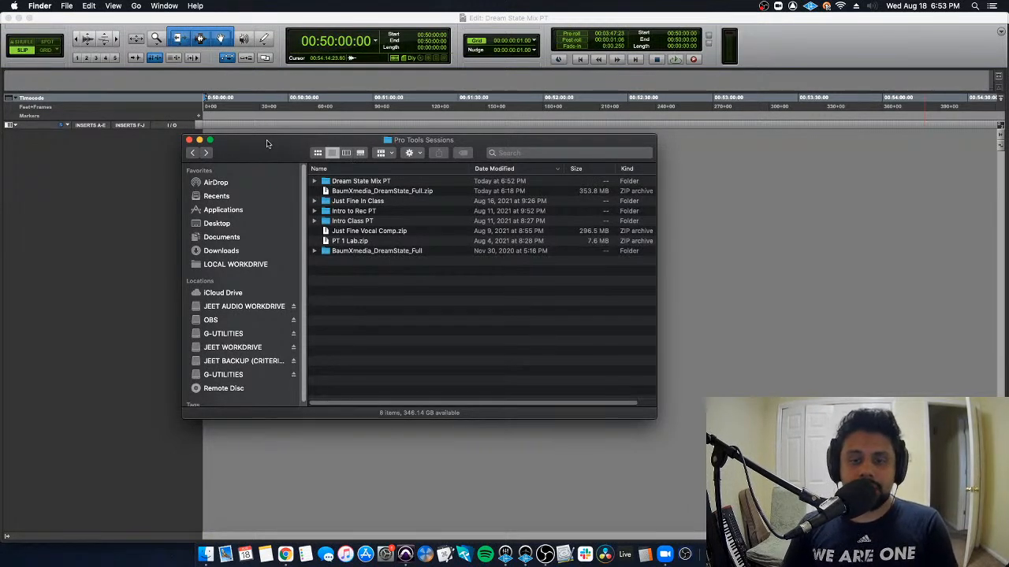
Switch to Pro Tools and try to set up one new stereo Master Fader track.
{"action": "left_click", "coordinate": [97, 243]}
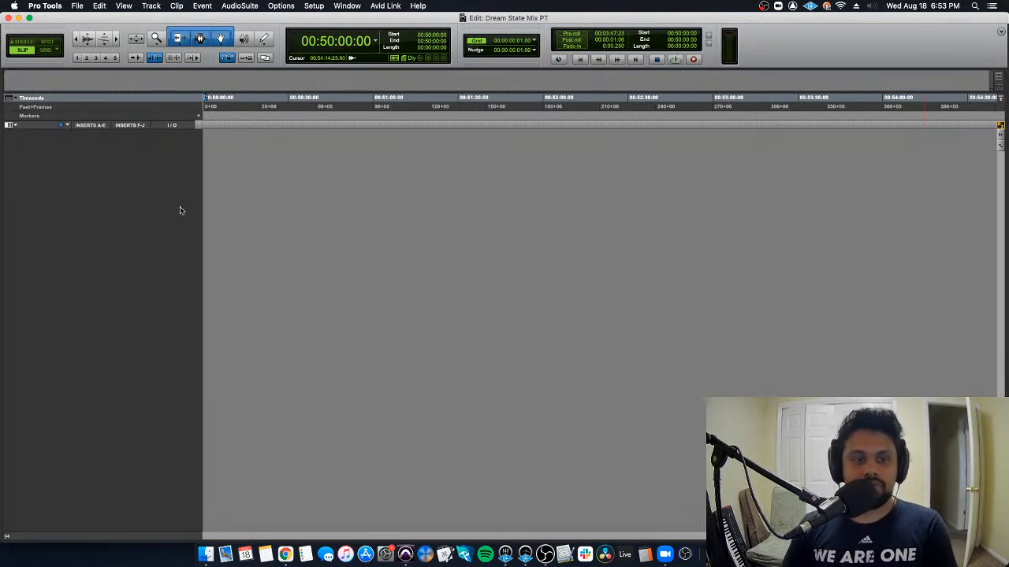
{"action": "key", "text": "super+shift+n"}
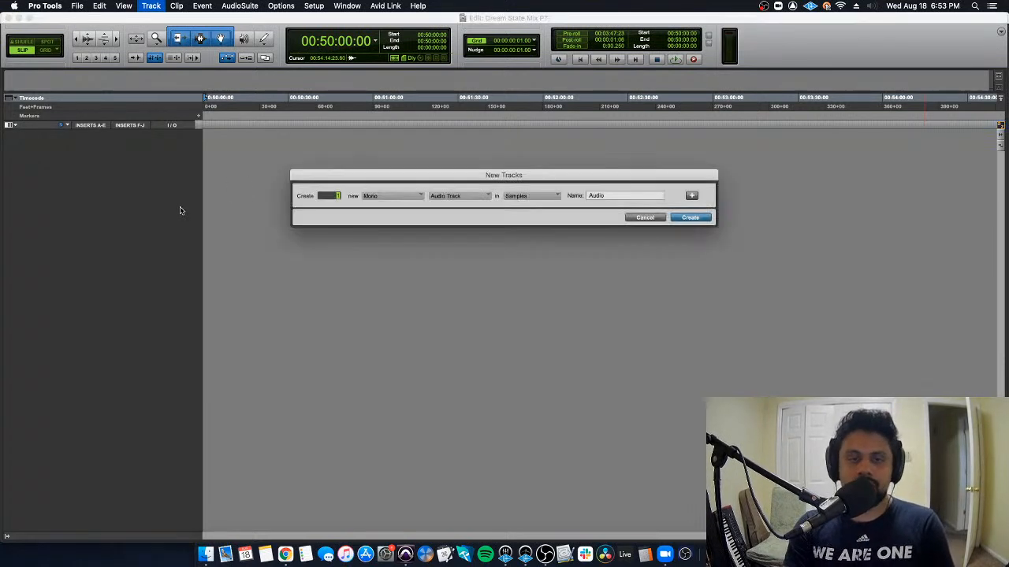
{"action": "key", "text": "super+Down"}
{"action": "key", "text": "super+Down"}
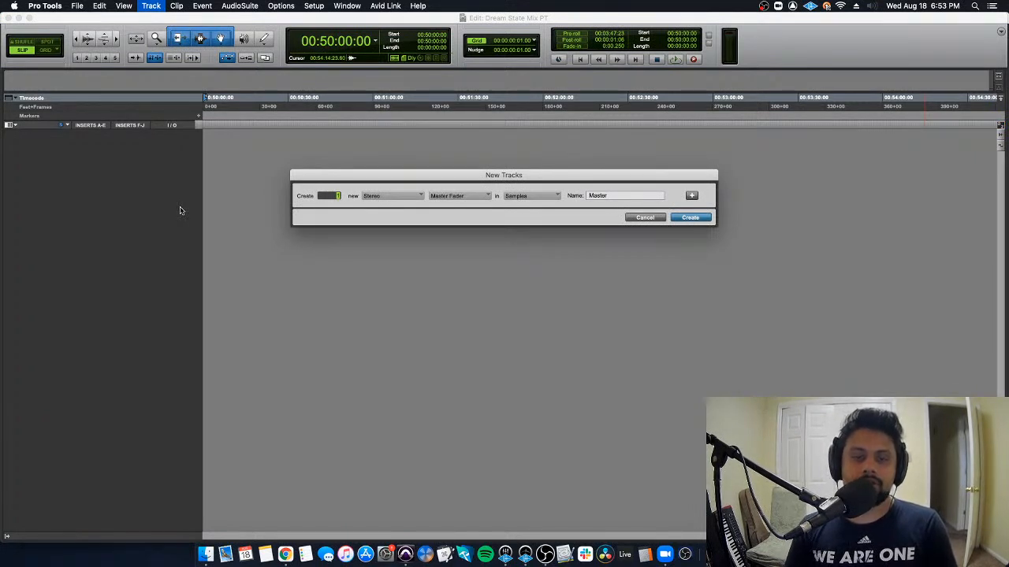
{"action": "key", "text": "Return"}
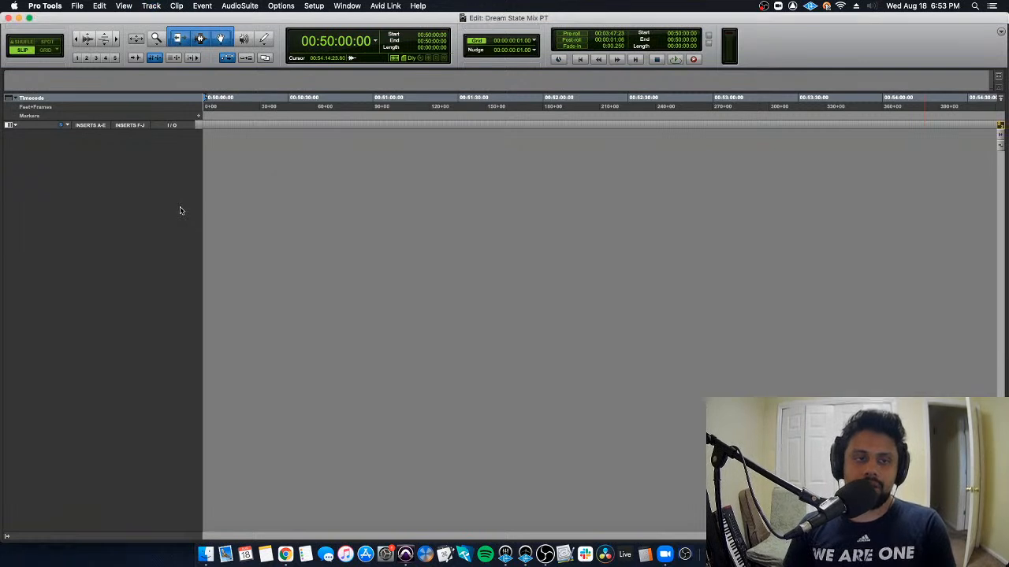
Create one new stereo Master Fader track in the session.
{"action": "left_click", "coordinate": [152, 6]}
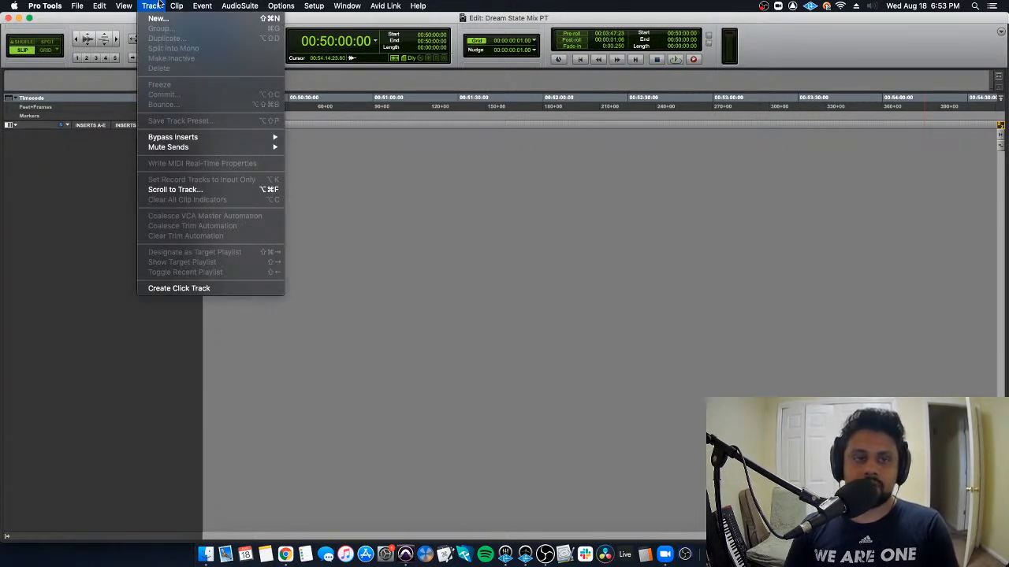
{"action": "left_click", "coordinate": [158, 18]}
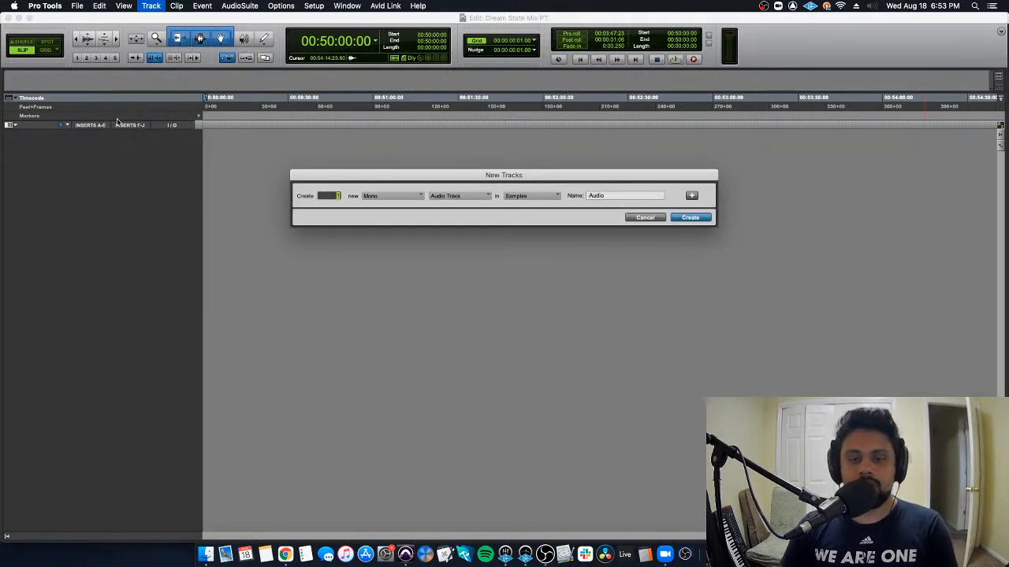
{"action": "left_click", "coordinate": [405, 196]}
{"action": "left_click", "coordinate": [403, 211]}
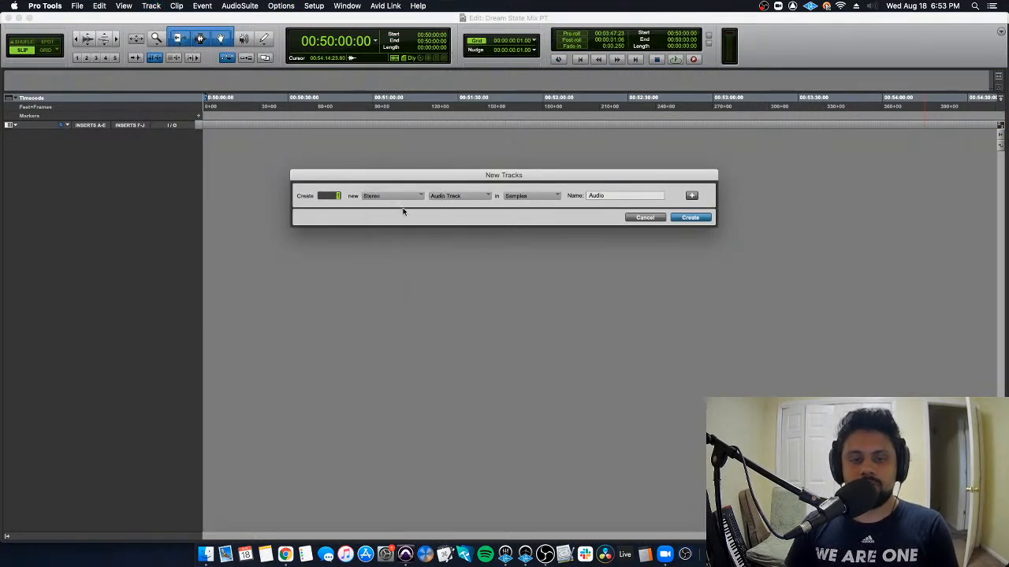
{"action": "left_click", "coordinate": [441, 196]}
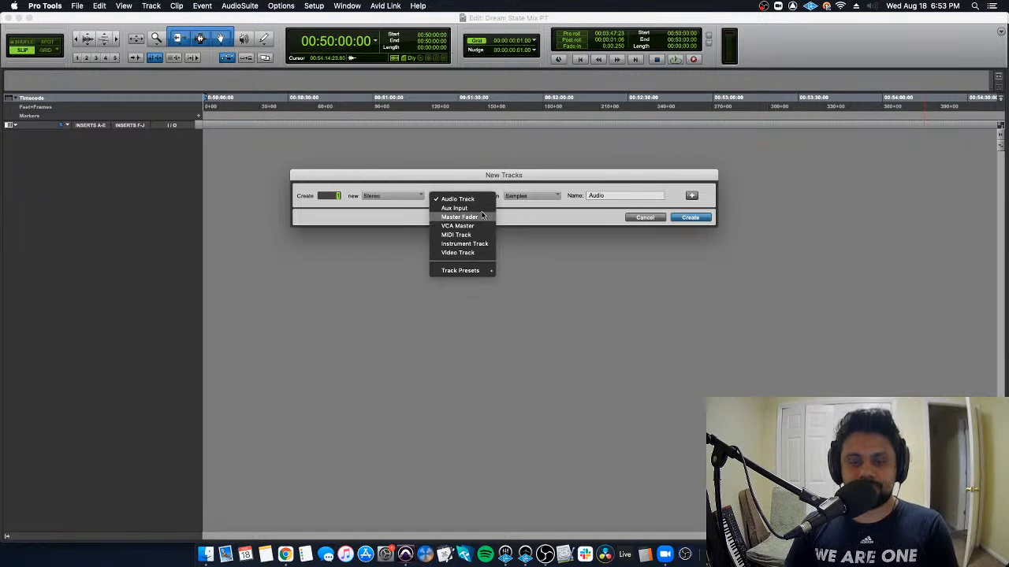
{"action": "left_click", "coordinate": [464, 216]}
{"action": "left_click", "coordinate": [689, 218]}
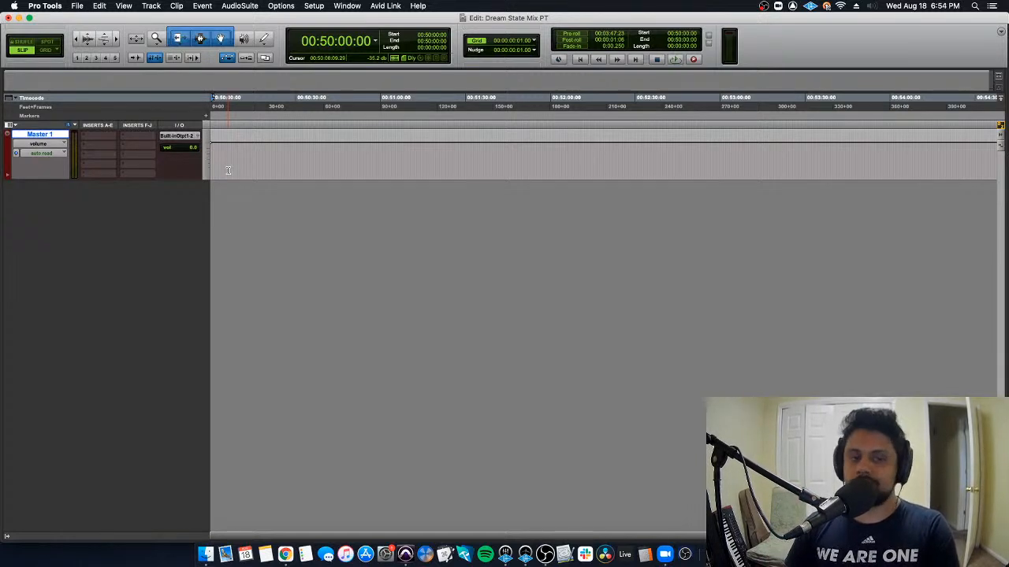
Insert the stereo iZotope Insight 2 multichannel plug-in in the last insert slot of the master track.
{"action": "left_click", "coordinate": [142, 174]}
{"action": "mouse_move", "coordinate": [147, 174]}
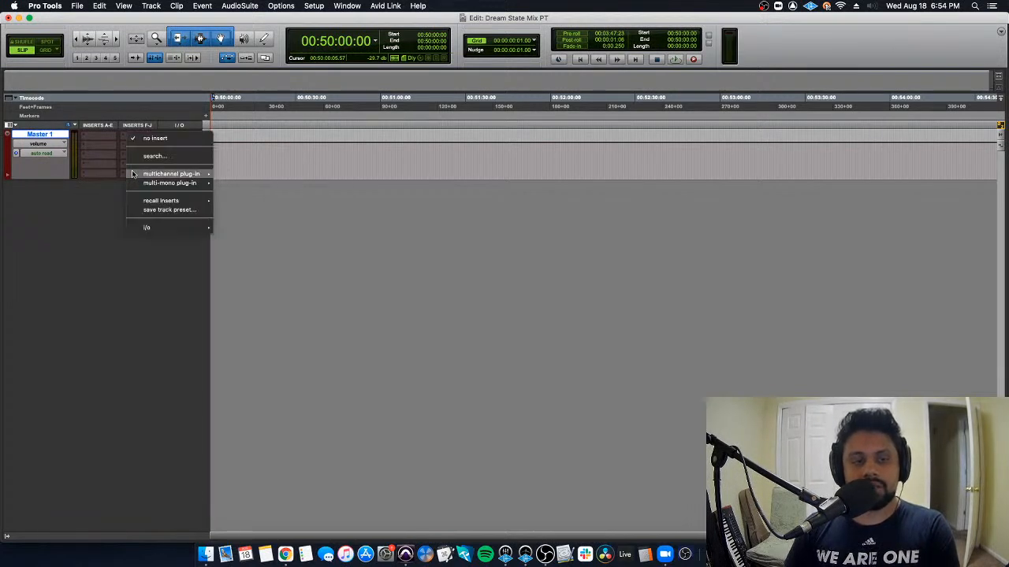
{"action": "left_click", "coordinate": [112, 177]}
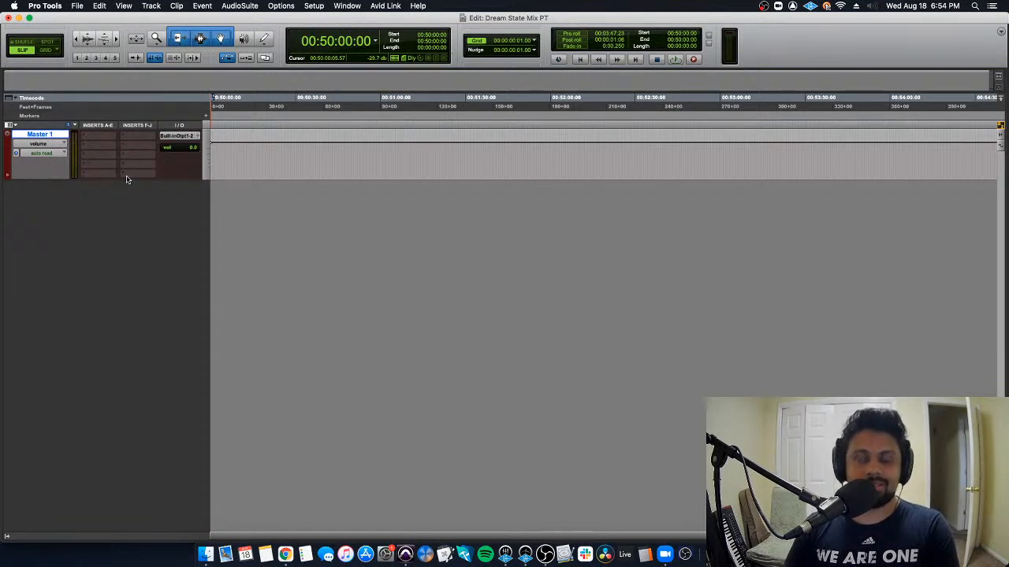
{"action": "left_click", "coordinate": [128, 175]}
{"action": "mouse_move", "coordinate": [143, 175]}
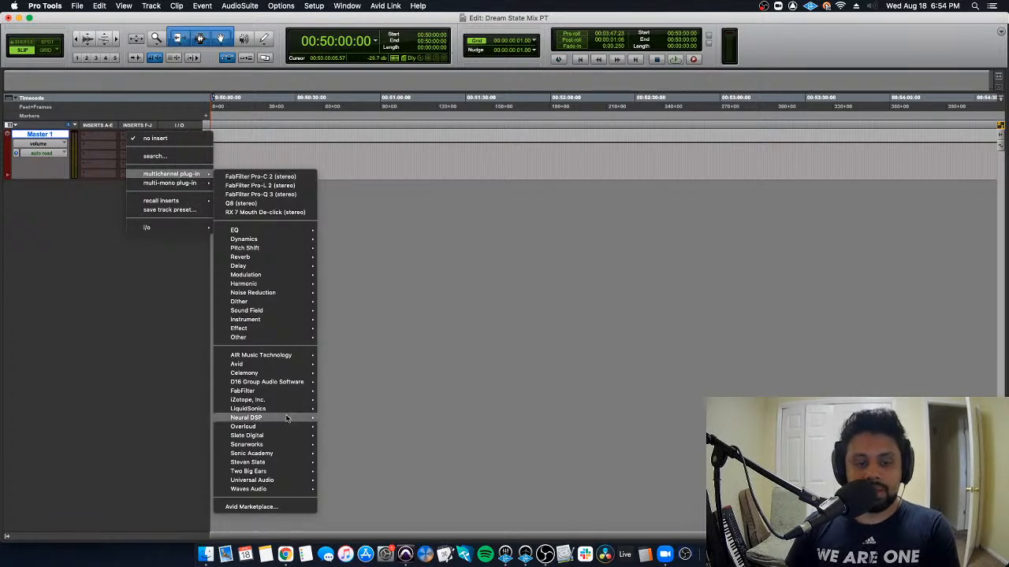
{"action": "mouse_move", "coordinate": [281, 401]}
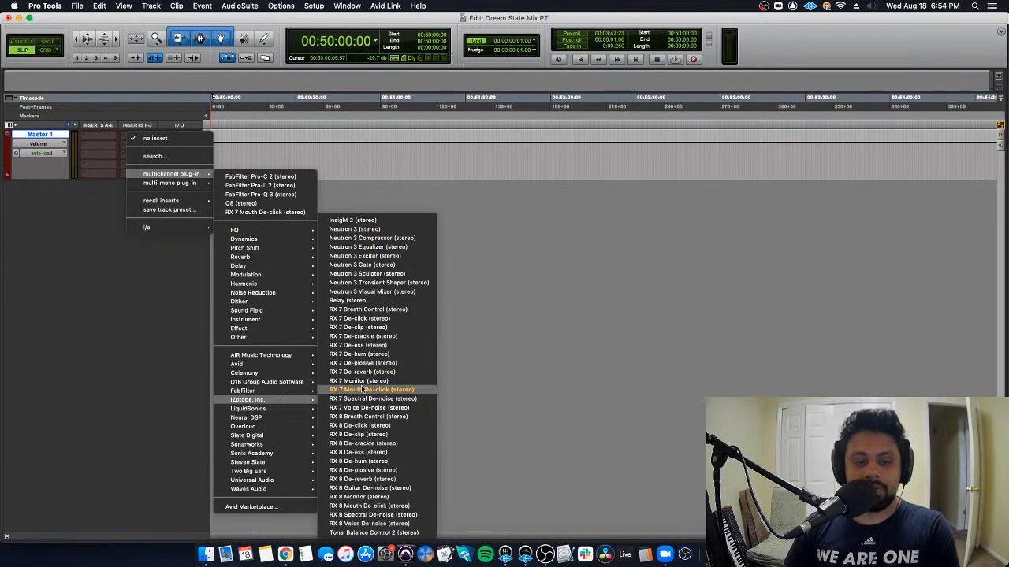
{"action": "left_click", "coordinate": [383, 221]}
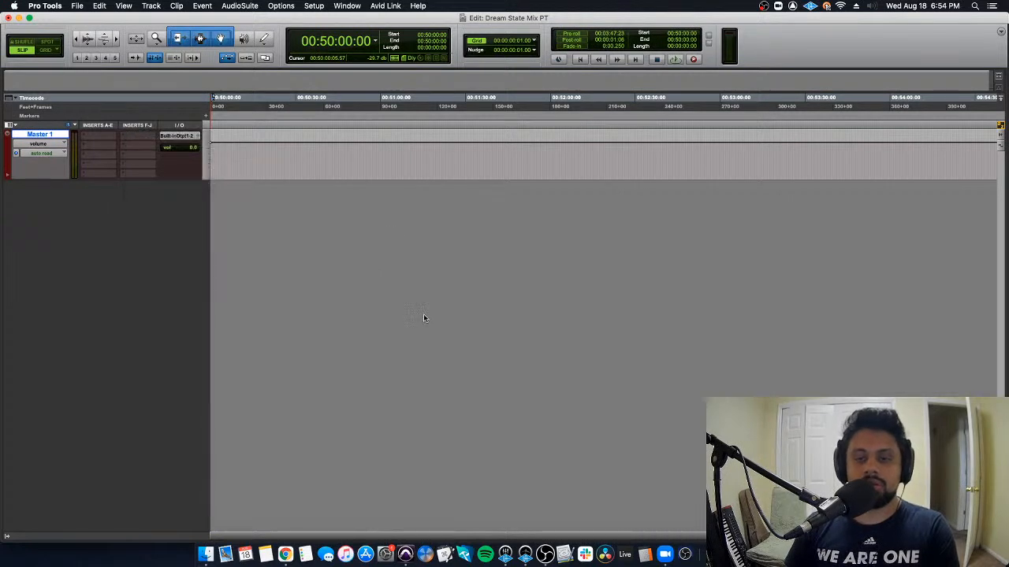
Load the loudness and spectrum preset in Insight 2 and resize its window to a wide, low strip.
{"action": "left_click", "coordinate": [322, 154]}
{"action": "left_click", "coordinate": [322, 140]}
{"action": "left_click_drag", "start_coordinate": [670, 511], "coordinate": [636, 273]}
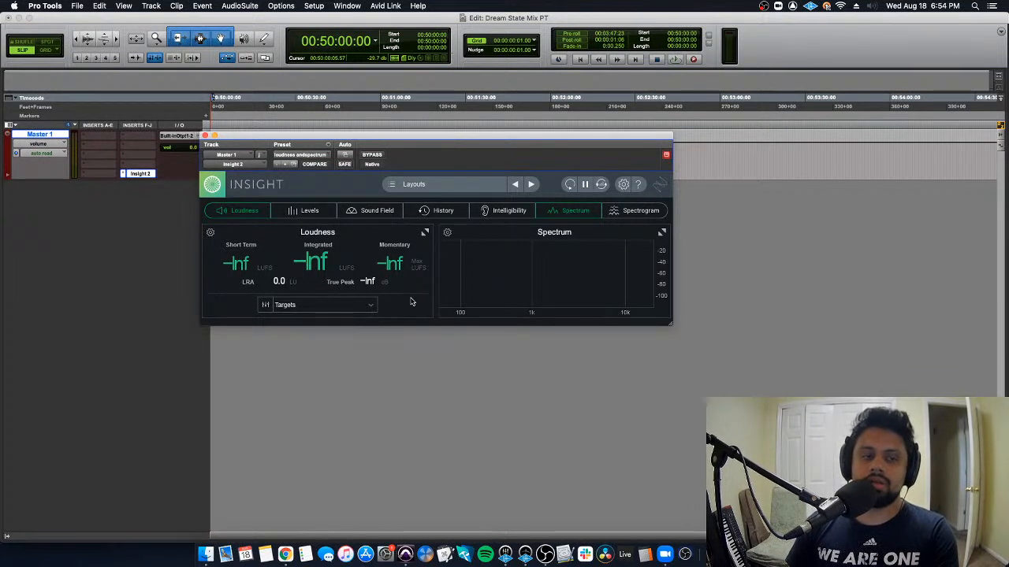
{"action": "left_click_drag", "start_coordinate": [670, 323], "coordinate": [774, 323]}
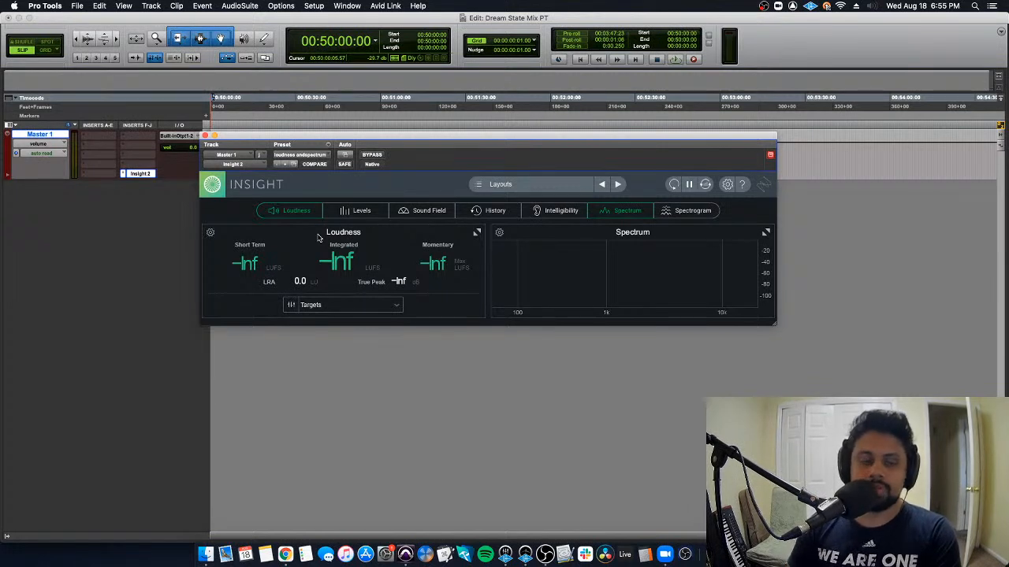
{"action": "left_click", "coordinate": [204, 135]}
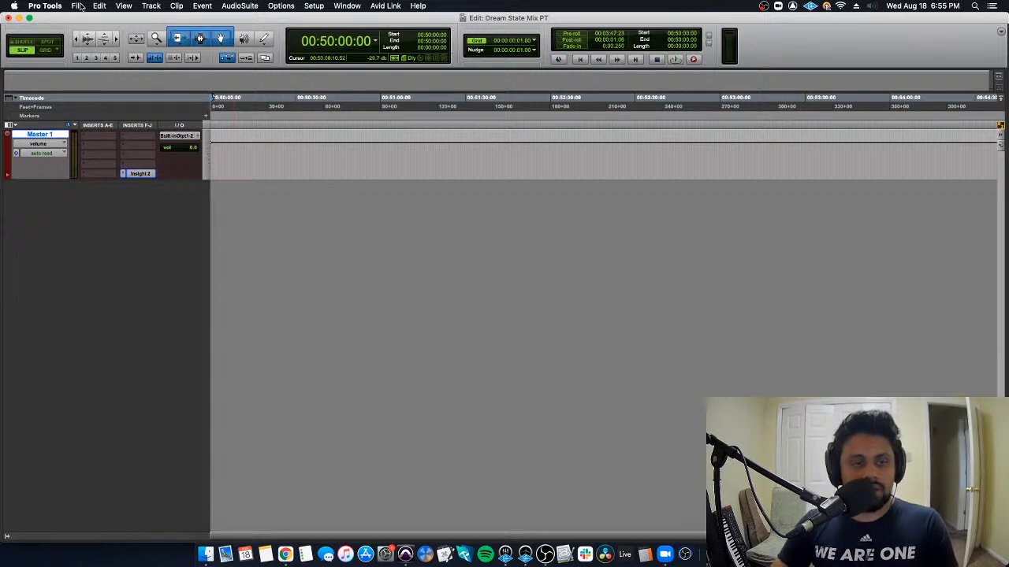
Show the Tempo ruler and set the tempo at the session start to 114 BPM.
{"action": "left_click", "coordinate": [11, 104]}
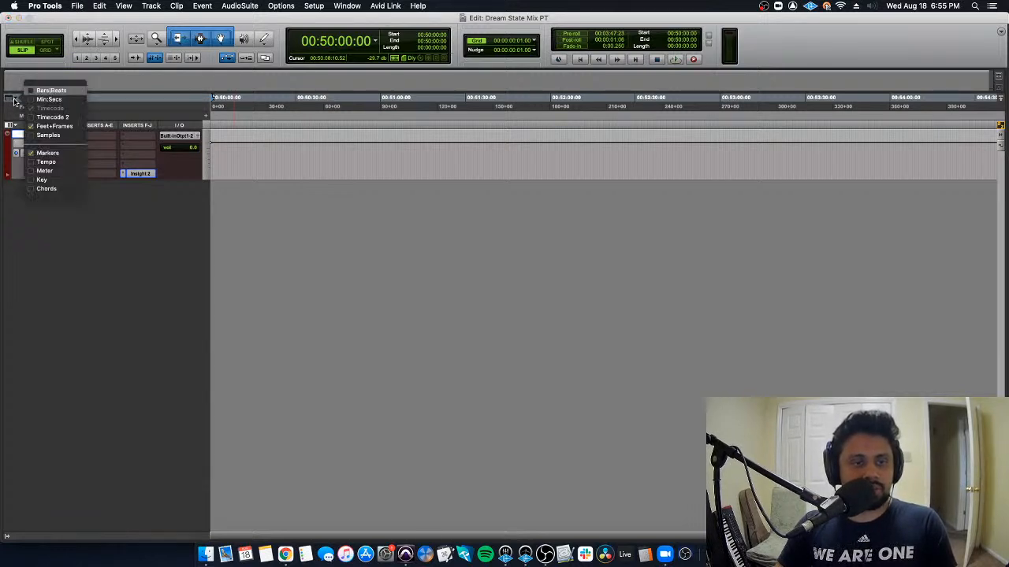
{"action": "left_click", "coordinate": [71, 163]}
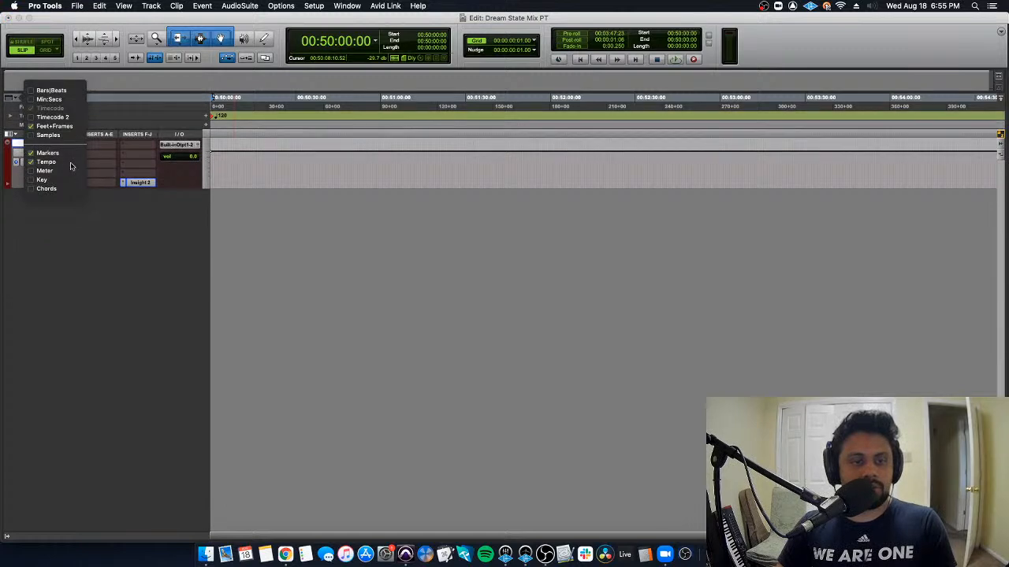
{"action": "double_click", "coordinate": [211, 117]}
{"action": "type", "text": "114"}
{"action": "key", "text": "Return"}
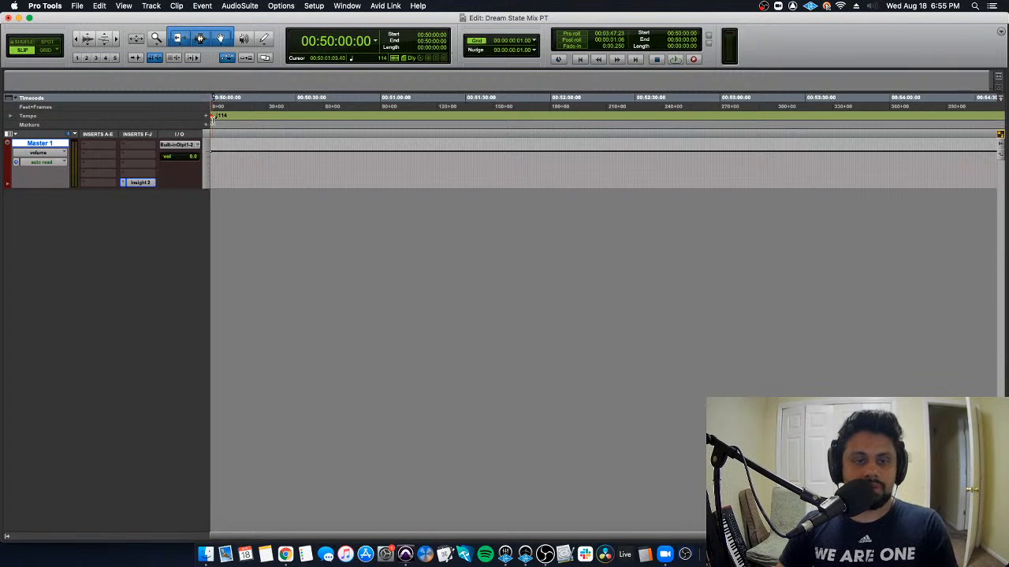
{"action": "double_click", "coordinate": [215, 118]}
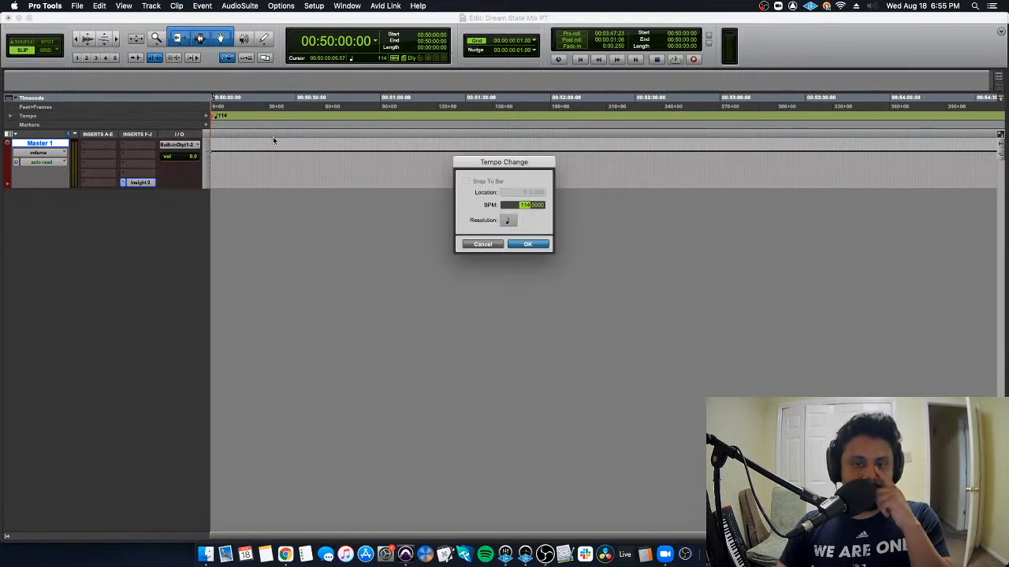
{"action": "left_click", "coordinate": [526, 244]}
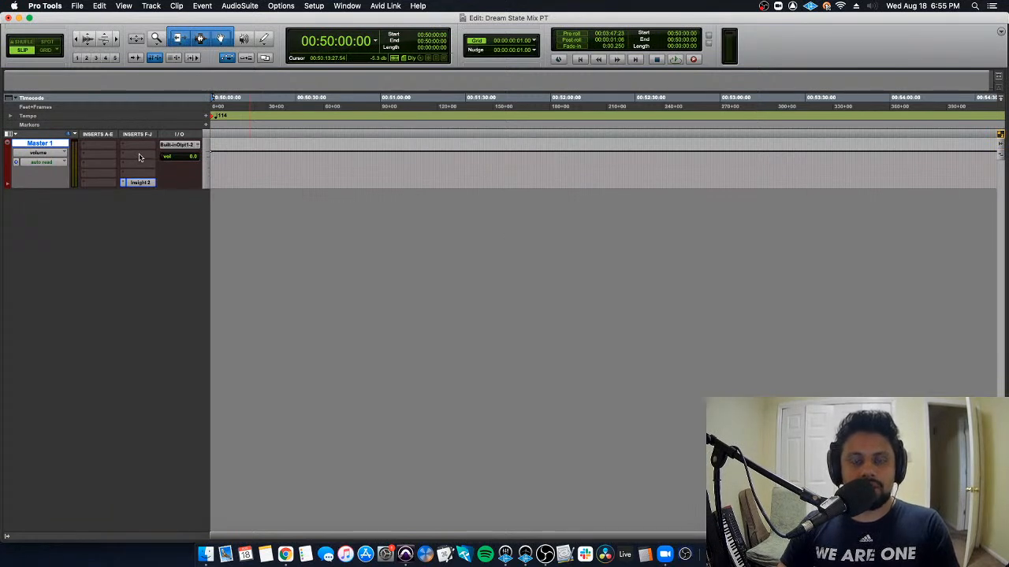
Set the main time scale to Bars|Beats and use a 1/4 note grid value.
{"action": "left_click", "coordinate": [375, 41]}
{"action": "left_click", "coordinate": [392, 22]}
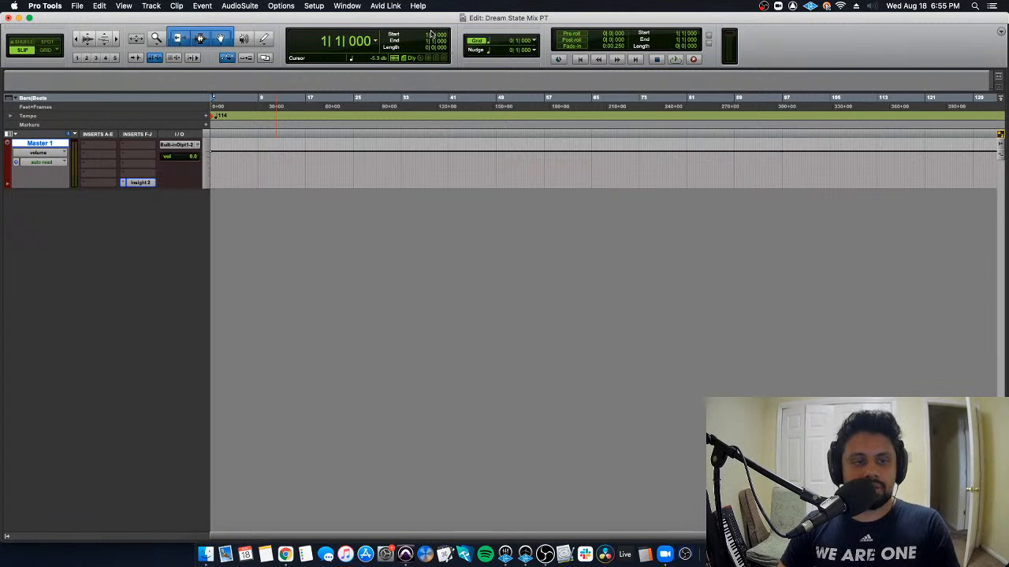
{"action": "left_click", "coordinate": [488, 45]}
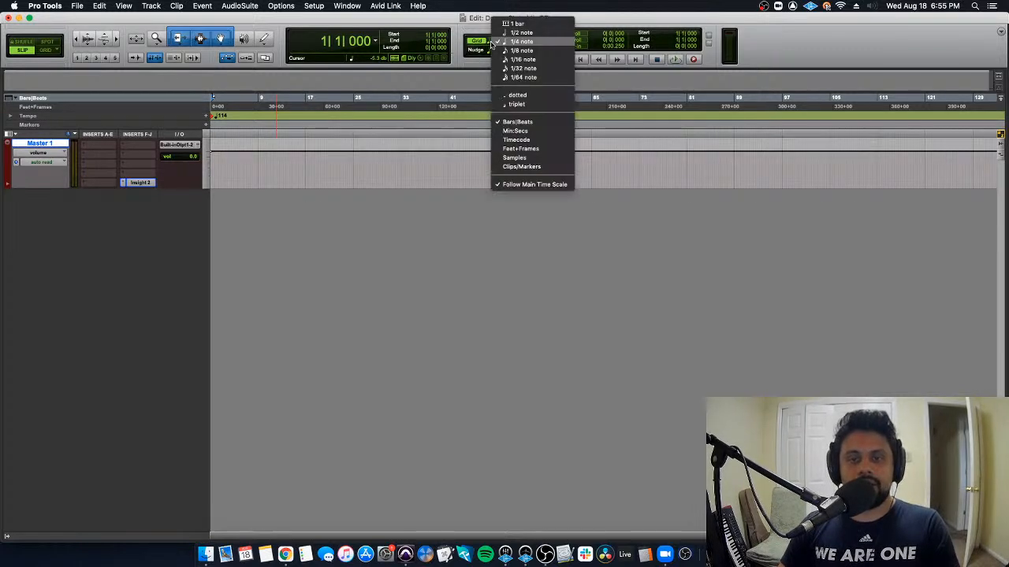
{"action": "left_click", "coordinate": [494, 45]}
{"action": "key", "text": "super+bracketright"}
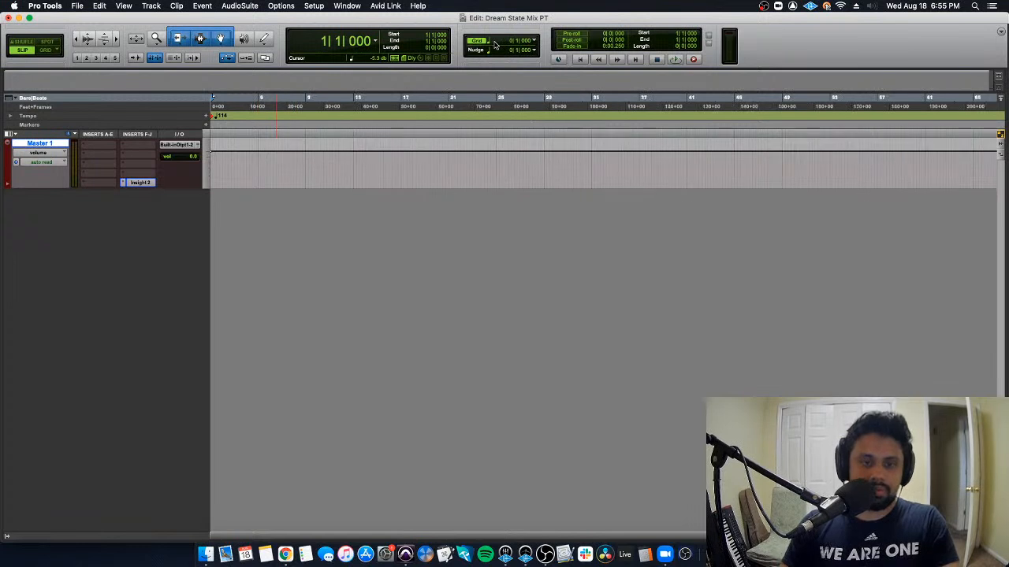
{"action": "key", "text": "super+bracketleft"}
{"action": "key", "text": "super+bracketleft"}
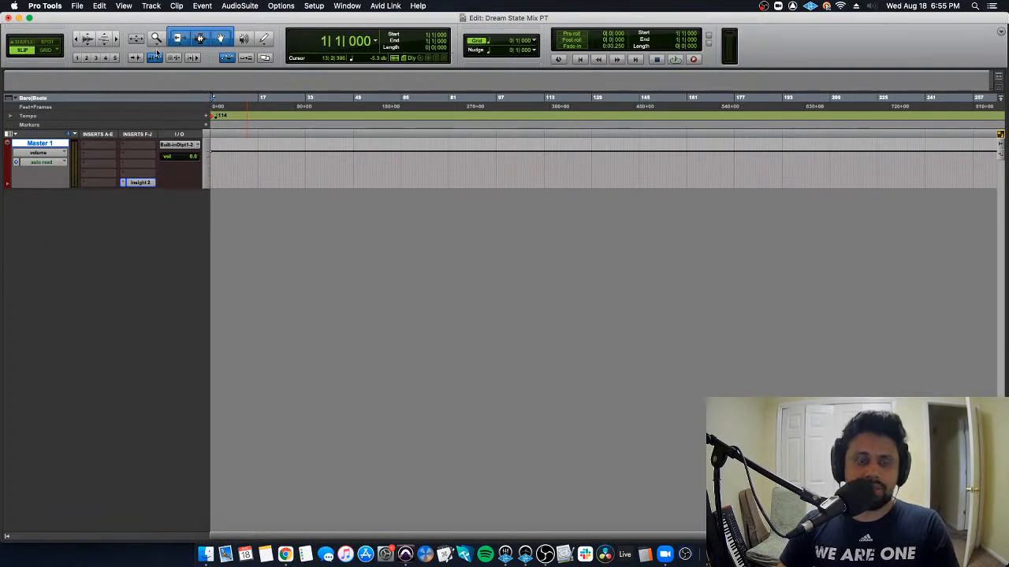
Start an audio import and browse the work drive through SAE, 2108 W12 and Pro Tools Sessions to the BaumXmedia_DreamState_Full folder.
{"action": "left_click", "coordinate": [79, 6]}
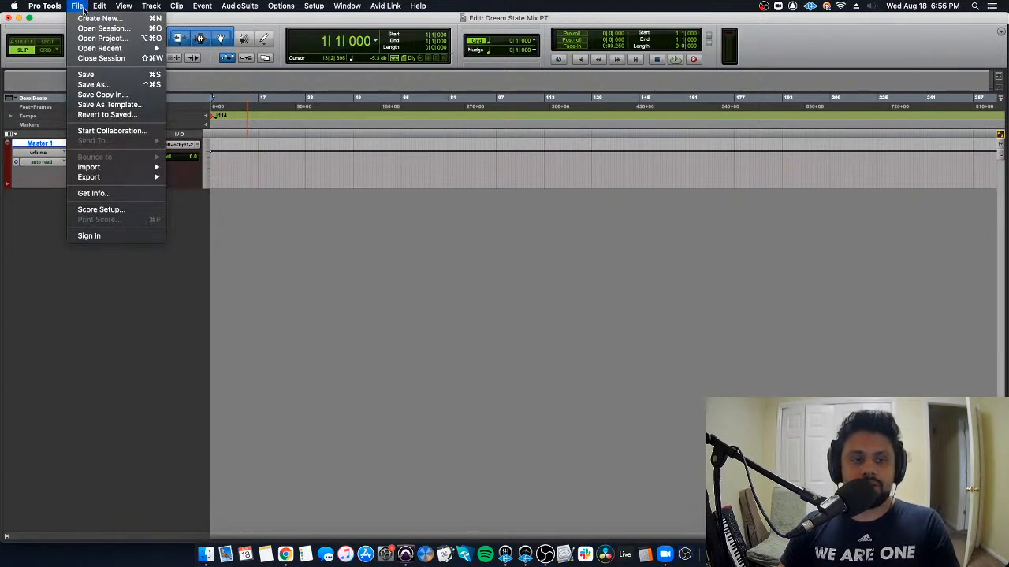
{"action": "mouse_move", "coordinate": [114, 167]}
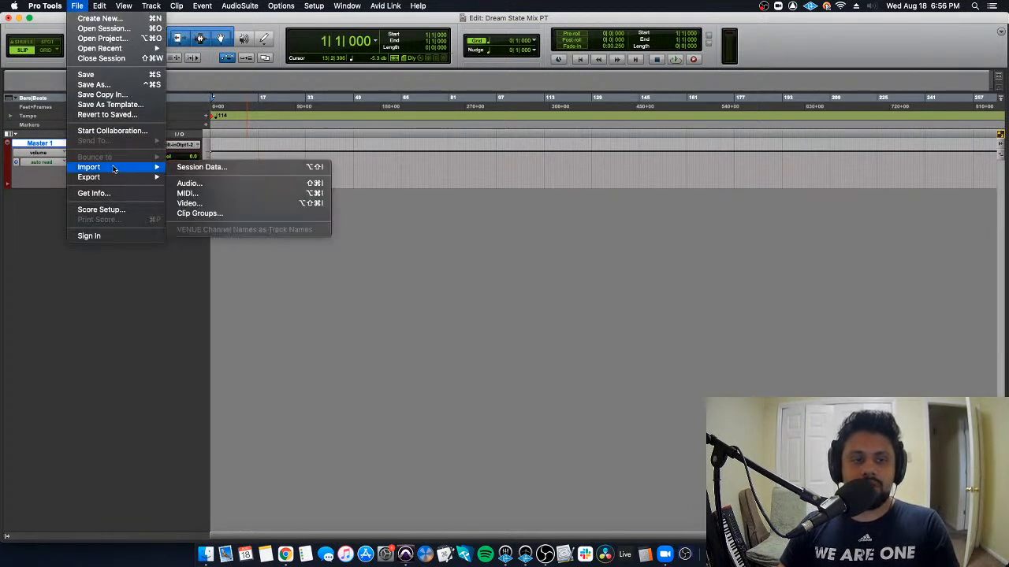
{"action": "left_click", "coordinate": [237, 182]}
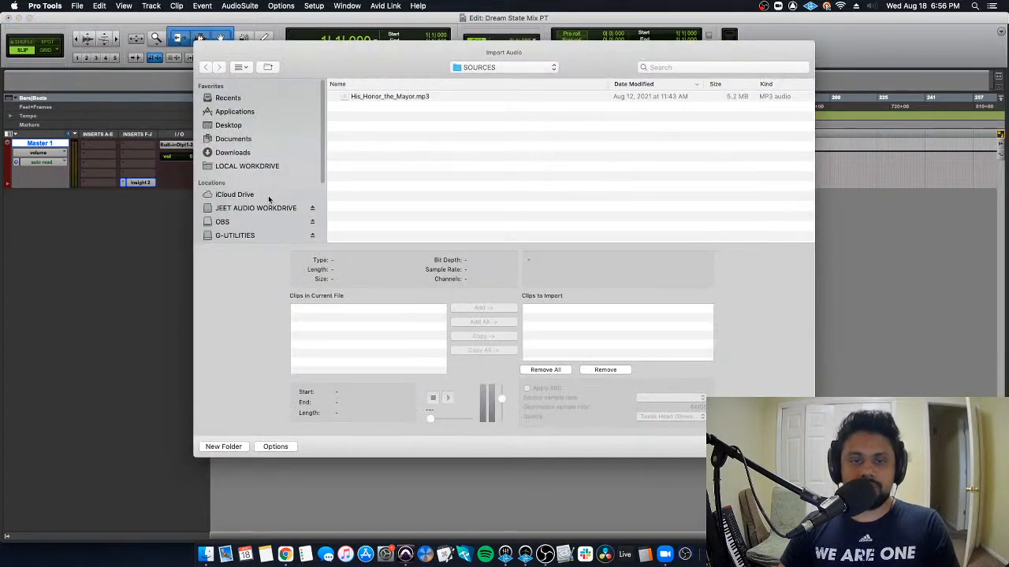
{"action": "left_click", "coordinate": [287, 209]}
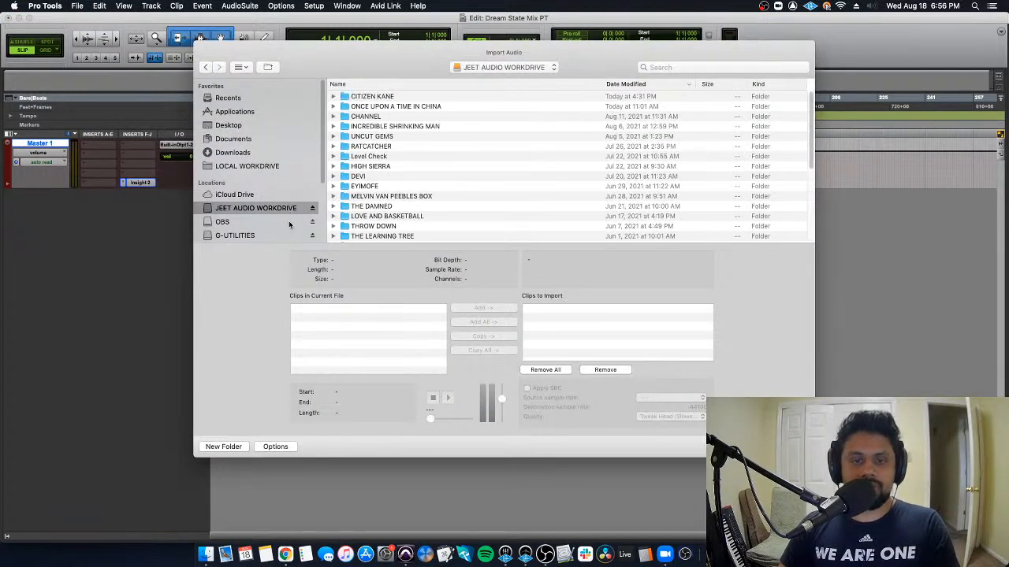
{"action": "scroll", "coordinate": [288, 220], "scroll_direction": "down", "scroll_amount": 3}
{"action": "left_click", "coordinate": [276, 183]}
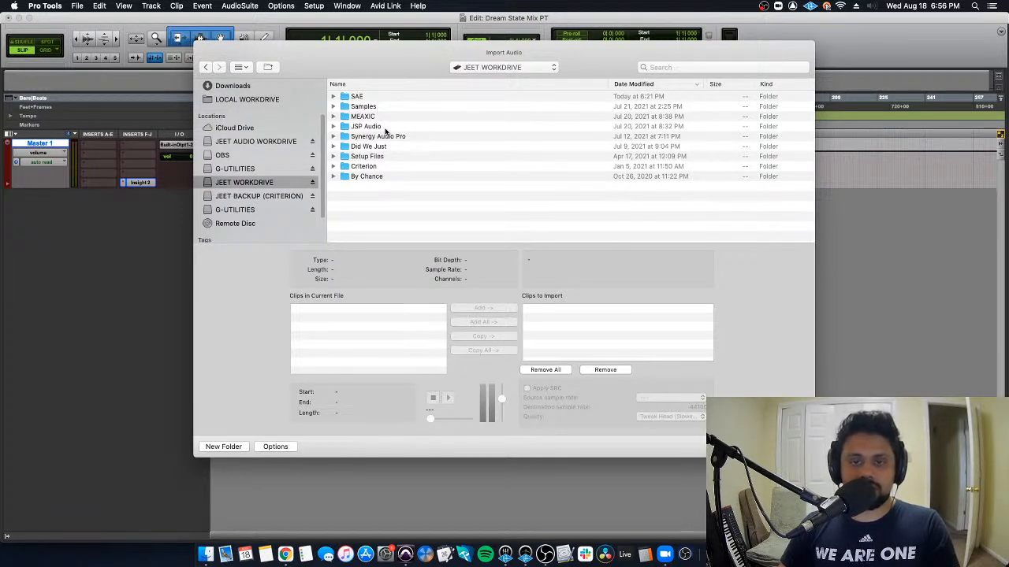
{"action": "double_click", "coordinate": [382, 95]}
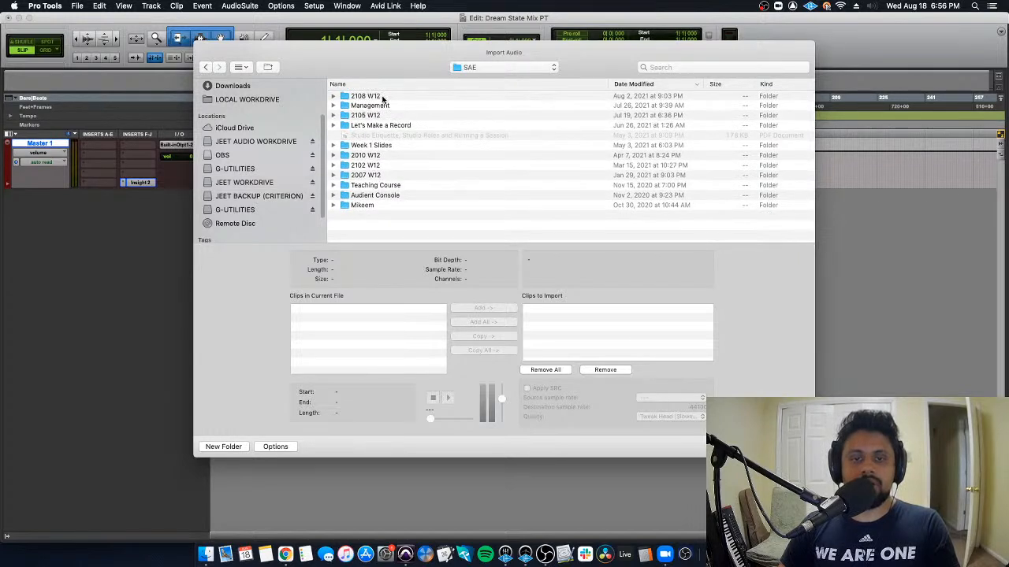
{"action": "double_click", "coordinate": [382, 96]}
{"action": "left_click", "coordinate": [383, 96]}
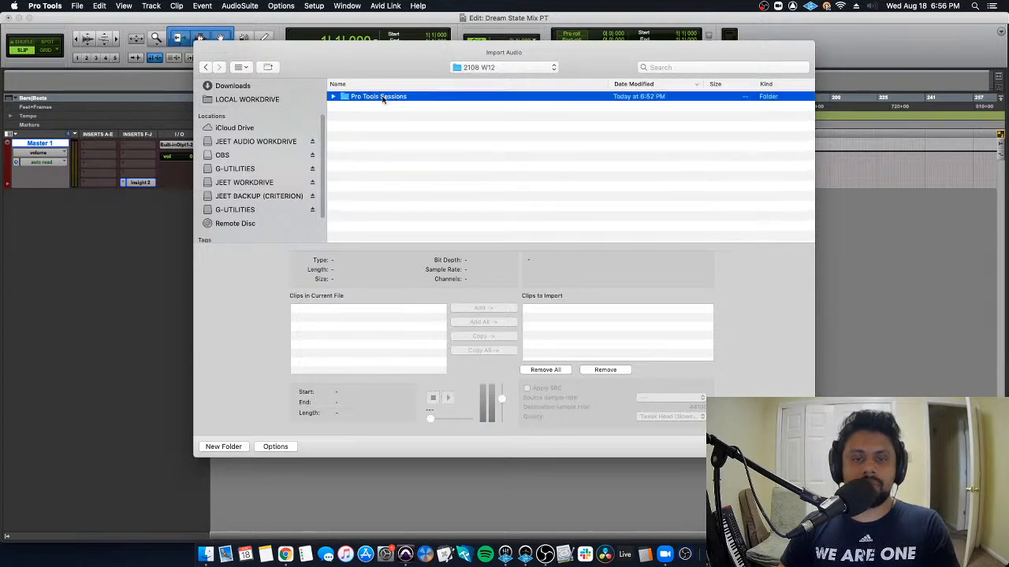
{"action": "double_click", "coordinate": [416, 97]}
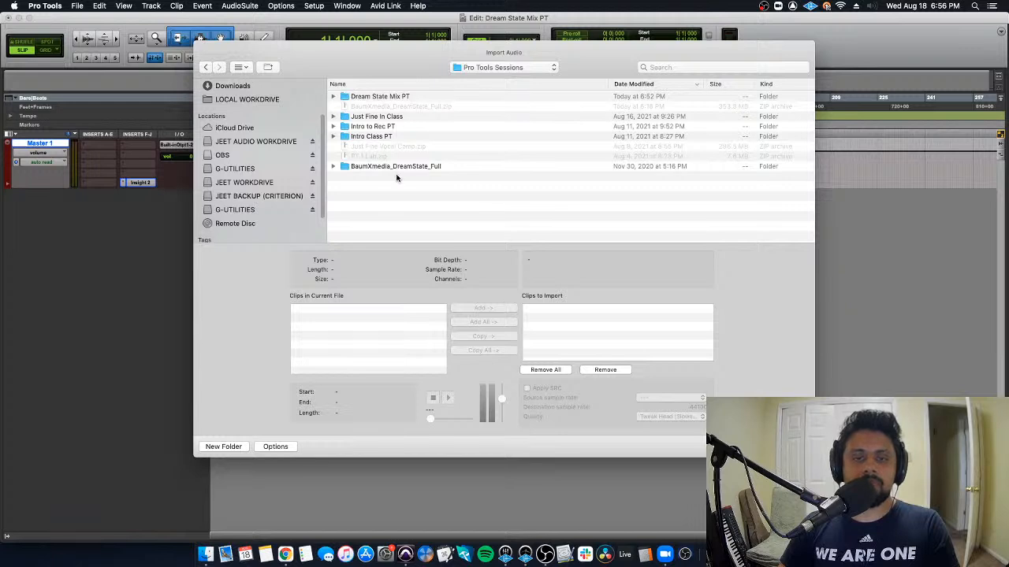
{"action": "left_click", "coordinate": [353, 168]}
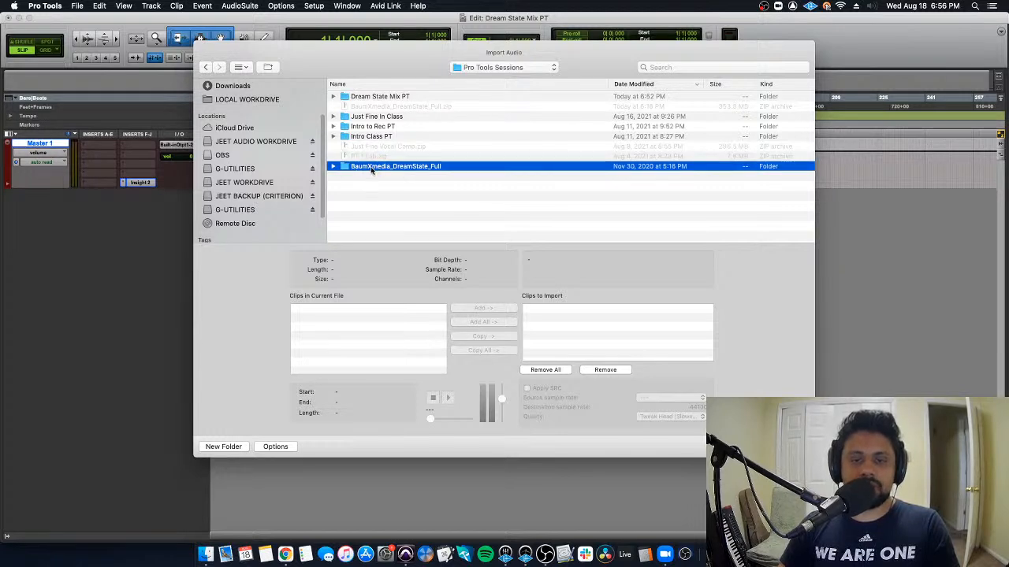
{"action": "double_click", "coordinate": [374, 167]}
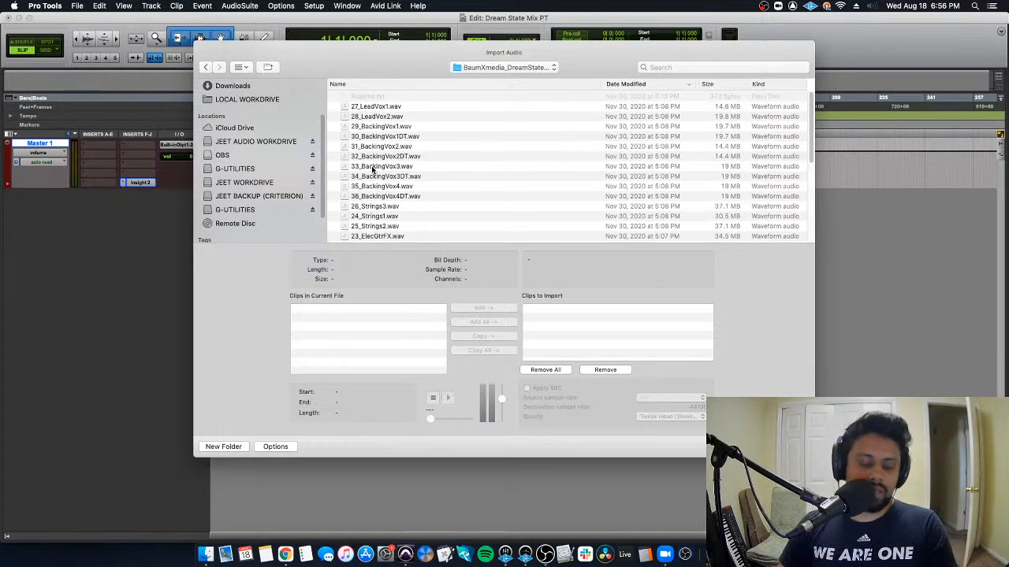
Import copies of all the folder's WAV files into the session's Audio Files folder, placing them on new tracks with the Spot location.
{"action": "key", "text": "super+a"}
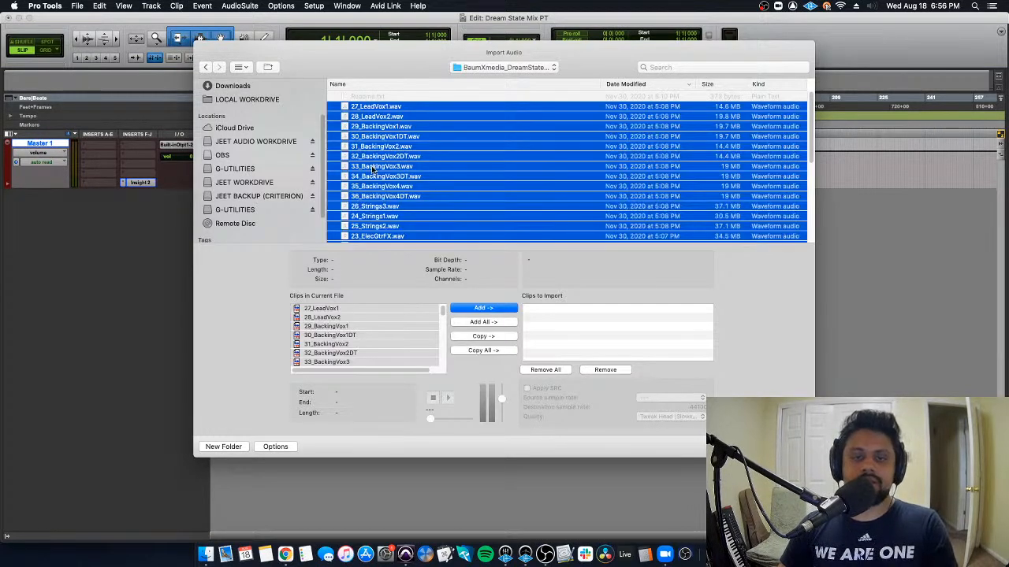
{"action": "left_click", "coordinate": [483, 336]}
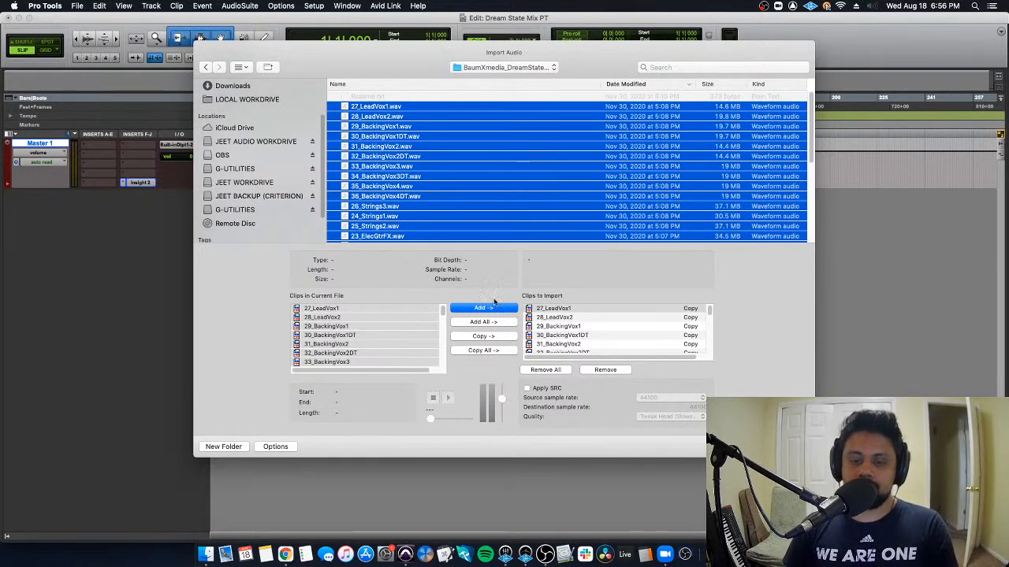
{"action": "left_click", "coordinate": [786, 447]}
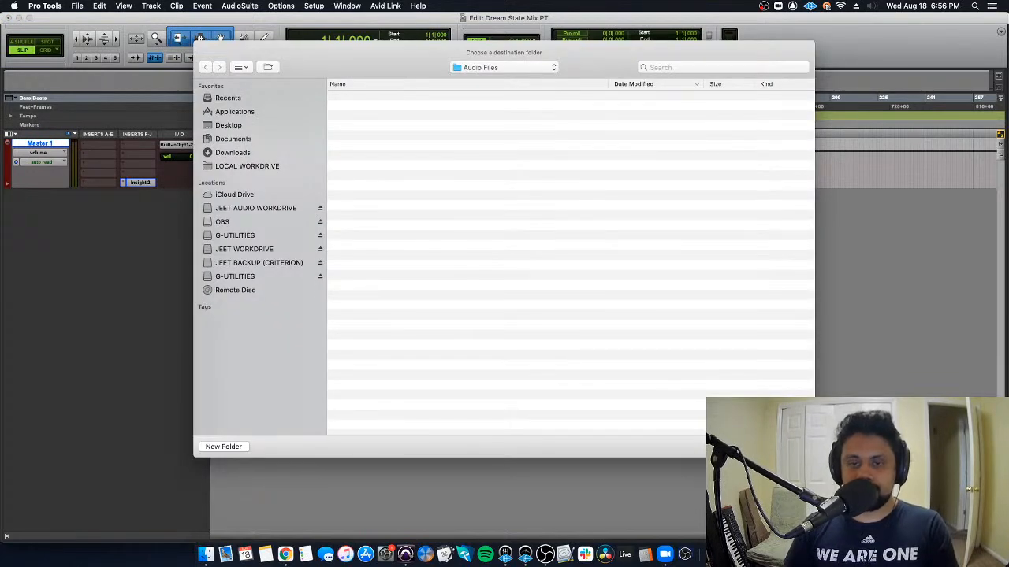
{"action": "left_click", "coordinate": [787, 447]}
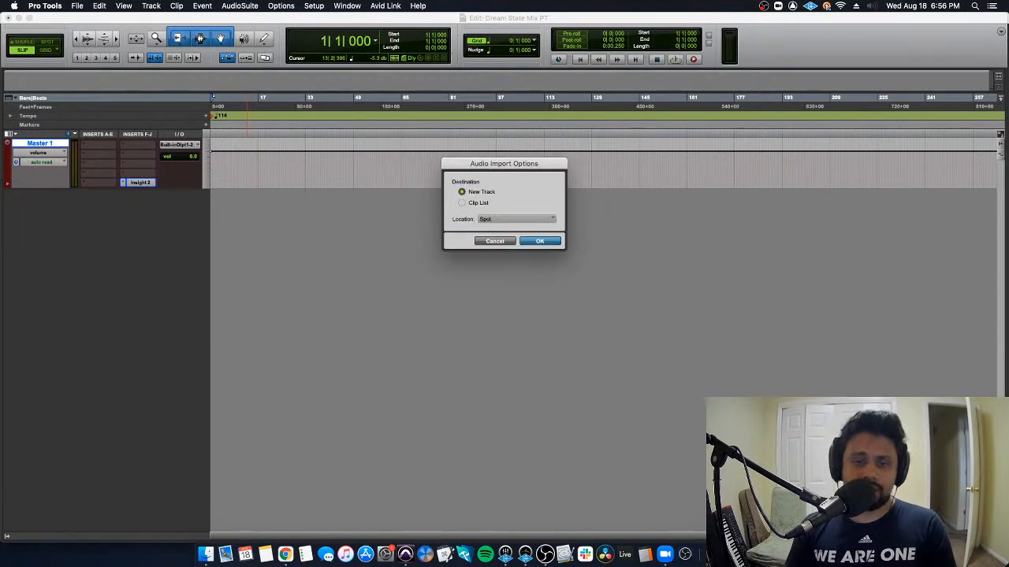
{"action": "key", "text": "Return"}
{"action": "key", "text": "Return"}
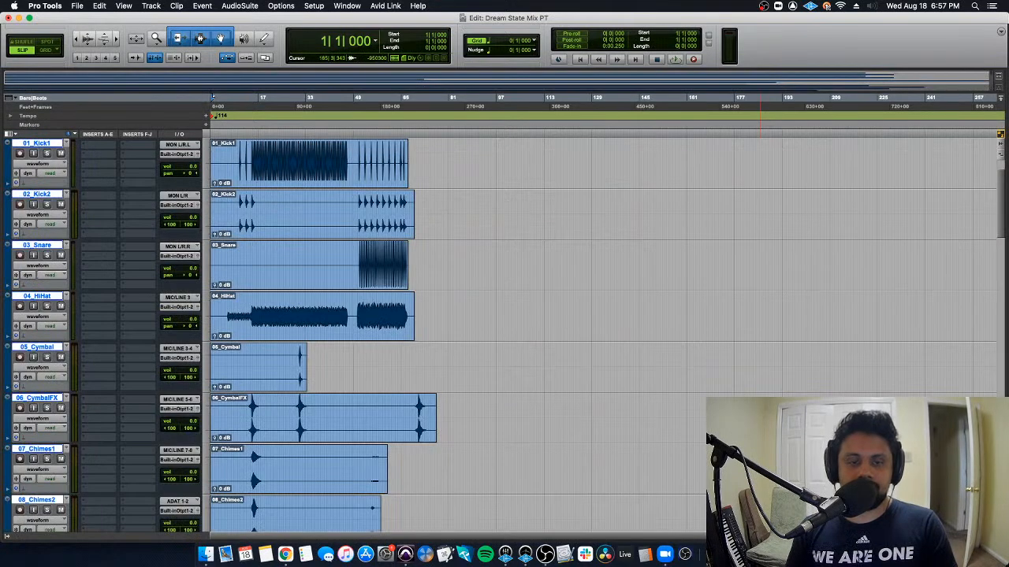
Look through the imported tracks from the kicks to the backing vocals, checking the individual drum and vocal clips.
{"action": "scroll", "coordinate": [659, 444], "scroll_direction": "down", "scroll_amount": 15}
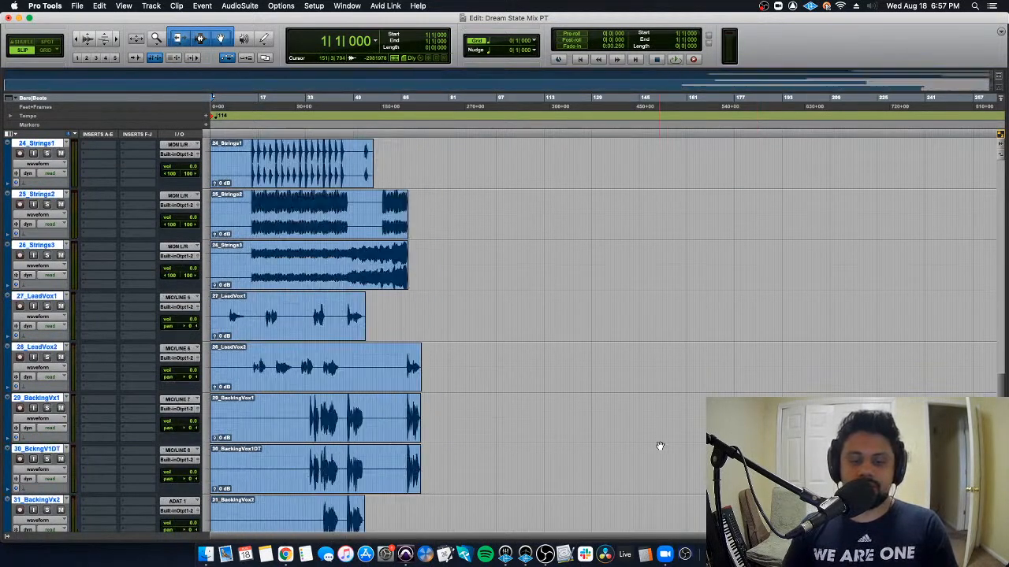
{"action": "scroll", "coordinate": [966, 374], "scroll_direction": "up", "scroll_amount": 8}
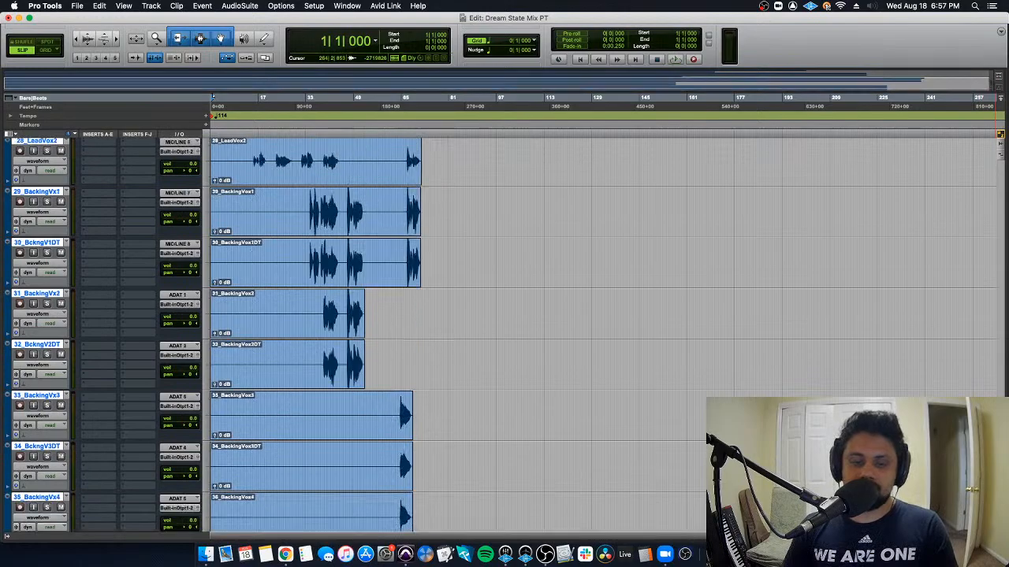
{"action": "scroll", "coordinate": [966, 374], "scroll_direction": "up", "scroll_amount": 12}
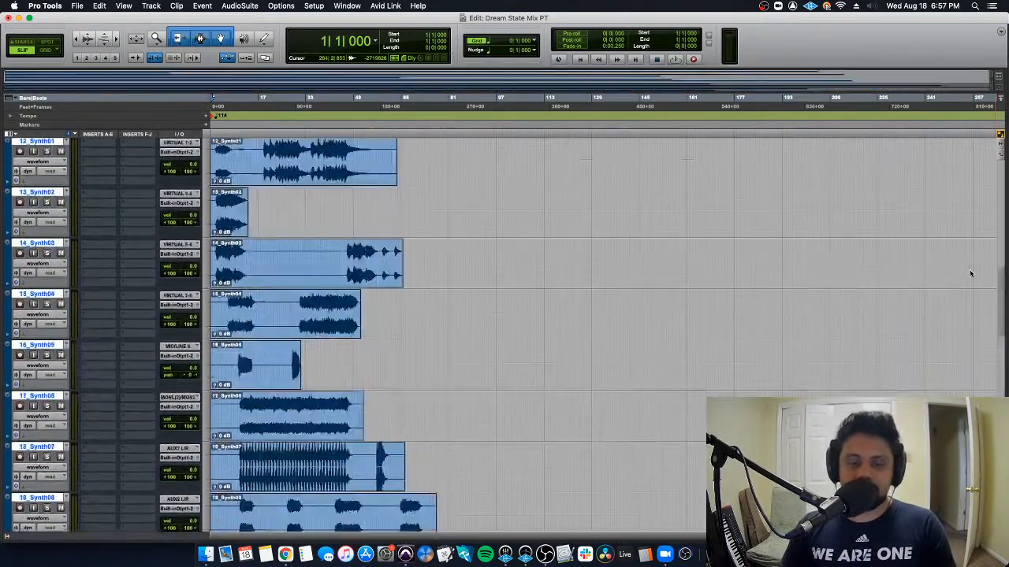
{"action": "scroll", "coordinate": [990, 209], "scroll_direction": "up", "scroll_amount": 4}
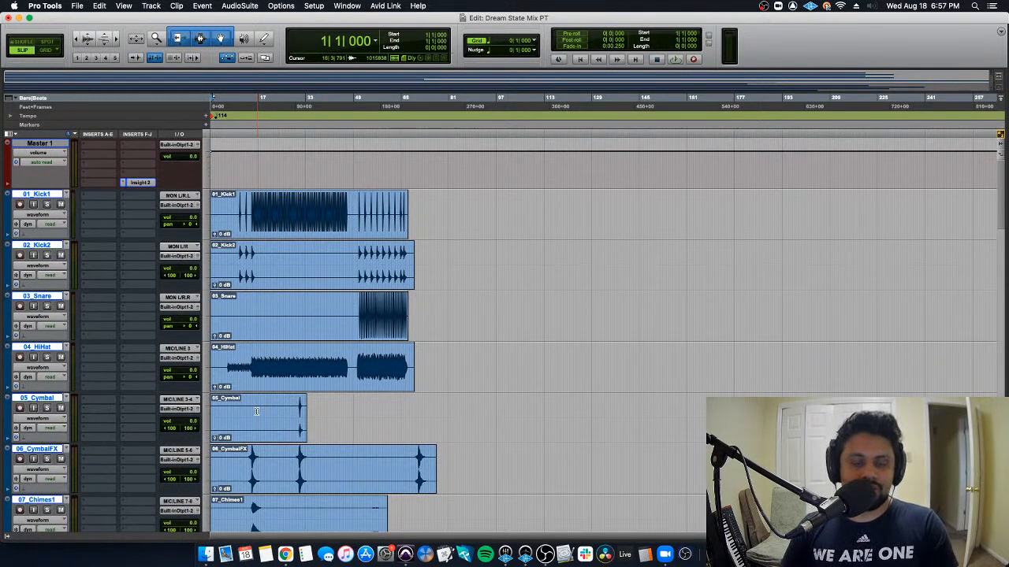
{"action": "left_click", "coordinate": [315, 282]}
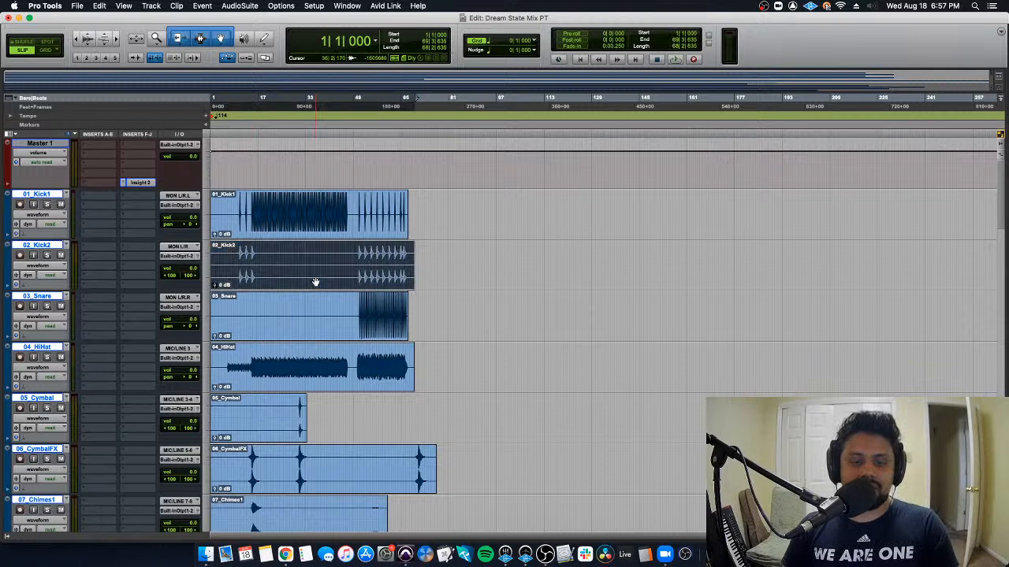
{"action": "left_click", "coordinate": [317, 326]}
{"action": "left_click", "coordinate": [322, 387]}
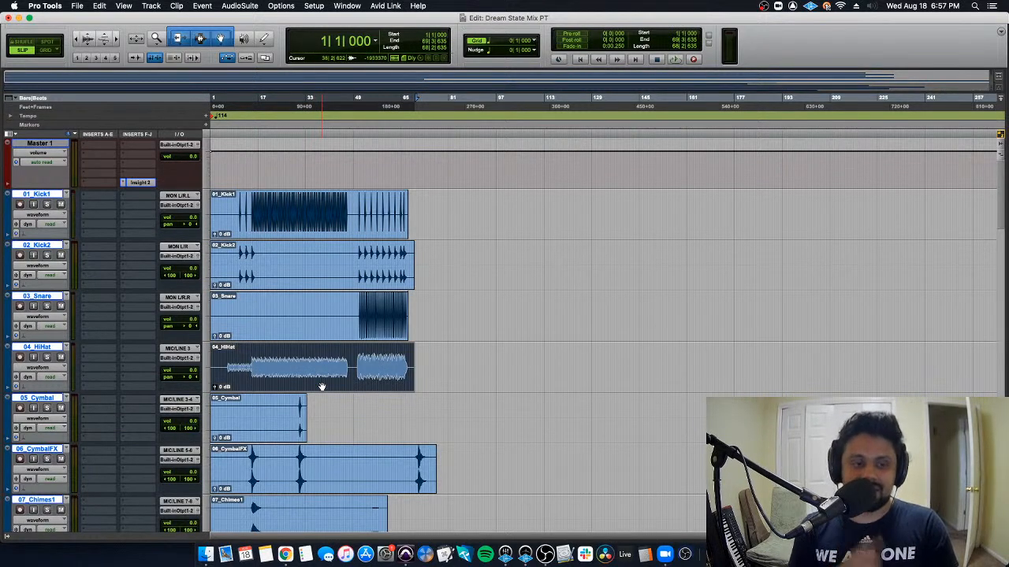
{"action": "scroll", "coordinate": [322, 386], "scroll_direction": "down", "scroll_amount": 20}
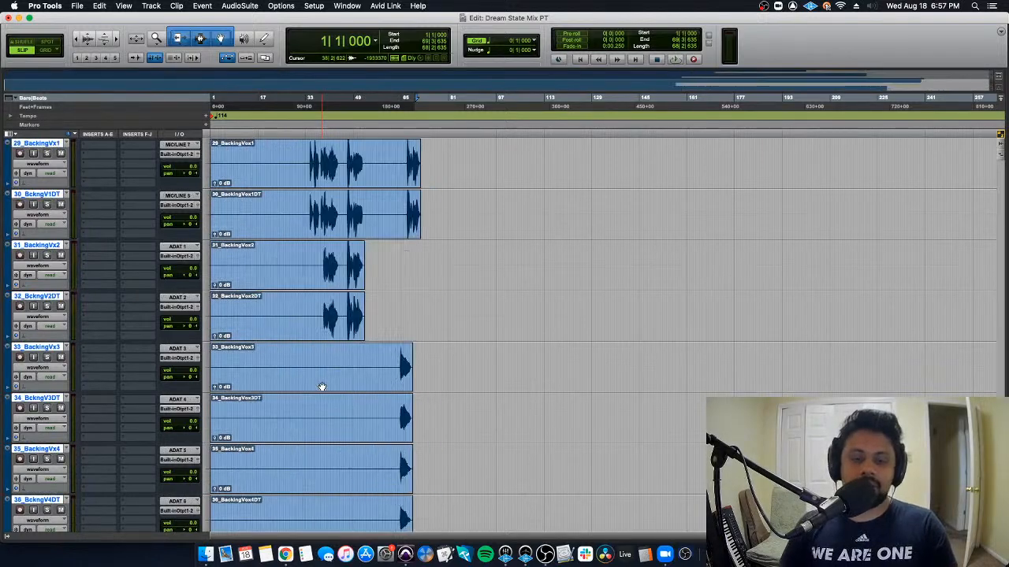
{"action": "left_click", "coordinate": [396, 289]}
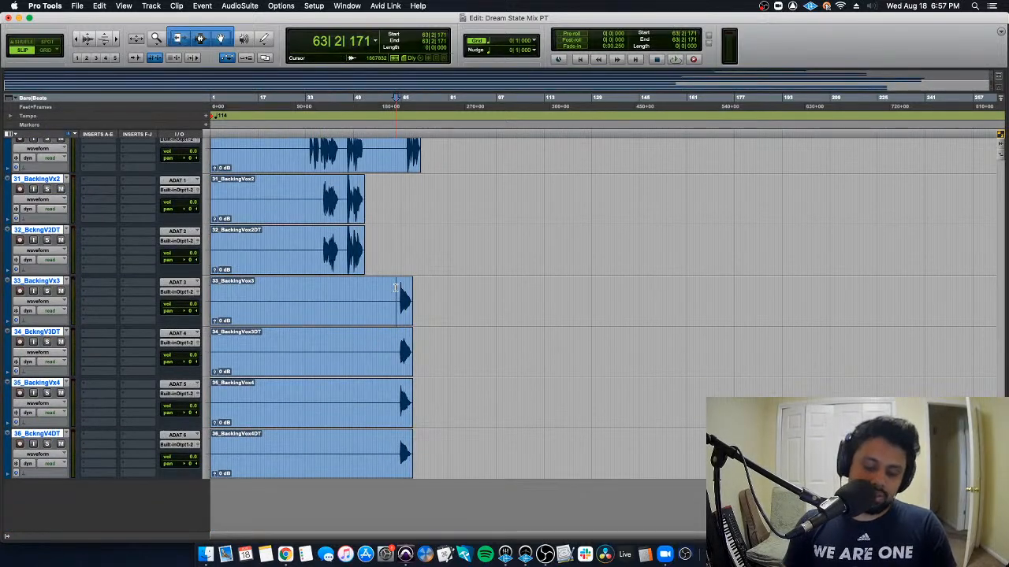
Return to the session start and review the names and clips of all tracks with the timeline zoomed out horizontally.
{"action": "key", "text": "Return"}
{"action": "key", "text": "t"}
{"action": "key", "text": "t"}
{"action": "key", "text": "r"}
{"action": "key", "text": "r"}
{"action": "scroll", "coordinate": [397, 289], "scroll_direction": "up", "scroll_amount": 12}
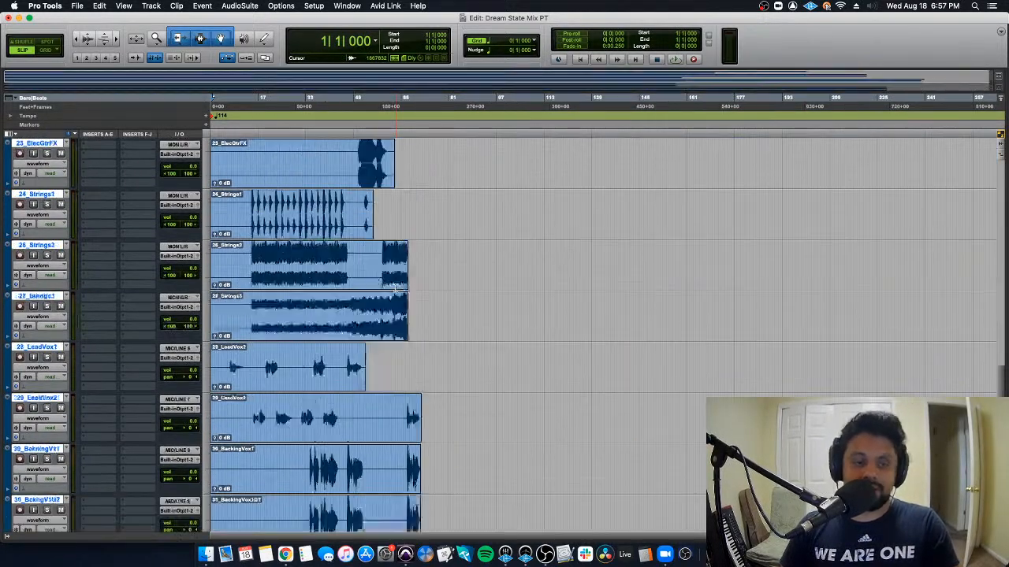
{"action": "scroll", "coordinate": [396, 289], "scroll_direction": "up", "scroll_amount": 6}
{"action": "key", "text": "r"}
{"action": "scroll", "coordinate": [387, 283], "scroll_direction": "up", "scroll_amount": 8}
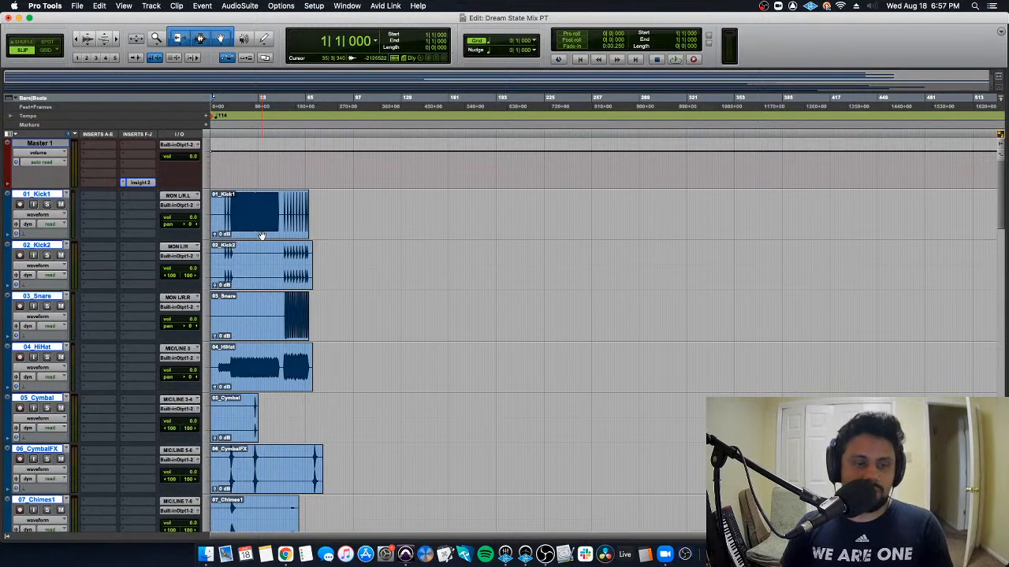
{"action": "scroll", "coordinate": [36, 290], "scroll_direction": "down", "scroll_amount": 10}
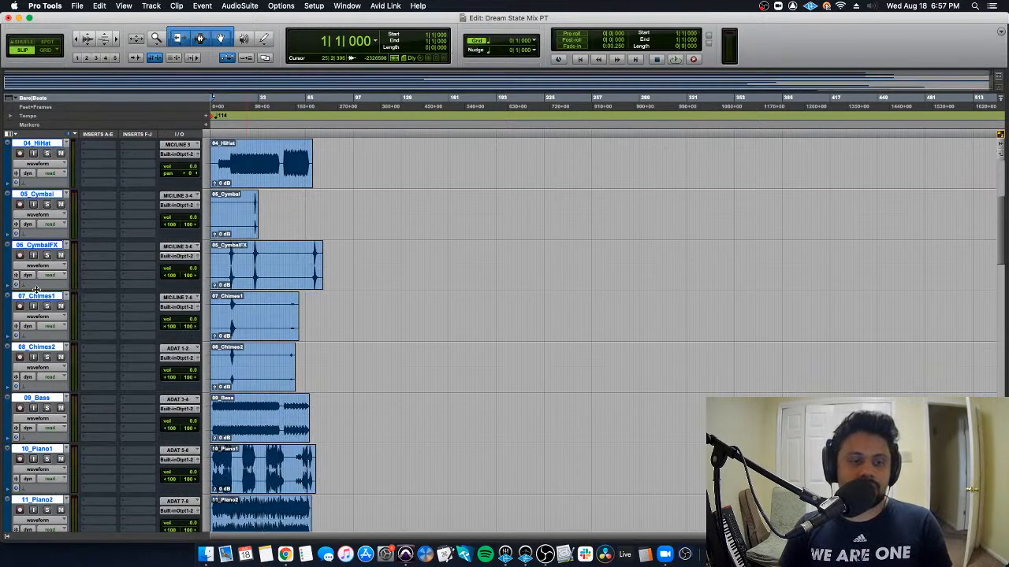
{"action": "scroll", "coordinate": [45, 309], "scroll_direction": "down", "scroll_amount": 20}
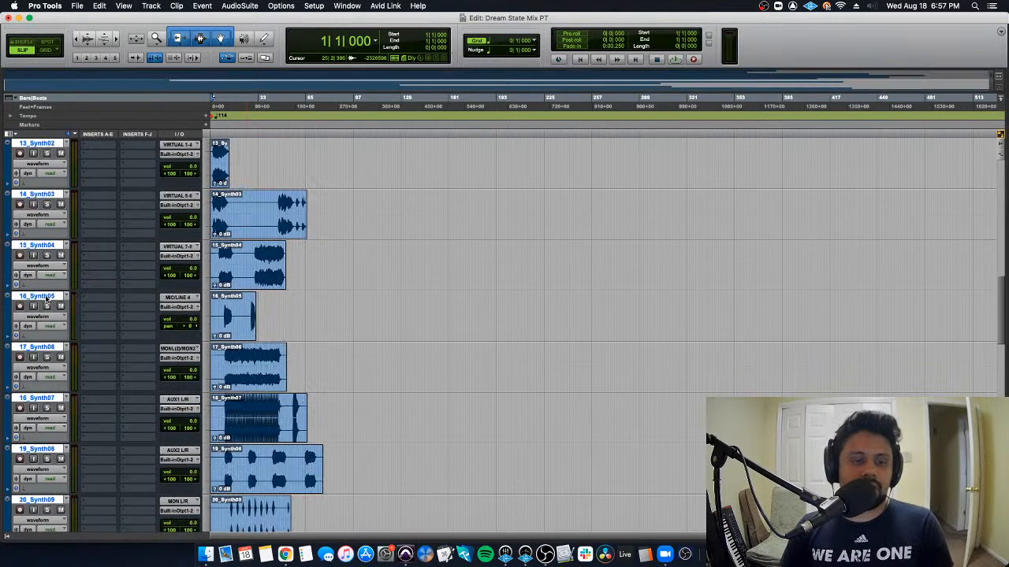
{"action": "scroll", "coordinate": [44, 298], "scroll_direction": "up", "scroll_amount": 20}
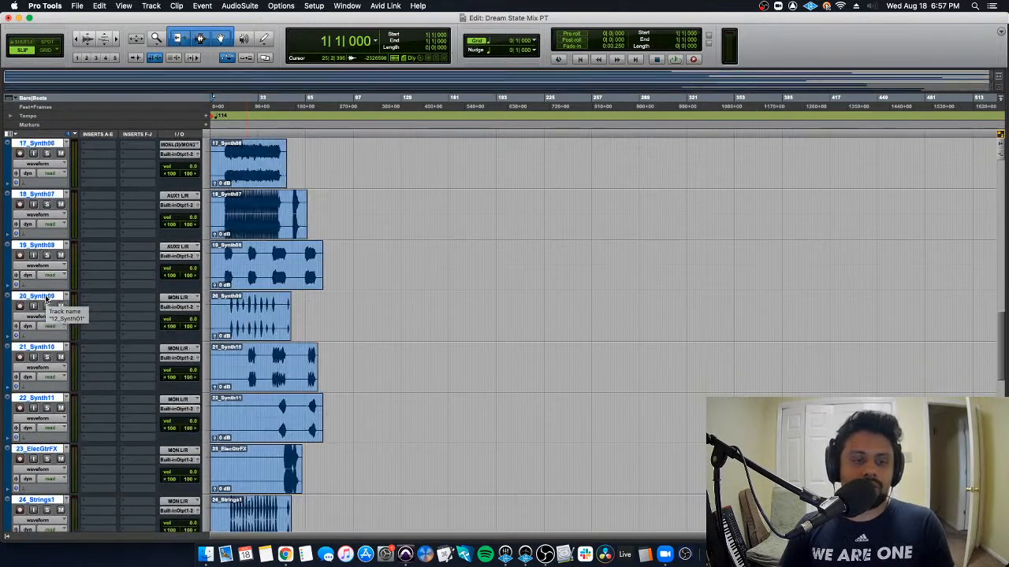
Select all imported audio tracks from 01_Kick1 through 36_BckngV4DT, leaving out the master track.
{"action": "left_click_drag", "start_coordinate": [43, 194], "coordinate": [68, 201]}
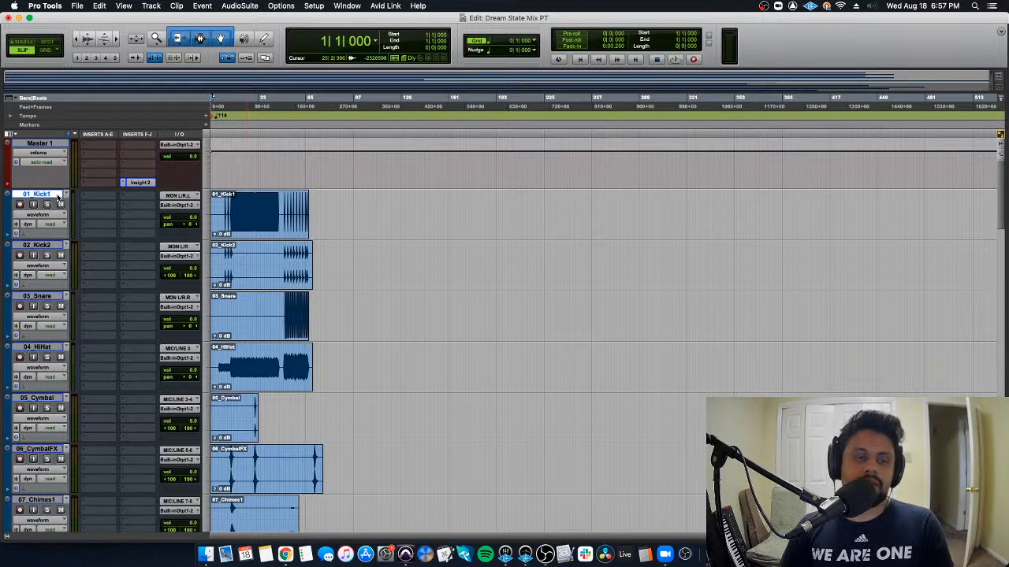
{"action": "scroll", "coordinate": [58, 200], "scroll_direction": "down", "scroll_amount": 20}
{"action": "left_click", "coordinate": [44, 434], "text": "shift"}
{"action": "scroll", "coordinate": [45, 434], "scroll_direction": "up", "scroll_amount": 20}
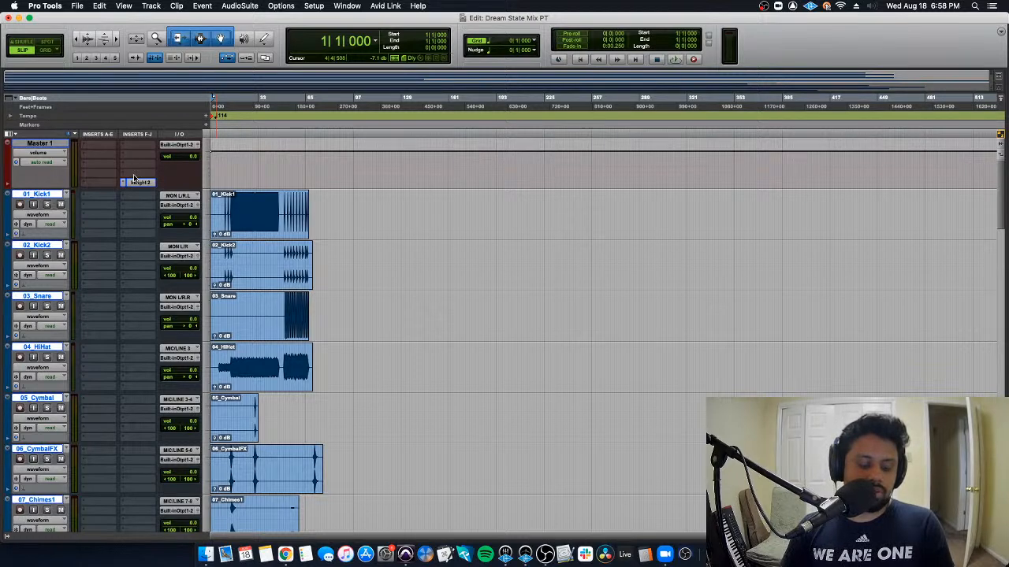
Select only the 01_Kick1 track and zoom the timeline in horizontally to enlarge the clips.
{"action": "left_click", "coordinate": [45, 195]}
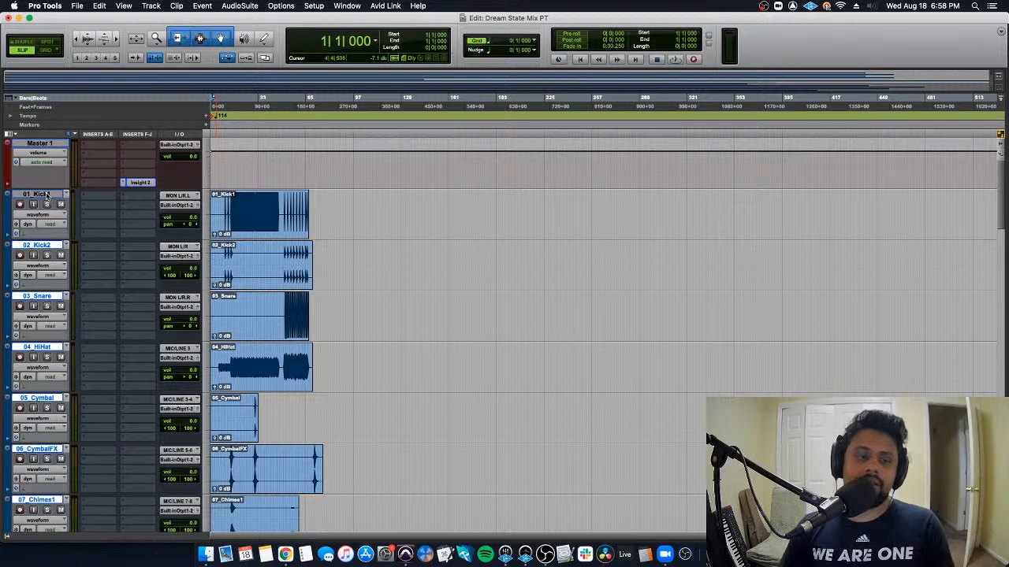
{"action": "left_click", "coordinate": [45, 195]}
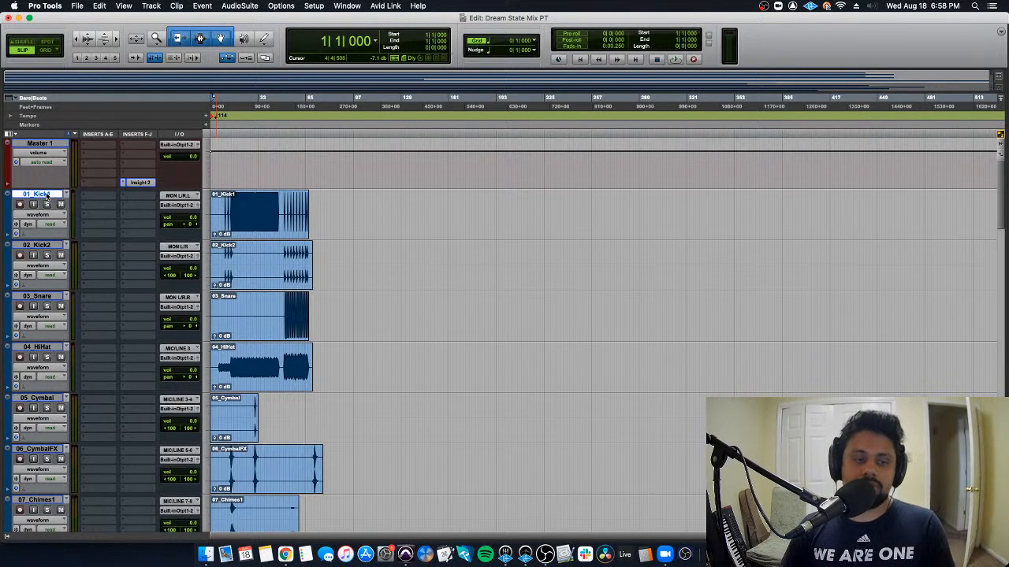
{"action": "scroll", "coordinate": [45, 194], "scroll_direction": "down", "scroll_amount": 15}
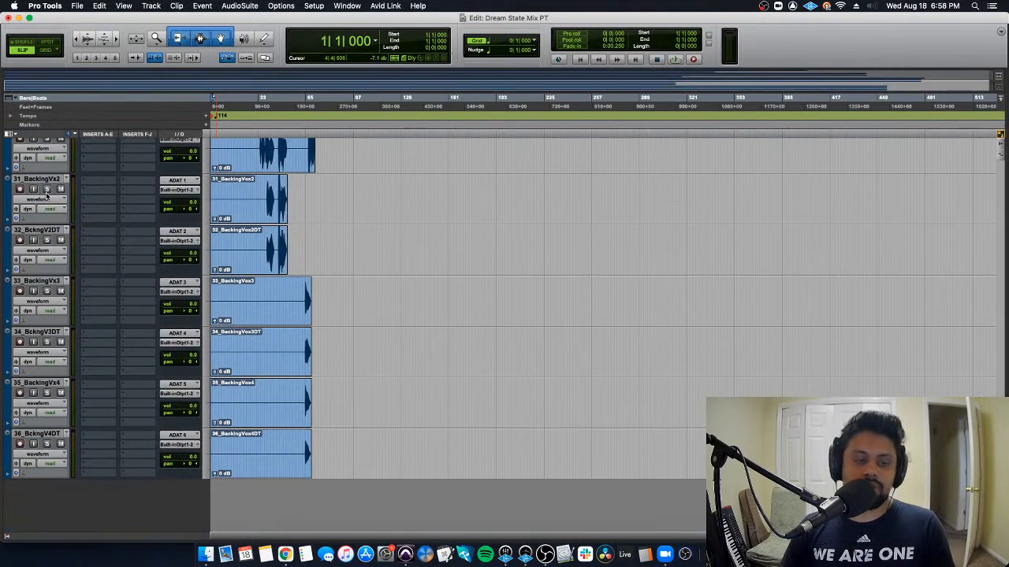
{"action": "scroll", "coordinate": [46, 197], "scroll_direction": "up", "scroll_amount": 15}
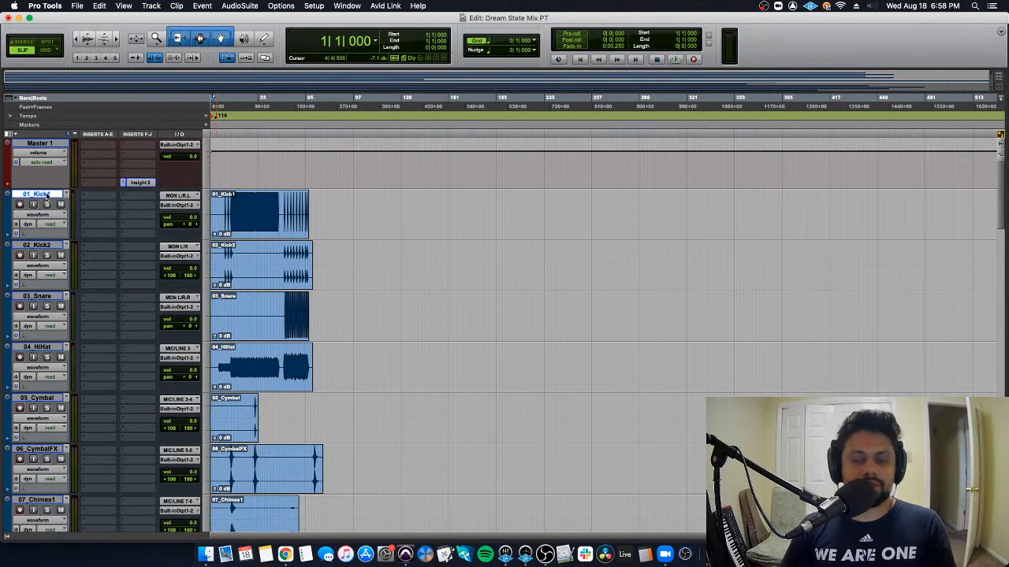
{"action": "key", "text": "super+bracketright"}
{"action": "key", "text": "super+bracketright"}
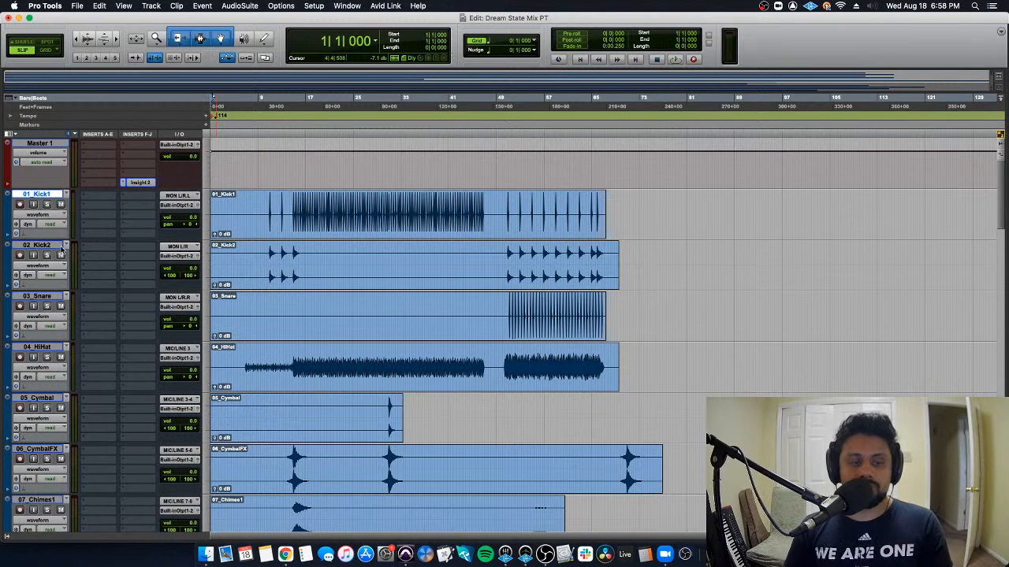
Create a new empty playlist named 01_Kick1.01 on the 01_Kick1 track.
{"action": "left_click", "coordinate": [67, 195]}
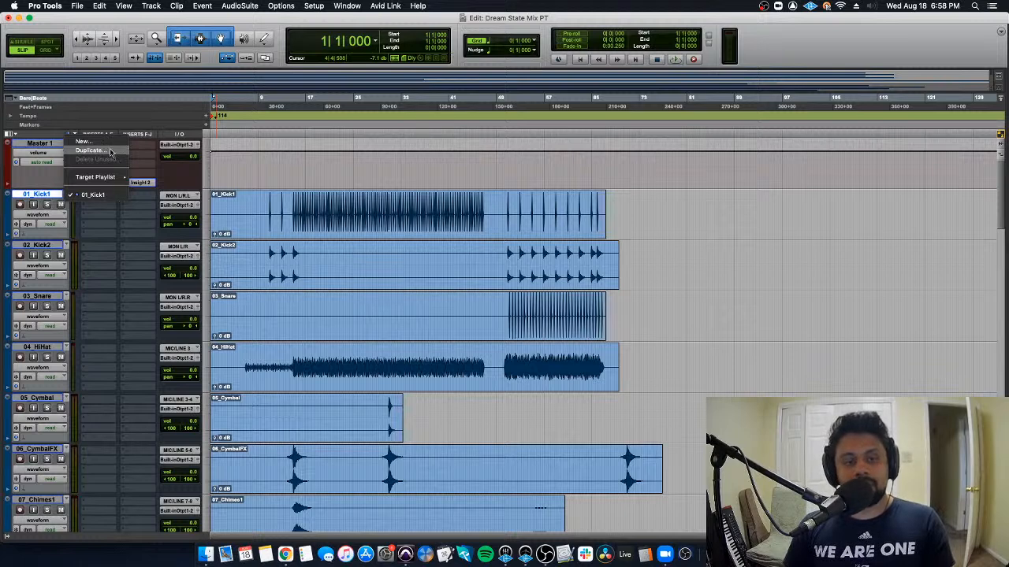
{"action": "left_click", "coordinate": [289, 223]}
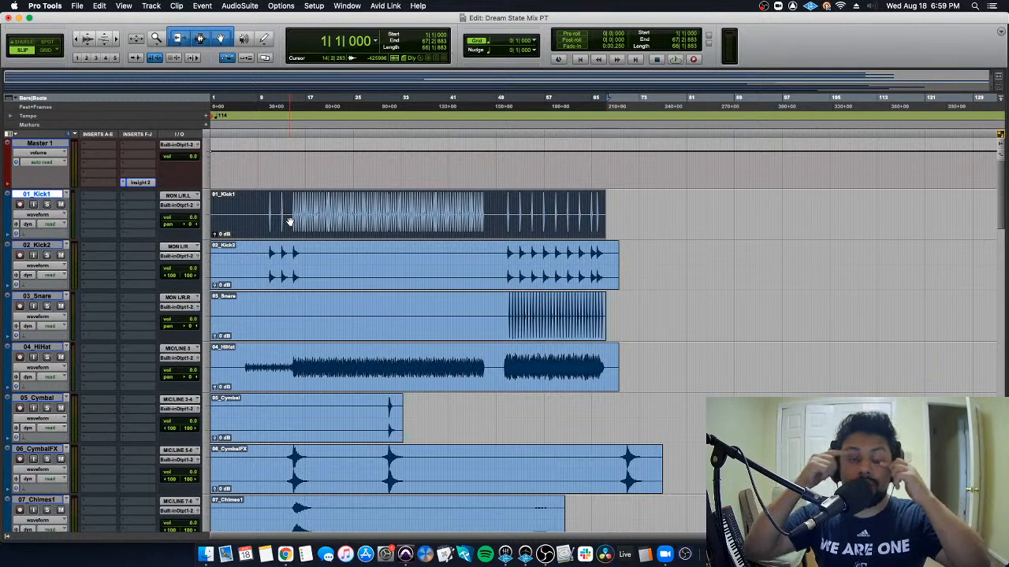
{"action": "left_click", "coordinate": [69, 197]}
{"action": "left_click", "coordinate": [94, 138]}
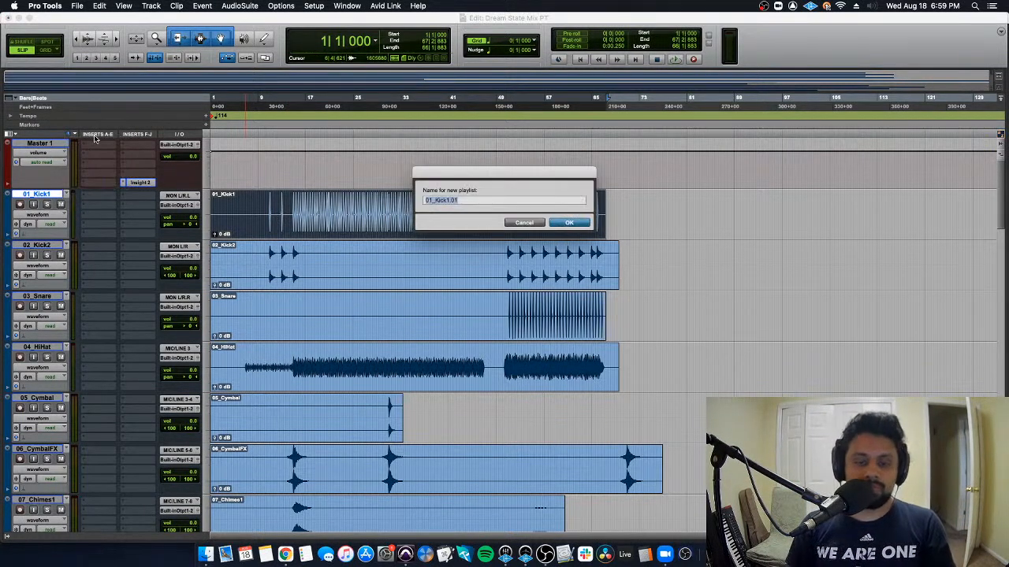
{"action": "key", "text": "Return"}
{"action": "left_click_drag", "start_coordinate": [364, 199], "coordinate": [446, 198]}
{"action": "left_click", "coordinate": [445, 199]}
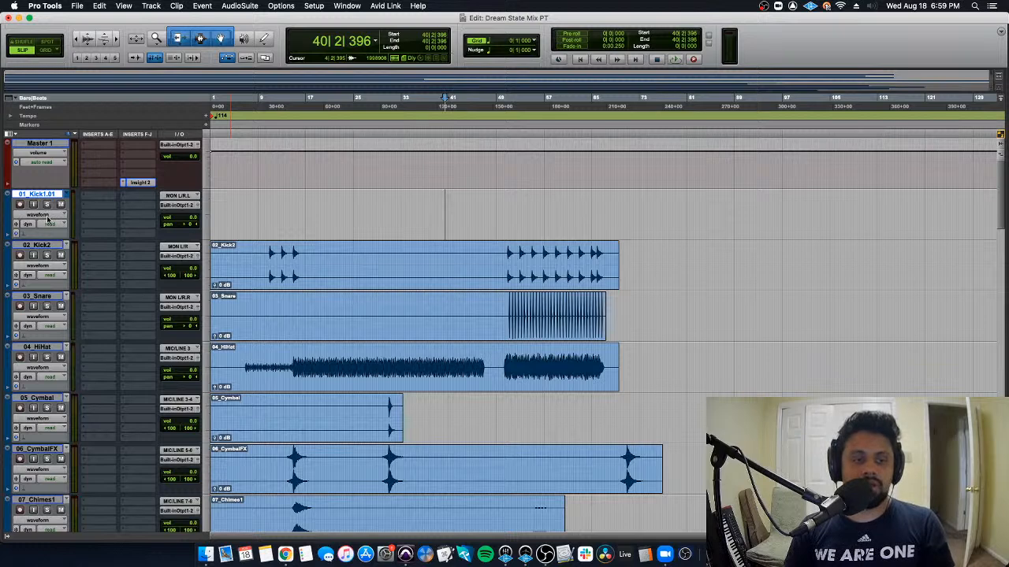
Show the playlists view of the 01_Kick1.01 track, select the original clip in its lane, and switch back to waveform view.
{"action": "left_click", "coordinate": [52, 216]}
{"action": "left_click", "coordinate": [36, 188]}
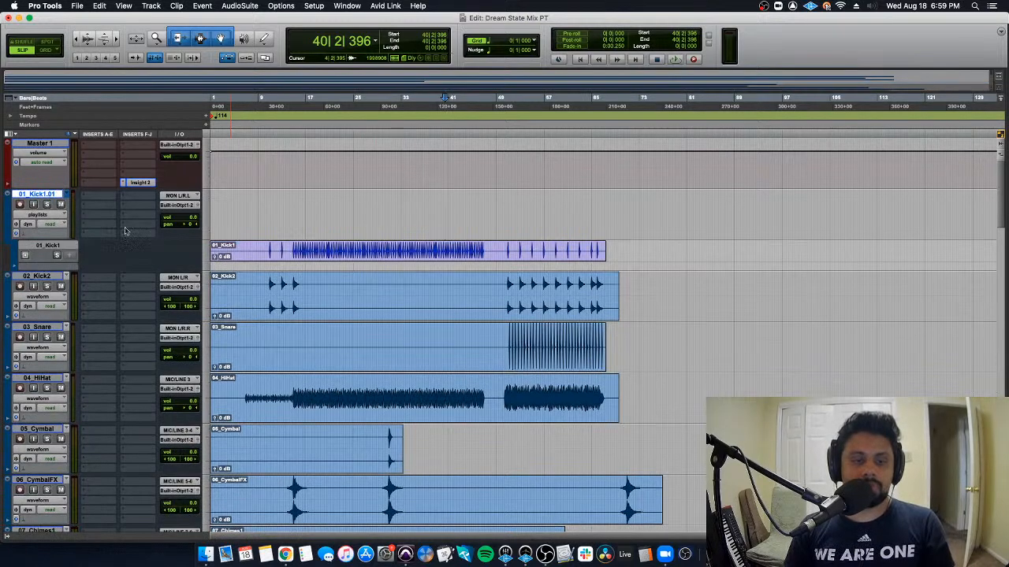
{"action": "left_click", "coordinate": [358, 257]}
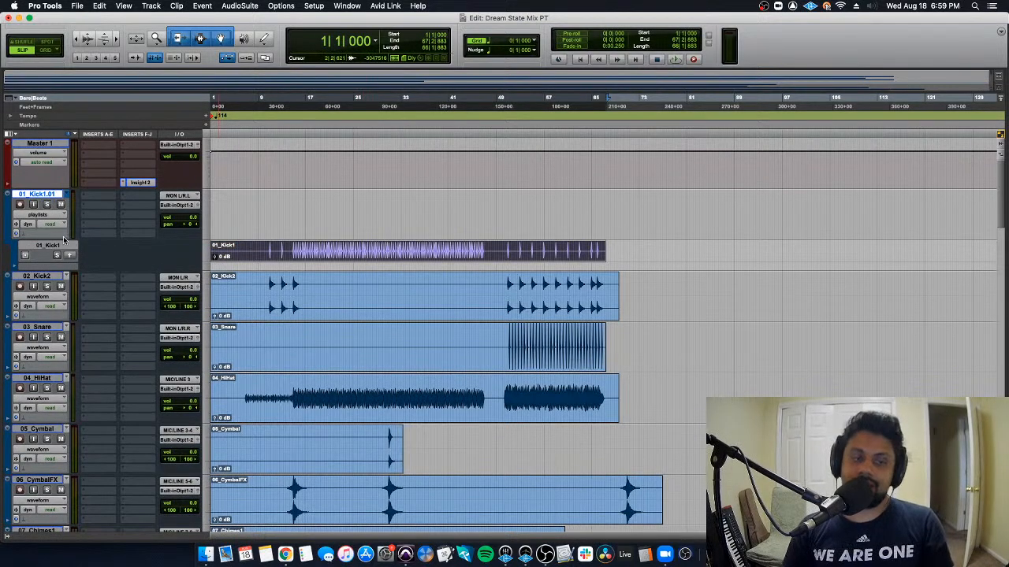
{"action": "left_click", "coordinate": [37, 215]}
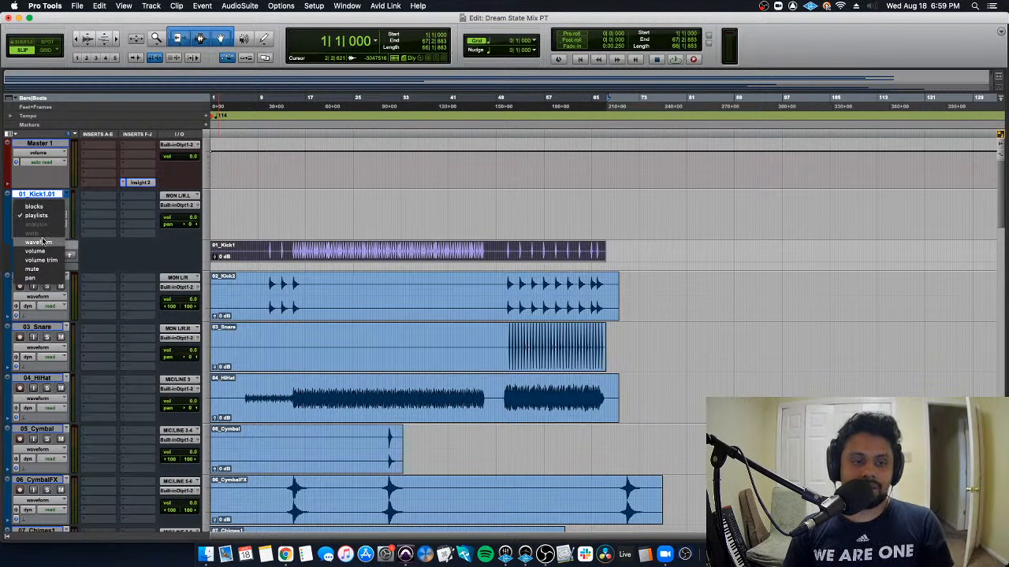
{"action": "left_click", "coordinate": [43, 242]}
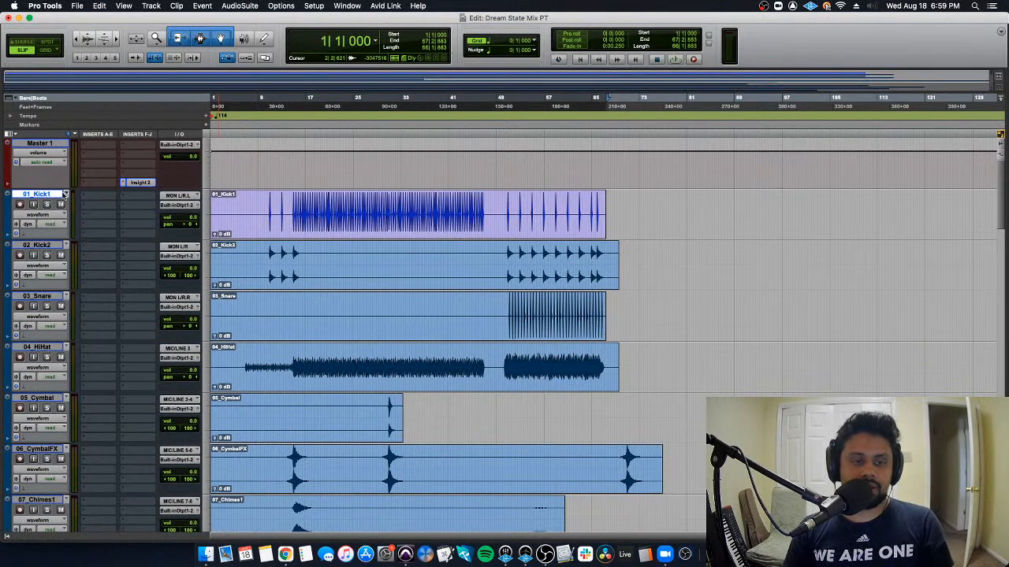
Duplicate the 01_Kick1 track's playlist as 01_Kick1.01 and switch the track to playlists view.
{"action": "left_click", "coordinate": [70, 195]}
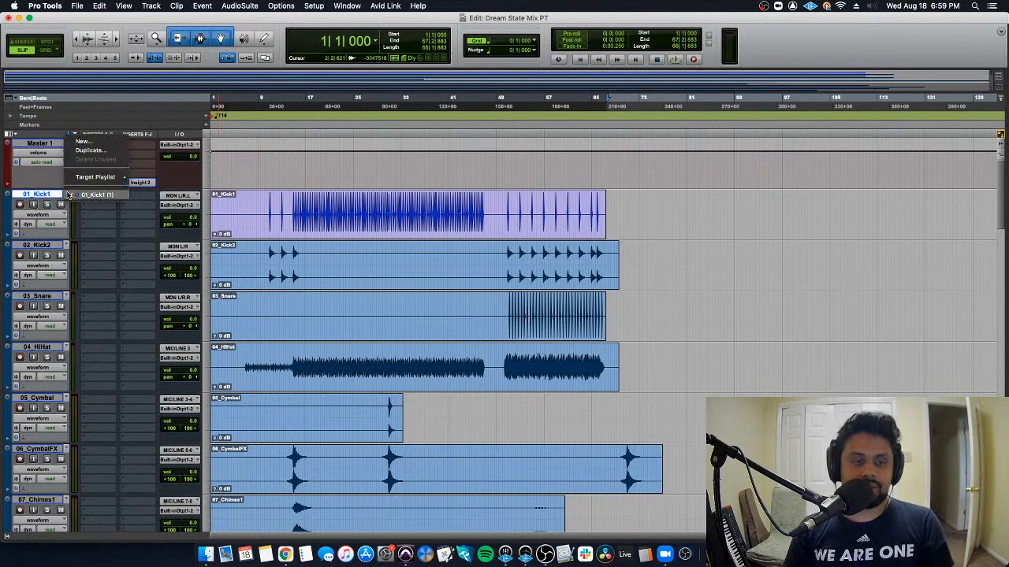
{"action": "left_click", "coordinate": [103, 152]}
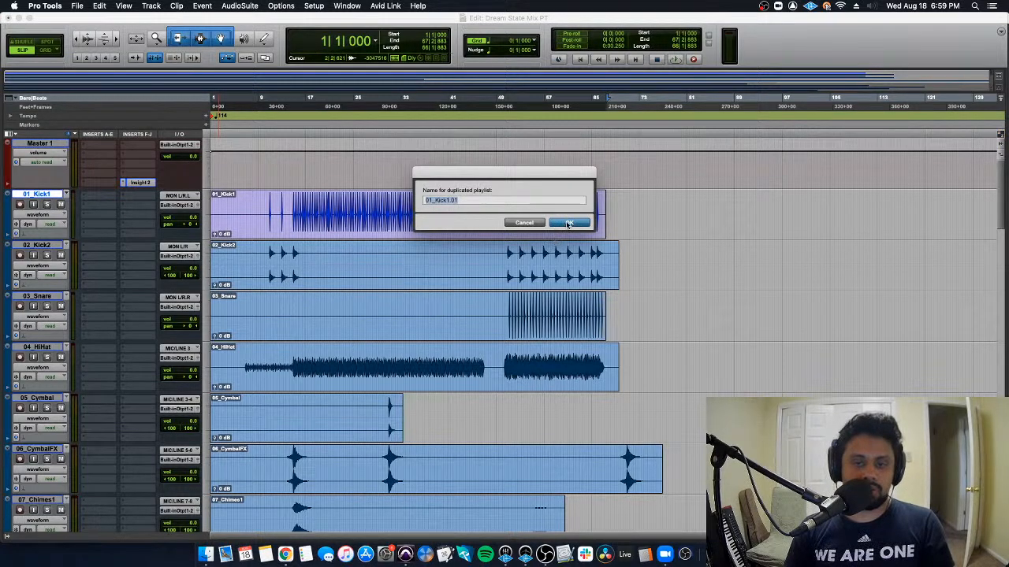
{"action": "left_click", "coordinate": [568, 223]}
{"action": "left_click", "coordinate": [41, 216]}
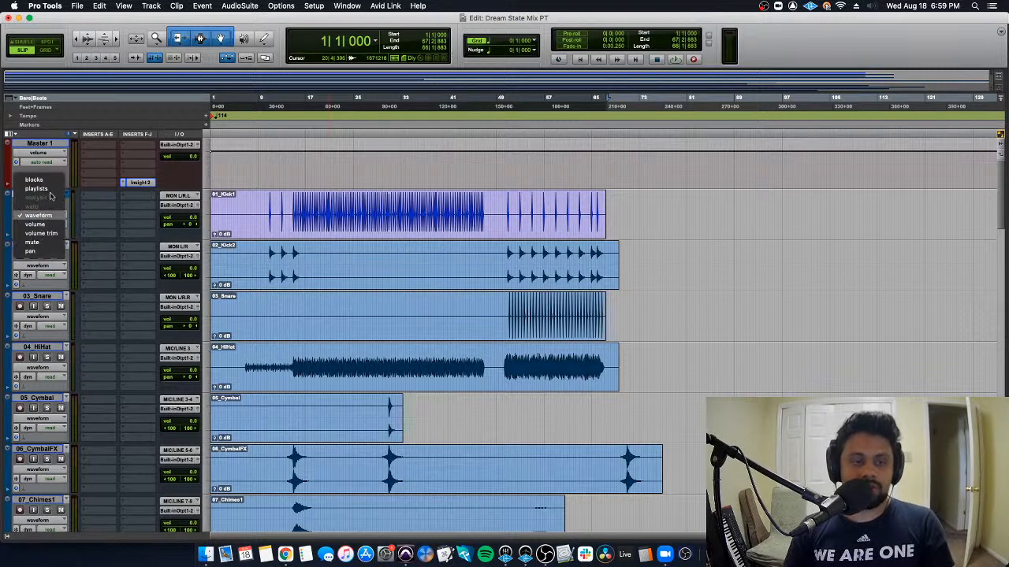
{"action": "left_click", "coordinate": [47, 189]}
Compare the duplicated kick clip with the original in the lane below, and return the track to waveform view.
{"action": "left_click", "coordinate": [357, 236]}
{"action": "left_click", "coordinate": [356, 255]}
{"action": "left_click", "coordinate": [352, 232]}
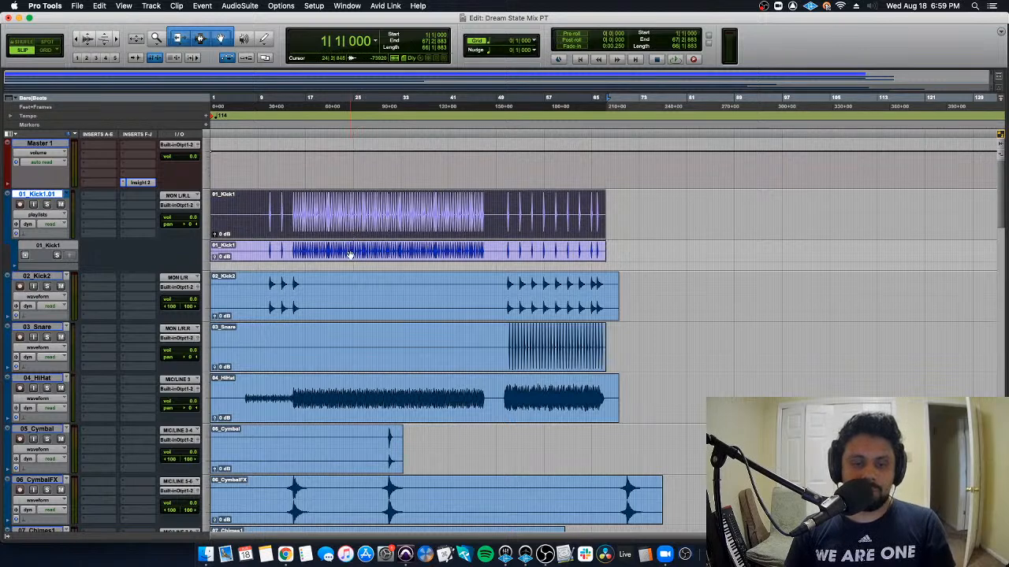
{"action": "left_click", "coordinate": [350, 257]}
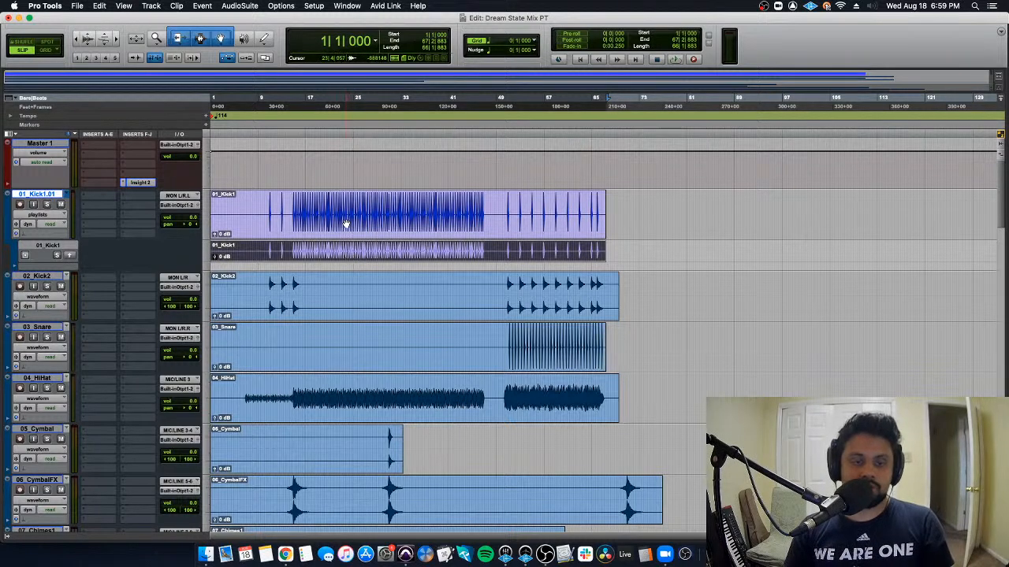
{"action": "left_click", "coordinate": [346, 224]}
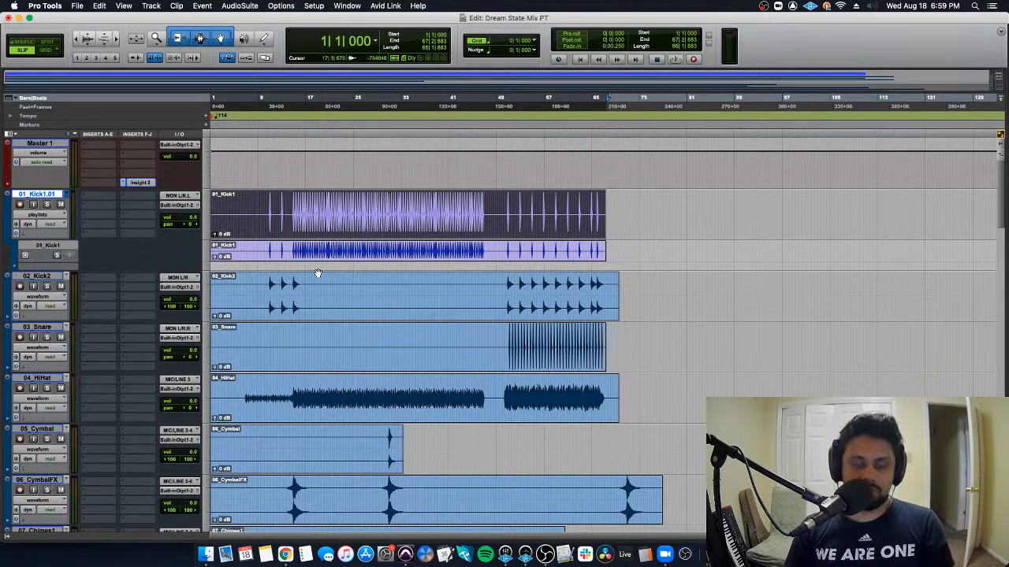
{"action": "left_click", "coordinate": [36, 215]}
{"action": "left_click", "coordinate": [41, 244]}
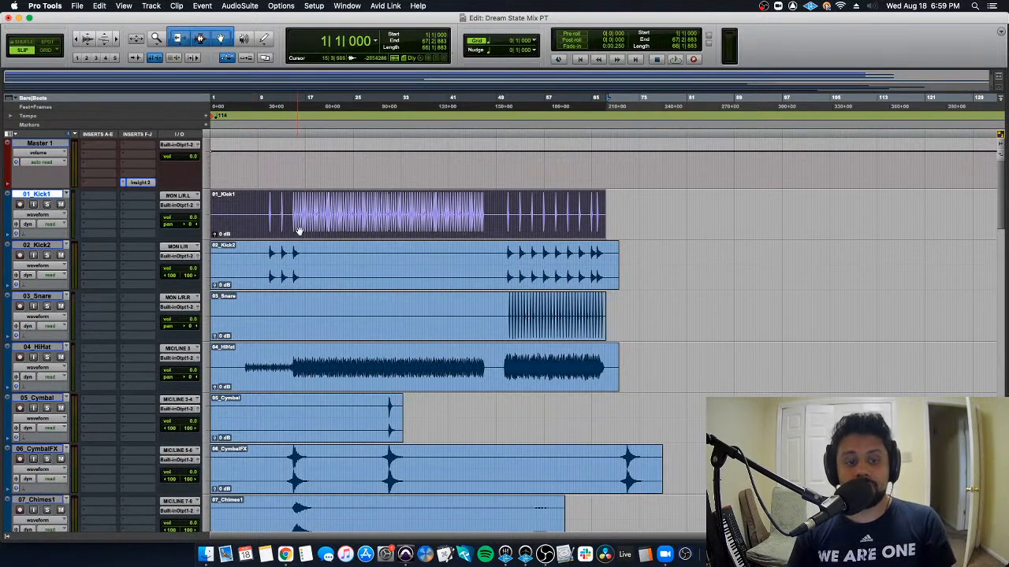
{"action": "left_click", "coordinate": [310, 205]}
{"action": "key", "text": "Return"}
{"action": "key", "text": "super+Tab"}
{"action": "key", "text": "super+Tab"}
{"action": "key", "text": "super+Tab"}
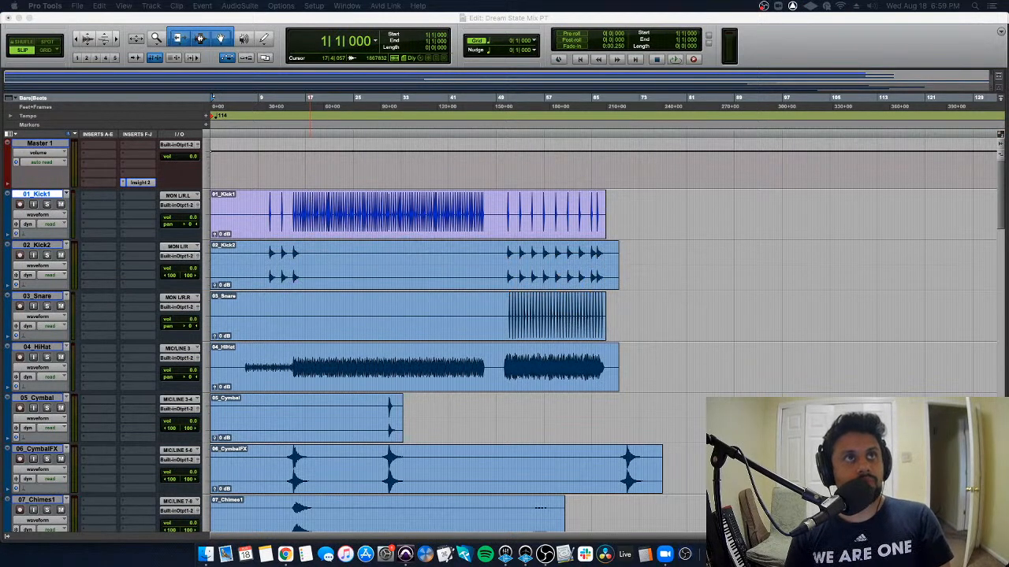
{"action": "key", "text": "super+Tab"}
{"action": "key", "text": "super+Tab"}
{"action": "key", "text": "super+Tab"}
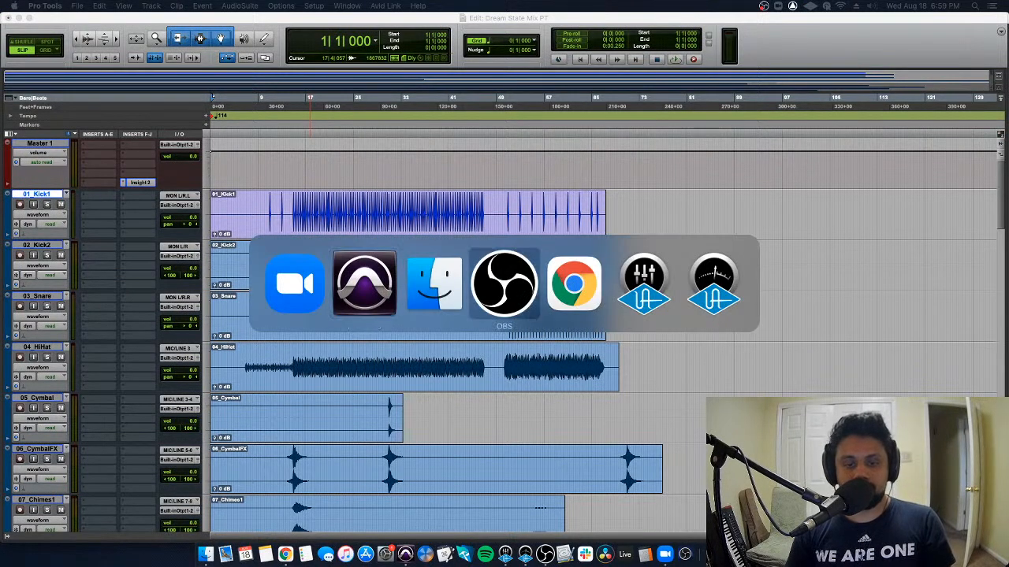
{"action": "key", "text": "super+Tab"}
{"action": "key", "text": "super+Tab"}
{"action": "key", "text": "super+Tab"}
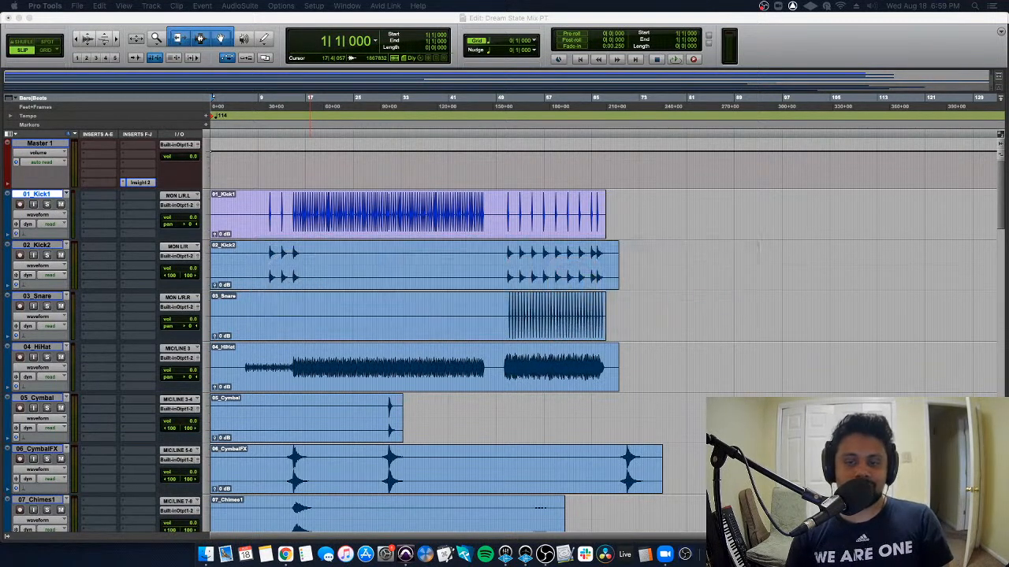
{"action": "left_click", "coordinate": [445, 201]}
{"action": "key", "text": "Return"}
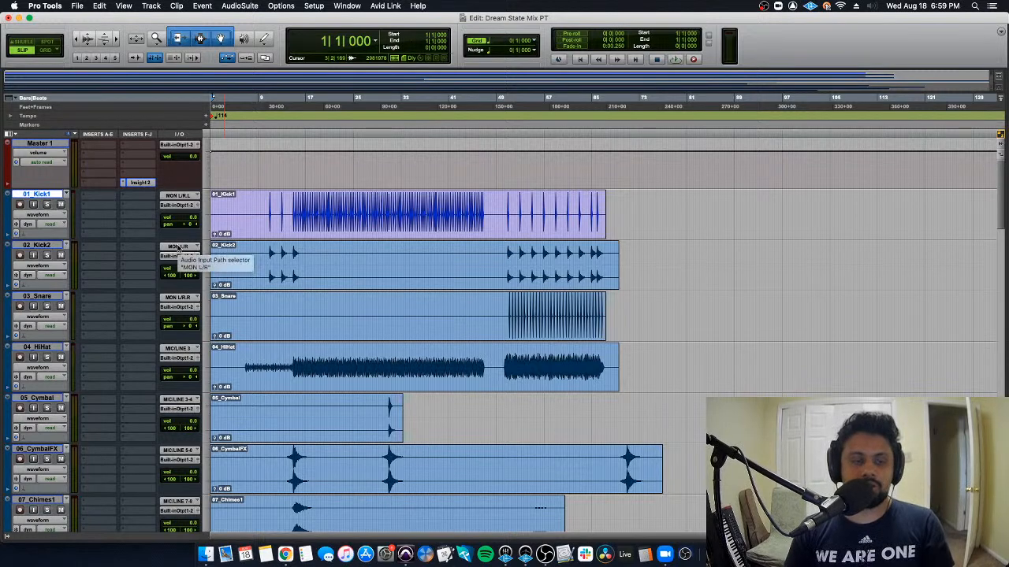
Select the 02_Kick2 track, go through the drum clips down to 05_Cymbal, and clear the clip selection.
{"action": "left_click", "coordinate": [52, 247]}
{"action": "left_click", "coordinate": [276, 278]}
{"action": "left_click", "coordinate": [290, 335]}
{"action": "left_click", "coordinate": [296, 372]}
{"action": "left_click", "coordinate": [300, 414]}
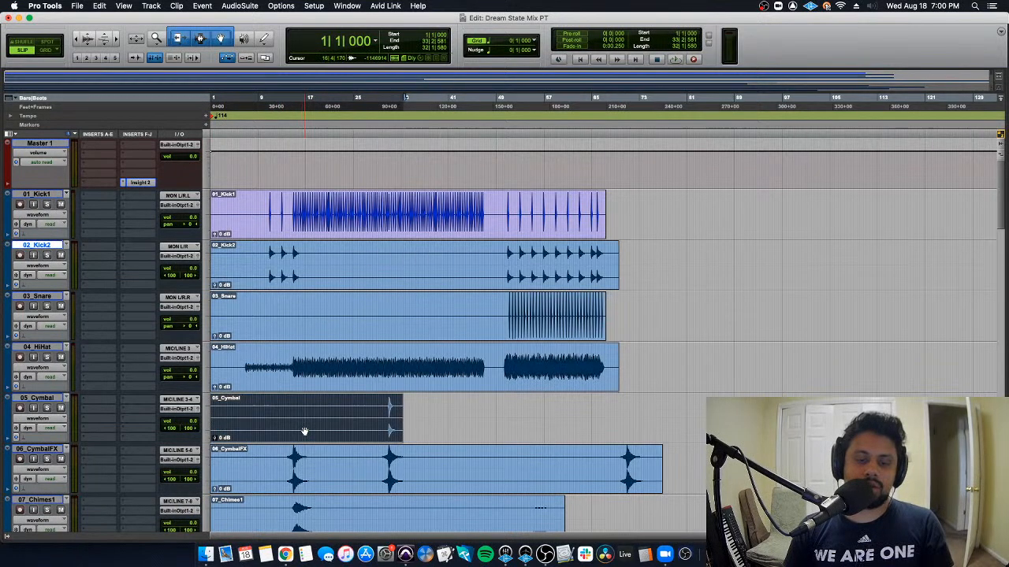
{"action": "left_click", "coordinate": [270, 236]}
{"action": "left_click", "coordinate": [271, 236]}
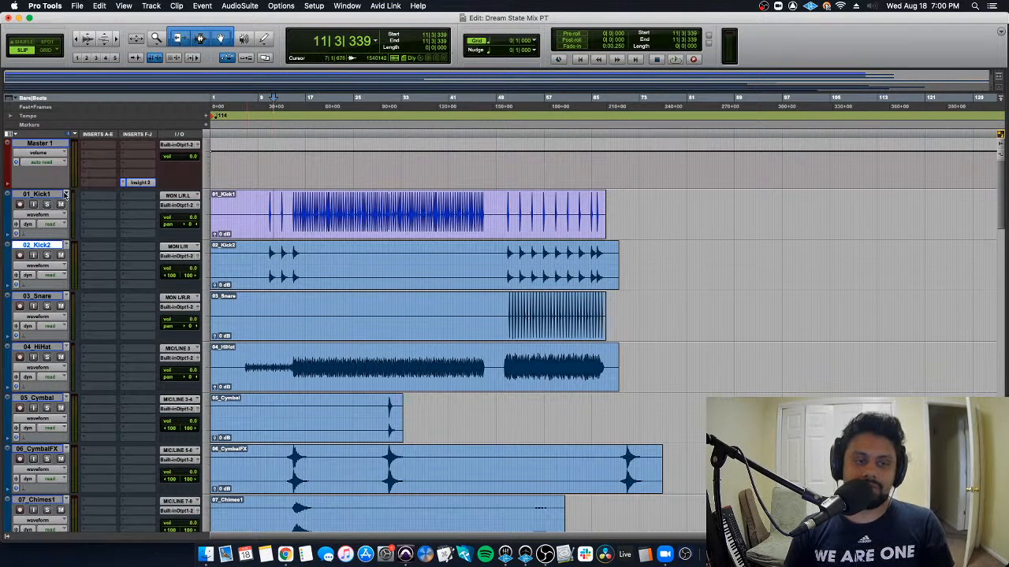
Duplicate the playlists of all audio tracks at once and check the .01 names from the kicks to the backing vocals.
{"action": "left_click", "coordinate": [67, 193]}
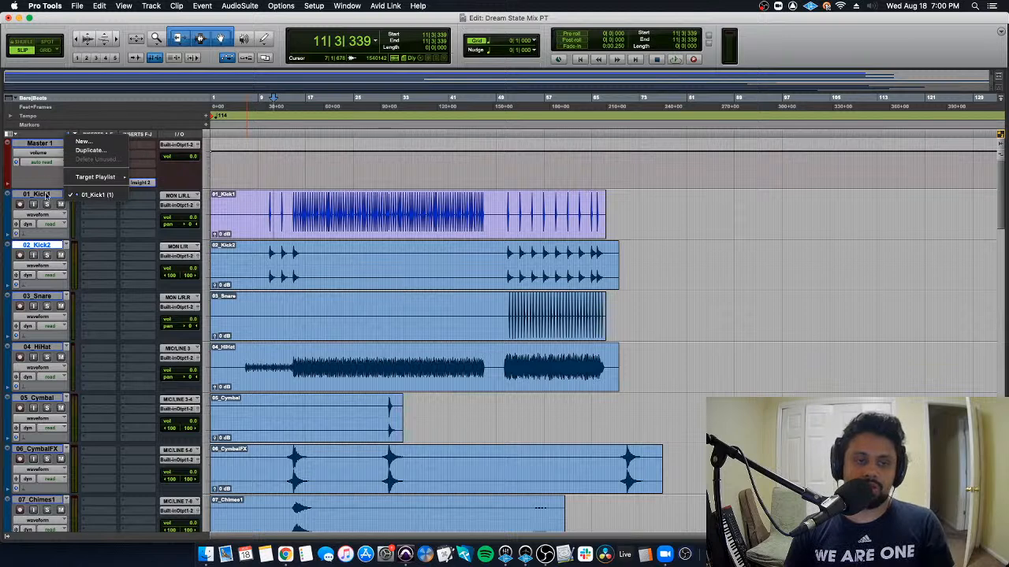
{"action": "left_click", "coordinate": [46, 195]}
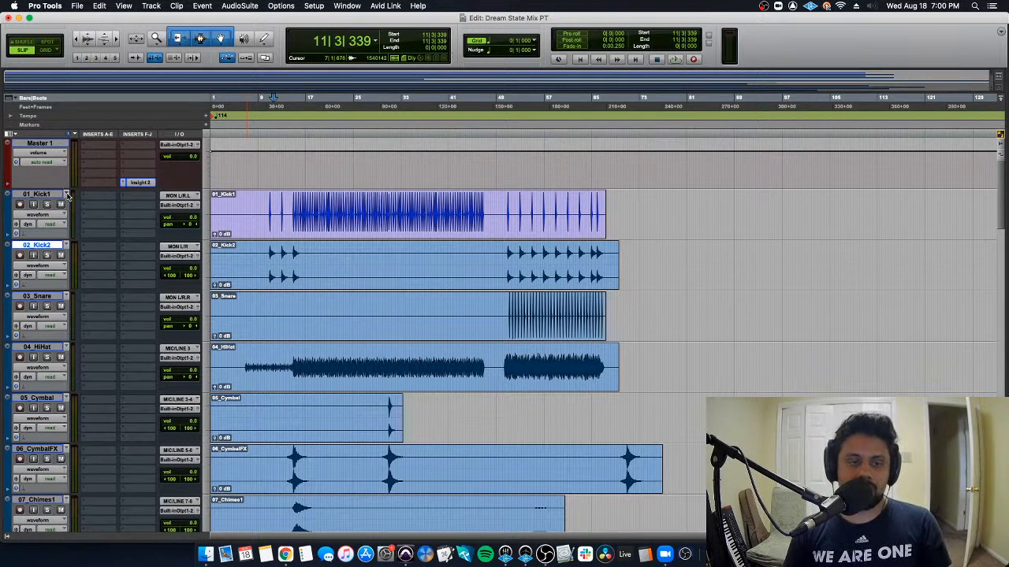
{"action": "left_click", "coordinate": [68, 194]}
{"action": "left_click", "coordinate": [117, 152]}
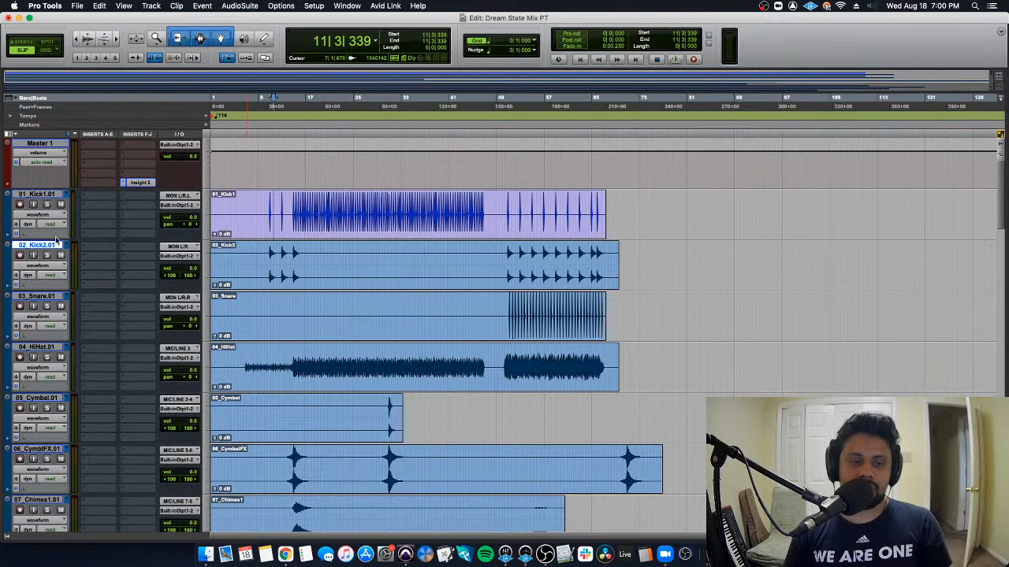
{"action": "scroll", "coordinate": [55, 238], "scroll_direction": "down", "scroll_amount": 10}
{"action": "scroll", "coordinate": [55, 237], "scroll_direction": "down", "scroll_amount": 14}
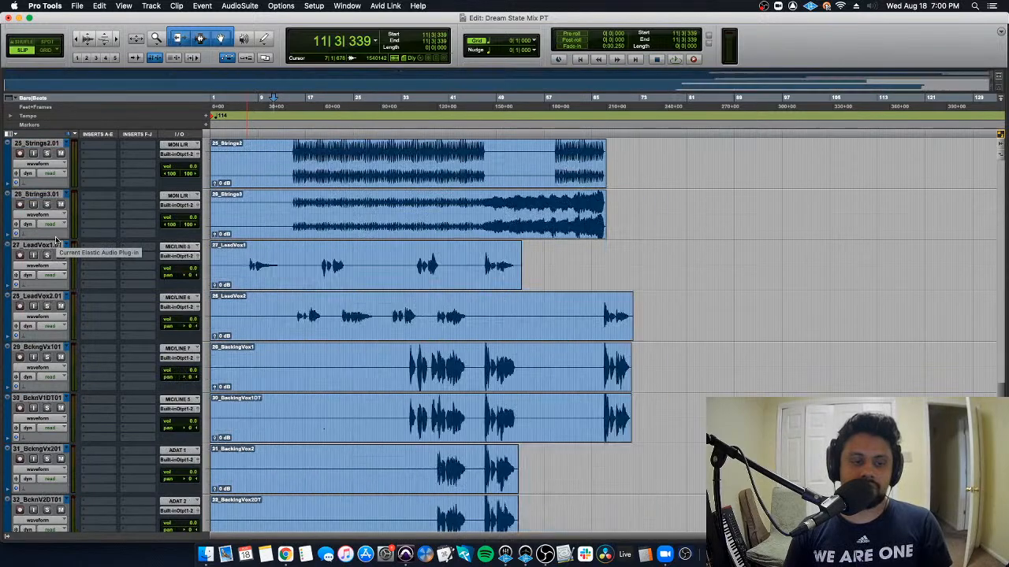
{"action": "scroll", "coordinate": [55, 240], "scroll_direction": "up", "scroll_amount": 20}
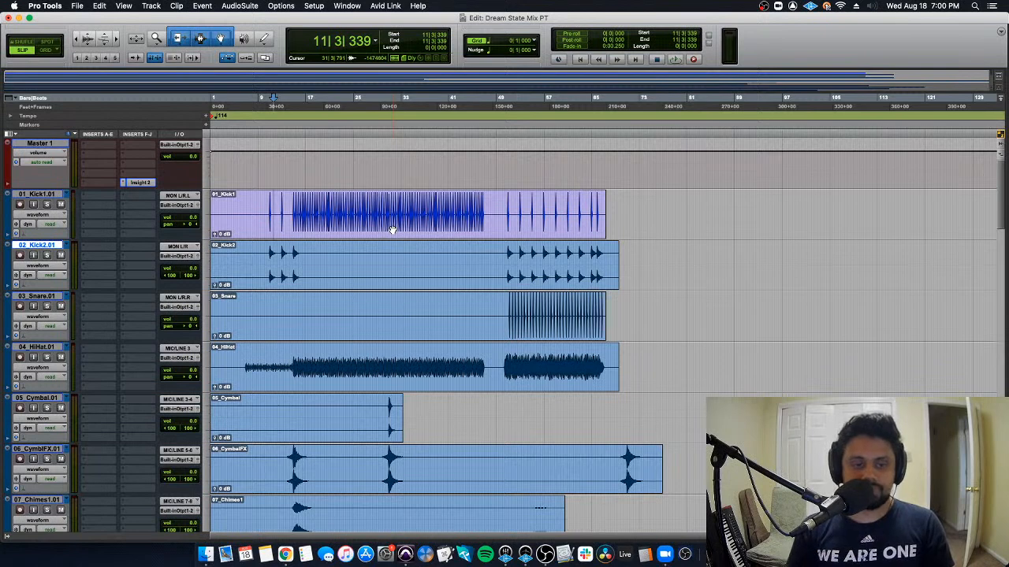
Set the input of all mono audio tracks to no input at once, starting from 01_Kick1.01.
{"action": "left_click", "coordinate": [43, 194]}
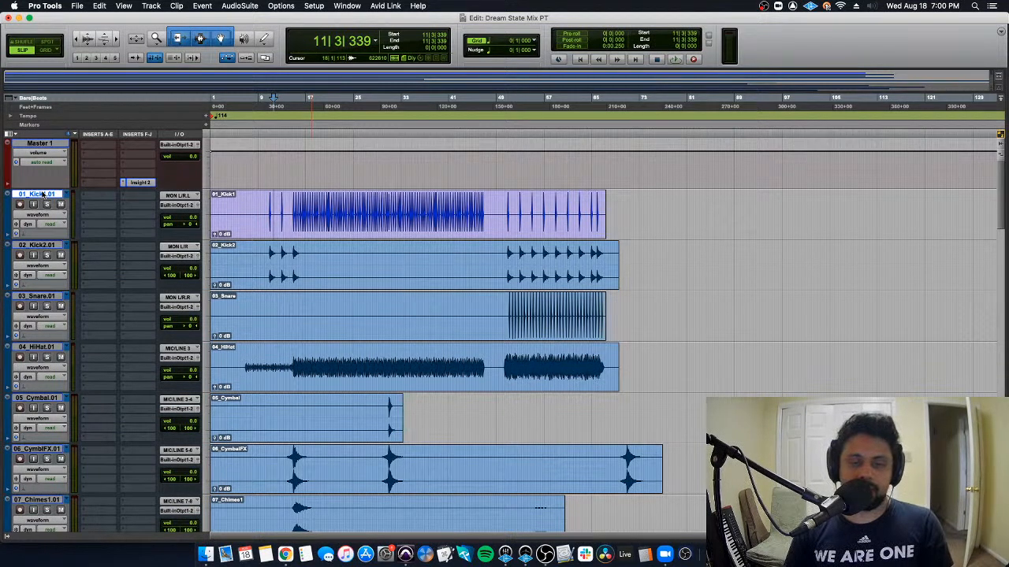
{"action": "left_click", "coordinate": [183, 196]}
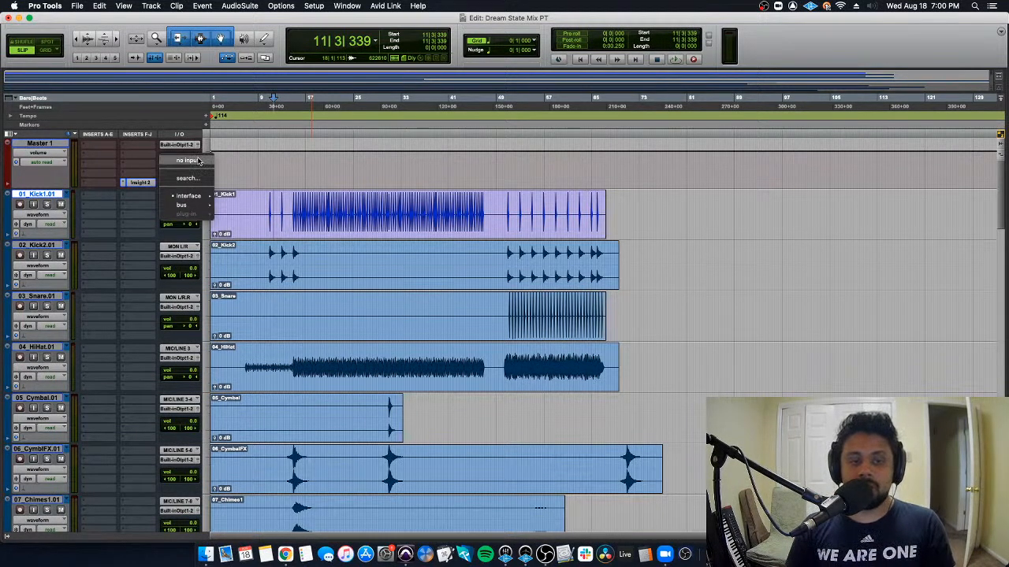
{"action": "left_click", "coordinate": [198, 161]}
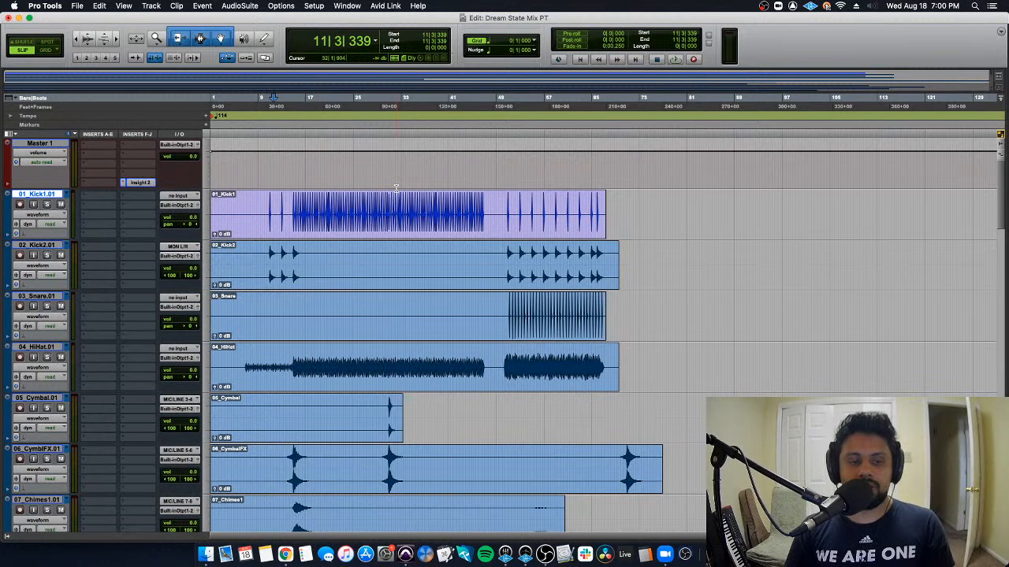
Set the input of all stereo audio tracks to no input and check the input assignments down to the backing vocals.
{"action": "left_click", "coordinate": [183, 247]}
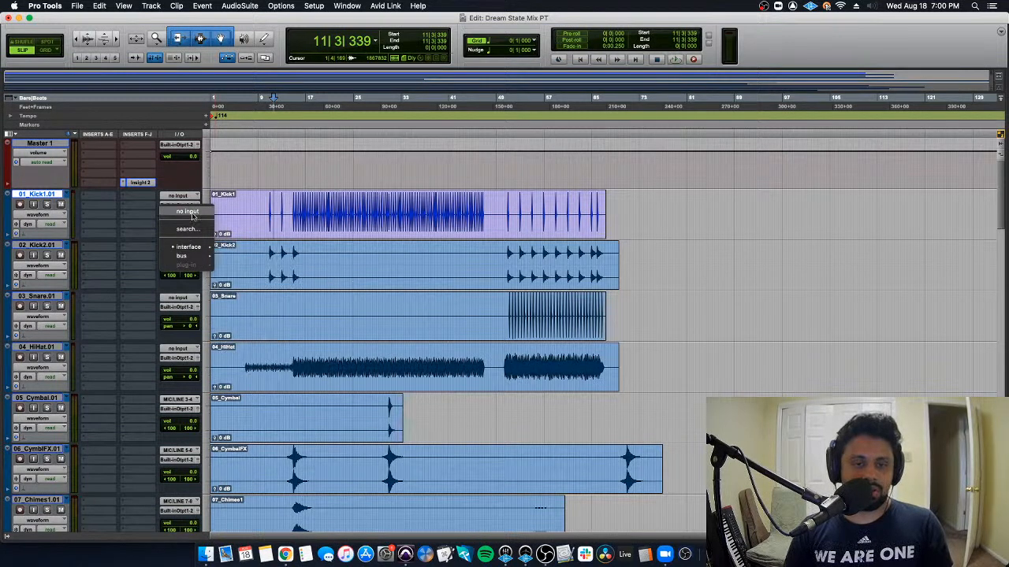
{"action": "left_click", "coordinate": [186, 211], "text": "alt"}
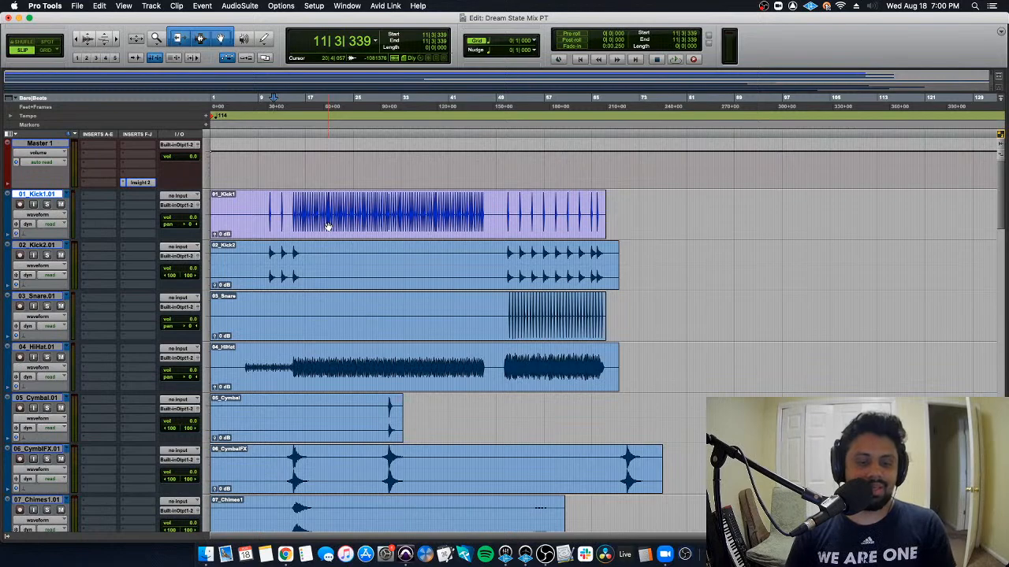
{"action": "scroll", "coordinate": [195, 382], "scroll_direction": "down", "scroll_amount": 20}
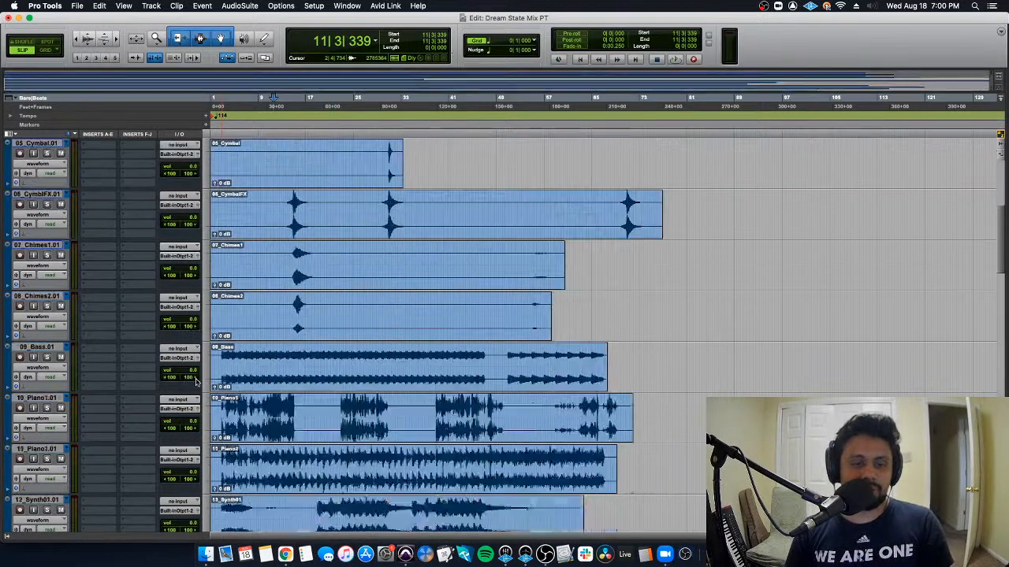
{"action": "scroll", "coordinate": [196, 381], "scroll_direction": "down", "scroll_amount": 5}
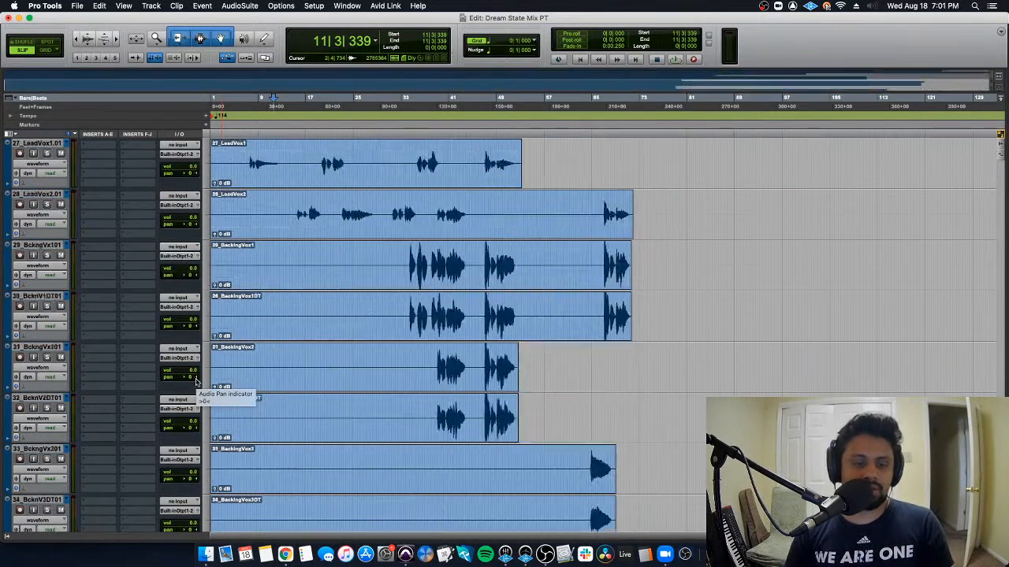
{"action": "scroll", "coordinate": [196, 381], "scroll_direction": "up", "scroll_amount": 10}
{"action": "scroll", "coordinate": [195, 381], "scroll_direction": "up", "scroll_amount": 15}
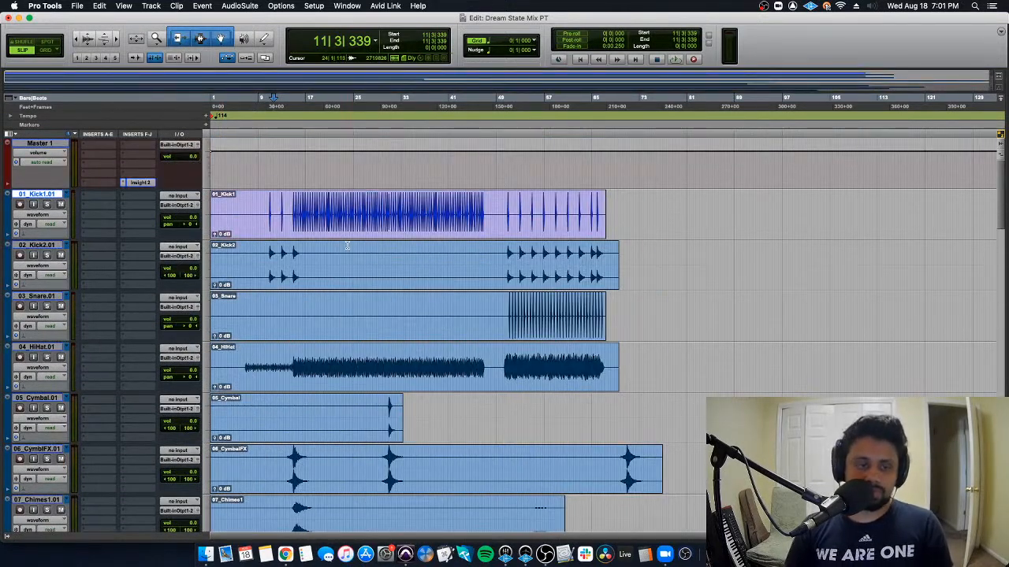
{"action": "left_click", "coordinate": [343, 207]}
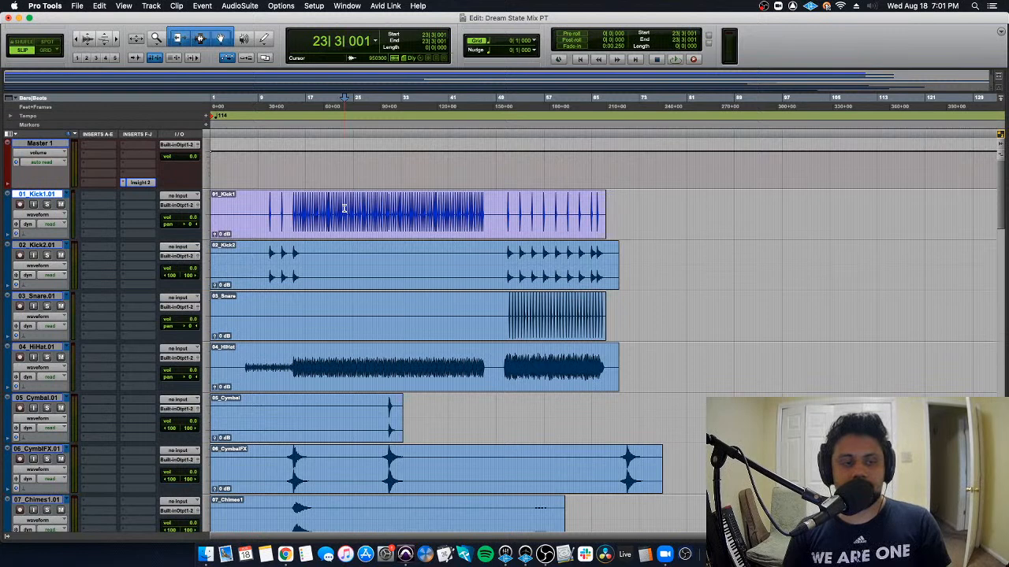
Check the available playlists of the drum tracks from 01_Kick1.01 down to 06_CymbalFX.01.
{"action": "left_click", "coordinate": [69, 196]}
{"action": "left_click", "coordinate": [69, 246]}
{"action": "left_click", "coordinate": [70, 246]}
{"action": "left_click", "coordinate": [70, 246]}
{"action": "left_click", "coordinate": [69, 297]}
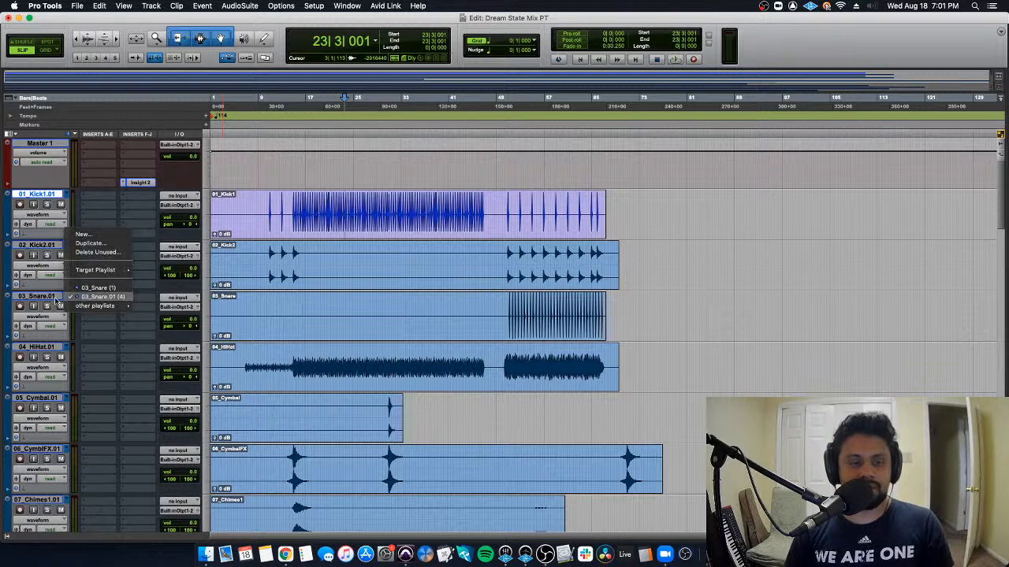
{"action": "left_click", "coordinate": [68, 348]}
{"action": "left_click", "coordinate": [69, 348]}
{"action": "left_click", "coordinate": [50, 398]}
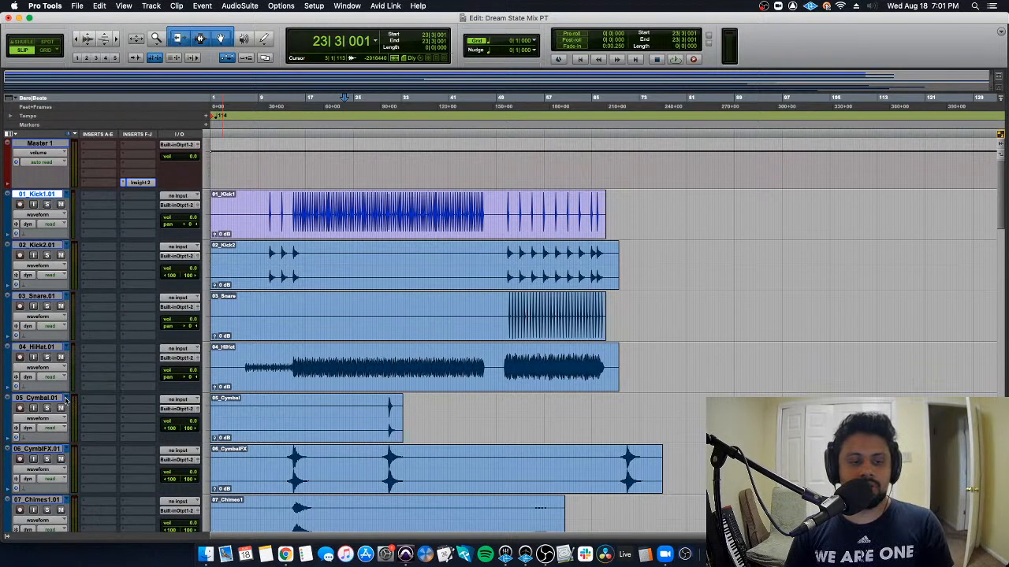
{"action": "left_click", "coordinate": [51, 398]}
{"action": "left_click", "coordinate": [51, 399]}
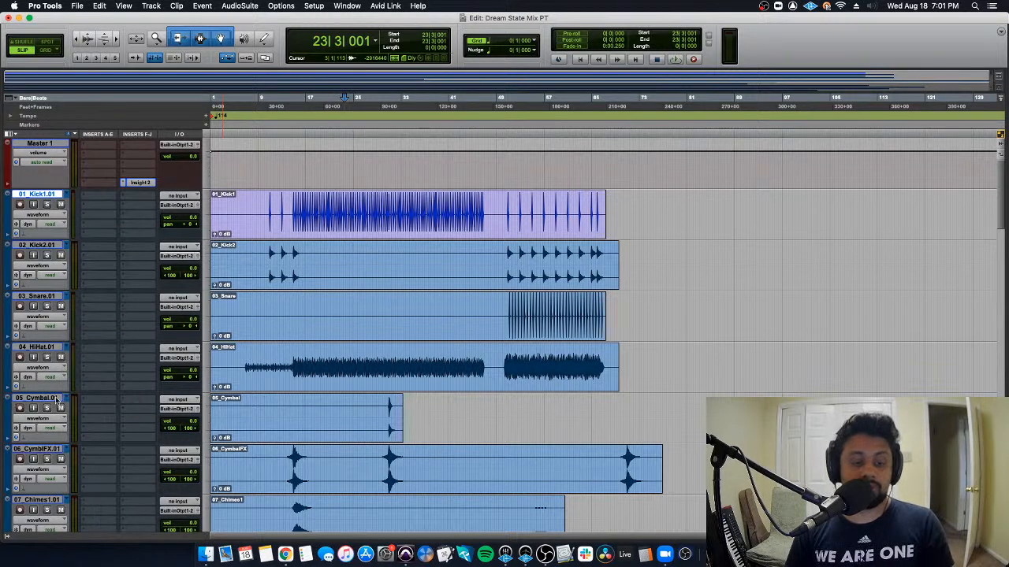
{"action": "left_click", "coordinate": [68, 448]}
{"action": "left_click", "coordinate": [48, 453]}
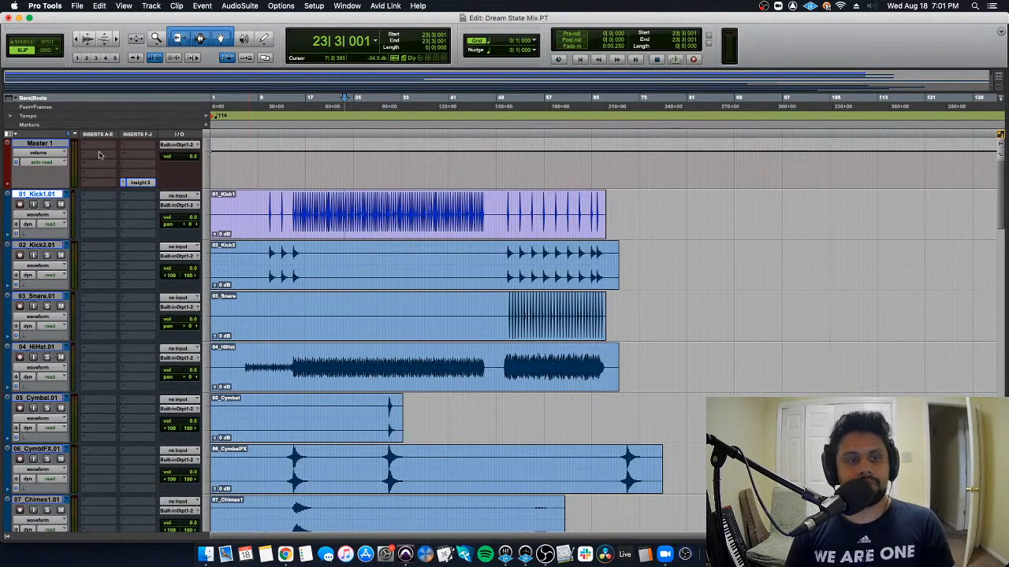
Examine the track names down to 36_BackingVox4DT.01 and return the edit cursor to the session start.
{"action": "scroll", "coordinate": [52, 214], "scroll_direction": "down", "scroll_amount": 15}
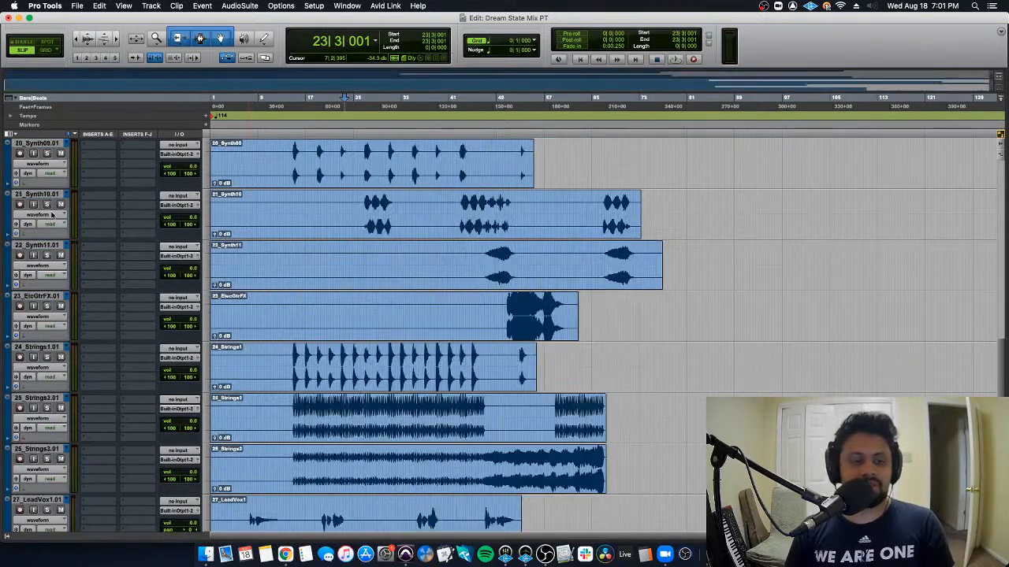
{"action": "scroll", "coordinate": [52, 214], "scroll_direction": "down", "scroll_amount": 8}
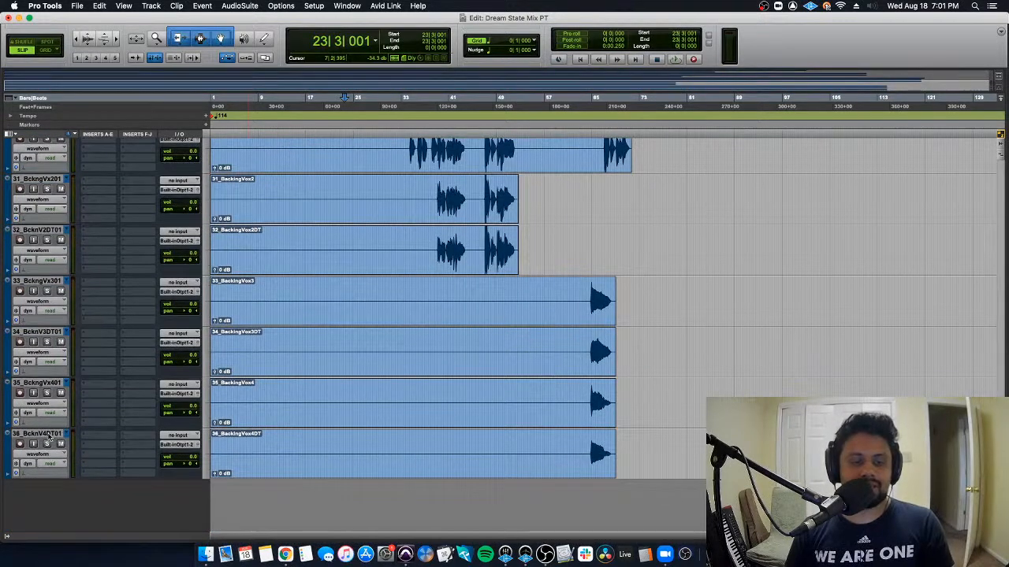
{"action": "double_click", "coordinate": [47, 435]}
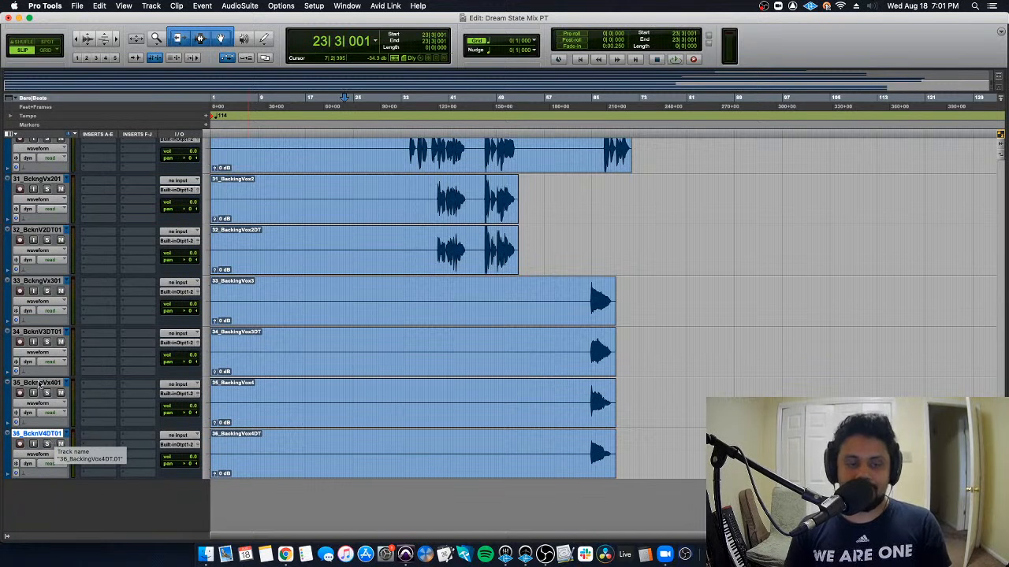
{"action": "left_click", "coordinate": [34, 282]}
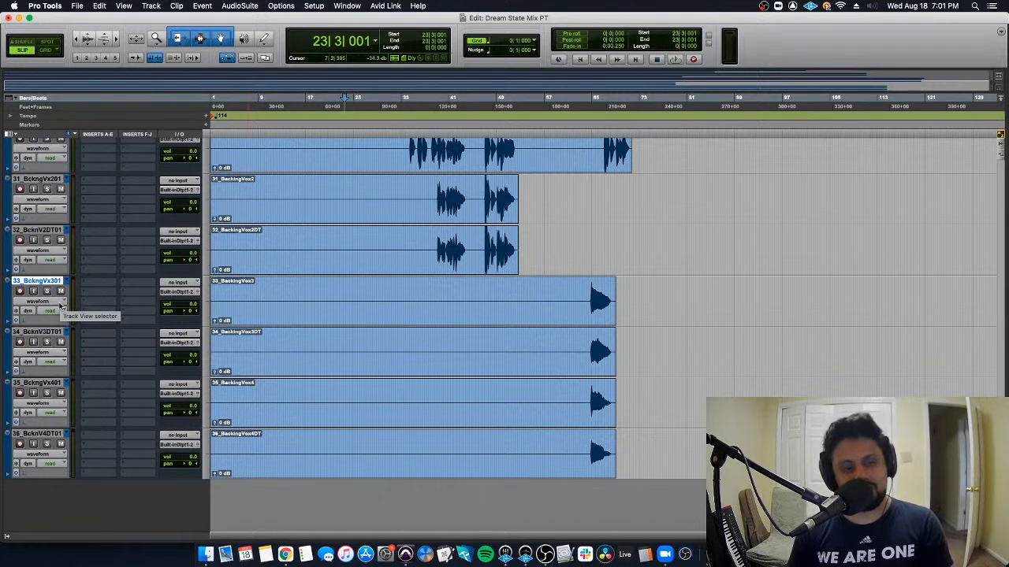
{"action": "scroll", "coordinate": [59, 305], "scroll_direction": "up", "scroll_amount": 20}
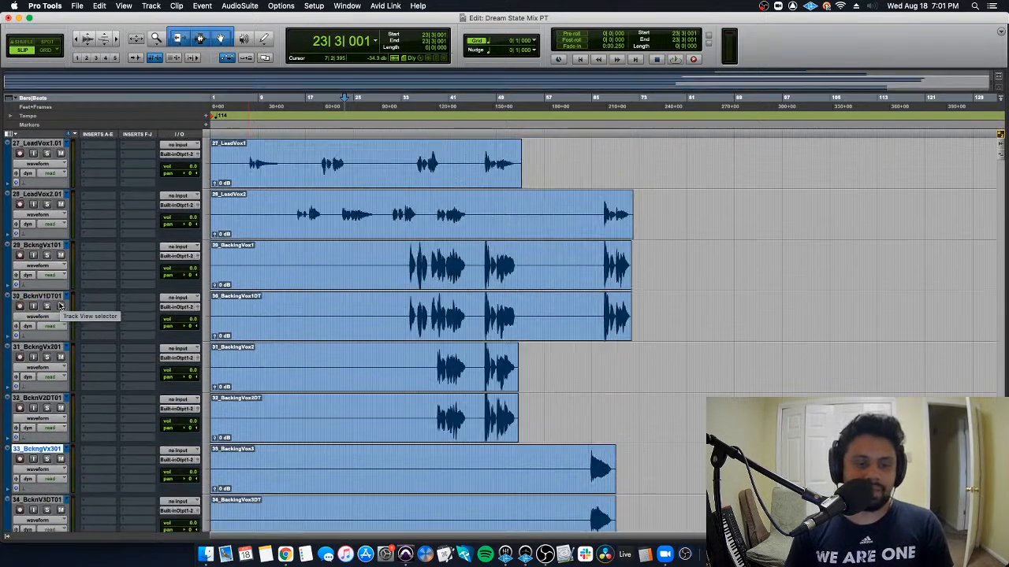
{"action": "left_click", "coordinate": [444, 200]}
{"action": "key", "text": "Return"}
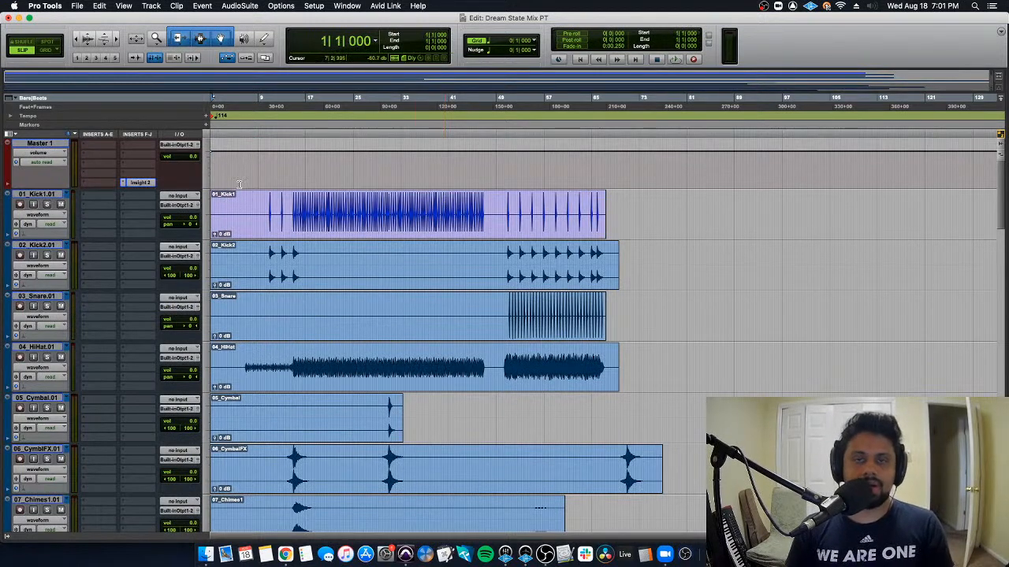
Compare the numbered track names from 01_Kick1.01 through 06_CymbalFX.01 to the backing vocals, and go back to the first tracks.
{"action": "left_click", "coordinate": [46, 197]}
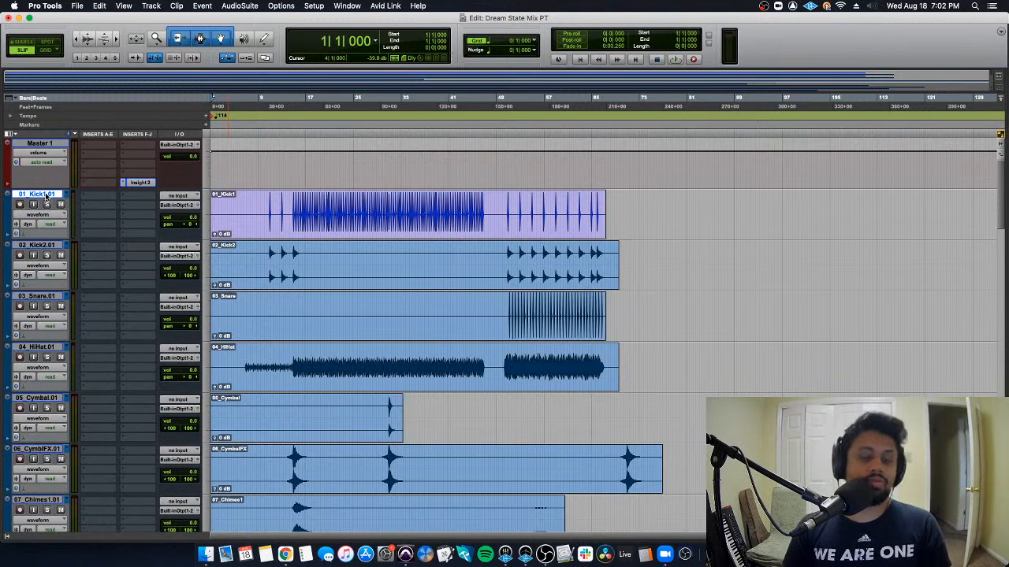
{"action": "left_click", "coordinate": [36, 449]}
{"action": "scroll", "coordinate": [38, 448], "scroll_direction": "down", "scroll_amount": 15}
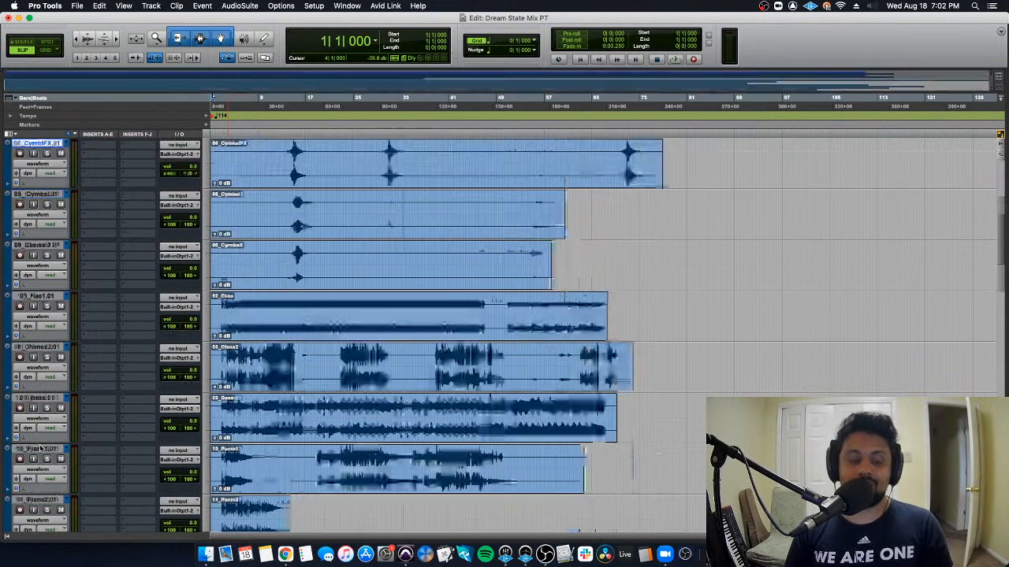
{"action": "scroll", "coordinate": [40, 449], "scroll_direction": "down", "scroll_amount": 15}
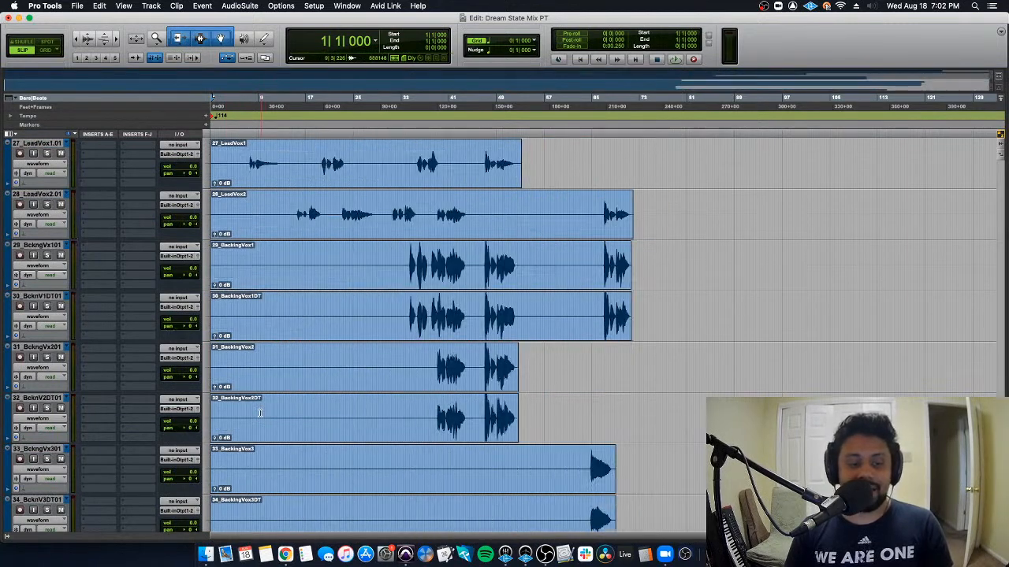
{"action": "scroll", "coordinate": [259, 413], "scroll_direction": "up", "scroll_amount": 2}
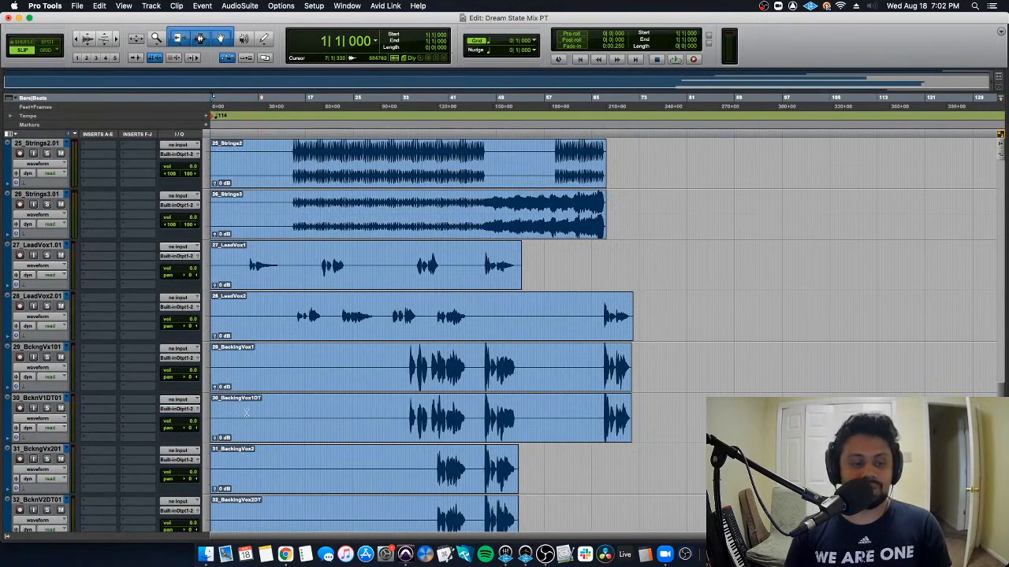
{"action": "left_click", "coordinate": [53, 453]}
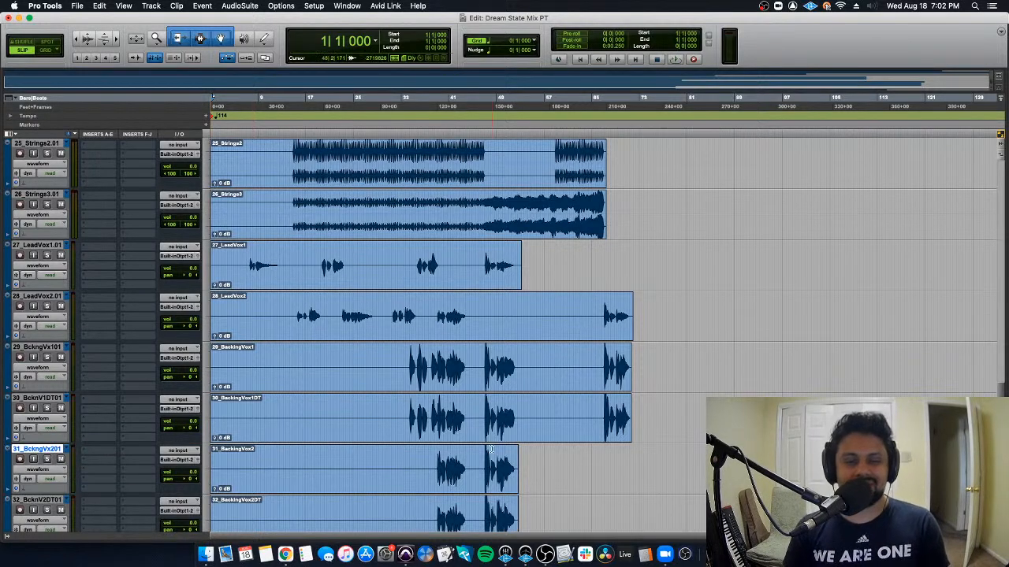
{"action": "scroll", "coordinate": [494, 417], "scroll_direction": "up", "scroll_amount": 5}
{"action": "scroll", "coordinate": [493, 417], "scroll_direction": "up", "scroll_amount": 10}
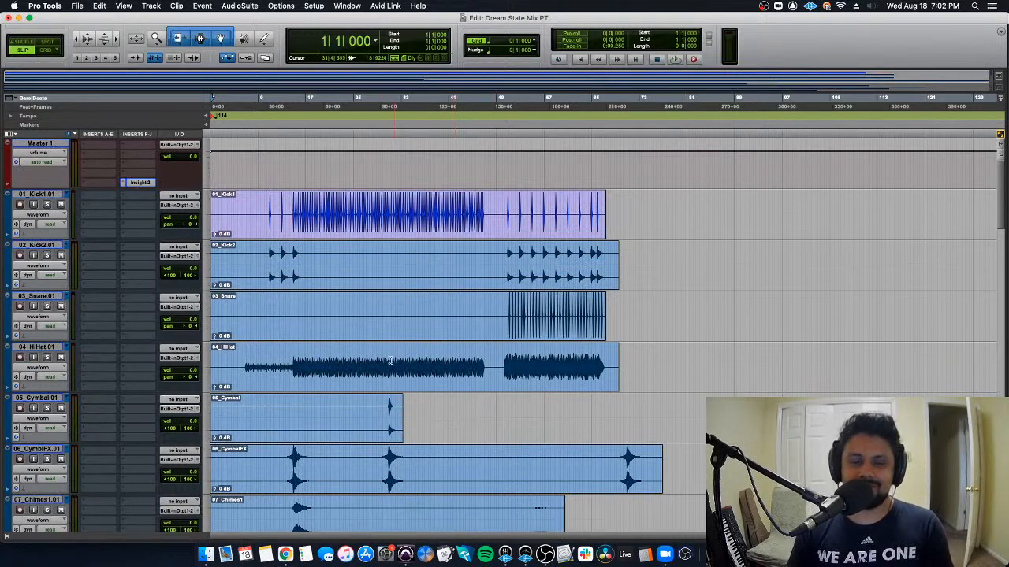
Rename the 01_Kick1.01 track as Kick 1.
{"action": "double_click", "coordinate": [55, 197]}
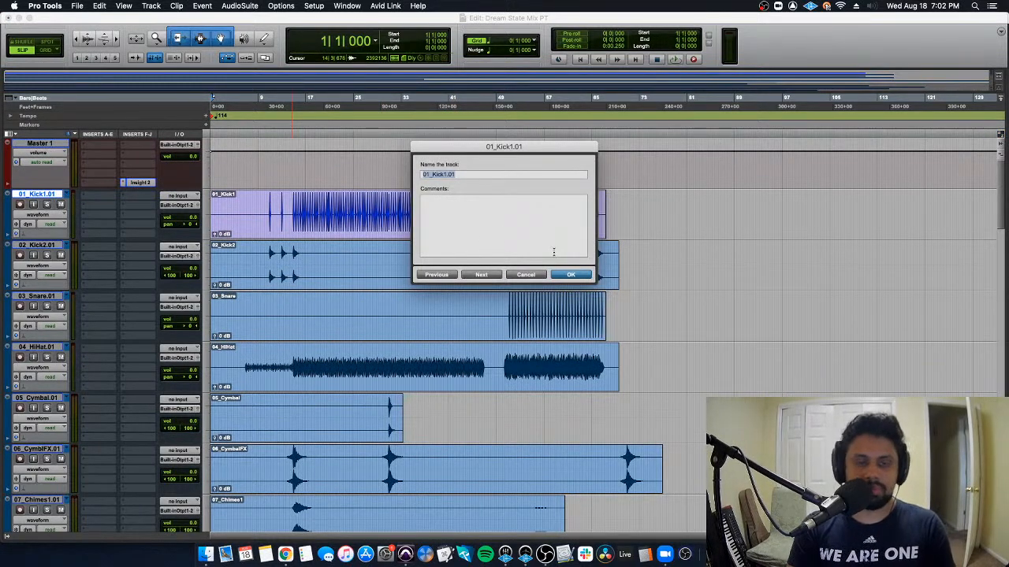
{"action": "key", "text": "Return"}
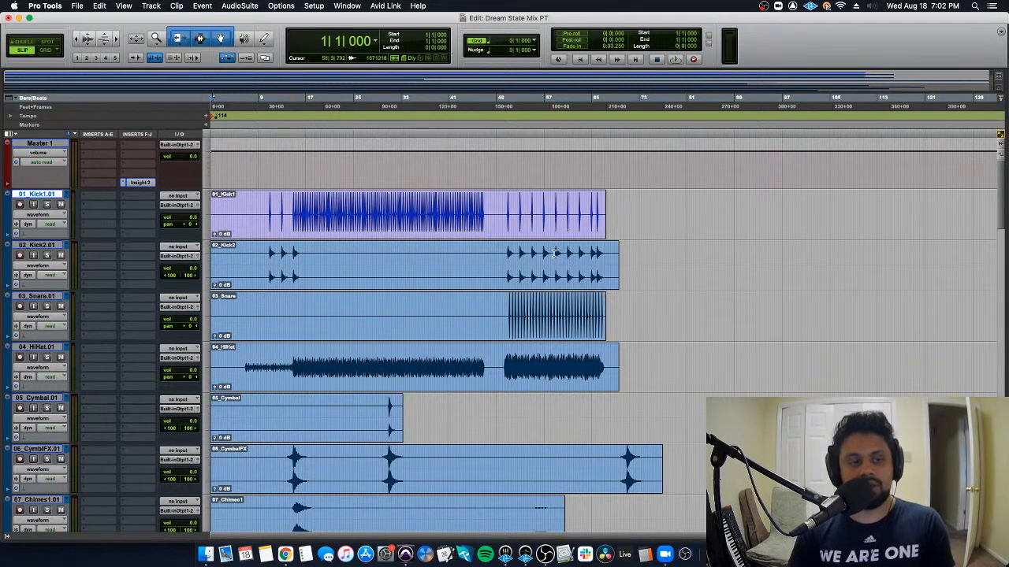
{"action": "double_click", "coordinate": [42, 195]}
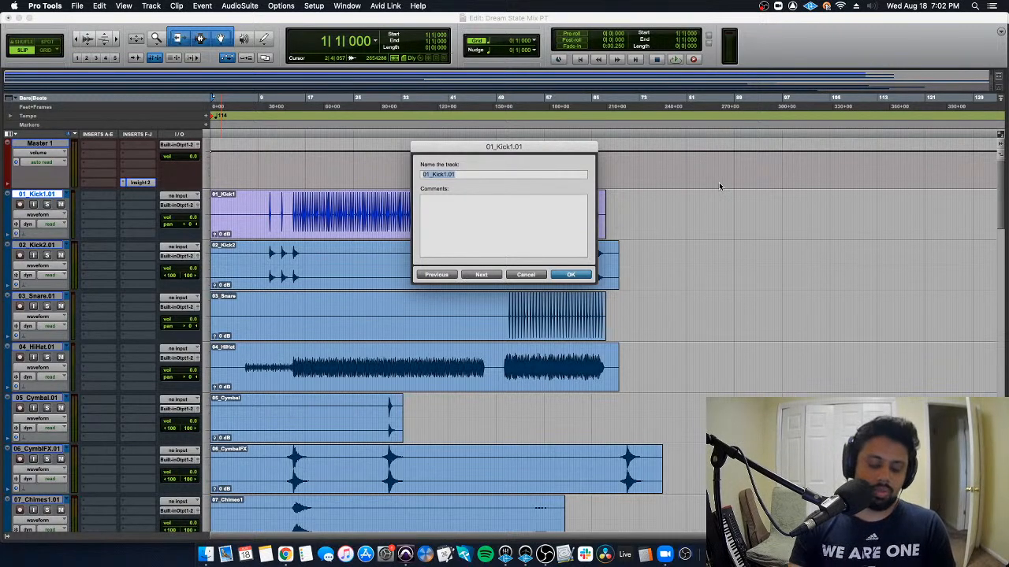
{"action": "type", "text": "Kick 1"}
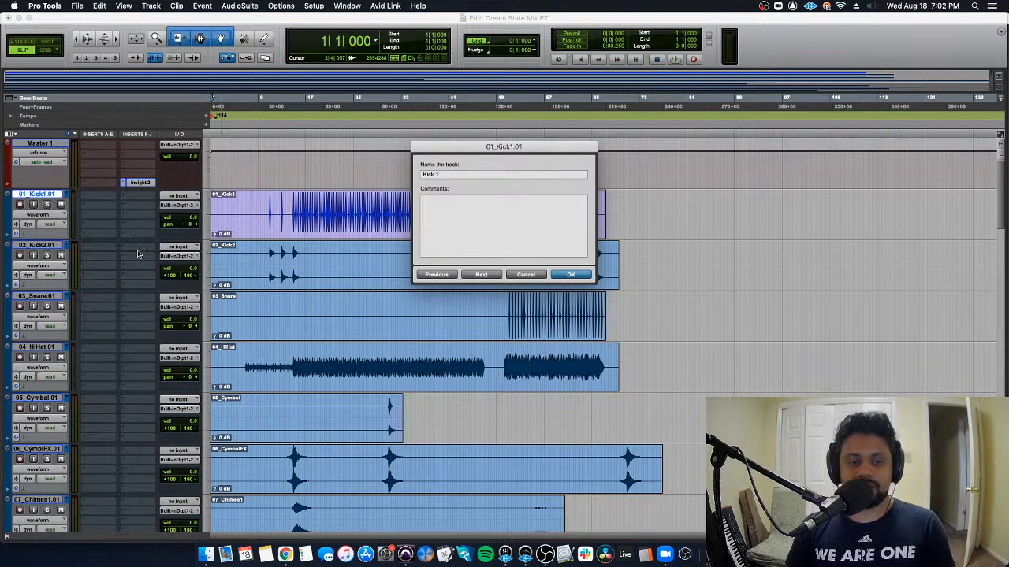
{"action": "left_click", "coordinate": [564, 275]}
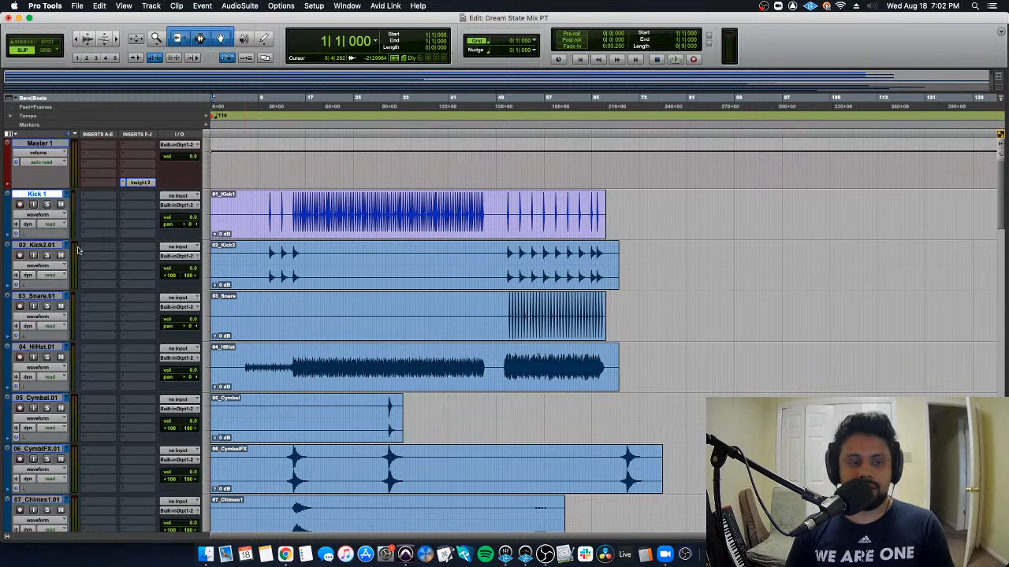
Rename the 02_Kick2.01 track as Kick 2 and the 03_Snare.01 track as Snare.
{"action": "double_click", "coordinate": [43, 246]}
{"action": "type", "text": "Kick 2"}
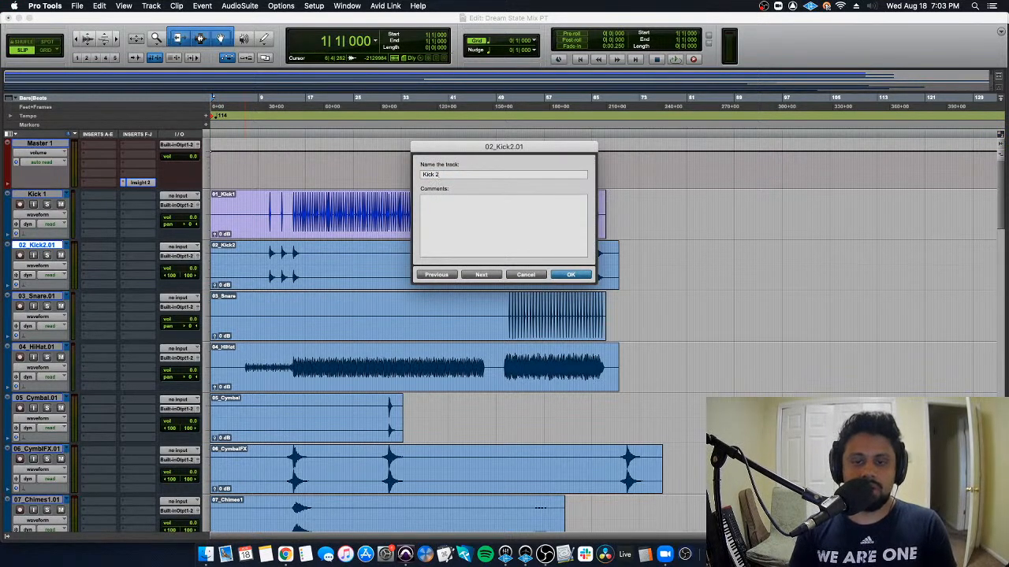
{"action": "left_click", "coordinate": [487, 276]}
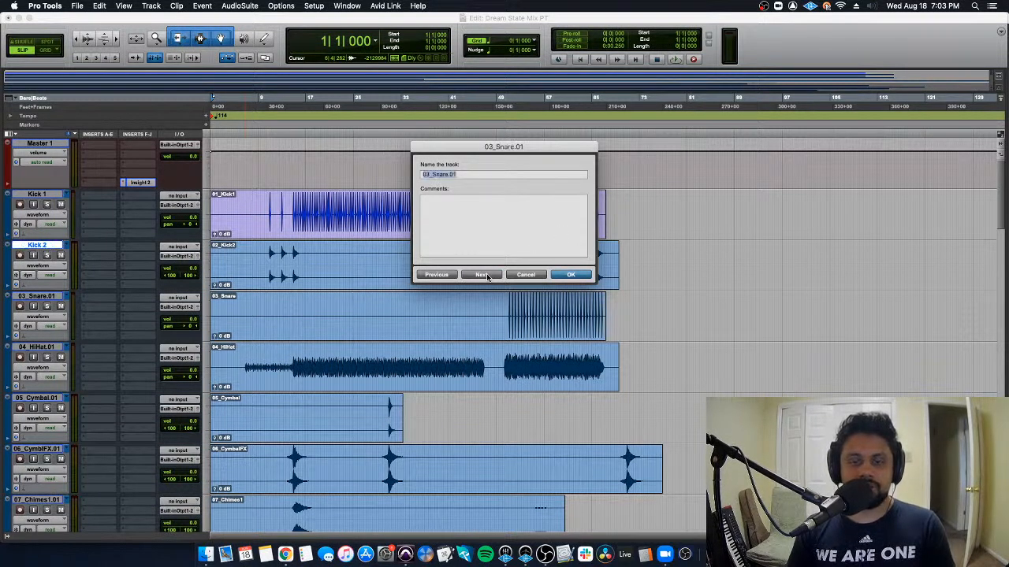
{"action": "type", "text": "Snare"}
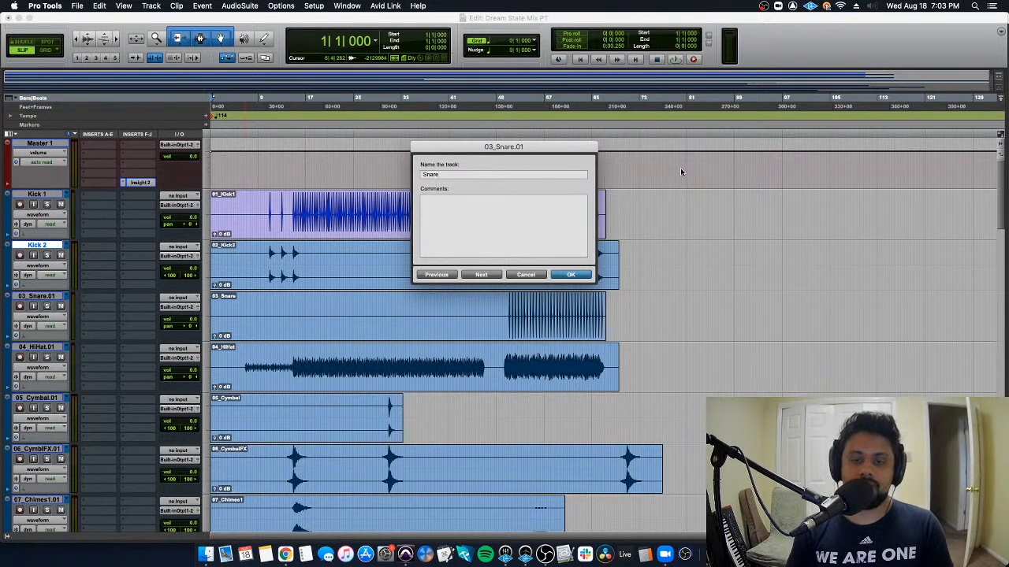
{"action": "key", "text": "super+Right"}
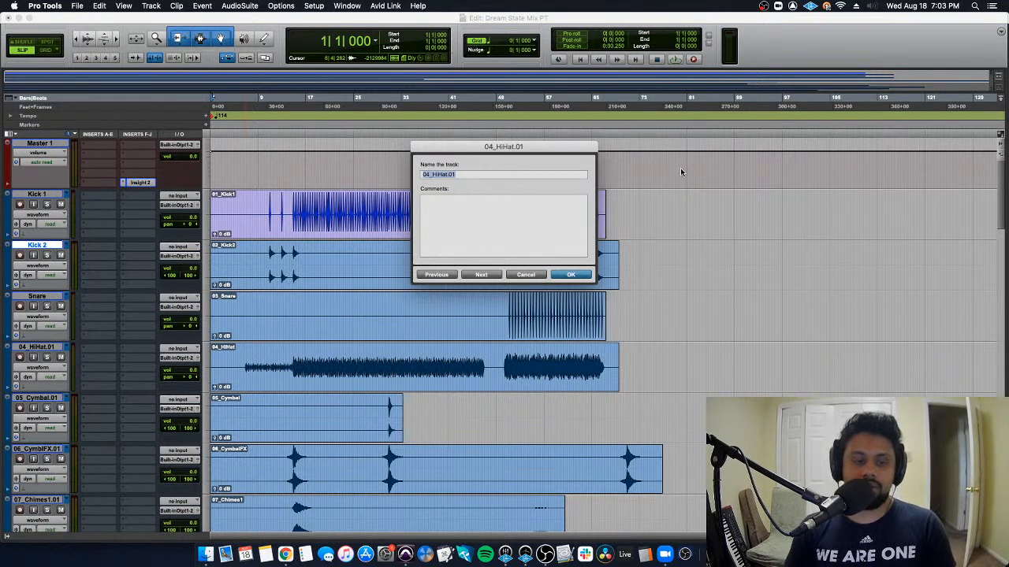
Rename the 04_HiHat.01 track as Hi Hat, with a space between the words.
{"action": "type", "text": "HiHat"}
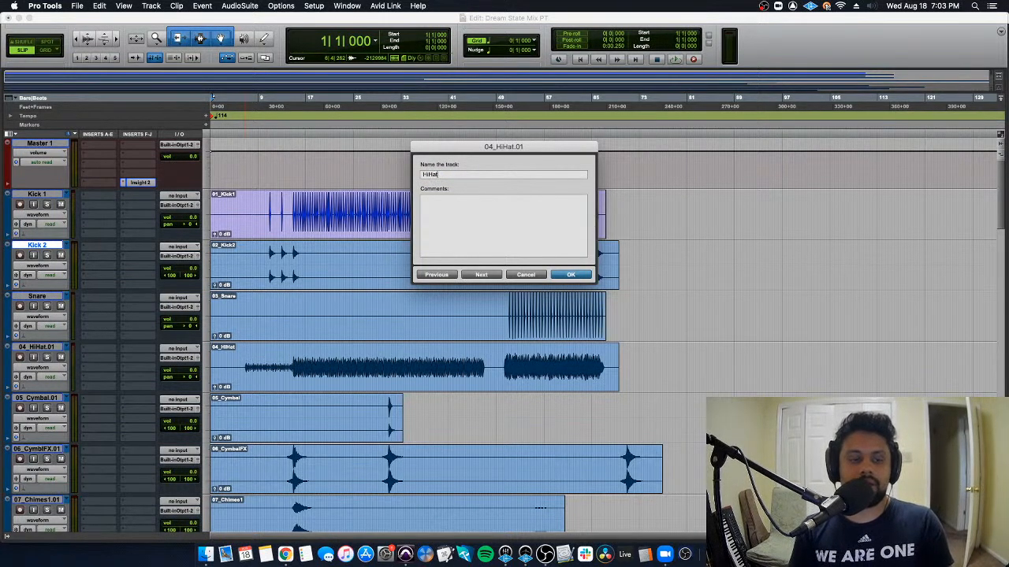
{"action": "key", "text": "super+Right"}
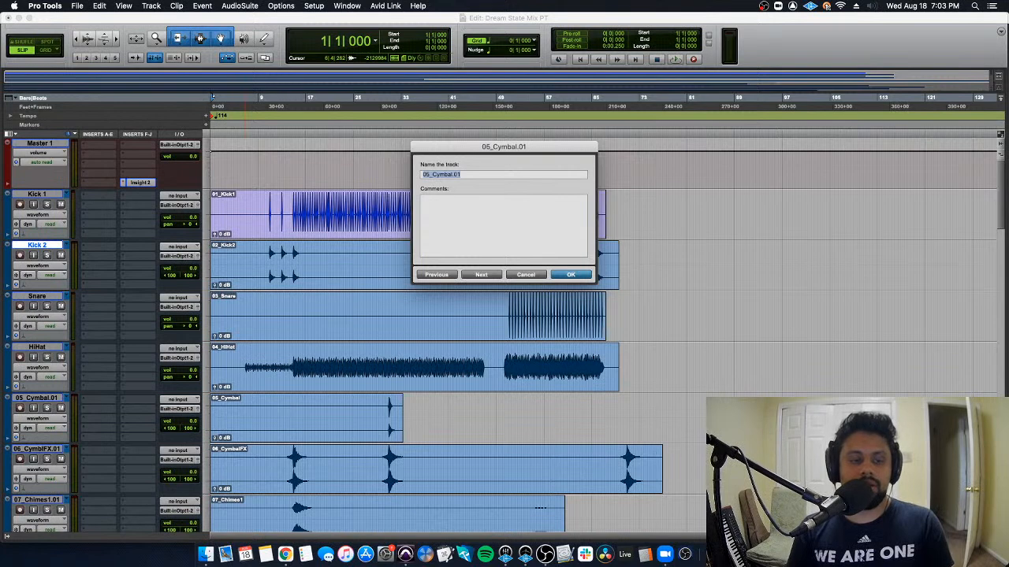
{"action": "key", "text": "super+Left"}
{"action": "key", "text": "Left"}
{"action": "key", "text": "Right"}
{"action": "key", "text": "Right"}
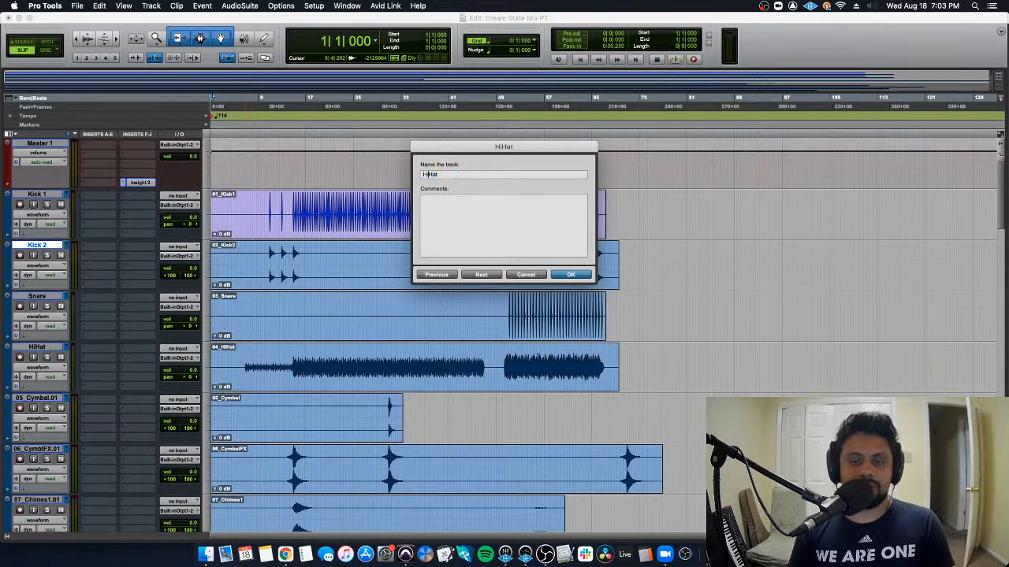
{"action": "key", "text": "Return"}
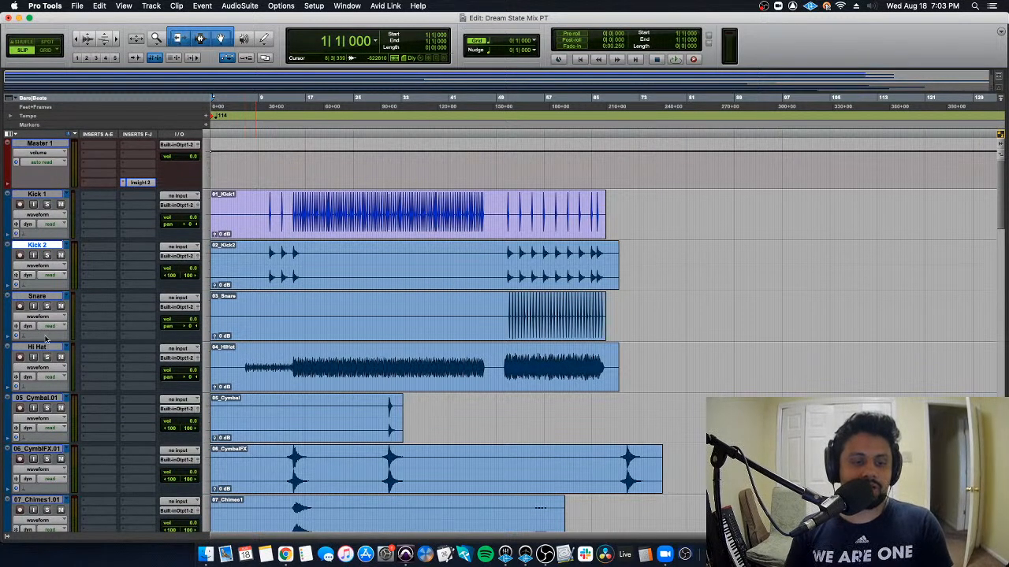
Switch to the Mix window and bring the Master 1 and drum channel names into view.
{"action": "scroll", "coordinate": [45, 348], "scroll_direction": "down", "scroll_amount": 5}
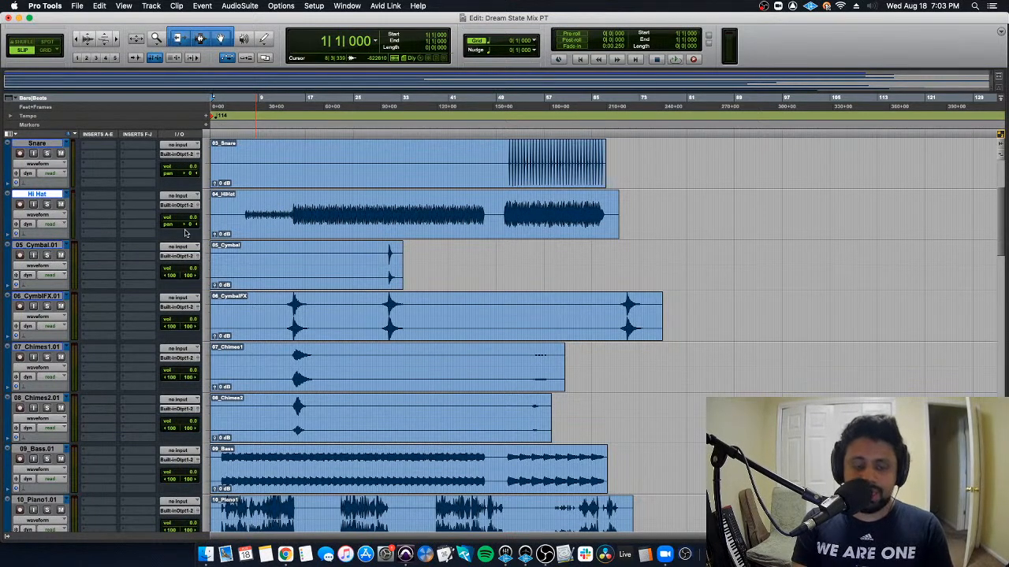
{"action": "key", "text": "super+equal"}
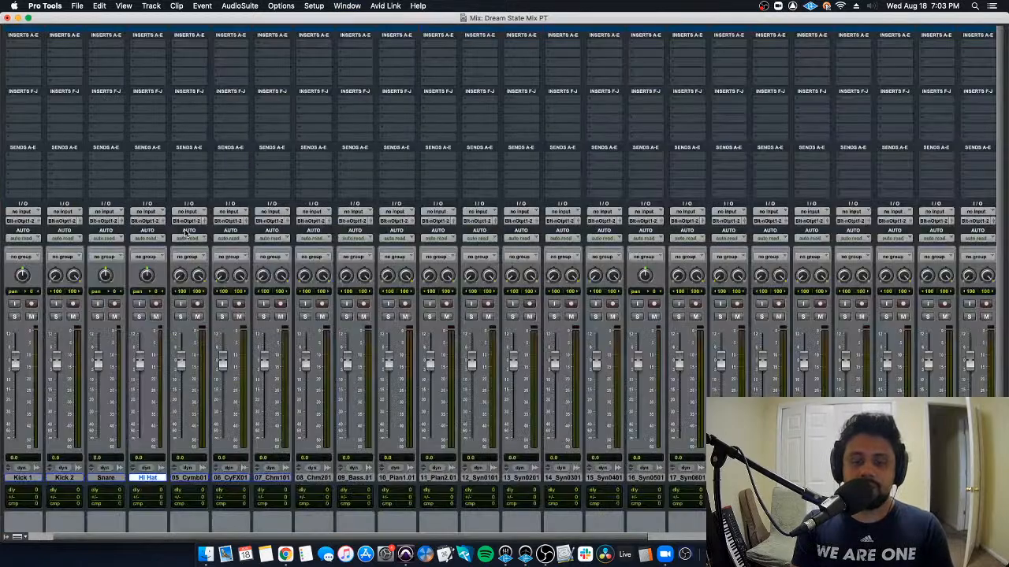
{"action": "scroll", "coordinate": [186, 232], "scroll_direction": "down", "scroll_amount": 3}
{"action": "scroll", "coordinate": [298, 271], "scroll_direction": "left", "scroll_amount": 2}
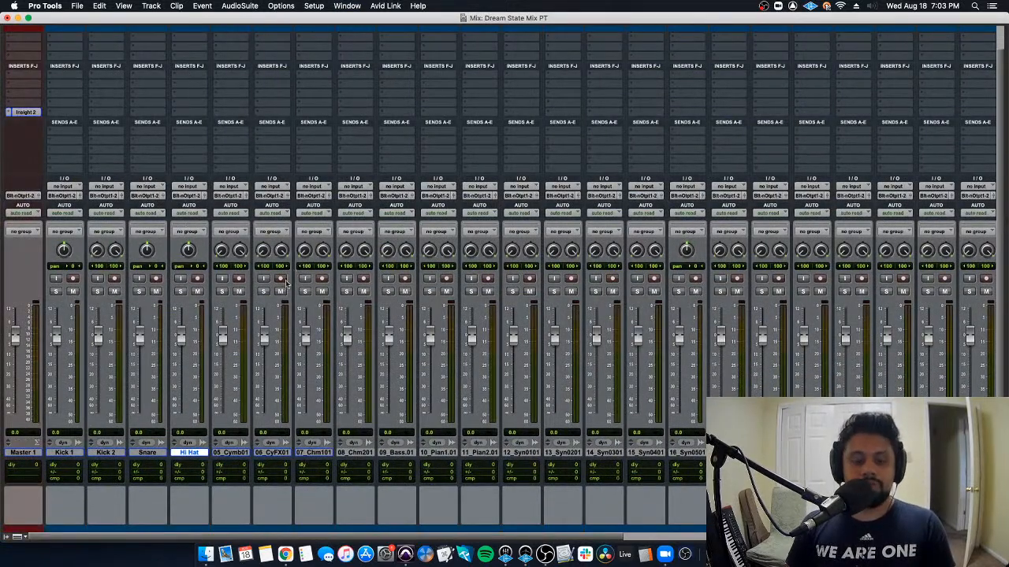
Rename the 05_Cymbal.01 track as Cymbal and the 06_CymbalFX.01 track as Cymbal FX.
{"action": "double_click", "coordinate": [234, 453]}
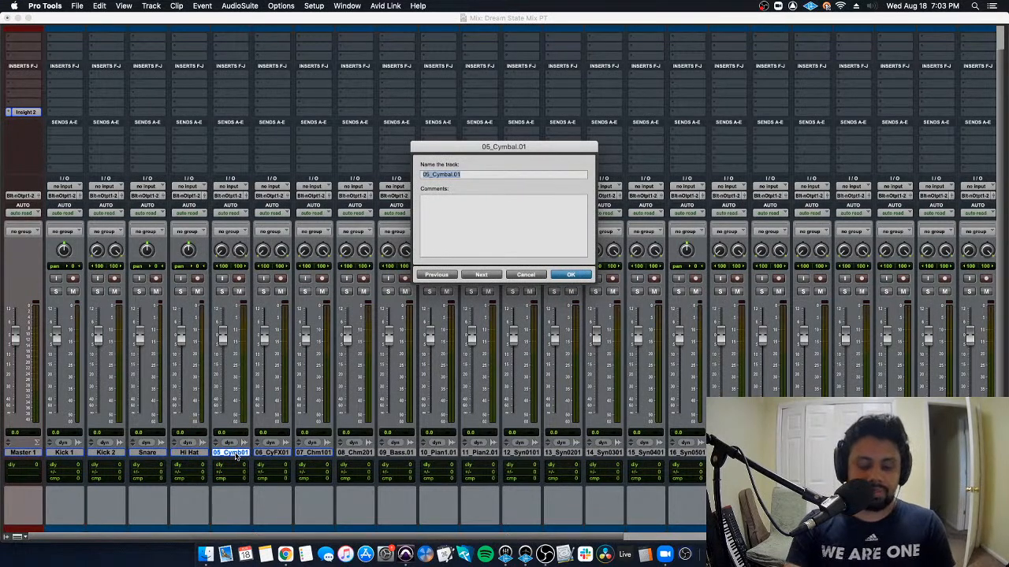
{"action": "type", "text": "Cymbal"}
{"action": "key", "text": "super+Right"}
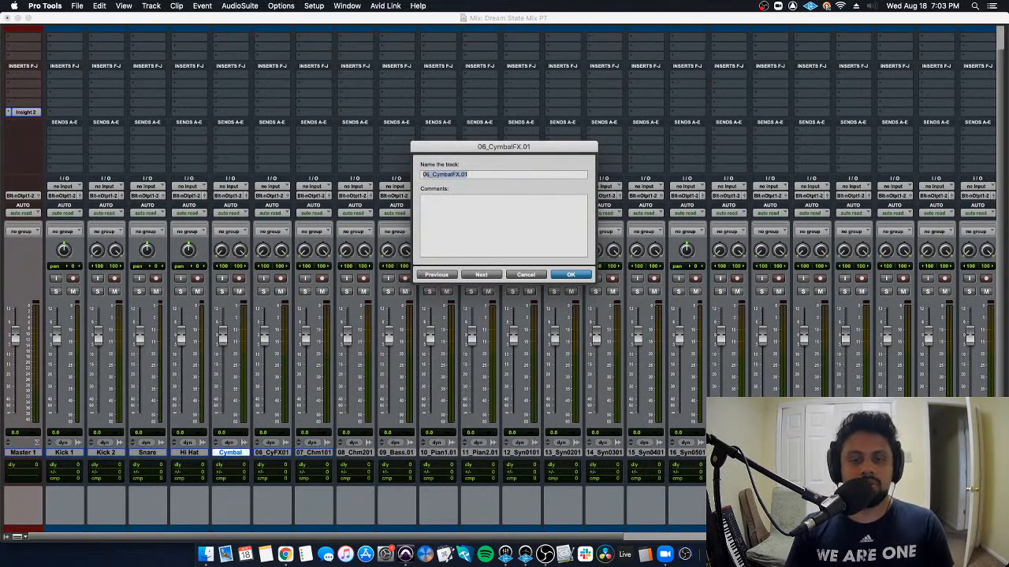
{"action": "type", "text": "Cymbal"}
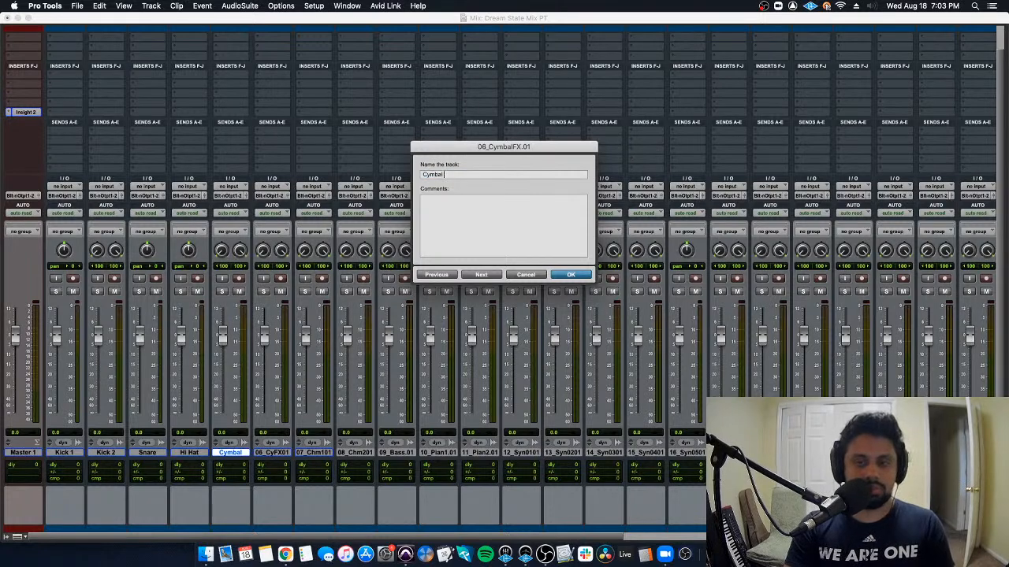
{"action": "type", "text": " FX"}
{"action": "key", "text": "super+Right"}
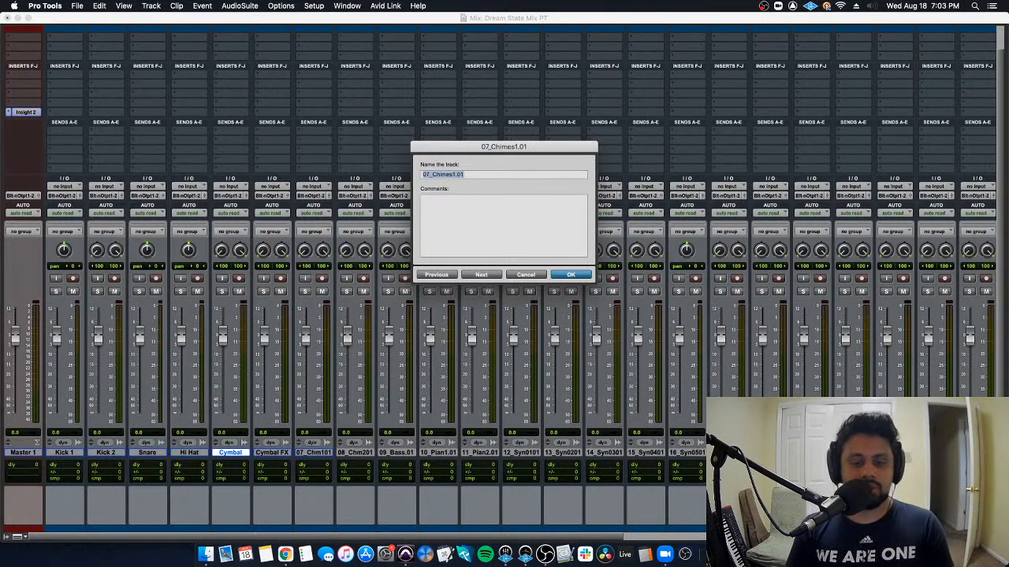
Rename the two chimes tracks as Chimes 1 and Chimes 2.
{"action": "type", "text": "Chimes"}
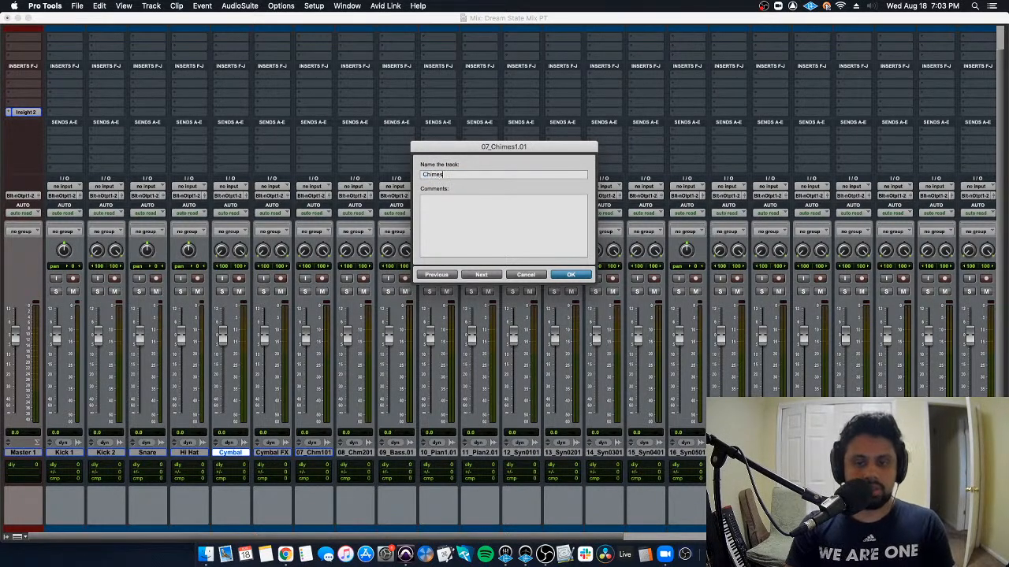
{"action": "key", "text": "super+Right"}
{"action": "type", "text": "Chimes 2"}
{"action": "key", "text": "super+Left"}
{"action": "key", "text": "Right"}
{"action": "type", "text": "1"}
{"action": "key", "text": "super+Right"}
{"action": "key", "text": "super+Right"}
Rename the bass track as Bass and the two piano tracks as Piano 1 and Piano 2.
{"action": "type", "text": "Bass"}
{"action": "key", "text": "super+Right"}
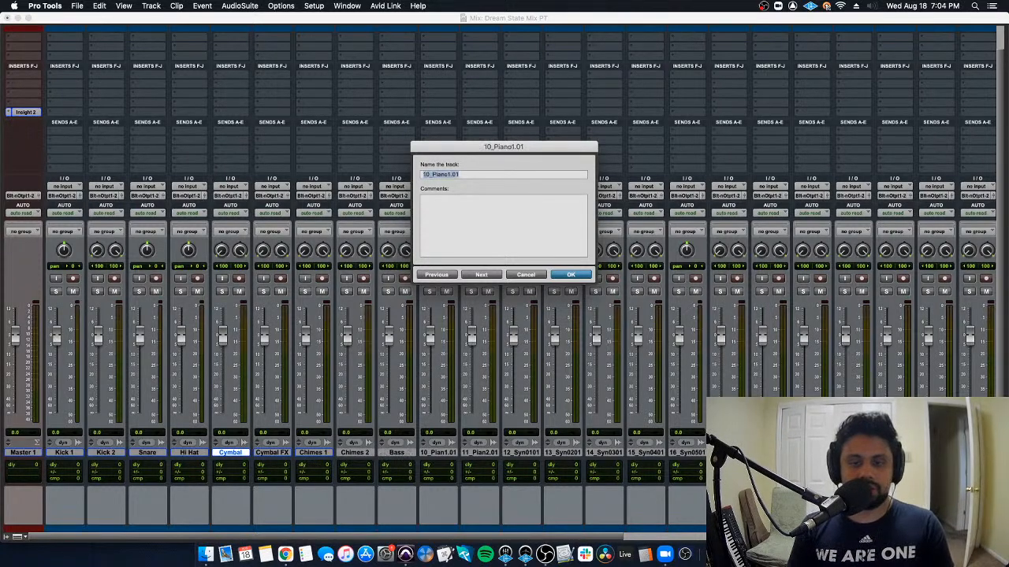
{"action": "type", "text": "Pi"}
{"action": "key", "text": "super+Right"}
{"action": "type", "text": "Pia"}
{"action": "key", "text": "super+Right"}
Rename the first three synth tracks, 12 to 14, as Synth 1, Synth 2 and Synth 3.
{"action": "type", "text": "Synth 1"}
{"action": "key", "text": "super+Right"}
{"action": "type", "text": "Synth 2"}
{"action": "key", "text": "super+Right"}
{"action": "type", "text": "Syn"}
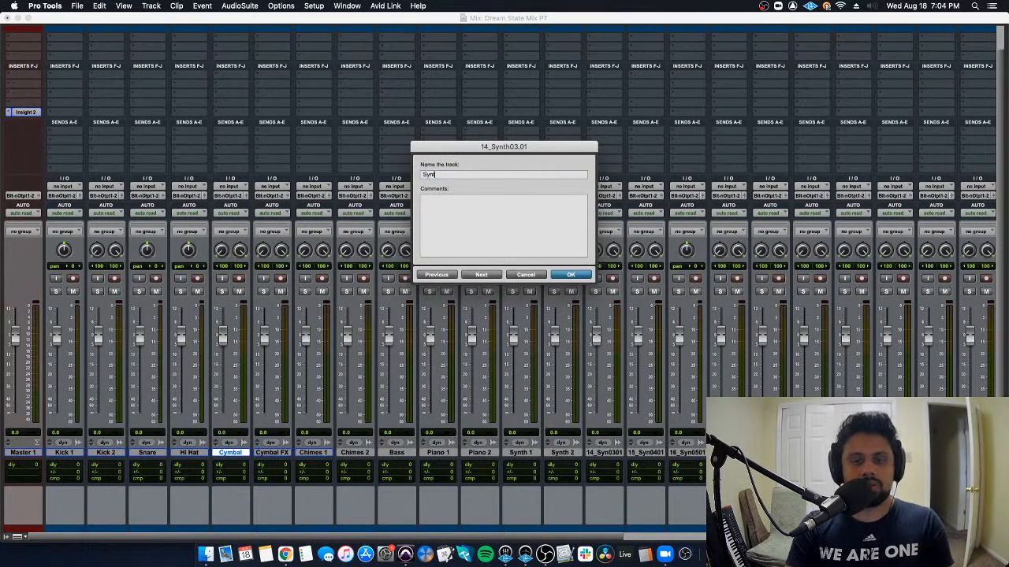
{"action": "type", "text": "th 3"}
{"action": "key", "text": "super+Right"}
Rename synth tracks 15 to 17 as Synth 4, Synth 5 and Synth 6.
{"action": "type", "text": "Synth 4"}
{"action": "key", "text": "super+Right"}
{"action": "type", "text": "Synth"}
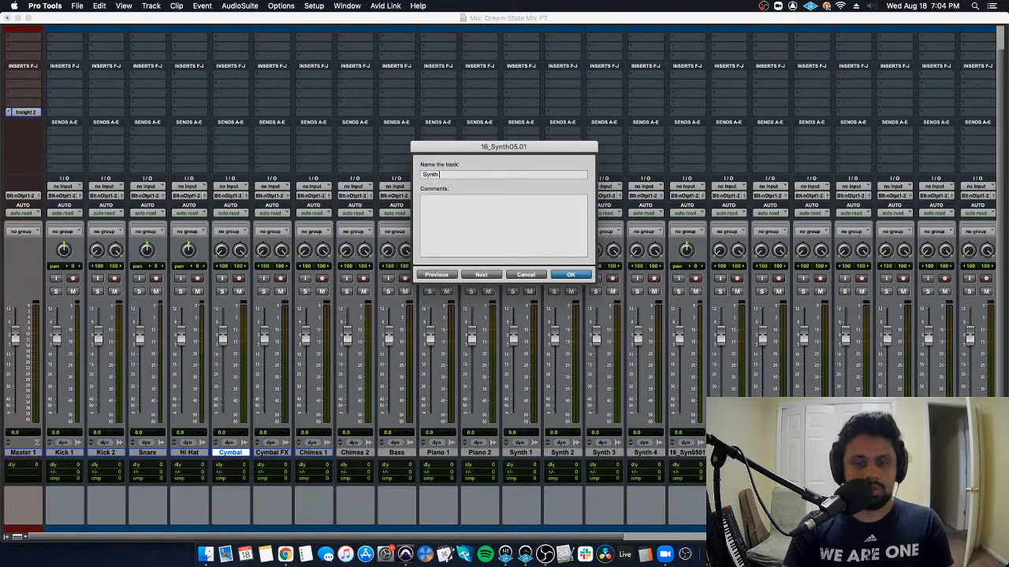
{"action": "key", "text": "super+Right"}
{"action": "type", "text": "Synth"}
{"action": "key", "text": "super+Right"}
Rename the track numbered 18 as Synth 7 and the 19_Synth08.01 track as Synth 8.
{"action": "type", "text": "Synth 7"}
{"action": "key", "text": "super+Right"}
{"action": "type", "text": "Sy"}
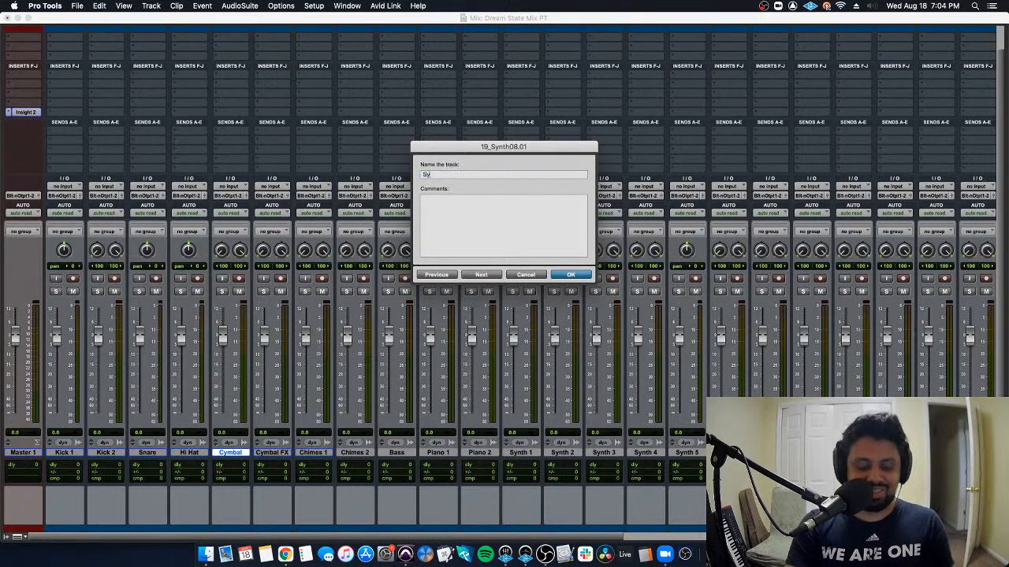
{"action": "type", "text": "nth 8"}
{"action": "key", "text": "super+Right"}
Rename the 20_Synth09.01 track as Synth 9 and the 21_Synth10.01 track as Synth 10.
{"action": "type", "text": "Synth"}
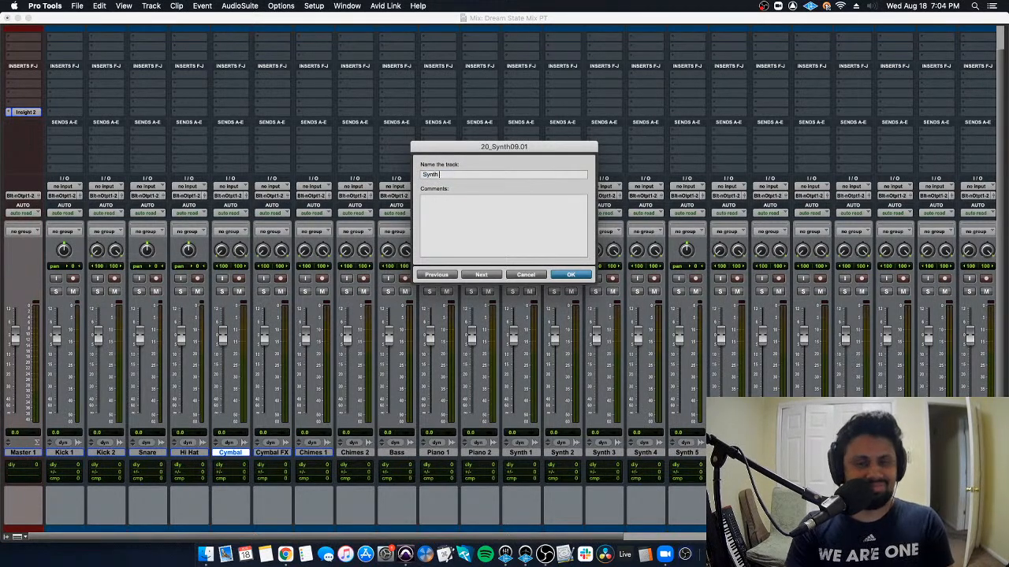
{"action": "type", "text": " 9"}
{"action": "key", "text": "super+Right"}
{"action": "type", "text": "Syn"}
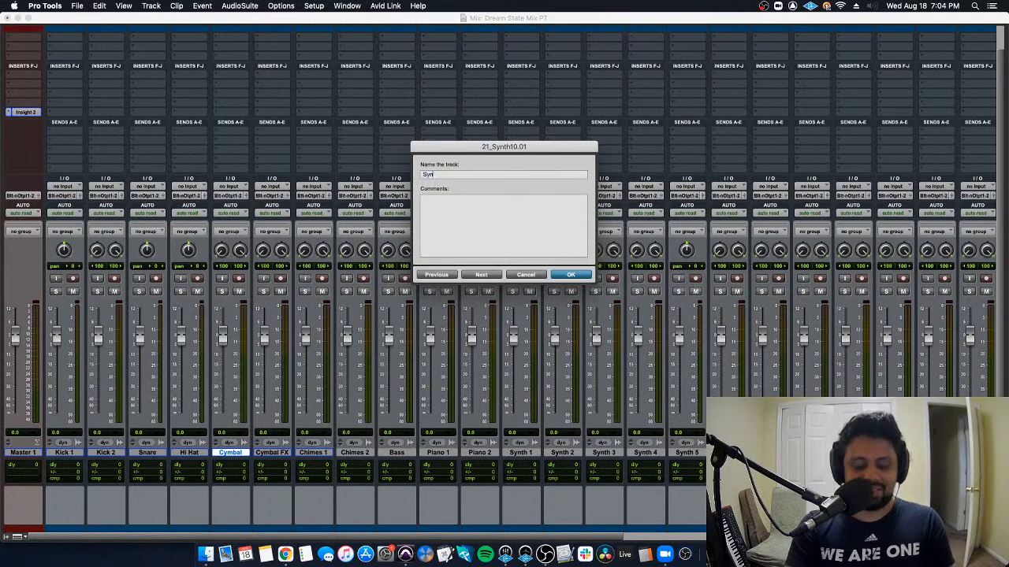
{"action": "type", "text": "th 10"}
{"action": "key", "text": "super+Right"}
Rename the 22_Synth11.01 track as Synth 11.
{"action": "type", "text": "S"}
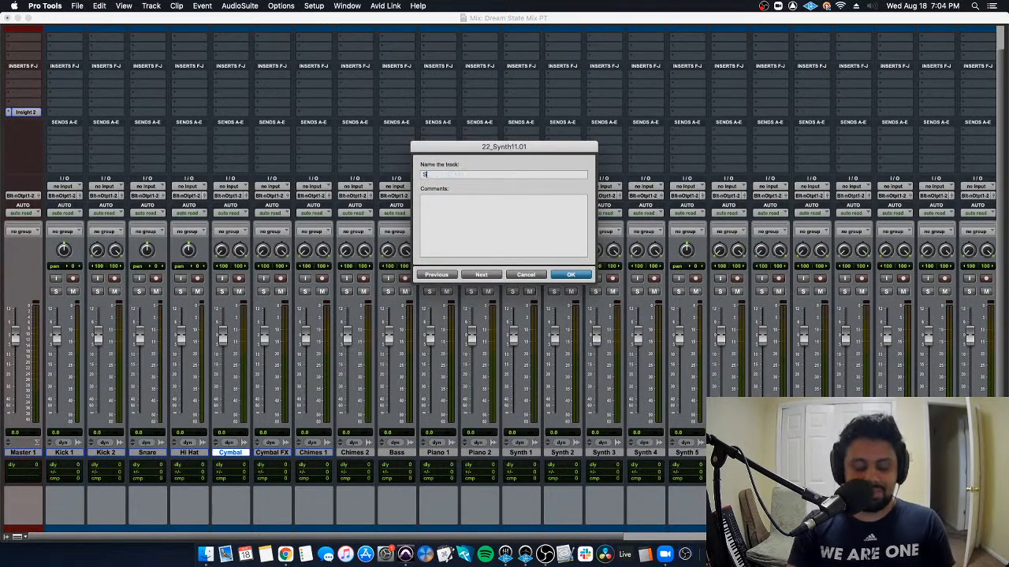
{"action": "type", "text": "ynth 1"}
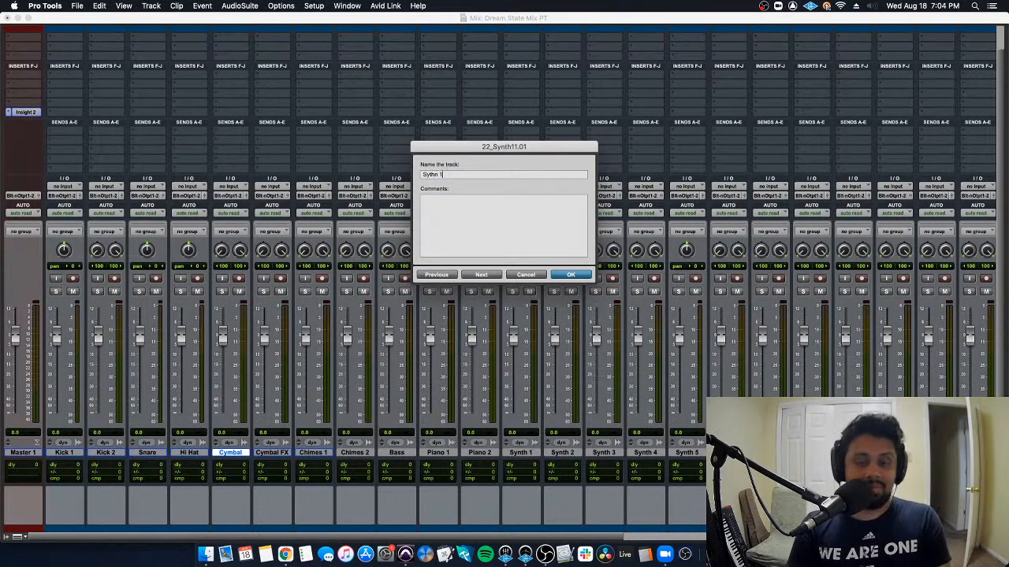
{"action": "key", "text": "BackSpace"}
{"action": "key", "text": "BackSpace"}
{"action": "key", "text": "BackSpace"}
{"action": "key", "text": "BackSpace"}
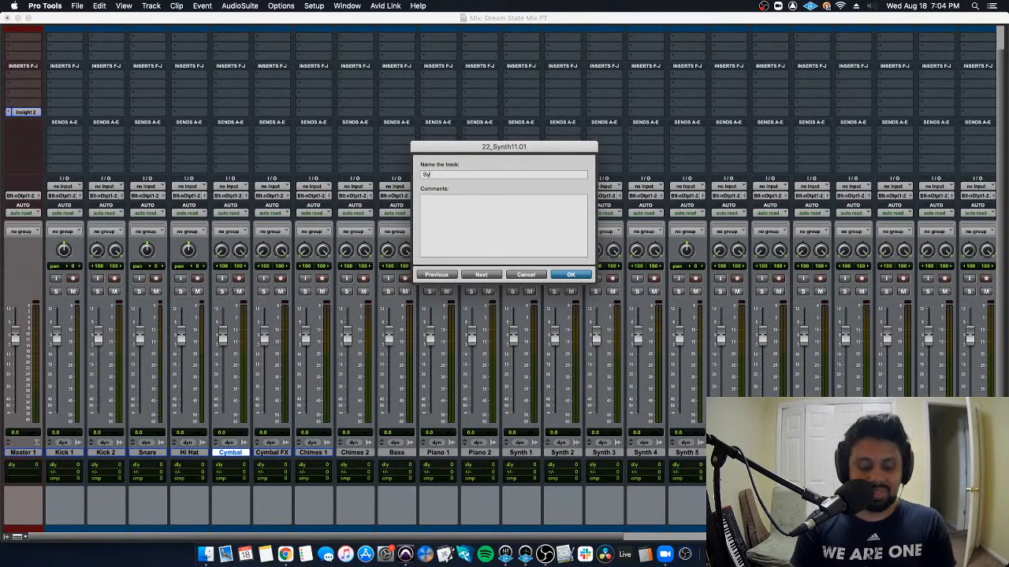
{"action": "type", "text": "th 11"}
{"action": "key", "text": "super+Right"}
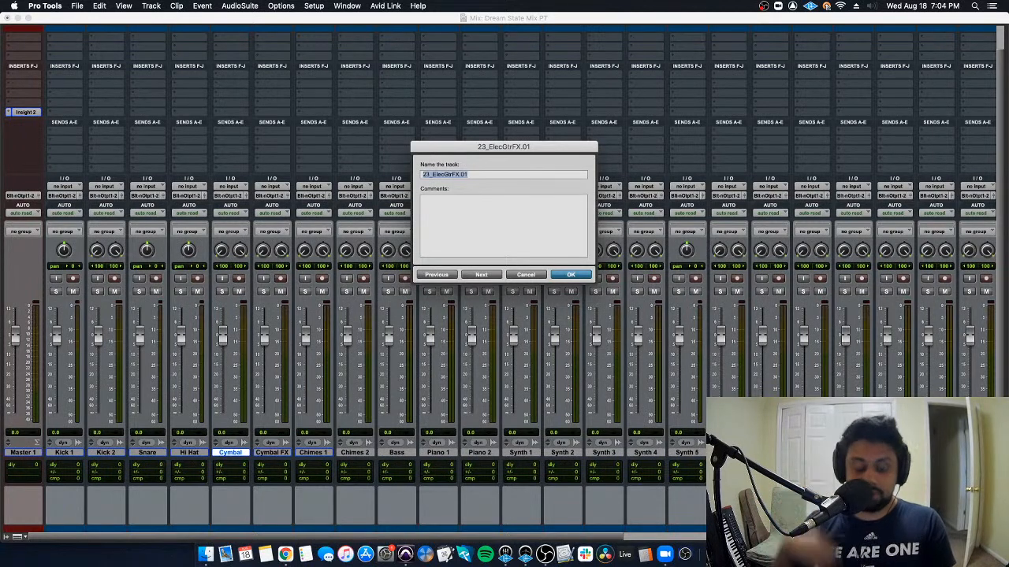
Rename the 23_ElecGtrFX.01 track as E Gtr FX and the first strings track as Strings 1.
{"action": "type", "text": "E Gtr FX"}
{"action": "key", "text": "super+Right"}
{"action": "type", "text": "Strings"}
{"action": "key", "text": "super+Right"}
Rename the 25_Strings2.01 track as Strings 2.
{"action": "type", "text": "Stri"}
{"action": "key", "text": "BackSpace"}
{"action": "key", "text": "BackSpace"}
{"action": "key", "text": "BackSpace"}
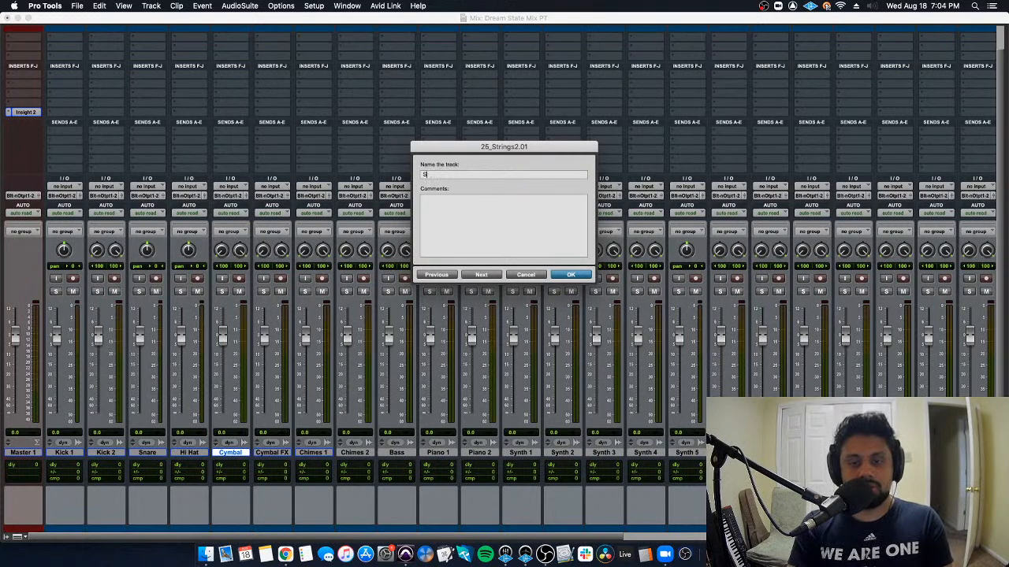
{"action": "type", "text": "trings 2"}
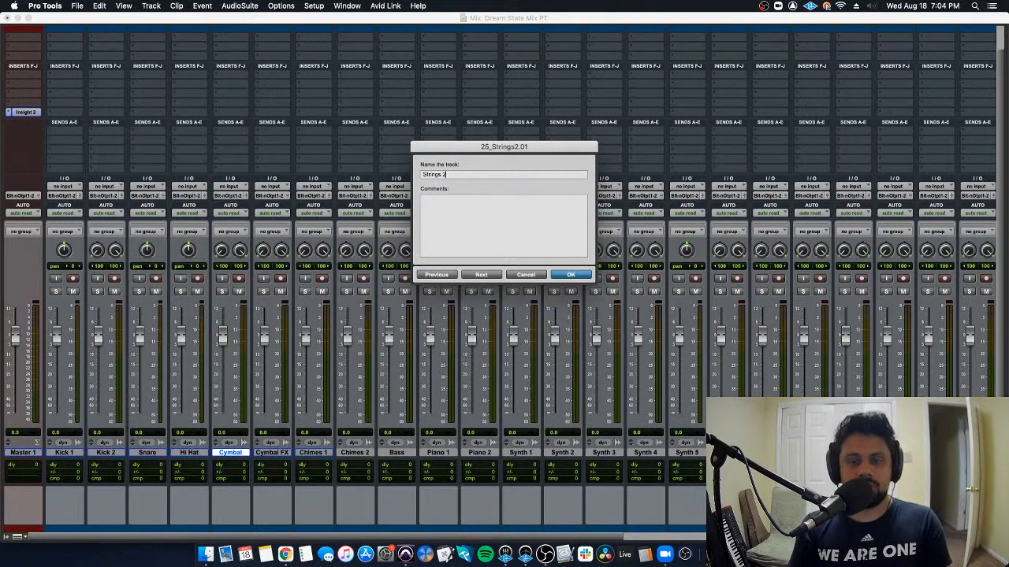
{"action": "key", "text": "super+Right"}
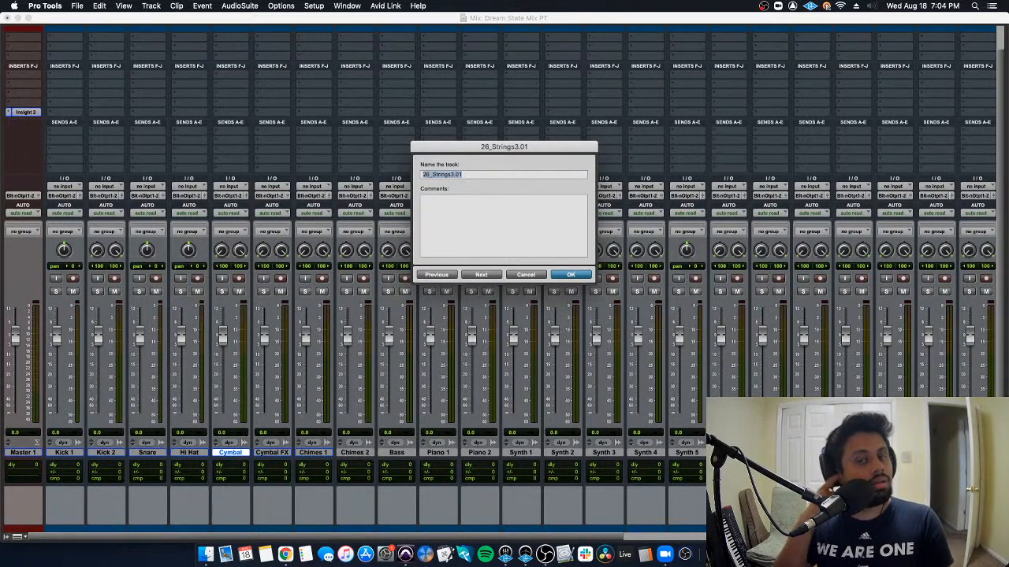
Rename the 26_Strings3.01 track as Strings 3 and the first lead vocal track as Lead Vox 1.
{"action": "type", "text": "Strings 4"}
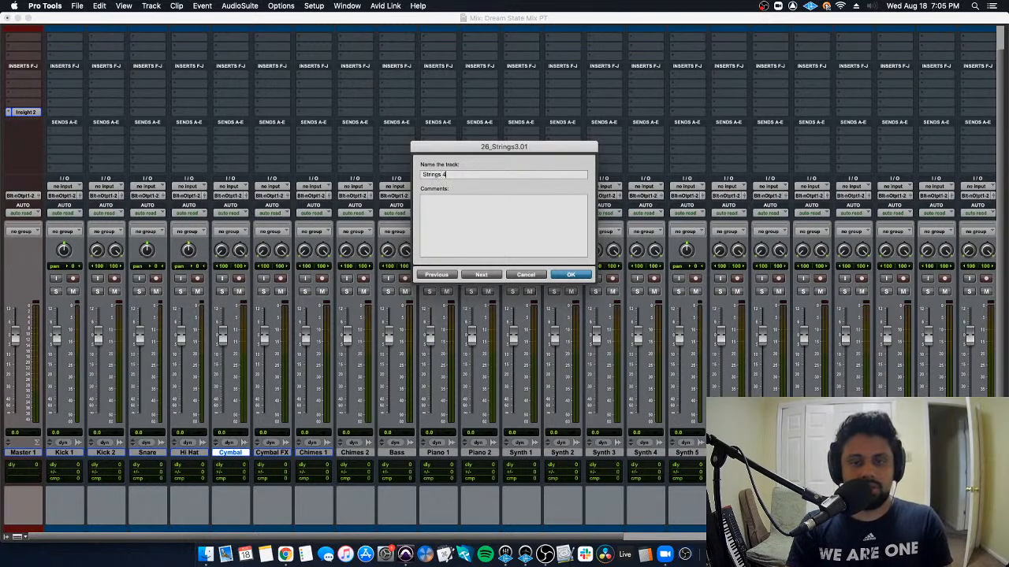
{"action": "key", "text": "BackSpace"}
{"action": "key", "text": "BackSpace"}
{"action": "key", "text": "super+Right"}
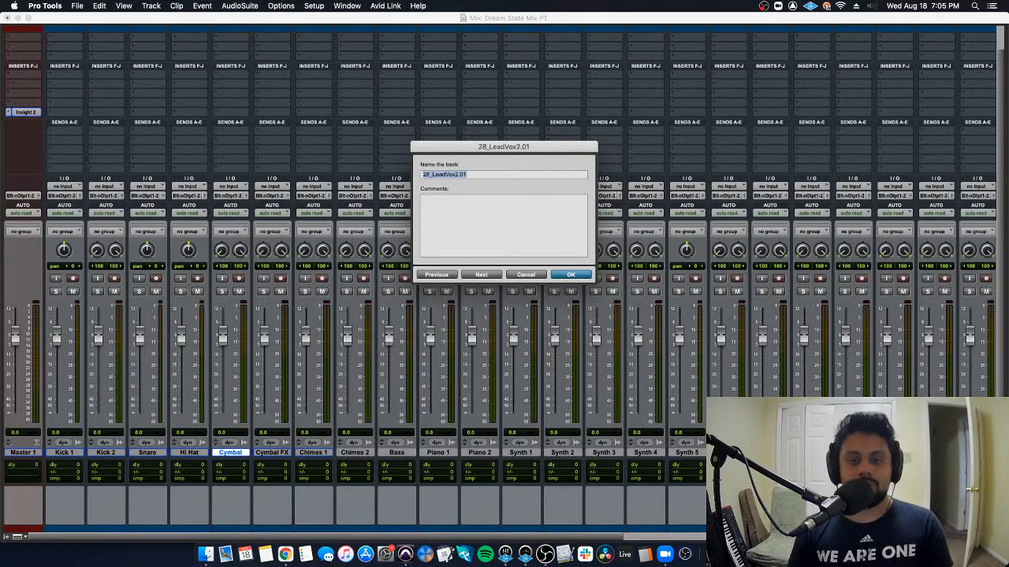
{"action": "type", "text": "Lead Vox"}
{"action": "key", "text": "super+Right"}
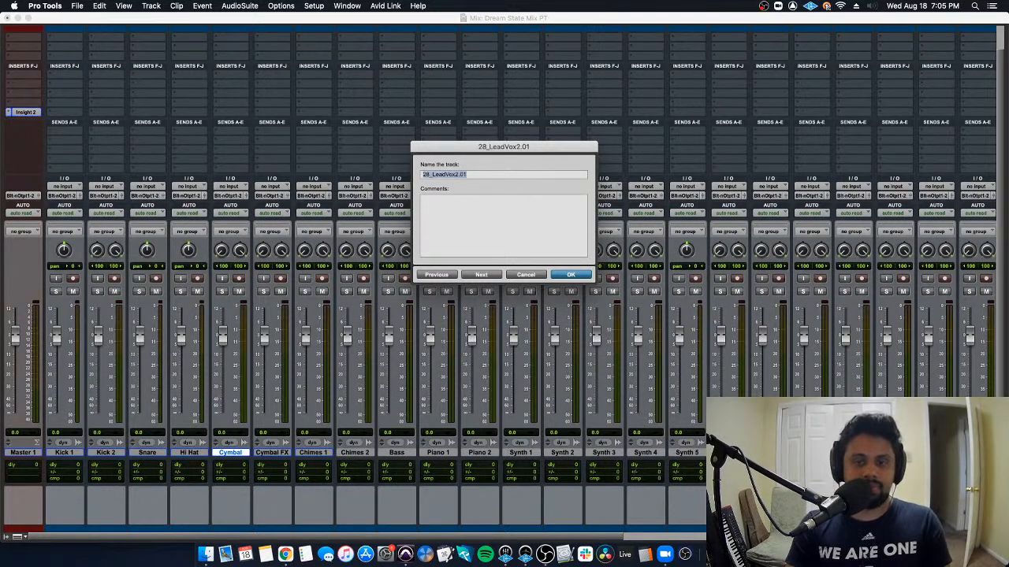
Rename the 28_LeadVox2.01 track as Lead Vox 2.
{"action": "key", "text": "Return"}
{"action": "scroll", "coordinate": [555, 484], "scroll_direction": "right", "scroll_amount": 10}
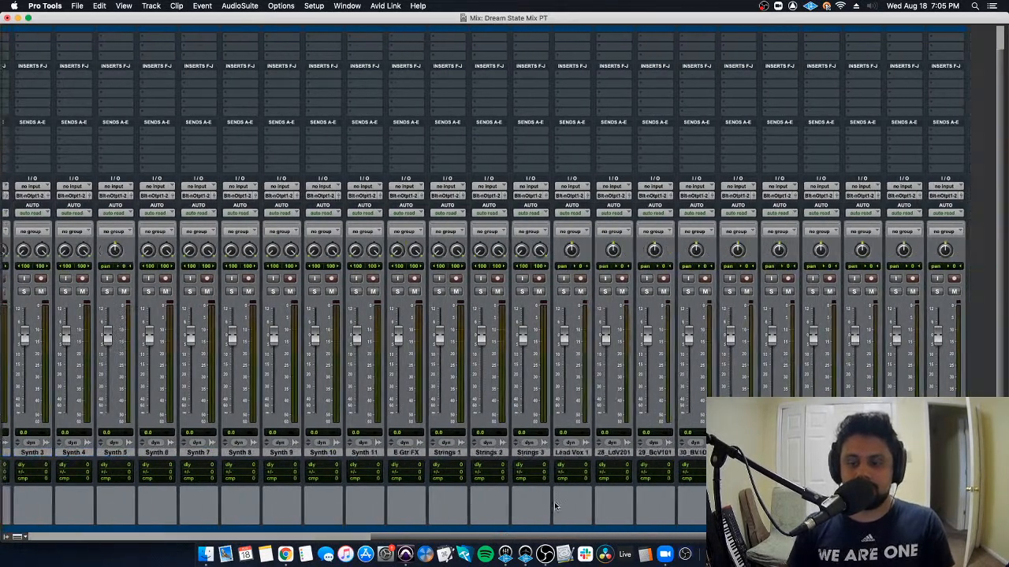
{"action": "double_click", "coordinate": [549, 454]}
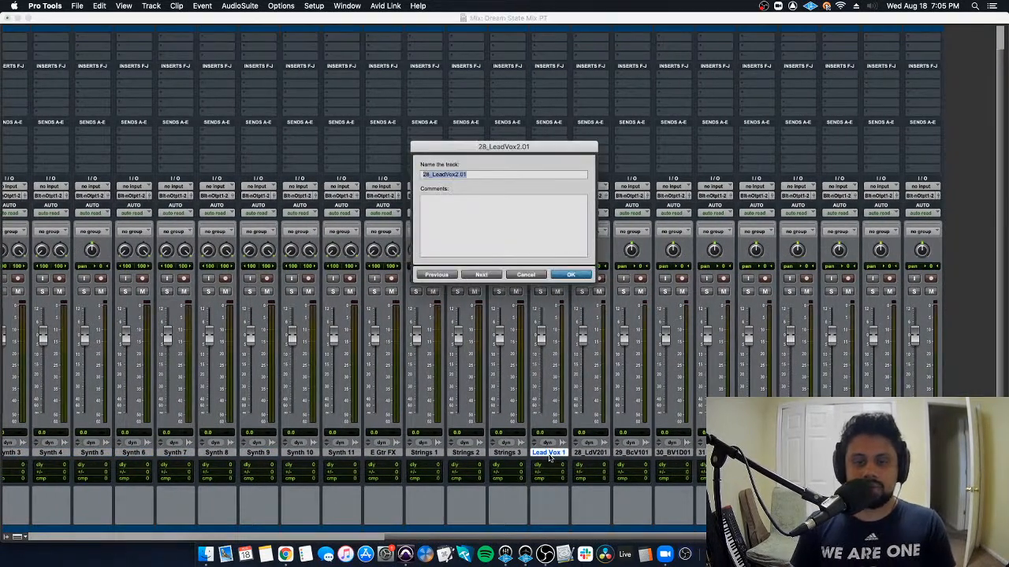
{"action": "type", "text": "Lead Vox"}
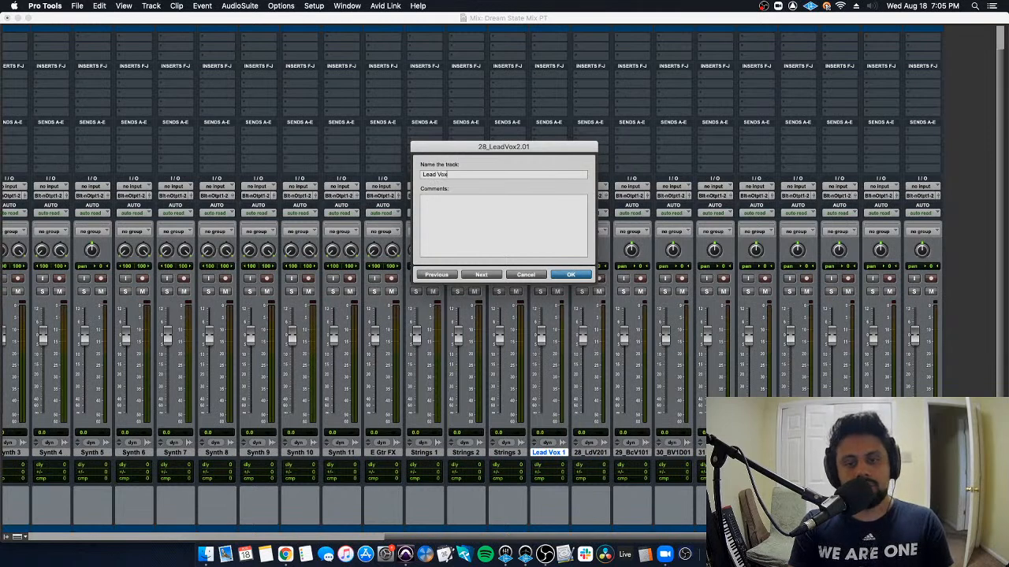
{"action": "type", "text": " 2"}
{"action": "key", "text": "super+Right"}
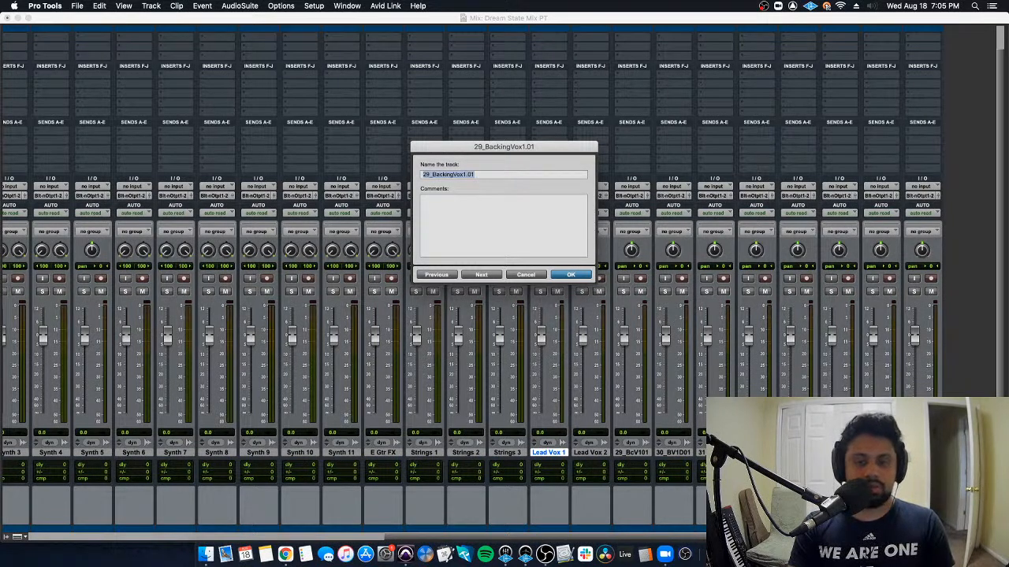
Rename the 29_BackingVox1.01 track as B Vox 1 and the 30_BackingVox1DT.01 track as B Vox 1 DT.
{"action": "type", "text": "B Vox 1"}
{"action": "key", "text": "super+Right"}
{"action": "type", "text": "B"}
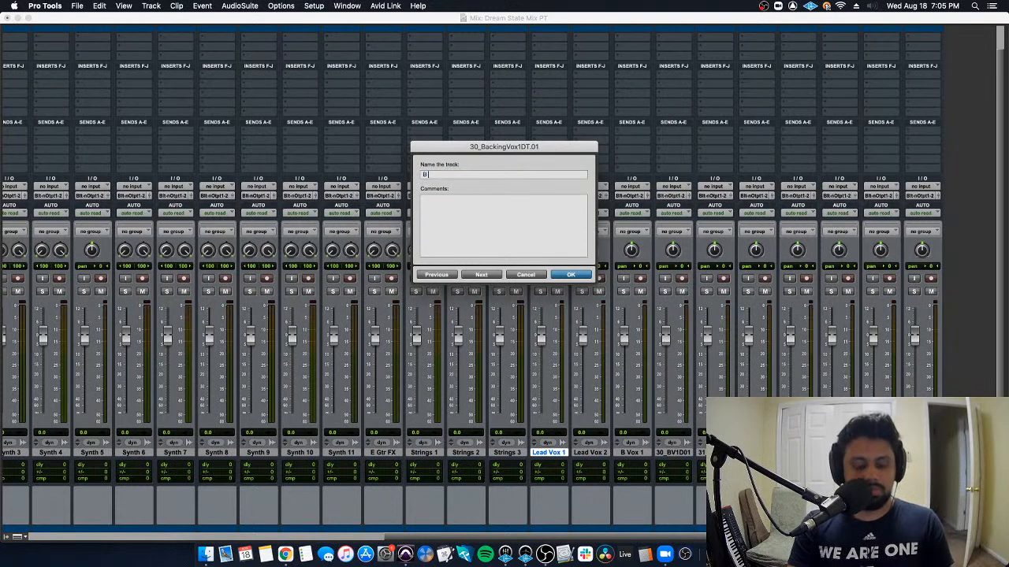
{"action": "type", "text": " Vox 1 DT"}
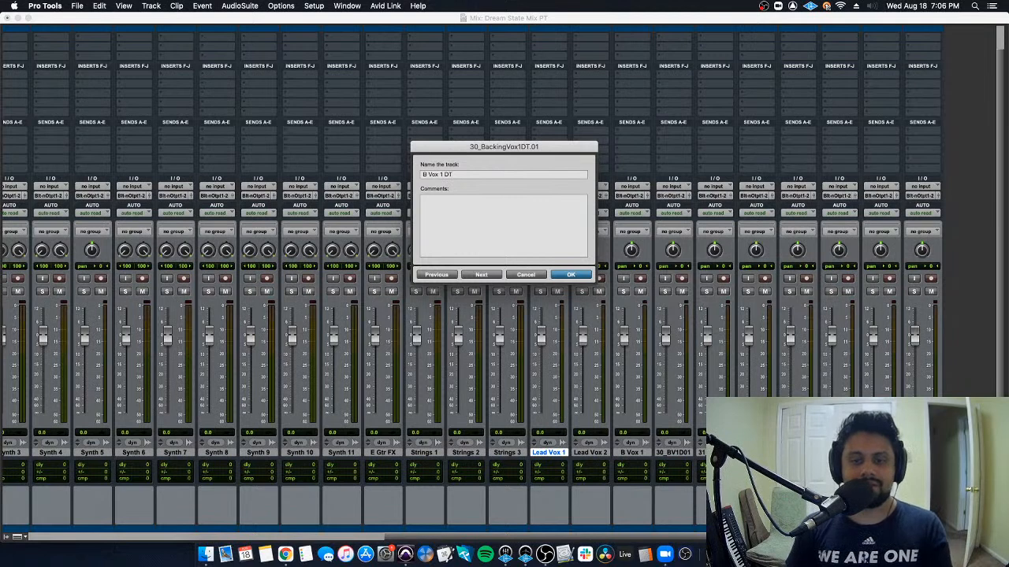
{"action": "key", "text": "super+Right"}
Rename the 31_BackingVox2.01 track as B Vox 2 and the 32_BackingVox2DT.01 track as B Vox 2 DT.
{"action": "type", "text": "V Vox"}
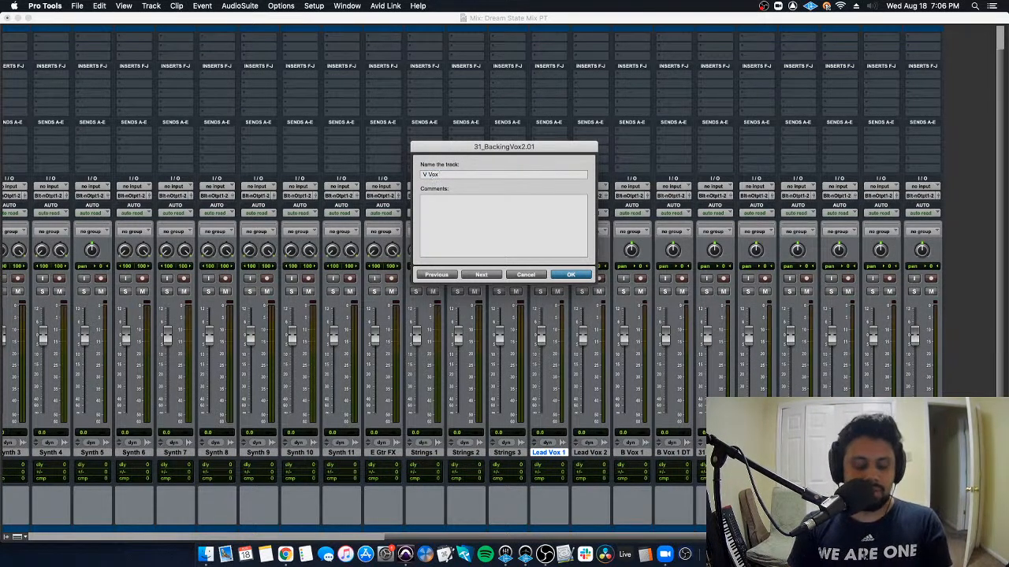
{"action": "type", "text": "B"}
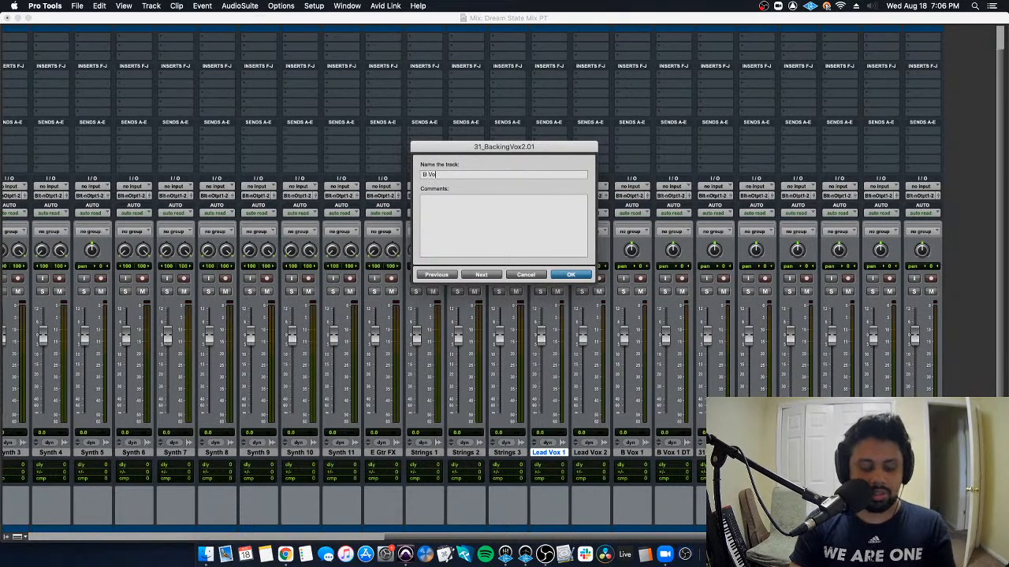
{"action": "key", "text": "super+Right"}
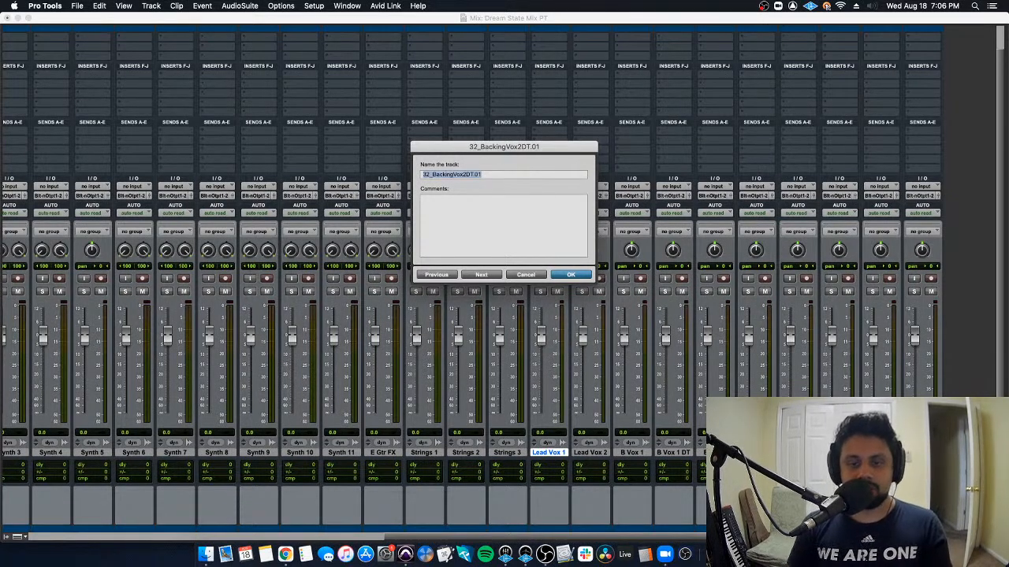
{"action": "type", "text": "B Vox 2 DT"}
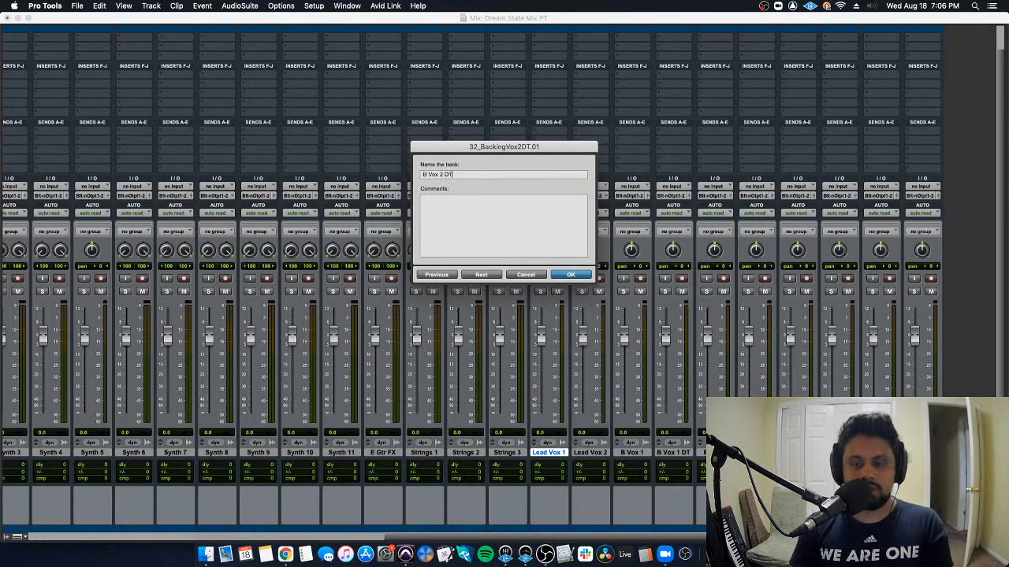
{"action": "key", "text": "super+Right"}
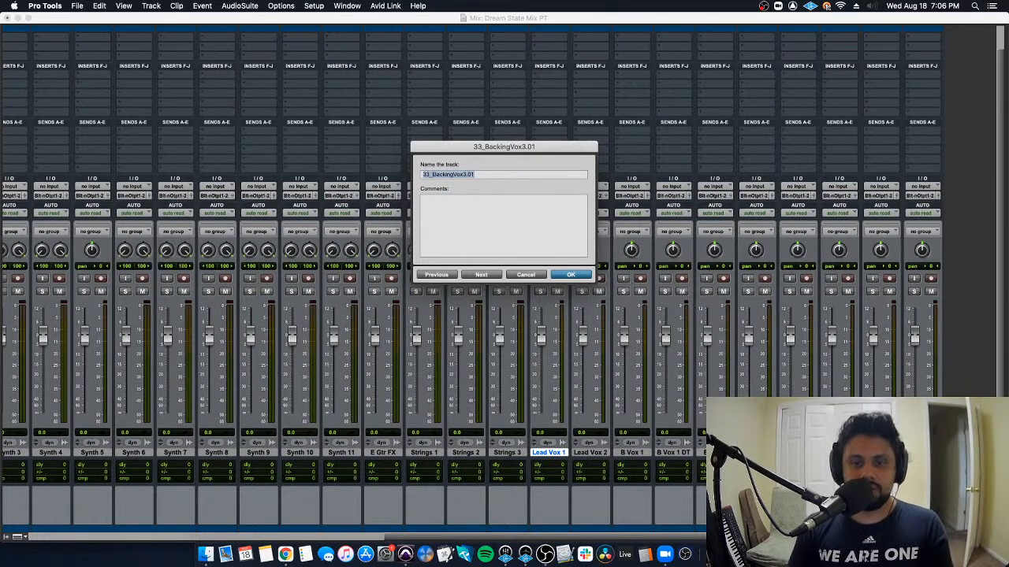
Rename the 33_BackingVox3.01 track as B Vox 3 and the 34_BackingVox3DT.01 track as B Vox 3 DT.
{"action": "type", "text": "B Vox 3"}
{"action": "key", "text": "super+Right"}
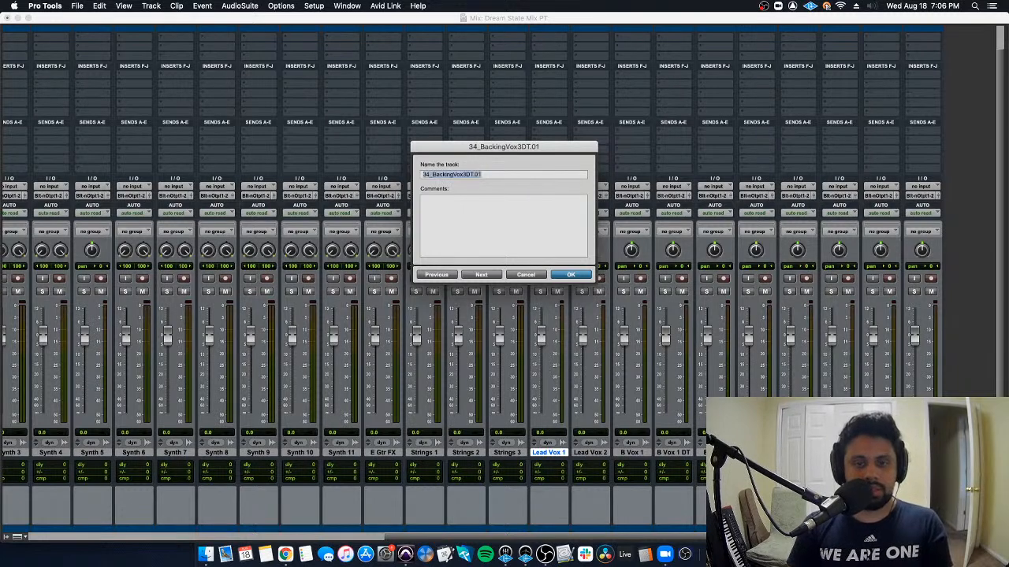
{"action": "type", "text": "B Vox"}
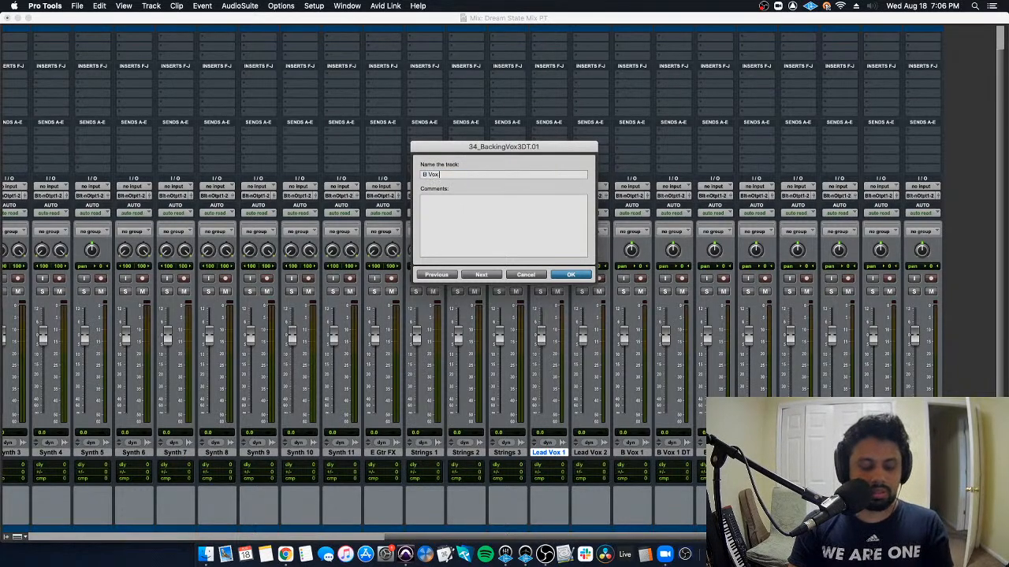
{"action": "type", "text": " 3 DT"}
{"action": "key", "text": "super+Right"}
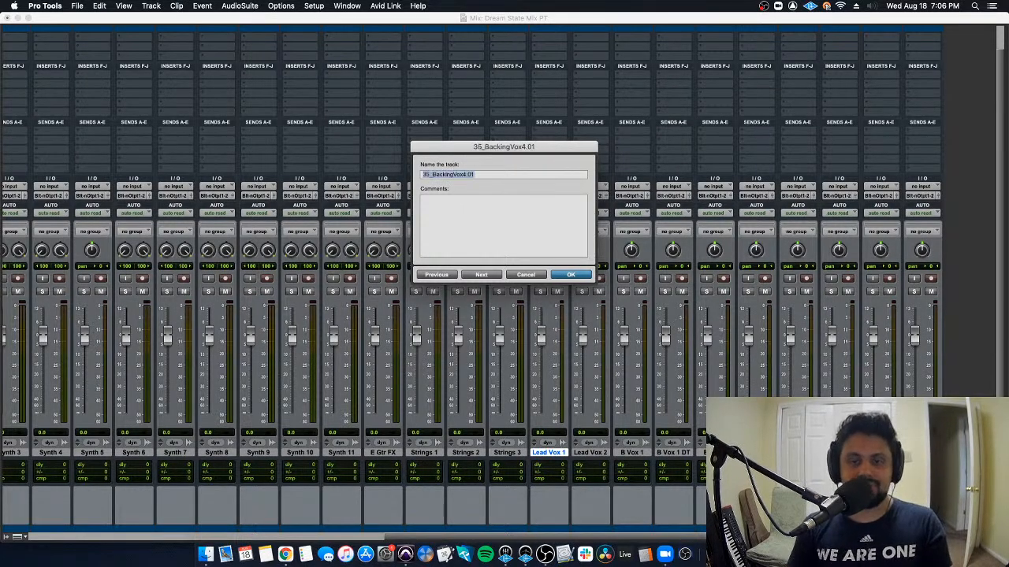
Rename the 35_BackingVox4.01 track as B Vox 4 and the 36_BackingVox4DT.01 track as B Vox 4 DT.
{"action": "type", "text": "B Vox 4"}
{"action": "key", "text": "super+Right"}
{"action": "type", "text": "B"}
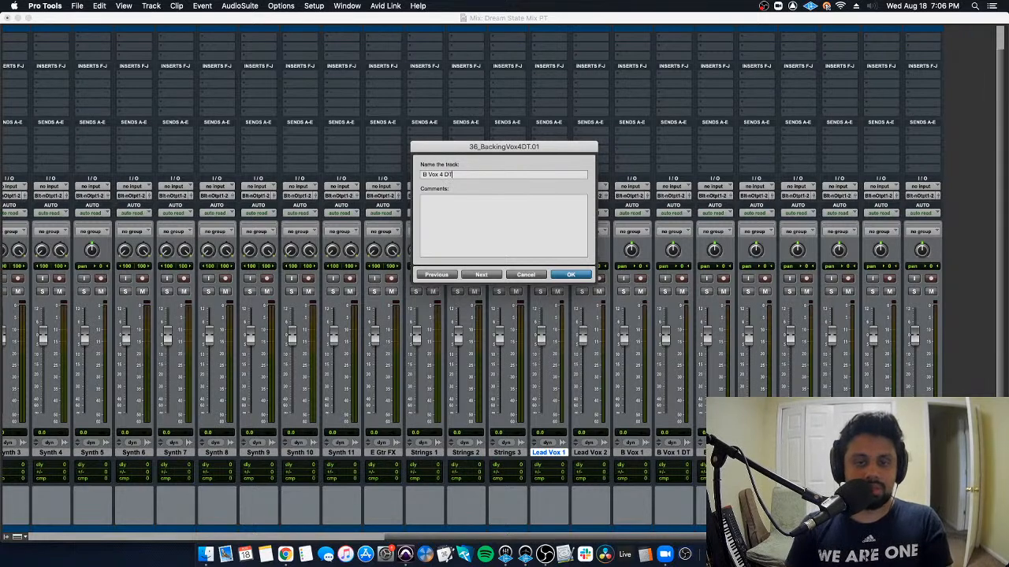
{"action": "key", "text": "super+Right"}
{"action": "key", "text": "Return"}
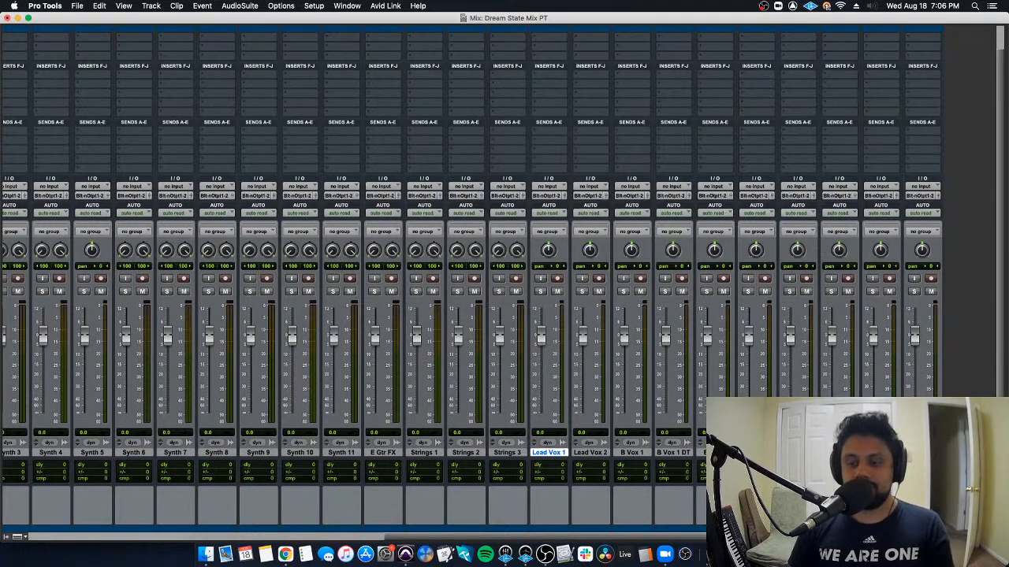
Review the renamed tracks, then solo Synth 1 in the Edit window and play it from about bar 3.
{"action": "scroll", "coordinate": [347, 466], "scroll_direction": "left", "scroll_amount": 10}
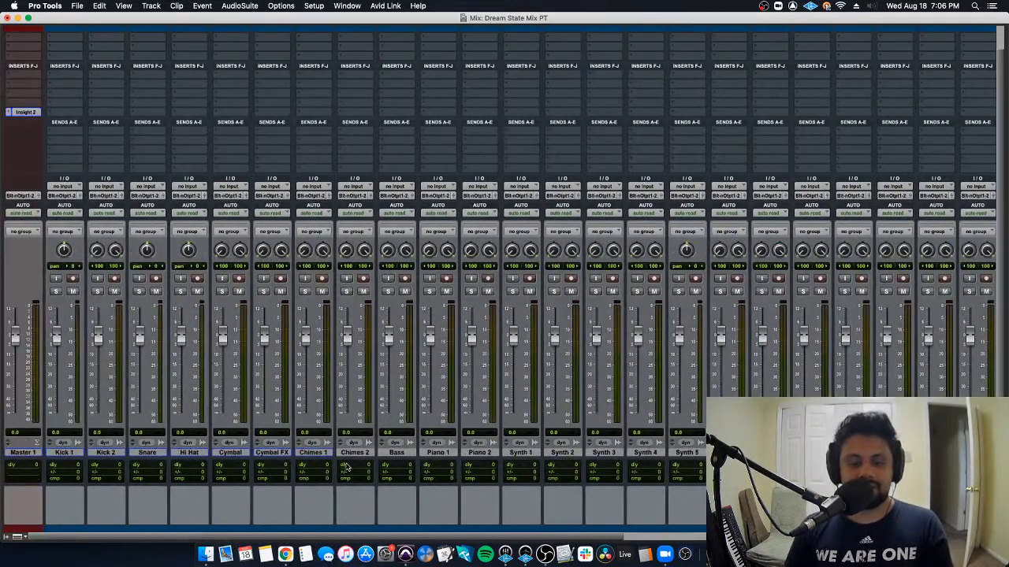
{"action": "scroll", "coordinate": [248, 455], "scroll_direction": "right", "scroll_amount": 10}
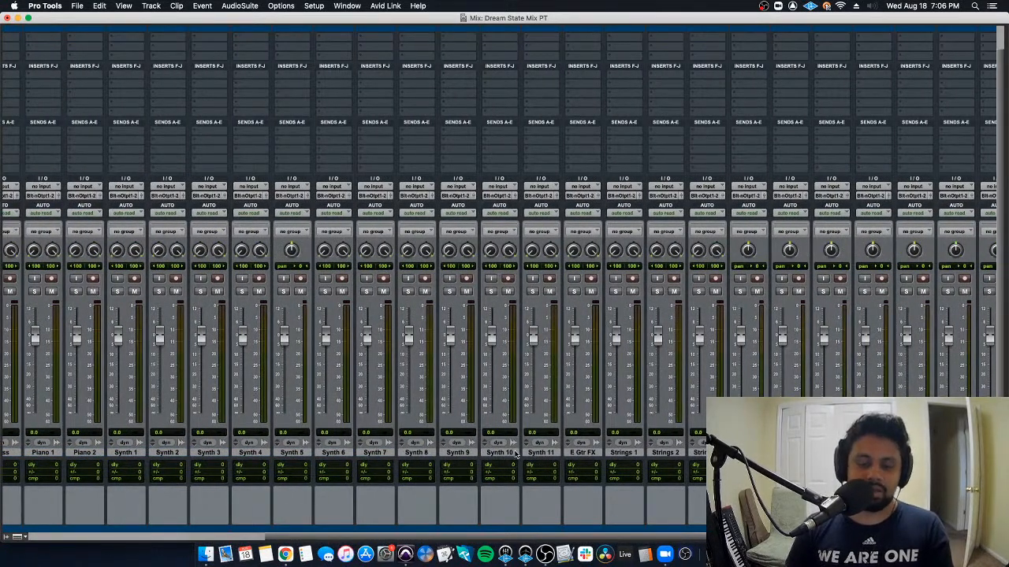
{"action": "key", "text": "super+equal"}
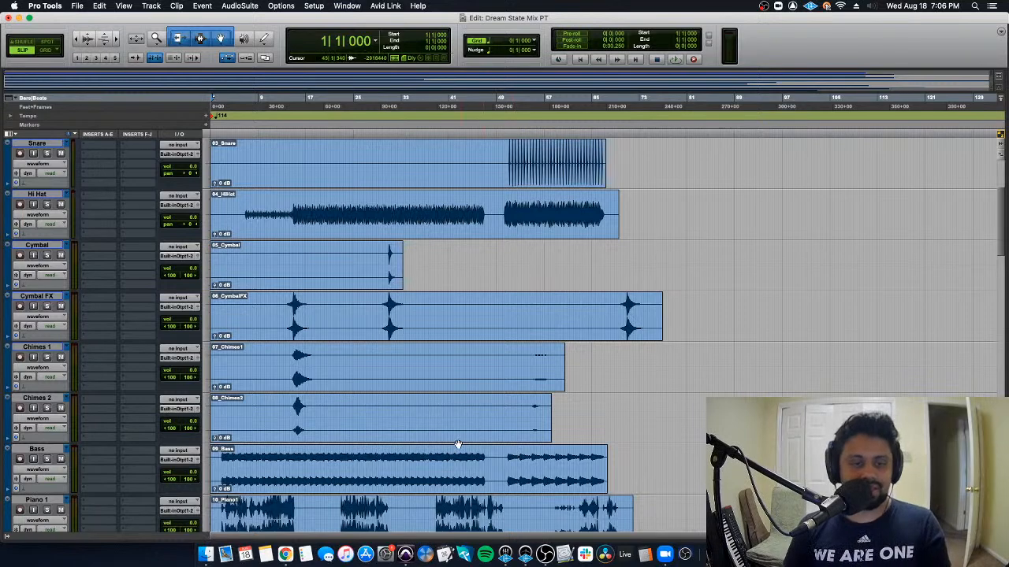
{"action": "scroll", "coordinate": [439, 438], "scroll_direction": "down", "scroll_amount": 5}
{"action": "scroll", "coordinate": [325, 399], "scroll_direction": "down", "scroll_amount": 4}
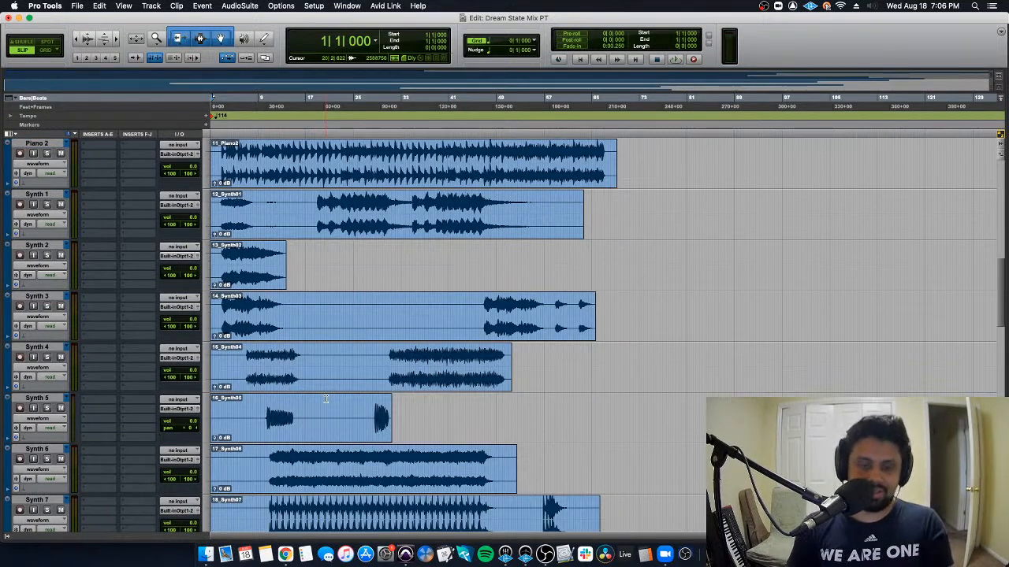
{"action": "key", "text": "super+bracketright"}
{"action": "key", "text": "super+bracketright"}
{"action": "left_click", "coordinate": [46, 204]}
{"action": "left_click", "coordinate": [258, 203]}
{"action": "key", "text": "space"}
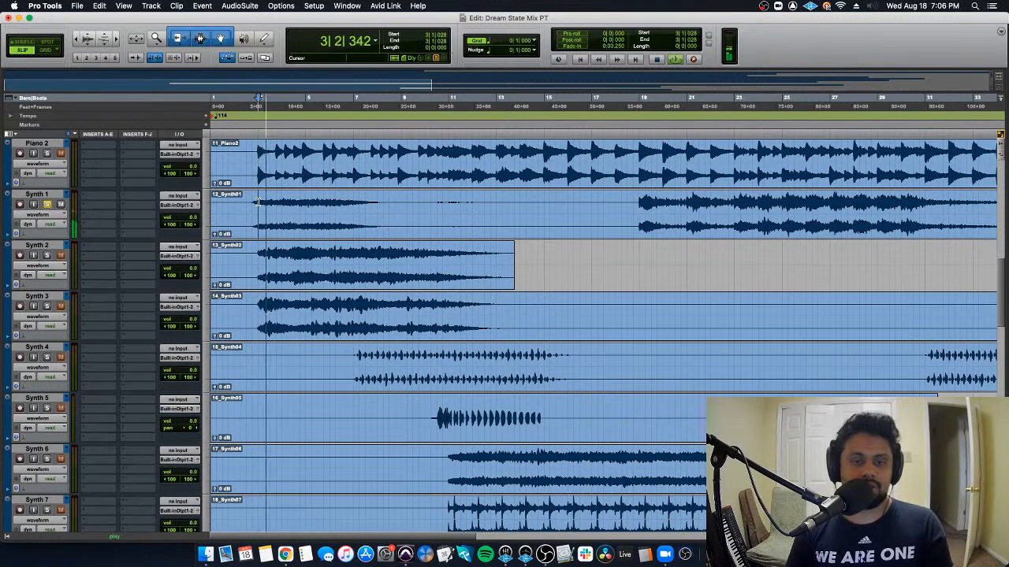
{"action": "key", "text": "space"}
Lower the Master 1 fader to about -5.7 dB and play the soloed Synth 1 again.
{"action": "key", "text": "super+equal"}
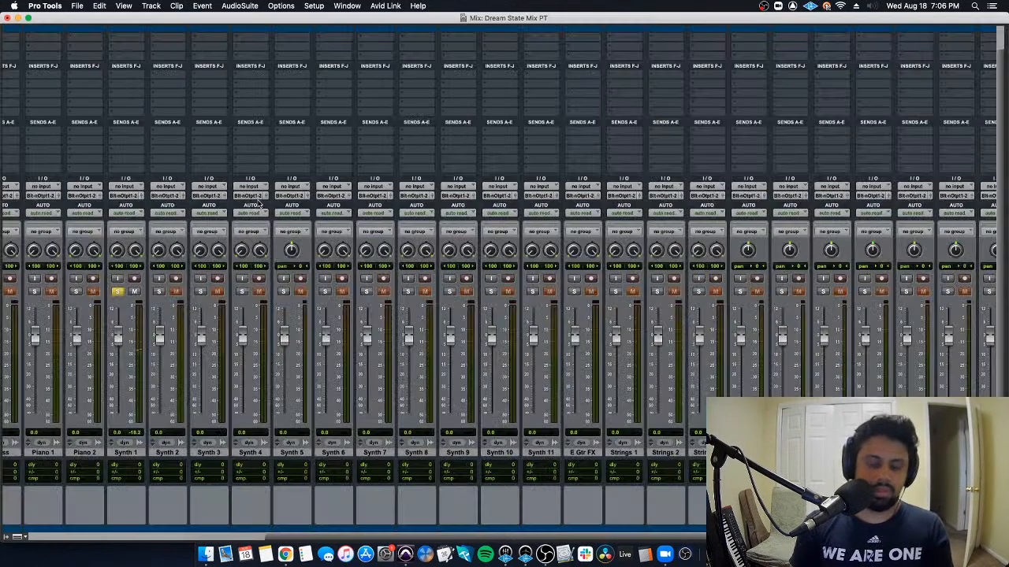
{"action": "scroll", "coordinate": [259, 258], "scroll_direction": "left", "scroll_amount": 10}
{"action": "left_click_drag", "start_coordinate": [15, 338], "coordinate": [13, 348]}
{"action": "key", "text": "super+equal"}
{"action": "key", "text": "space"}
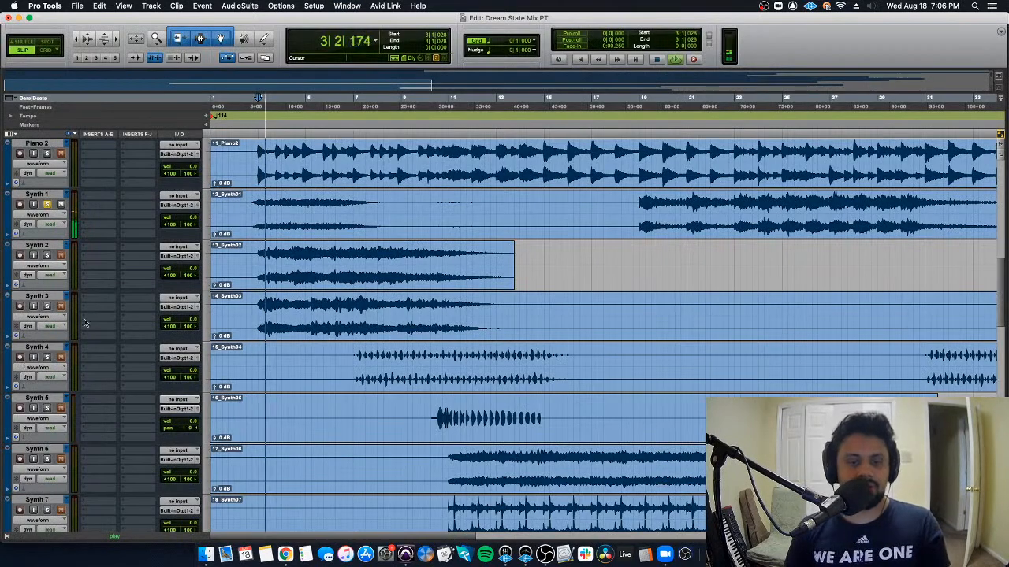
Audition Synth 3 through Synth 7 by soloing them one after another during playback.
{"action": "left_click", "coordinate": [47, 306]}
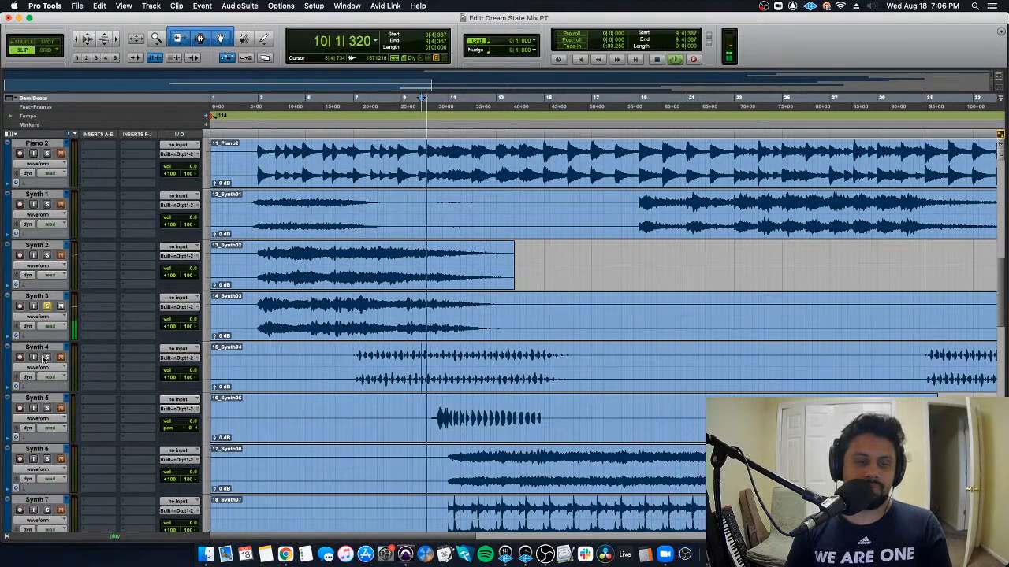
{"action": "left_click", "coordinate": [46, 358]}
{"action": "left_click", "coordinate": [46, 408]}
{"action": "scroll", "coordinate": [218, 396], "scroll_direction": "down", "scroll_amount": 3}
{"action": "left_click", "coordinate": [47, 306]}
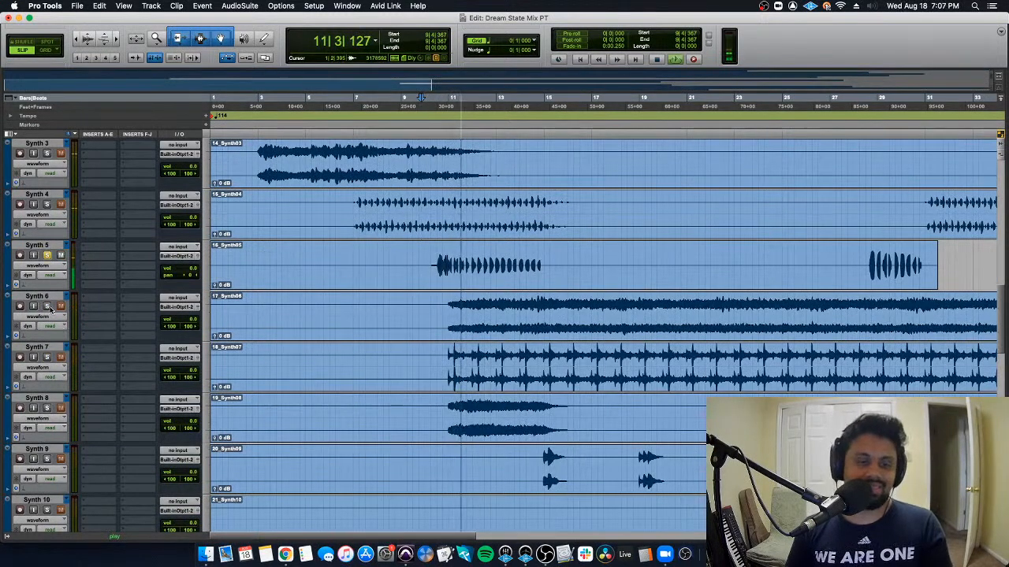
{"action": "left_click", "coordinate": [46, 357]}
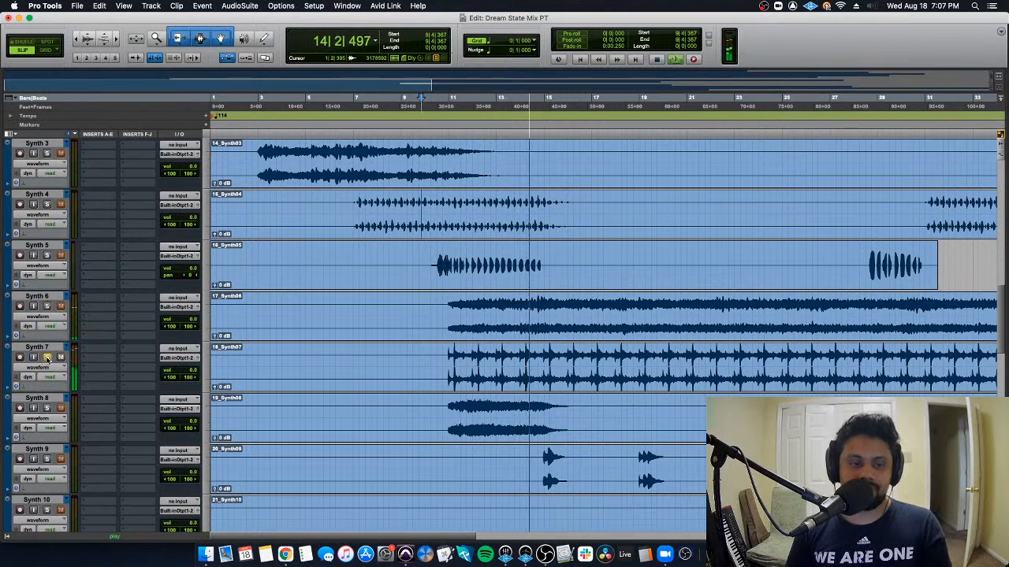
Solo the Synth 9 track and play it from its first sound around bar 15.
{"action": "key", "text": "super+bracketleft"}
{"action": "key", "text": "space"}
{"action": "left_click", "coordinate": [47, 459]}
{"action": "left_click", "coordinate": [384, 457]}
{"action": "key", "text": "space"}
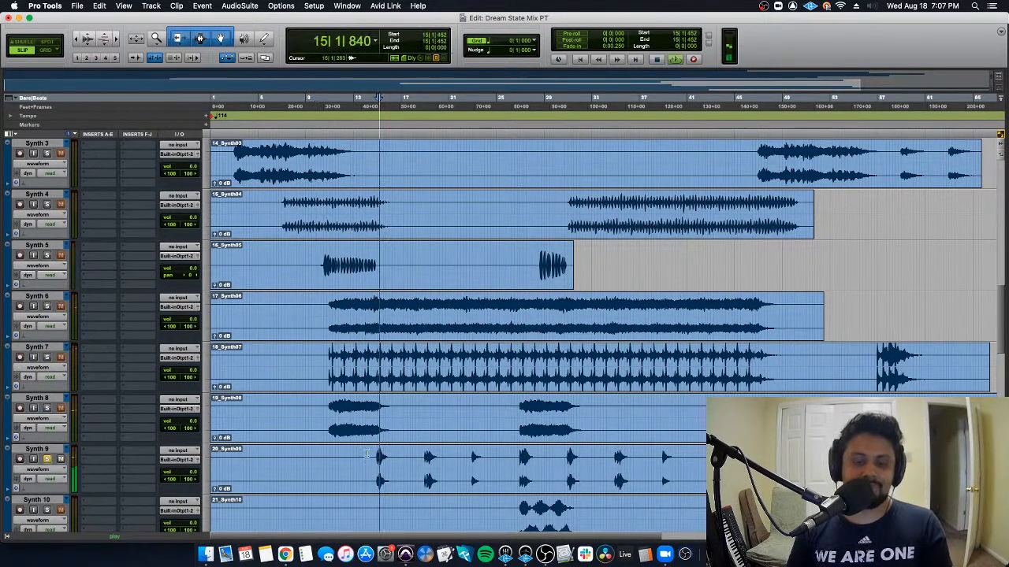
Solo the Synth 10 track, play its first section from around bar 27, and stop playback.
{"action": "scroll", "coordinate": [383, 457], "scroll_direction": "down", "scroll_amount": 3}
{"action": "key", "text": "space"}
{"action": "left_click", "coordinate": [519, 358]}
{"action": "left_click", "coordinate": [529, 359]}
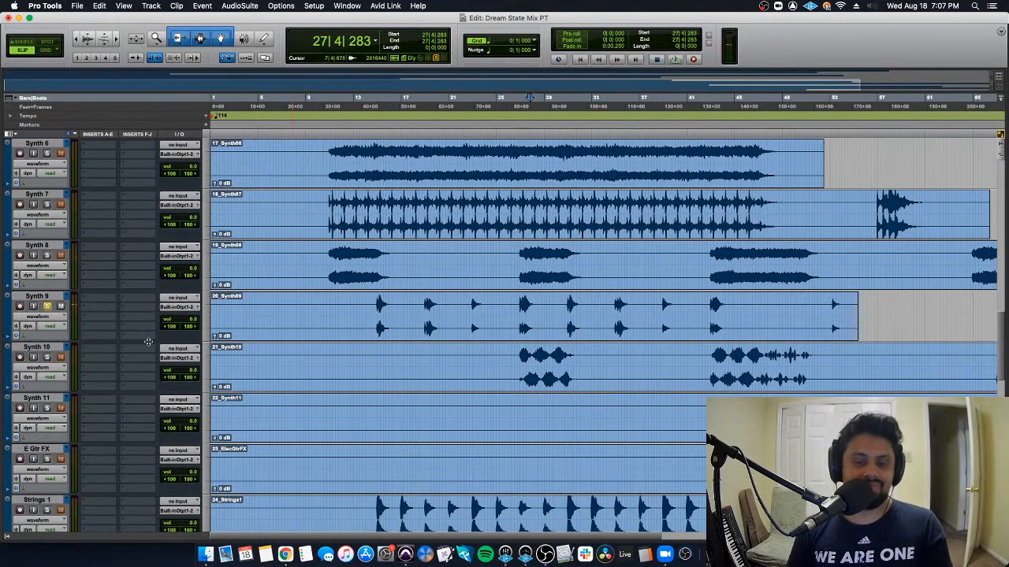
{"action": "left_click", "coordinate": [47, 358]}
{"action": "key", "text": "space"}
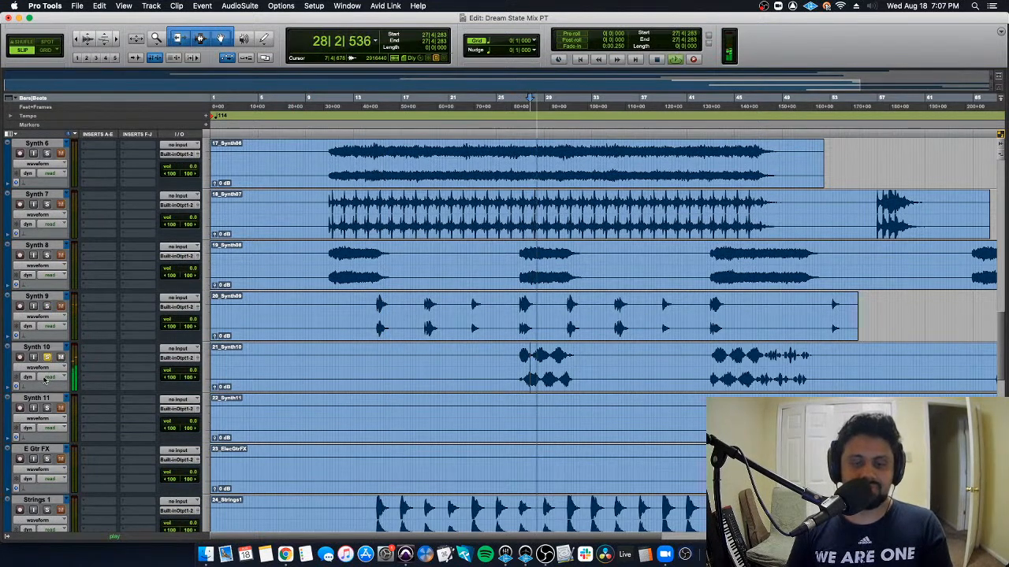
{"action": "key", "text": "space"}
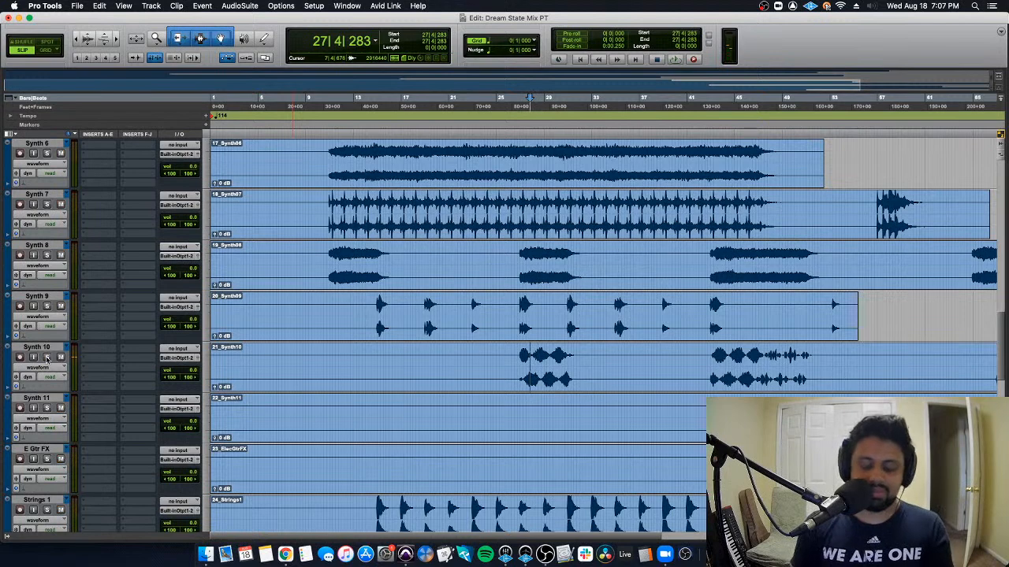
Use the Color Palette to colour the drum and percussion tracks from Kick 1 through Chimes 2 dark brown.
{"action": "key", "text": "super+equal"}
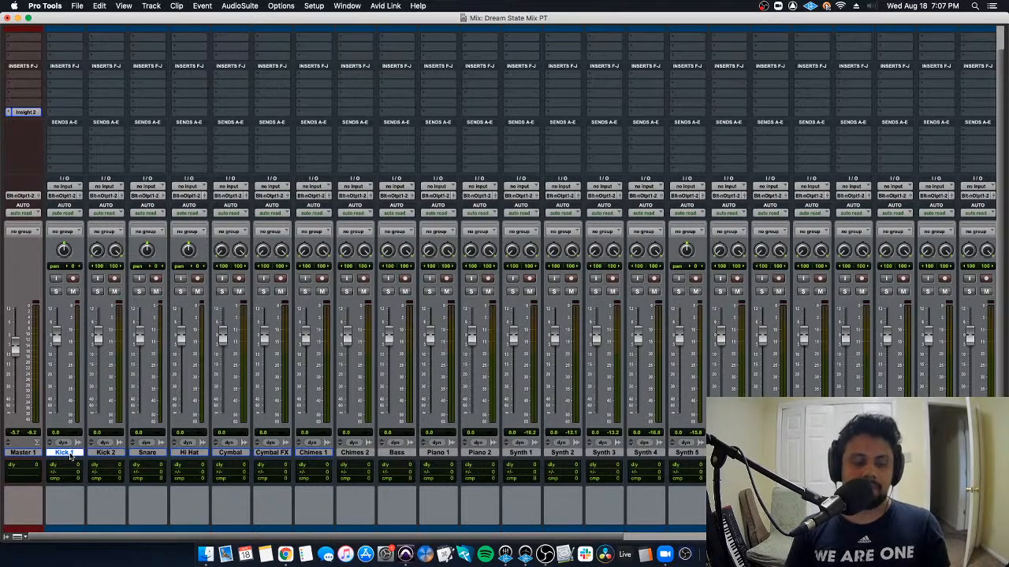
{"action": "left_click_drag", "start_coordinate": [106, 457], "coordinate": [351, 457]}
{"action": "left_click", "coordinate": [349, 4]}
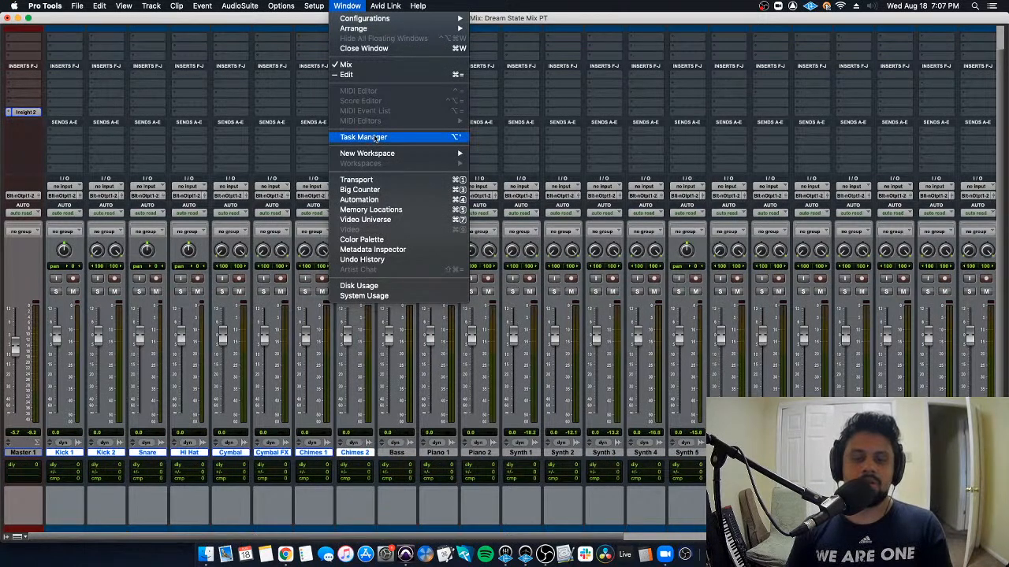
{"action": "left_click", "coordinate": [400, 238]}
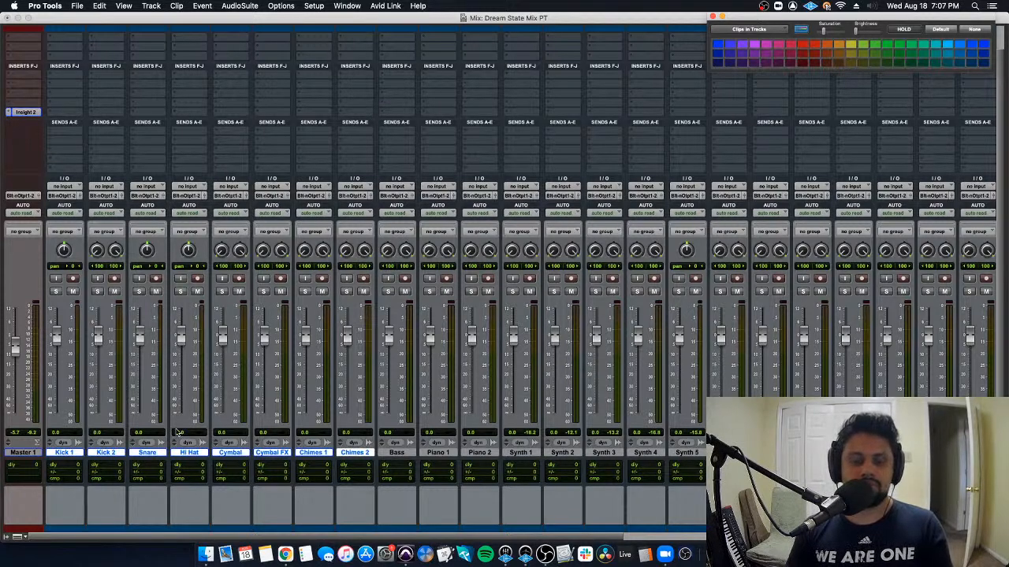
{"action": "left_click_drag", "start_coordinate": [75, 456], "coordinate": [355, 456]}
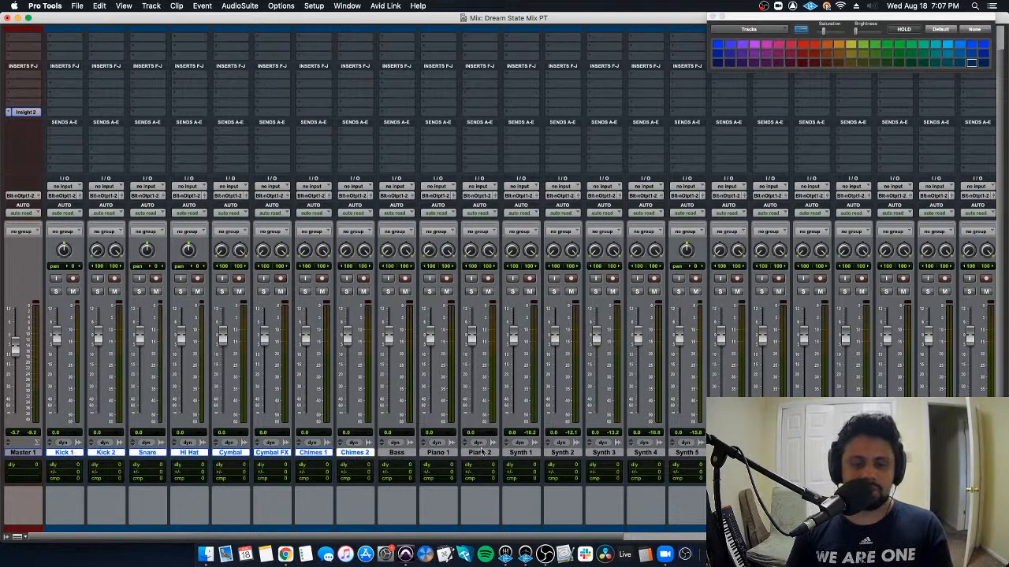
{"action": "left_click", "coordinate": [838, 63]}
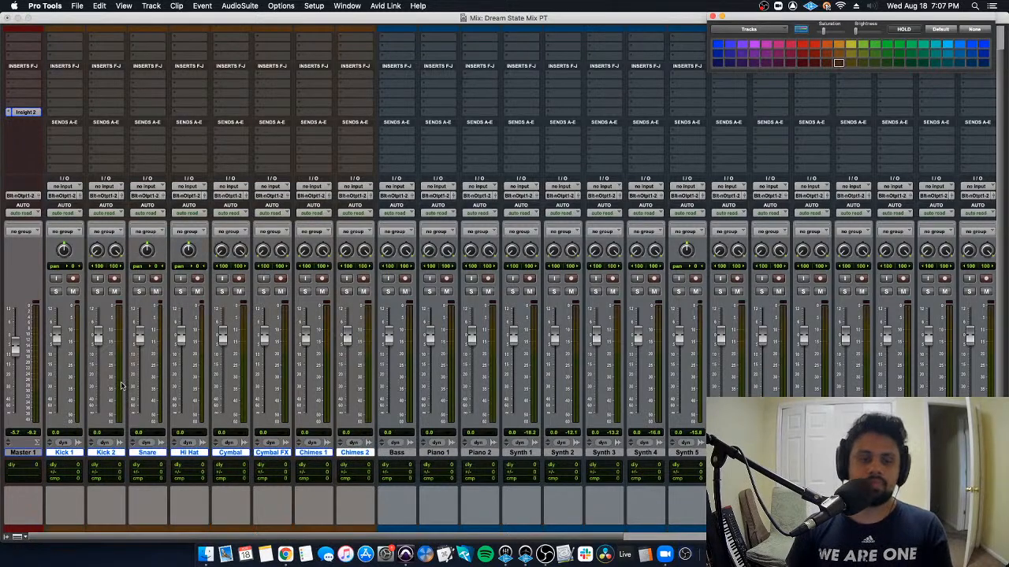
Colour the Bass track orange-brown and the Piano 1 and Piano 2 tracks bright yellow.
{"action": "left_click", "coordinate": [396, 452]}
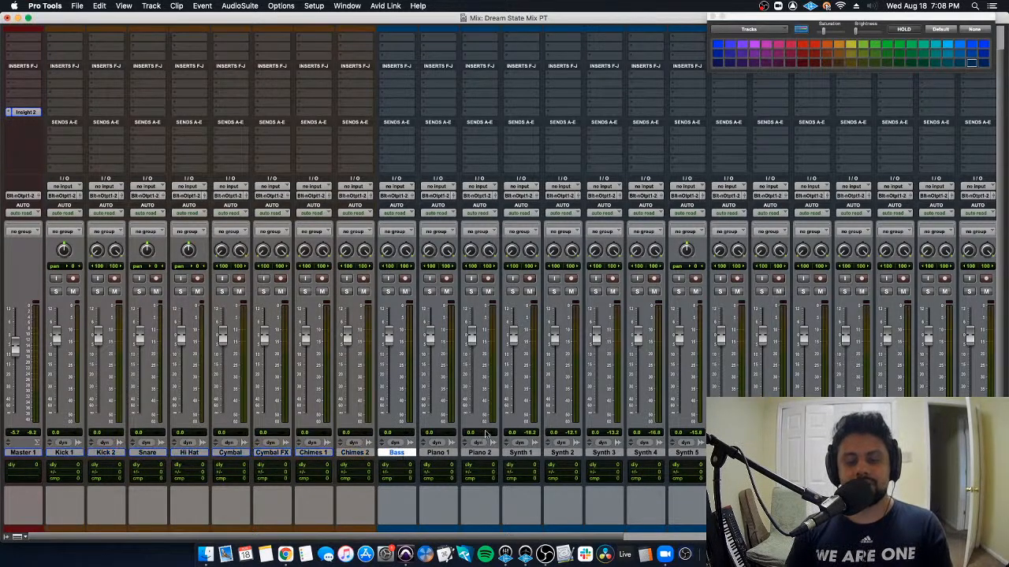
{"action": "left_click", "coordinate": [838, 54]}
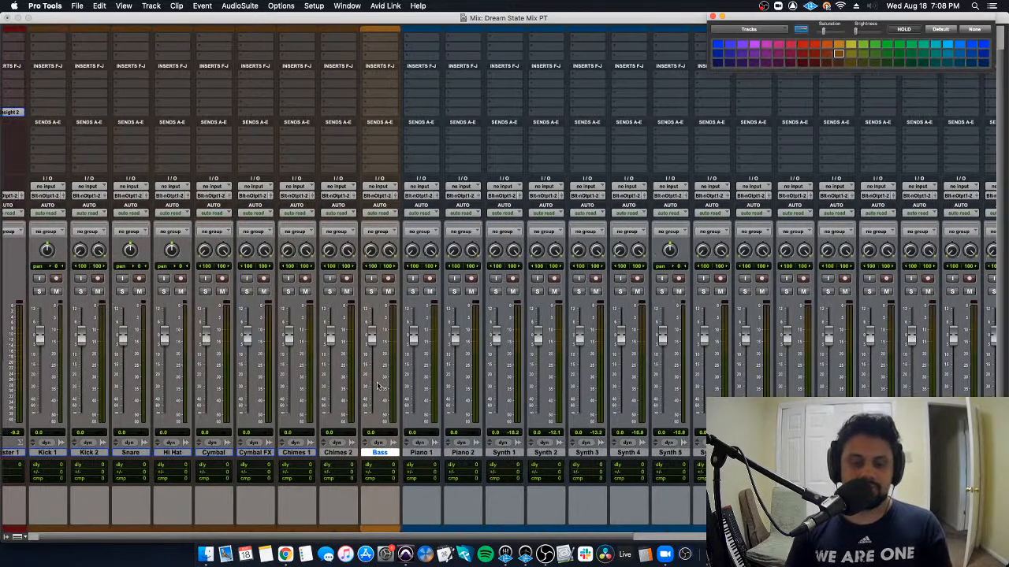
{"action": "scroll", "coordinate": [377, 386], "scroll_direction": "right", "scroll_amount": 1}
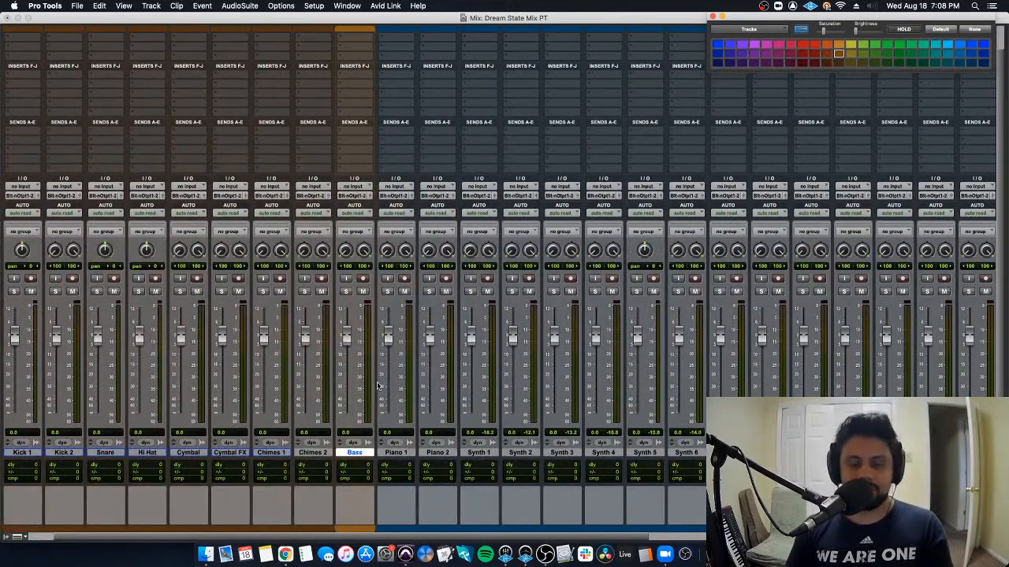
{"action": "left_click", "coordinate": [406, 455]}
{"action": "left_click", "coordinate": [446, 455], "text": "shift"}
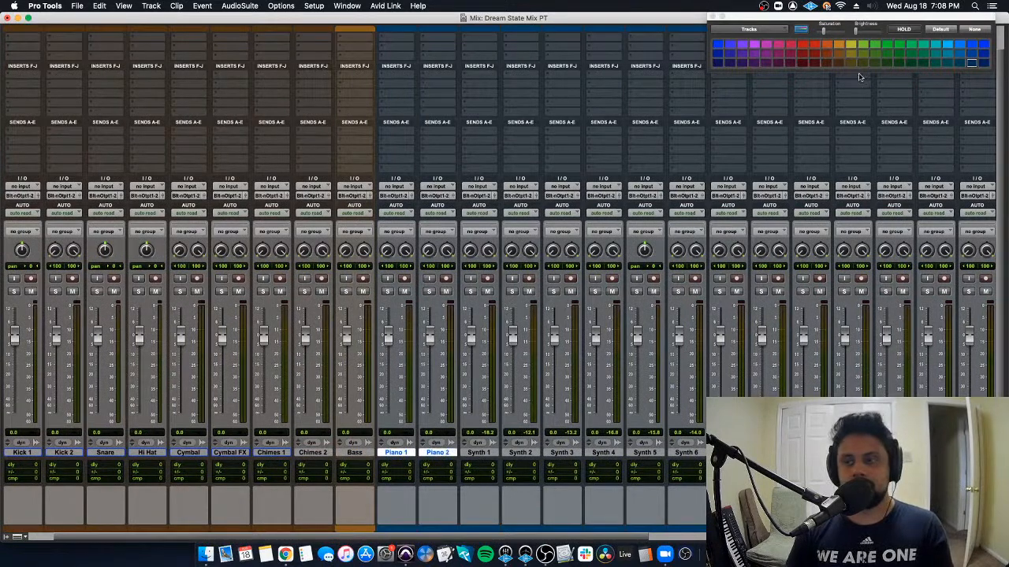
{"action": "left_click", "coordinate": [851, 45]}
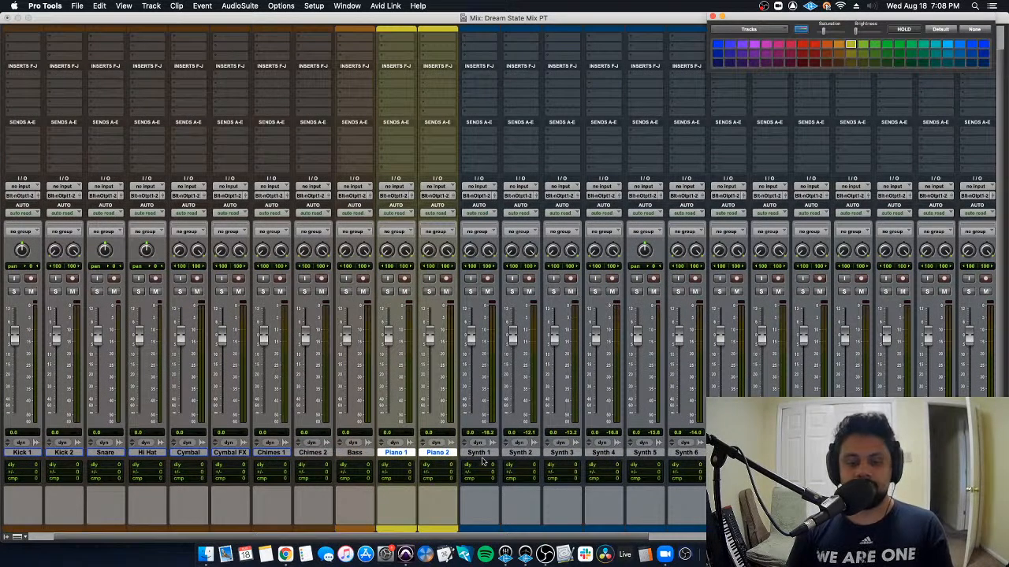
Colour all the synth tracks from Synth 1 through Synth 11 bright purple.
{"action": "left_click", "coordinate": [484, 455]}
{"action": "scroll", "coordinate": [486, 458], "scroll_direction": "right", "scroll_amount": 1}
{"action": "scroll", "coordinate": [485, 459], "scroll_direction": "right", "scroll_amount": 3}
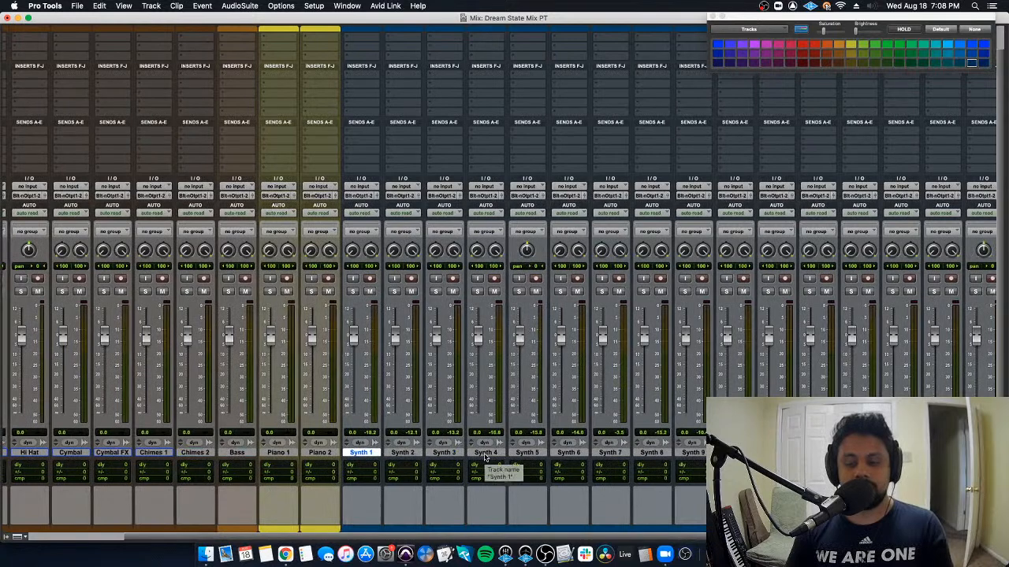
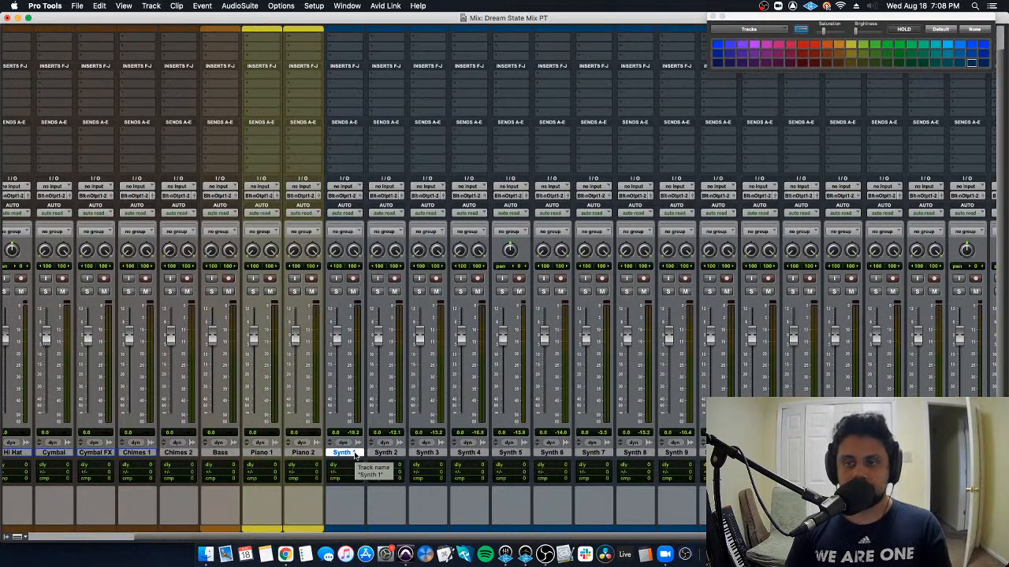
{"action": "left_click_drag", "start_coordinate": [394, 457], "coordinate": [470, 456]}
{"action": "left_click", "coordinate": [293, 456]}
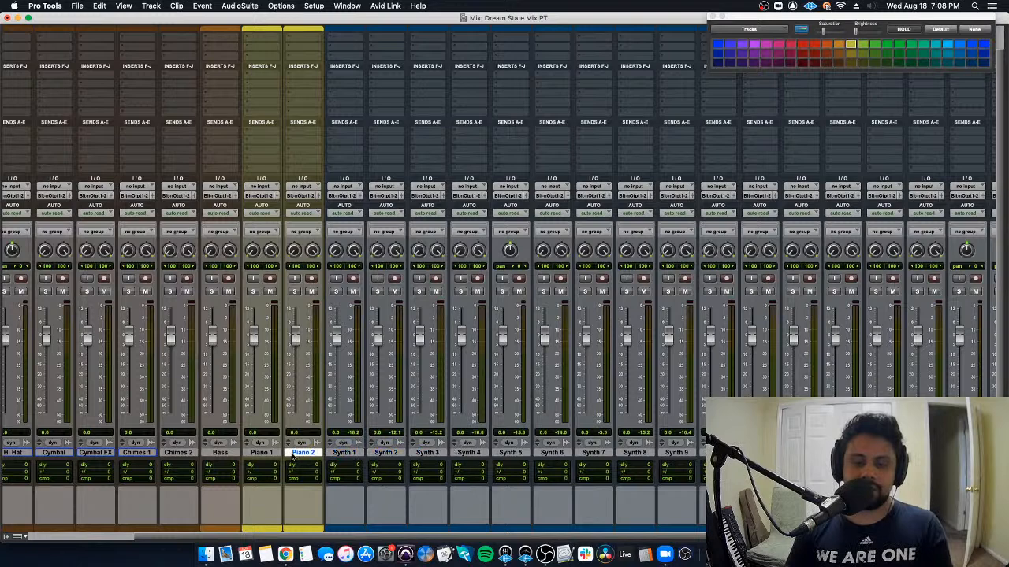
{"action": "left_click", "coordinate": [352, 455]}
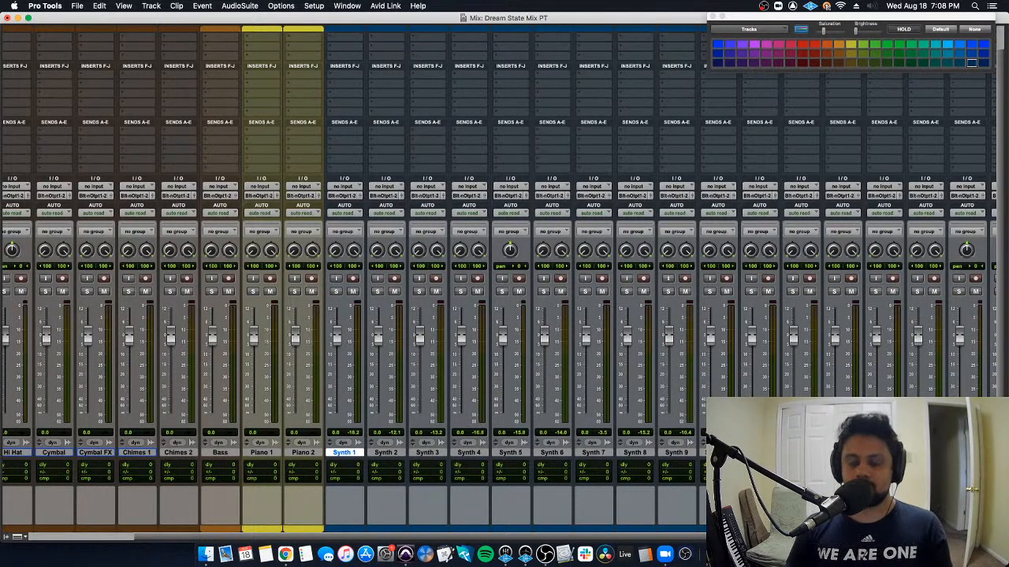
{"action": "left_click", "coordinate": [844, 452], "text": "shift"}
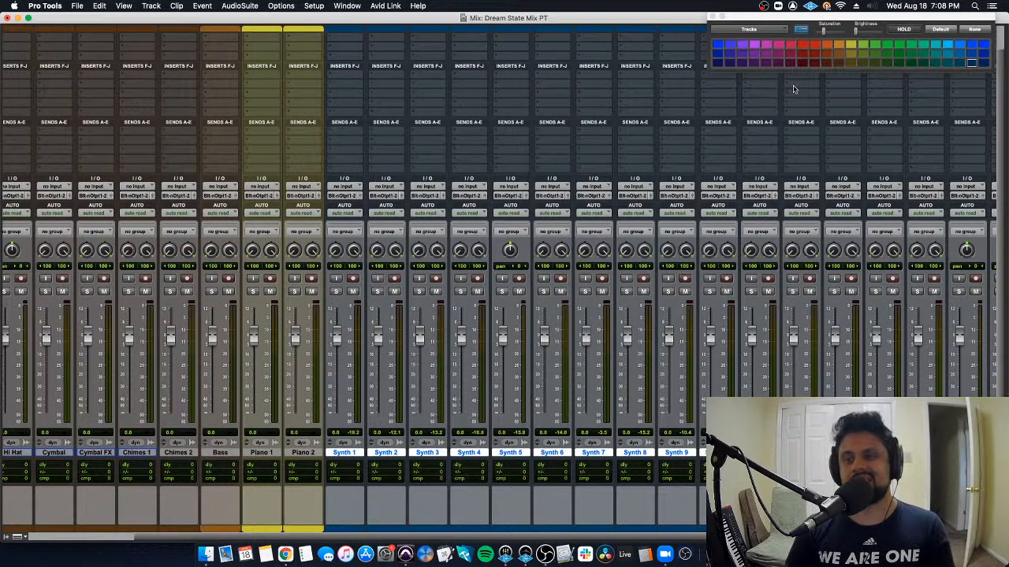
{"action": "left_click", "coordinate": [754, 45]}
{"action": "scroll", "coordinate": [562, 338], "scroll_direction": "right", "scroll_amount": 6}
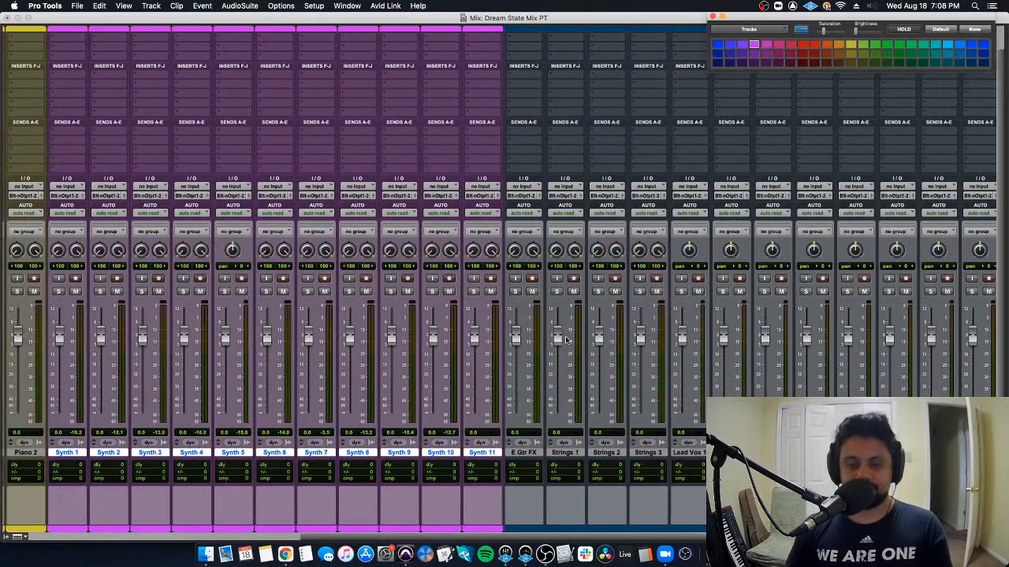
Give the E Gtr FX track the same bright purple as the synths and leave only that track selected.
{"action": "left_click", "coordinate": [528, 454]}
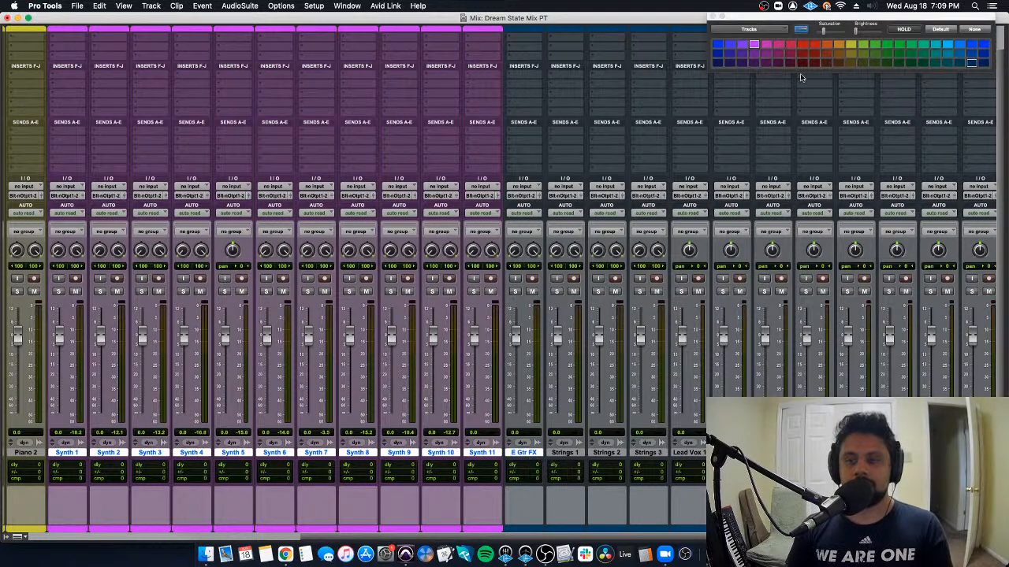
{"action": "left_click", "coordinate": [753, 44]}
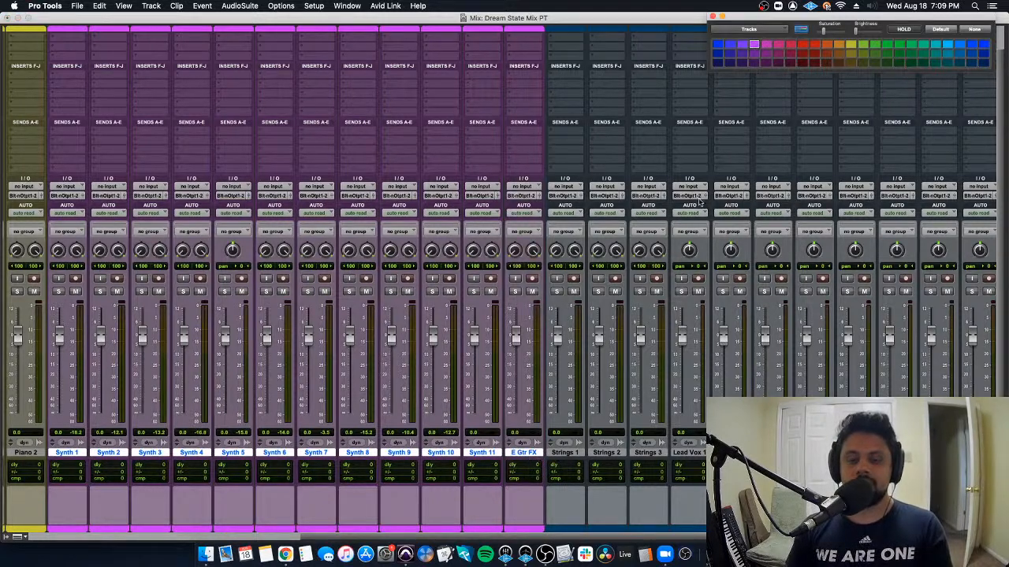
{"action": "left_click", "coordinate": [533, 456]}
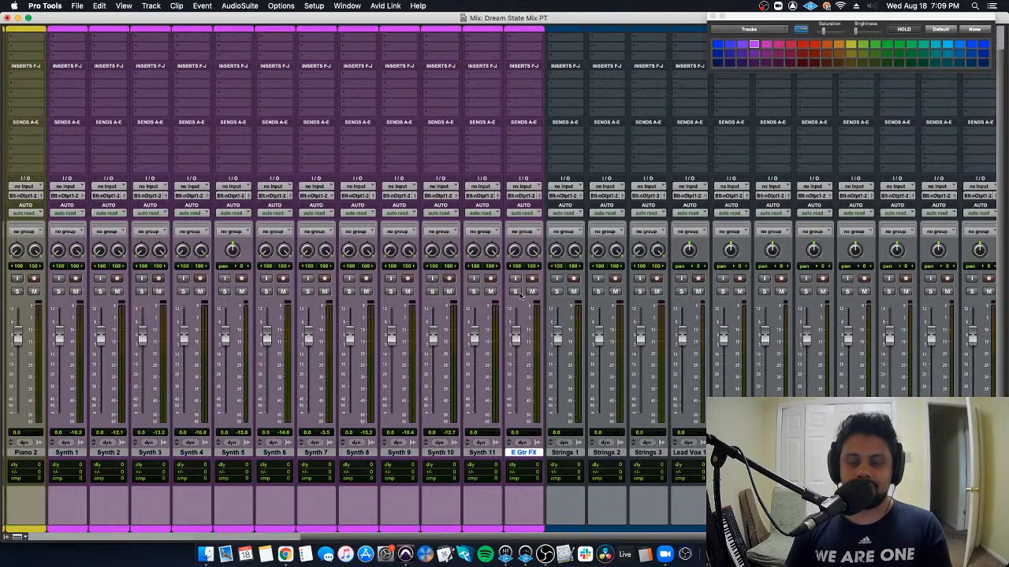
Solo the E Gtr FX track, audition it in the Edit window from around bar 50, and return to the Mix window.
{"action": "left_click", "coordinate": [517, 291]}
{"action": "key", "text": "super+equal"}
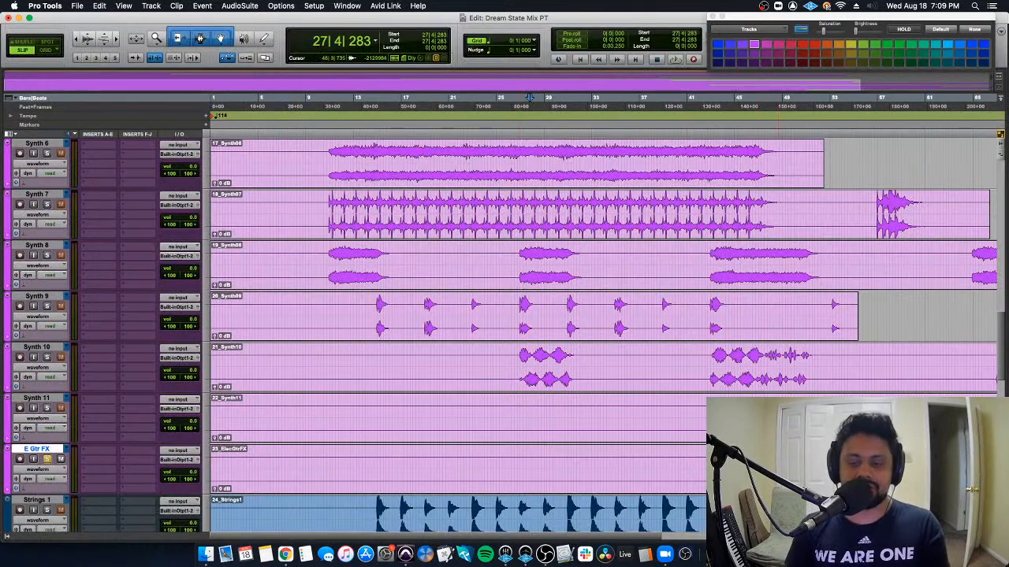
{"action": "left_click", "coordinate": [801, 471]}
{"action": "left_click_drag", "start_coordinate": [190, 473], "coordinate": [189, 478]}
{"action": "key", "text": "space"}
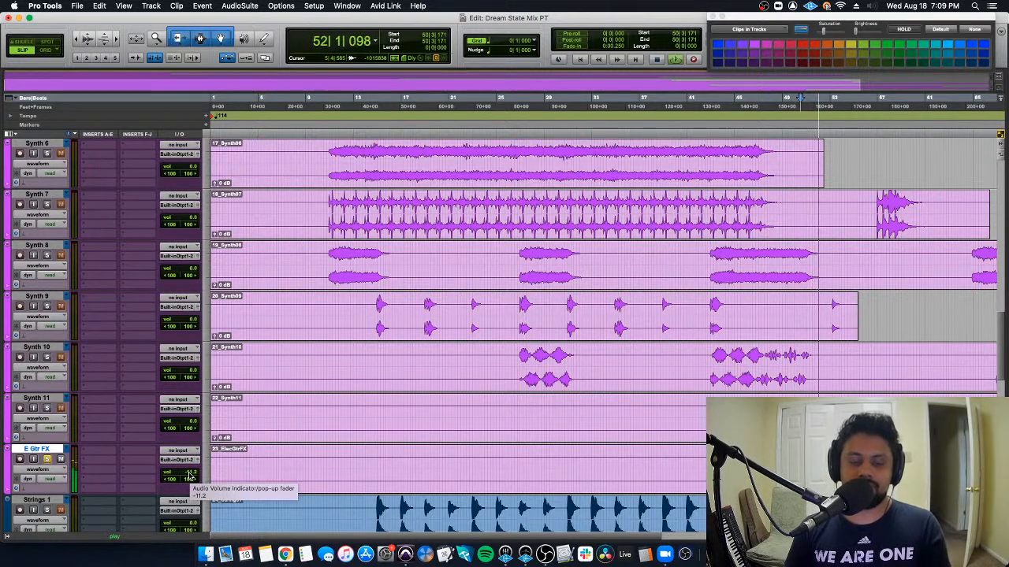
{"action": "key", "text": "space"}
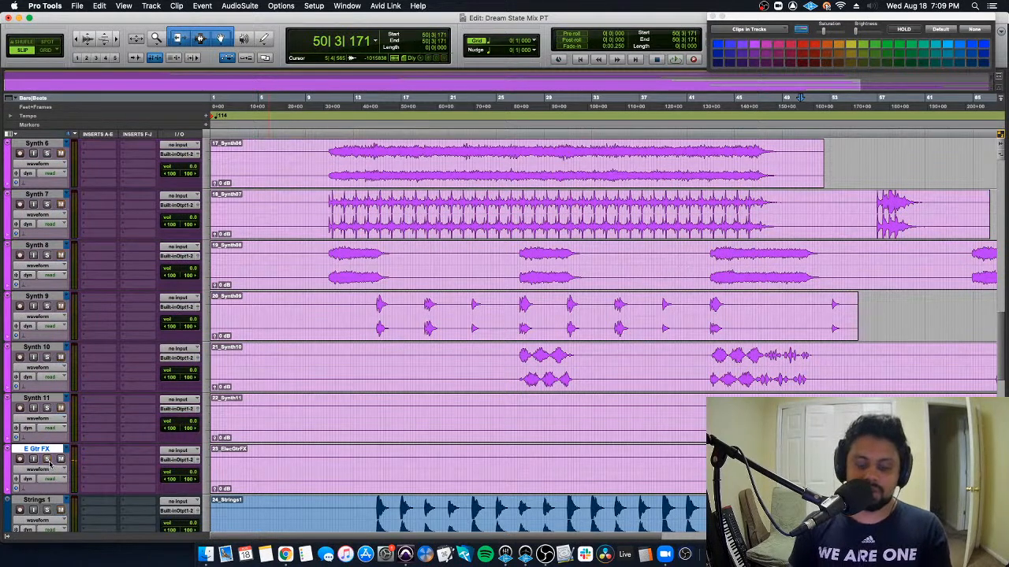
{"action": "key", "text": "super+equal"}
{"action": "key", "text": "super+Tab"}
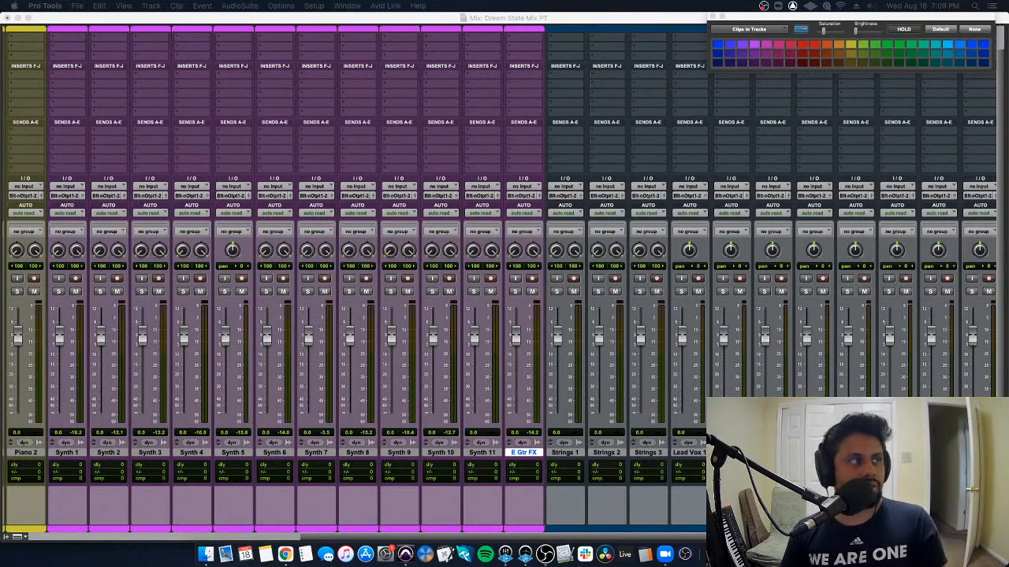
{"action": "key", "text": "super+Tab"}
{"action": "key", "text": "super+Tab"}
{"action": "key", "text": "super+Tab"}
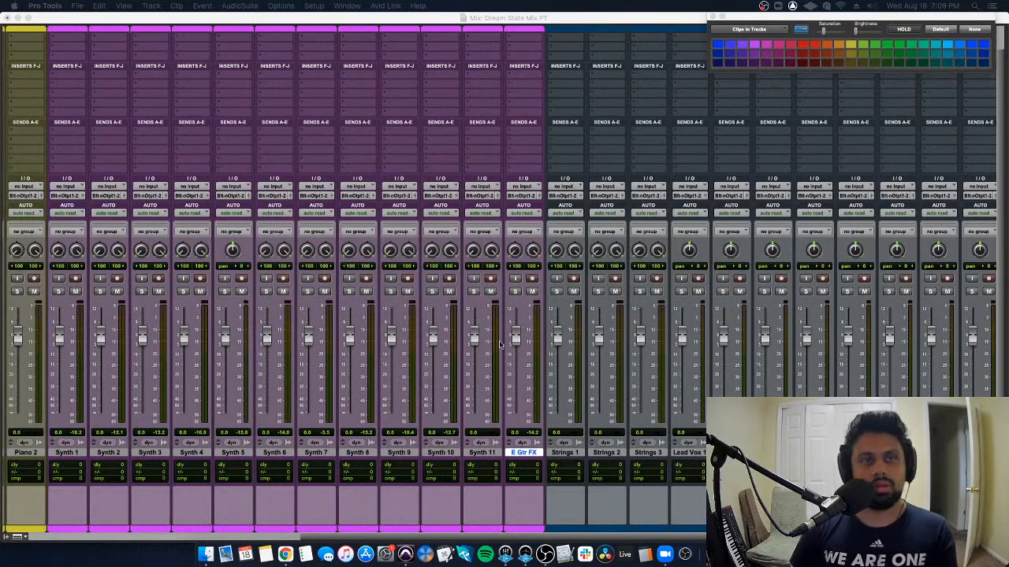
Colour the Strings 1, Strings 2 and Strings 3 tracks bright orange.
{"action": "left_click", "coordinate": [564, 453]}
{"action": "left_click", "coordinate": [660, 455], "text": "shift"}
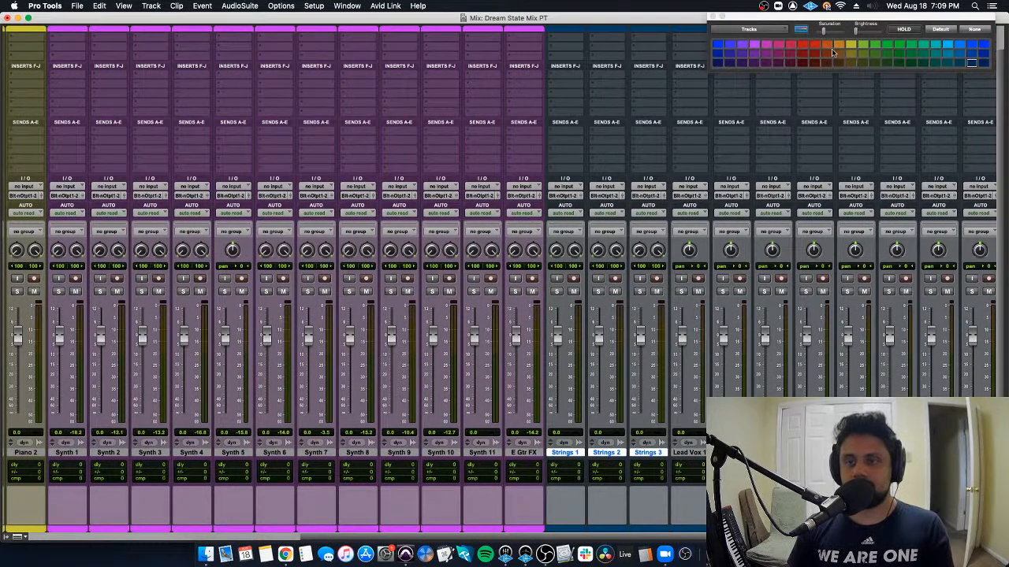
{"action": "left_click", "coordinate": [828, 48]}
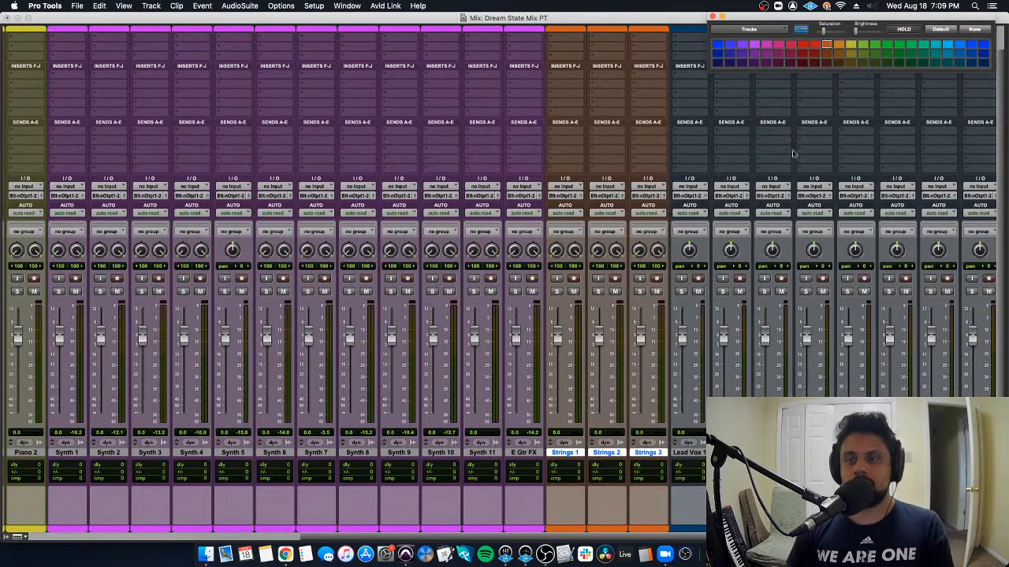
Colour all the vocal tracks, from Lead Vox 1 through the last background vocal, bright blue.
{"action": "left_click", "coordinate": [697, 453]}
{"action": "scroll", "coordinate": [698, 453], "scroll_direction": "right", "scroll_amount": 5}
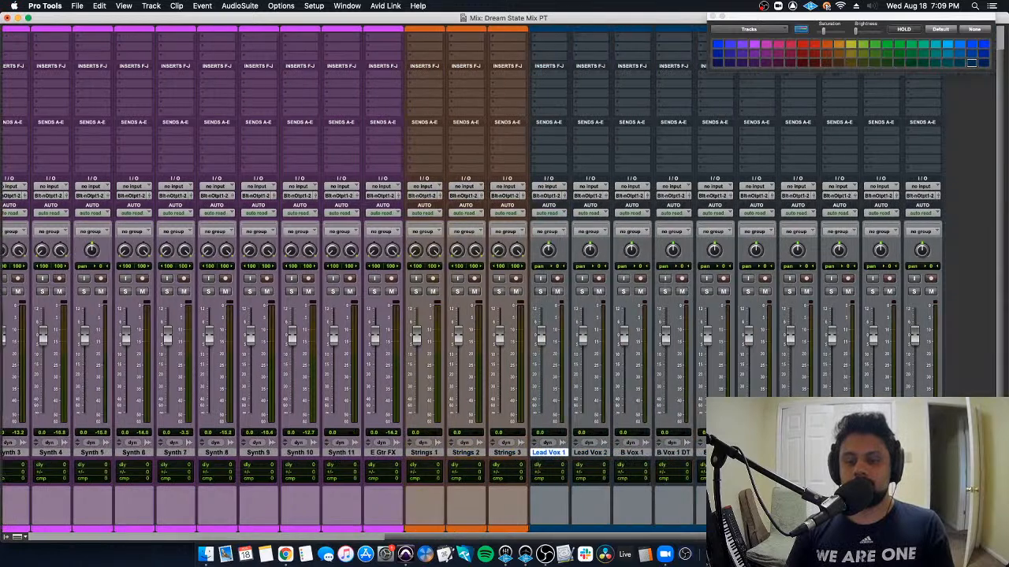
{"action": "left_click", "coordinate": [673, 453], "text": "shift"}
{"action": "left_click", "coordinate": [960, 45]}
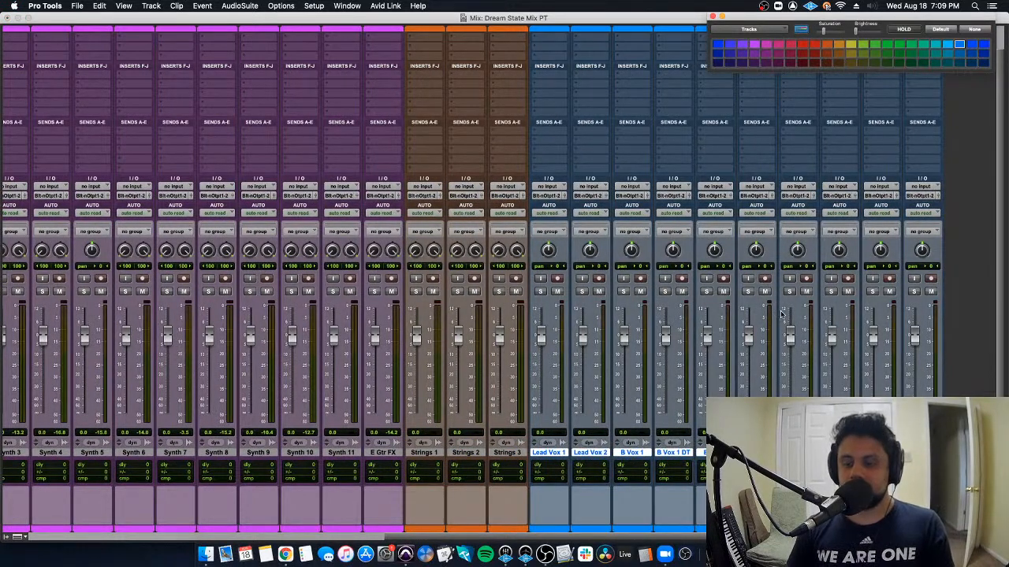
Look over the colour-coded mixer from the Master 1 and drum tracks through to the vocals.
{"action": "scroll", "coordinate": [782, 315], "scroll_direction": "left", "scroll_amount": 20}
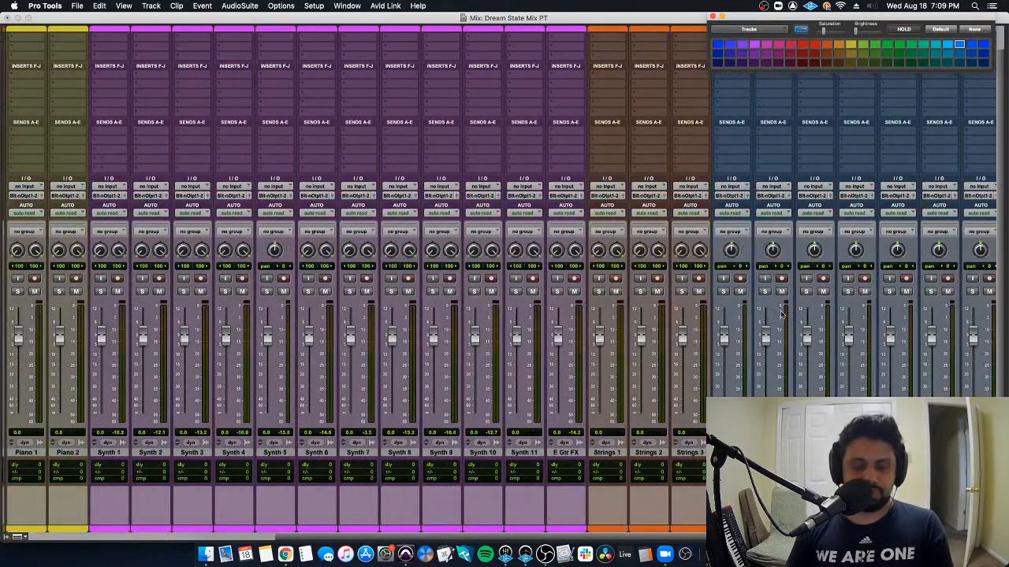
{"action": "scroll", "coordinate": [781, 315], "scroll_direction": "right", "scroll_amount": 20}
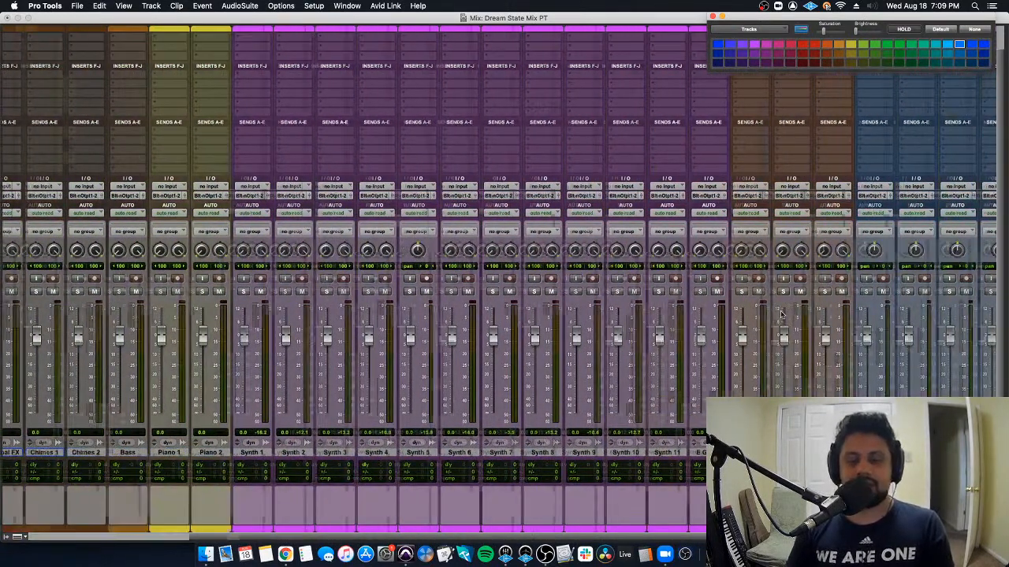
{"action": "scroll", "coordinate": [782, 315], "scroll_direction": "left", "scroll_amount": 8}
{"action": "scroll", "coordinate": [782, 315], "scroll_direction": "left", "scroll_amount": 10}
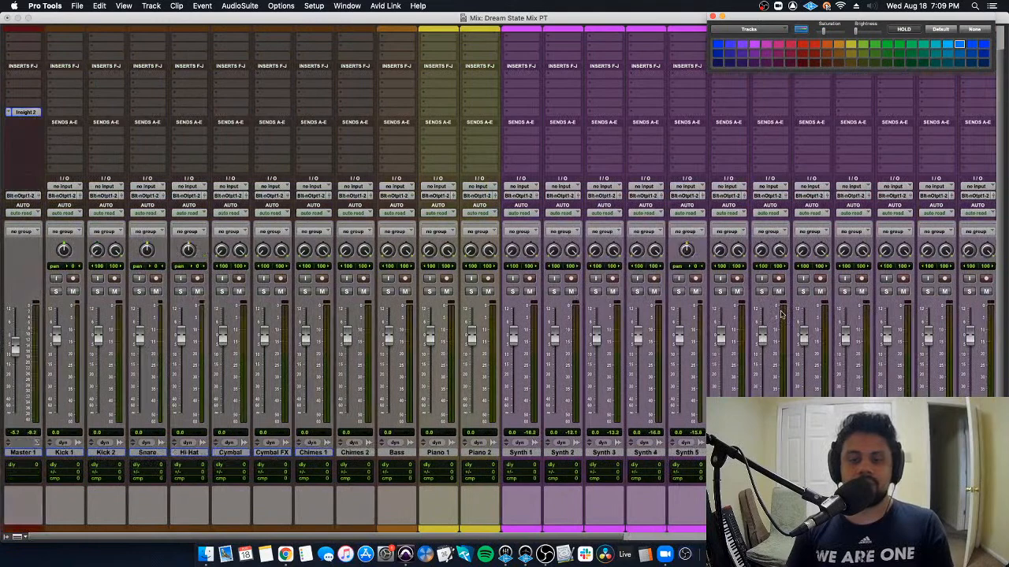
{"action": "scroll", "coordinate": [781, 315], "scroll_direction": "right", "scroll_amount": 6}
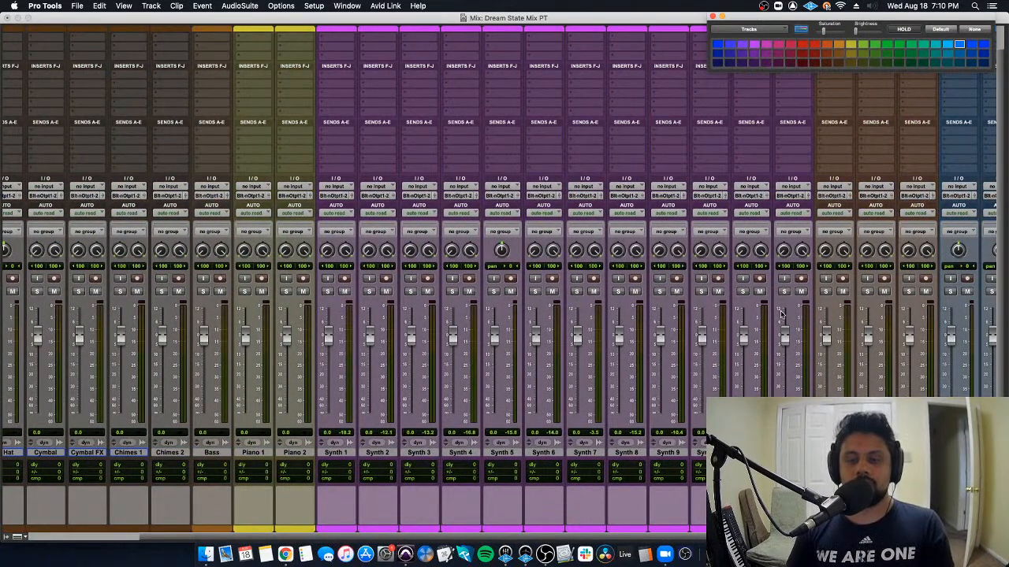
{"action": "scroll", "coordinate": [782, 315], "scroll_direction": "right", "scroll_amount": 10}
{"action": "scroll", "coordinate": [782, 314], "scroll_direction": "left", "scroll_amount": 8}
{"action": "scroll", "coordinate": [782, 314], "scroll_direction": "right", "scroll_amount": 12}
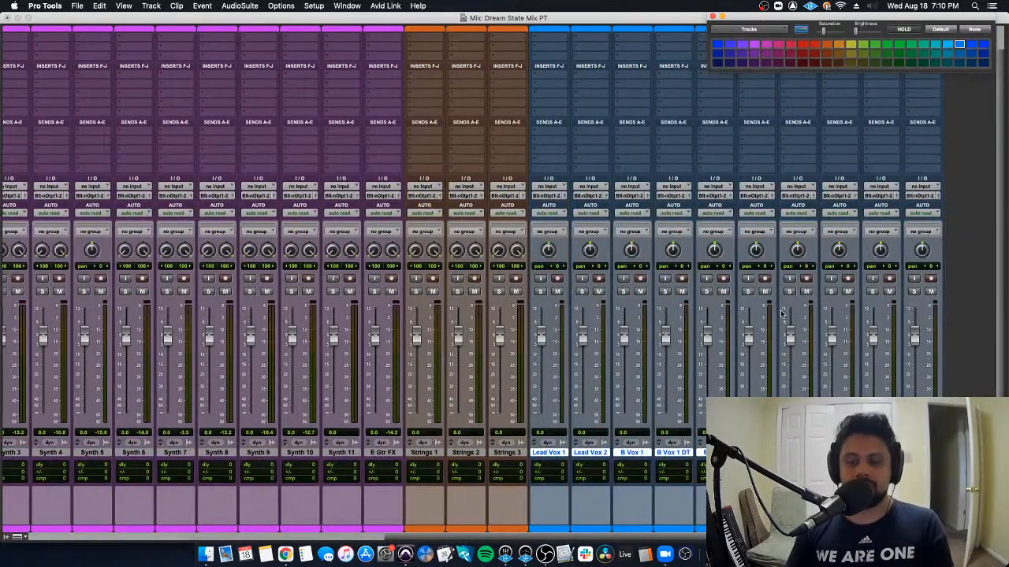
Highlight the lead vocal tracks, the background vocal tracks and Strings 1 in turn to review their grouping.
{"action": "left_click", "coordinate": [590, 454]}
{"action": "left_click", "coordinate": [556, 453], "text": "shift"}
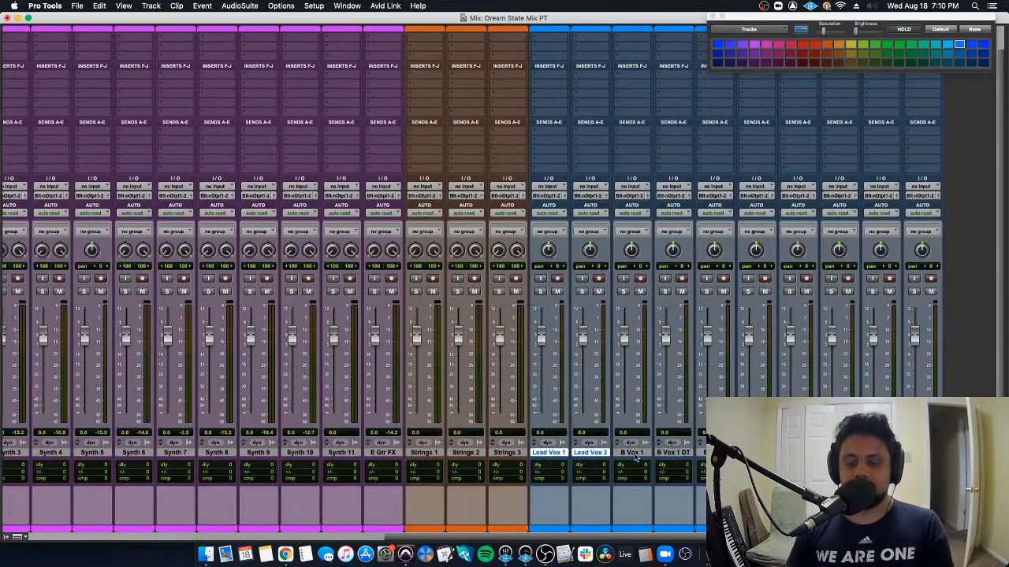
{"action": "left_click", "coordinate": [635, 454]}
{"action": "left_click", "coordinate": [922, 453], "text": "shift"}
{"action": "left_click", "coordinate": [439, 454]}
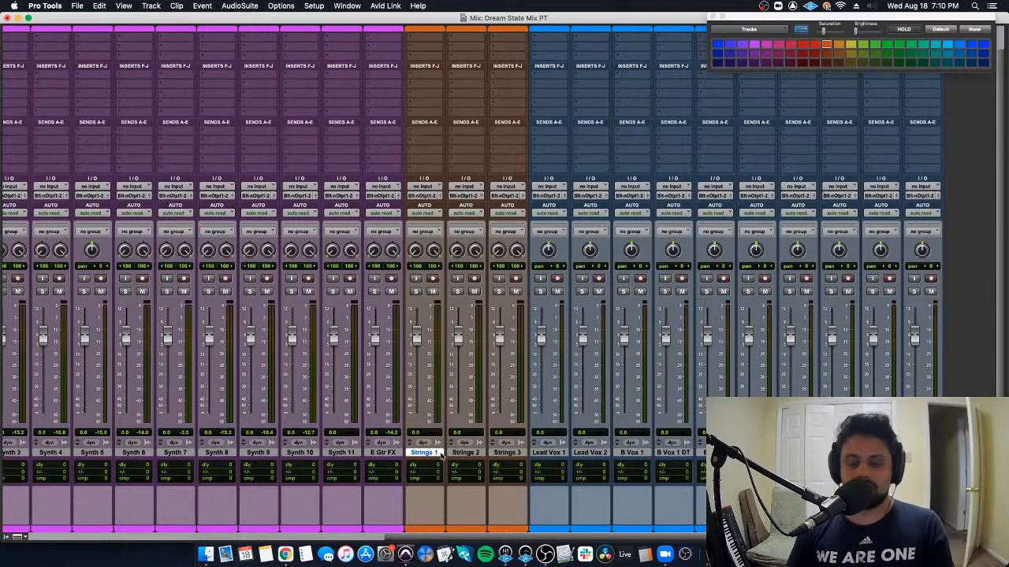
Highlight the drum and percussion tracks, Bass, the two pianos and the synths through E Gtr FX in turn.
{"action": "scroll", "coordinate": [441, 455], "scroll_direction": "left", "scroll_amount": 10}
{"action": "left_click", "coordinate": [65, 454]}
{"action": "left_click", "coordinate": [357, 454]}
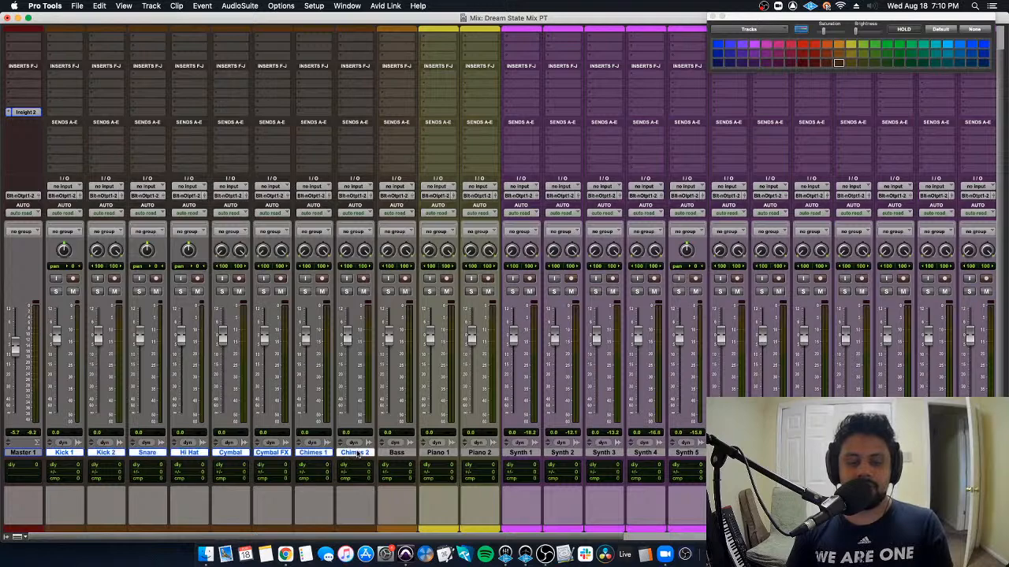
{"action": "left_click", "coordinate": [403, 454]}
{"action": "left_click", "coordinate": [436, 455]}
{"action": "left_click", "coordinate": [470, 457], "text": "shift"}
{"action": "left_click", "coordinate": [517, 457]}
{"action": "scroll", "coordinate": [526, 462], "scroll_direction": "right", "scroll_amount": 5}
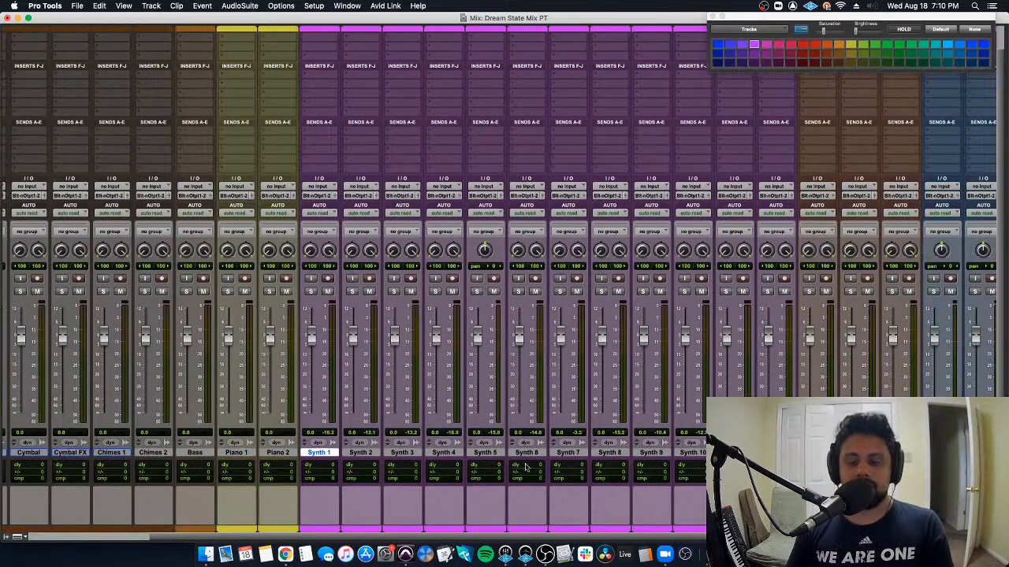
{"action": "scroll", "coordinate": [646, 464], "scroll_direction": "right", "scroll_amount": 5}
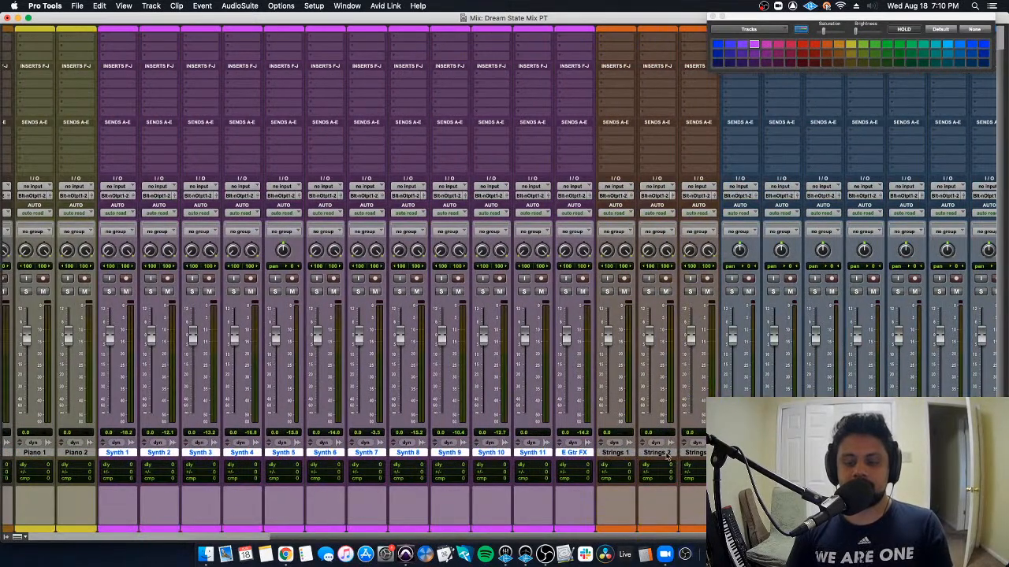
Highlight the three Strings tracks and all the vocal tracks in turn, ending on Strings 3.
{"action": "left_click", "coordinate": [619, 454]}
{"action": "left_click", "coordinate": [696, 454], "text": "shift"}
{"action": "left_click", "coordinate": [739, 454]}
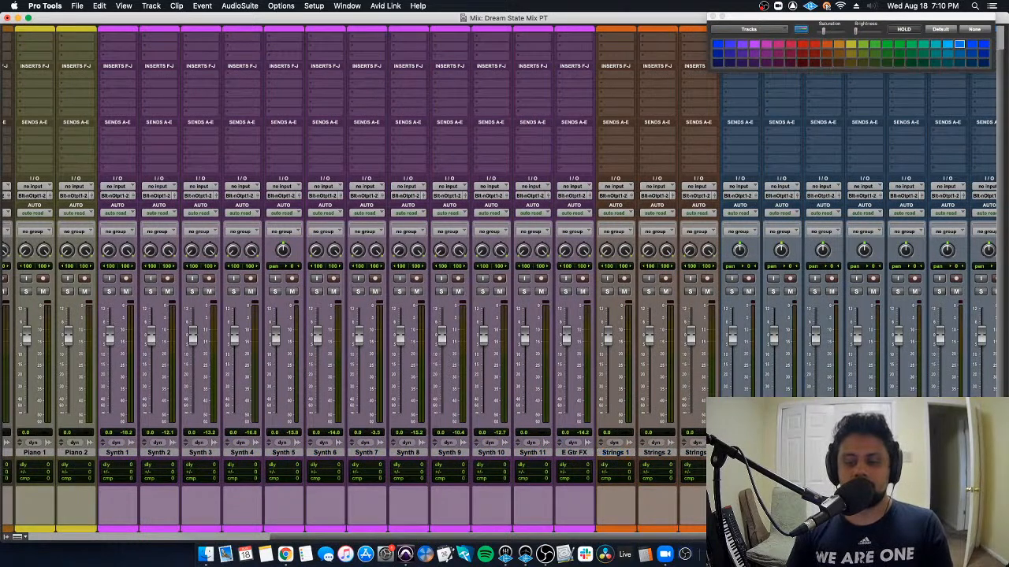
{"action": "scroll", "coordinate": [740, 455], "scroll_direction": "right", "scroll_amount": 5}
{"action": "left_click", "coordinate": [920, 454], "text": "shift"}
{"action": "left_click", "coordinate": [508, 454]}
Select the Master 1 track and close the Color Palette.
{"action": "scroll", "coordinate": [513, 465], "scroll_direction": "left", "scroll_amount": 2}
{"action": "scroll", "coordinate": [514, 468], "scroll_direction": "left", "scroll_amount": 10}
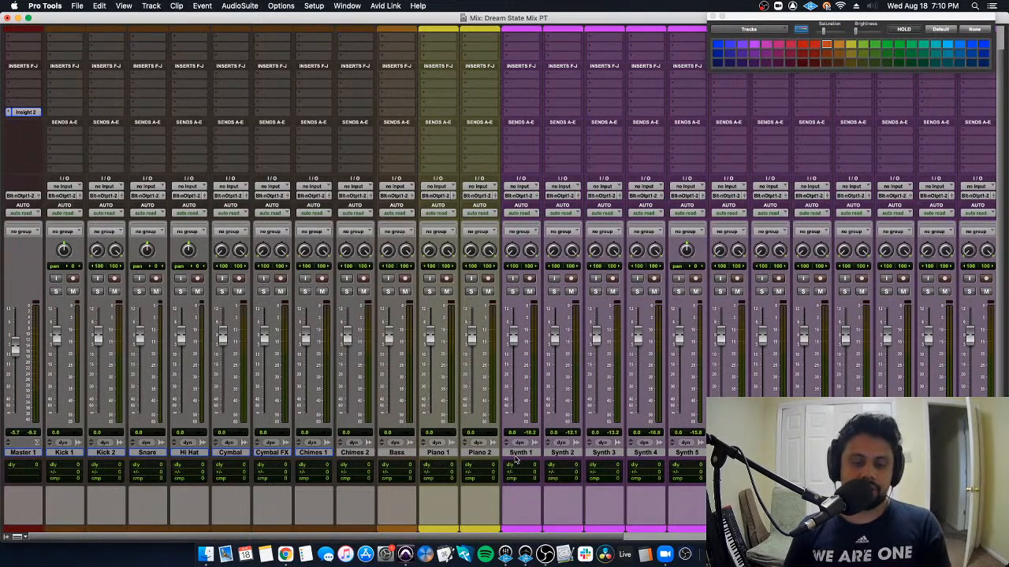
{"action": "left_click", "coordinate": [27, 454]}
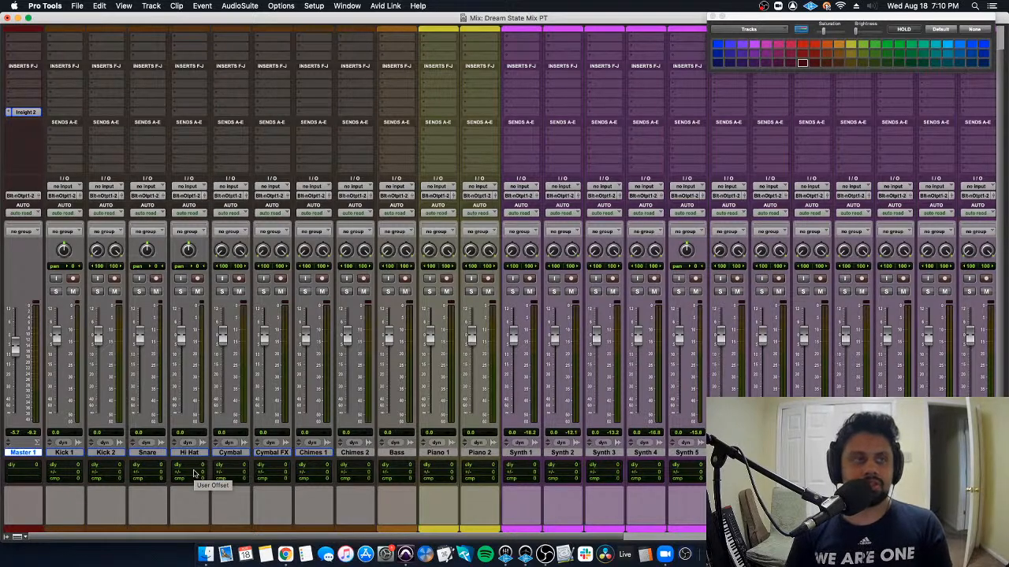
{"action": "scroll", "coordinate": [199, 480], "scroll_direction": "right", "scroll_amount": 10}
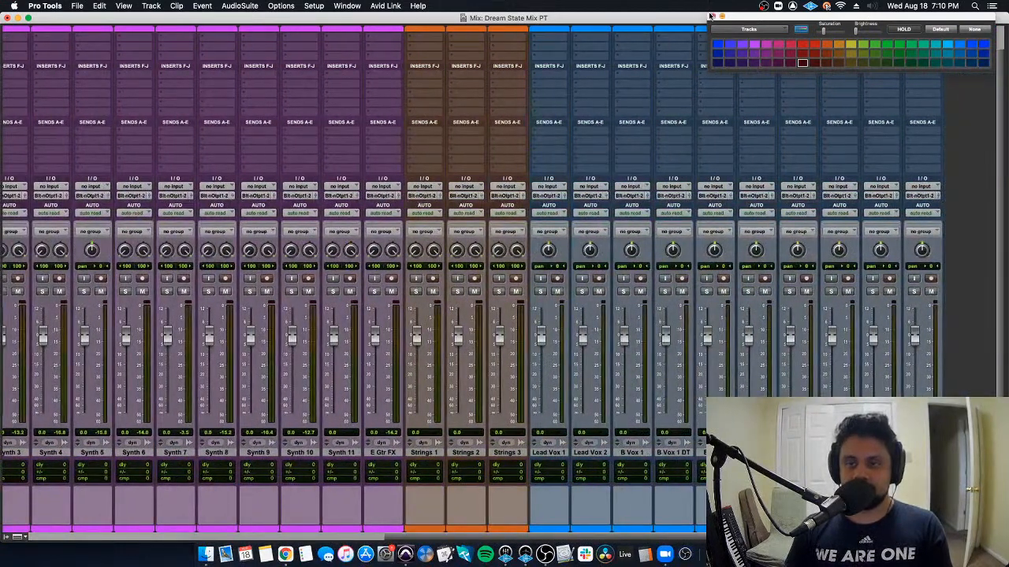
{"action": "left_click", "coordinate": [711, 16]}
{"action": "scroll", "coordinate": [417, 321], "scroll_direction": "left", "scroll_amount": 7}
{"action": "scroll", "coordinate": [417, 321], "scroll_direction": "left", "scroll_amount": 3}
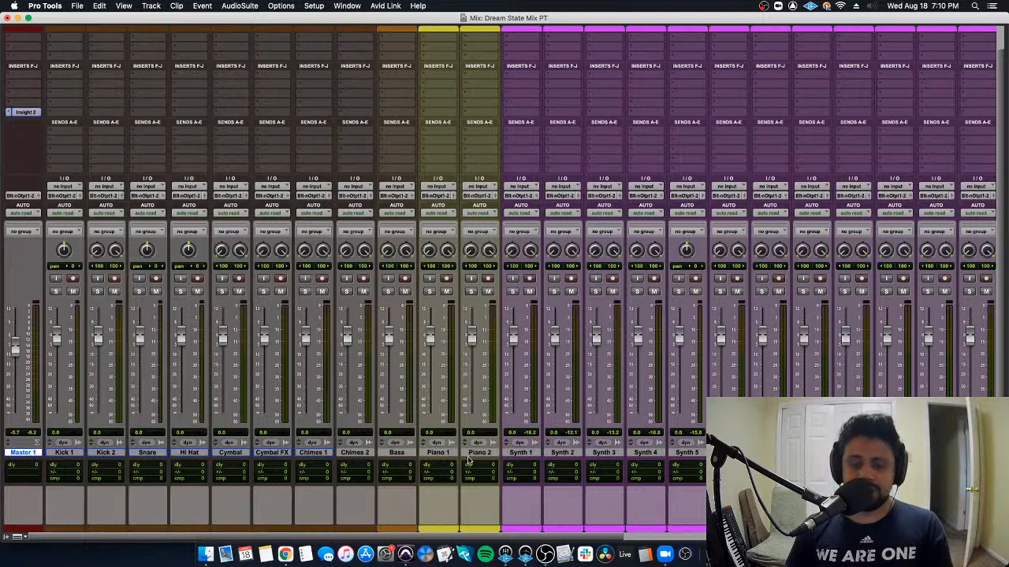
Create one stereo Aux Input track named Drum Vrb directly after the Chimes 2 track.
{"action": "left_click", "coordinate": [349, 454]}
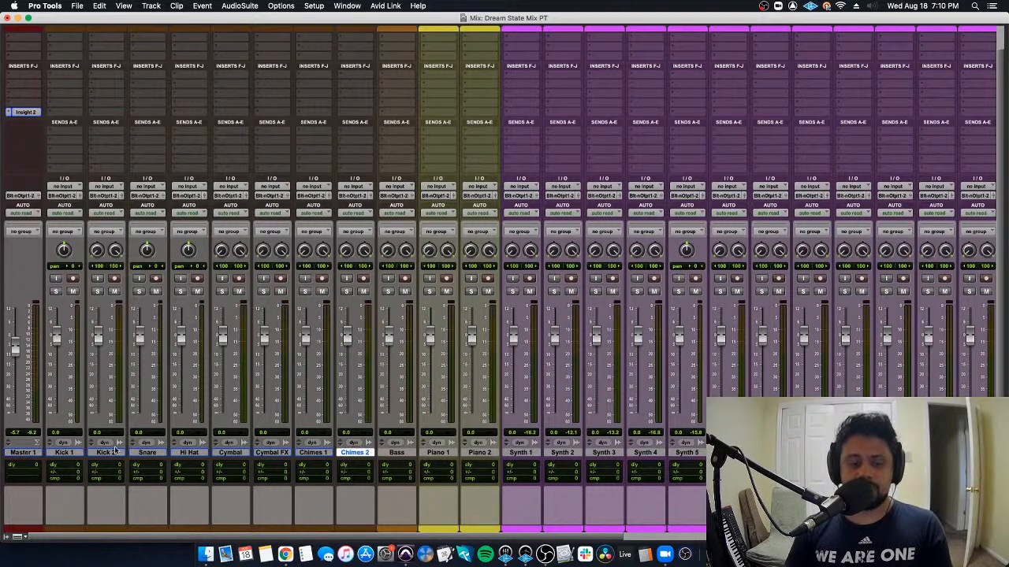
{"action": "left_click", "coordinate": [60, 453], "text": "shift"}
{"action": "left_click", "coordinate": [60, 453]}
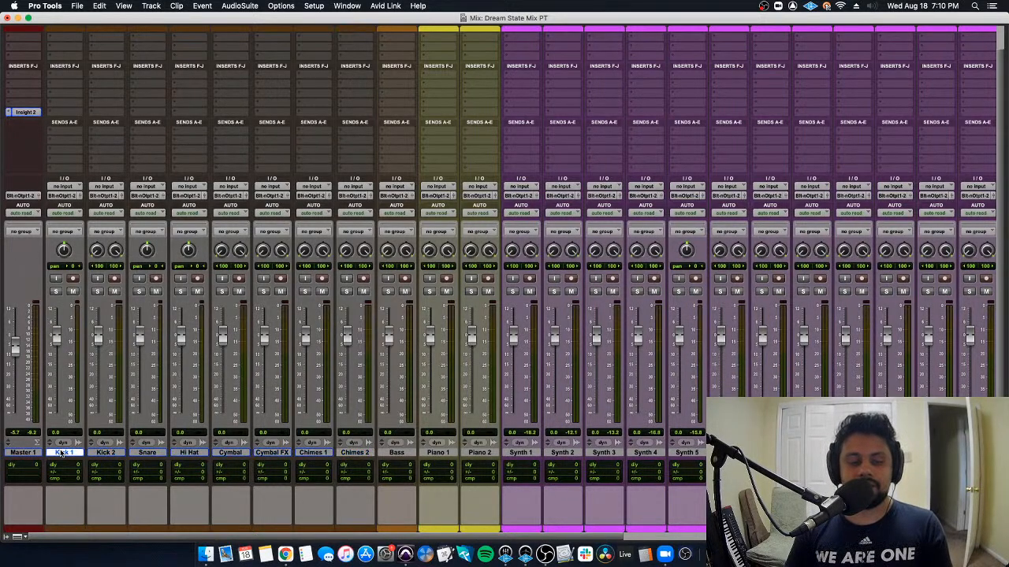
{"action": "left_click", "coordinate": [353, 454]}
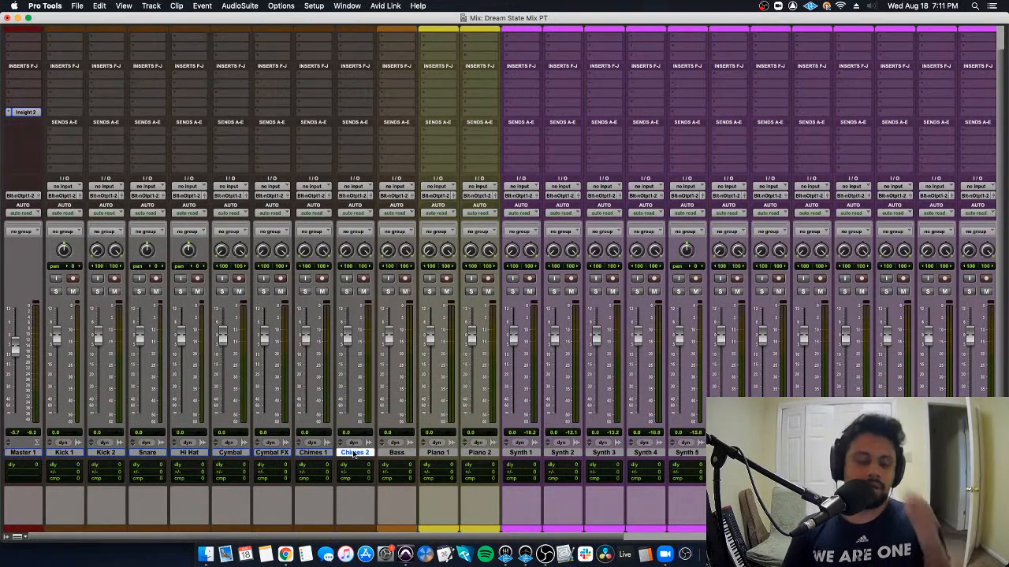
{"action": "key", "text": "super+shift+n"}
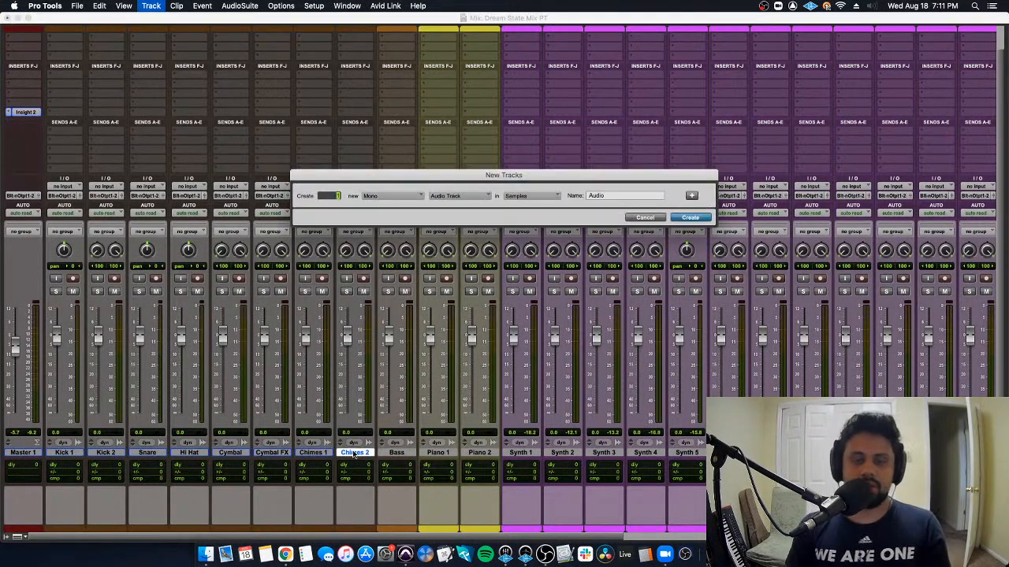
{"action": "type", "text": "Drum Vrb"}
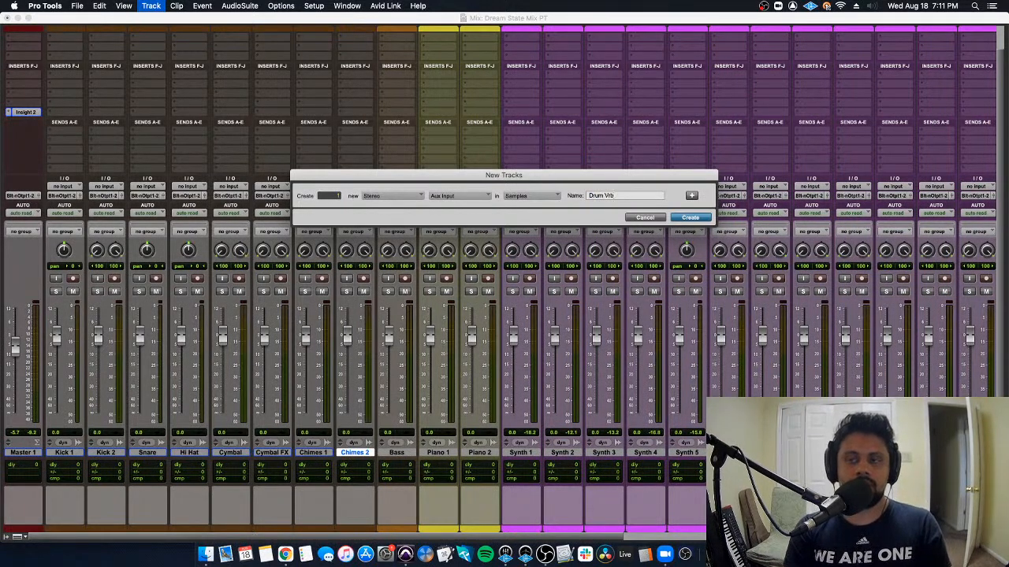
{"action": "key", "text": "Return"}
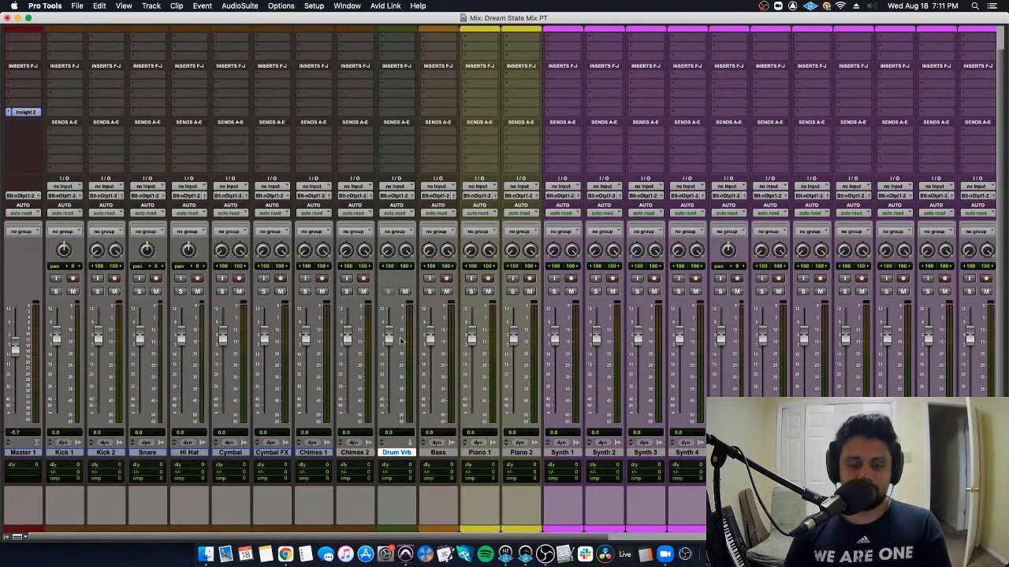
Set the input of the Drum Vrb track to Bus 9-10 (Stereo).
{"action": "left_click", "coordinate": [398, 187]}
{"action": "mouse_move", "coordinate": [404, 196]}
{"action": "mouse_move", "coordinate": [445, 199]}
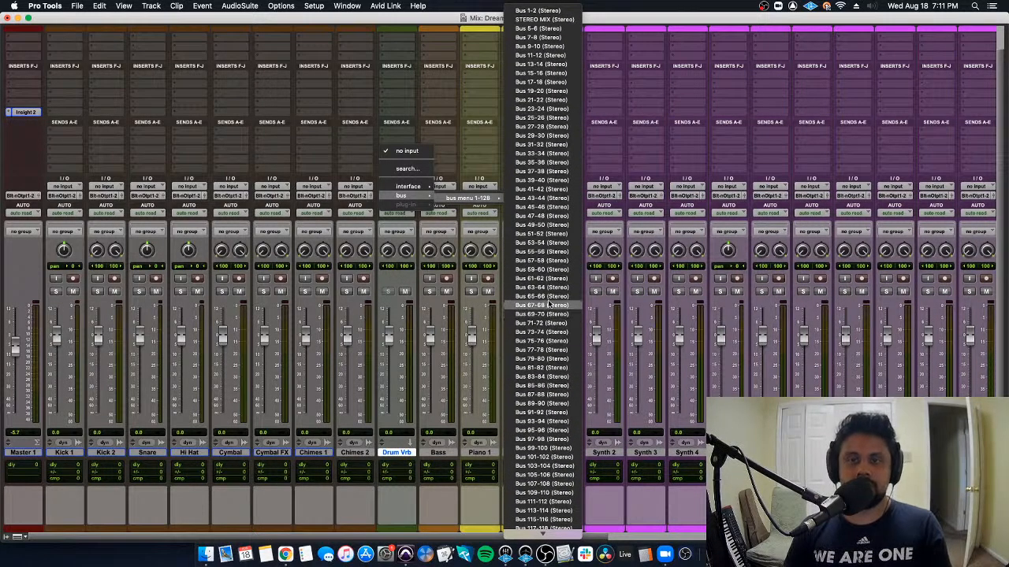
{"action": "left_click", "coordinate": [561, 47]}
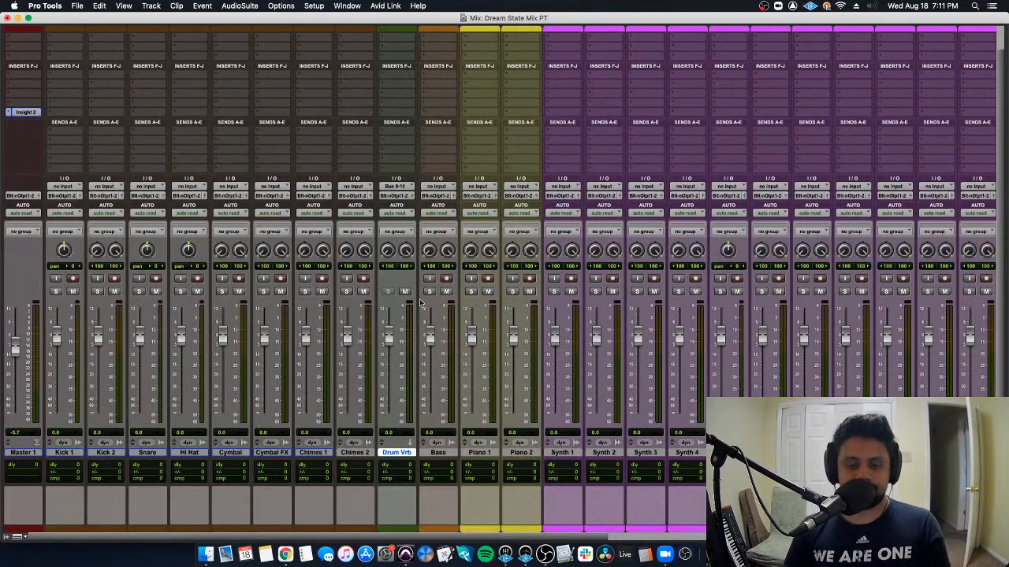
Insert the VerbSuite Classics (stereo) reverb in the first insert slot of the Drum Vrb track.
{"action": "scroll", "coordinate": [394, 63], "scroll_direction": "up", "scroll_amount": 1}
{"action": "left_click", "coordinate": [396, 49]}
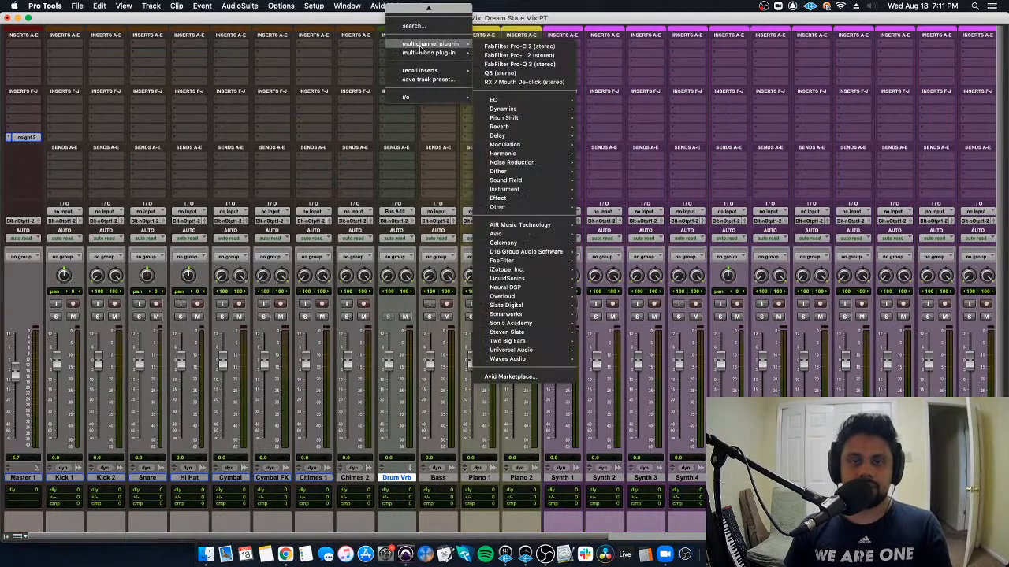
{"action": "mouse_move", "coordinate": [531, 205]}
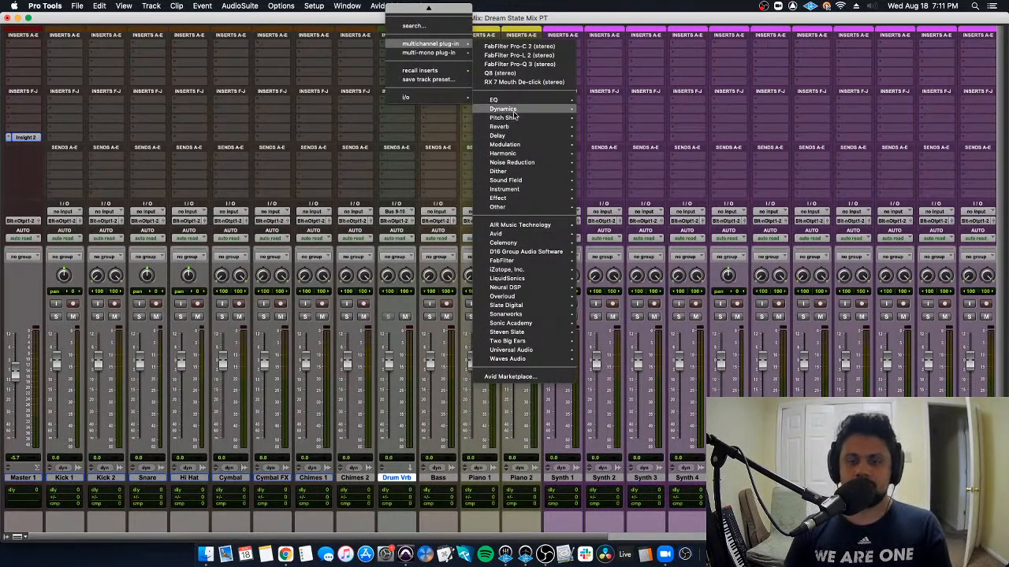
{"action": "mouse_move", "coordinate": [536, 126]}
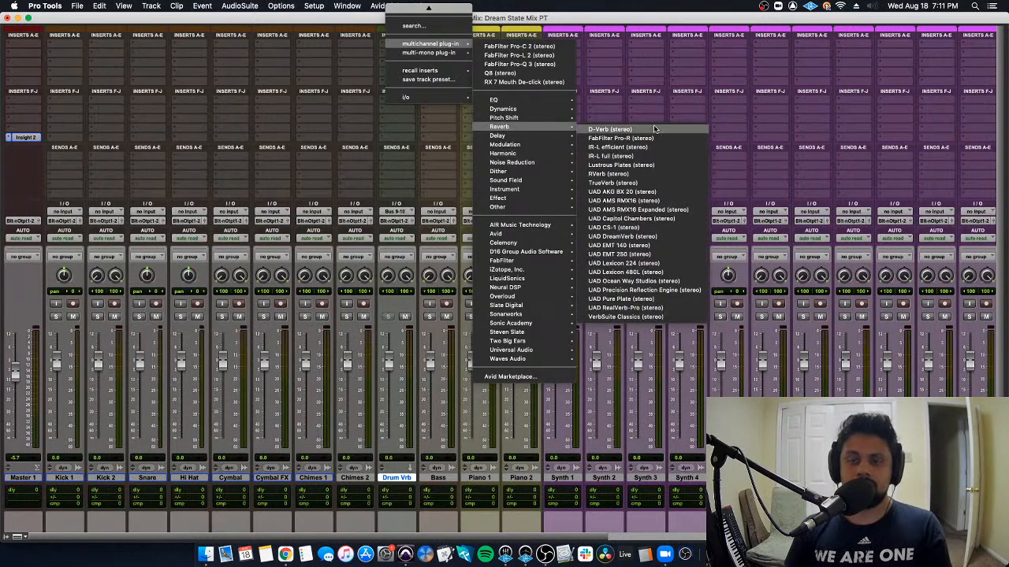
{"action": "left_click", "coordinate": [671, 317]}
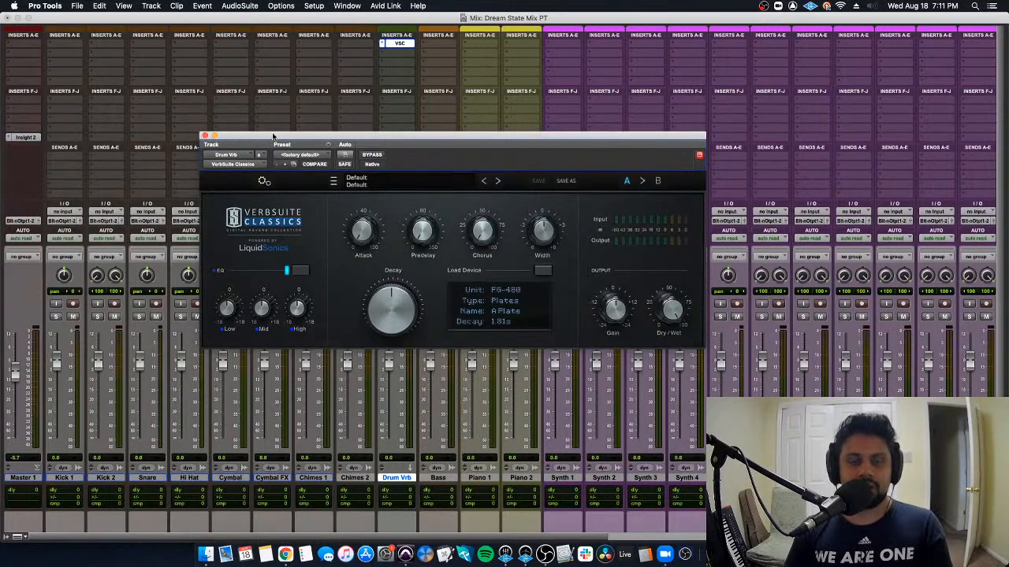
{"action": "key", "text": "super+Tab"}
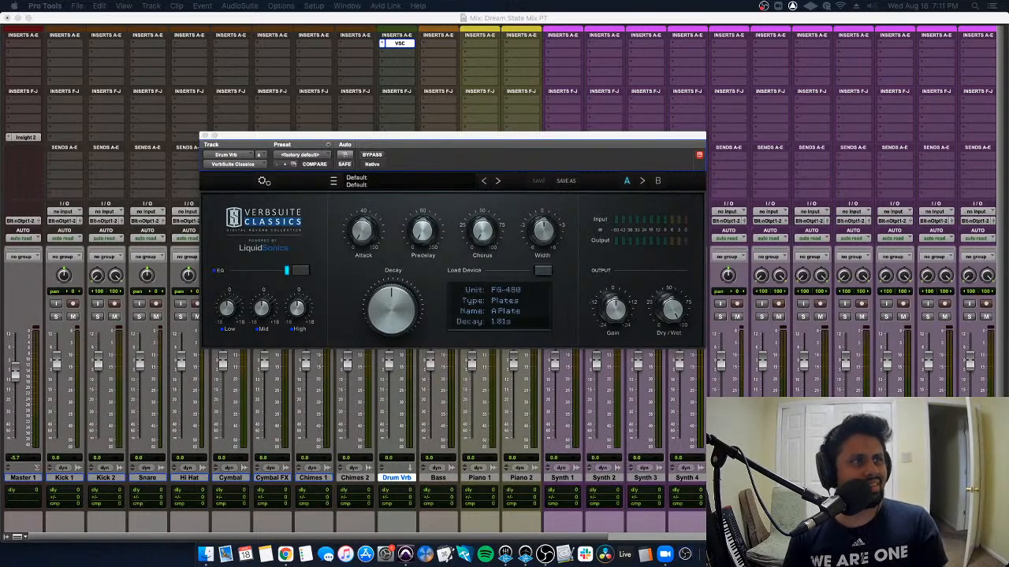
{"action": "key", "text": "super+Tab"}
{"action": "key", "text": "super+Tab"}
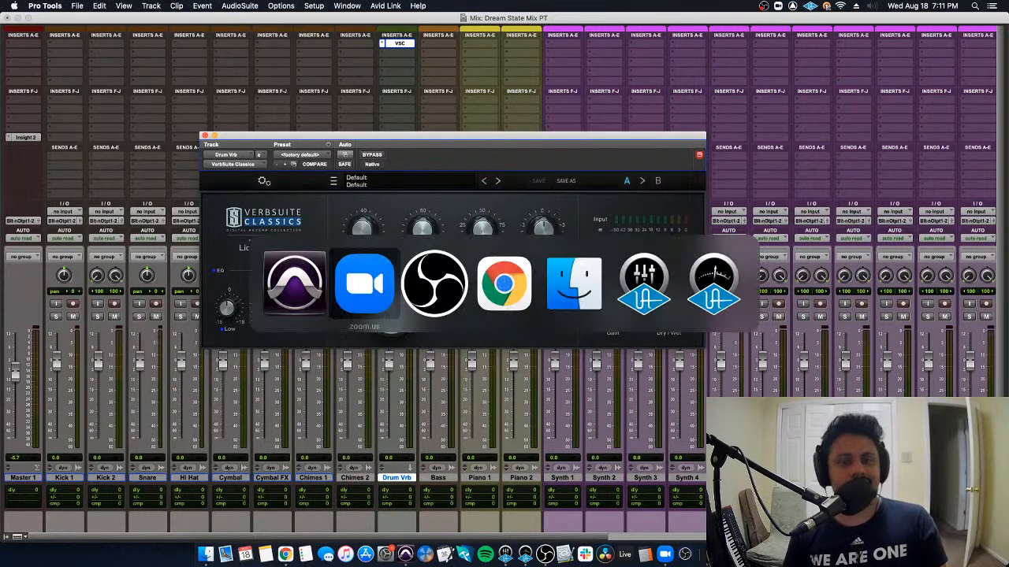
{"action": "key", "text": "super+Tab"}
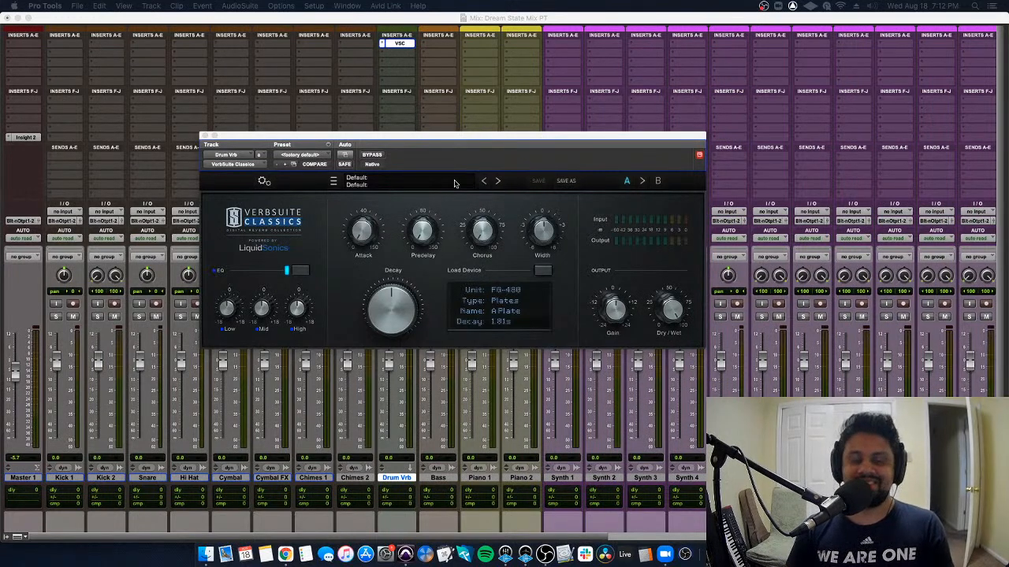
Load the Bright CLAish Snare drum preset in the Drum Vrb reverb and close its window.
{"action": "left_click", "coordinate": [497, 181]}
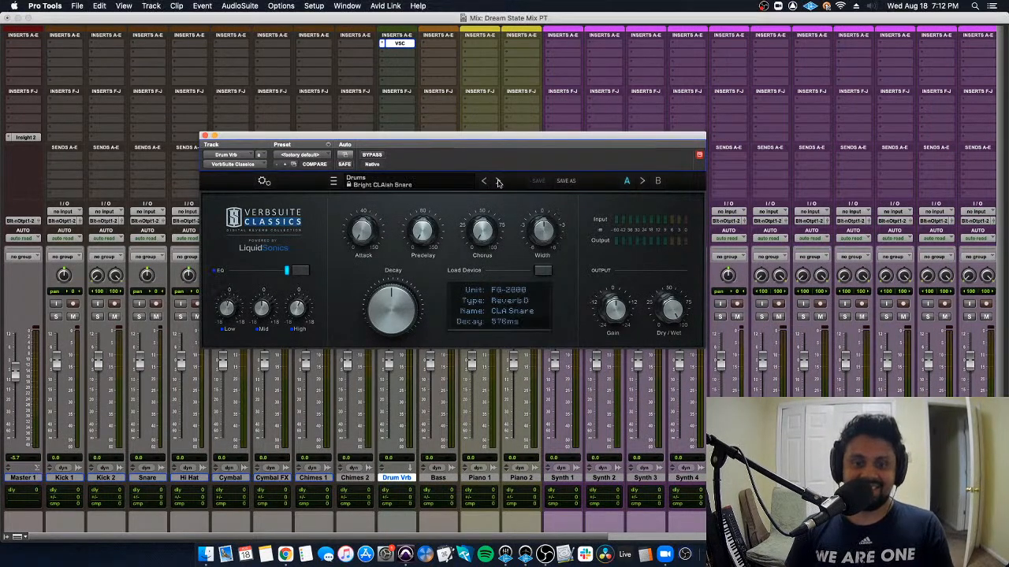
{"action": "left_click", "coordinate": [205, 136]}
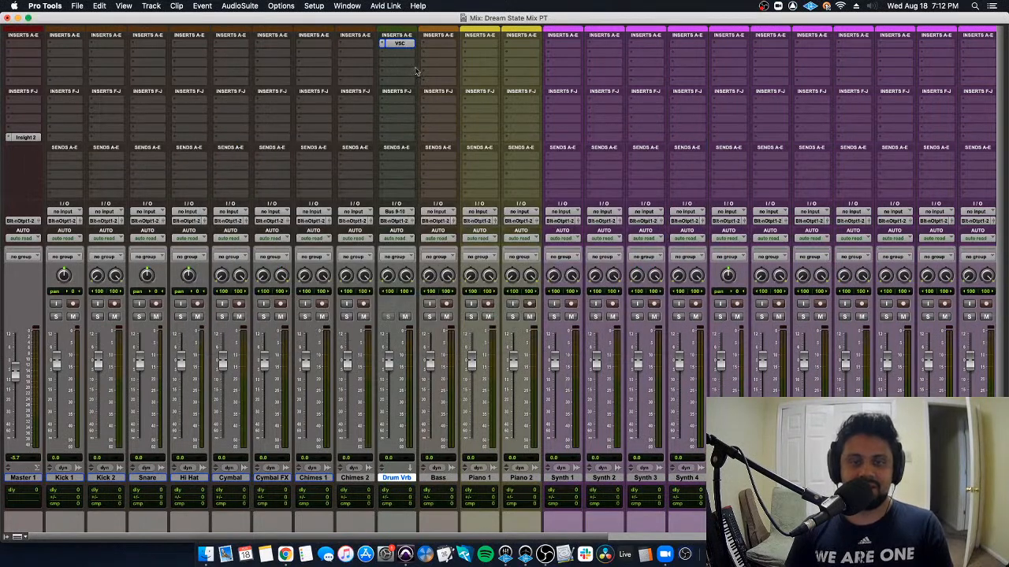
{"action": "left_click", "coordinate": [406, 44]}
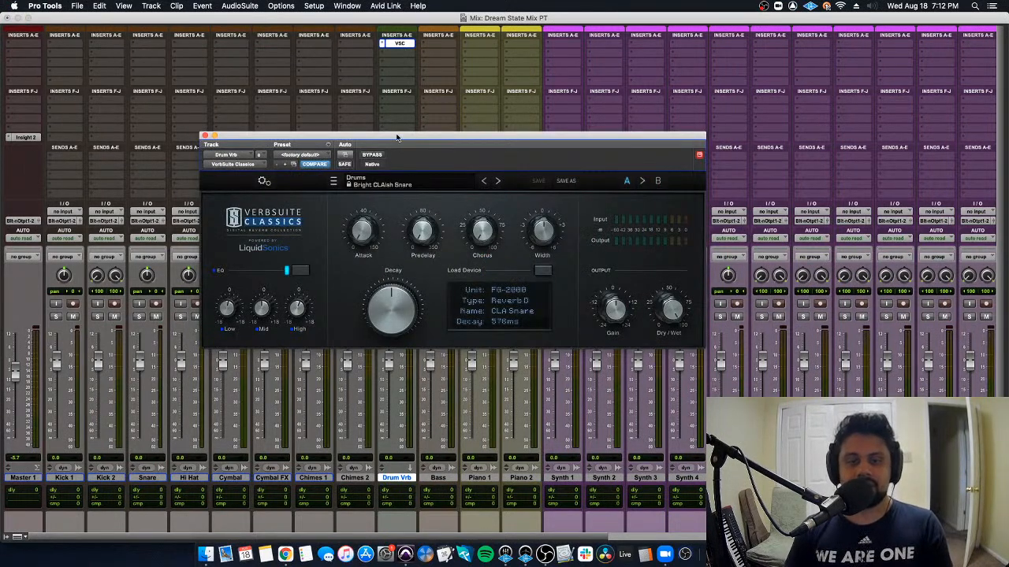
{"action": "left_click_drag", "start_coordinate": [398, 138], "coordinate": [360, 122]}
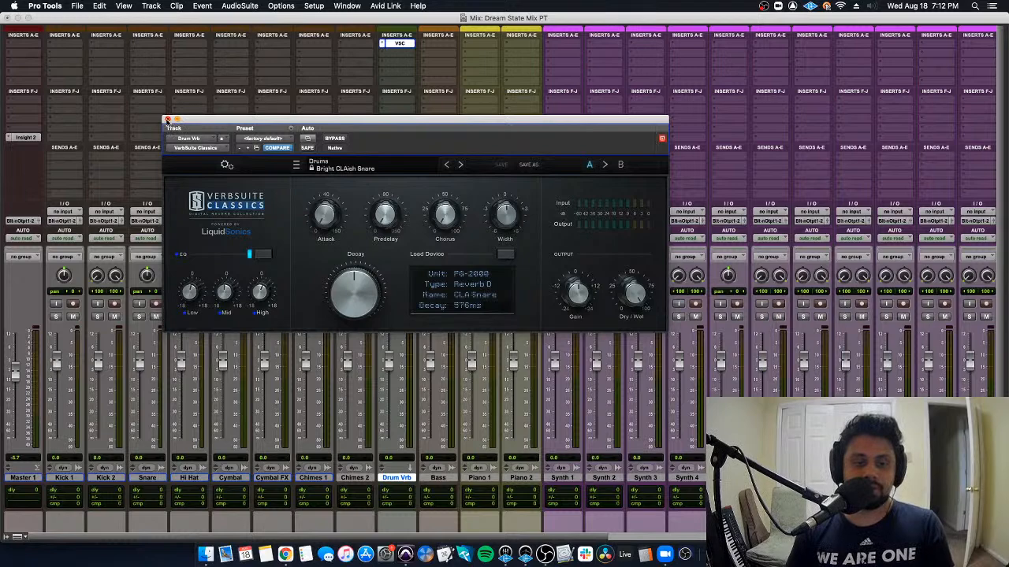
{"action": "left_click", "coordinate": [167, 121]}
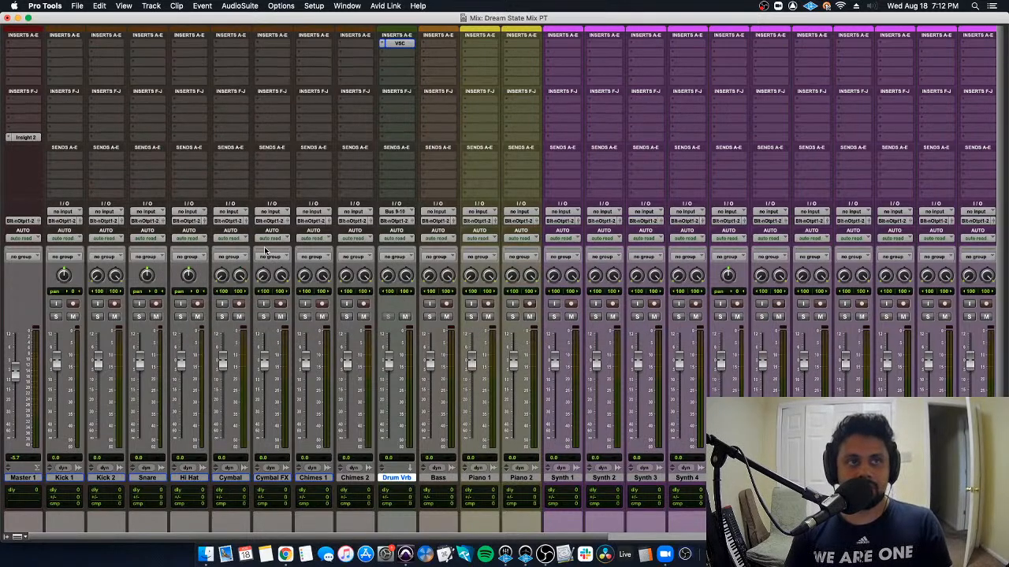
Add a send from the Snare track to Bus 9-10 (Stereo) in send slot B.
{"action": "scroll", "coordinate": [265, 251], "scroll_direction": "down", "scroll_amount": 1}
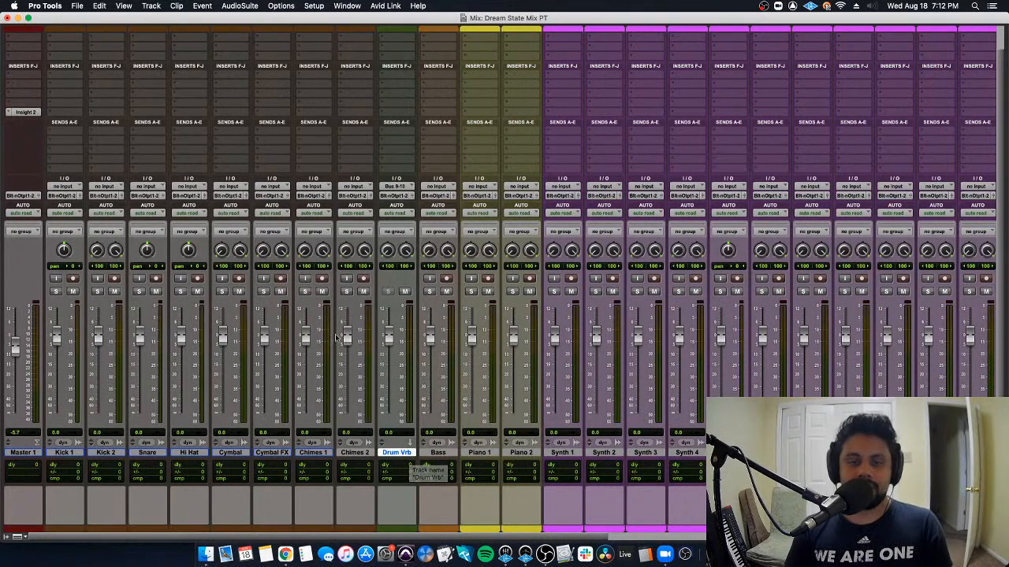
{"action": "left_click", "coordinate": [66, 454]}
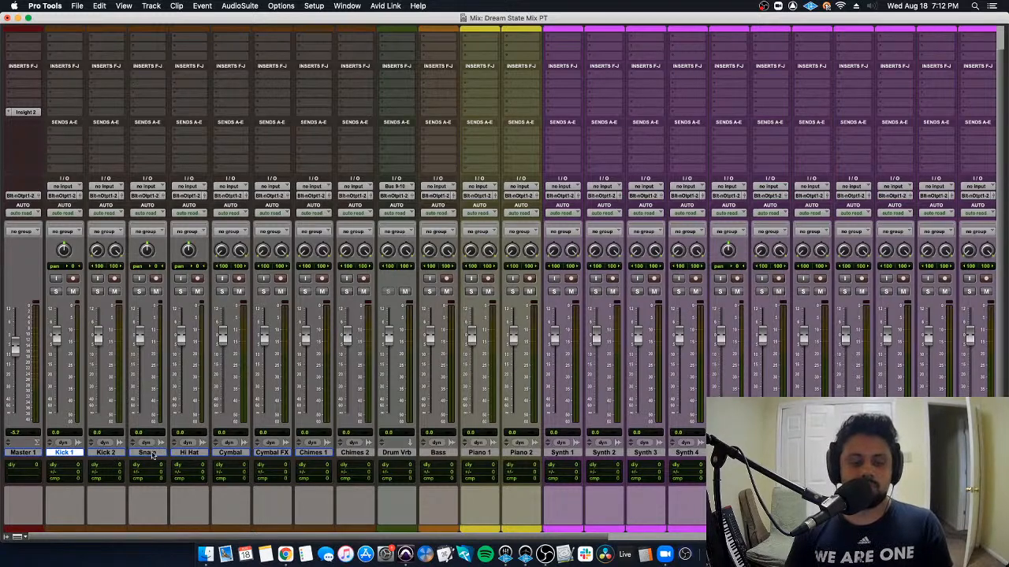
{"action": "left_click", "coordinate": [153, 454]}
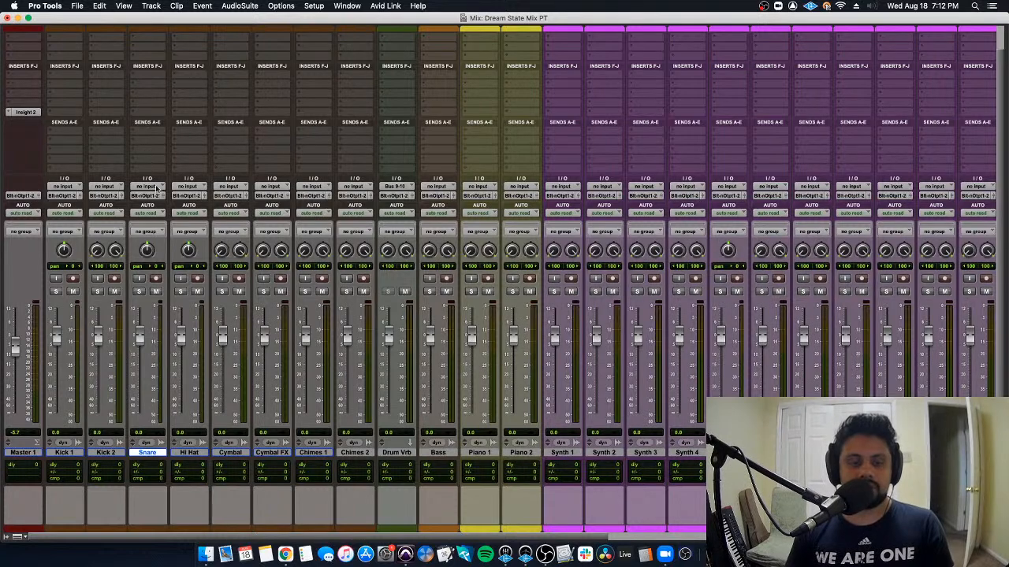
{"action": "left_click", "coordinate": [133, 142]}
{"action": "mouse_move", "coordinate": [158, 149]}
{"action": "mouse_move", "coordinate": [251, 151]}
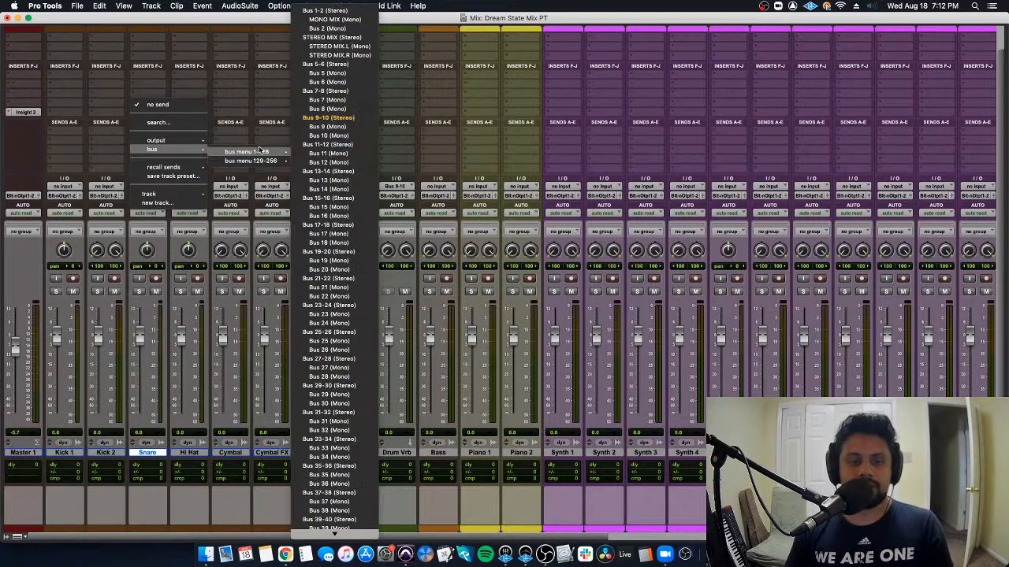
{"action": "left_click", "coordinate": [329, 117]}
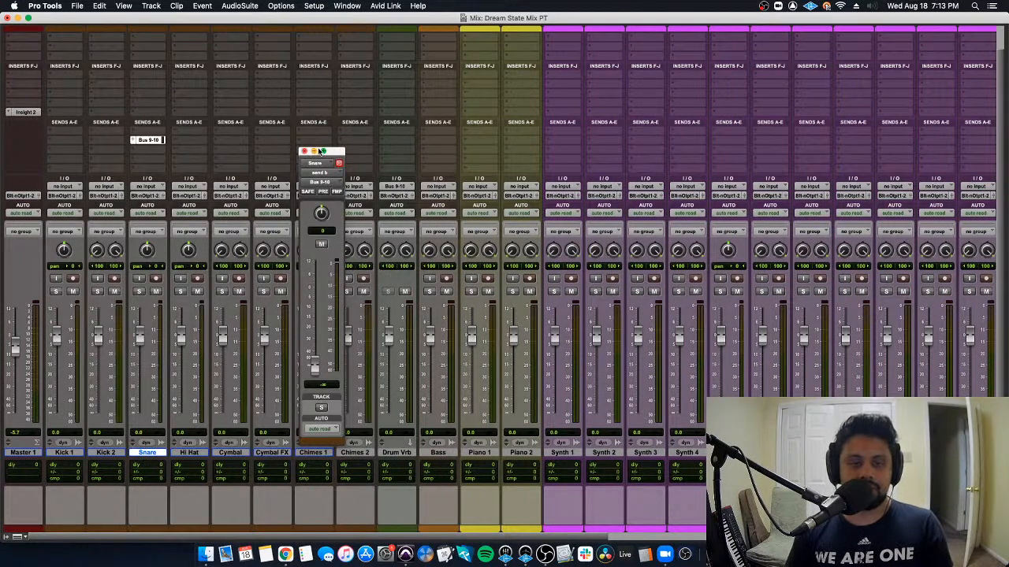
{"action": "left_click_drag", "start_coordinate": [335, 152], "coordinate": [333, 109]}
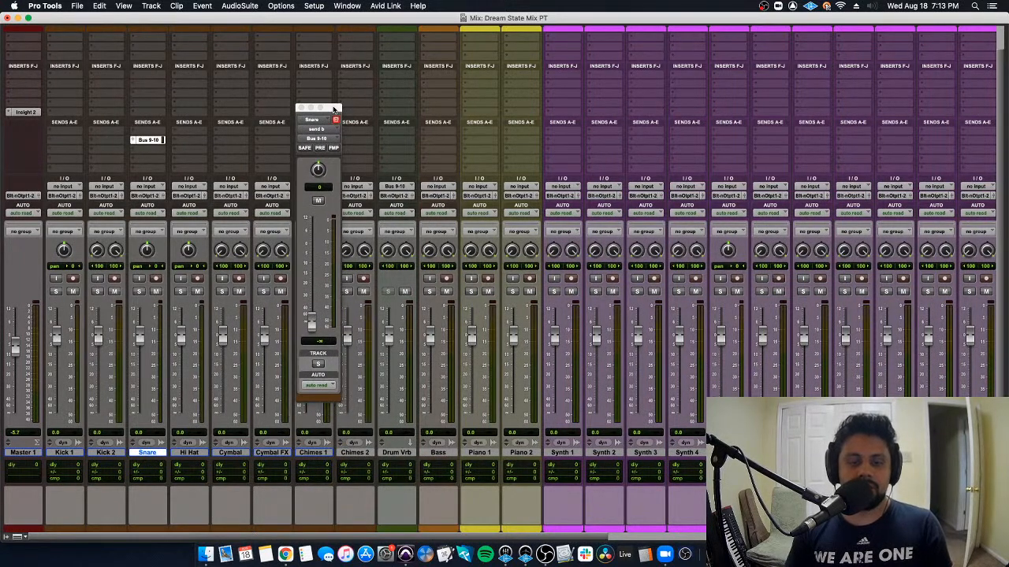
Solo the Snare track, play it from around bar 52, and raise its Bus 9-10 send level to -3.6 dB.
{"action": "mouse_move", "coordinate": [311, 321]}
{"action": "left_mouse_down"}
{"action": "mouse_move", "coordinate": [314, 268]}
{"action": "mouse_move", "coordinate": [312, 323]}
{"action": "left_mouse_up"}
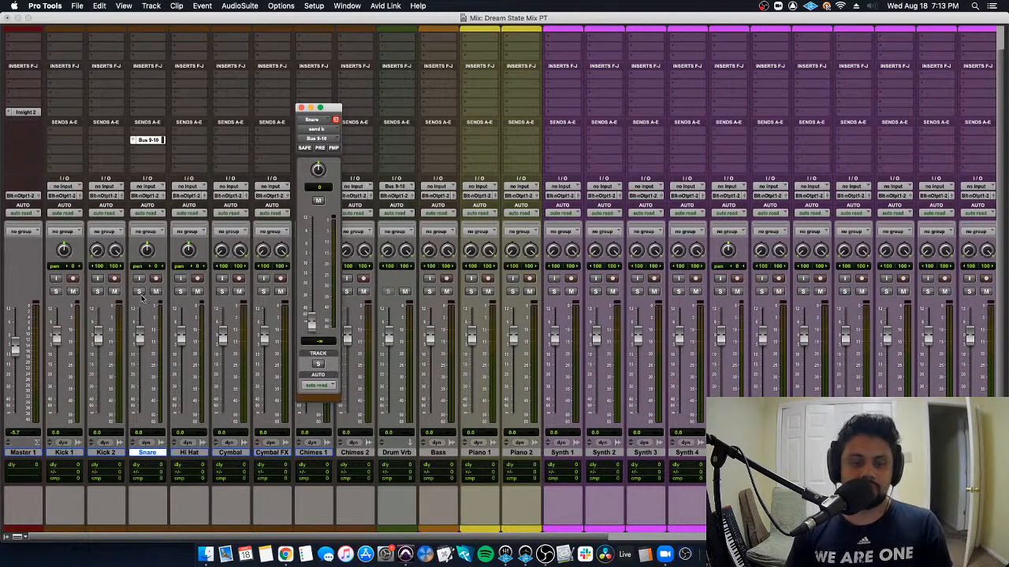
{"action": "left_click", "coordinate": [140, 292]}
{"action": "key", "text": "super+equal"}
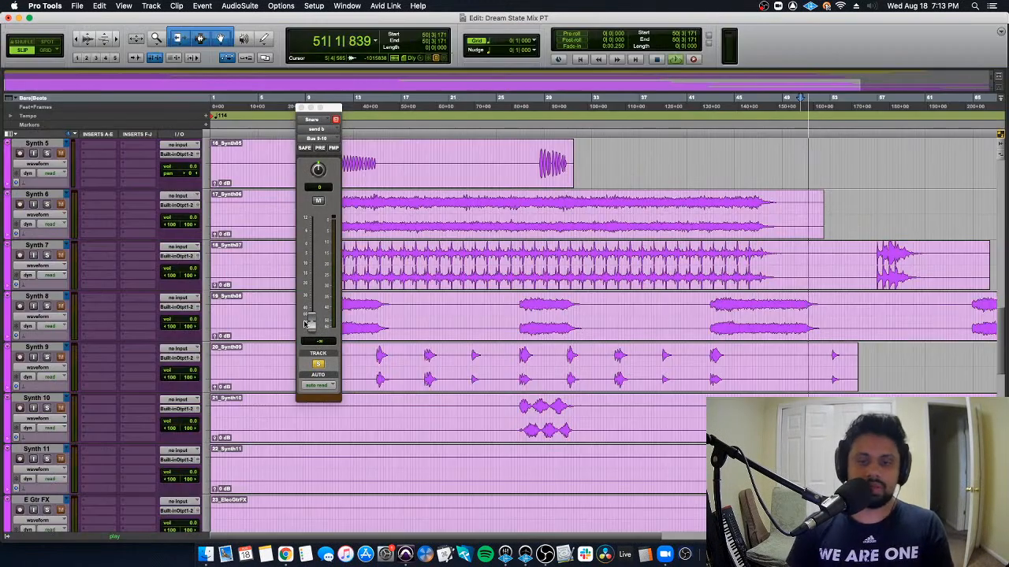
{"action": "scroll", "coordinate": [638, 293], "scroll_direction": "up", "scroll_amount": 10}
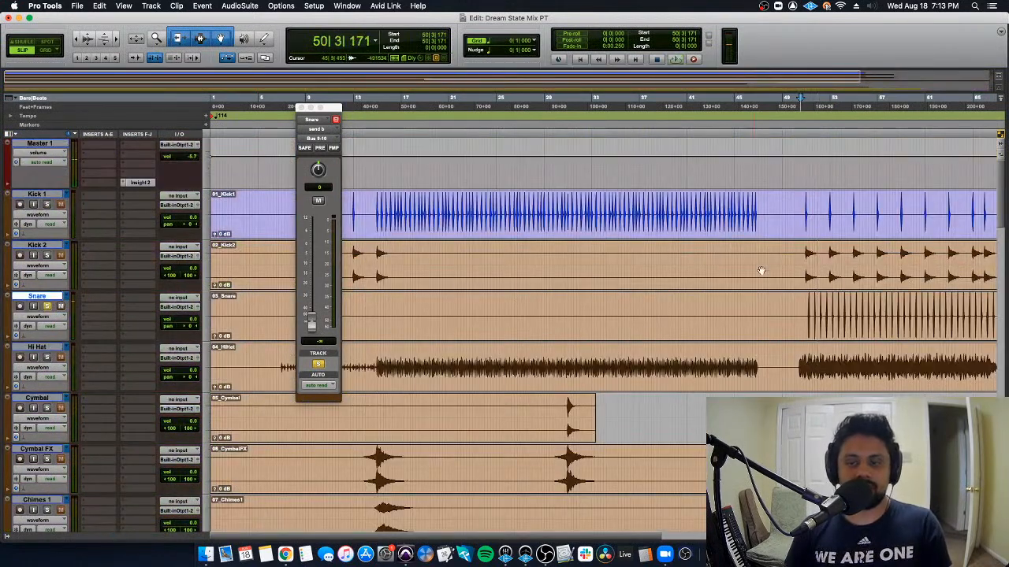
{"action": "key", "text": "super+bracketleft"}
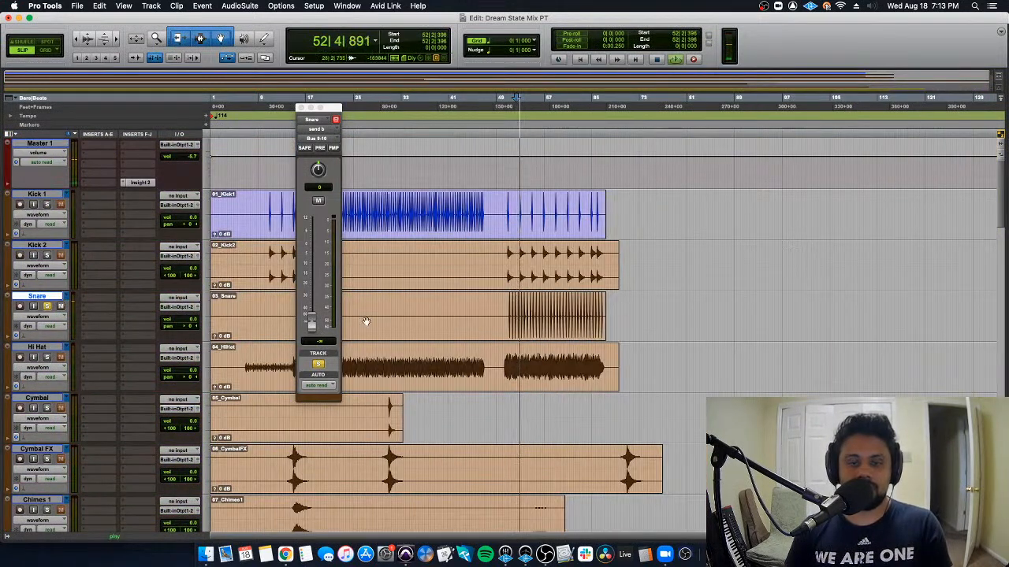
{"action": "left_click_drag", "start_coordinate": [311, 321], "coordinate": [313, 251]}
Load the CLA AL2 Drum Verb preset in the VerbSuite Classics reverb on the Drum Vrb track.
{"action": "key", "text": "super+equal"}
{"action": "scroll", "coordinate": [498, 282], "scroll_direction": "up", "scroll_amount": 1}
{"action": "left_click", "coordinate": [406, 44]}
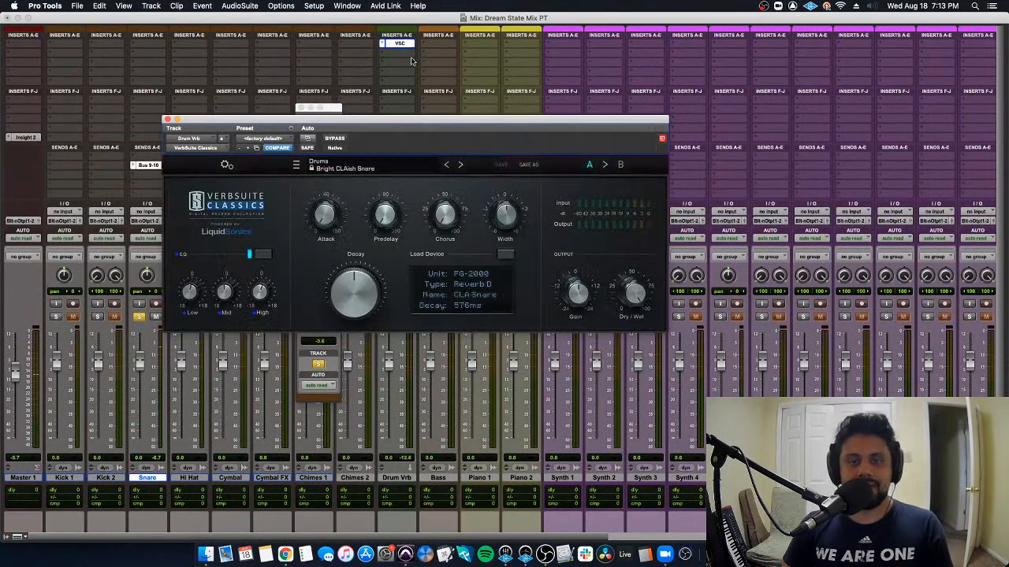
{"action": "left_click", "coordinate": [448, 164]}
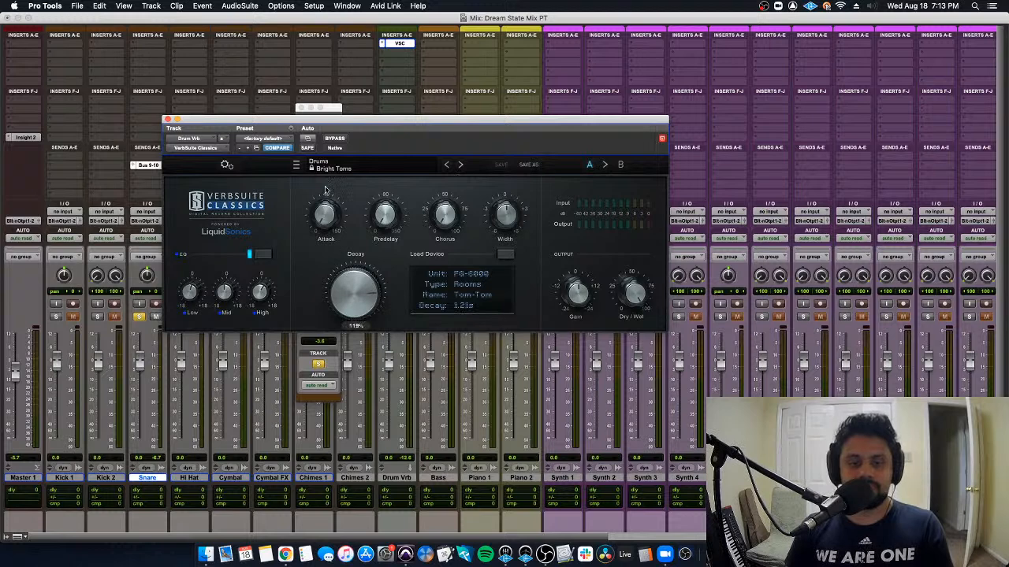
{"action": "left_click", "coordinate": [461, 165]}
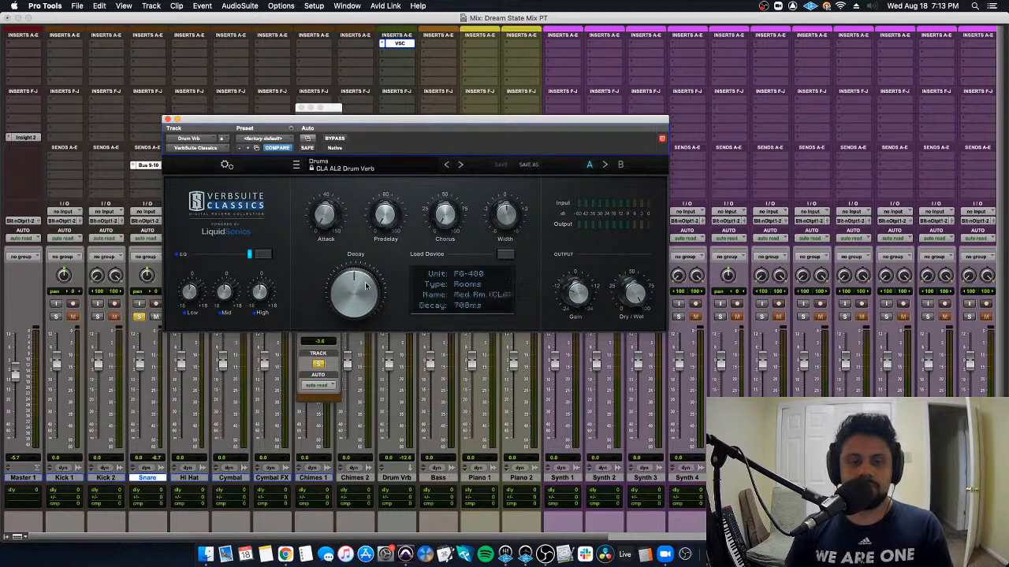
{"action": "left_click_drag", "start_coordinate": [324, 122], "coordinate": [366, 127]}
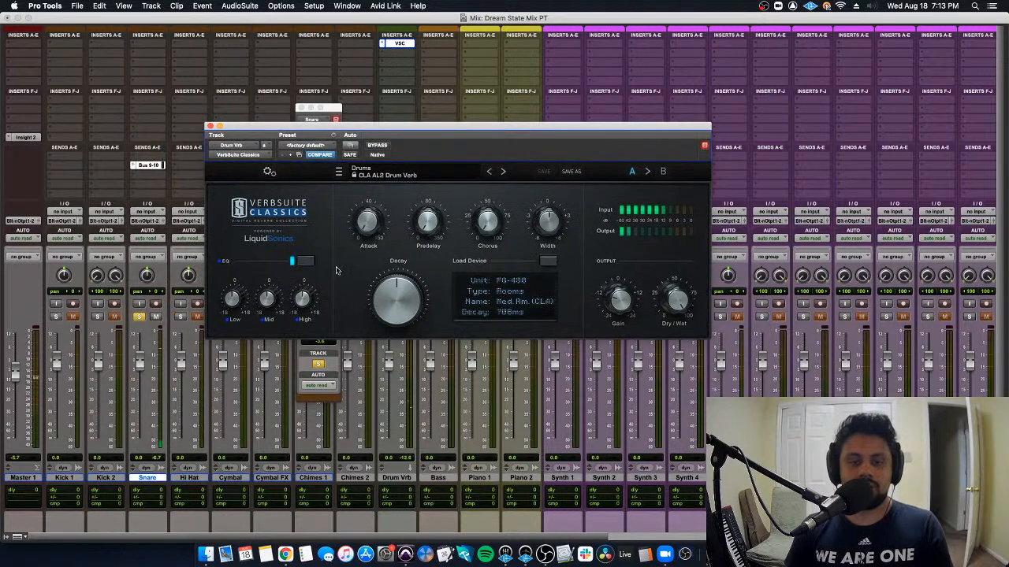
Set the Snare's Bus 9-10 send level to 0.0 dB and the drum reverb's decay to 130%.
{"action": "left_click", "coordinate": [329, 118]}
{"action": "left_click_drag", "start_coordinate": [312, 255], "coordinate": [313, 246]}
{"action": "left_click_drag", "start_coordinate": [392, 299], "coordinate": [392, 255]}
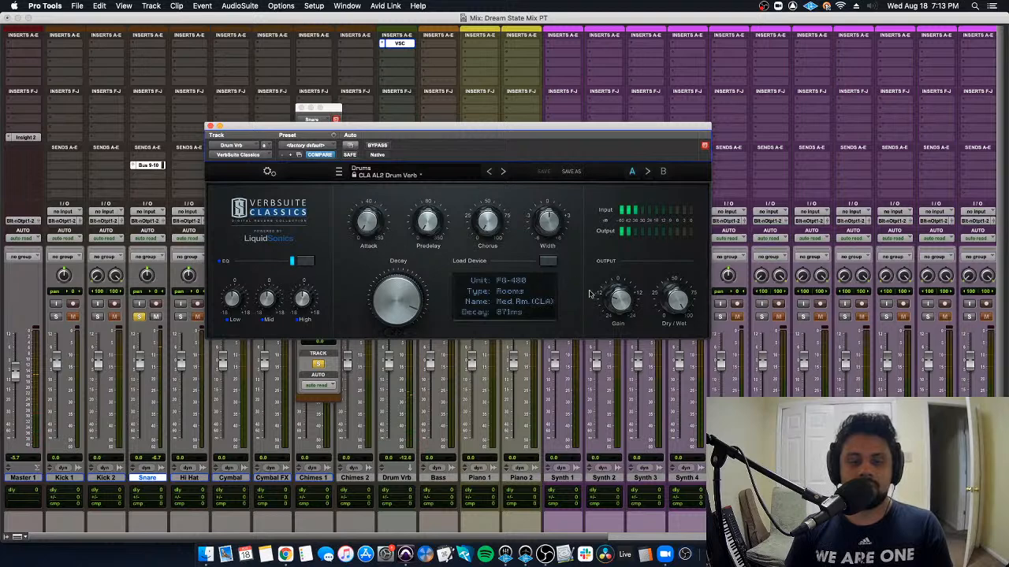
{"action": "mouse_move", "coordinate": [623, 297]}
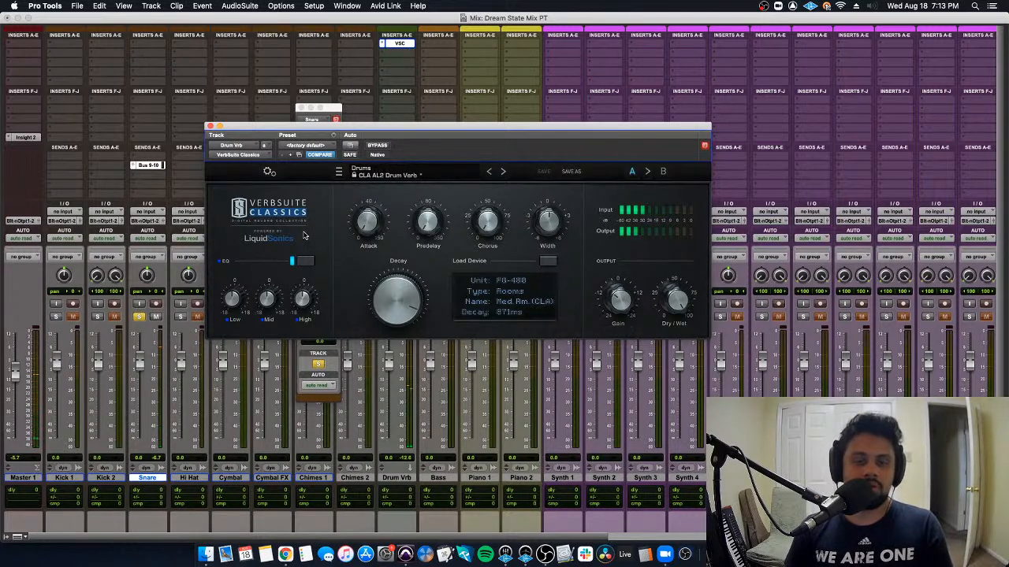
{"action": "left_click_drag", "start_coordinate": [409, 288], "coordinate": [411, 280]}
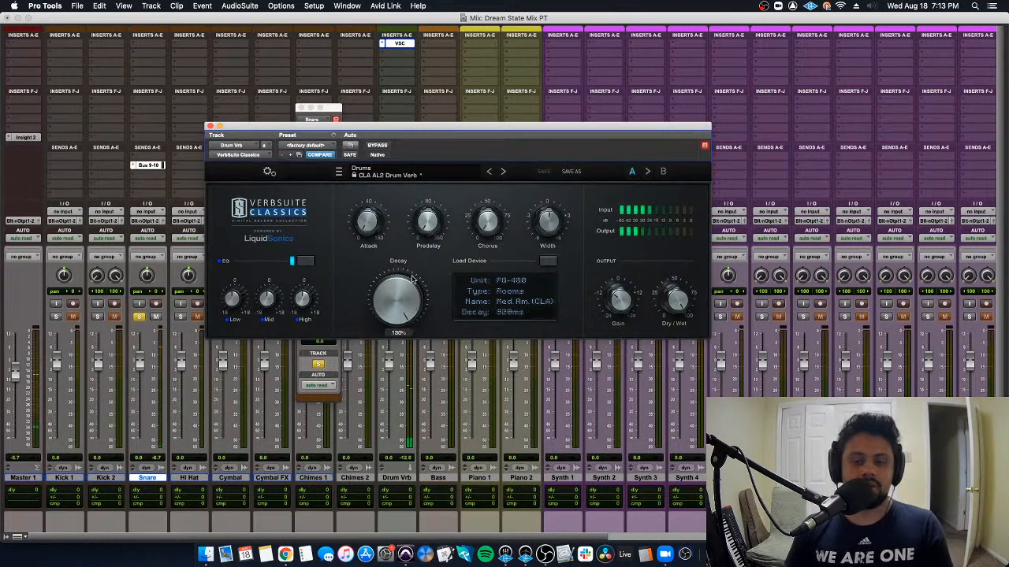
Close the reverb and Snare send windows and take the Snare track out of solo.
{"action": "left_click", "coordinate": [210, 126]}
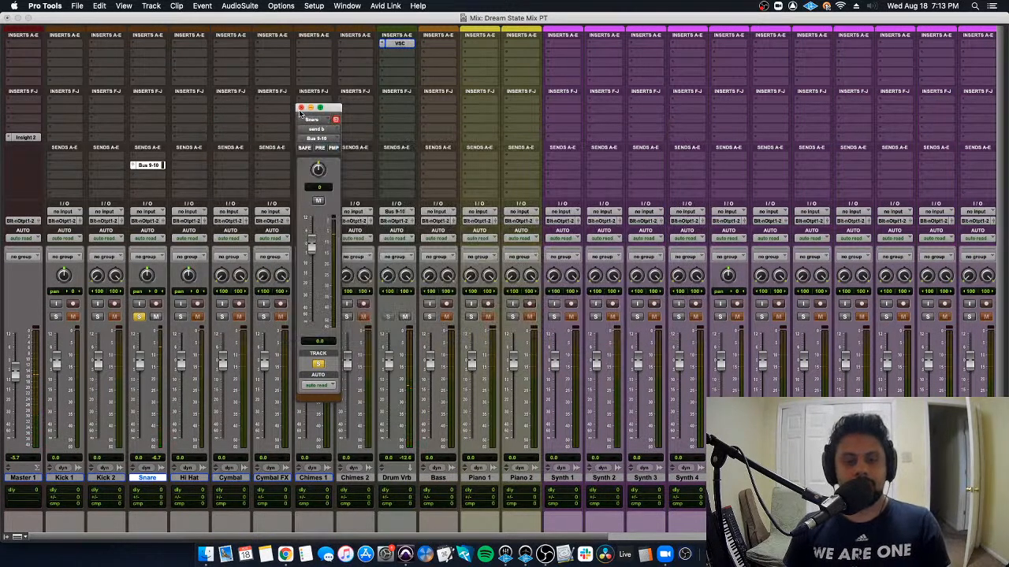
{"action": "left_click", "coordinate": [300, 108]}
{"action": "left_click", "coordinate": [140, 317]}
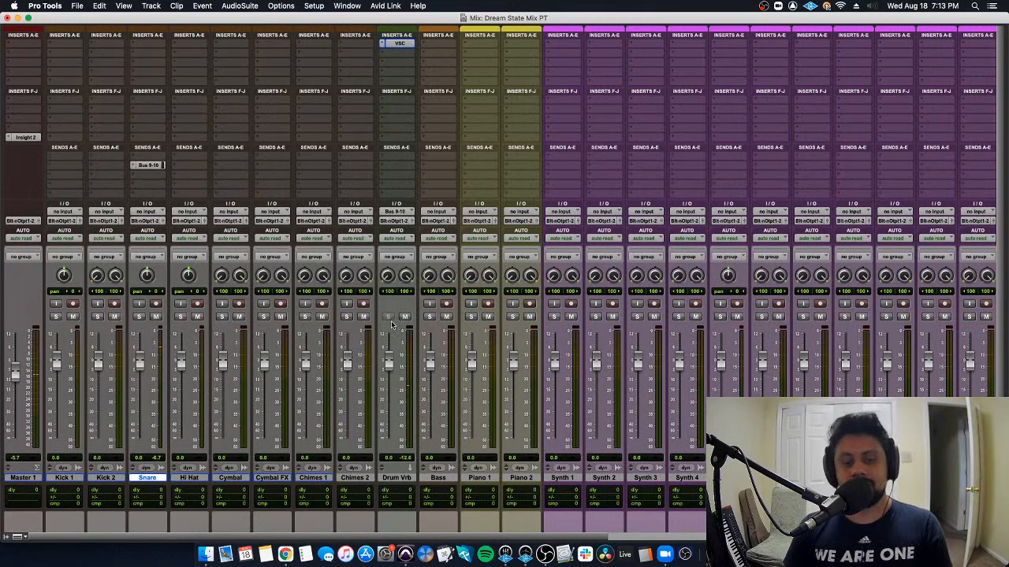
{"action": "scroll", "coordinate": [392, 323], "scroll_direction": "down", "scroll_amount": 2}
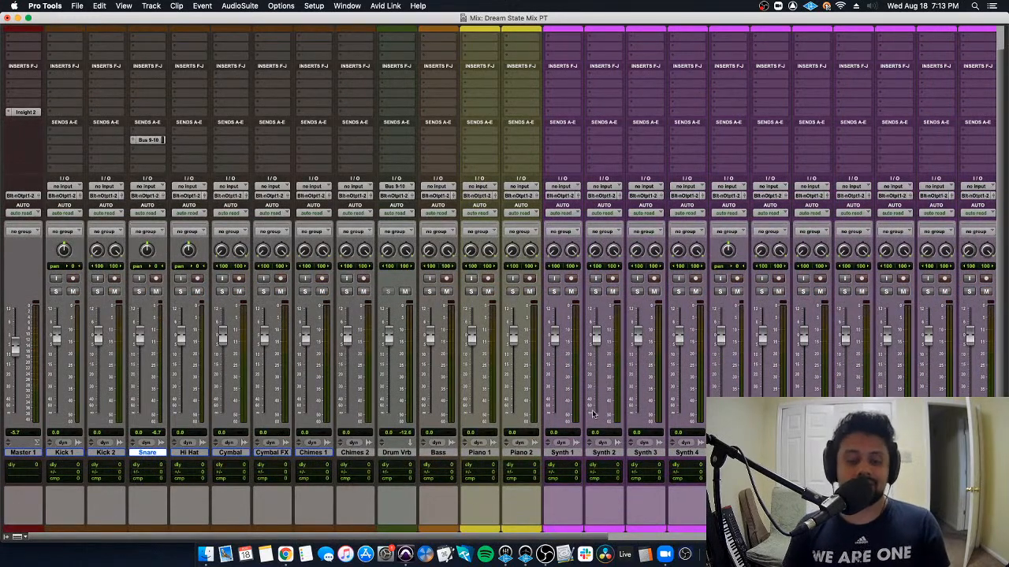
{"action": "left_click", "coordinate": [480, 454]}
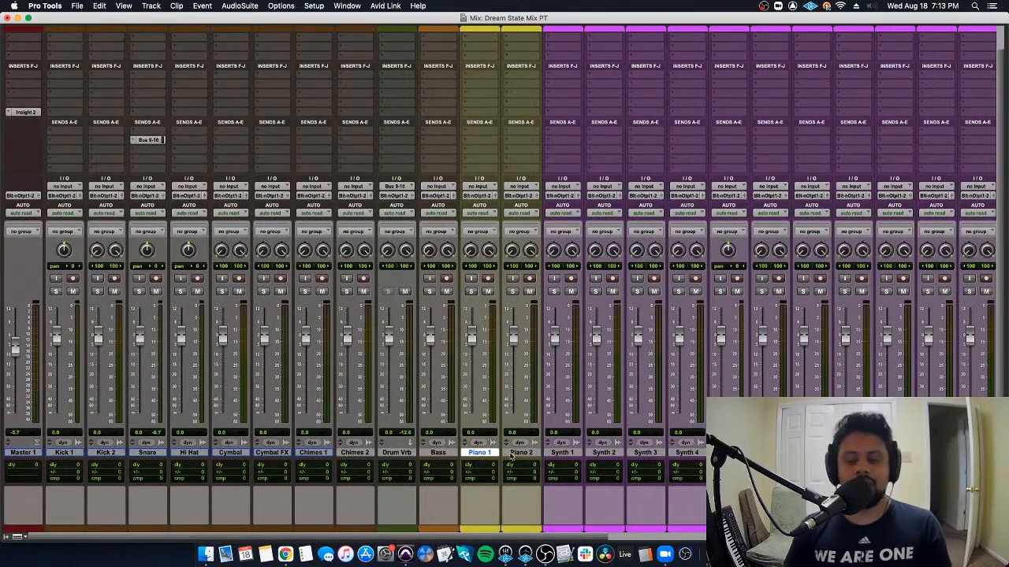
{"action": "left_click", "coordinate": [526, 455]}
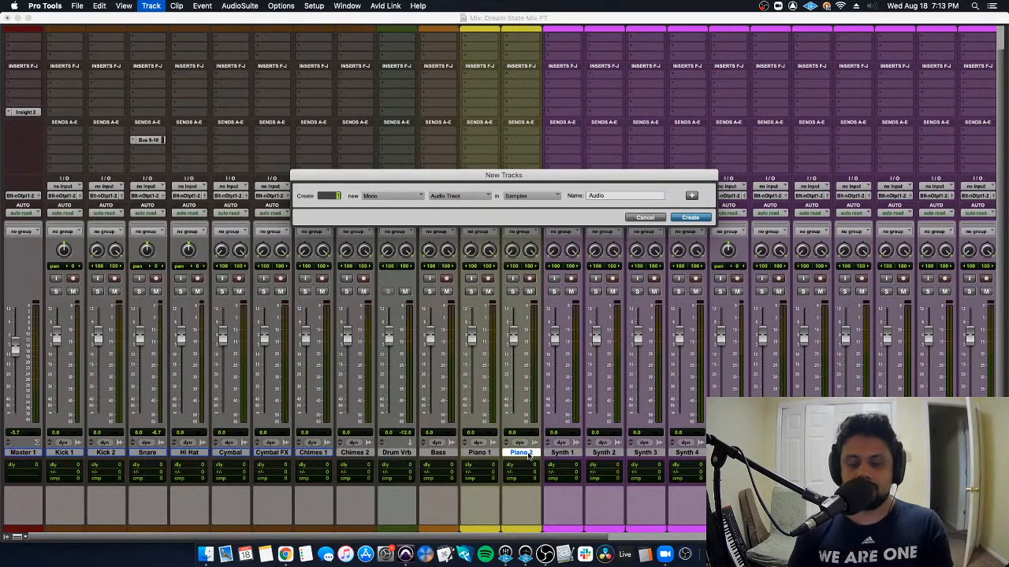
{"action": "key", "text": "Escape"}
{"action": "left_click", "coordinate": [355, 453]}
{"action": "left_click", "coordinate": [397, 454]}
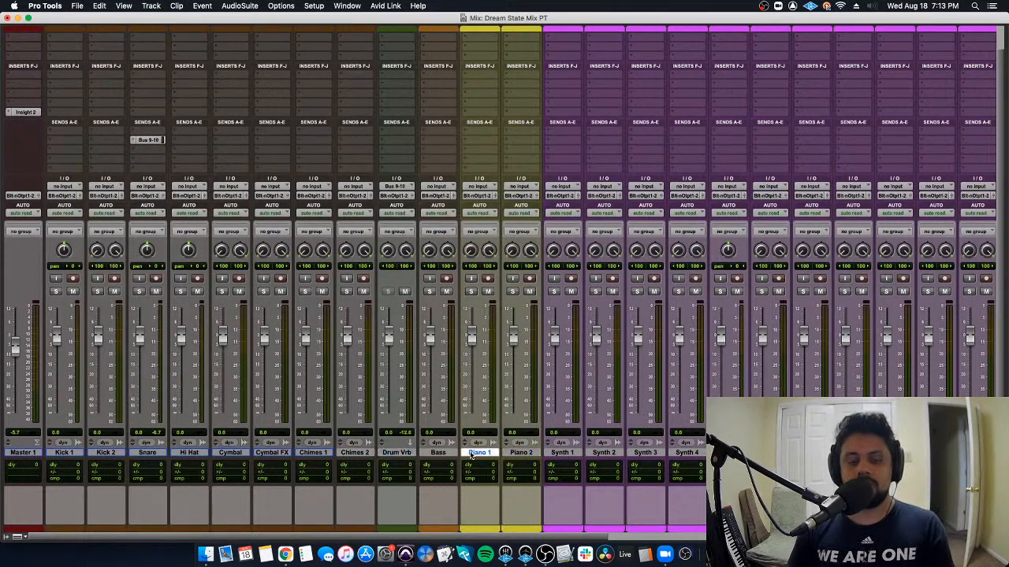
Start a new stereo Aux Input track after Piano 2 and name it Piano Vrb.
{"action": "left_click", "coordinate": [475, 454]}
{"action": "left_click", "coordinate": [517, 455]}
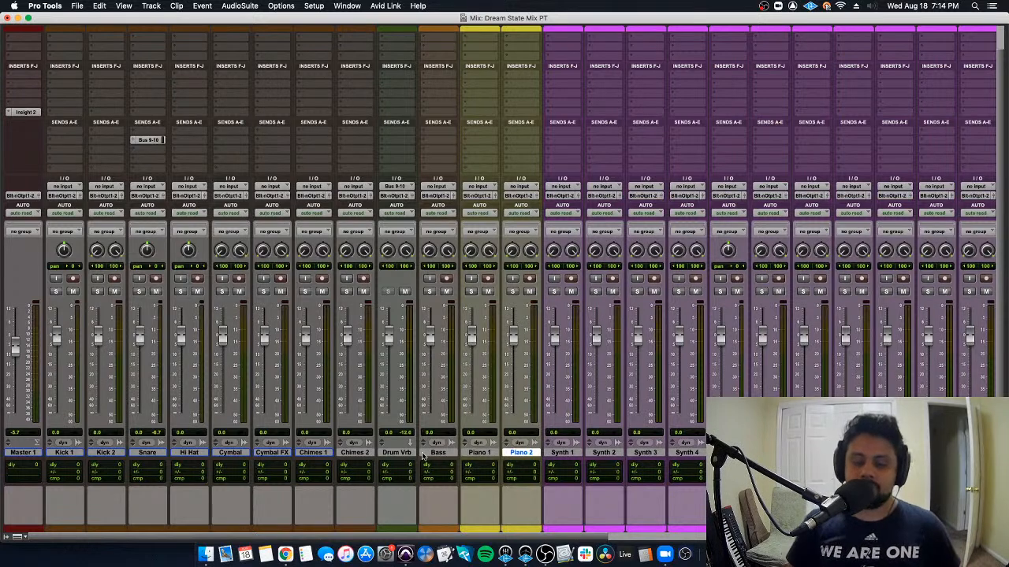
{"action": "key", "text": "super+shift+n"}
{"action": "key", "text": "super+Right"}
{"action": "key", "text": "super+Down"}
{"action": "key", "text": "Tab"}
{"action": "type", "text": "P"}
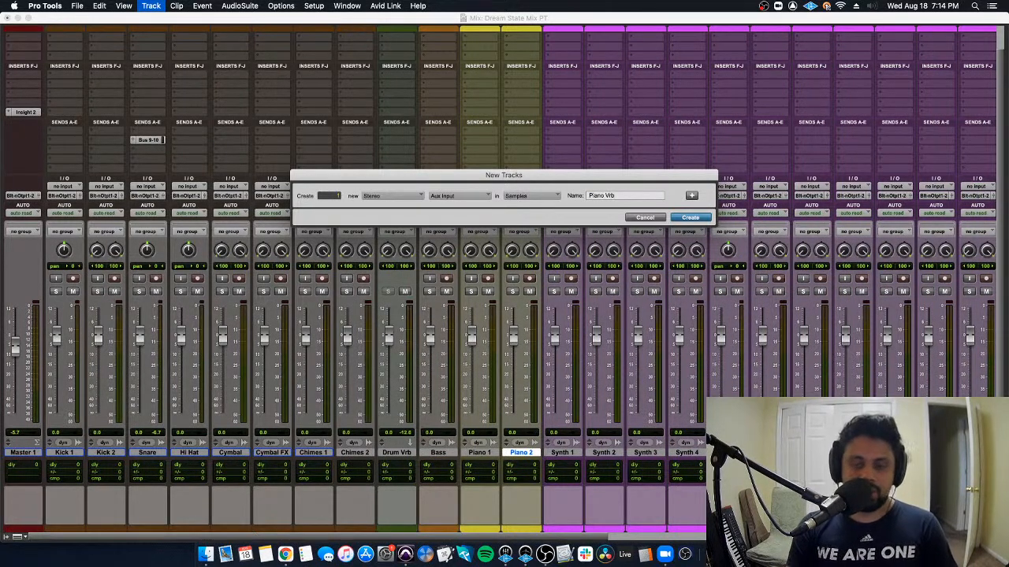
{"action": "key", "text": "super+shift+Down"}
{"action": "key", "text": "super+Right"}
{"action": "key", "text": "super+Down"}
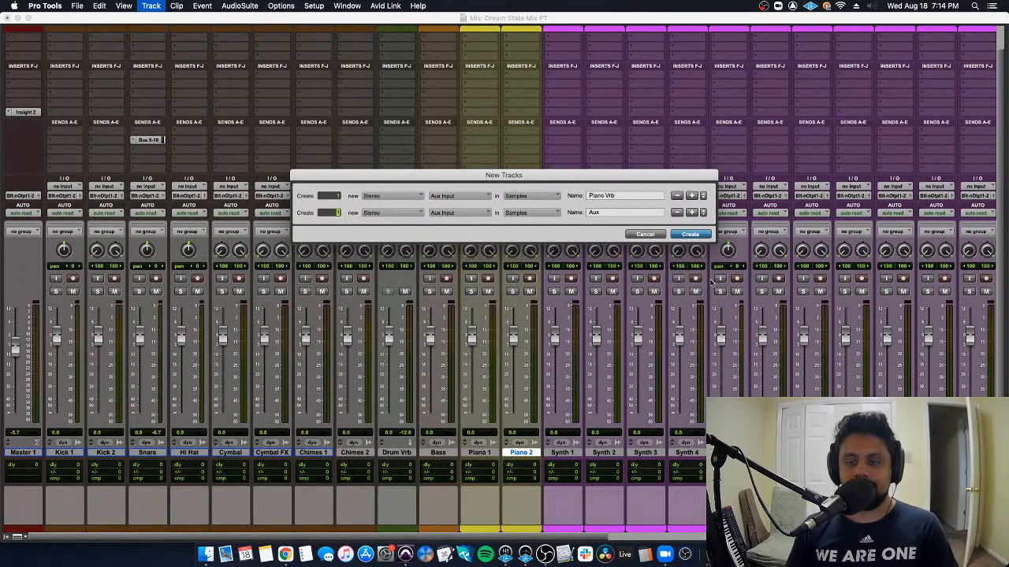
{"action": "left_click", "coordinate": [677, 212]}
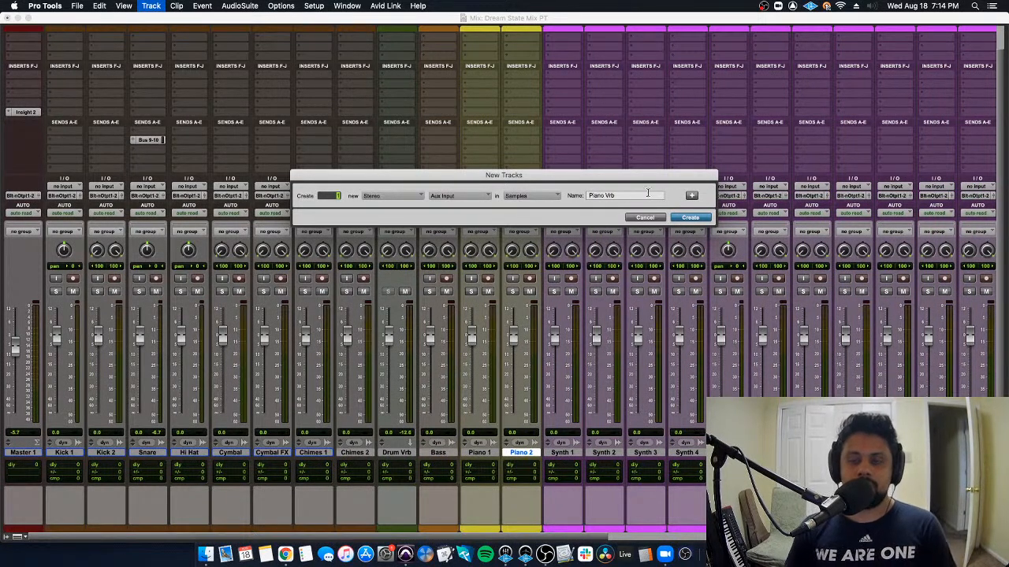
Add a second stereo Aux Input named Piano Delay and create both piano effects tracks.
{"action": "left_click", "coordinate": [692, 195]}
{"action": "left_click", "coordinate": [386, 213]}
{"action": "left_click", "coordinate": [391, 226]}
{"action": "left_click", "coordinate": [450, 214]}
{"action": "left_click", "coordinate": [460, 223]}
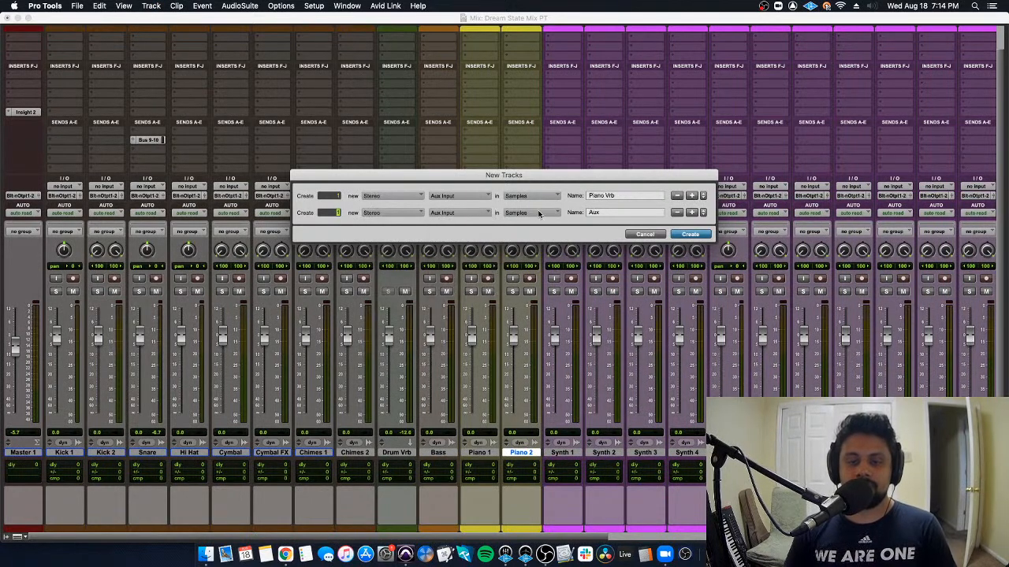
{"action": "double_click", "coordinate": [632, 212]}
{"action": "type", "text": "Piano Delay"}
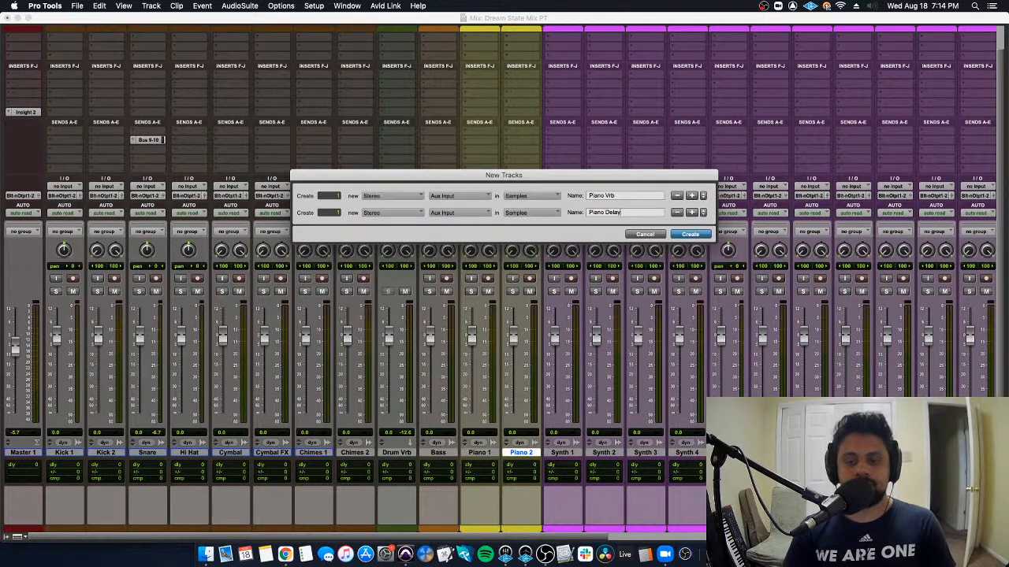
{"action": "key", "text": "Return"}
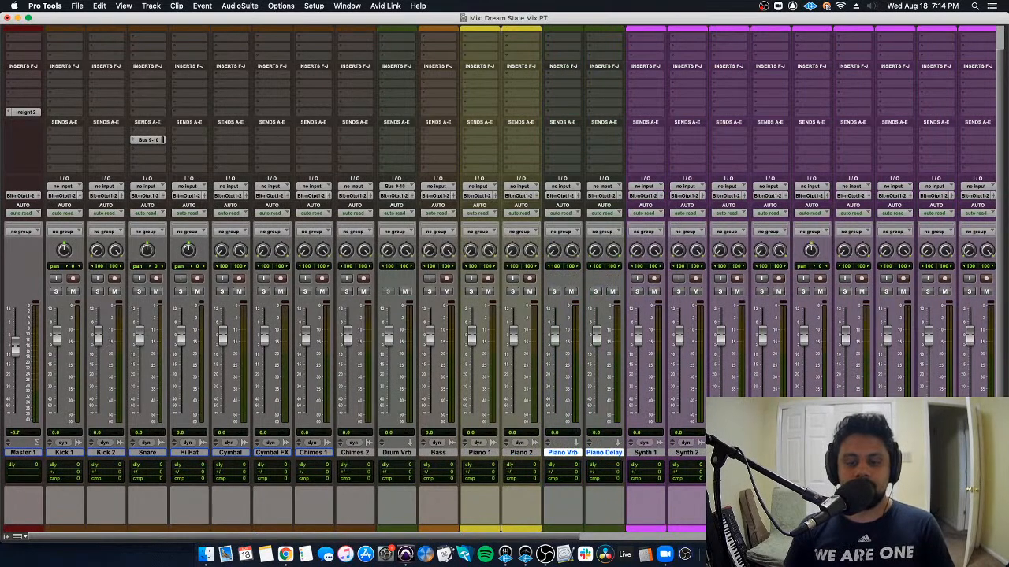
Solo-safe the Piano Vrb and Piano Delay tracks and set their inputs to Bus 13-14 and Bus 15-16 respectively.
{"action": "left_click", "coordinate": [555, 295], "text": "super"}
{"action": "left_click", "coordinate": [598, 292], "text": "super"}
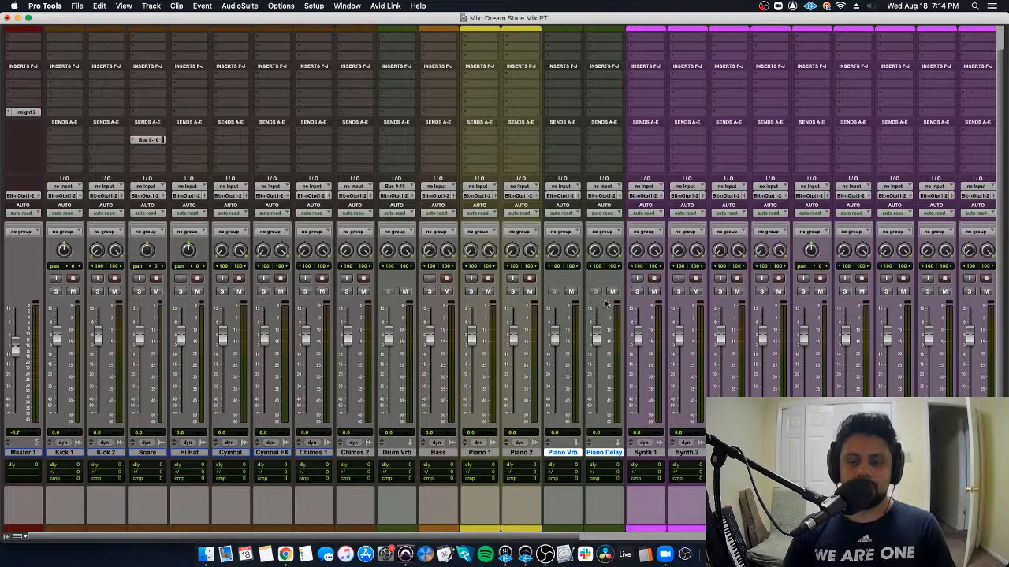
{"action": "left_click", "coordinate": [562, 186]}
{"action": "mouse_move", "coordinate": [567, 196]}
{"action": "mouse_move", "coordinate": [634, 198]}
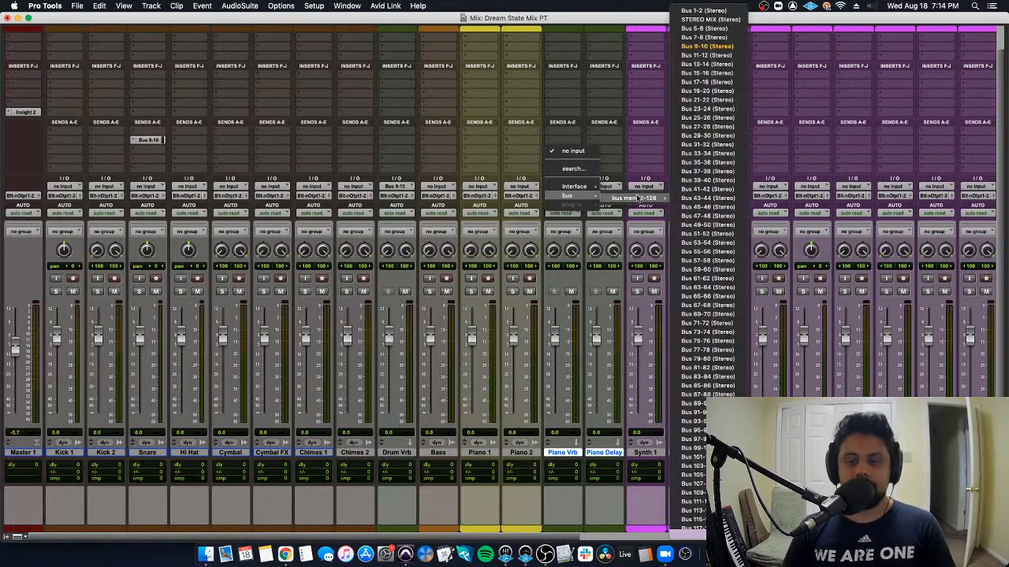
{"action": "left_click", "coordinate": [706, 63]}
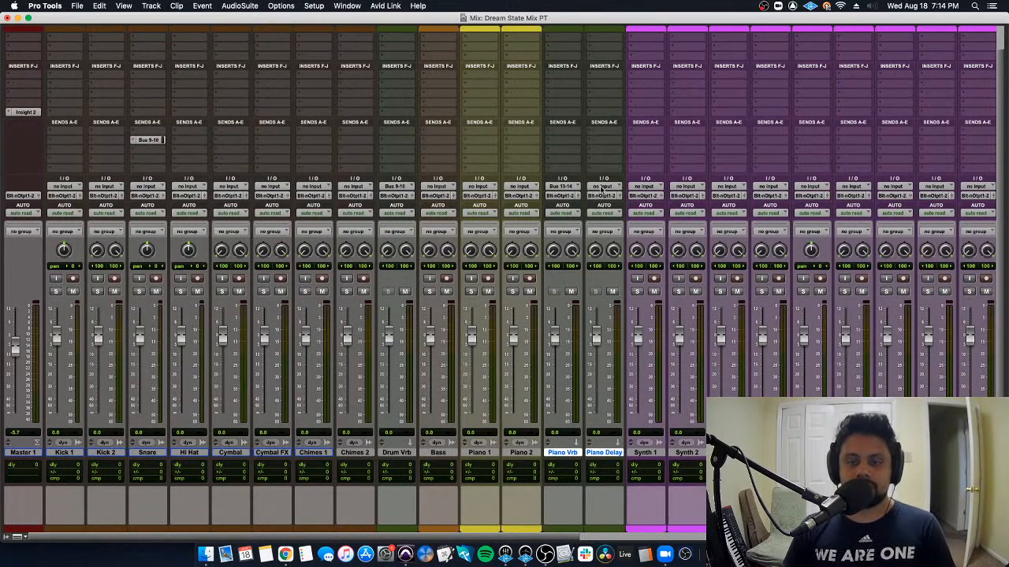
{"action": "left_click", "coordinate": [604, 186]}
{"action": "mouse_move", "coordinate": [608, 195]}
{"action": "mouse_move", "coordinate": [676, 198]}
{"action": "left_click", "coordinate": [755, 73]}
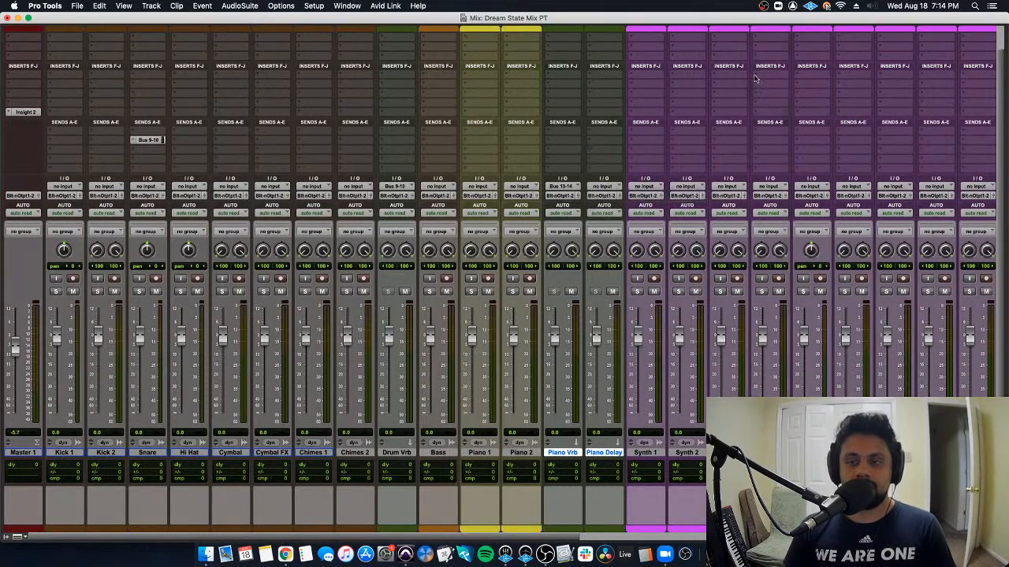
Insert the stereo FabFilter Pro-R reverb in the first insert slot of Piano Vrb and close its window.
{"action": "scroll", "coordinate": [597, 429], "scroll_direction": "up", "scroll_amount": 1}
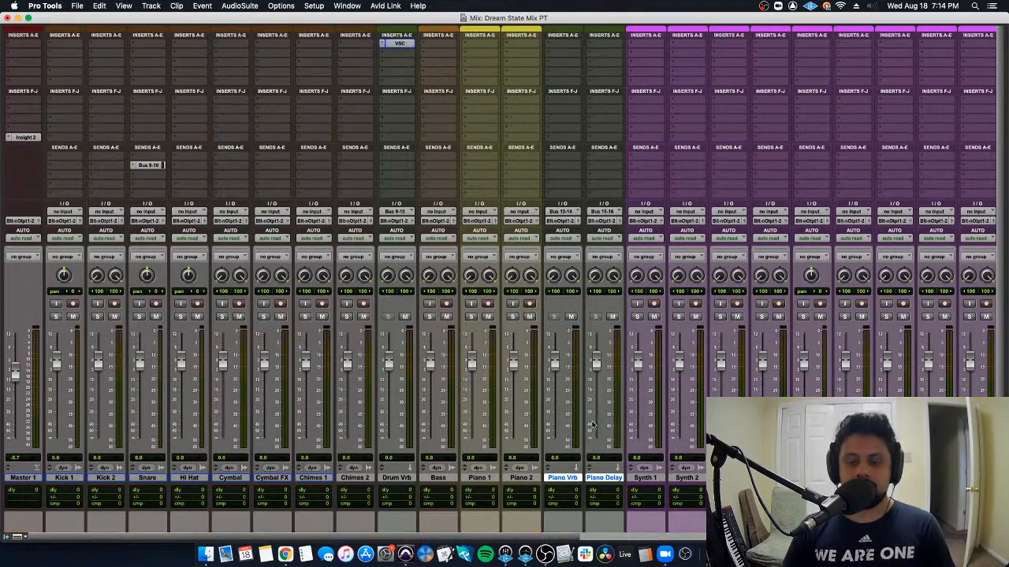
{"action": "left_click", "coordinate": [572, 44]}
{"action": "mouse_move", "coordinate": [597, 43]}
{"action": "mouse_move", "coordinate": [708, 136]}
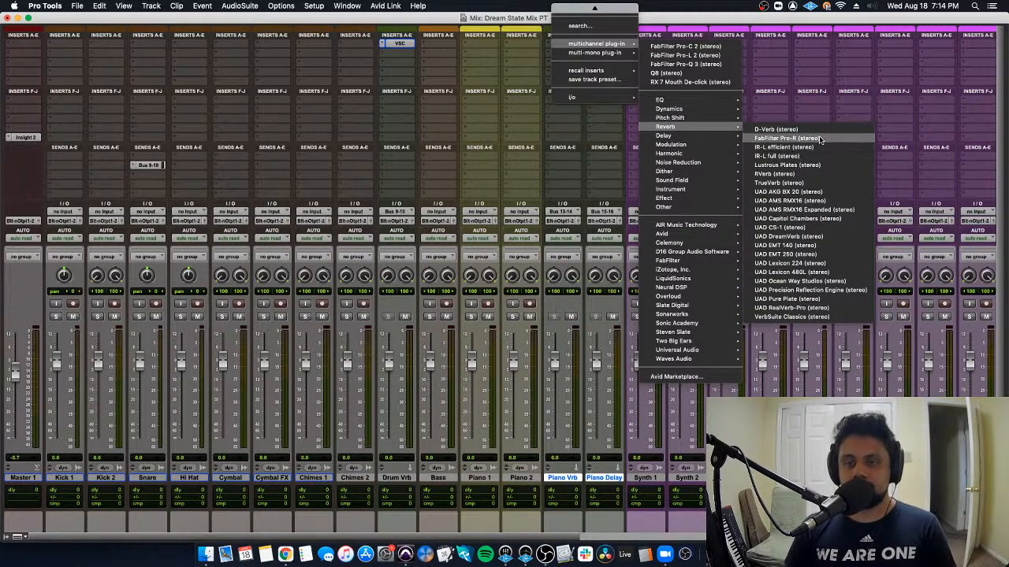
{"action": "left_click", "coordinate": [820, 139]}
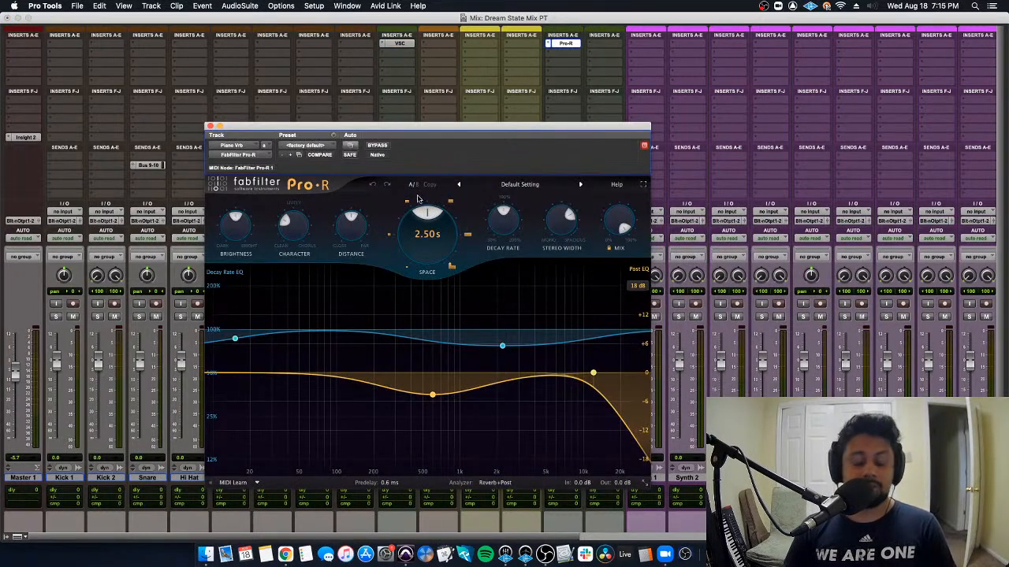
{"action": "left_click", "coordinate": [209, 127]}
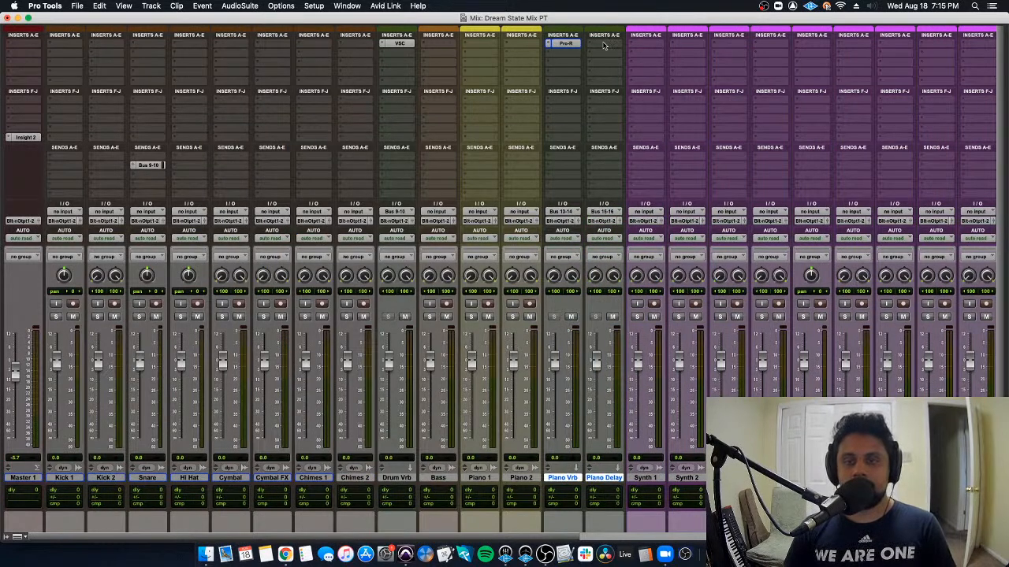
Insert the stereo Mod Delay III plug-in in the first insert slot of the Piano Delay track.
{"action": "left_click", "coordinate": [604, 45]}
{"action": "mouse_move", "coordinate": [638, 43]}
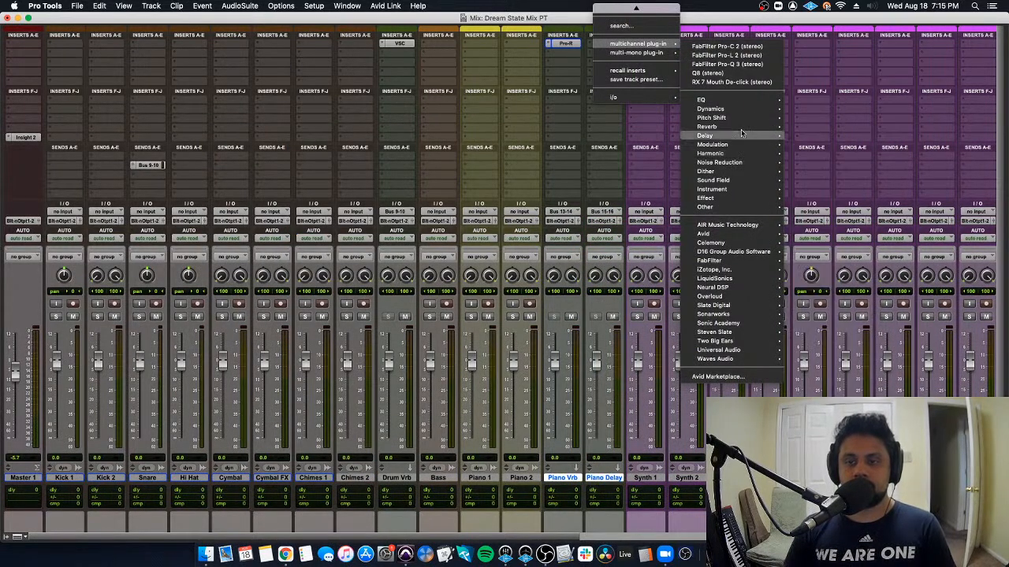
{"action": "mouse_move", "coordinate": [744, 139]}
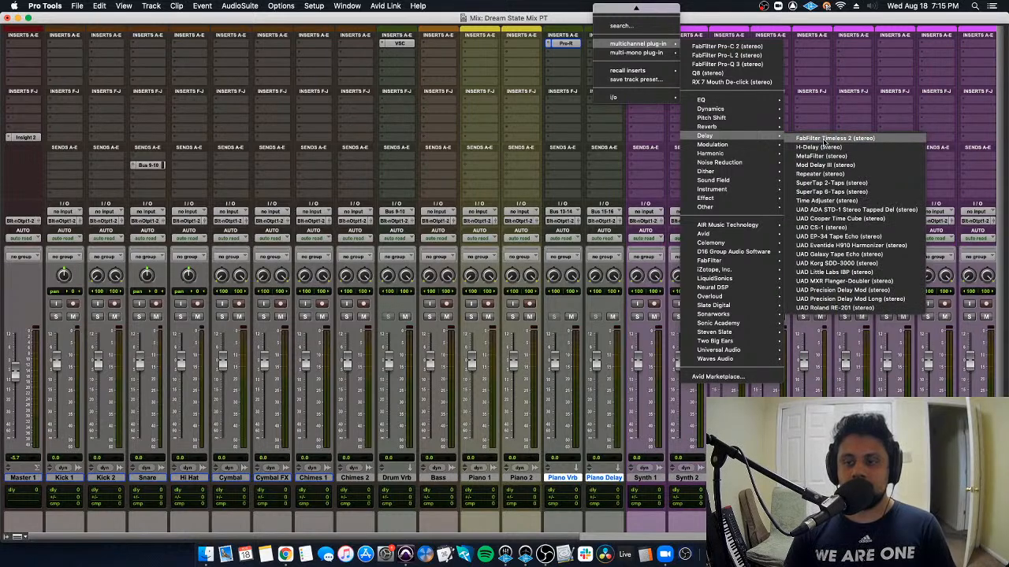
{"action": "left_click", "coordinate": [861, 166]}
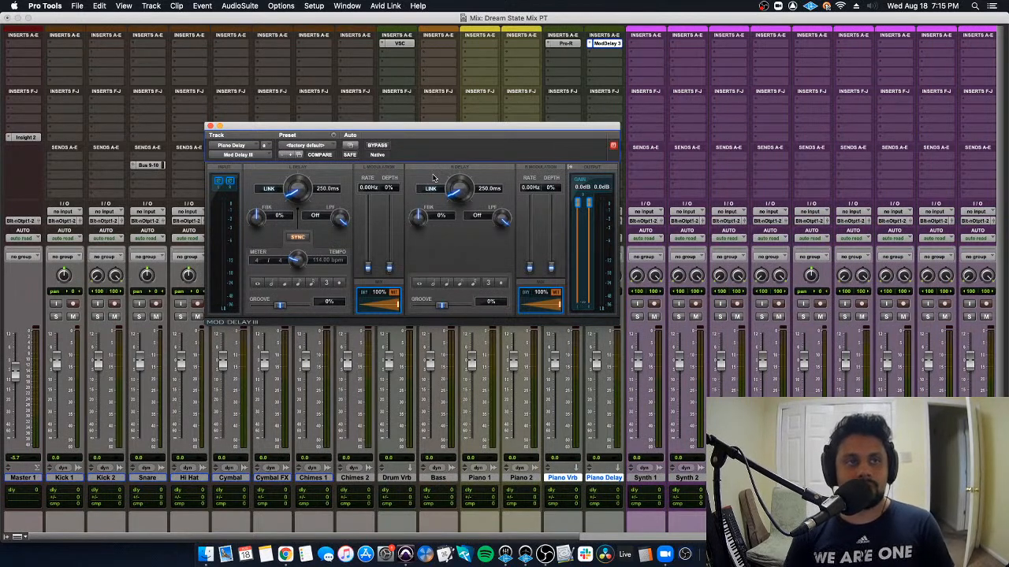
Link Mod Delay III's two channels, set a quarter-note delay with 44% feedback, and close the plug-in window.
{"action": "left_click", "coordinate": [269, 191]}
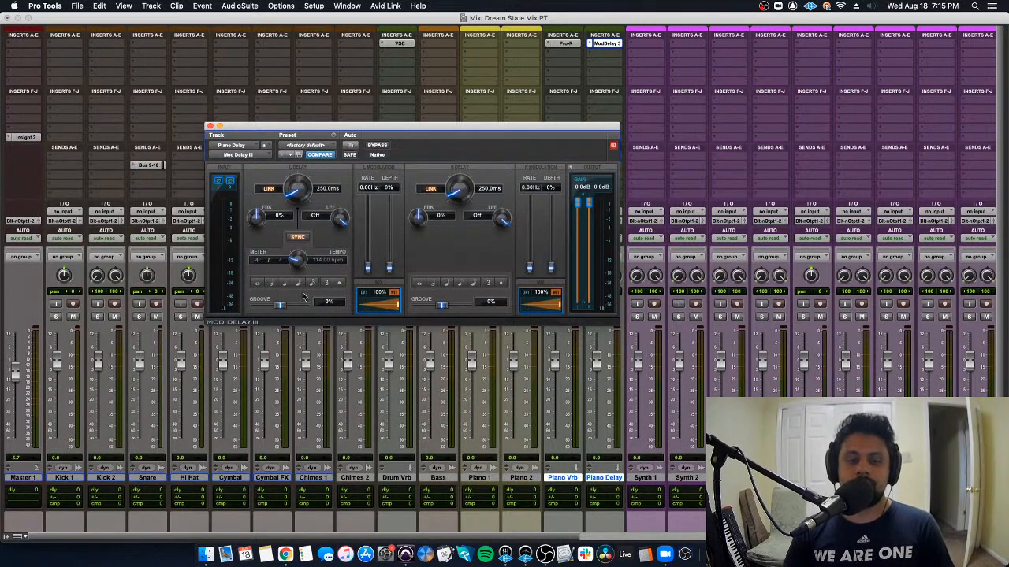
{"action": "left_click", "coordinate": [285, 284]}
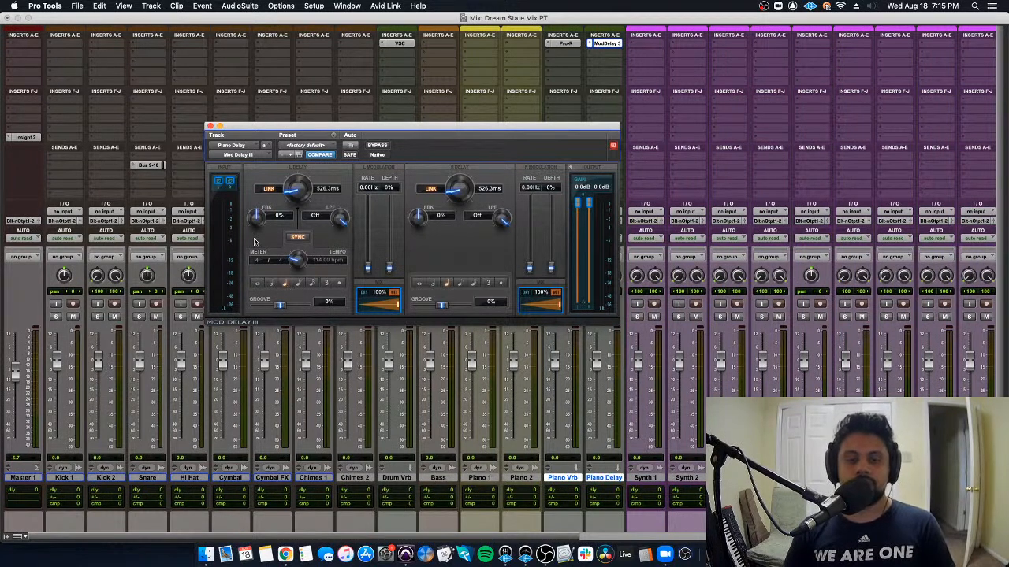
{"action": "left_click_drag", "start_coordinate": [257, 217], "coordinate": [253, 208]}
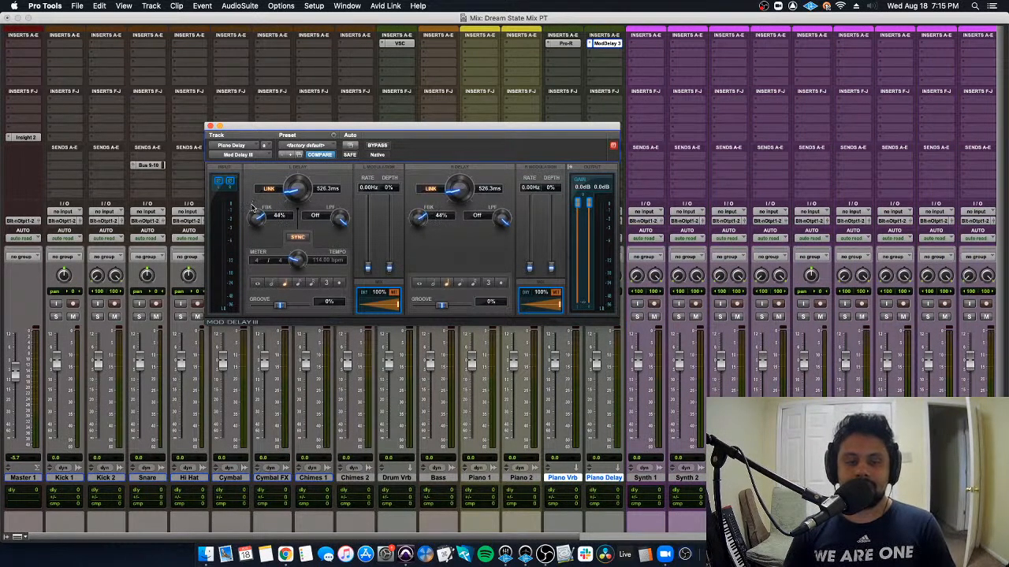
{"action": "left_click", "coordinate": [209, 127]}
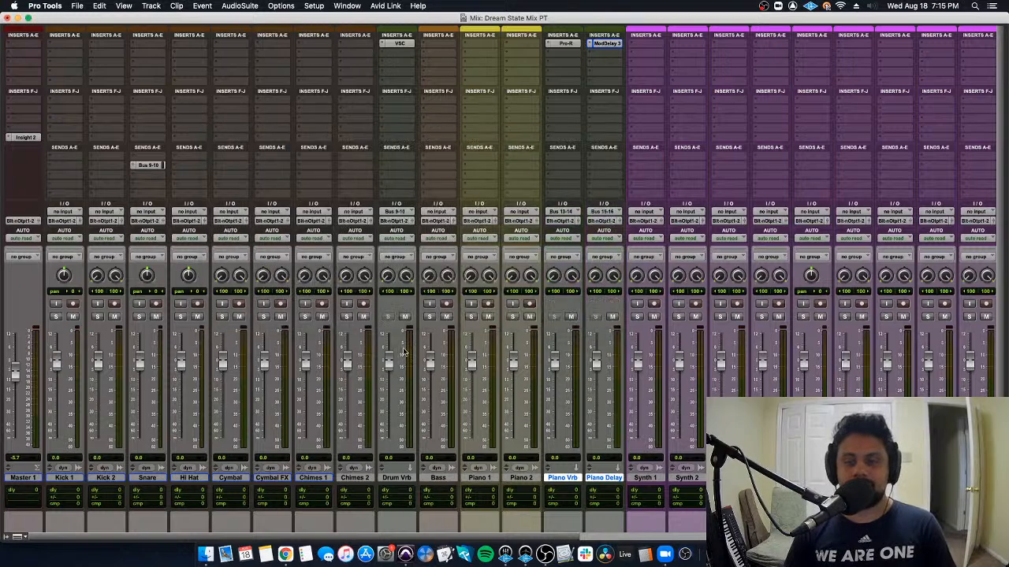
Create two stereo Aux Input tracks named Synth Vrb and Synth Delay after the E Gtr FX track.
{"action": "scroll", "coordinate": [410, 355], "scroll_direction": "right", "scroll_amount": 6}
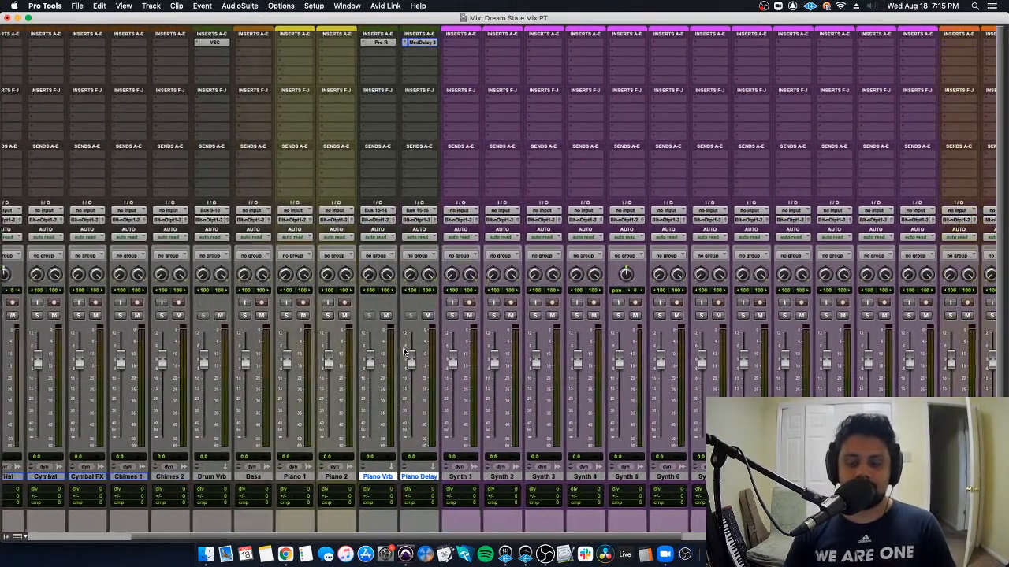
{"action": "scroll", "coordinate": [563, 454], "scroll_direction": "right", "scroll_amount": 2}
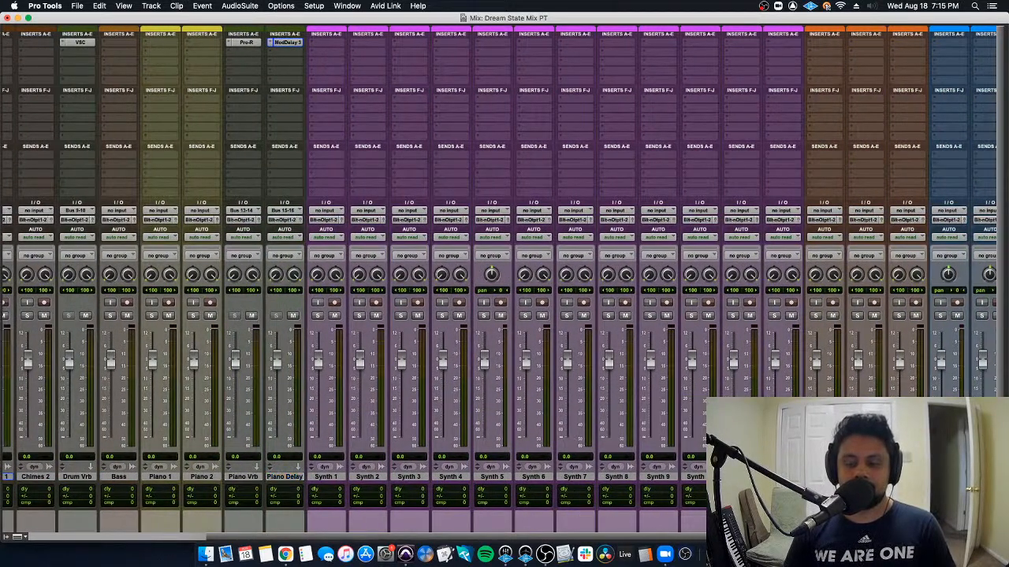
{"action": "key", "text": "super+shift+n"}
{"action": "key", "text": "super+Right"}
{"action": "key", "text": "super+Down"}
{"action": "key", "text": "Tab"}
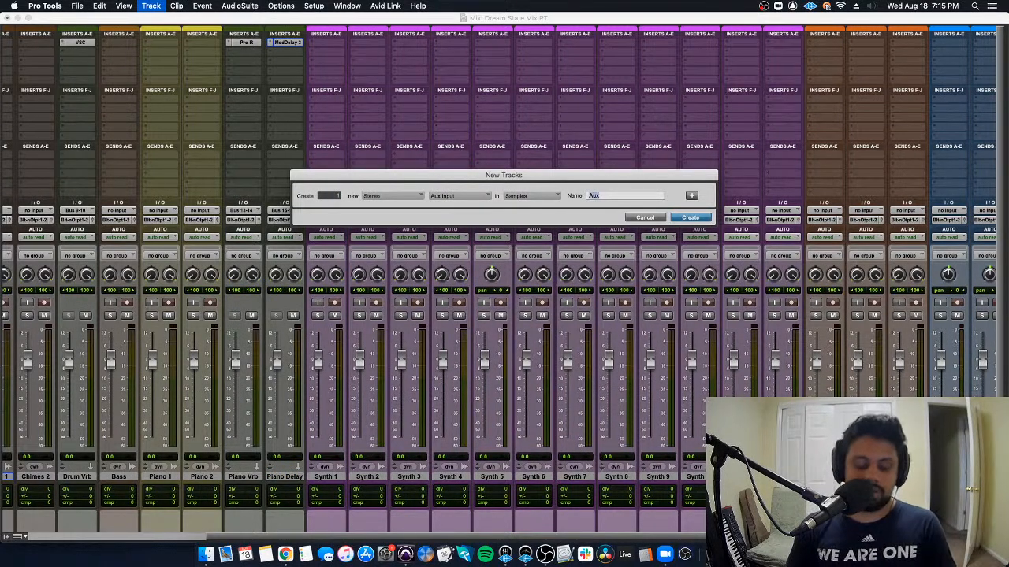
{"action": "type", "text": "Synth"}
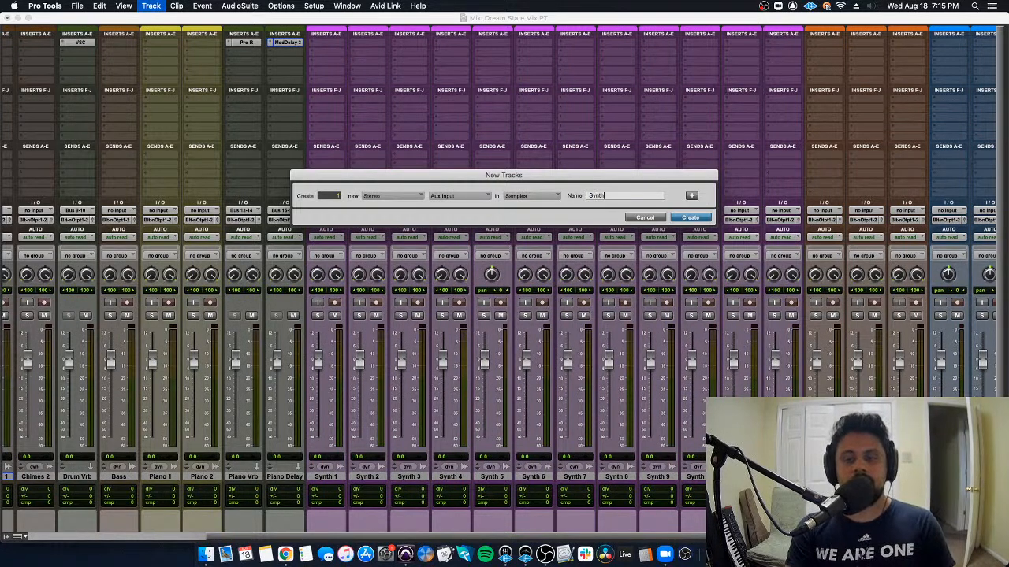
{"action": "type", "text": " Vrb"}
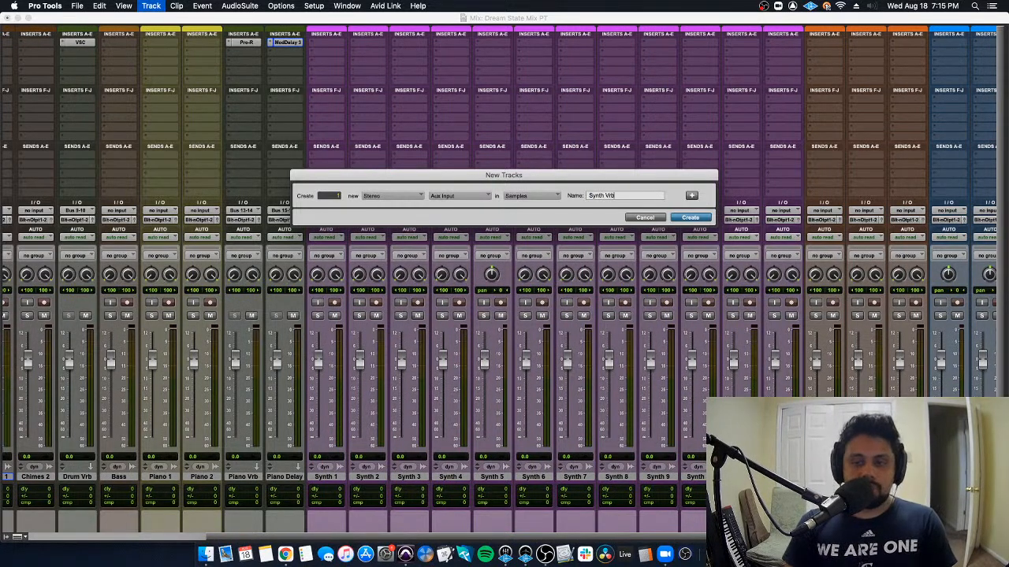
{"action": "key", "text": "super+shift+Down"}
{"action": "type", "text": "S"}
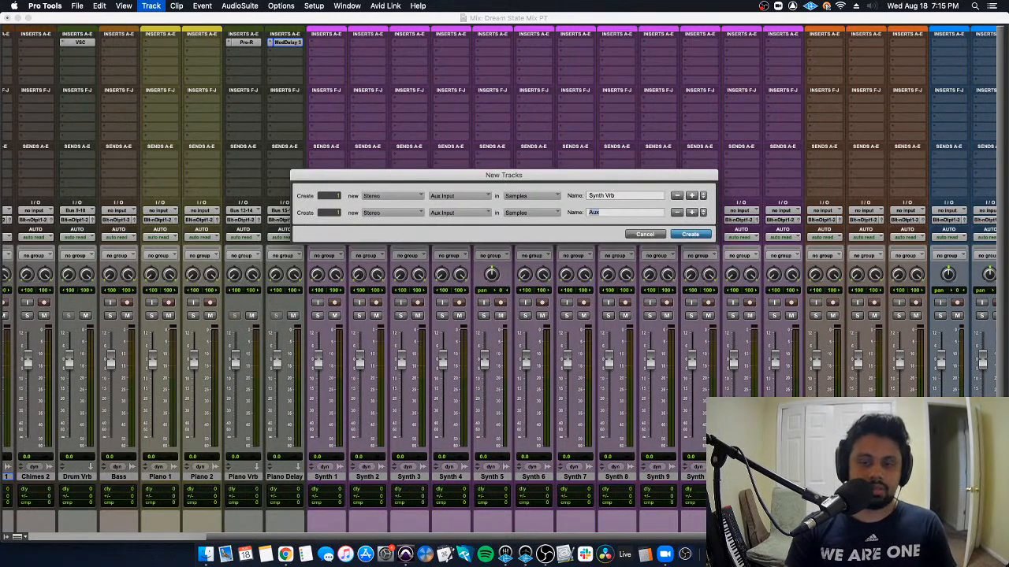
{"action": "type", "text": "ynth Delay"}
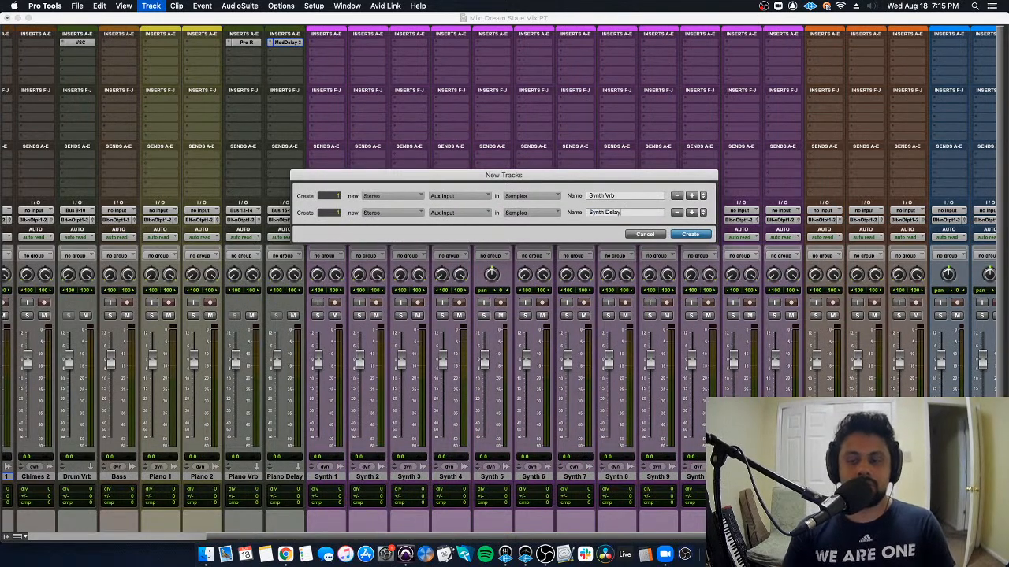
{"action": "key", "text": "Return"}
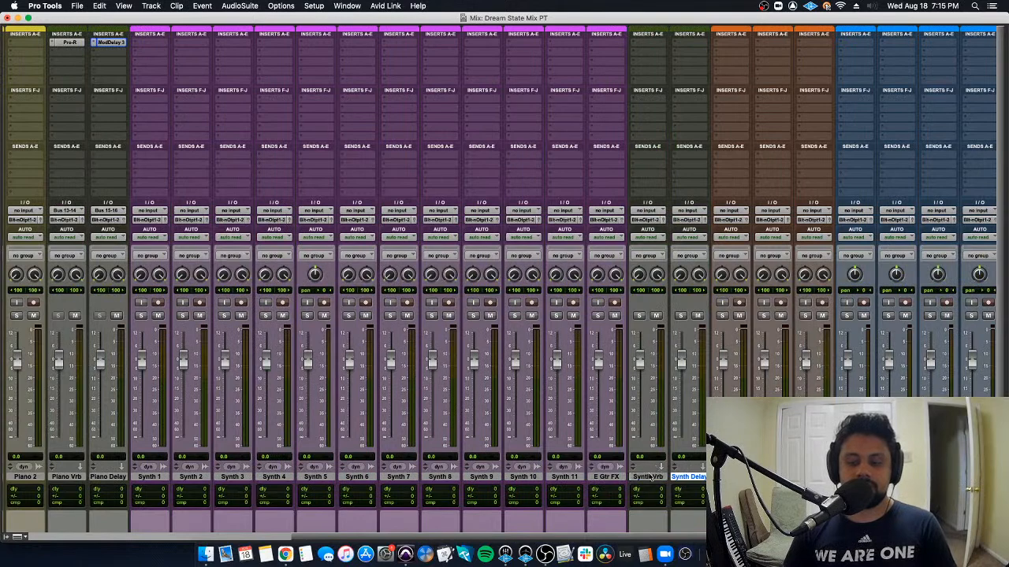
Solo-safe the Synth Vrb and Synth Delay tracks and set their inputs to Bus 17-18 and Bus 19-20 respectively.
{"action": "left_click", "coordinate": [650, 477]}
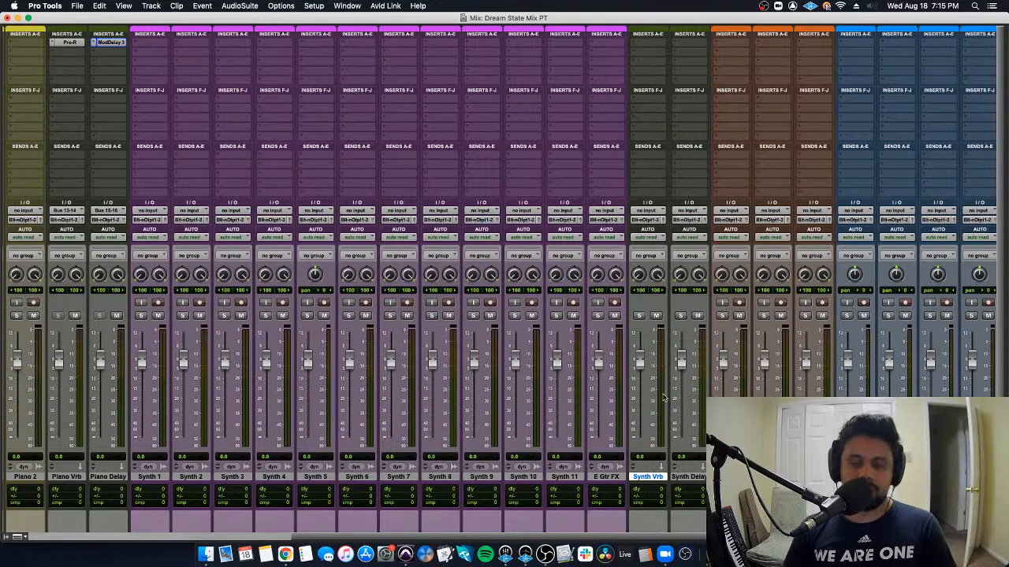
{"action": "left_click", "coordinate": [639, 316], "text": "super"}
{"action": "left_click", "coordinate": [680, 315], "text": "super"}
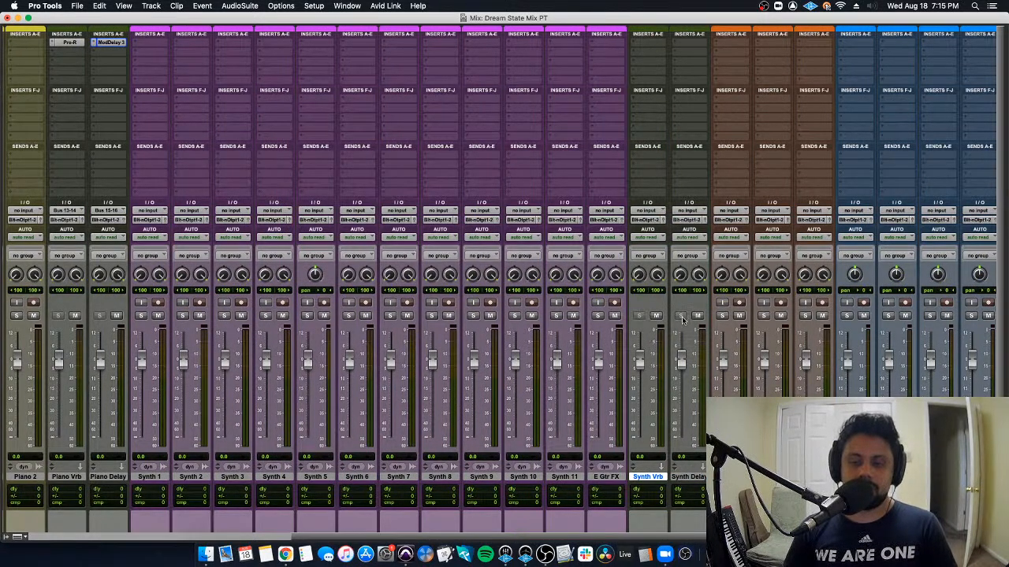
{"action": "scroll", "coordinate": [683, 359], "scroll_direction": "down", "scroll_amount": 2}
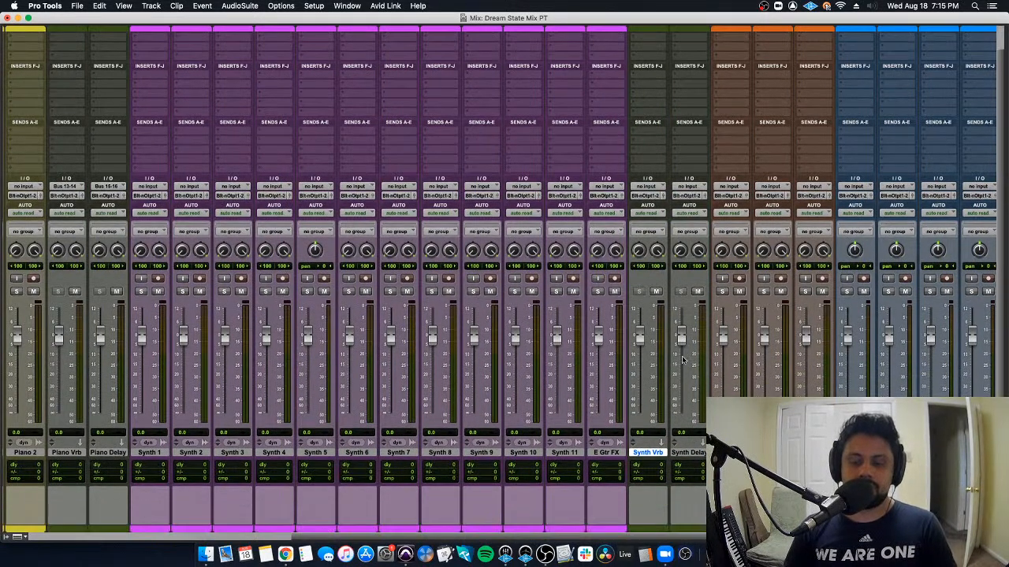
{"action": "left_click", "coordinate": [647, 186]}
{"action": "mouse_move", "coordinate": [652, 195]}
{"action": "mouse_move", "coordinate": [709, 198]}
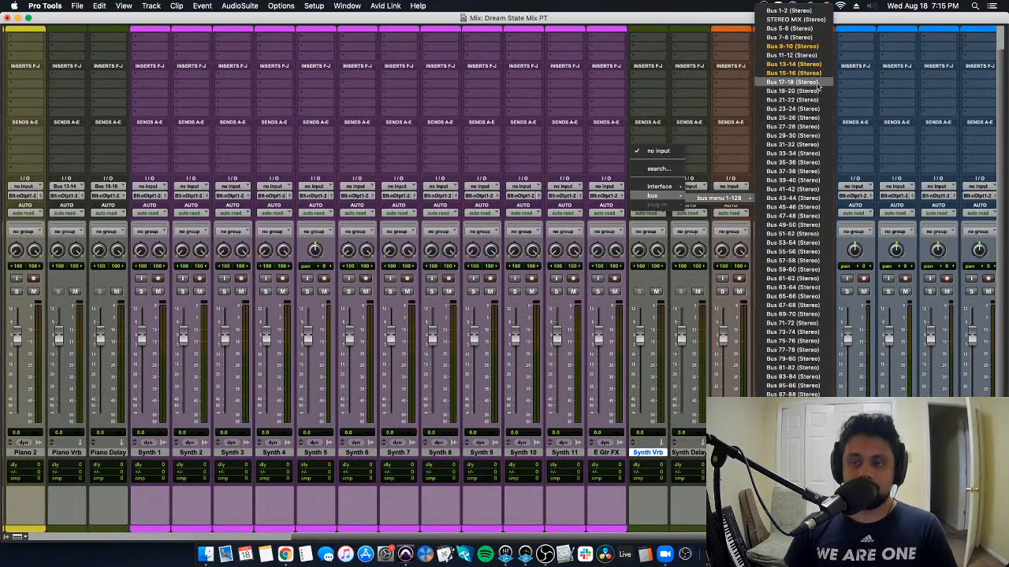
{"action": "left_click", "coordinate": [816, 85]}
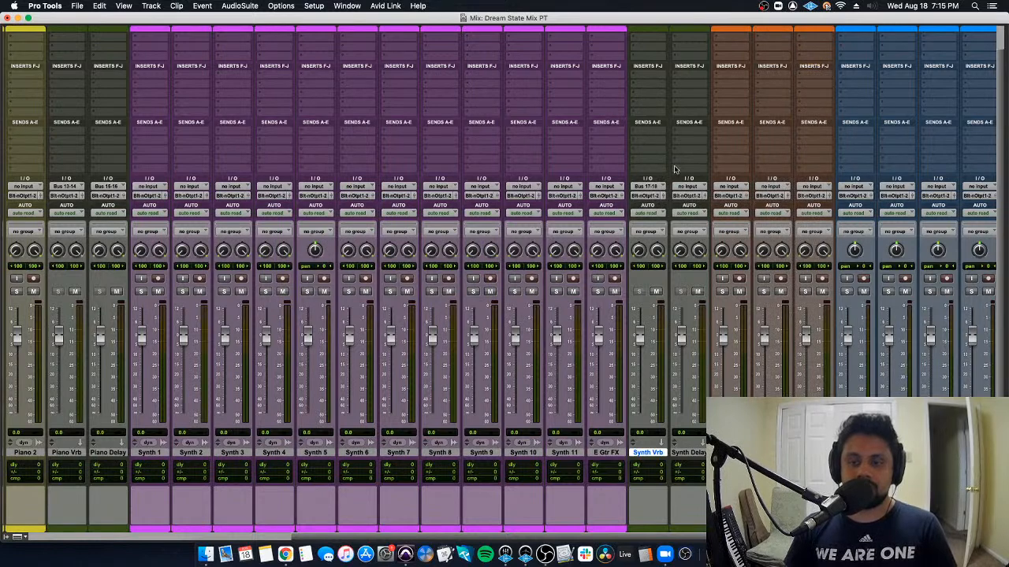
{"action": "left_click", "coordinate": [692, 187]}
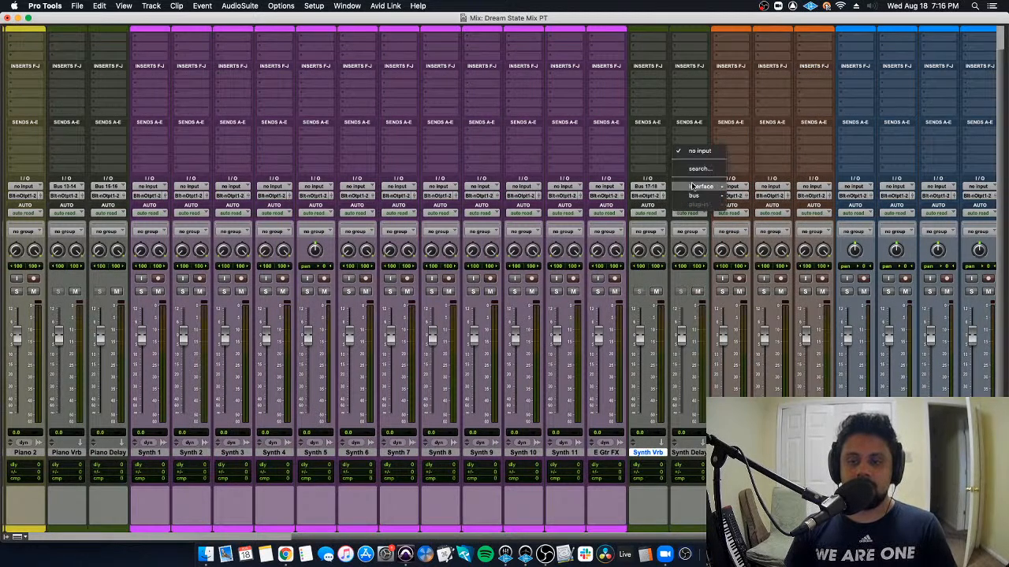
{"action": "mouse_move", "coordinate": [696, 195]}
{"action": "mouse_move", "coordinate": [758, 198]}
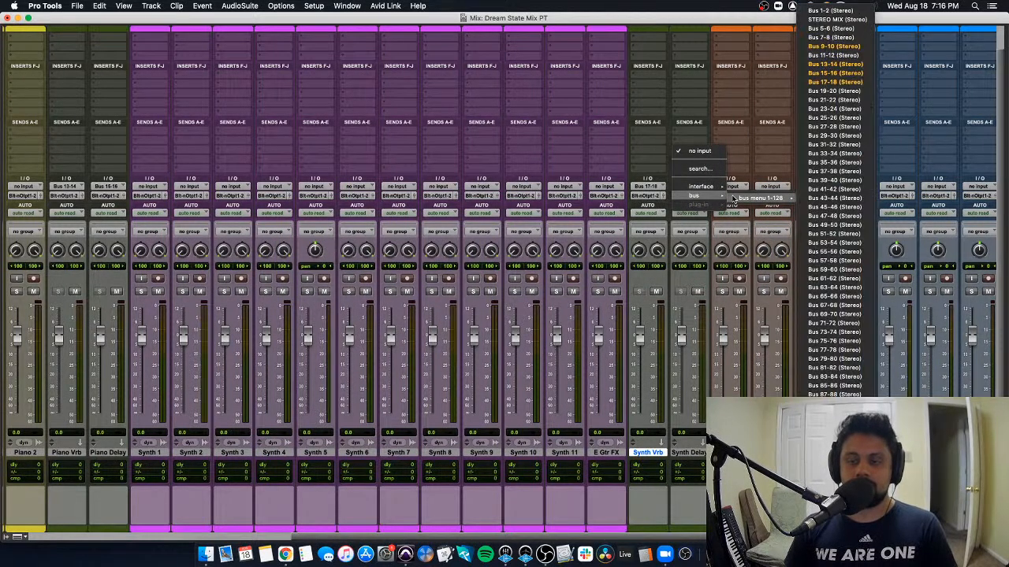
{"action": "left_click", "coordinate": [847, 93]}
{"action": "left_click", "coordinate": [690, 454]}
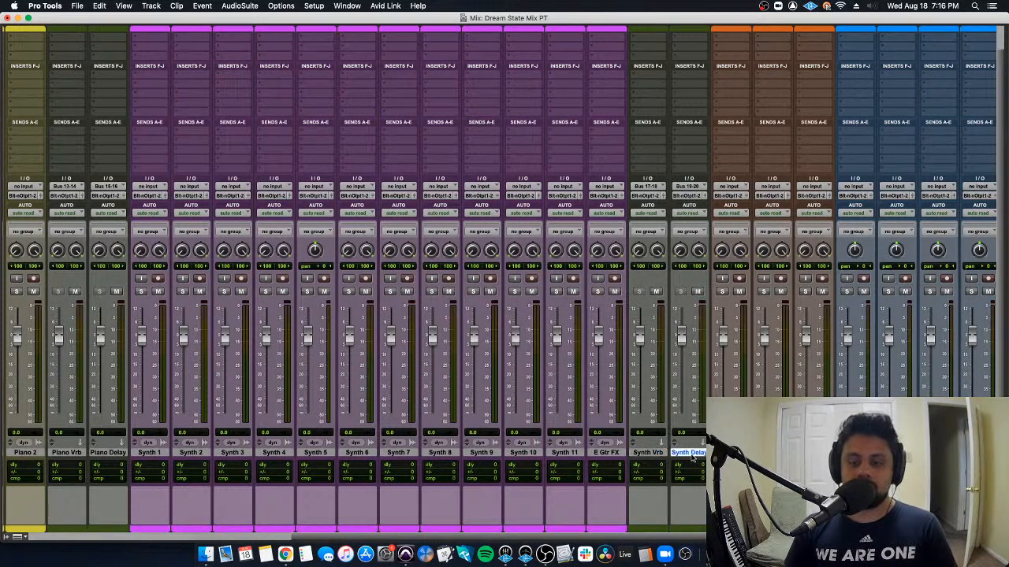
{"action": "scroll", "coordinate": [692, 457], "scroll_direction": "up", "scroll_amount": 1}
{"action": "left_click", "coordinate": [674, 45]}
{"action": "mouse_move", "coordinate": [680, 44]}
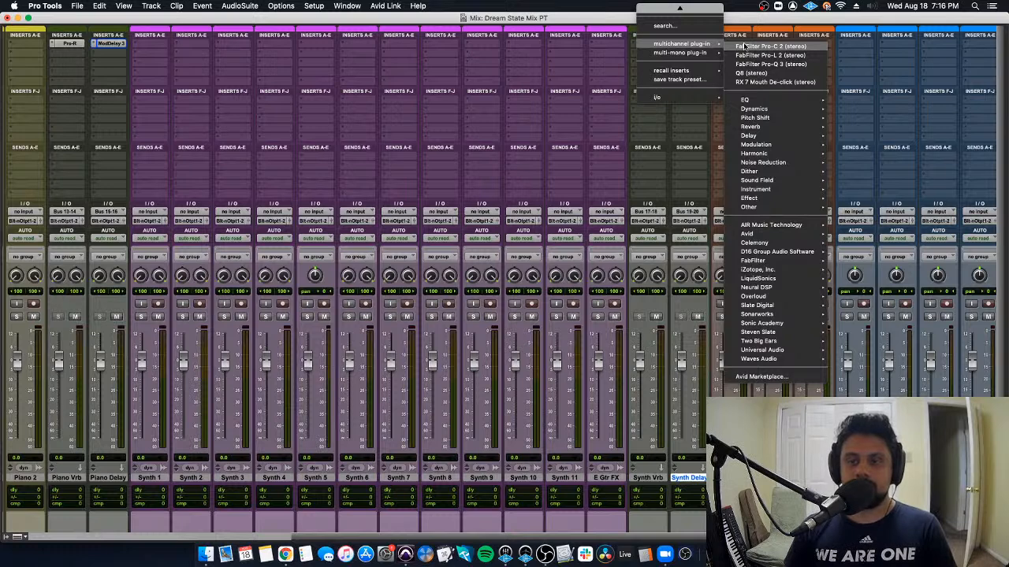
{"action": "left_click", "coordinate": [637, 183]}
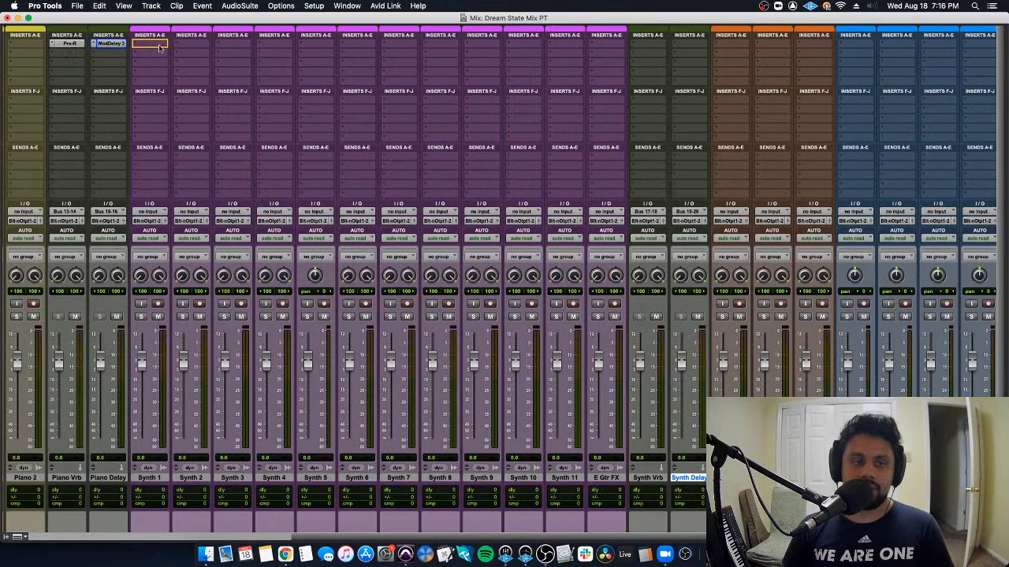
Copy the Pro-R insert from Piano Vrb to Synth Vrb and the ModDelay 3 insert from Piano Delay to Synth Delay.
{"action": "left_click_drag", "start_coordinate": [555, 45], "coordinate": [634, 47]}
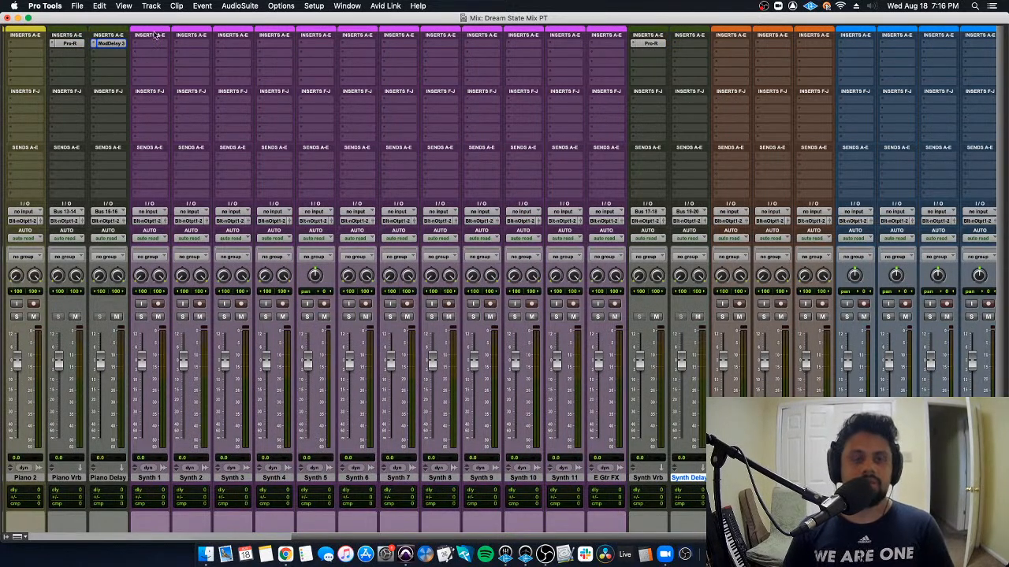
{"action": "left_click_drag", "start_coordinate": [110, 45], "coordinate": [692, 46]}
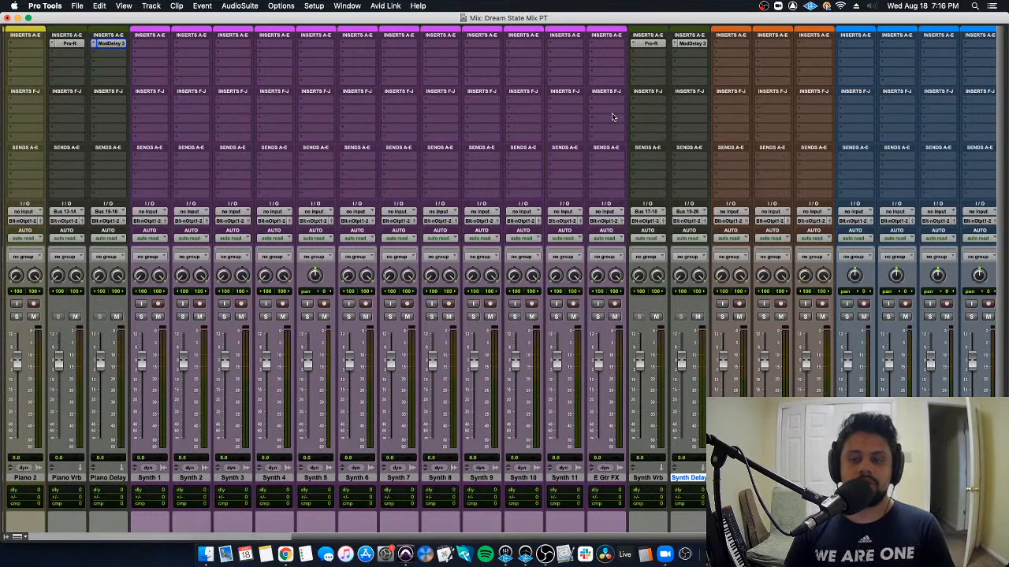
Set up a new stereo aux input track named String Vrb to follow the Strings 3 track.
{"action": "scroll", "coordinate": [611, 117], "scroll_direction": "down", "scroll_amount": 1}
{"action": "scroll", "coordinate": [611, 116], "scroll_direction": "right", "scroll_amount": 4}
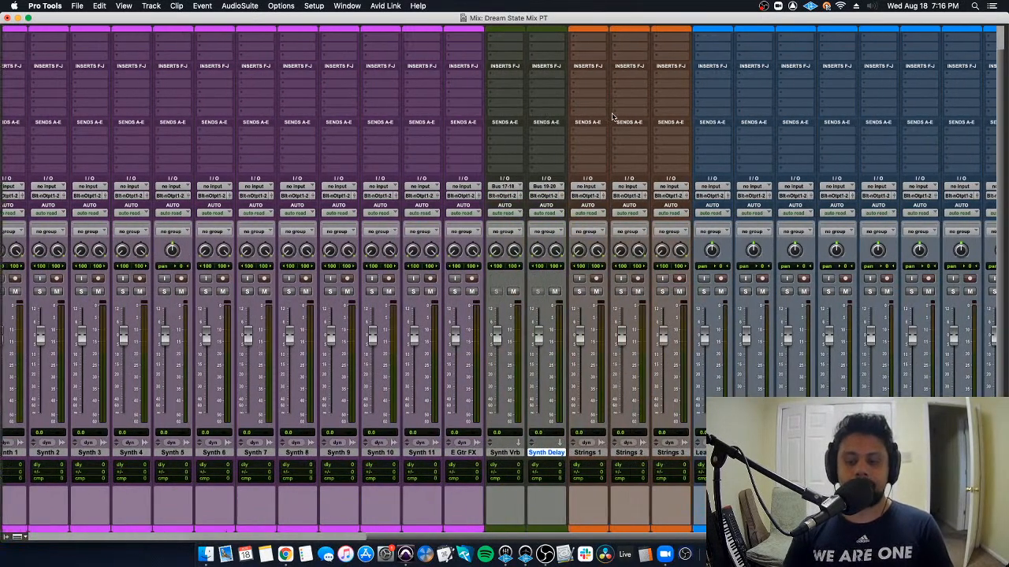
{"action": "scroll", "coordinate": [611, 117], "scroll_direction": "right", "scroll_amount": 2}
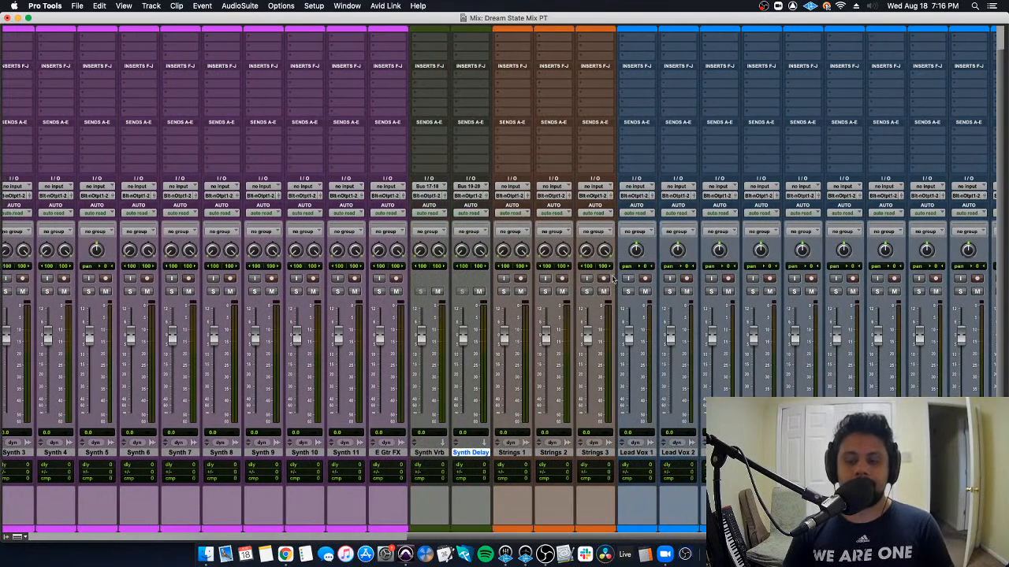
{"action": "left_click", "coordinate": [604, 455]}
{"action": "key", "text": "super+shift+n"}
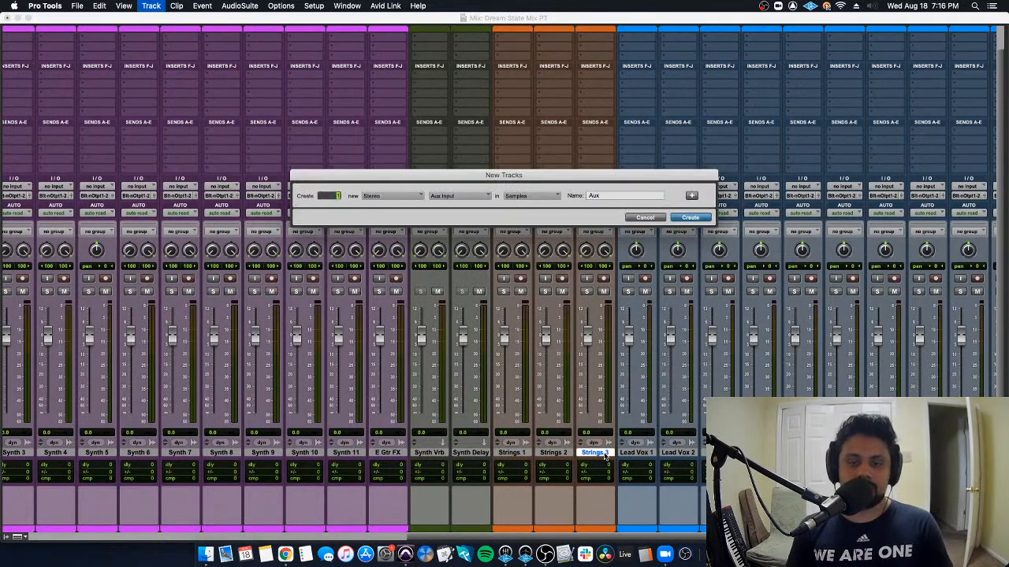
{"action": "key", "text": "Tab"}
{"action": "type", "text": "String"}
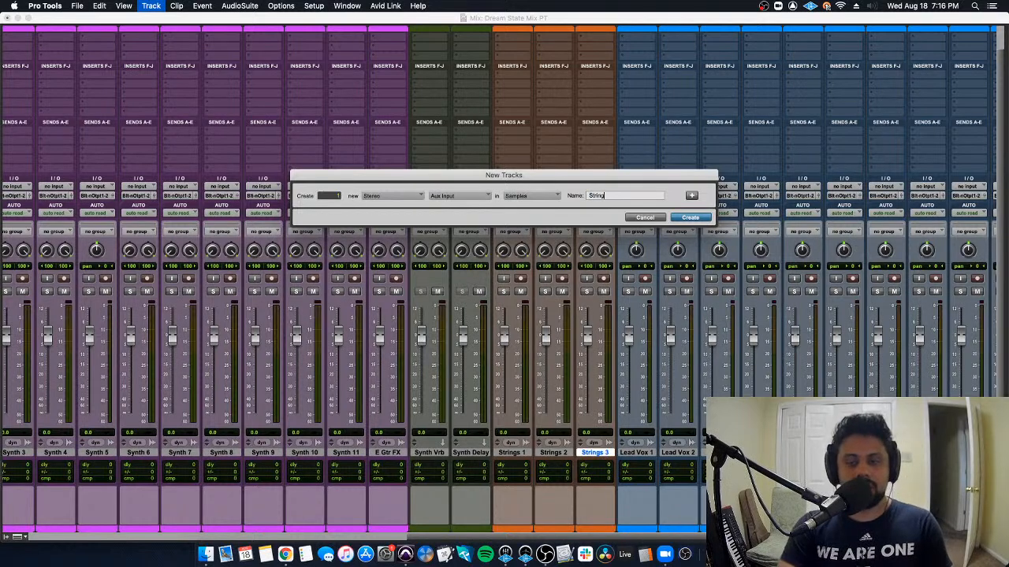
{"action": "type", "text": "s Vrb"}
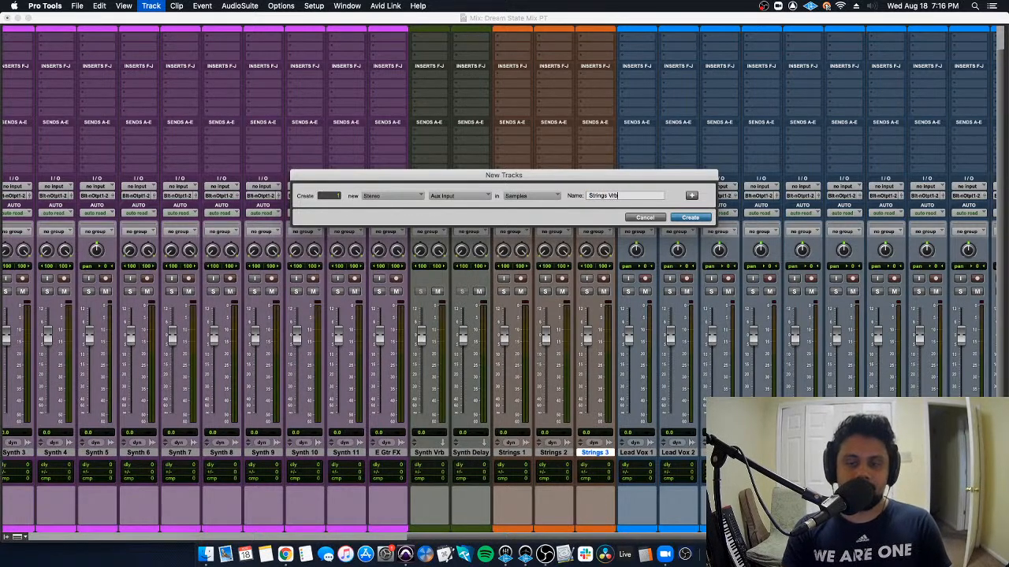
{"action": "key", "text": "BackSpace"}
{"action": "key", "text": "BackSpace"}
{"action": "key", "text": "BackSpace"}
{"action": "key", "text": "BackSpace"}
{"action": "key", "text": "BackSpace"}
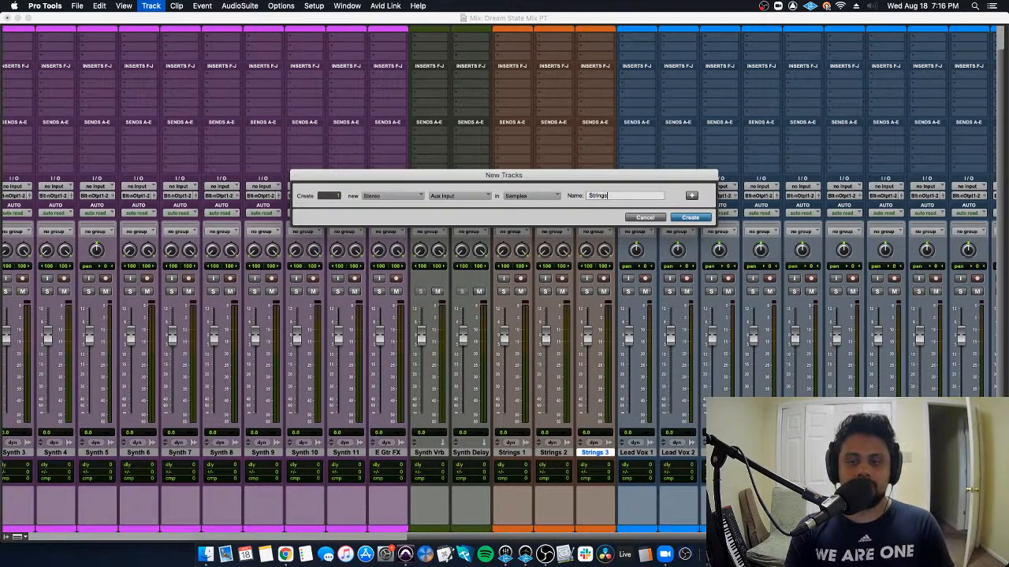
{"action": "type", "text": "Vrb"}
Add a second stereo aux input named Strings Delay and create both string effect tracks.
{"action": "key", "text": "super+shift+equal"}
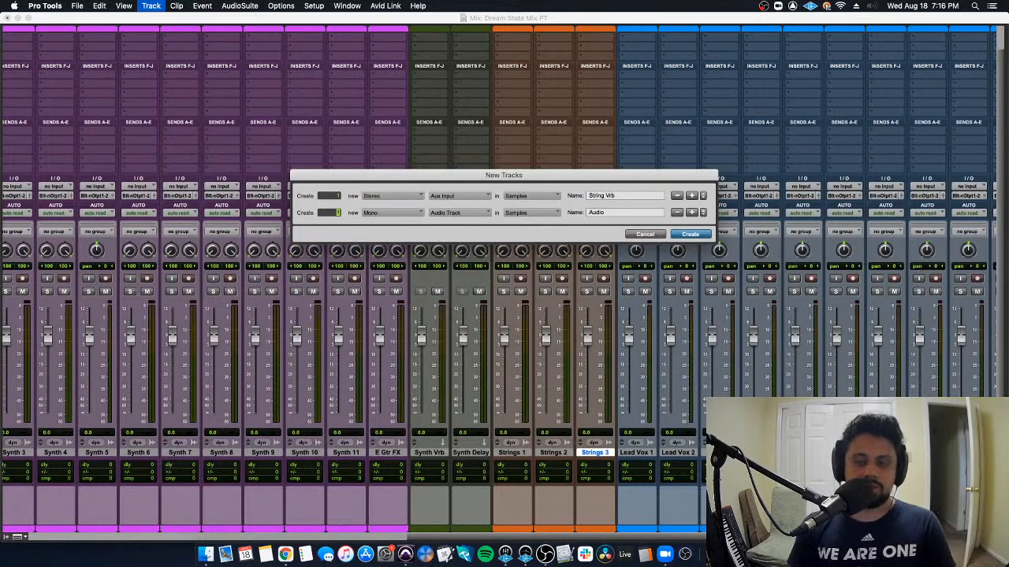
{"action": "type", "text": "Strings"}
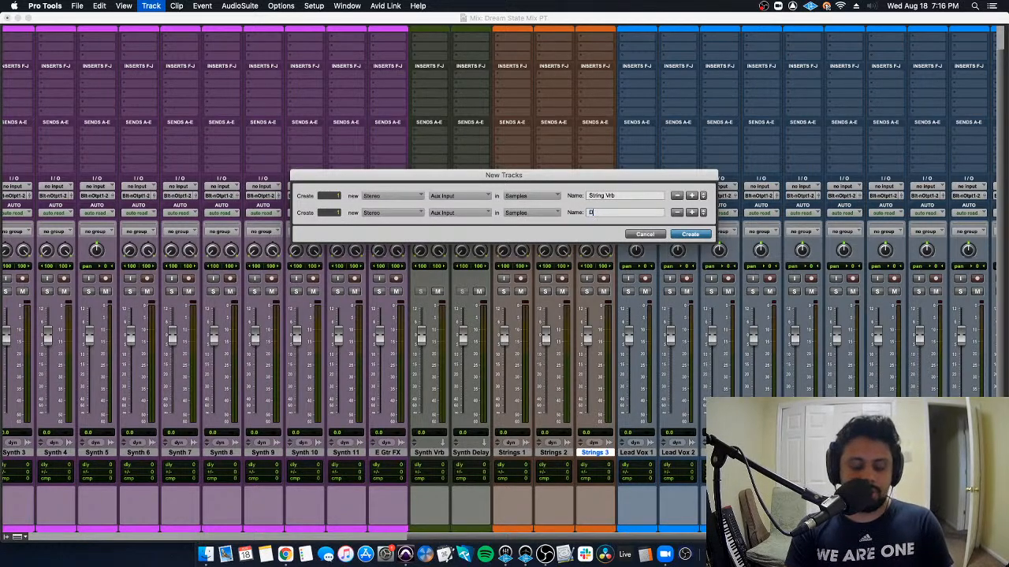
{"action": "type", "text": " D"}
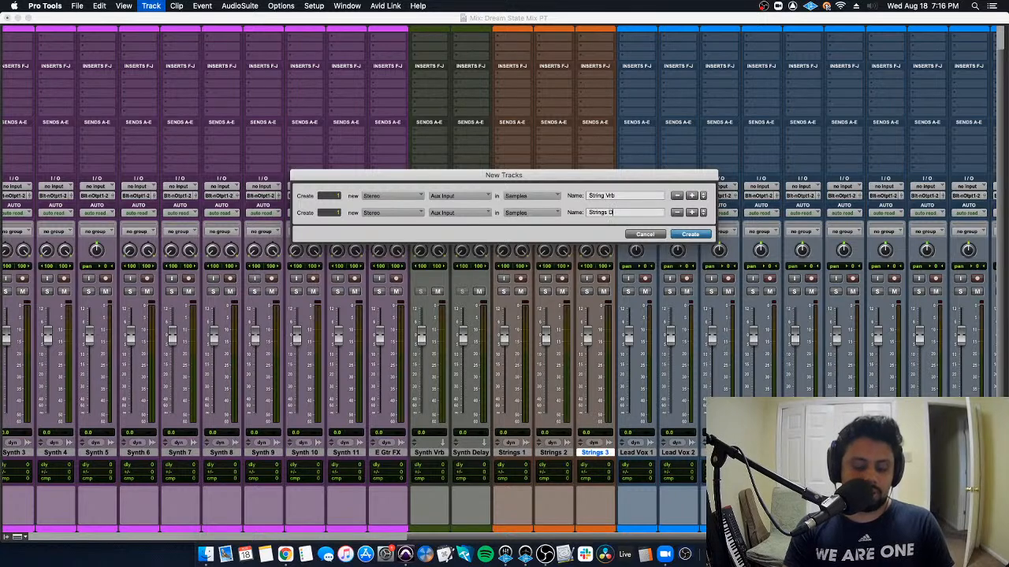
{"action": "type", "text": "elay"}
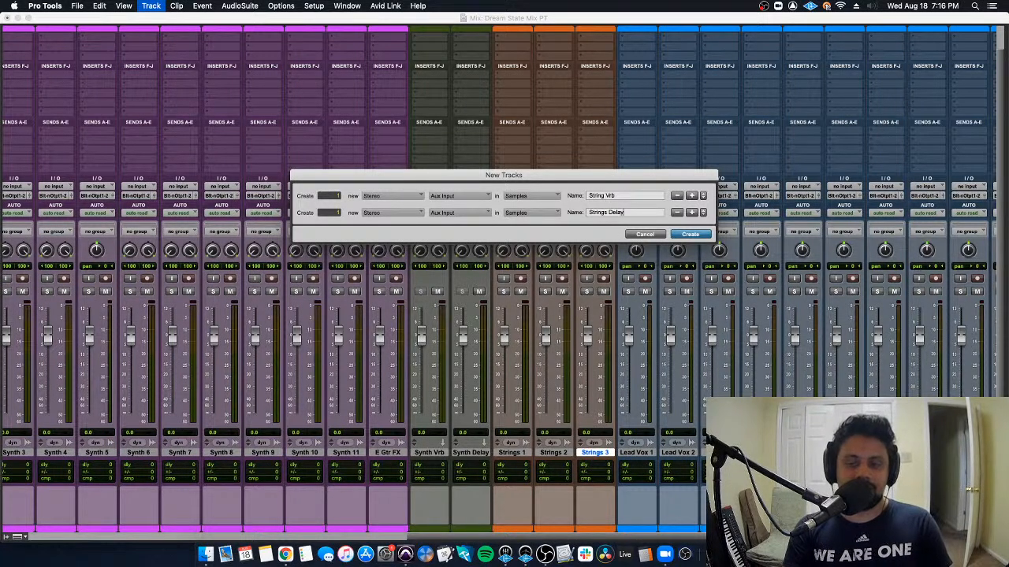
{"action": "key", "text": "Return"}
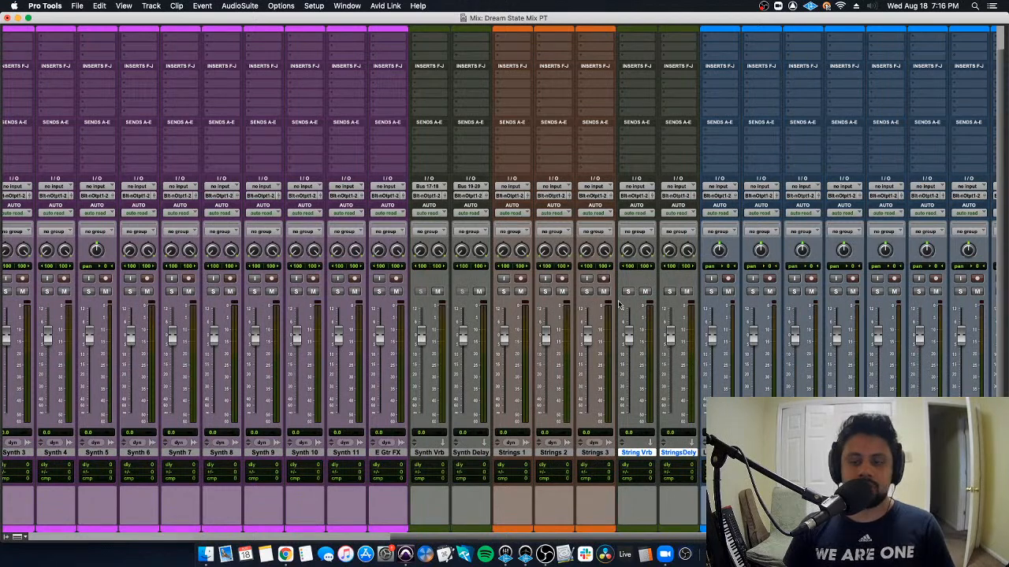
Assign Bus 21-22 as the input of String Vrb and Bus 23-24 as the input of the strings delay track.
{"action": "left_click", "coordinate": [640, 187]}
{"action": "mouse_move", "coordinate": [651, 197]}
{"action": "mouse_move", "coordinate": [723, 198]}
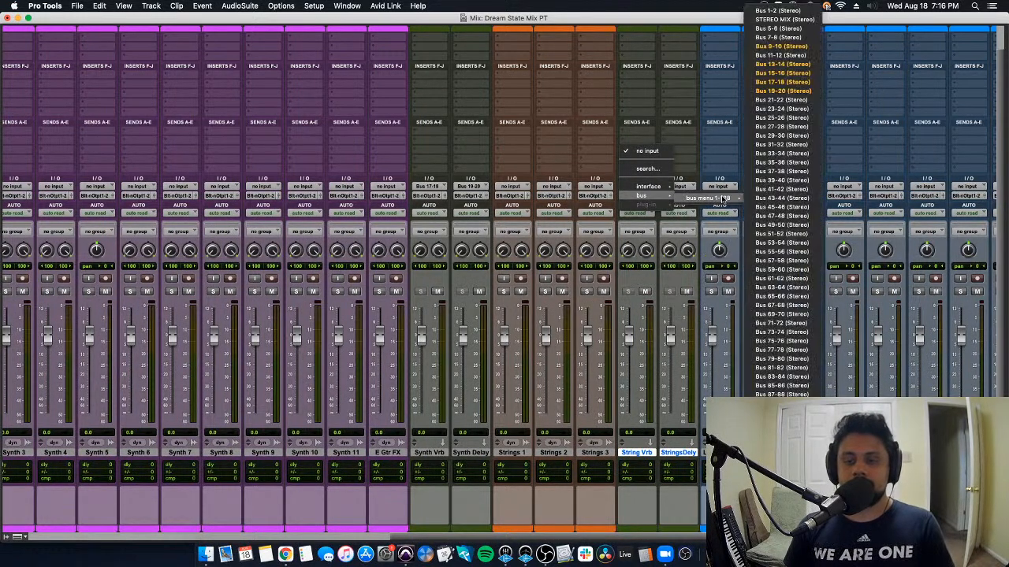
{"action": "left_click", "coordinate": [790, 99]}
{"action": "left_click", "coordinate": [650, 453]}
{"action": "scroll", "coordinate": [650, 453], "scroll_direction": "right", "scroll_amount": 1}
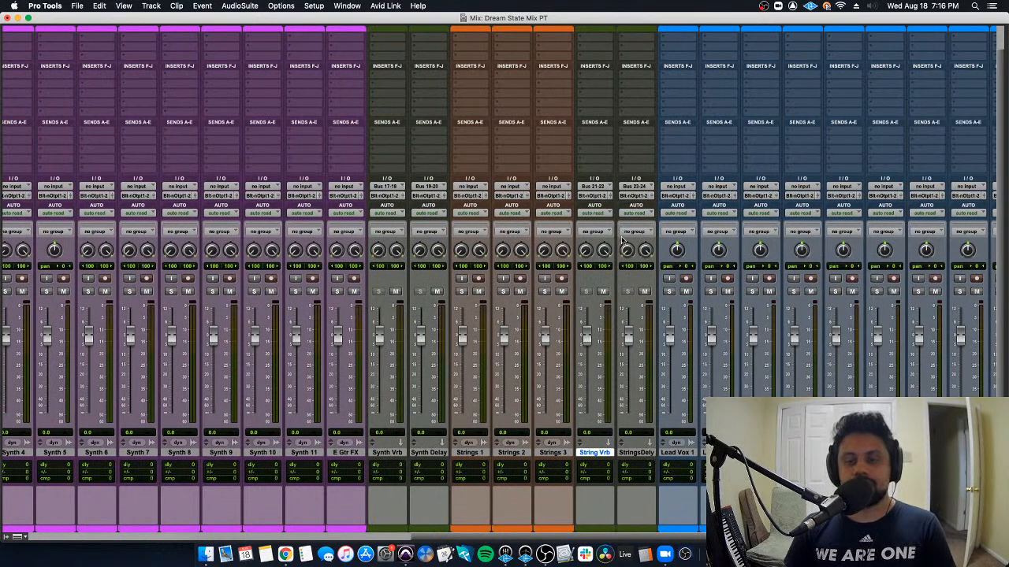
{"action": "left_click", "coordinate": [635, 453]}
{"action": "left_click", "coordinate": [610, 454]}
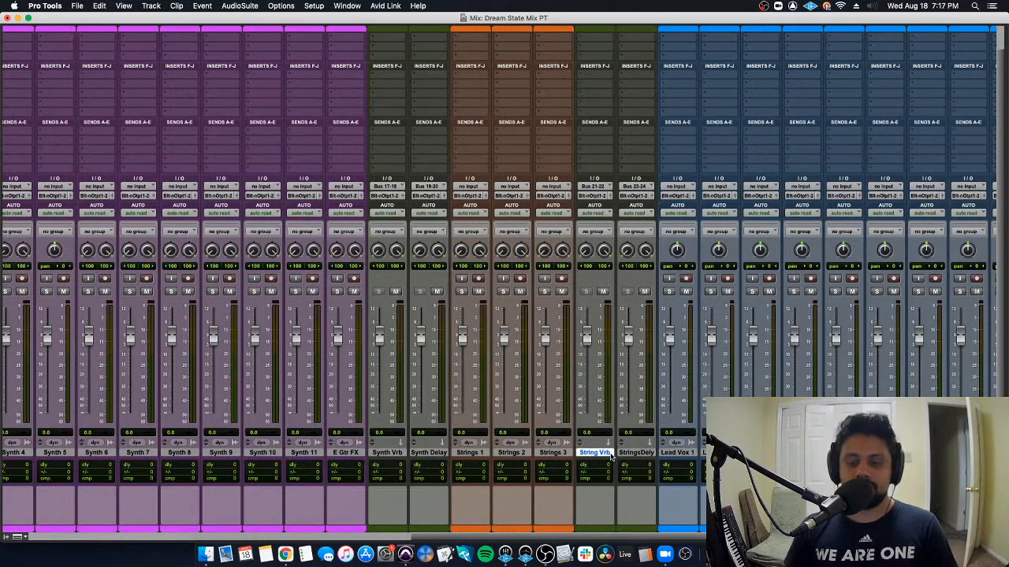
Copy the Pro-R insert from Synth Vrb to String Vrb and ModDelay 3 from Synth Delay to the strings delay track.
{"action": "scroll", "coordinate": [610, 456], "scroll_direction": "up", "scroll_amount": 2}
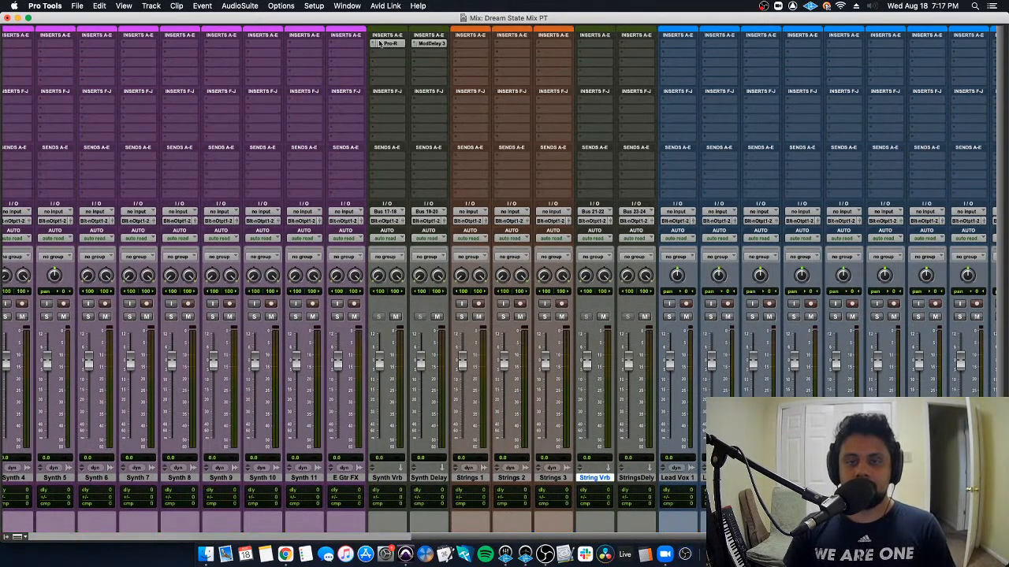
{"action": "left_click_drag", "start_coordinate": [587, 43], "coordinate": [593, 43]}
{"action": "left_click_drag", "start_coordinate": [428, 44], "coordinate": [636, 45]}
Set up a new stereo aux input track named Vox Vrb after the last vocal track.
{"action": "scroll", "coordinate": [583, 337], "scroll_direction": "down", "scroll_amount": 2}
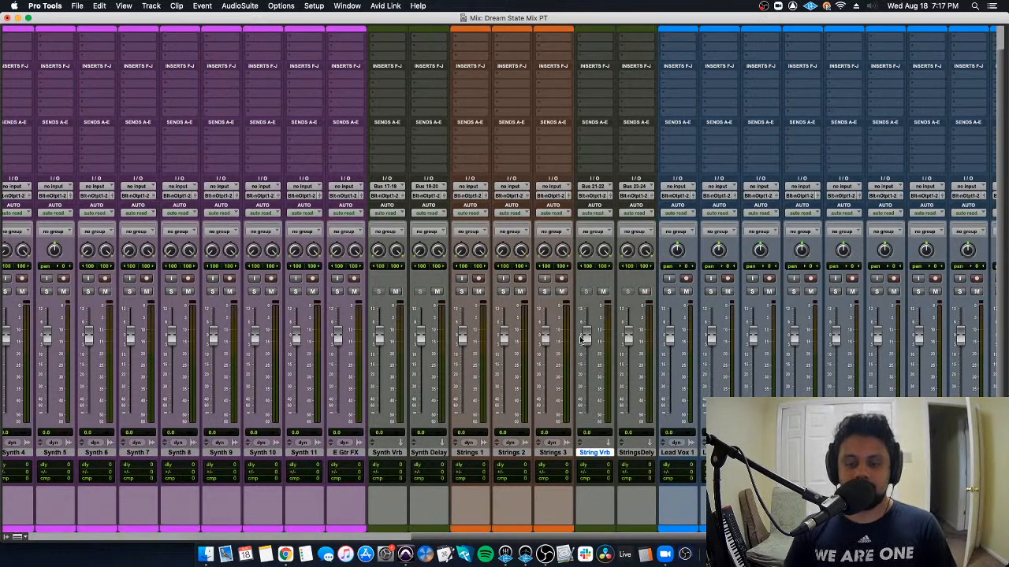
{"action": "scroll", "coordinate": [586, 335], "scroll_direction": "right", "scroll_amount": 3}
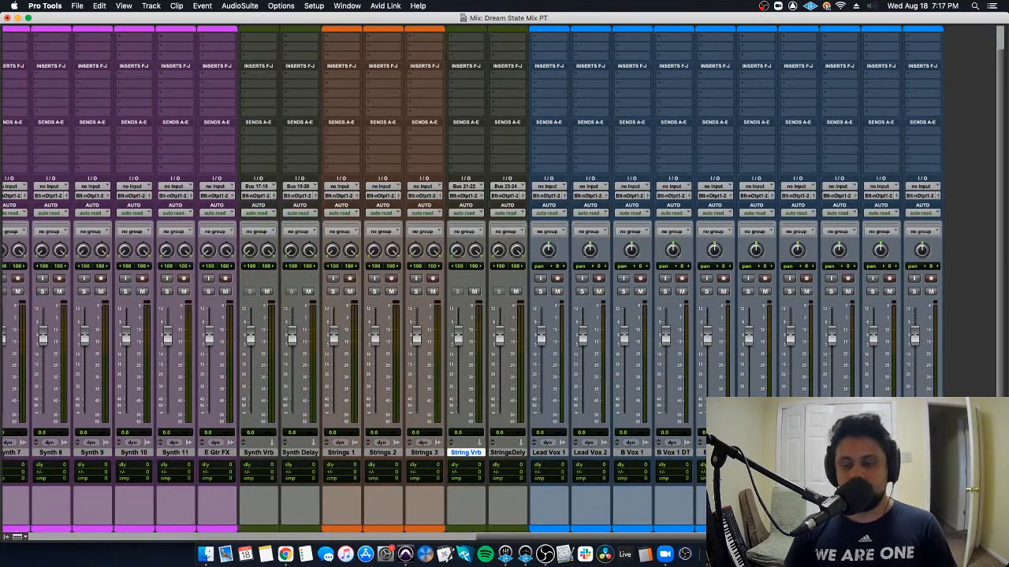
{"action": "left_click", "coordinate": [922, 453]}
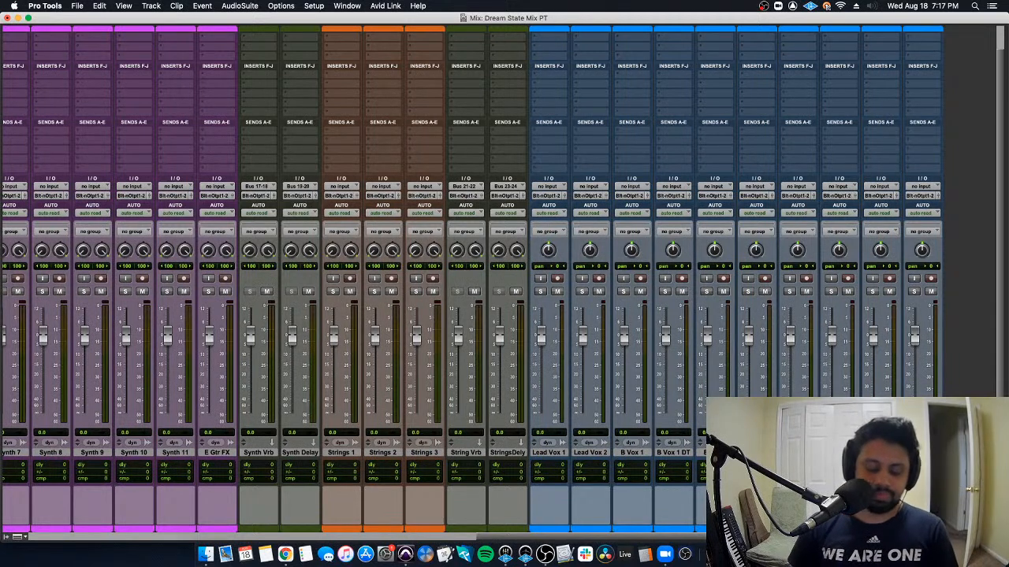
{"action": "key", "text": "super+shift+n"}
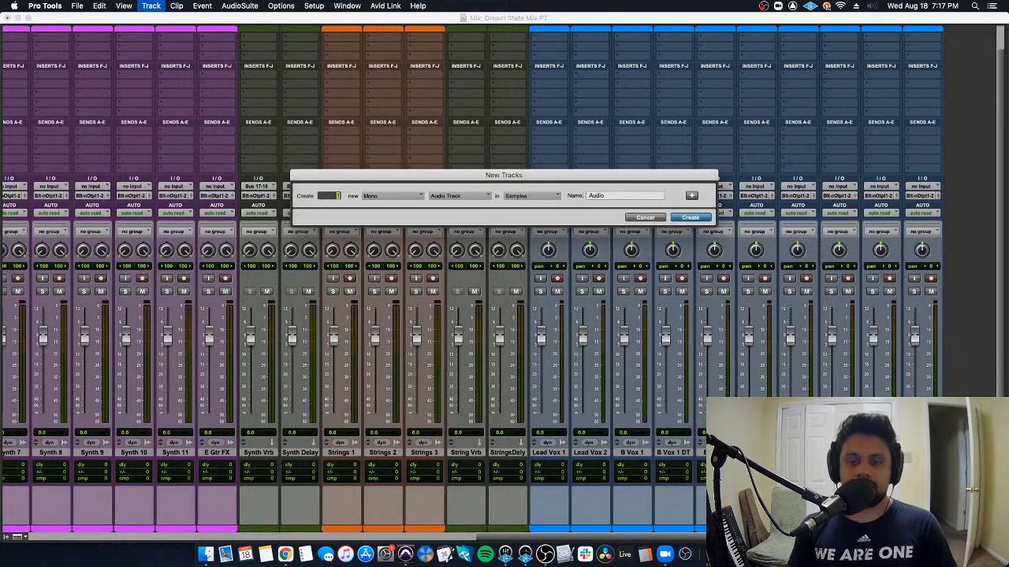
{"action": "key", "text": "super+Right"}
{"action": "key", "text": "super+Down"}
{"action": "type", "text": "Vox V"}
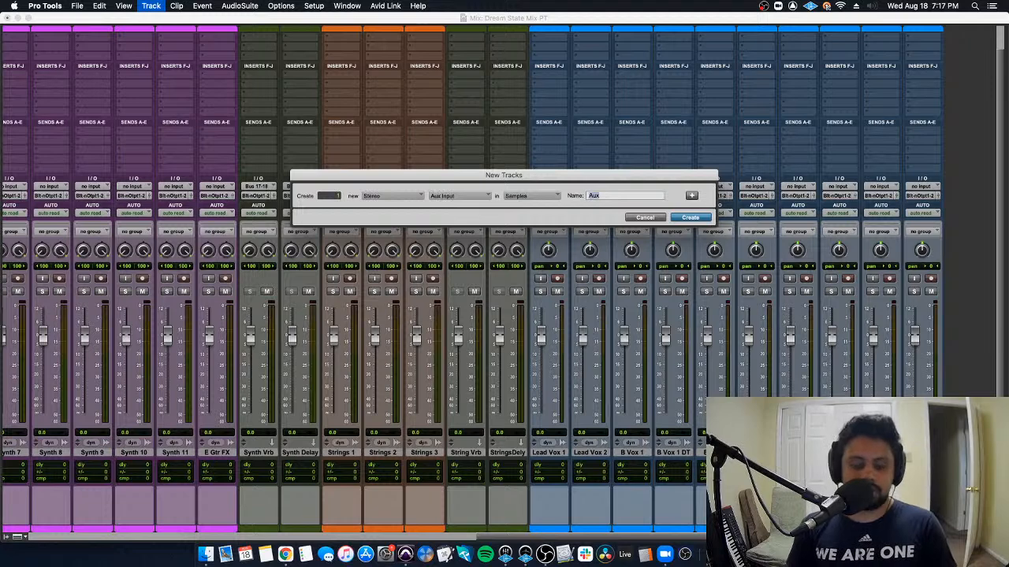
{"action": "type", "text": "rb"}
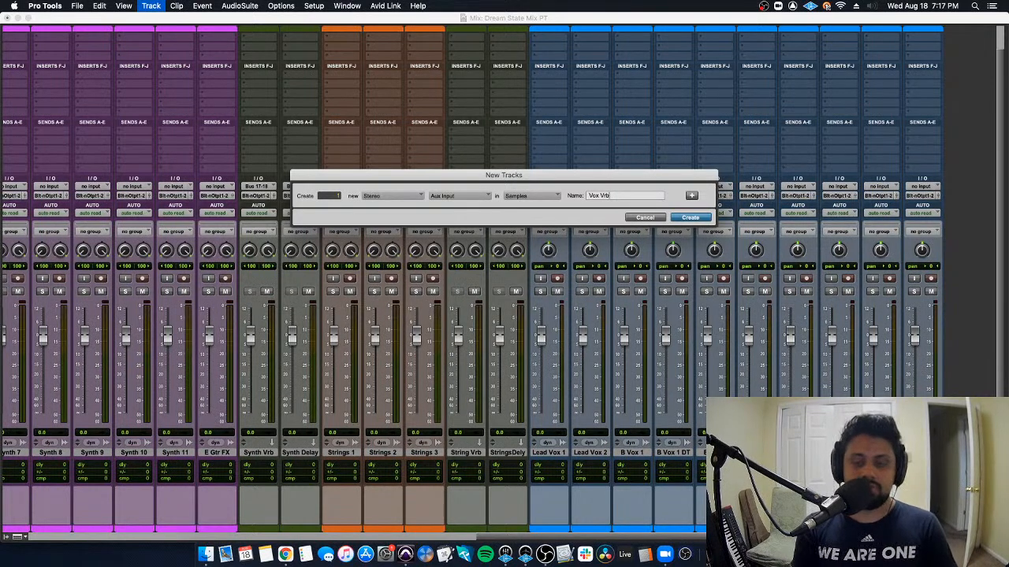
Add a second new track entry as a stereo aux input named Vox Delay 1/4.
{"action": "key", "text": "super+plus"}
{"action": "key", "text": "super+Right"}
{"action": "key", "text": "super+Down"}
{"action": "key", "text": "Tab"}
{"action": "type", "text": "Vo"}
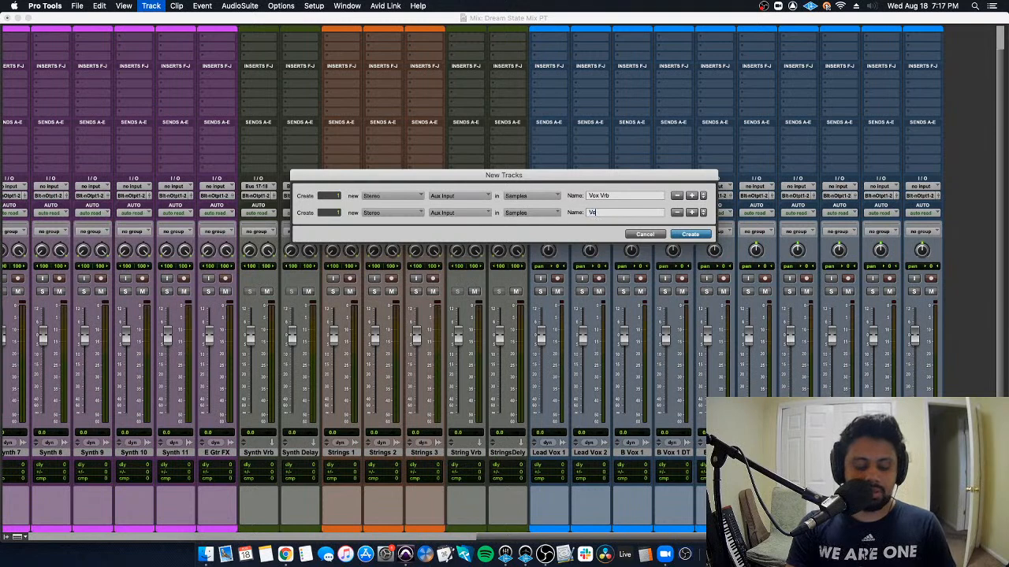
{"action": "type", "text": "x Delay"}
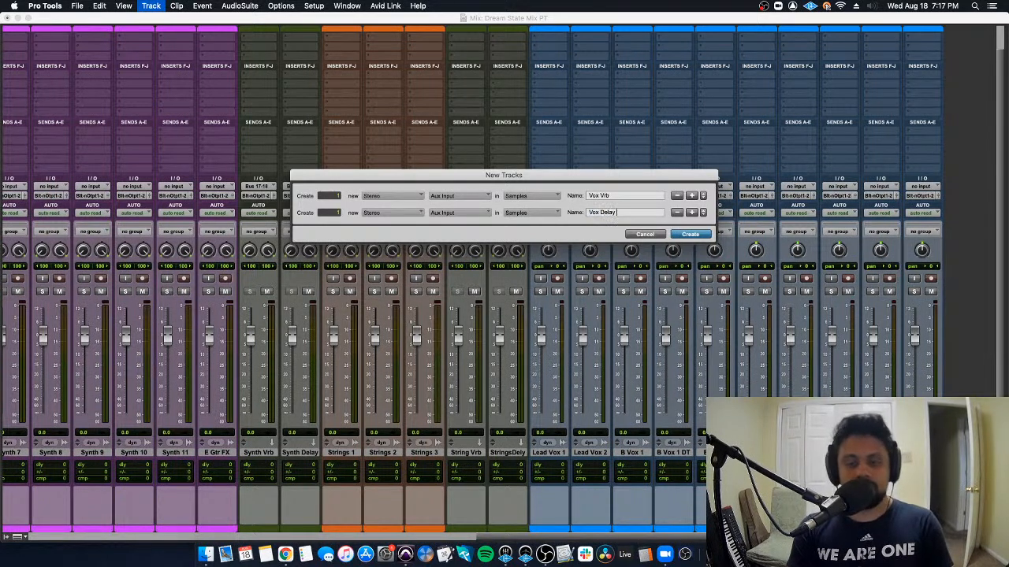
{"action": "type", "text": " 1/4"}
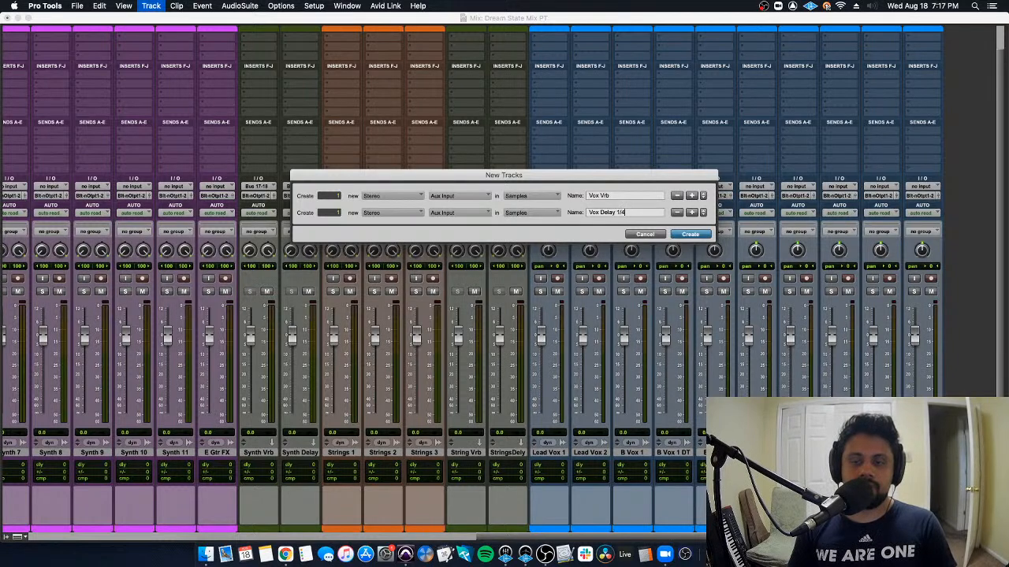
Add a third stereo aux input named Vox Delay 1/8 and create the three vocal effect tracks.
{"action": "key", "text": "super+Right"}
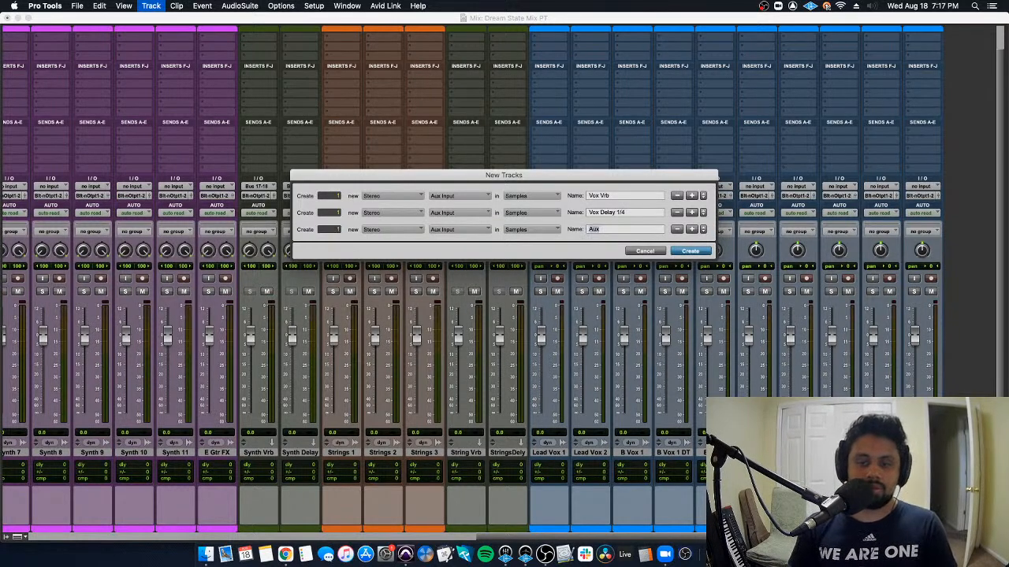
{"action": "type", "text": "Vox Delay 1"}
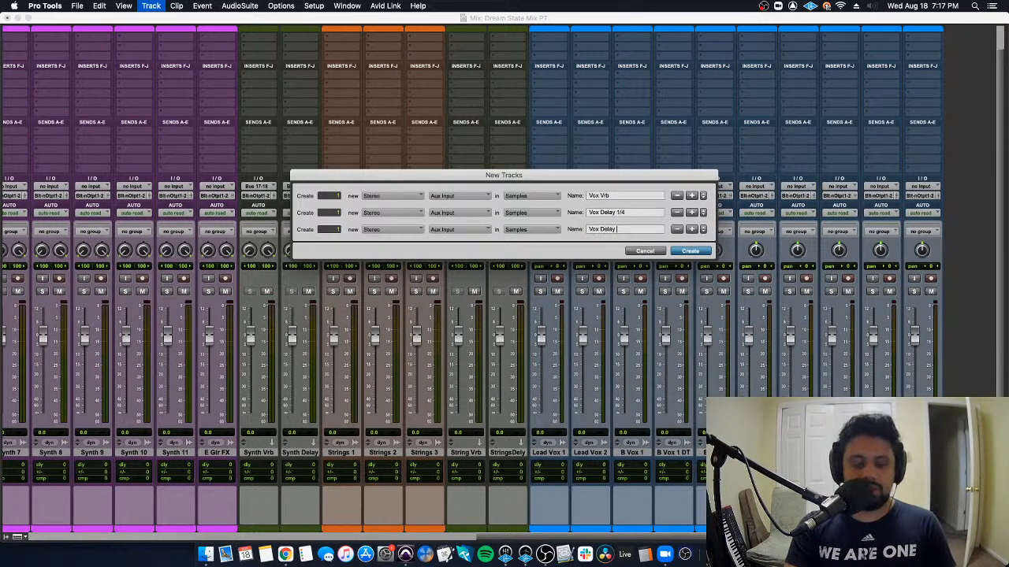
{"action": "type", "text": "/8"}
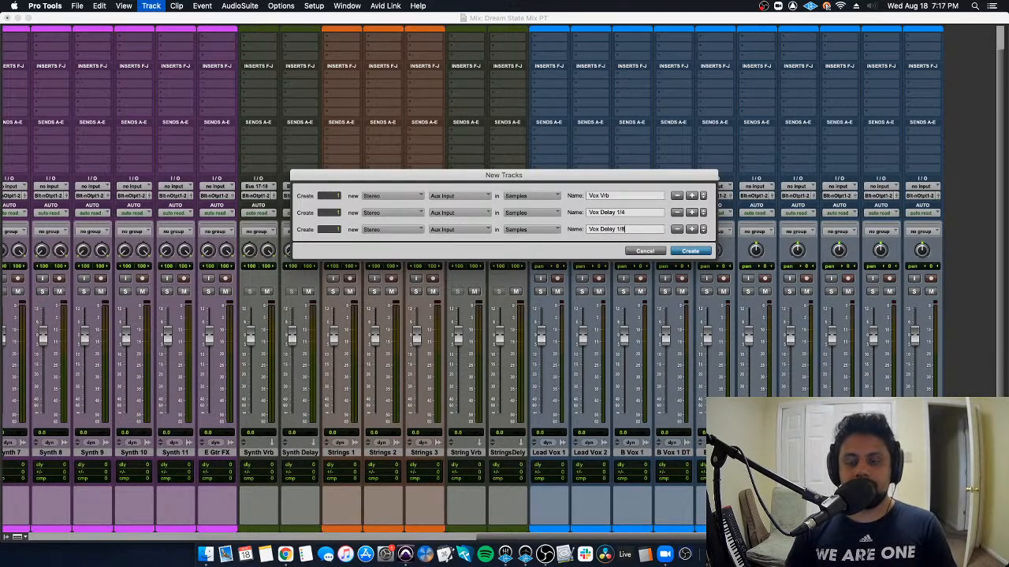
{"action": "key", "text": "Return"}
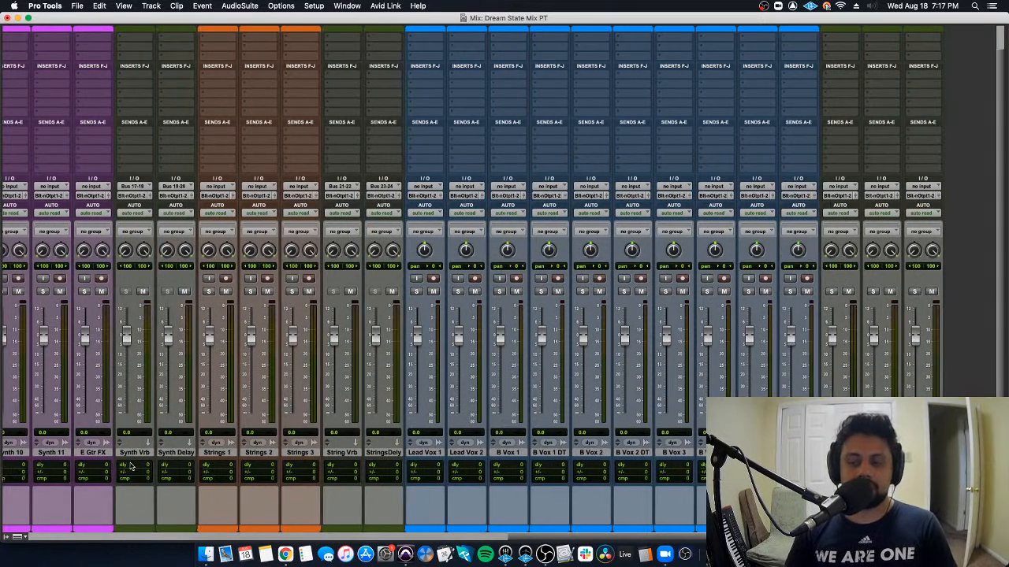
{"action": "key", "text": "super+Tab"}
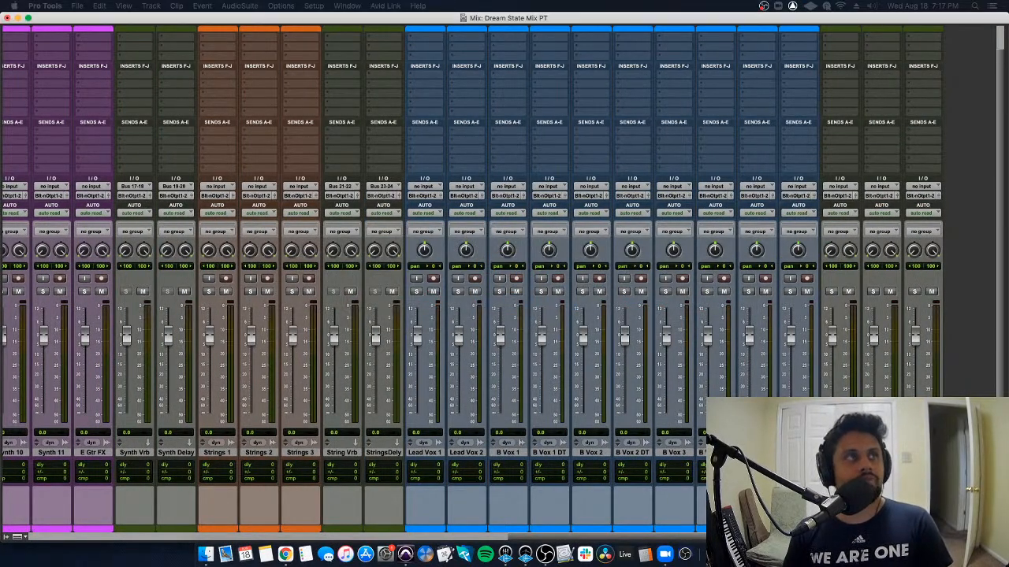
{"action": "key", "text": "super+Tab"}
{"action": "key", "text": "super+Tab"}
{"action": "key", "text": "super+Tab"}
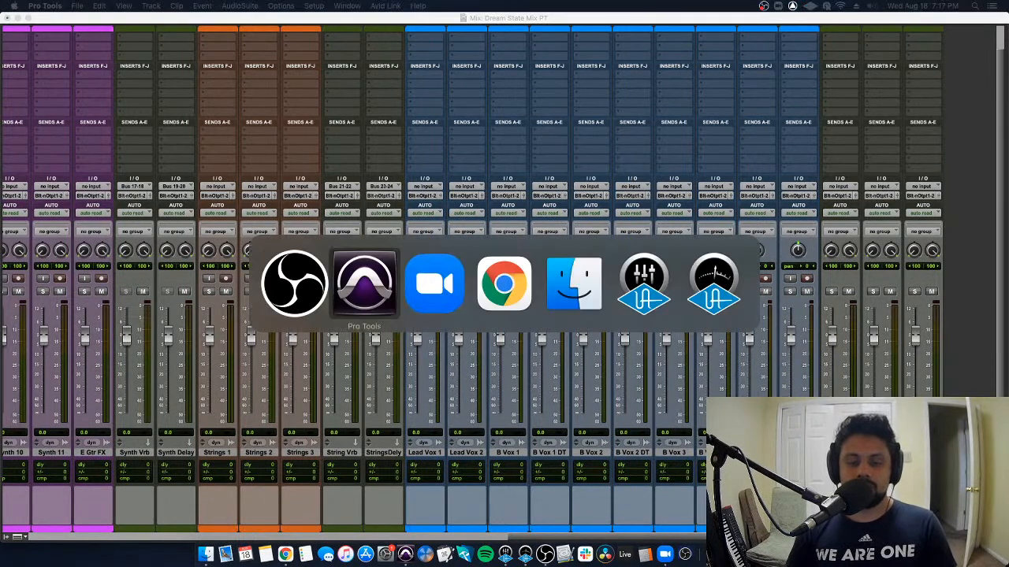
{"action": "key", "text": "super+Tab"}
{"action": "key", "text": "super+Tab"}
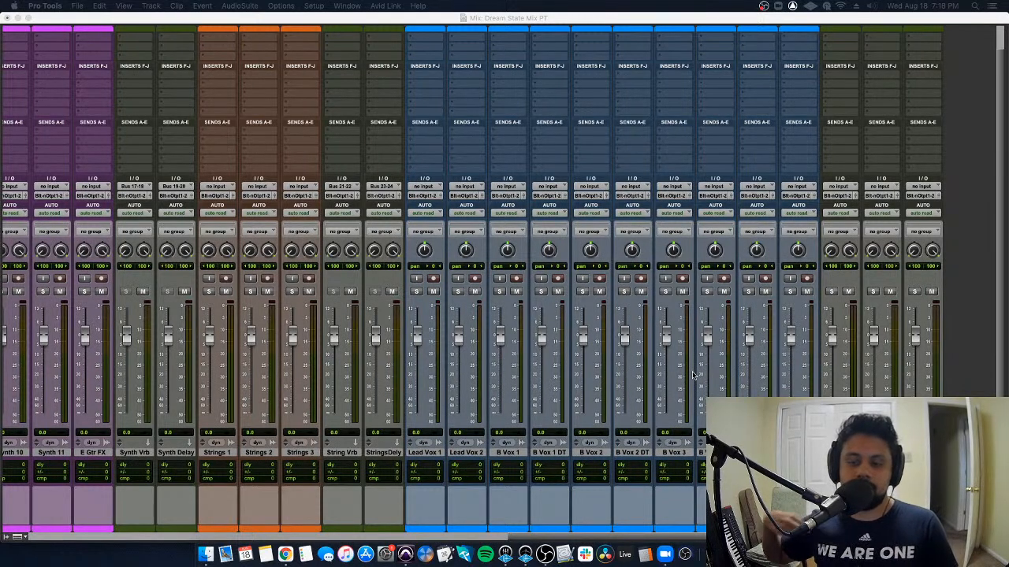
Solo-safe the new vocal reverb and vocal delay aux tracks.
{"action": "left_click", "coordinate": [836, 294]}
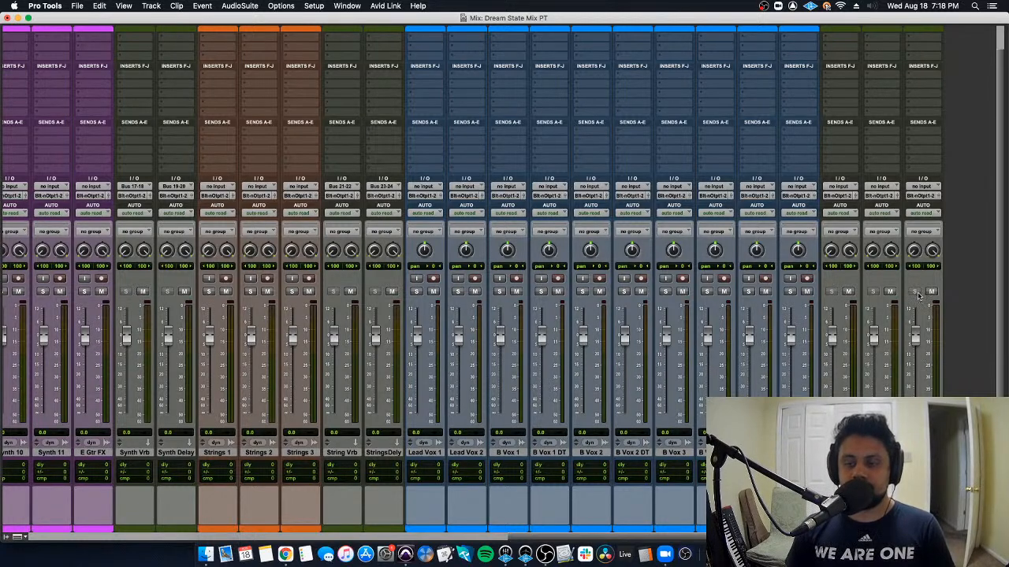
{"action": "left_click", "coordinate": [875, 292], "text": "super"}
{"action": "left_click", "coordinate": [831, 293], "text": "super"}
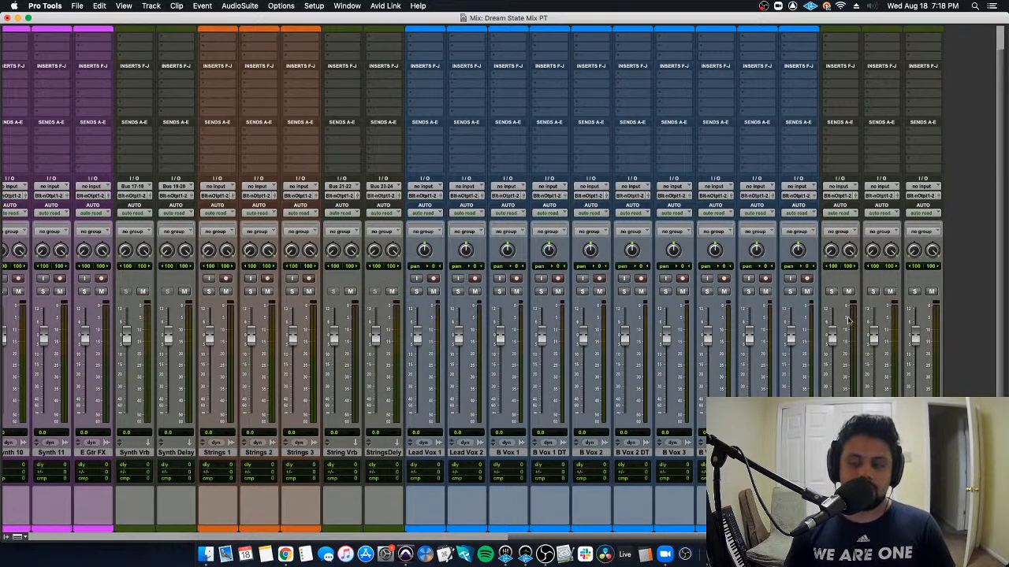
Solo-safe the three vocal effect auxes and assign their inputs in ascending order to Bus 25-26, Bus 27-28 and Bus 29-30.
{"action": "left_click", "coordinate": [833, 293], "text": "alt+shift+super"}
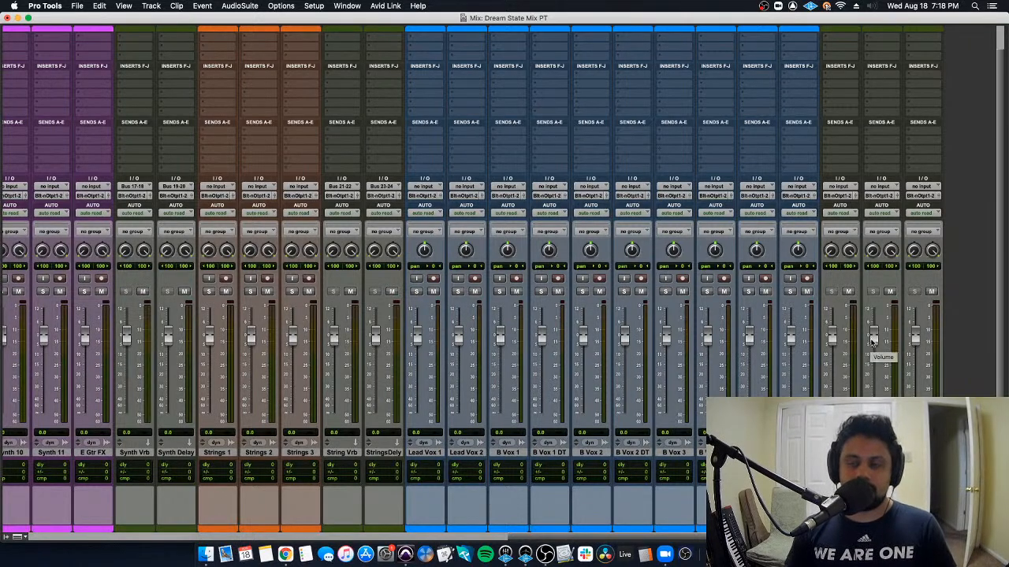
{"action": "left_click", "coordinate": [840, 187]}
{"action": "mouse_move", "coordinate": [846, 198]}
{"action": "mouse_move", "coordinate": [907, 197]}
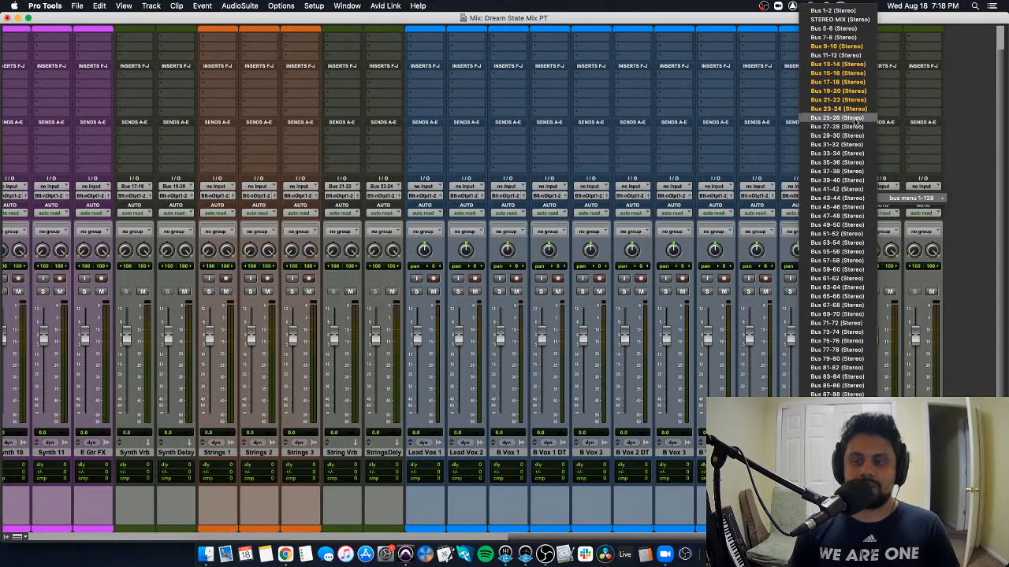
{"action": "left_click", "coordinate": [856, 118]}
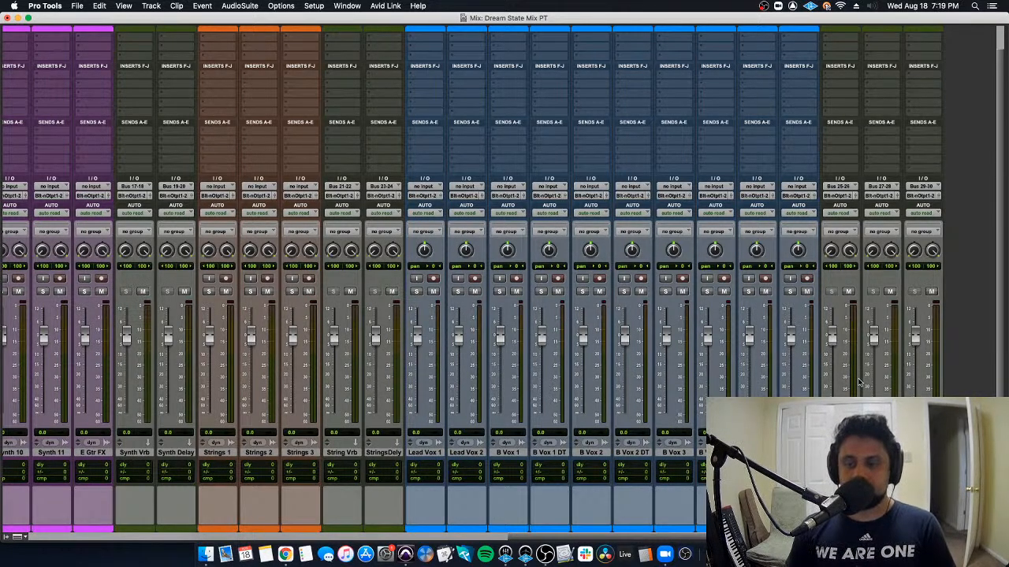
Insert the stereo Lustrous Plates reverb on Vox Vrb and switch its plate type to Rhodium Plate.
{"action": "scroll", "coordinate": [861, 384], "scroll_direction": "up", "scroll_amount": 2}
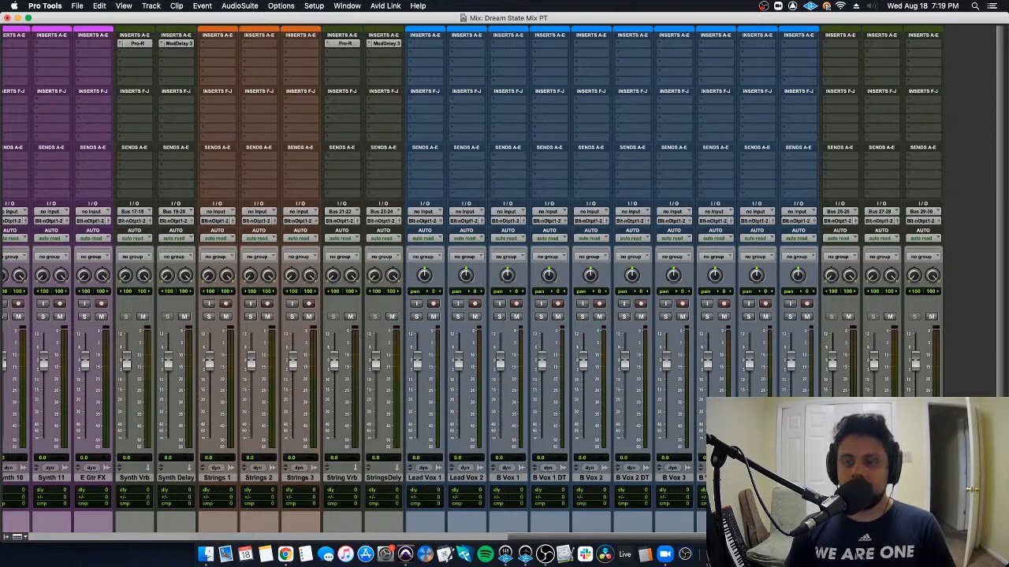
{"action": "left_click", "coordinate": [843, 42]}
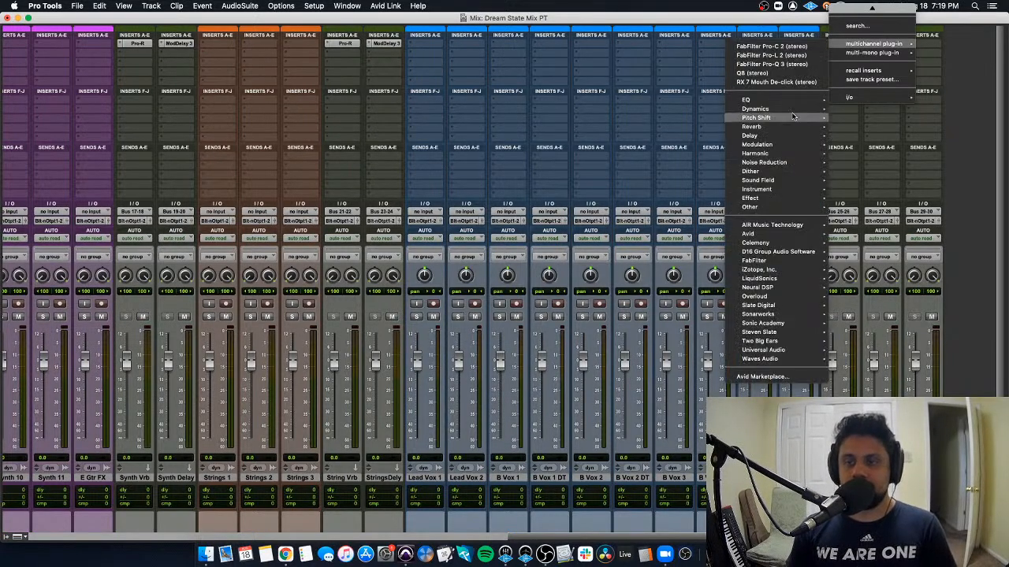
{"action": "mouse_move", "coordinate": [780, 127]}
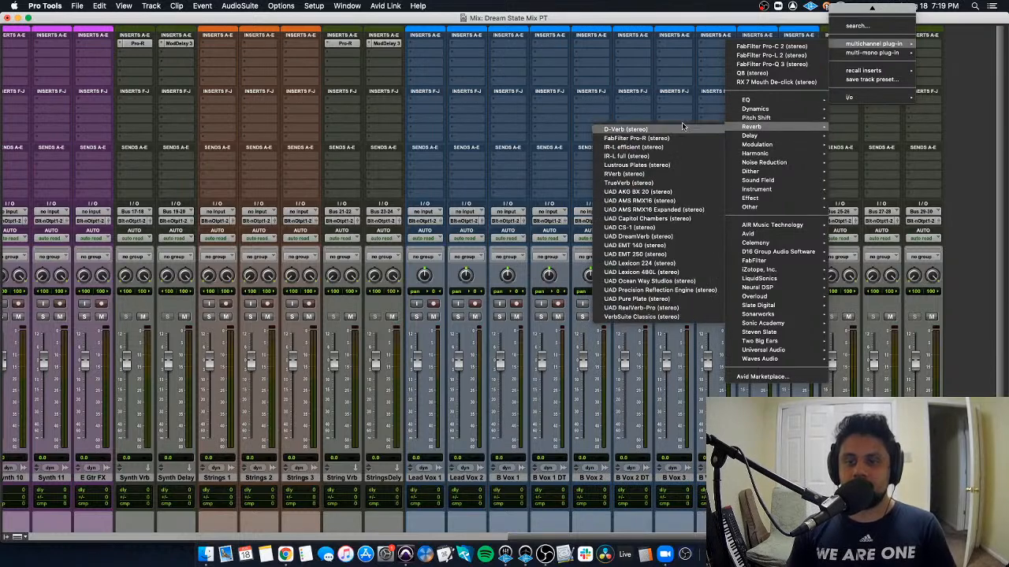
{"action": "left_click", "coordinate": [683, 164]}
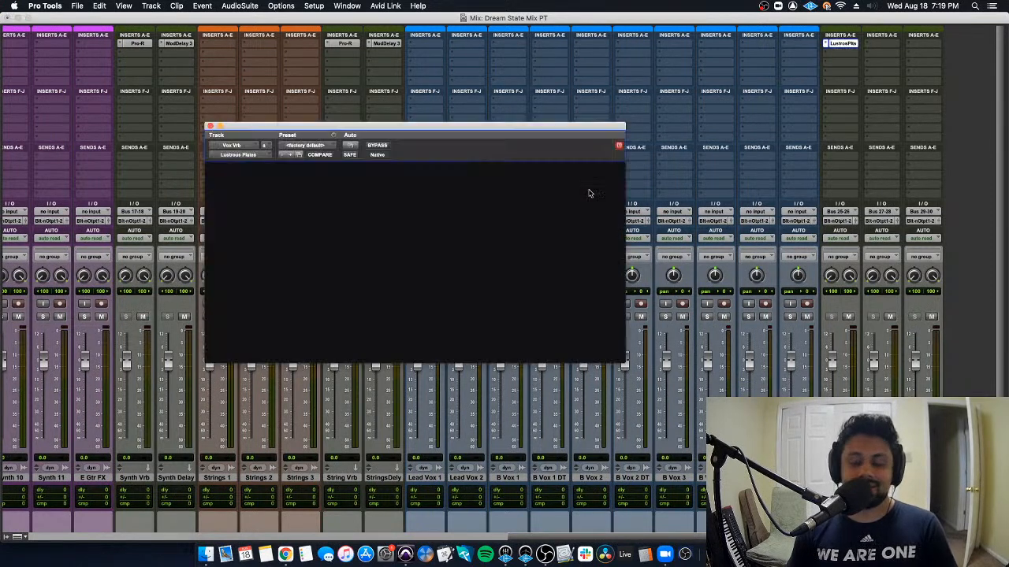
{"action": "left_click", "coordinate": [475, 226]}
{"action": "left_click", "coordinate": [476, 226]}
{"action": "left_click", "coordinate": [475, 227]}
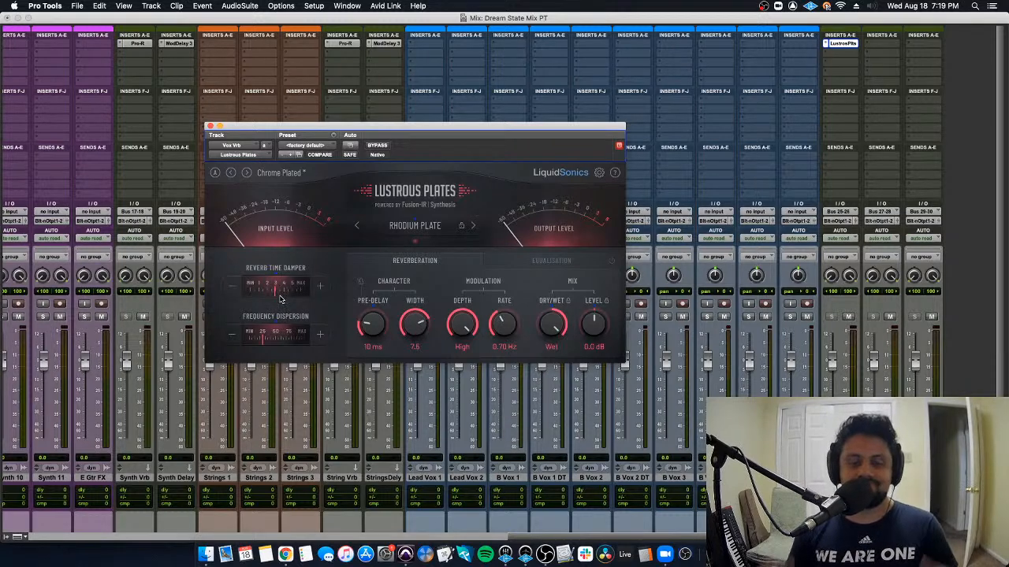
{"action": "left_click", "coordinate": [210, 126]}
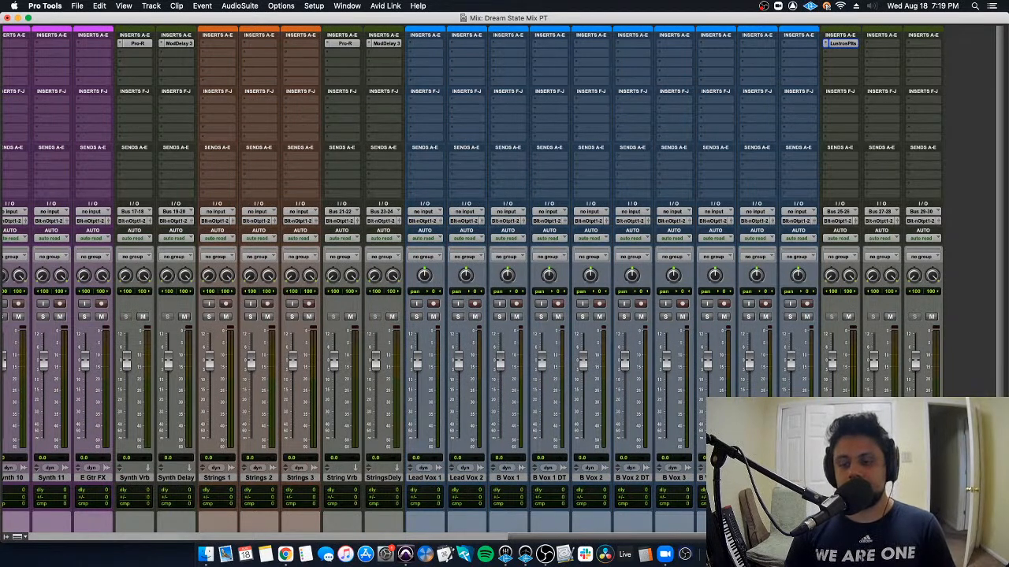
Insert a multichannel H-Delay on the Vox Delay 1/4 track and set its delay time to 1/4.
{"action": "left_click", "coordinate": [889, 46]}
{"action": "mouse_move", "coordinate": [902, 46]}
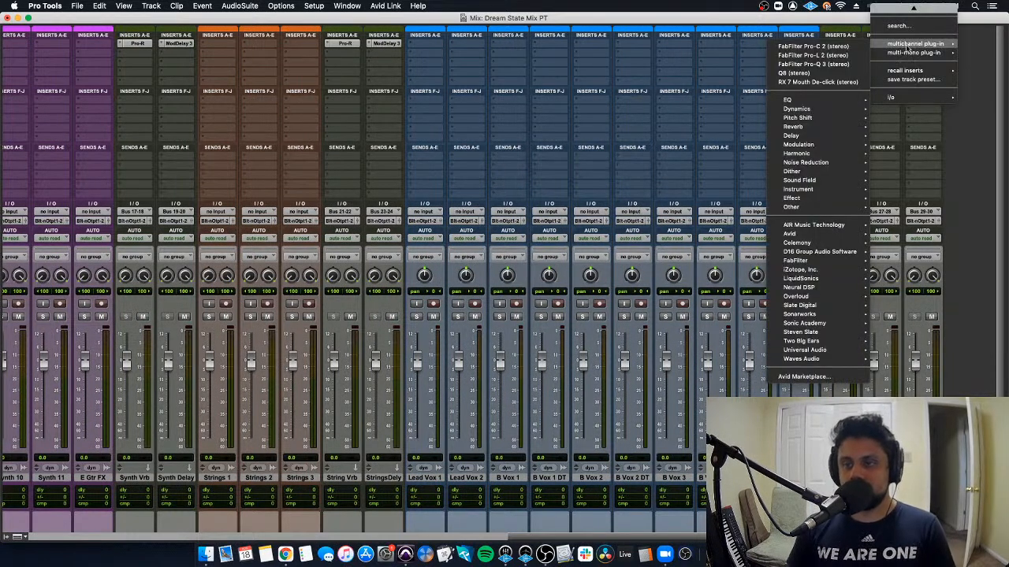
{"action": "mouse_move", "coordinate": [826, 136]}
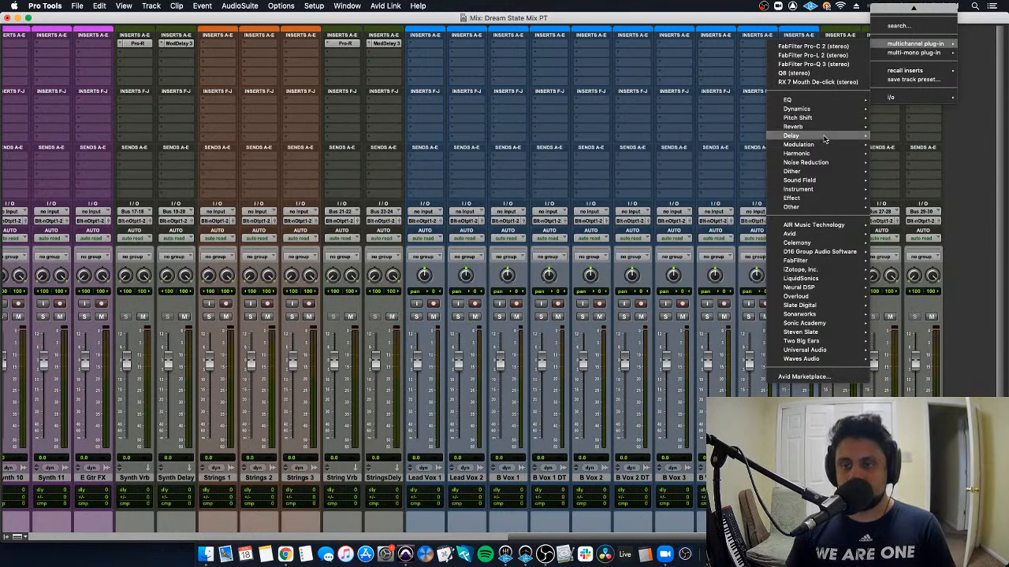
{"action": "left_click", "coordinate": [662, 147]}
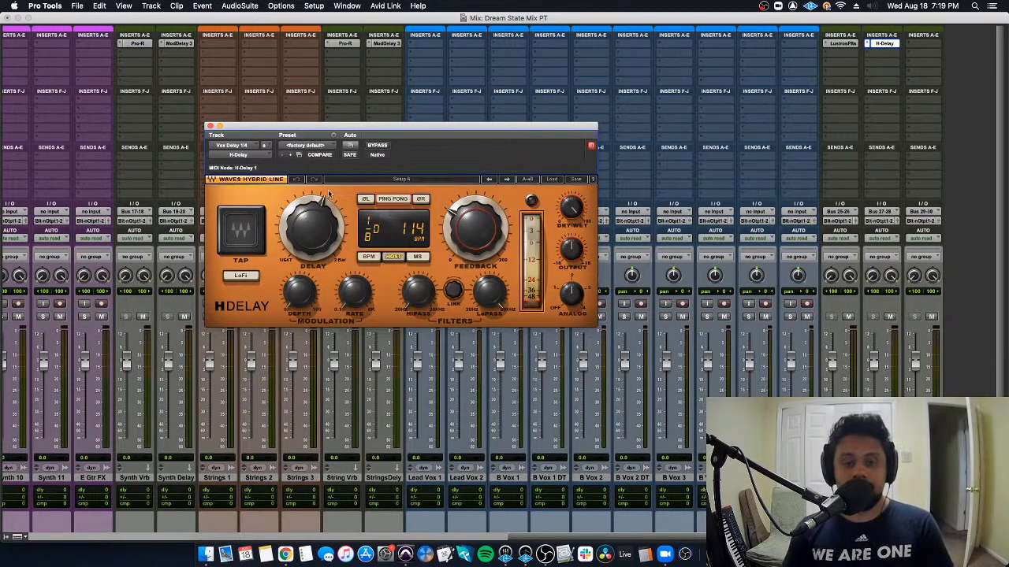
{"action": "left_click_drag", "start_coordinate": [314, 234], "coordinate": [315, 230]}
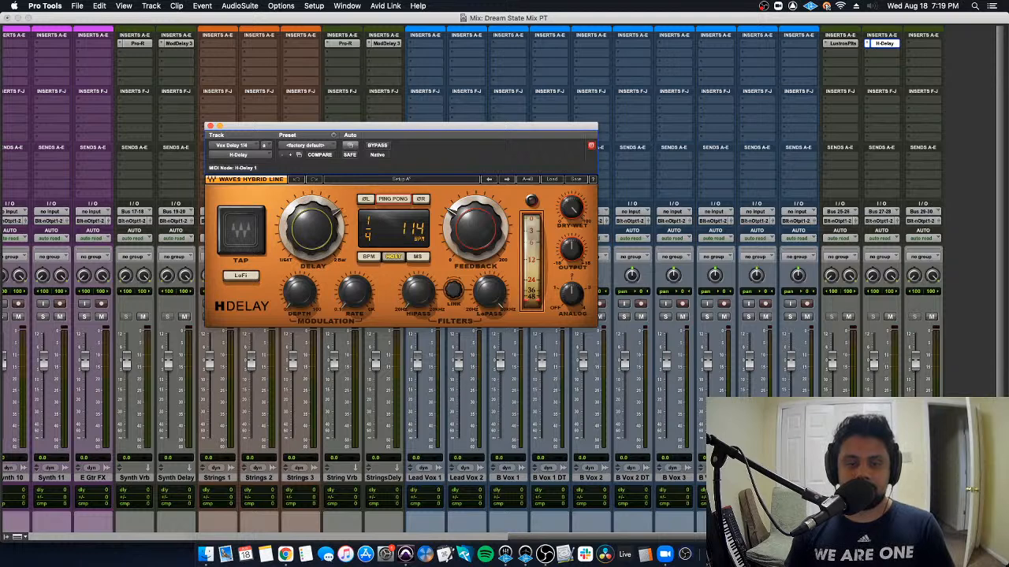
Adjust the high-pass and low-pass filters of the quarter-note H-Delay and set its Analog control to off.
{"action": "left_click_drag", "start_coordinate": [418, 299], "coordinate": [420, 298]}
{"action": "left_click_drag", "start_coordinate": [489, 292], "coordinate": [488, 285]}
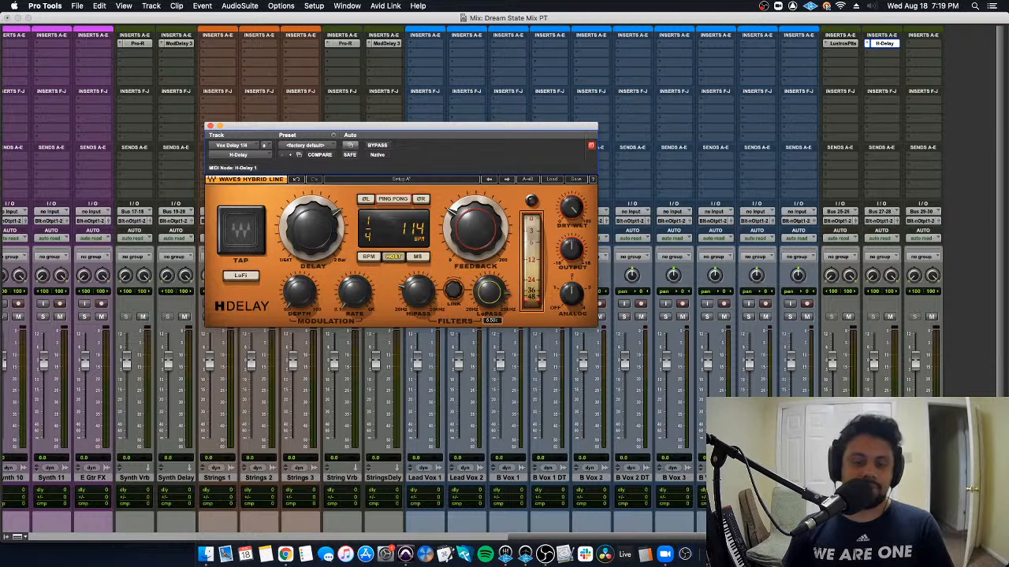
{"action": "left_click_drag", "start_coordinate": [488, 285], "coordinate": [478, 300]}
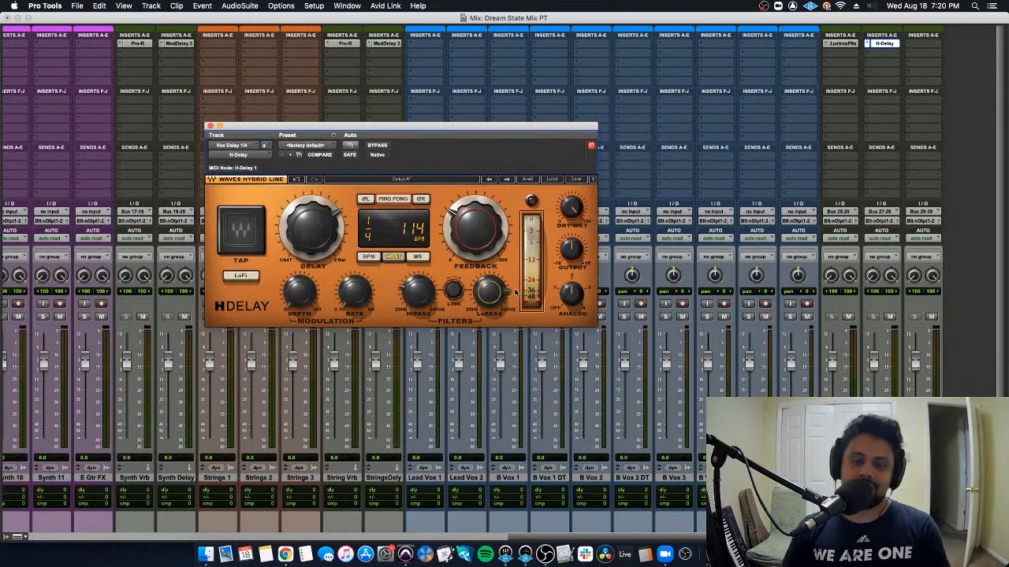
{"action": "mouse_move", "coordinate": [484, 308]}
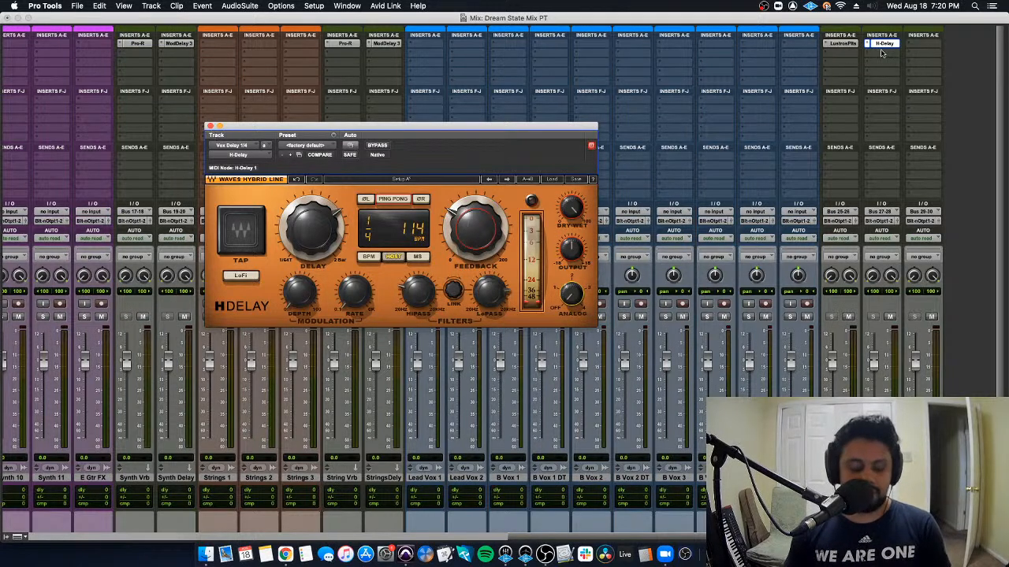
Copy the H-Delay insert onto the Vox Delay 1/8 track and set the copy's delay time to 1/8.
{"action": "left_click_drag", "start_coordinate": [885, 44], "coordinate": [924, 46]}
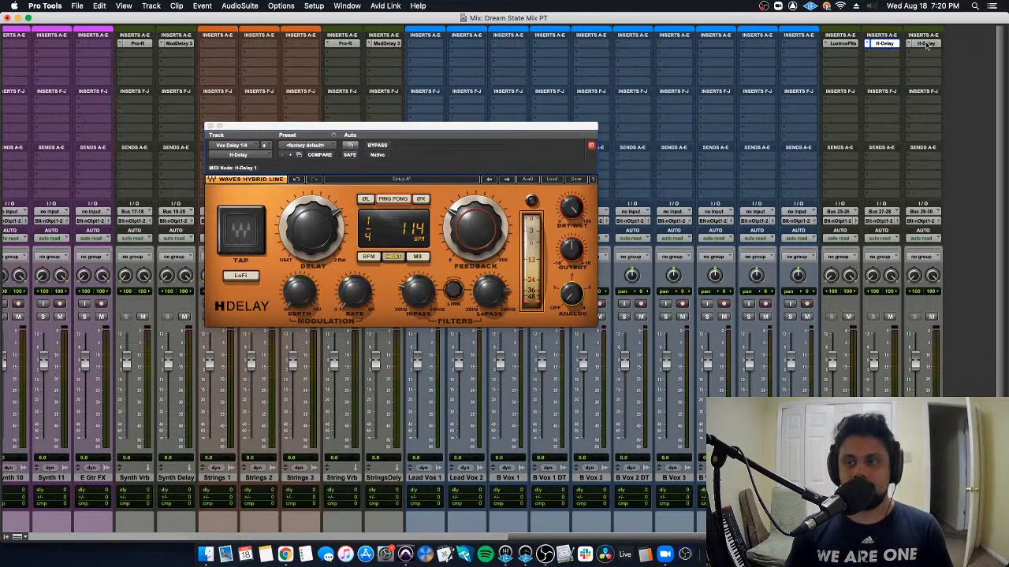
{"action": "left_click", "coordinate": [928, 45]}
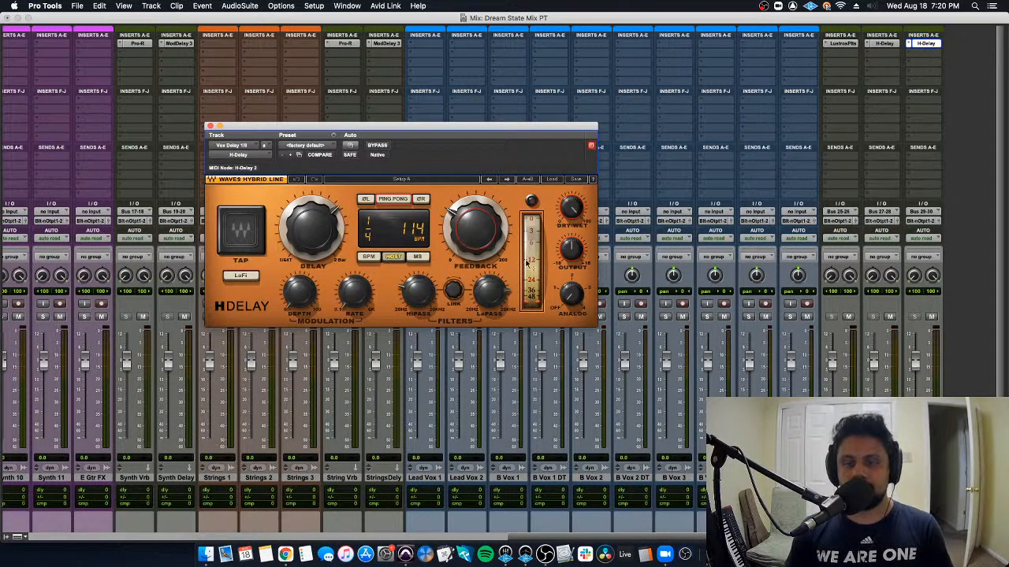
{"action": "left_click_drag", "start_coordinate": [304, 235], "coordinate": [304, 254]}
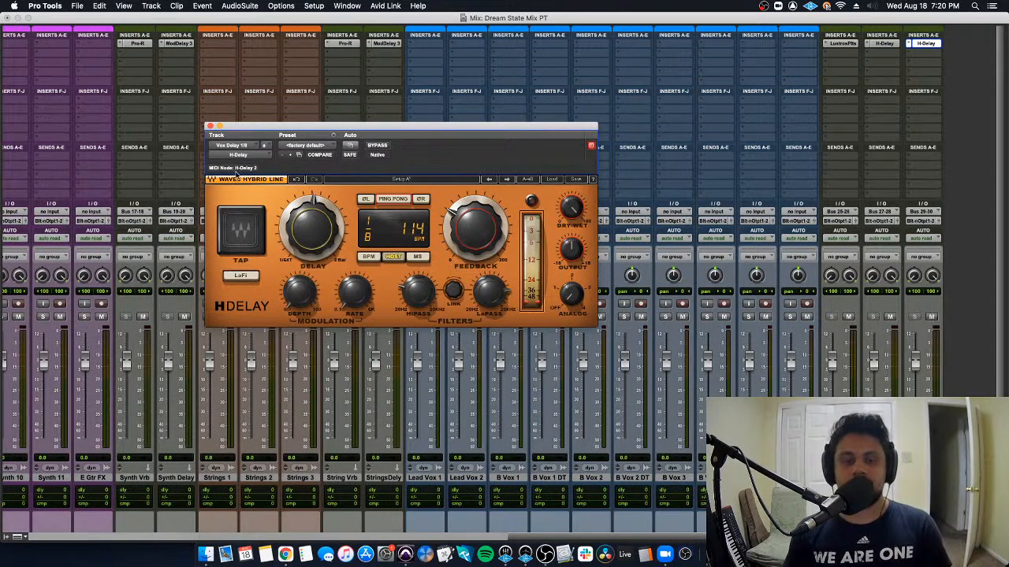
{"action": "left_click", "coordinate": [209, 126]}
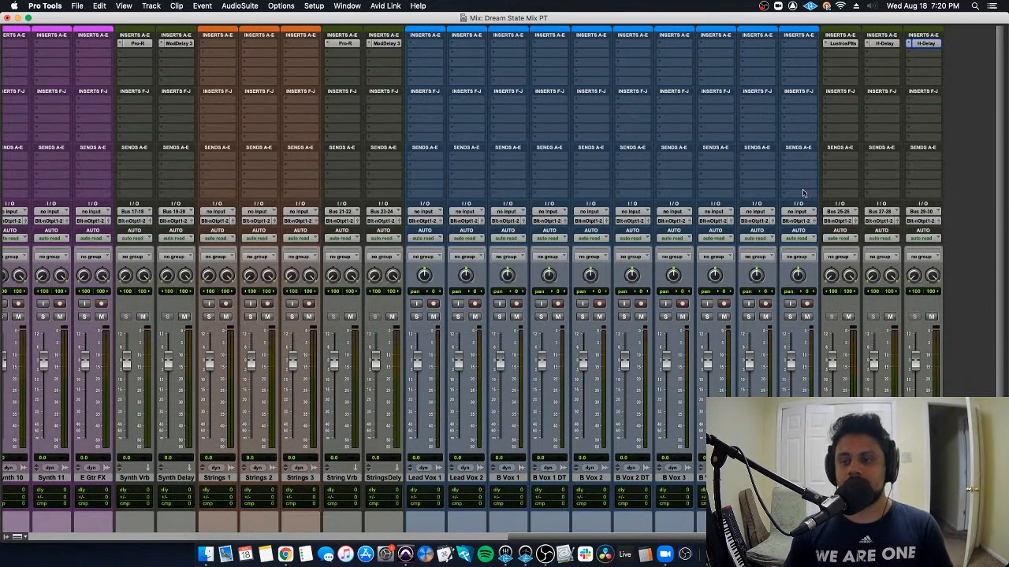
Review the mixer's track groups from drums, bass and piano through synths, strings and vocals to determine how many group auxes are needed.
{"action": "scroll", "coordinate": [833, 189], "scroll_direction": "down", "scroll_amount": 1}
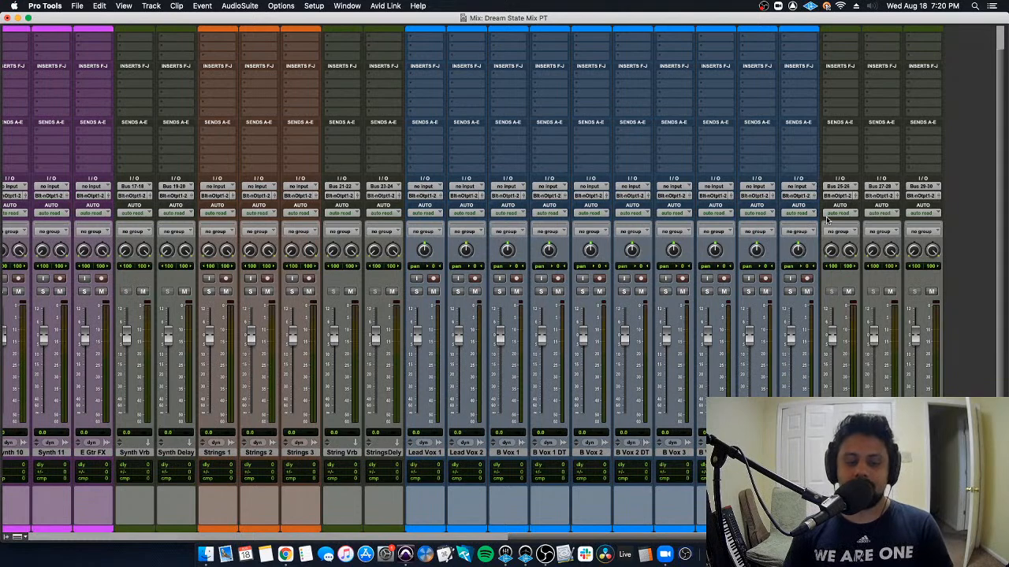
{"action": "scroll", "coordinate": [827, 221], "scroll_direction": "left", "scroll_amount": 20}
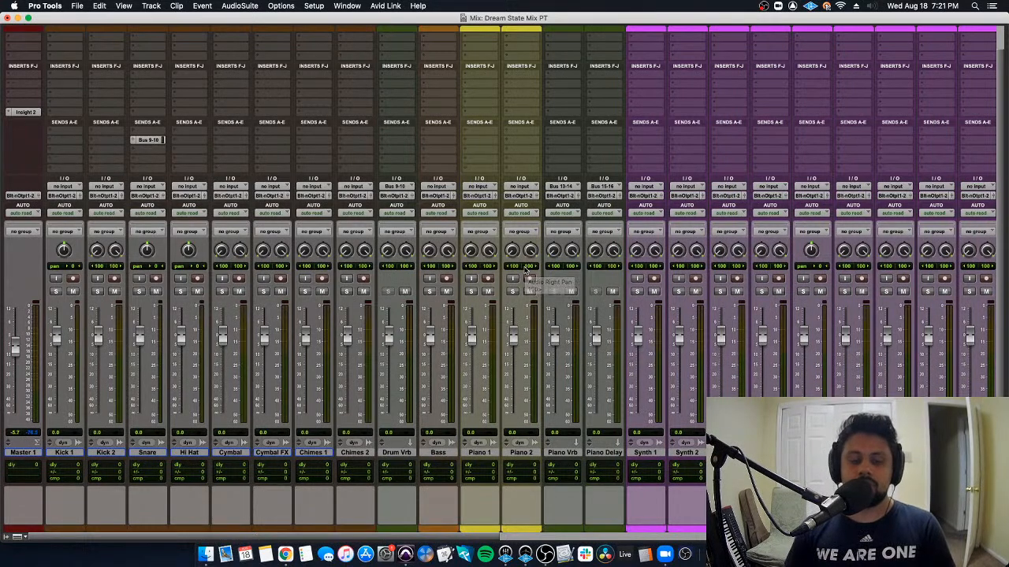
{"action": "left_click", "coordinate": [24, 453]}
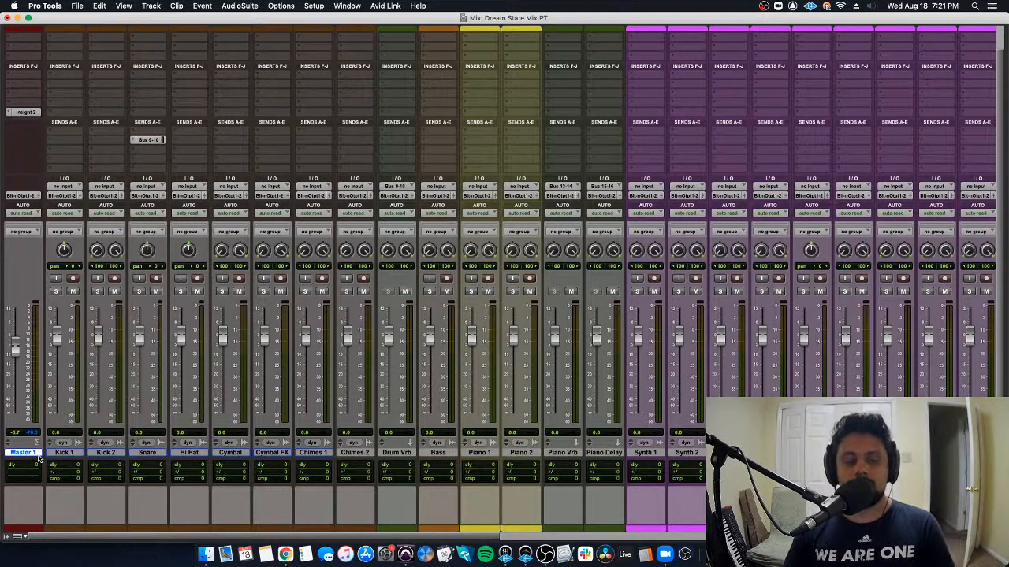
{"action": "left_click", "coordinate": [59, 454]}
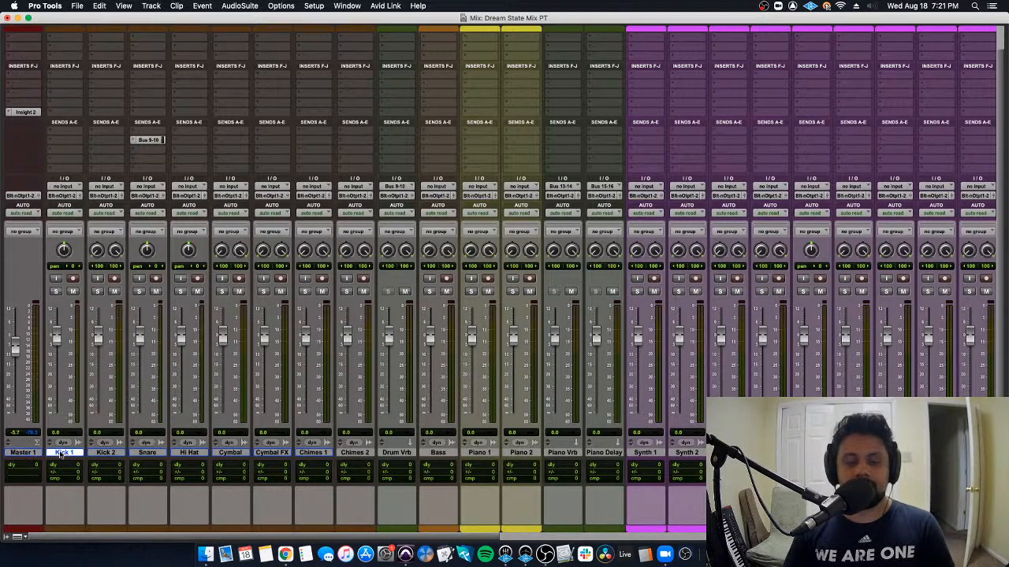
{"action": "left_click", "coordinate": [394, 454], "text": "shift"}
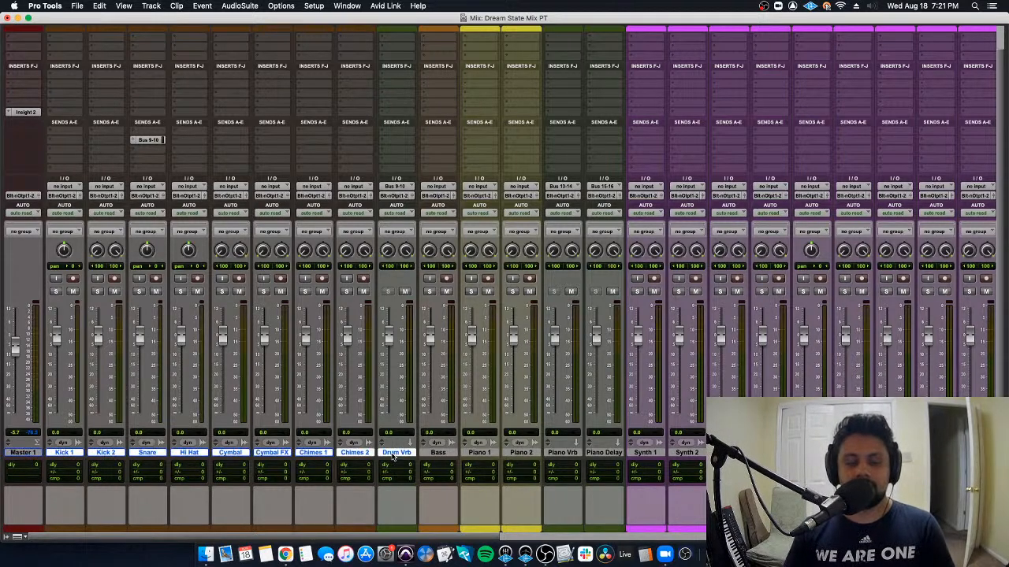
{"action": "left_click", "coordinate": [438, 454]}
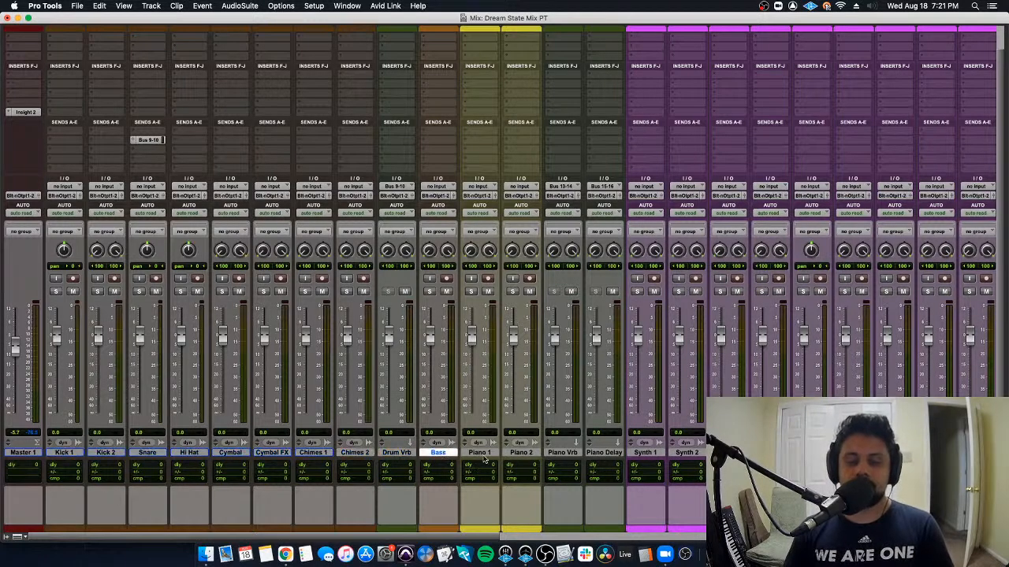
{"action": "left_click", "coordinate": [481, 454]}
{"action": "left_click", "coordinate": [593, 454], "text": "shift"}
{"action": "left_click", "coordinate": [642, 454]}
{"action": "scroll", "coordinate": [640, 457], "scroll_direction": "right", "scroll_amount": 10}
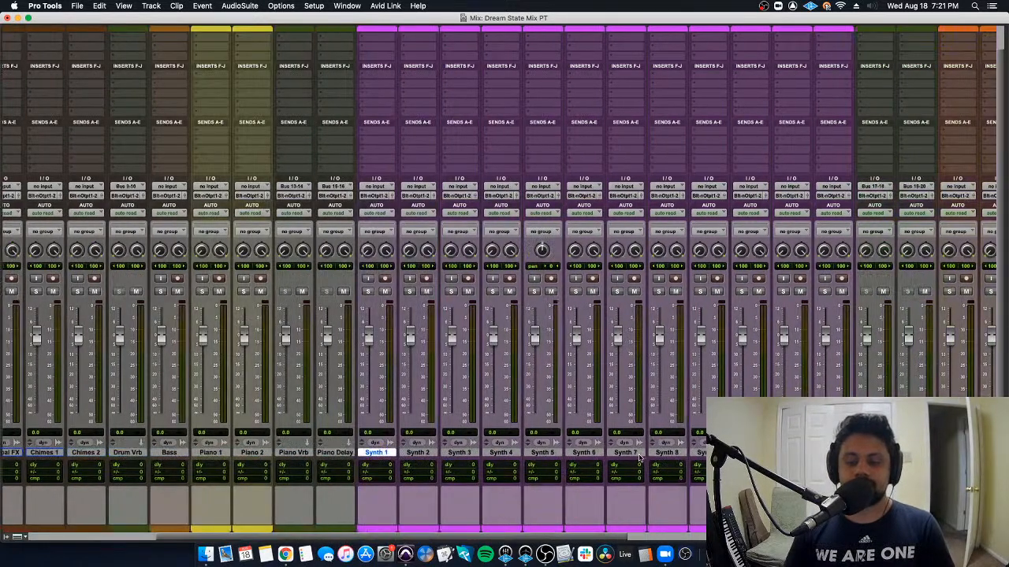
{"action": "left_click", "coordinate": [831, 453], "text": "shift"}
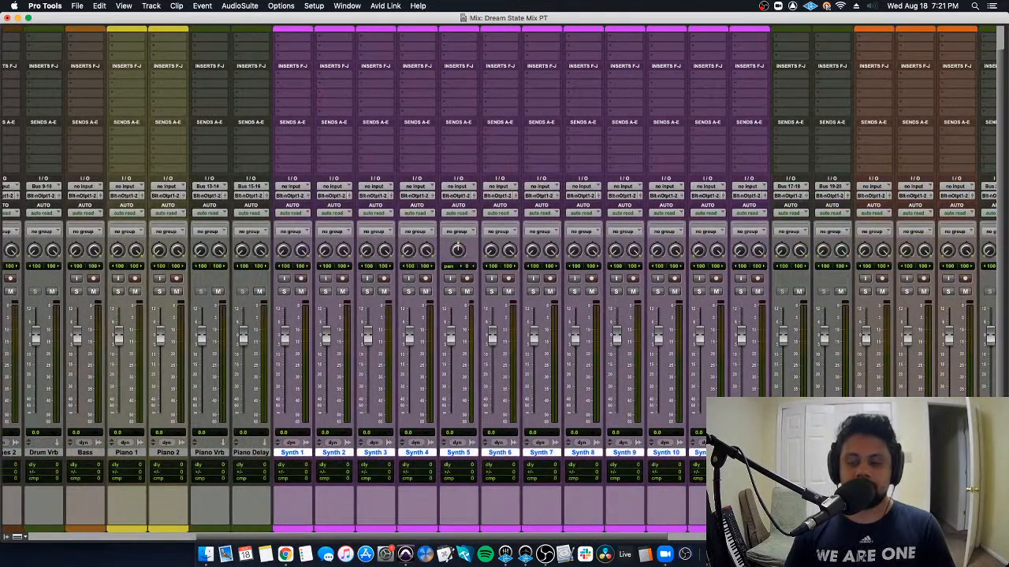
{"action": "scroll", "coordinate": [498, 283], "scroll_direction": "right", "scroll_amount": 4}
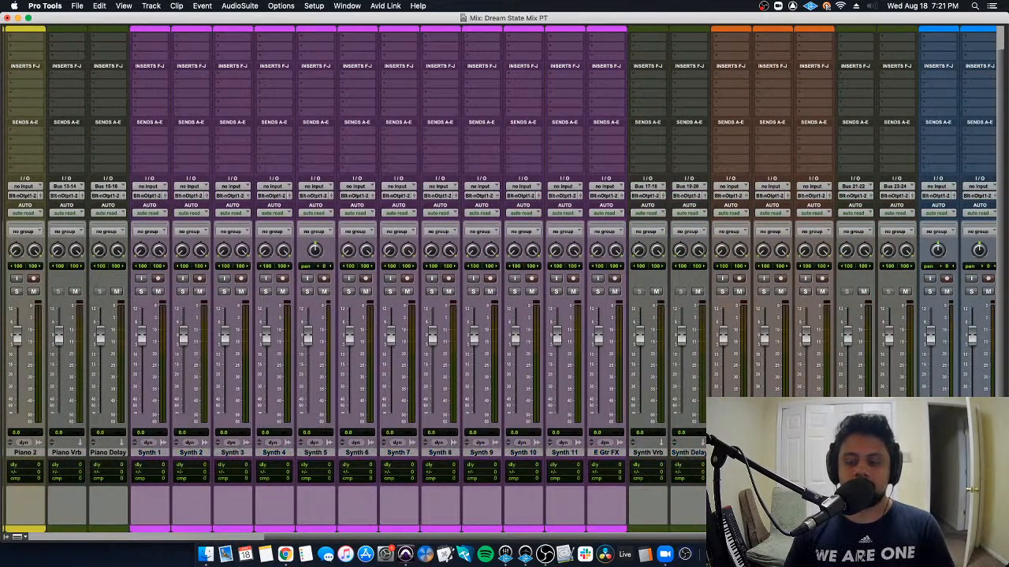
{"action": "scroll", "coordinate": [659, 459], "scroll_direction": "right", "scroll_amount": 9}
{"action": "left_click", "coordinate": [605, 454]}
{"action": "scroll", "coordinate": [612, 454], "scroll_direction": "right", "scroll_amount": 5}
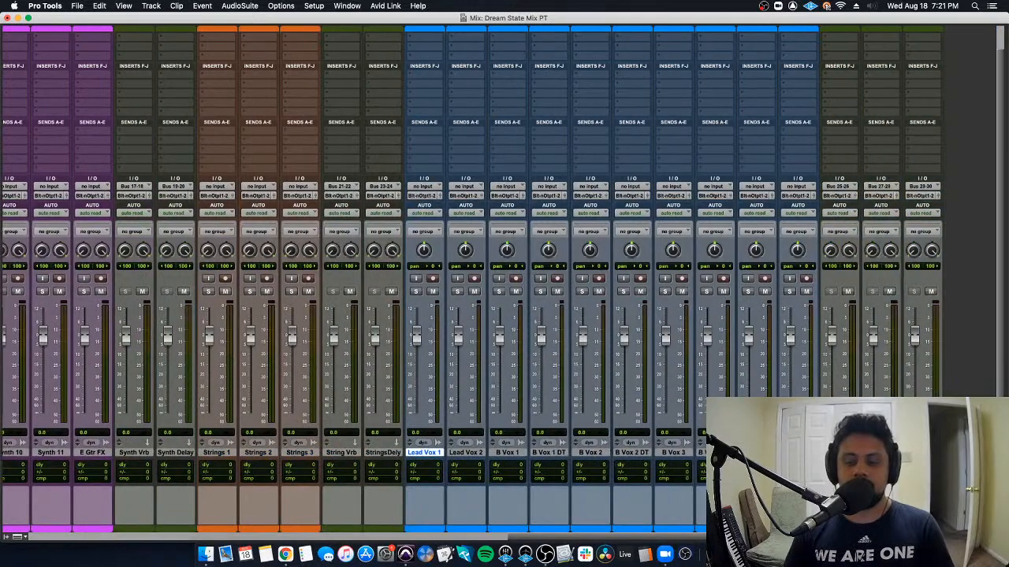
{"action": "scroll", "coordinate": [540, 473], "scroll_direction": "left", "scroll_amount": 20}
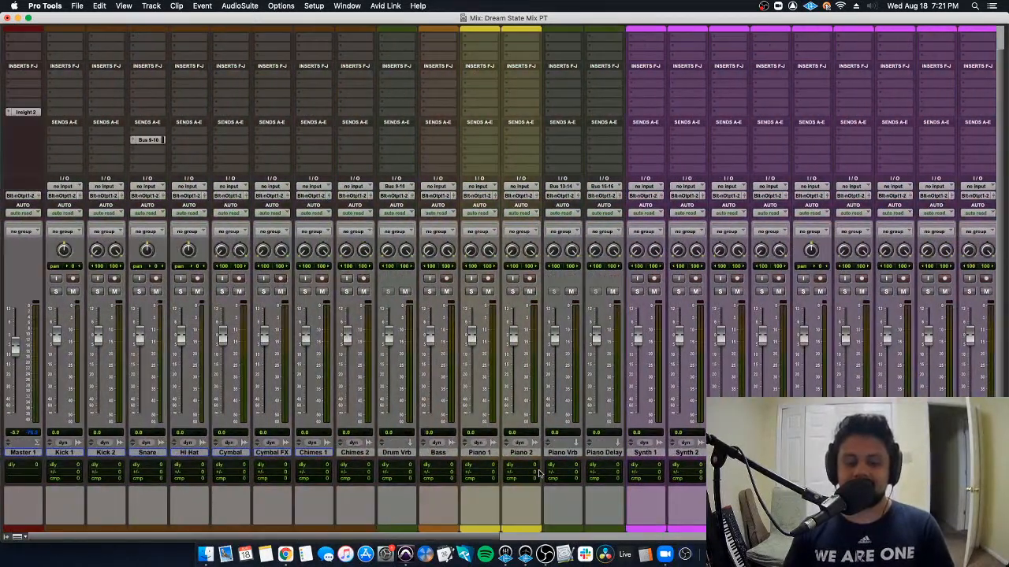
Create six new stereo aux input tracks directly after the Master 1 track.
{"action": "left_click", "coordinate": [26, 453]}
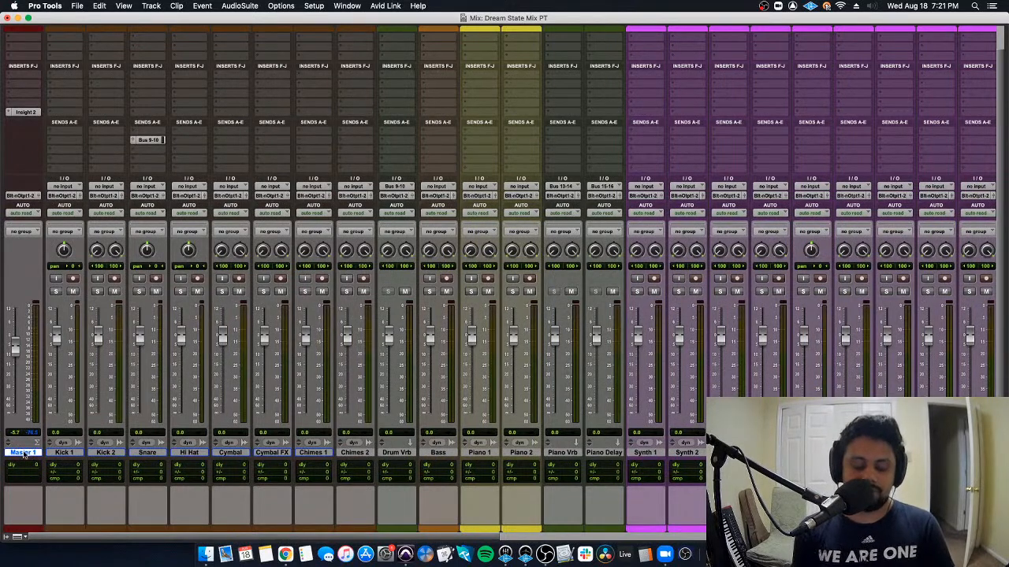
{"action": "key", "text": "super+shift+n"}
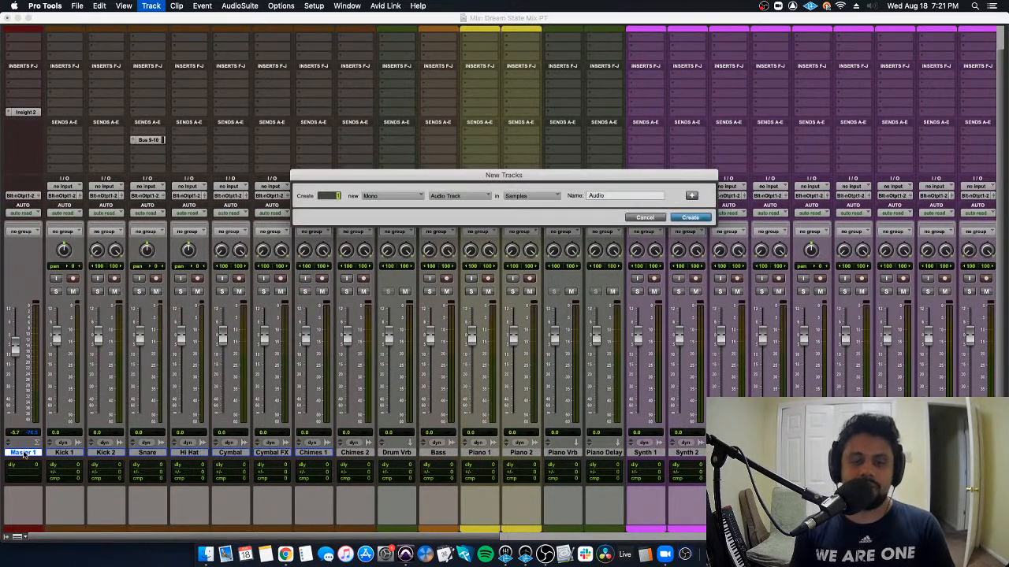
{"action": "key", "text": "super+Right"}
{"action": "key", "text": "super+Down"}
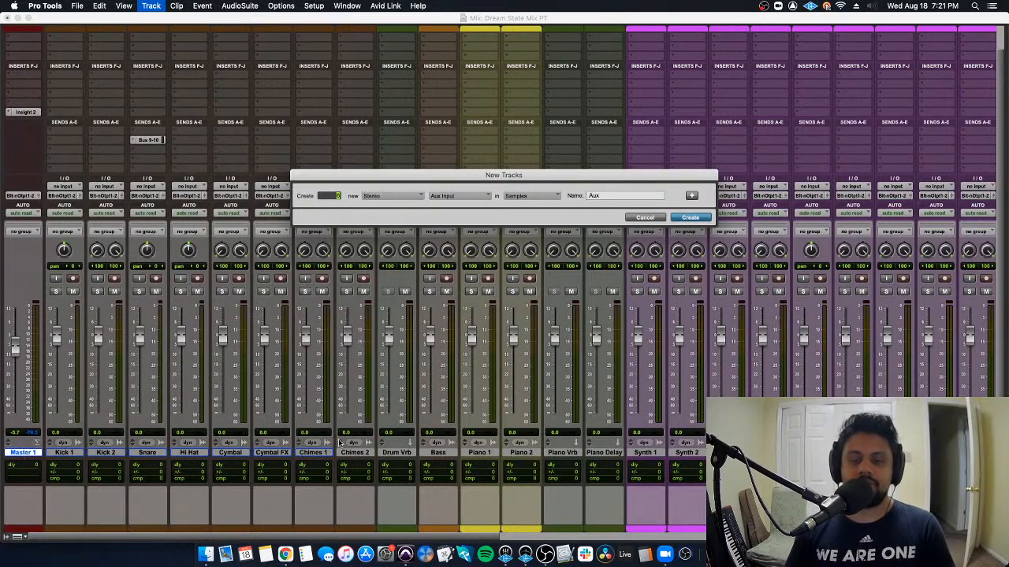
{"action": "left_click", "coordinate": [689, 217]}
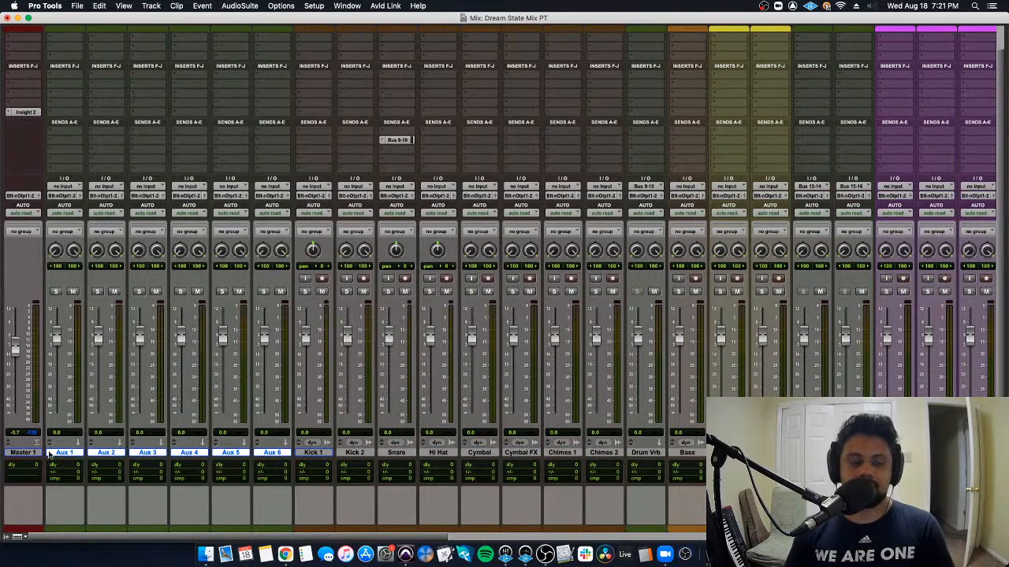
Rename the six new aux tracks, in order, DRUMS, BASS, PIANO, SYNTHS, STRINGS and VOCALS.
{"action": "double_click", "coordinate": [63, 453]}
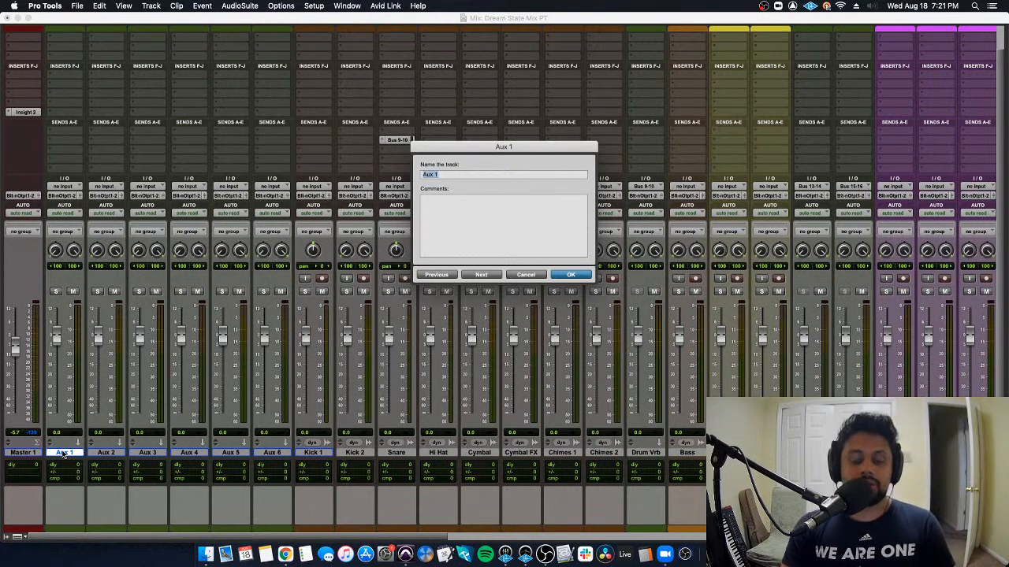
{"action": "type", "text": "DRUMS"}
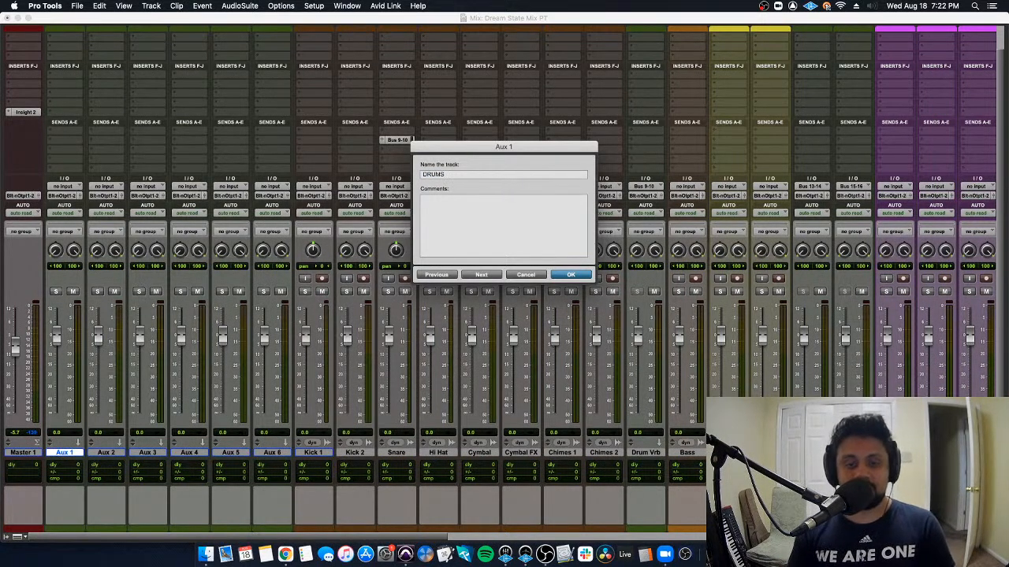
{"action": "key", "text": "super+Right"}
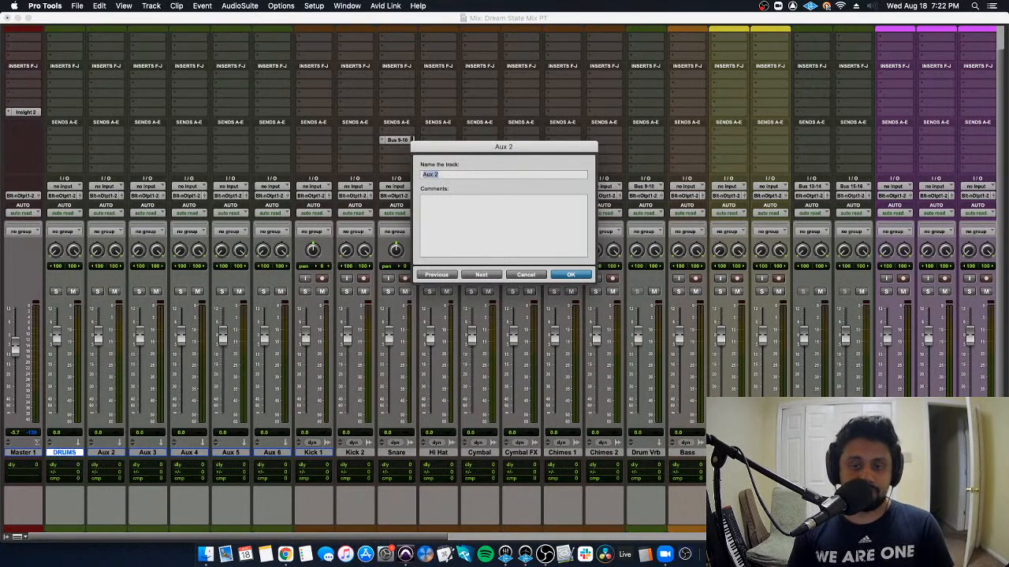
{"action": "type", "text": "BASS"}
{"action": "key", "text": "super+Right"}
{"action": "type", "text": "PIANO"}
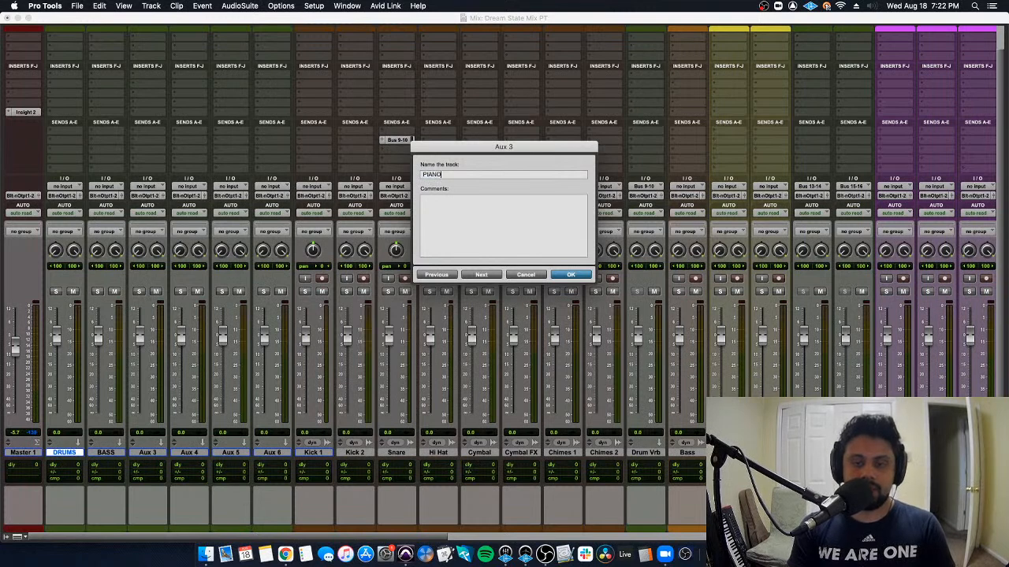
{"action": "key", "text": "super+Right"}
{"action": "type", "text": "SYNTH"}
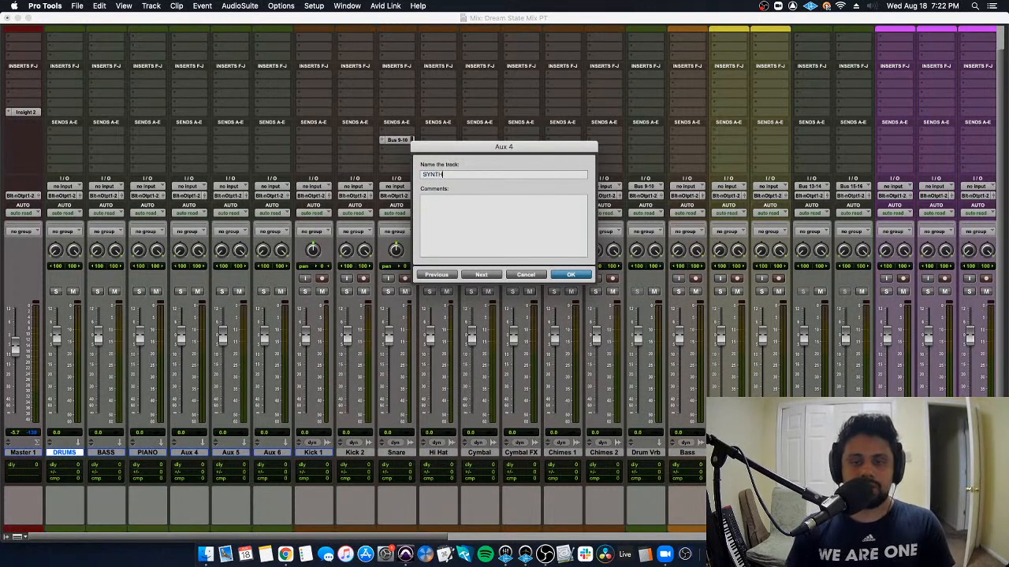
{"action": "type", "text": "S"}
{"action": "key", "text": "super+Right"}
{"action": "type", "text": "STRINGS"}
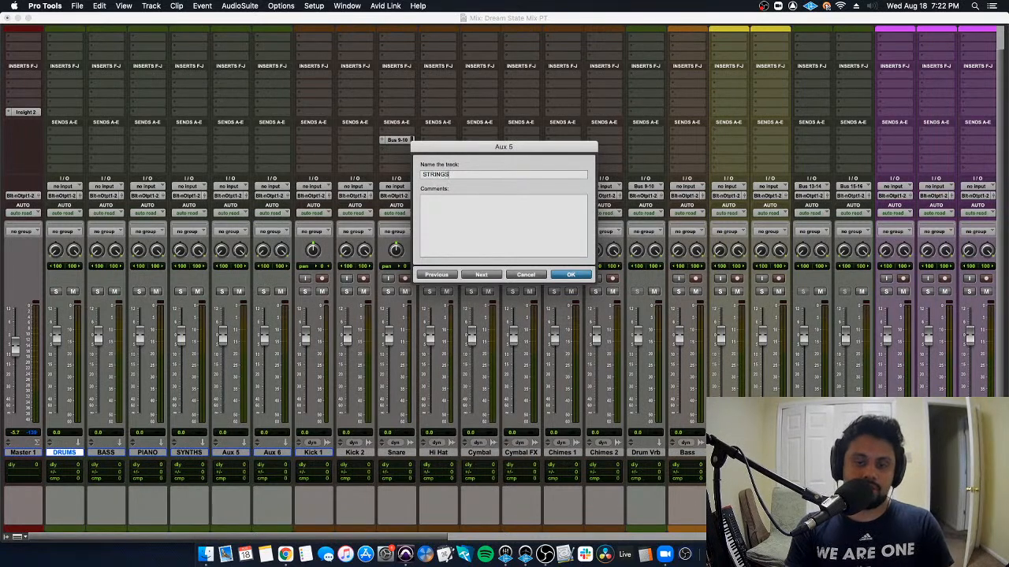
{"action": "key", "text": "super+Right"}
{"action": "type", "text": "VOCALS"}
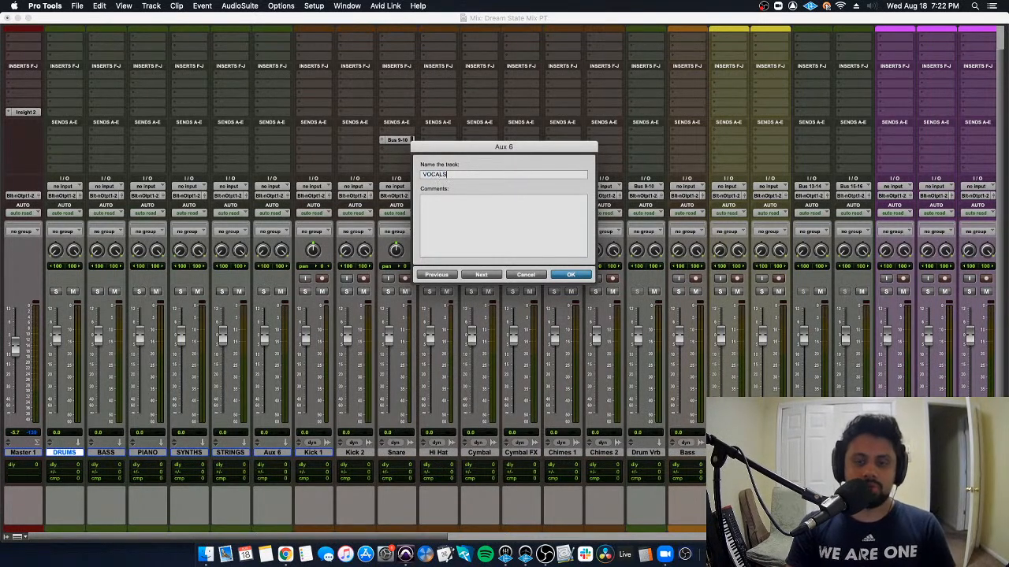
{"action": "key", "text": "Return"}
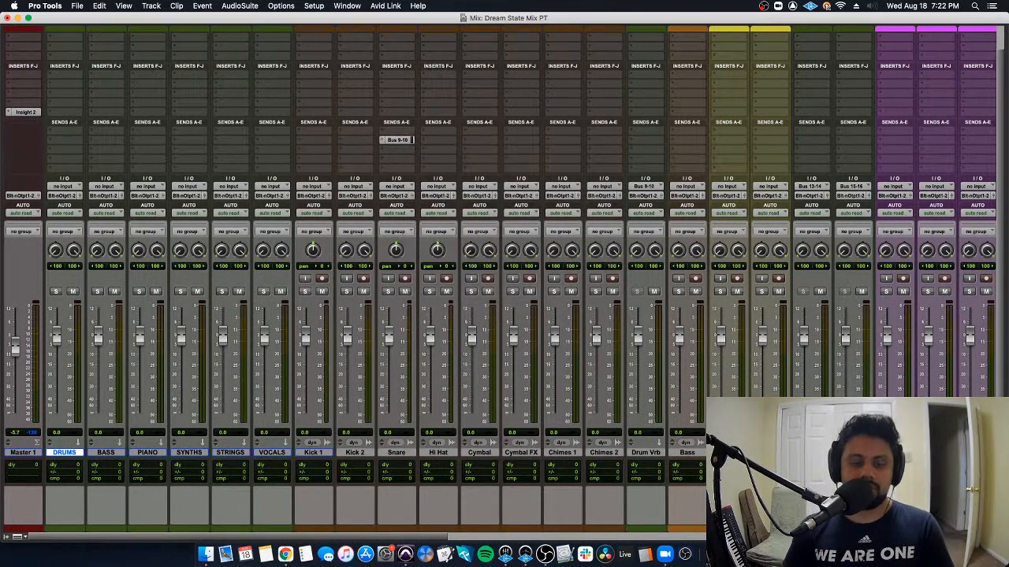
Color the six group aux tracks from DRUMS to VOCALS blue.
{"action": "left_click", "coordinate": [276, 453], "text": "shift"}
{"action": "double_click", "coordinate": [67, 529]}
{"action": "left_click", "coordinate": [719, 45]}
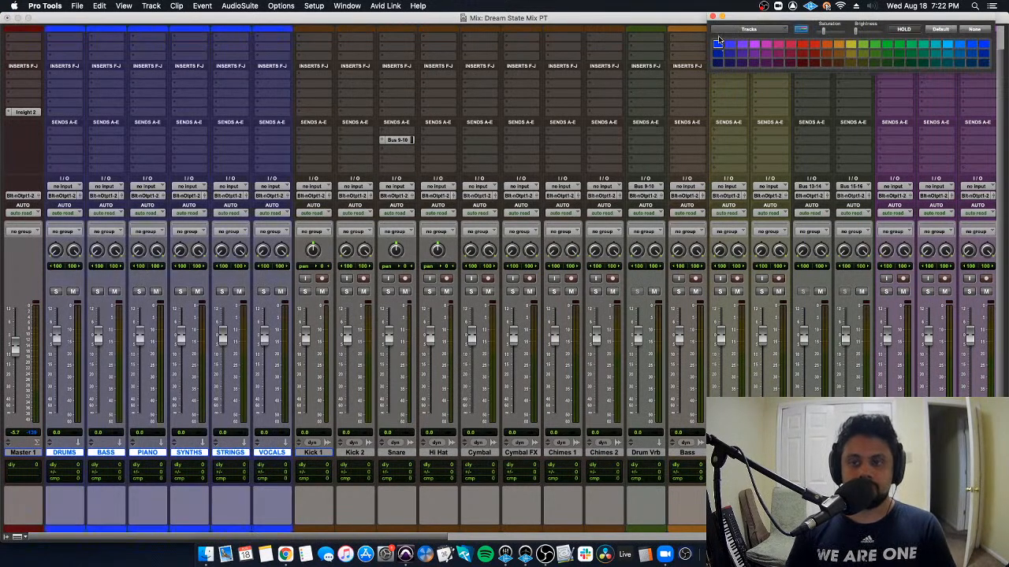
{"action": "left_click", "coordinate": [713, 16]}
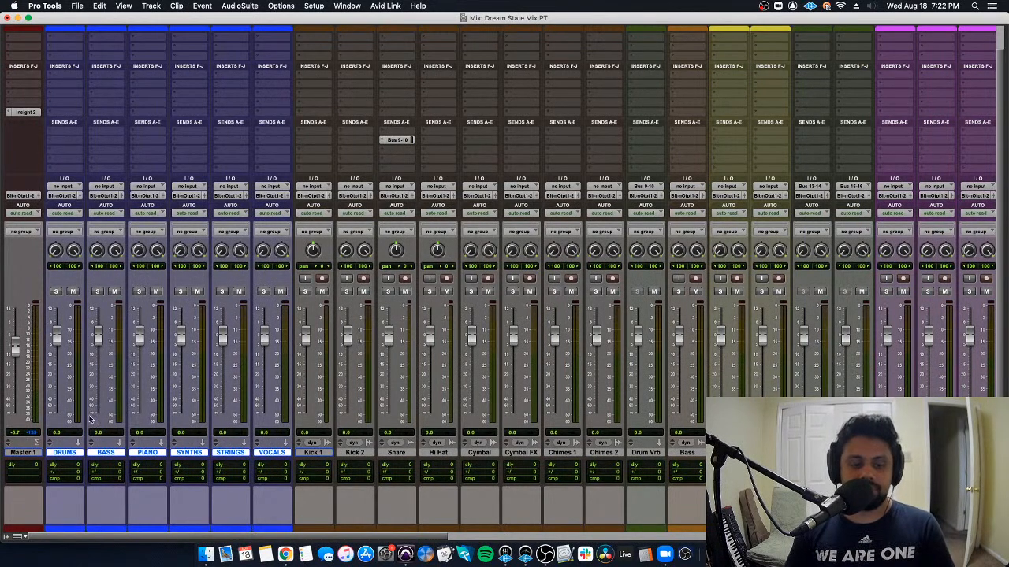
{"action": "left_click", "coordinate": [34, 456]}
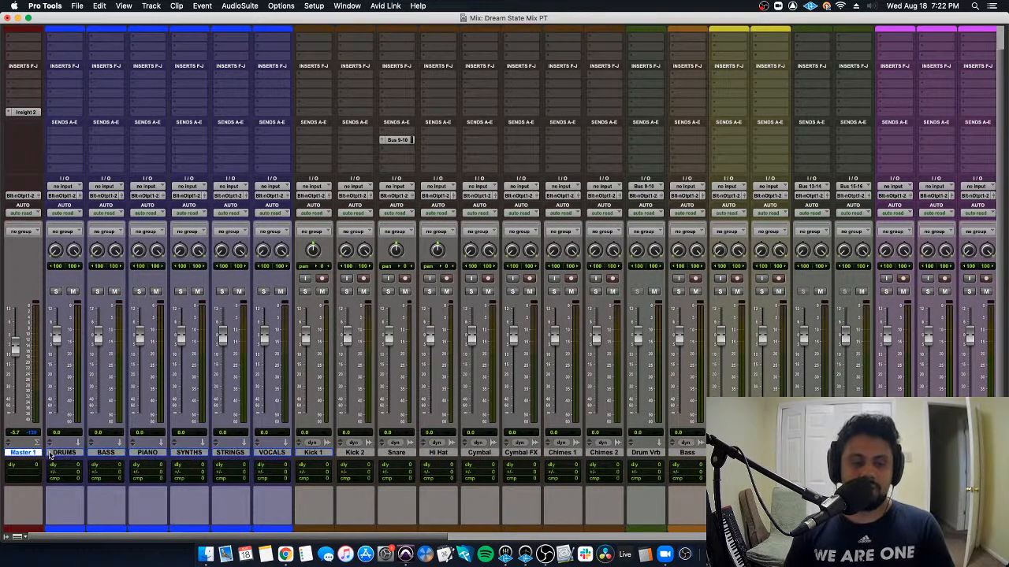
Put all six group aux tracks from DRUMS to VOCALS into solo safe mode.
{"action": "left_click", "coordinate": [52, 455]}
{"action": "left_click", "coordinate": [280, 455], "text": "shift"}
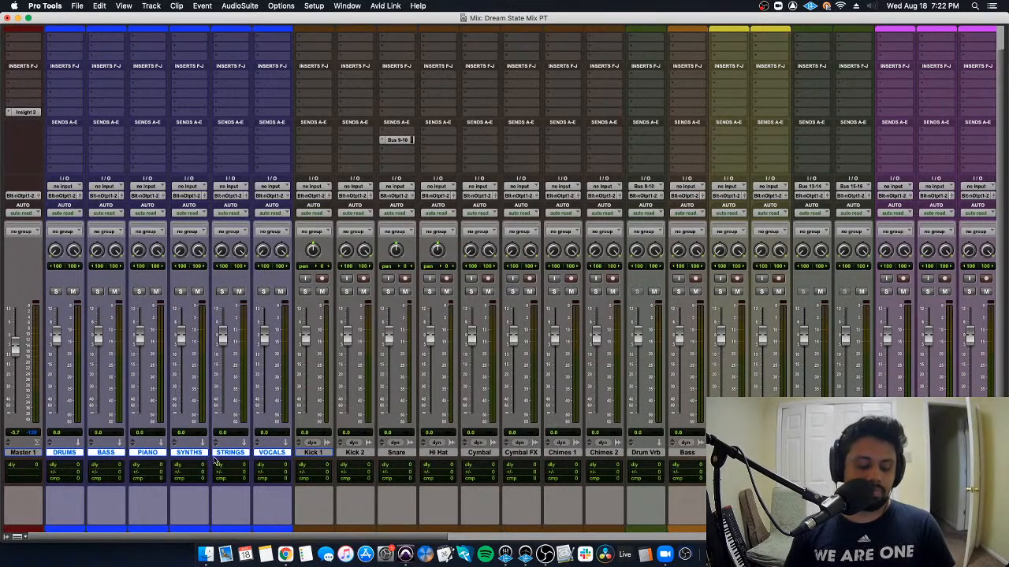
{"action": "left_click", "coordinate": [181, 293], "text": "alt+shift+super"}
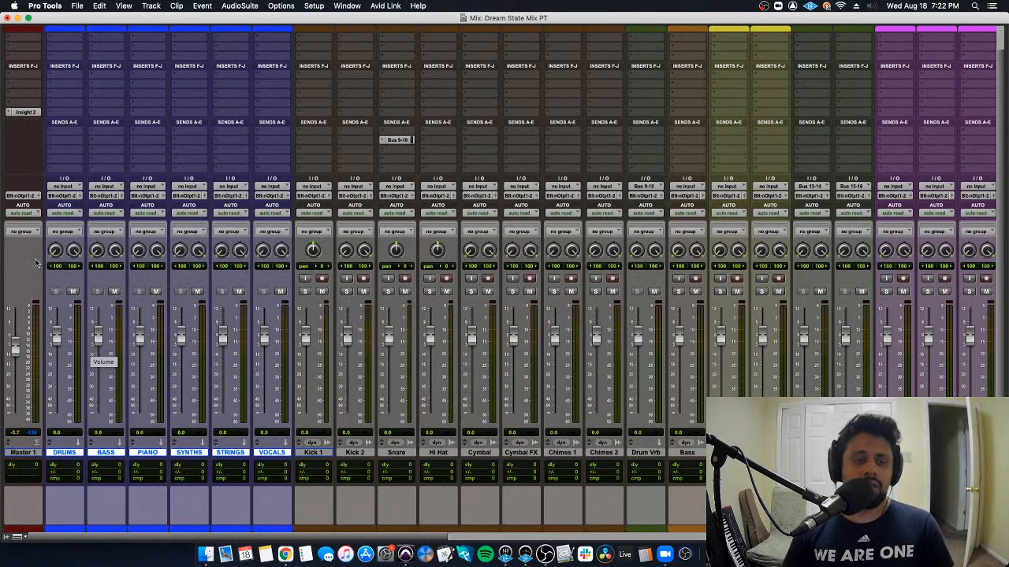
Assign the inputs of the six group auxes to consecutive stereo buses, from Bus 101-102 on DRUMS through Bus 111-112 on VOCALS.
{"action": "left_click", "coordinate": [76, 191]}
{"action": "mouse_move", "coordinate": [70, 195]}
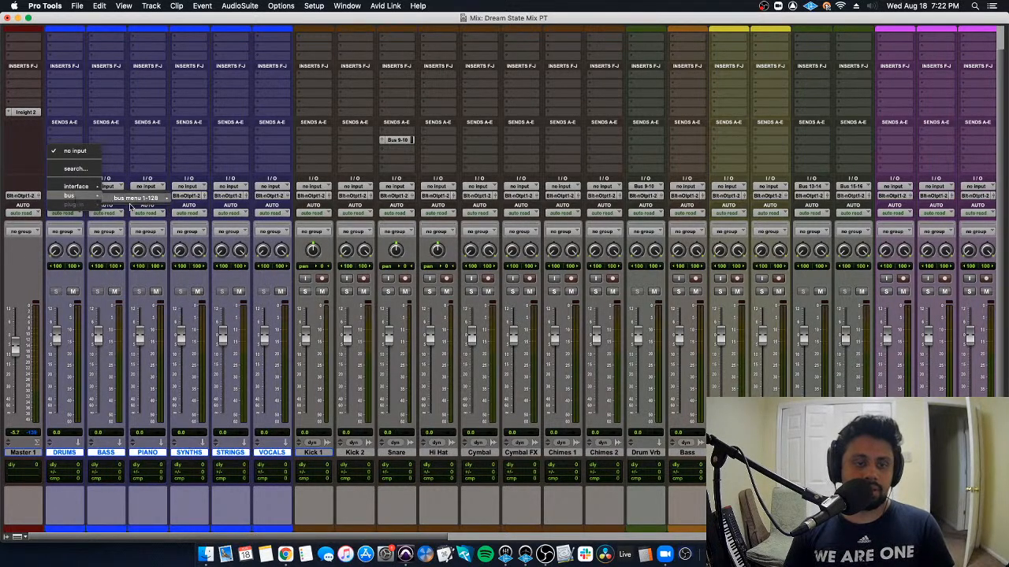
{"action": "mouse_move", "coordinate": [150, 198]}
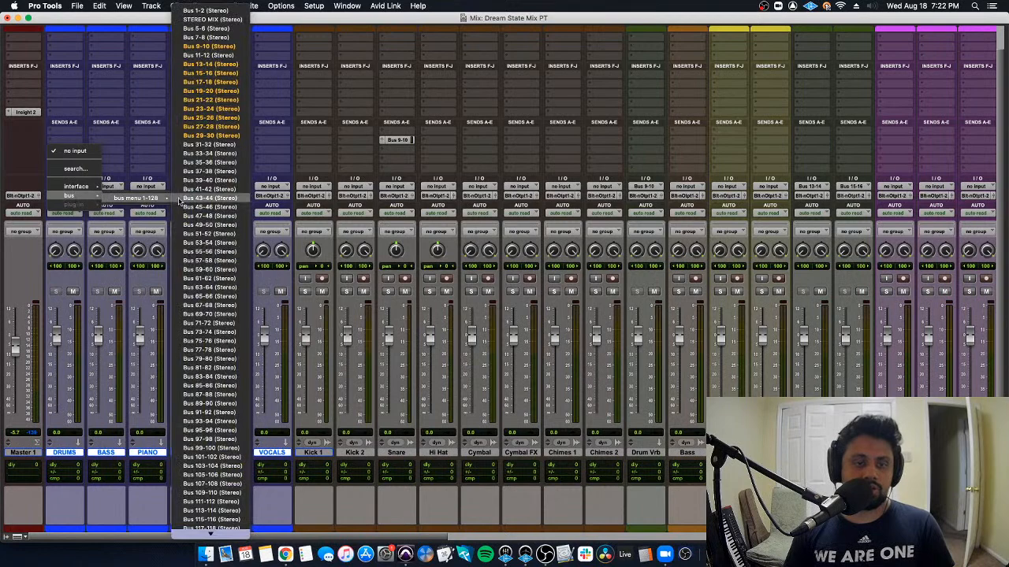
{"action": "left_click", "coordinate": [223, 457]}
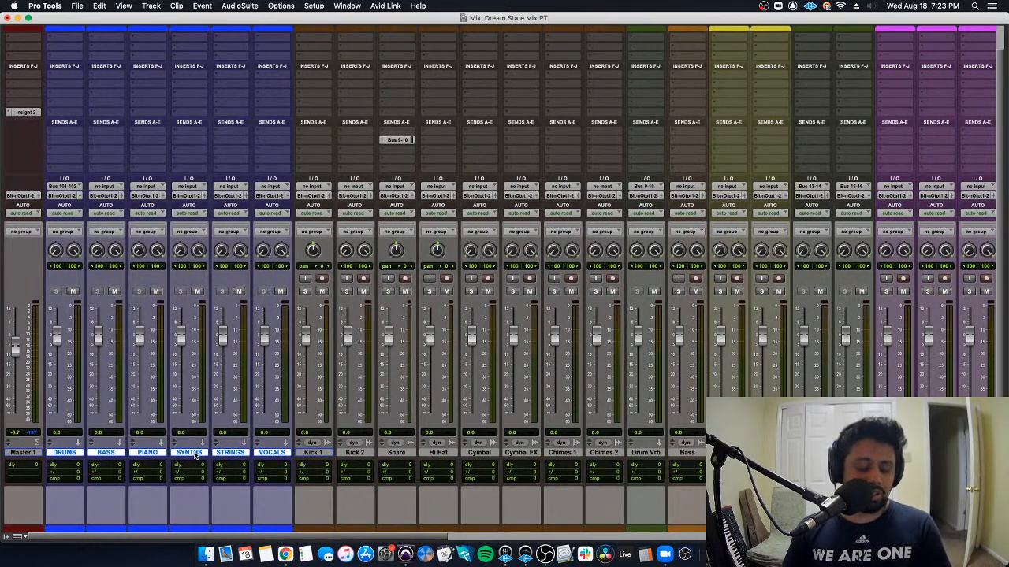
{"action": "left_click", "coordinate": [64, 186]}
{"action": "mouse_move", "coordinate": [74, 196]}
{"action": "mouse_move", "coordinate": [154, 200]}
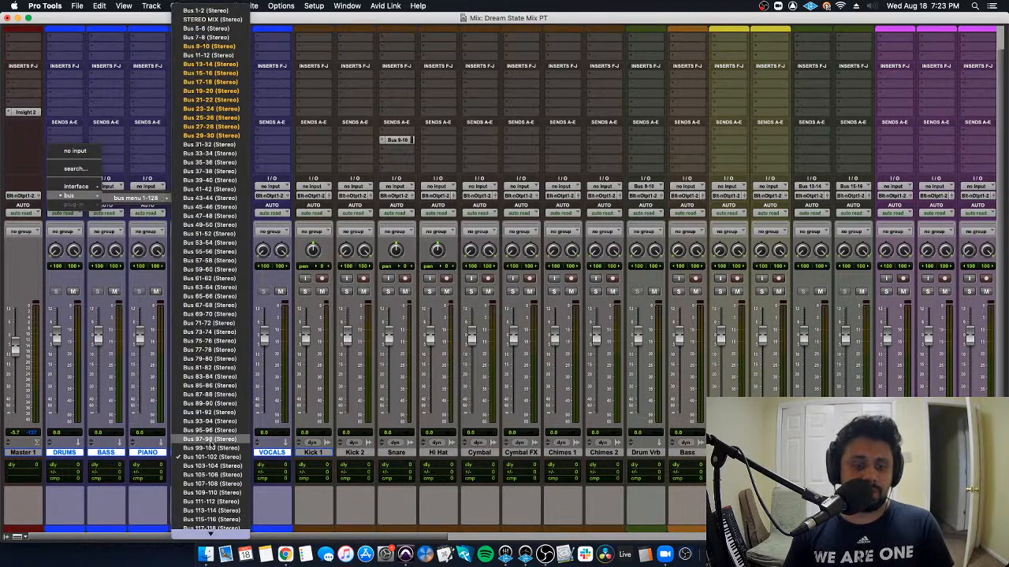
{"action": "left_click", "coordinate": [210, 457], "text": "alt+shift+super"}
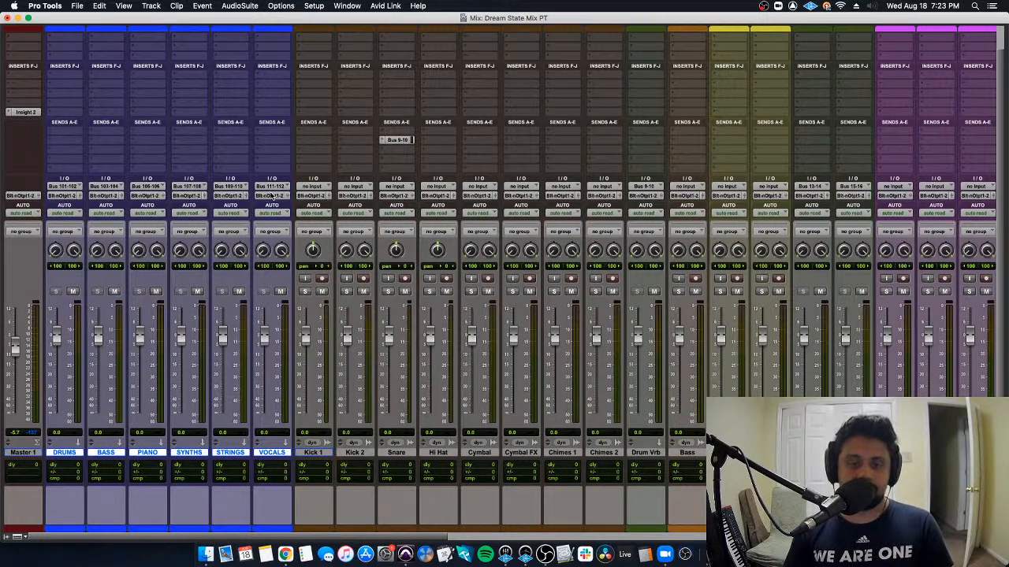
Create one stereo aux input track named MIX directly after Master 1 and color it the same blue as the group auxes.
{"action": "left_click", "coordinate": [33, 454]}
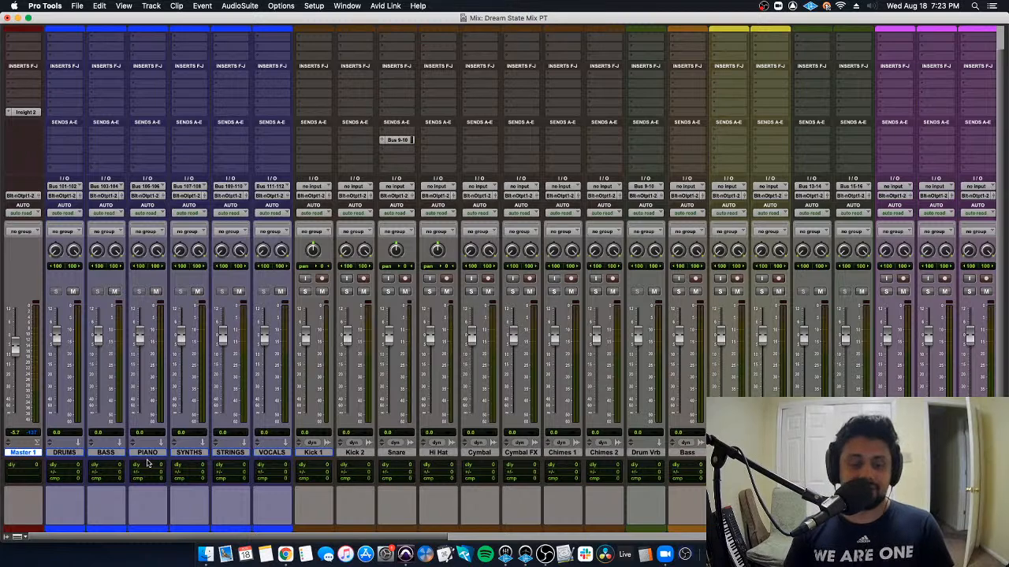
{"action": "key", "text": "super+shift+n"}
{"action": "key", "text": "super+Down"}
{"action": "type", "text": "M"}
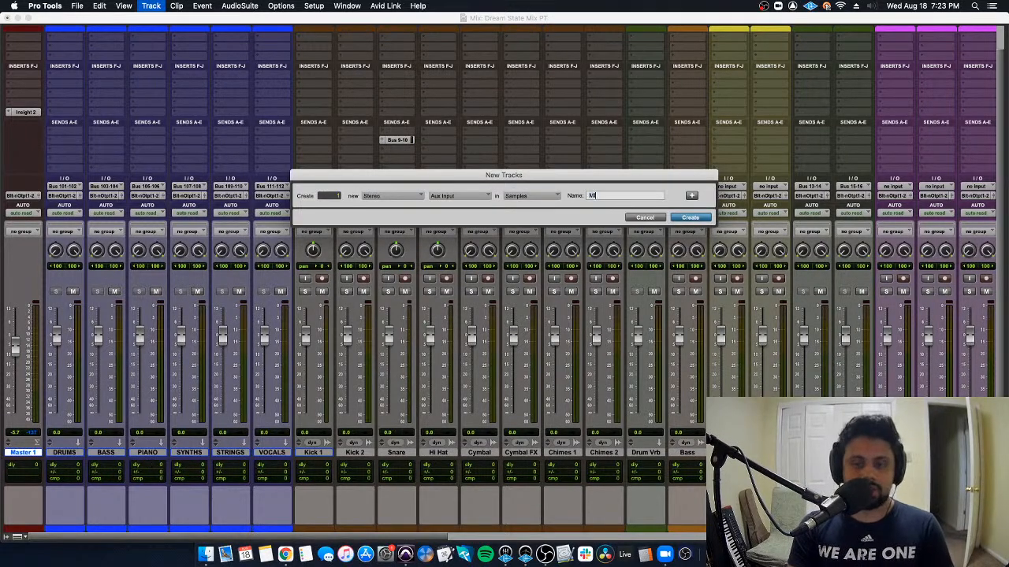
{"action": "type", "text": "IX"}
{"action": "key", "text": "Return"}
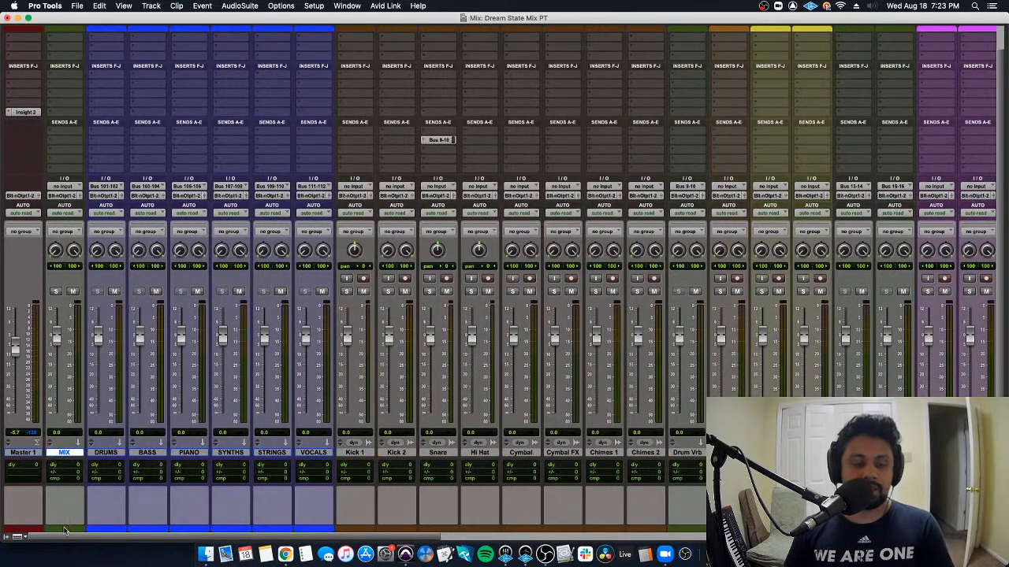
{"action": "left_click", "coordinate": [718, 44]}
{"action": "left_click", "coordinate": [712, 16]}
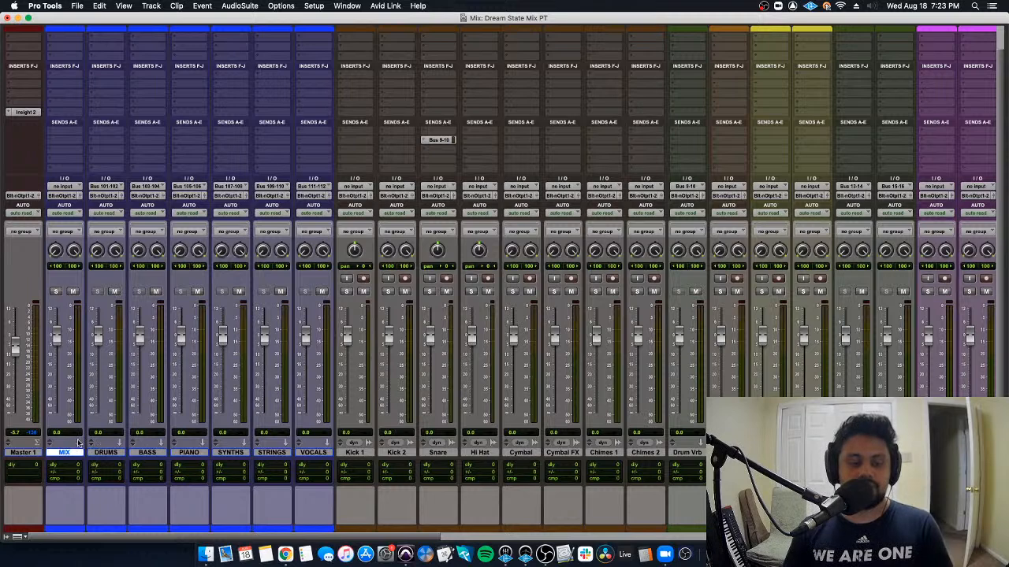
Reset the Master 1 volume fader to 0.0 dB.
{"action": "left_click", "coordinate": [13, 454]}
{"action": "left_click", "coordinate": [67, 453]}
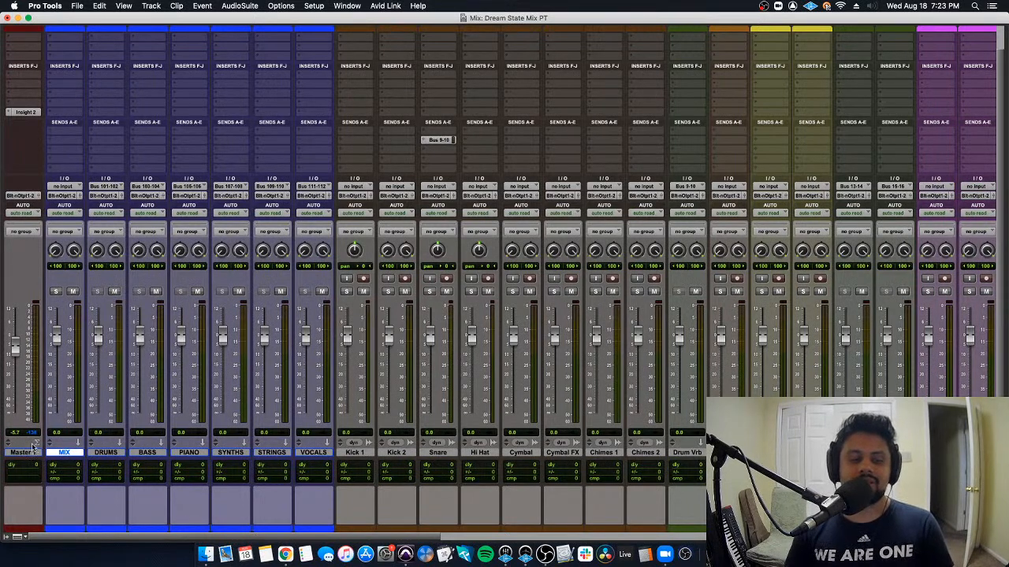
{"action": "left_click", "coordinate": [15, 350], "text": "alt"}
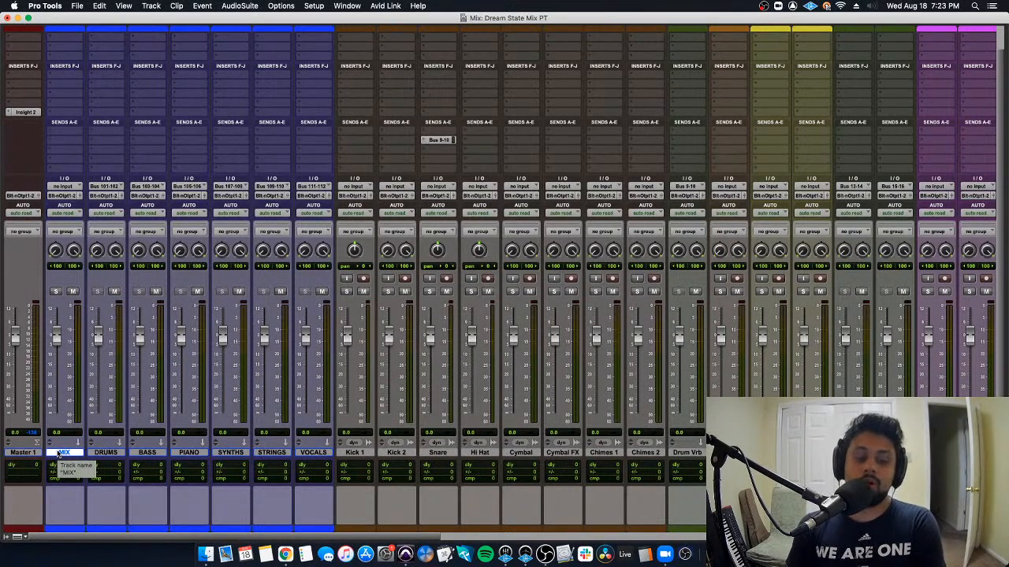
{"action": "left_click", "coordinate": [24, 453]}
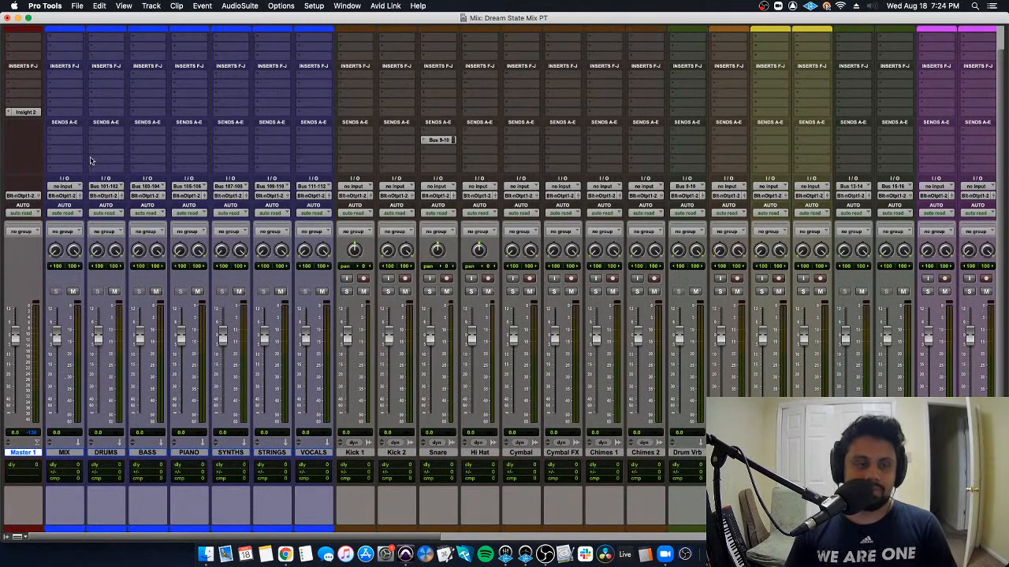
Set the MIX aux track's input to stereo Bus 99-100.
{"action": "left_click", "coordinate": [70, 186]}
{"action": "mouse_move", "coordinate": [71, 196]}
{"action": "mouse_move", "coordinate": [136, 198]}
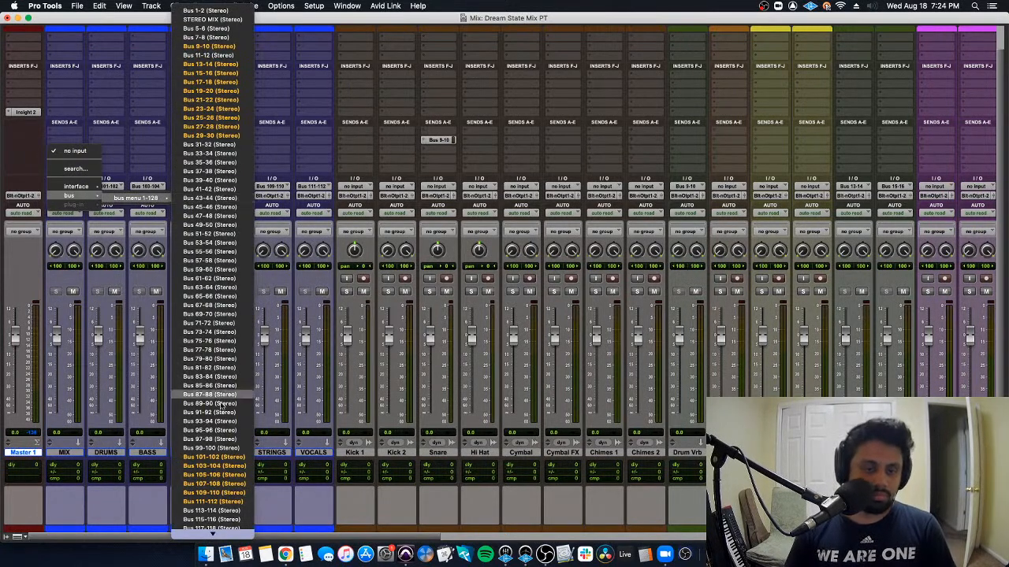
{"action": "left_click", "coordinate": [236, 453]}
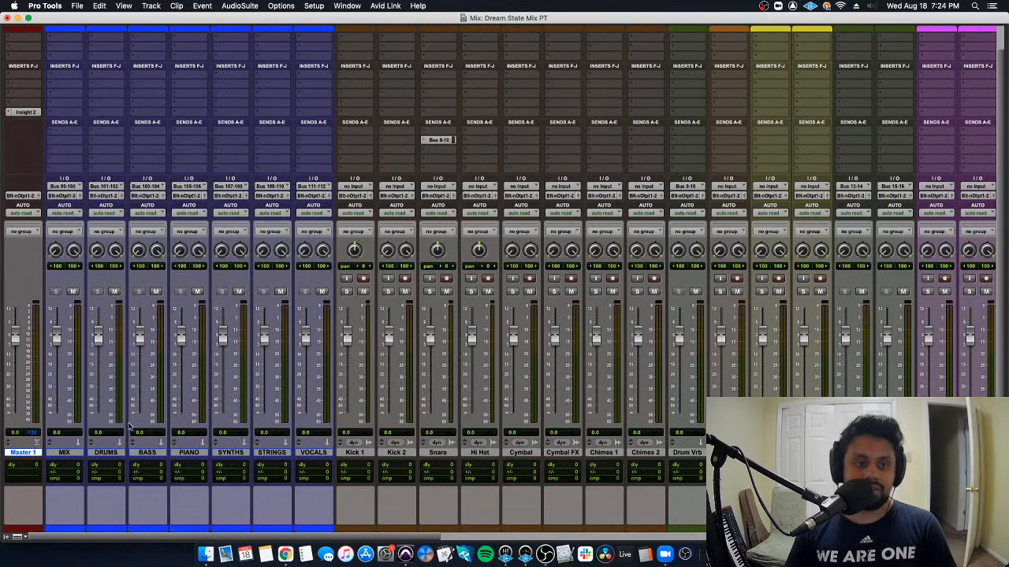
Route the outputs of the six group auxes from DRUMS to VOCALS to stereo Bus 99-100, feeding the MIX aux.
{"action": "left_click", "coordinate": [68, 454]}
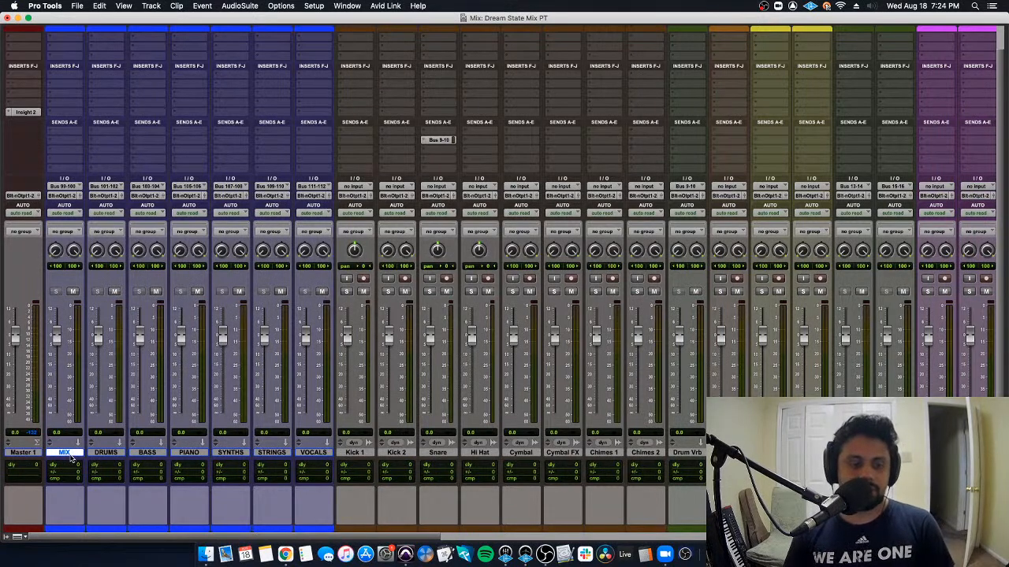
{"action": "left_click", "coordinate": [116, 454]}
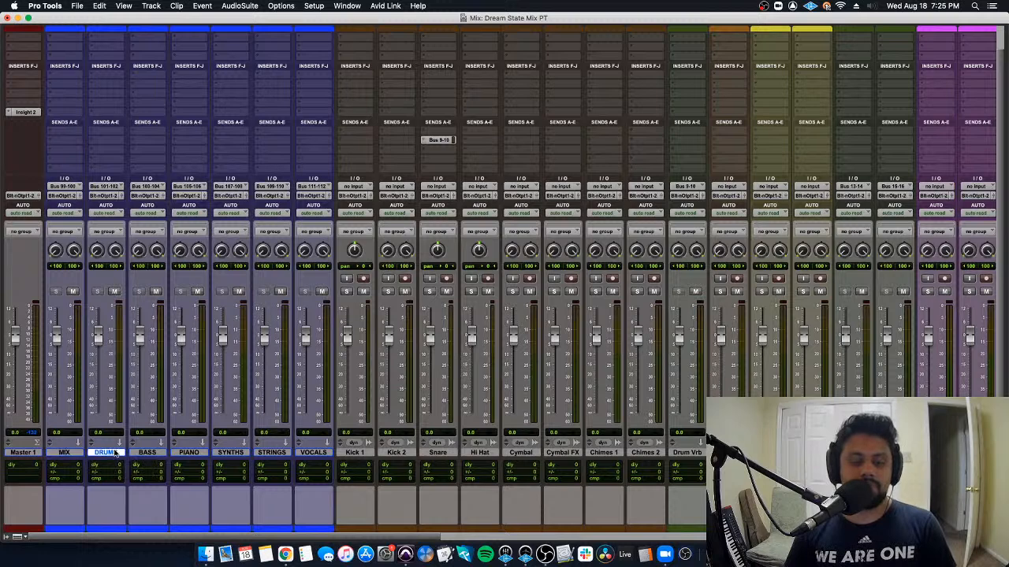
{"action": "left_click", "coordinate": [307, 456], "text": "shift"}
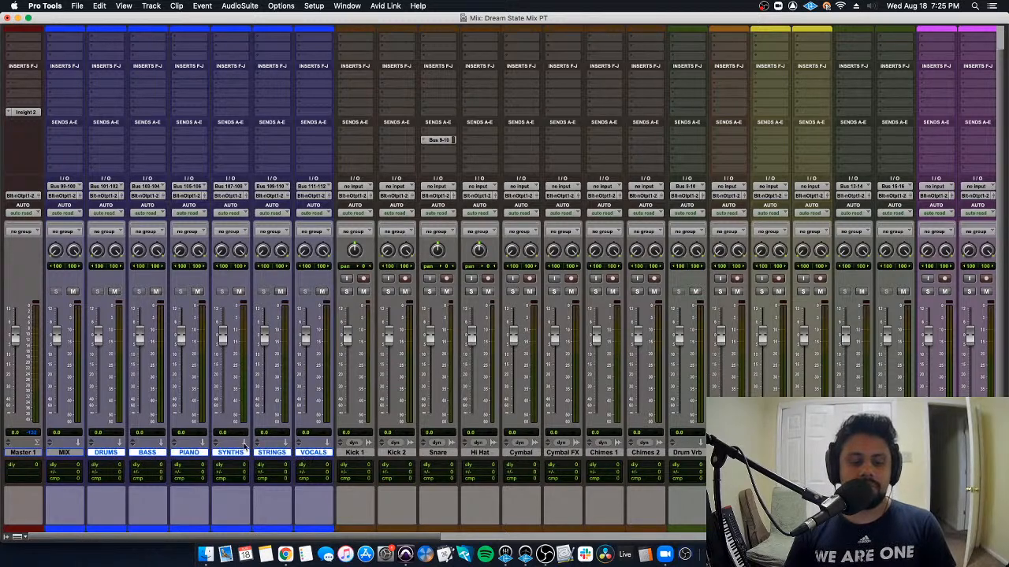
{"action": "left_click", "coordinate": [67, 454]}
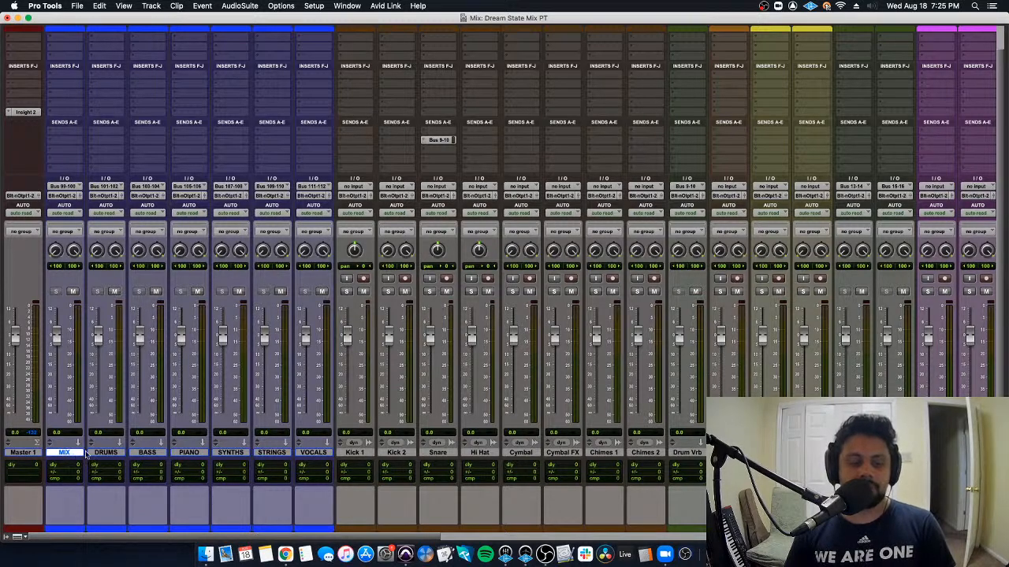
{"action": "left_click", "coordinate": [103, 454]}
{"action": "left_click", "coordinate": [311, 456], "text": "shift"}
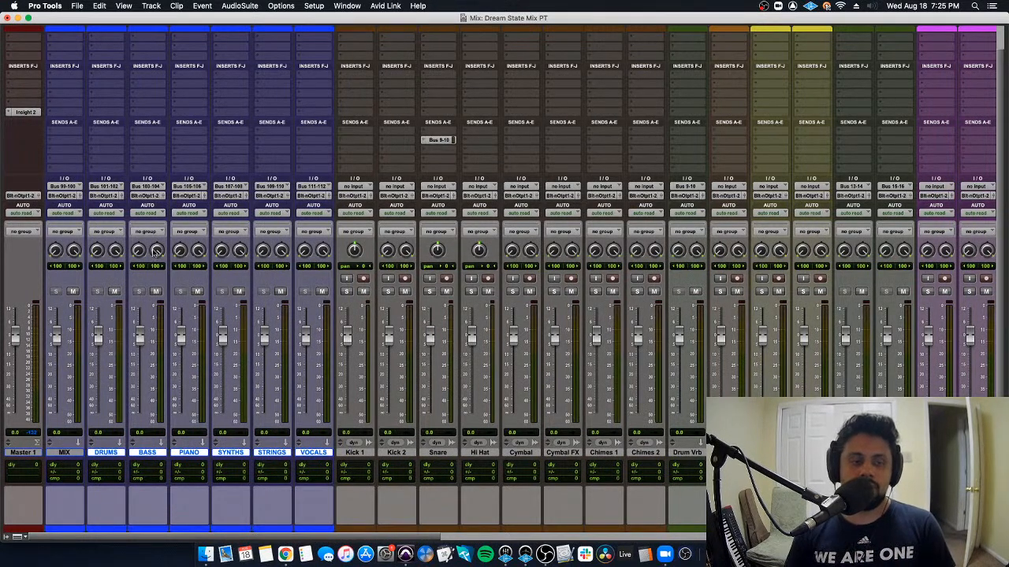
{"action": "left_click", "coordinate": [110, 196]}
{"action": "mouse_move", "coordinate": [111, 206]}
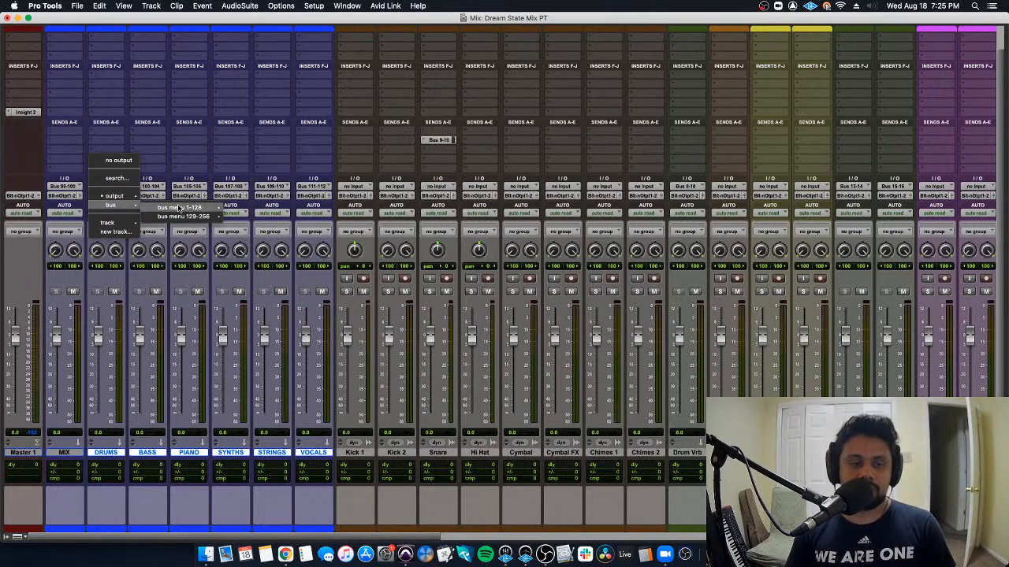
{"action": "mouse_move", "coordinate": [179, 208]}
{"action": "scroll", "coordinate": [279, 540], "scroll_direction": "down", "scroll_amount": 15}
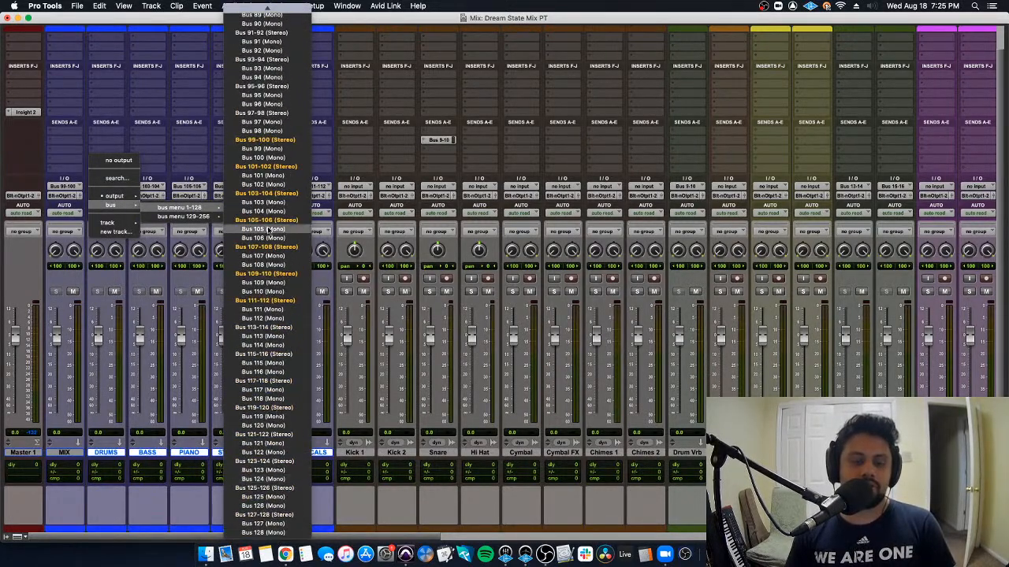
{"action": "left_click", "coordinate": [265, 147], "text": "alt+shift"}
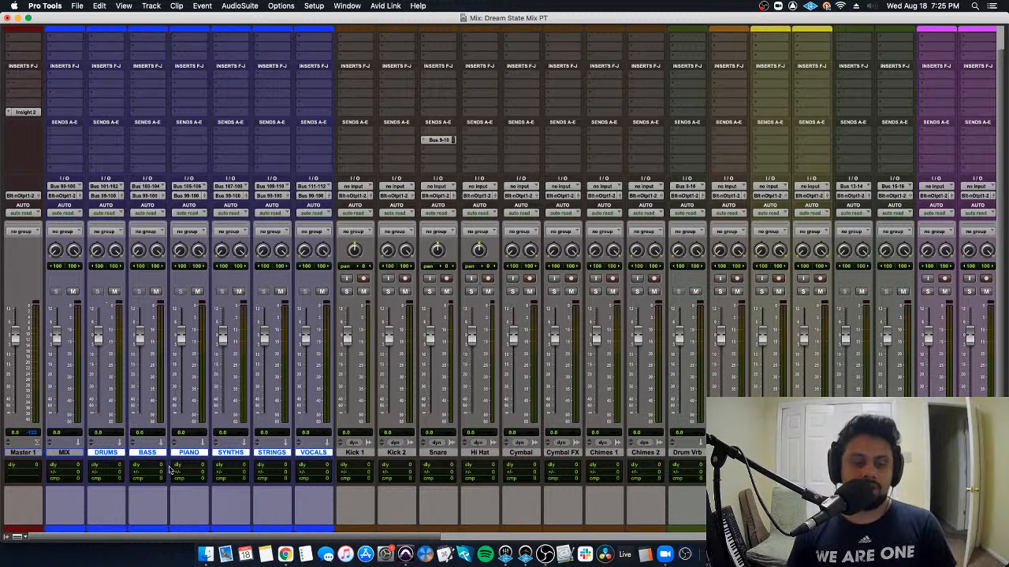
{"action": "left_click", "coordinate": [70, 454], "text": "shift"}
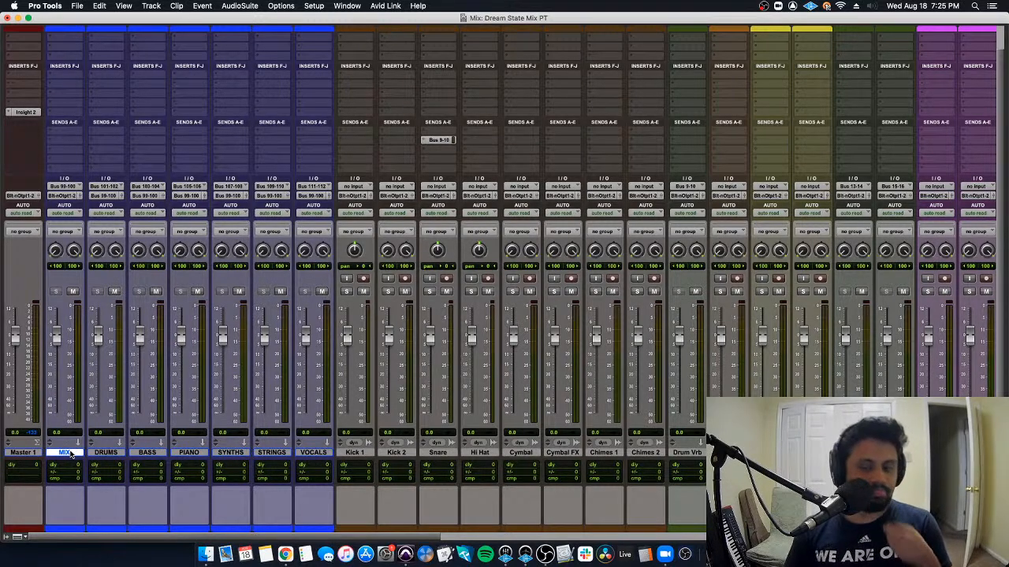
{"action": "scroll", "coordinate": [196, 463], "scroll_direction": "right", "scroll_amount": 3}
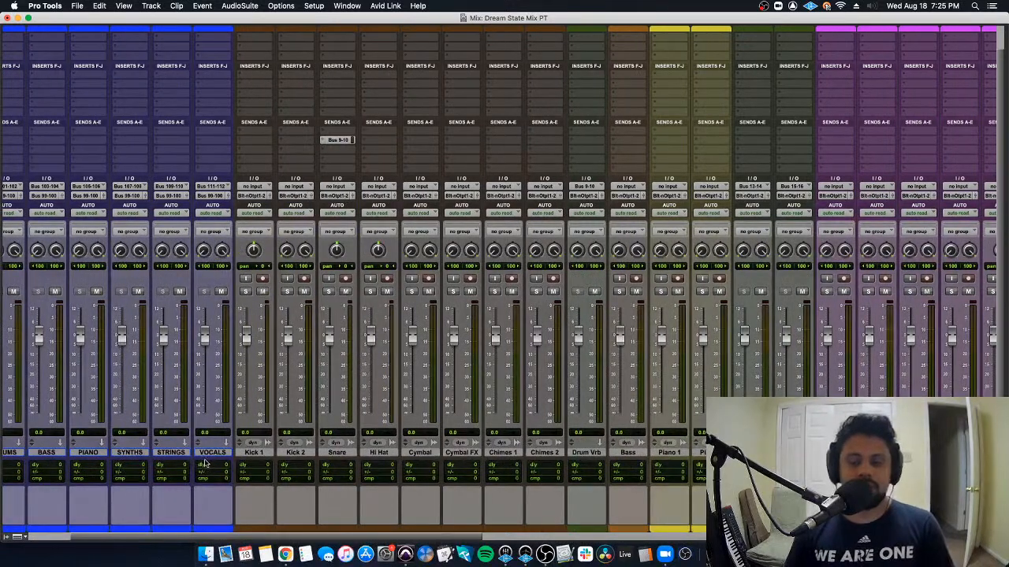
{"action": "left_click", "coordinate": [253, 455], "text": "shift"}
{"action": "left_click", "coordinate": [579, 455], "text": "shift"}
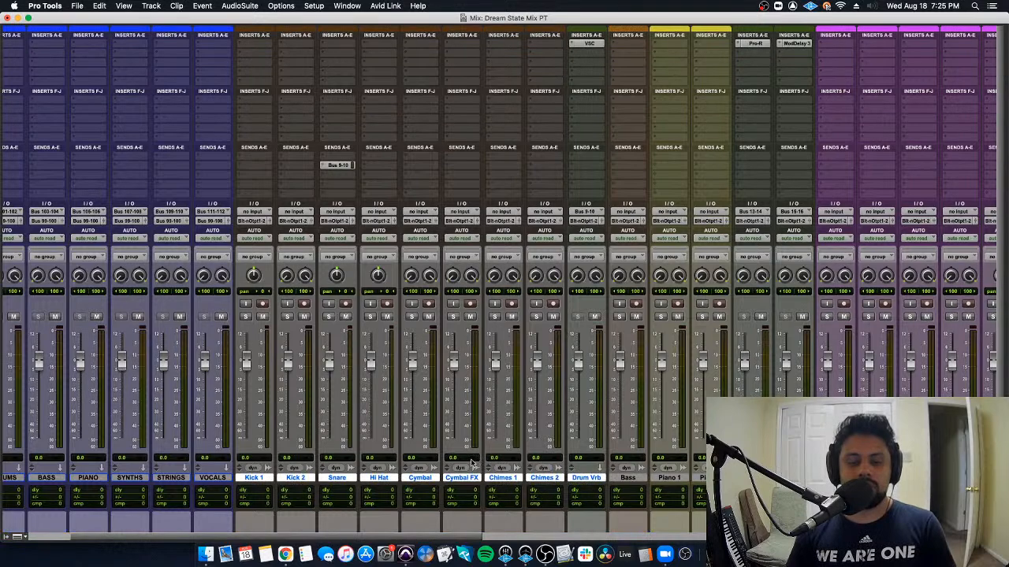
{"action": "scroll", "coordinate": [539, 457], "scroll_direction": "left", "scroll_amount": 3}
{"action": "left_click", "coordinate": [89, 454]}
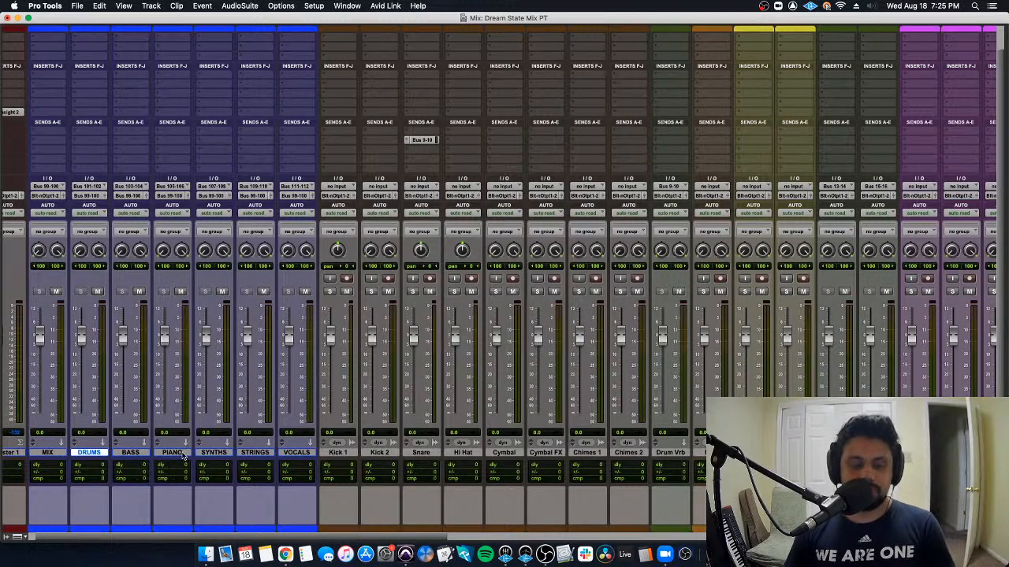
Route the outputs of all drum tracks from Kick 1 to Drum Vrb to stereo Bus 101-102, feeding the DRUMS aux.
{"action": "left_click", "coordinate": [347, 455]}
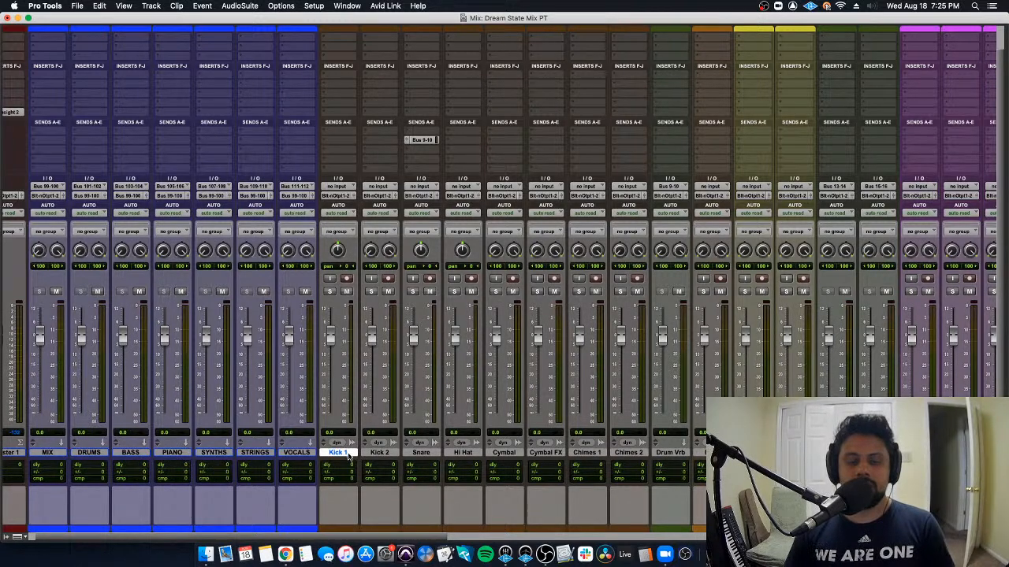
{"action": "left_click", "coordinate": [670, 453], "text": "shift"}
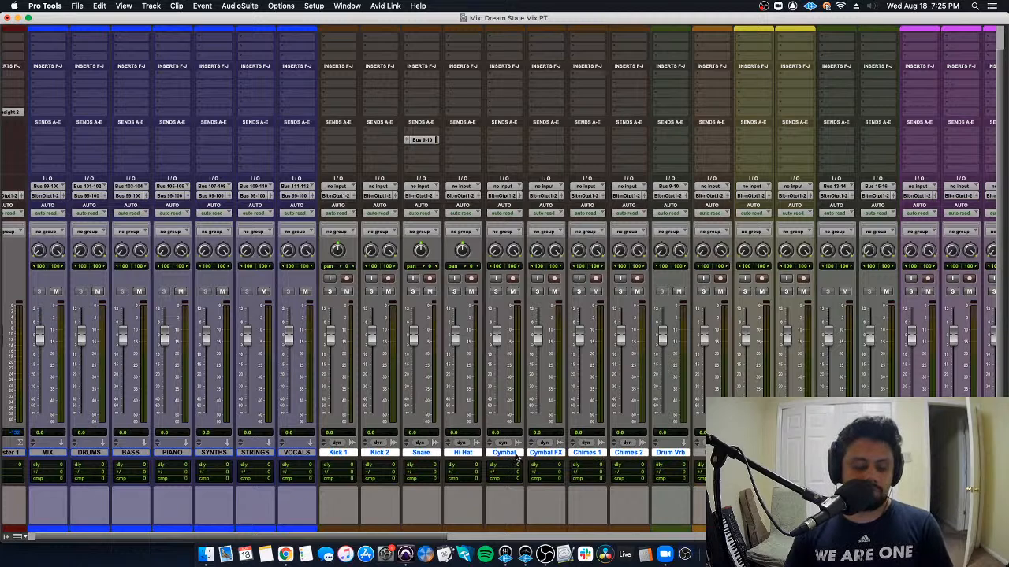
{"action": "left_click", "coordinate": [340, 197]}
{"action": "mouse_move", "coordinate": [343, 205]}
{"action": "mouse_move", "coordinate": [409, 207]}
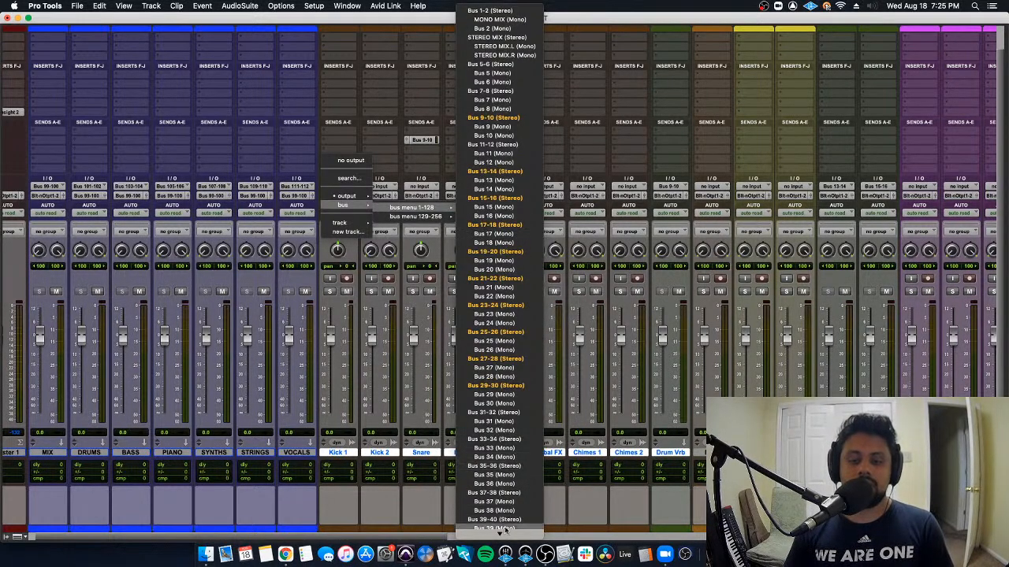
{"action": "mouse_move", "coordinate": [504, 538]}
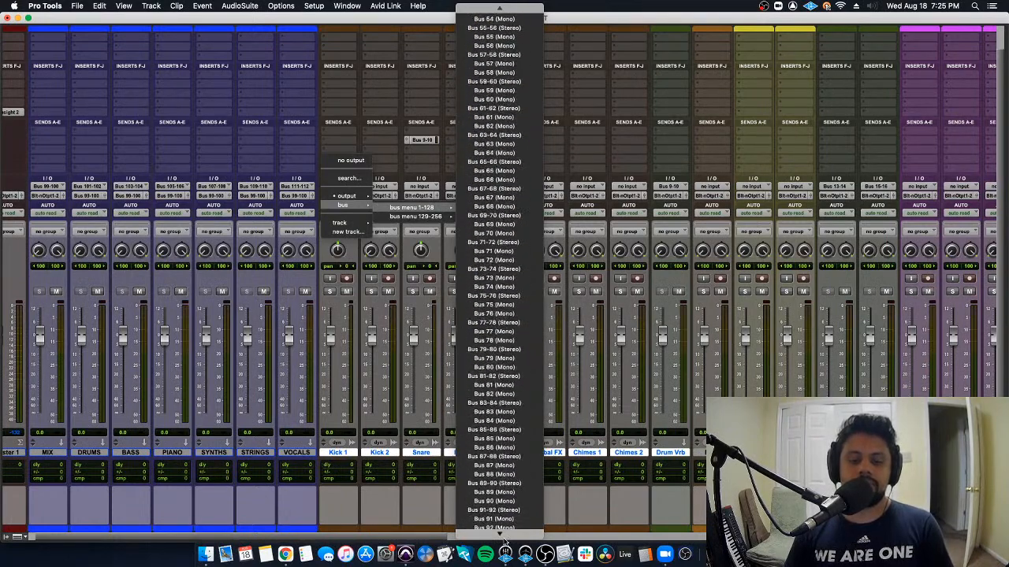
{"action": "left_click", "coordinate": [509, 166]}
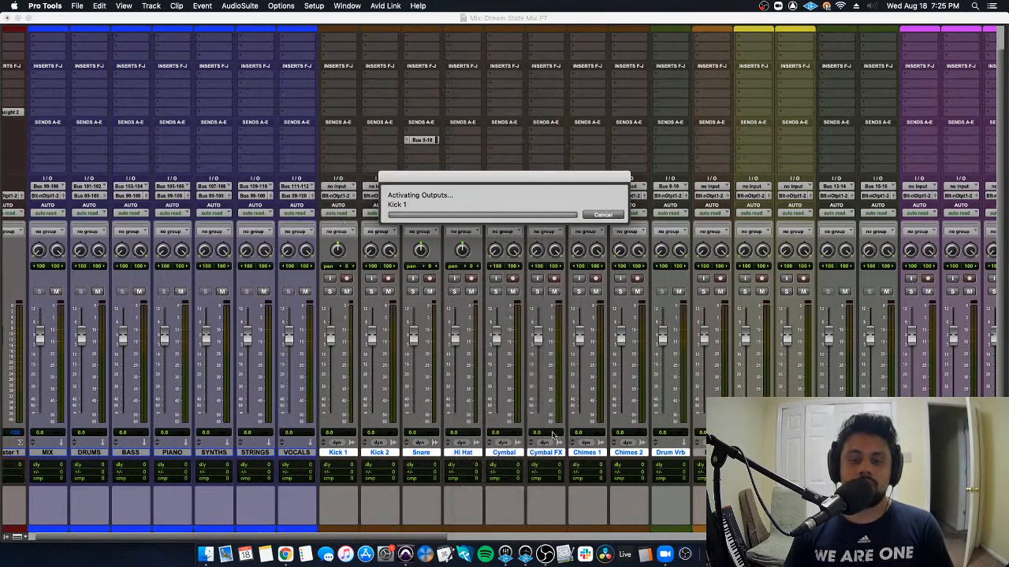
Rename the MIX aux track's input bus, Bus 99-100, as MIX.
{"action": "left_click", "coordinate": [90, 454]}
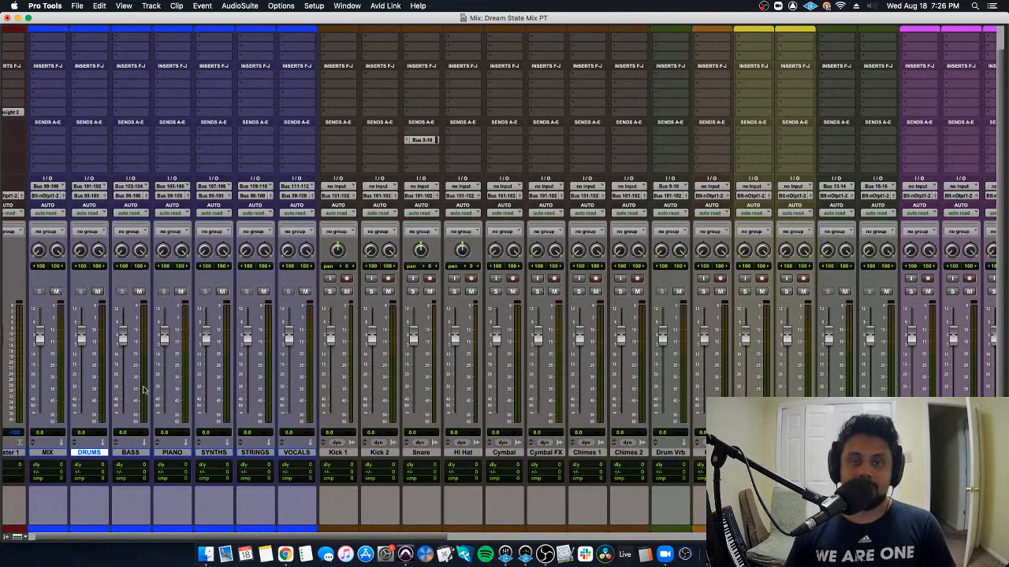
{"action": "left_click", "coordinate": [49, 454]}
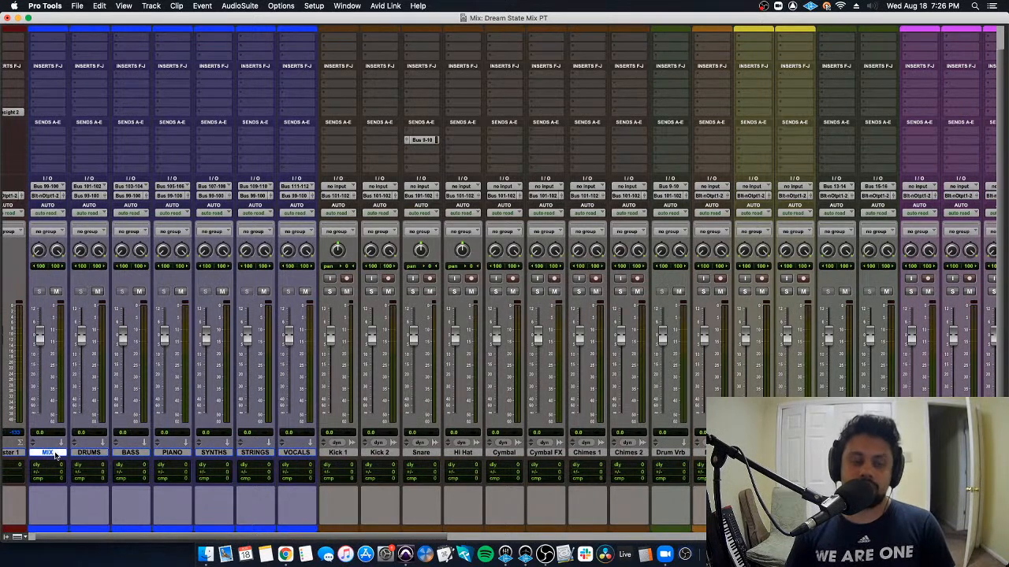
{"action": "right_click", "coordinate": [48, 187]}
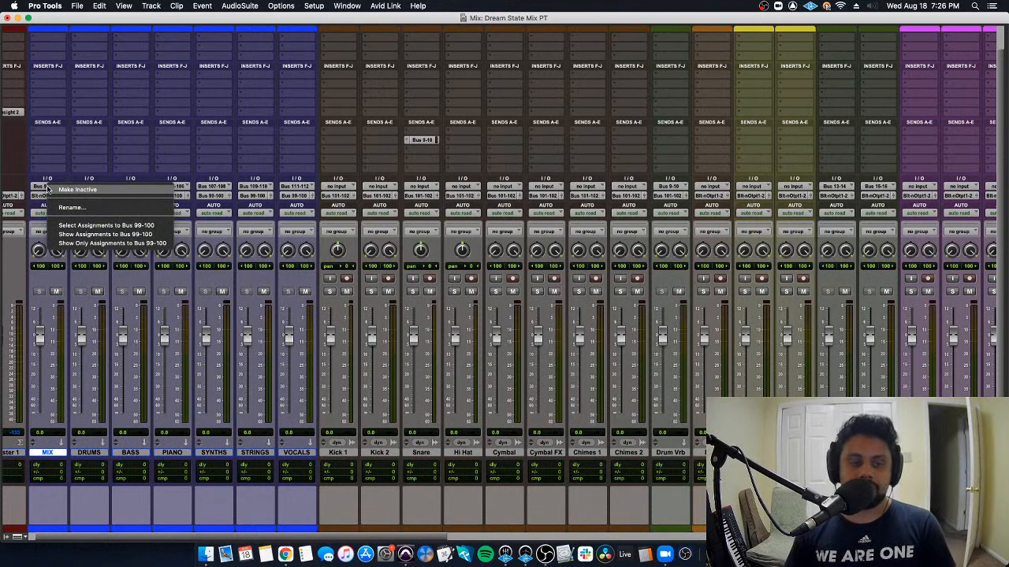
{"action": "left_click", "coordinate": [71, 207]}
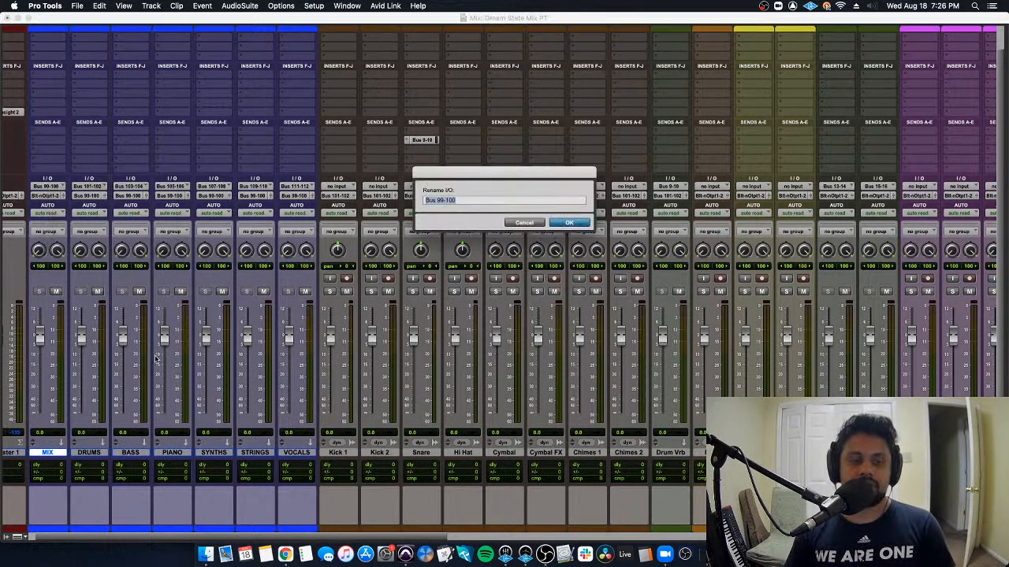
{"action": "type", "text": "MIX"}
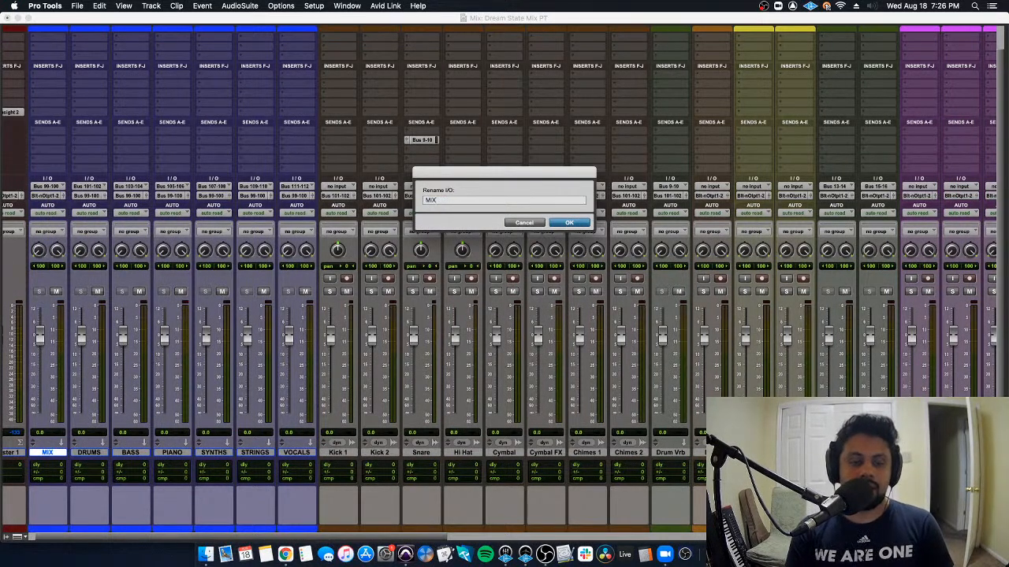
{"action": "key", "text": "Return"}
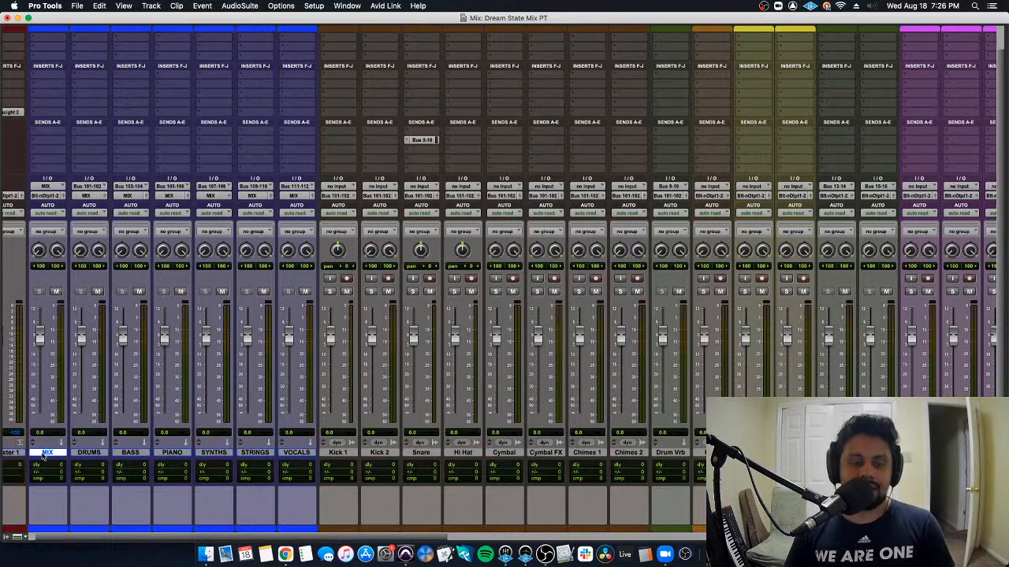
Rename the DRUMS aux track's input bus, Bus 101-102, as DRUMS.
{"action": "left_click", "coordinate": [92, 454]}
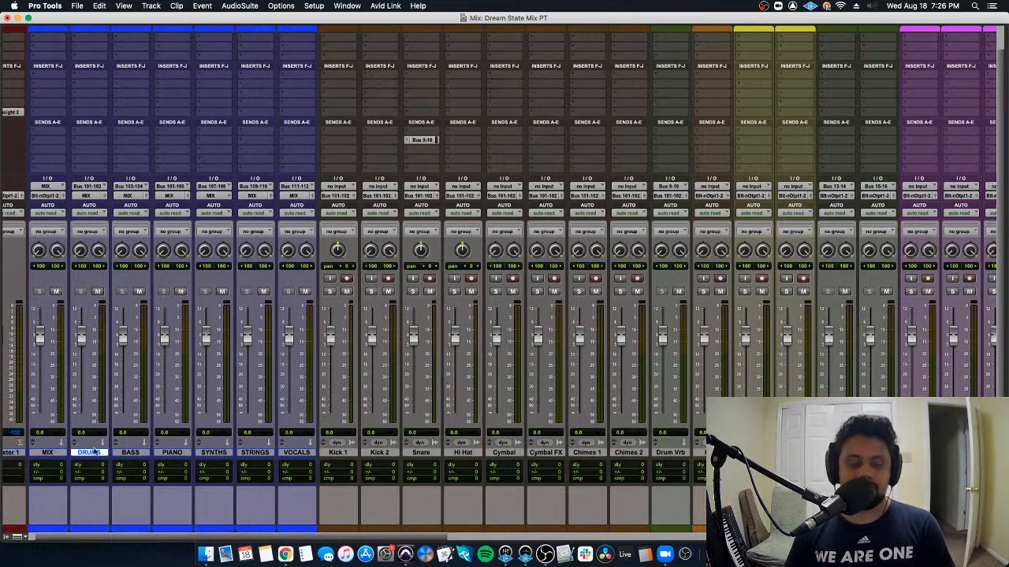
{"action": "right_click", "coordinate": [90, 188]}
{"action": "left_click", "coordinate": [107, 208]}
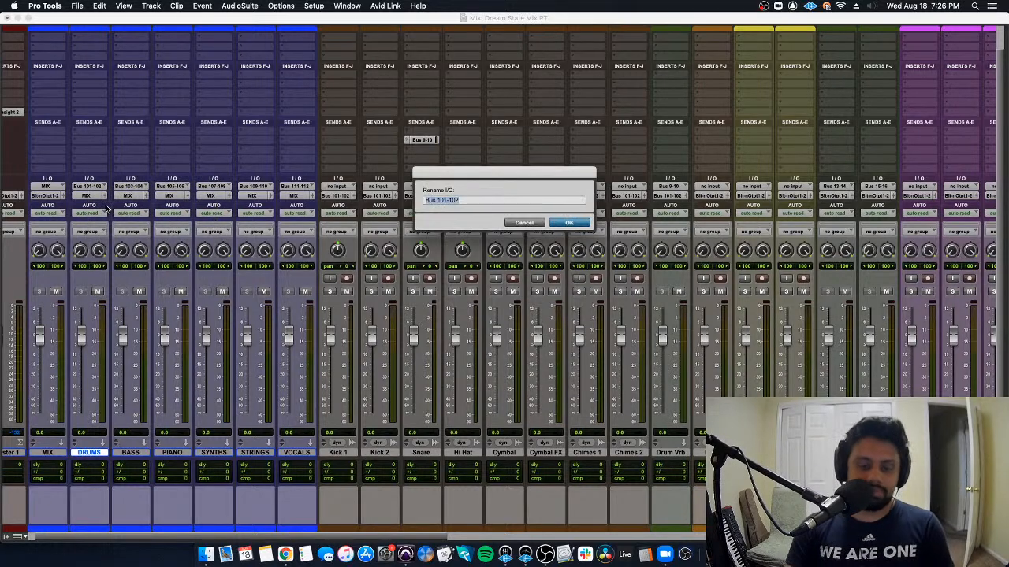
{"action": "type", "text": "DRUMS"}
{"action": "key", "text": "Return"}
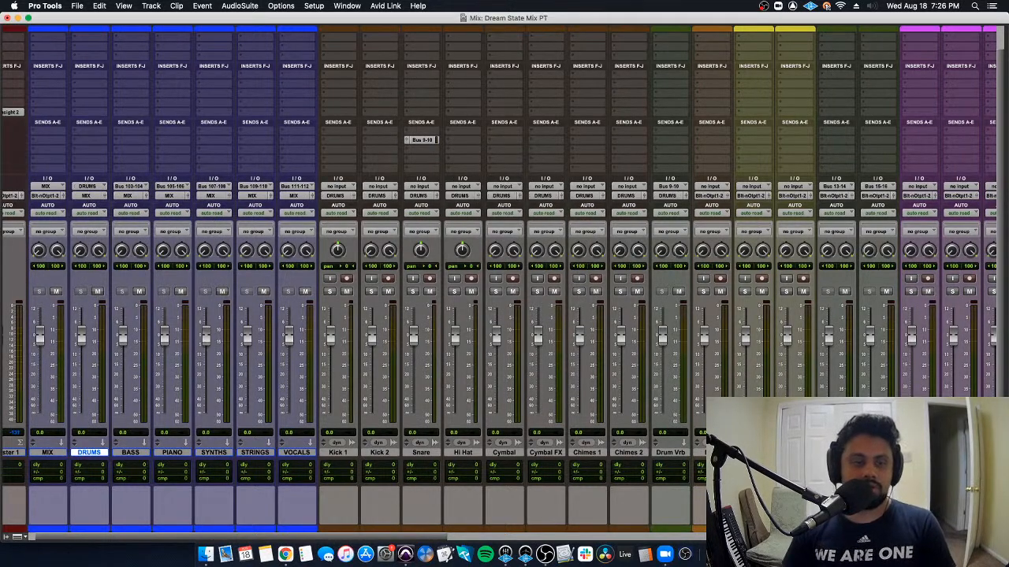
Rename the input buses of the BASS and PIANO aux tracks as BASS and PIANO.
{"action": "right_click", "coordinate": [135, 186]}
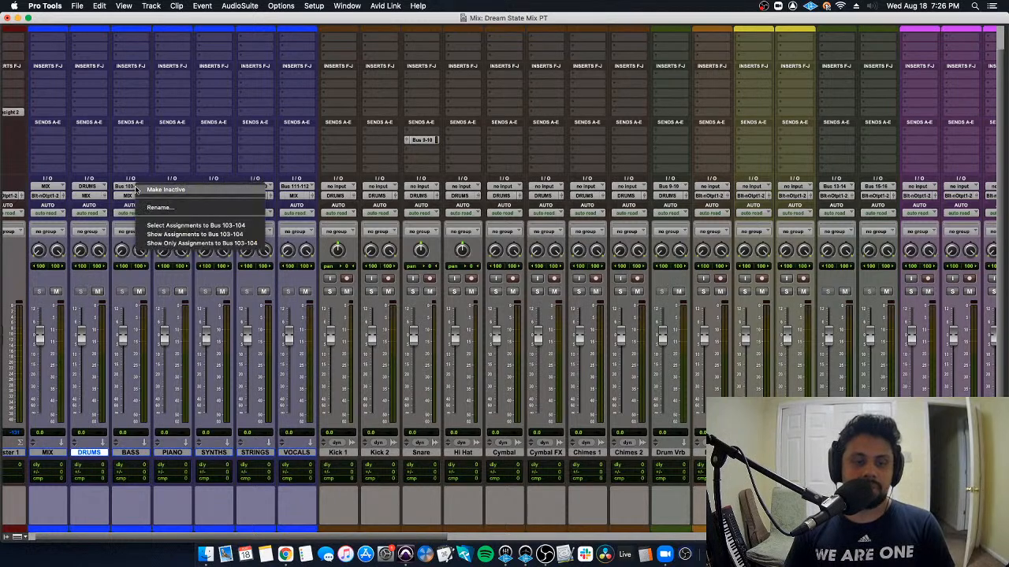
{"action": "left_click", "coordinate": [158, 206]}
{"action": "type", "text": "BASS"}
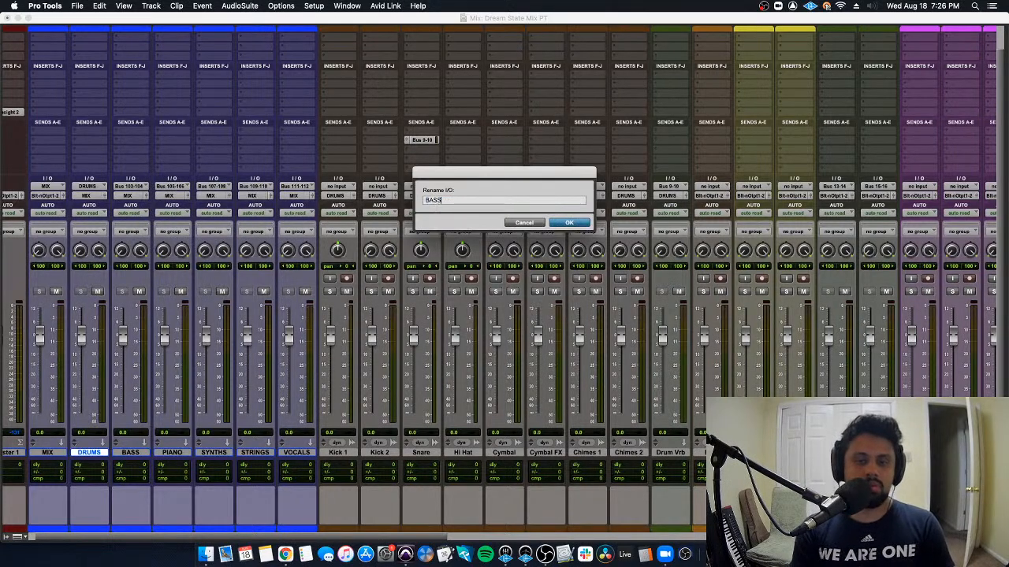
{"action": "key", "text": "Return"}
{"action": "right_click", "coordinate": [165, 189]}
{"action": "left_click", "coordinate": [189, 208]}
{"action": "type", "text": "PIANO"}
{"action": "key", "text": "Return"}
Rename the input buses of the SYNTHS and STRINGS aux tracks as SYNTHS and STRINGS.
{"action": "right_click", "coordinate": [210, 187]}
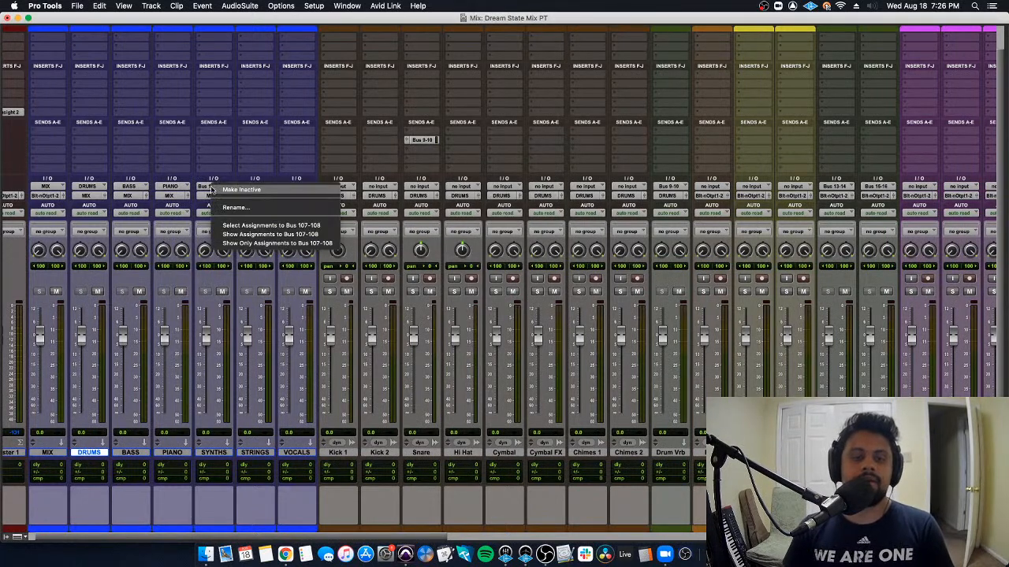
{"action": "left_click", "coordinate": [228, 208]}
{"action": "type", "text": "SYNTHS"}
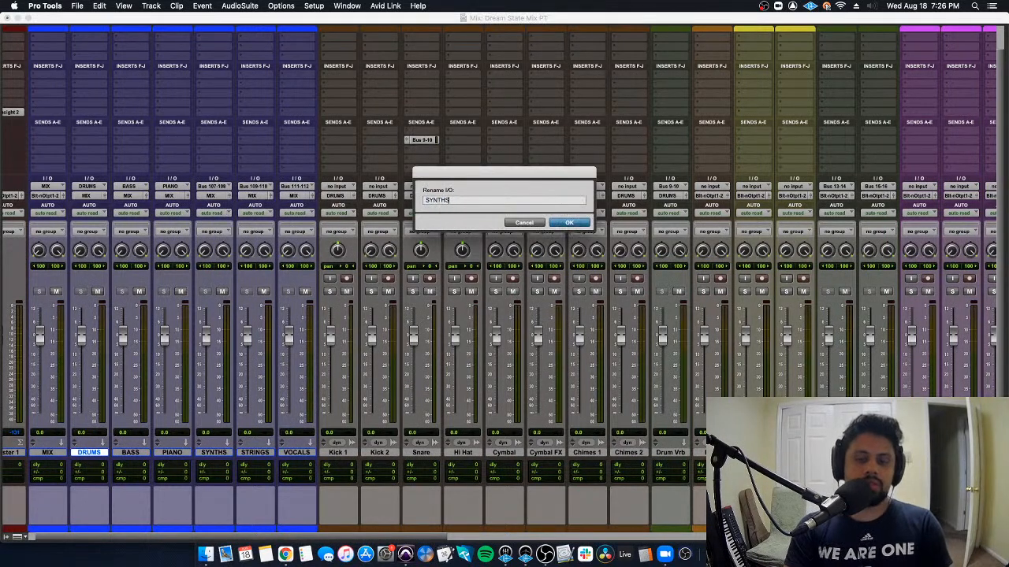
{"action": "key", "text": "Return"}
{"action": "right_click", "coordinate": [254, 188]}
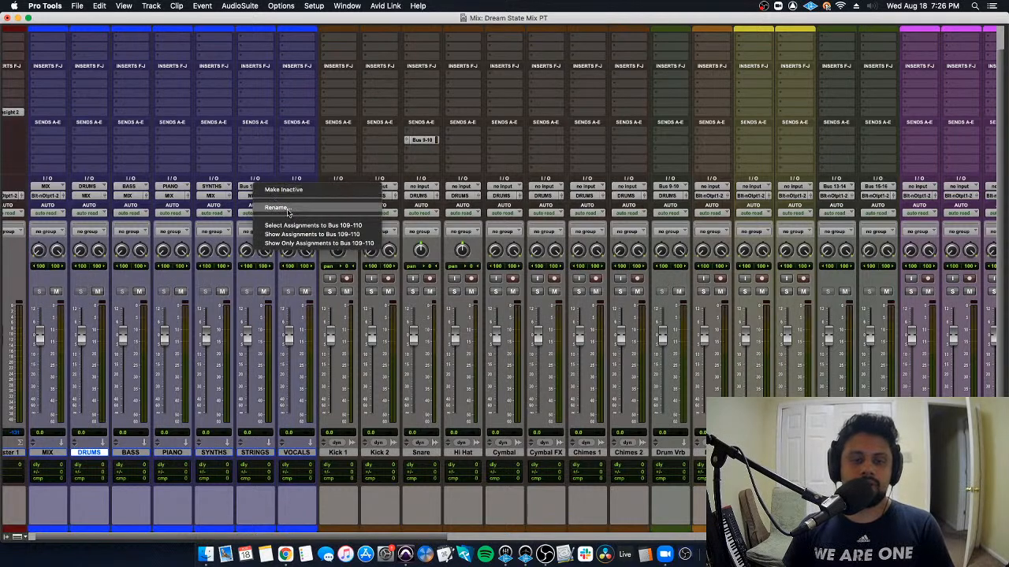
{"action": "left_click", "coordinate": [296, 208]}
{"action": "type", "text": "STRINGS"}
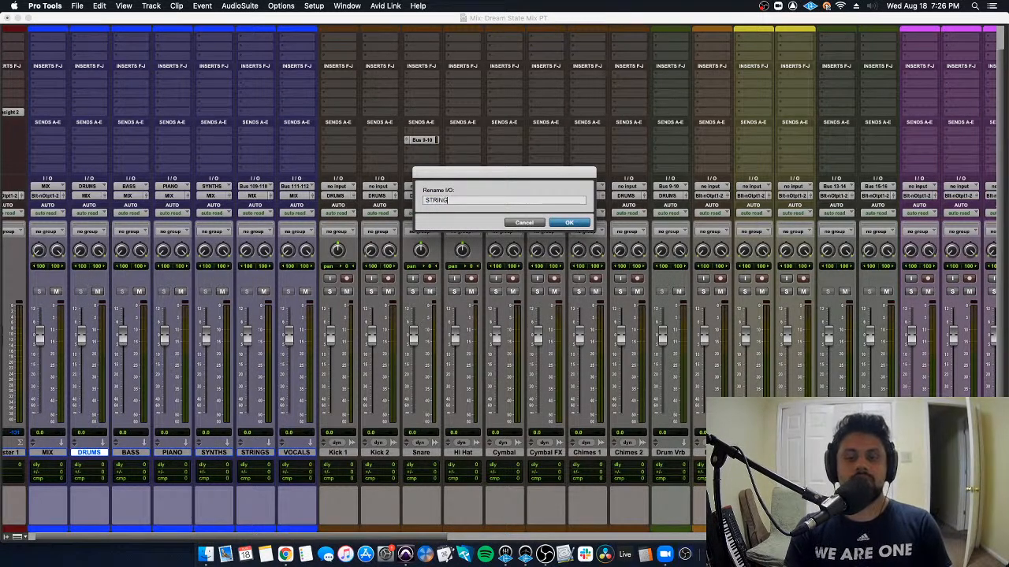
{"action": "key", "text": "Return"}
Rename the VOCALS aux track's input bus, Bus 111-112, as VOCALS.
{"action": "right_click", "coordinate": [301, 189]}
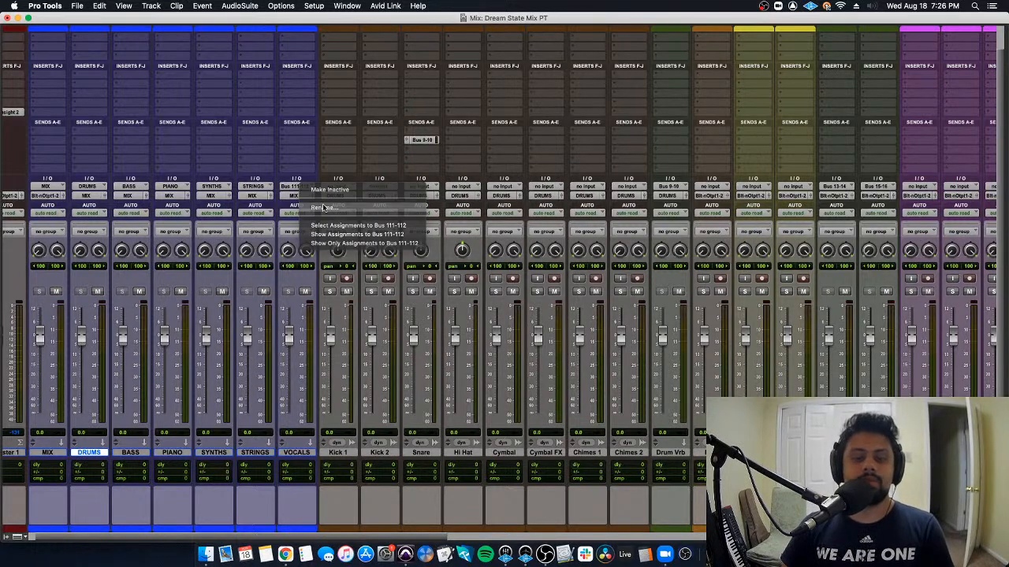
{"action": "left_click", "coordinate": [323, 207]}
{"action": "type", "text": "VOCALS"}
{"action": "key", "text": "Return"}
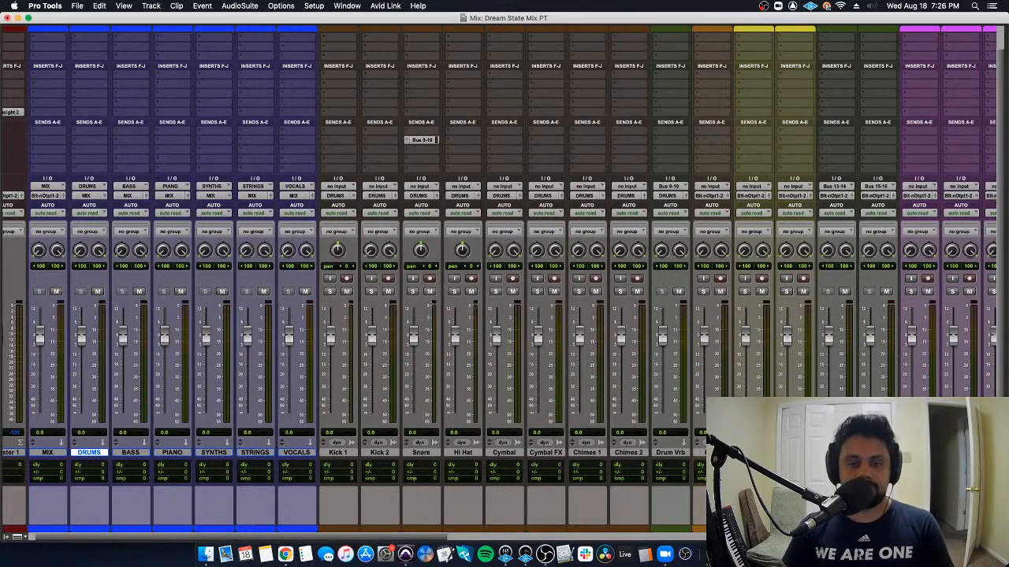
Route the Bass track's output to the stereo BASS bus.
{"action": "scroll", "coordinate": [550, 447], "scroll_direction": "right", "scroll_amount": 2}
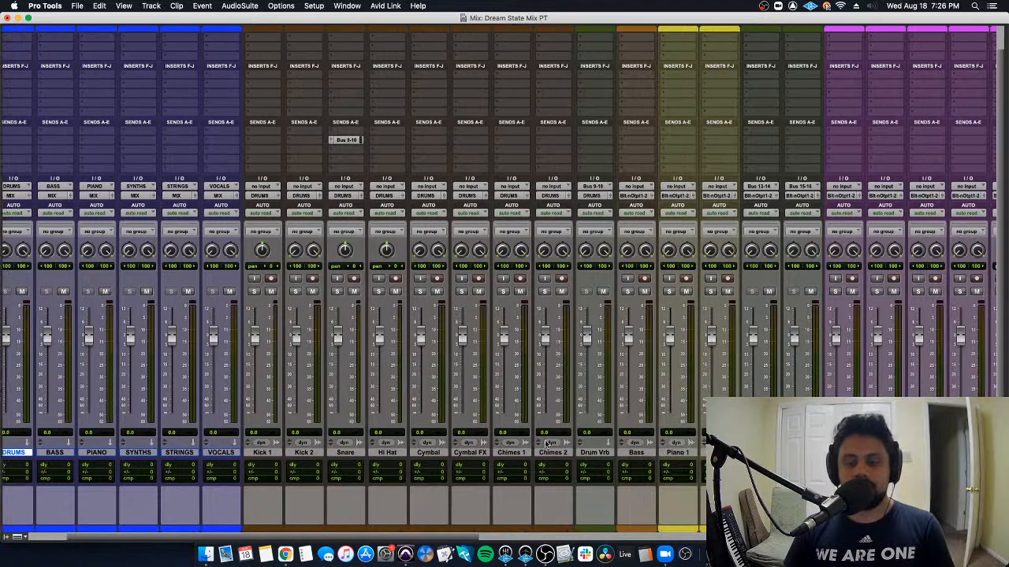
{"action": "left_click", "coordinate": [635, 453]}
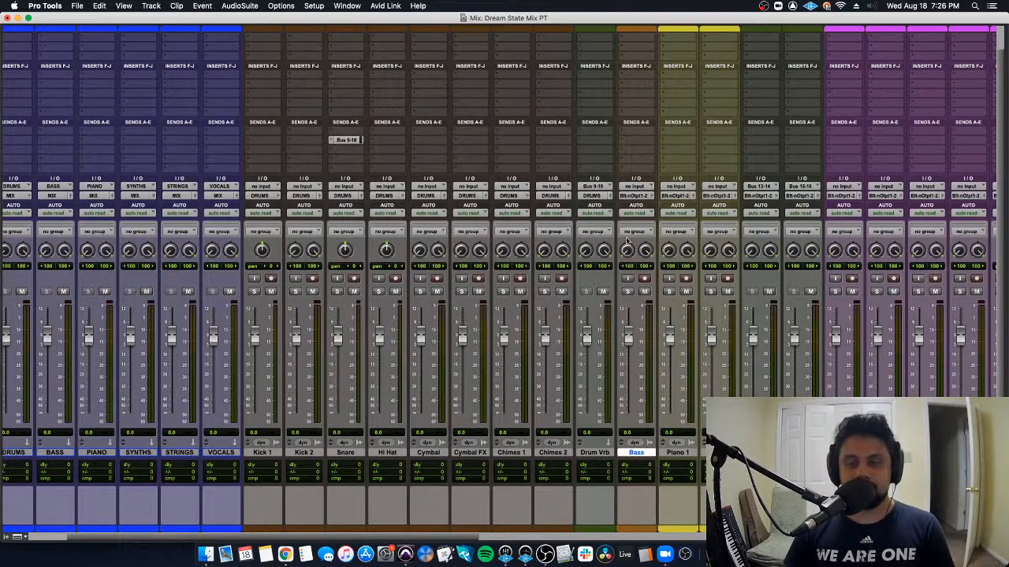
{"action": "left_click", "coordinate": [634, 196]}
{"action": "mouse_move", "coordinate": [641, 205]}
{"action": "mouse_move", "coordinate": [709, 207]}
{"action": "scroll", "coordinate": [792, 316], "scroll_direction": "down", "scroll_amount": 5}
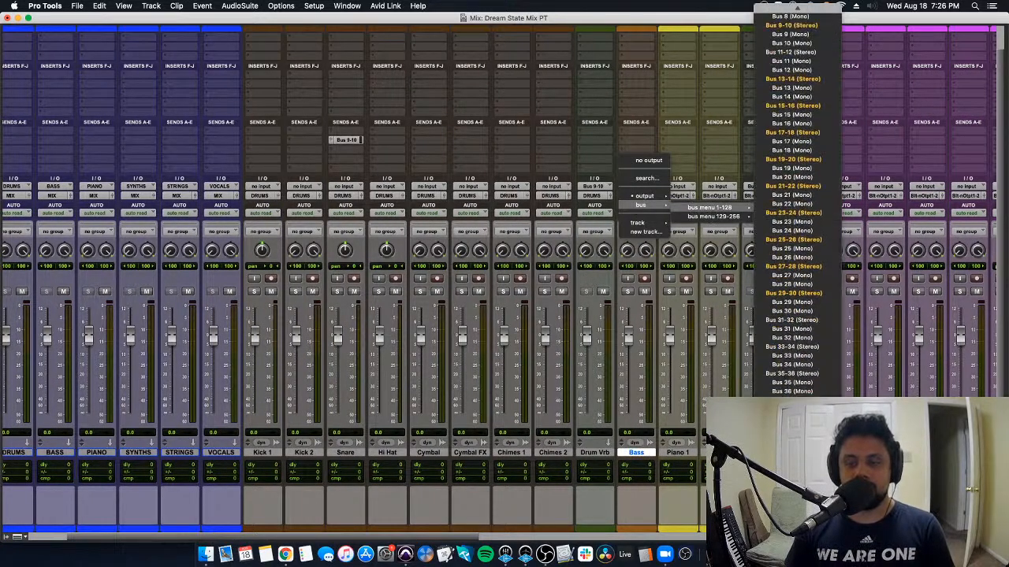
{"action": "scroll", "coordinate": [780, 282], "scroll_direction": "down", "scroll_amount": 5}
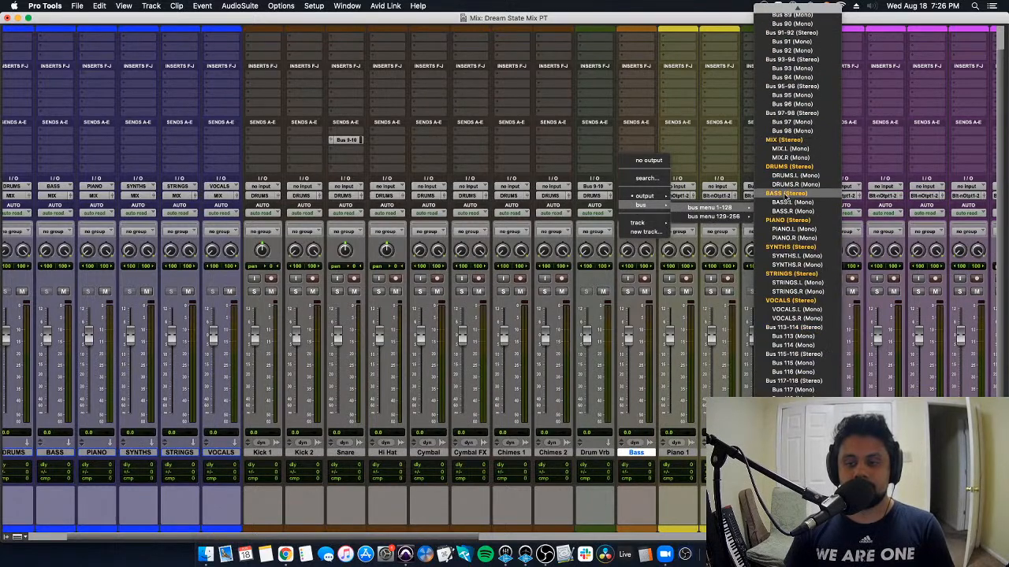
{"action": "left_click", "coordinate": [785, 196]}
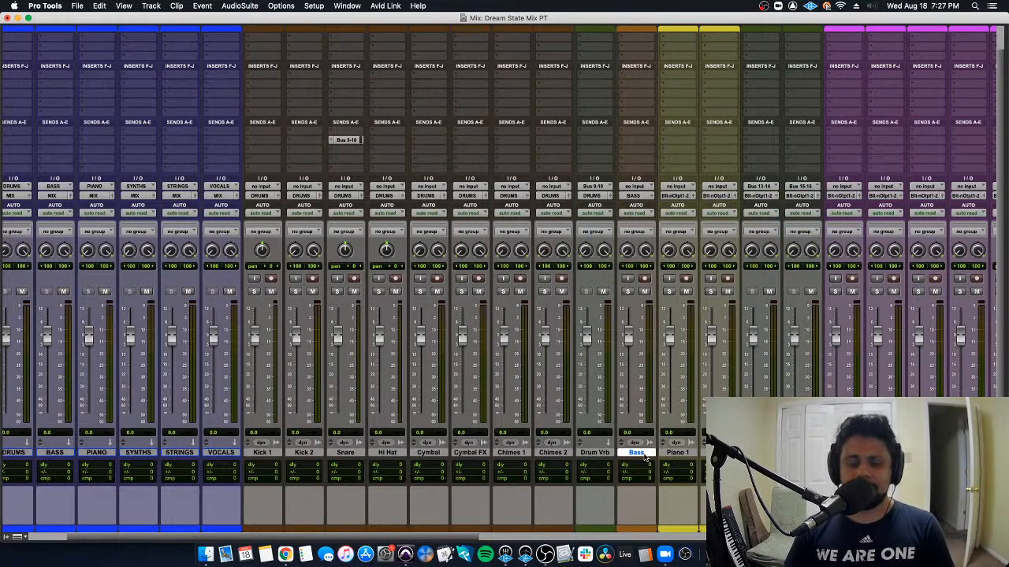
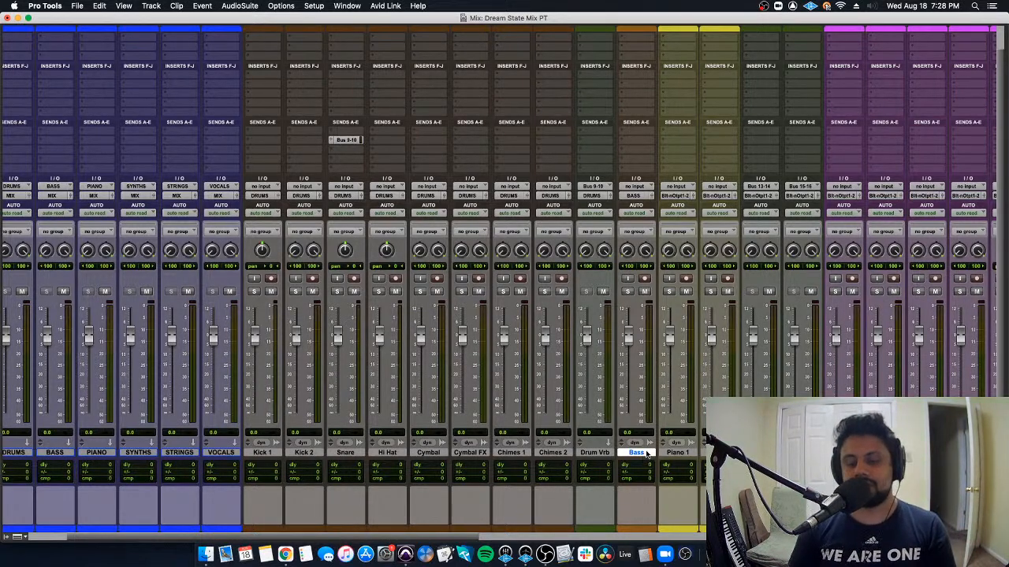
Route the outputs of Piano 1, Piano 2, Piano Vrb and Piano Delay to the stereo PIANO bus.
{"action": "left_click", "coordinate": [677, 454]}
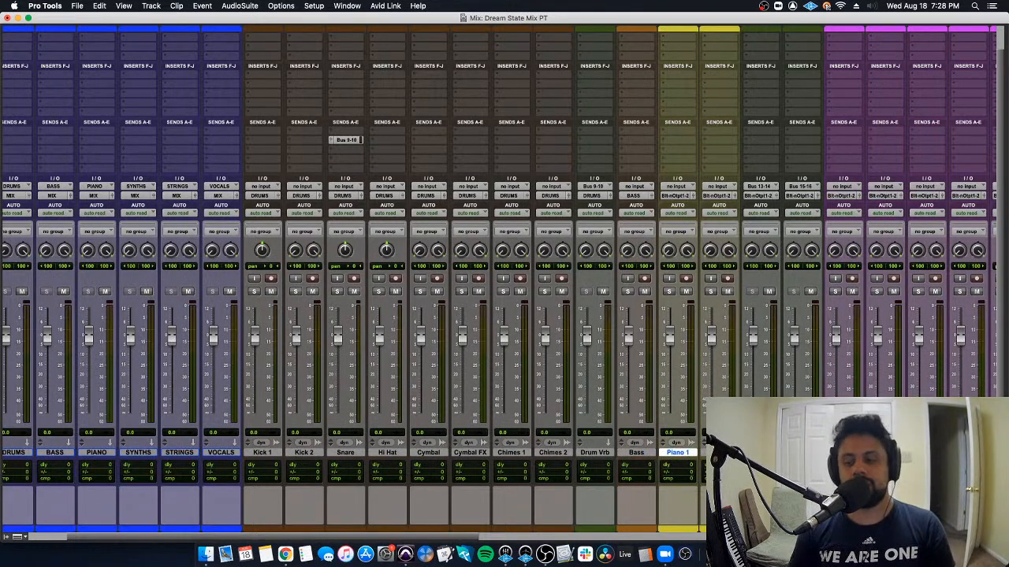
{"action": "scroll", "coordinate": [668, 478], "scroll_direction": "right", "scroll_amount": 4}
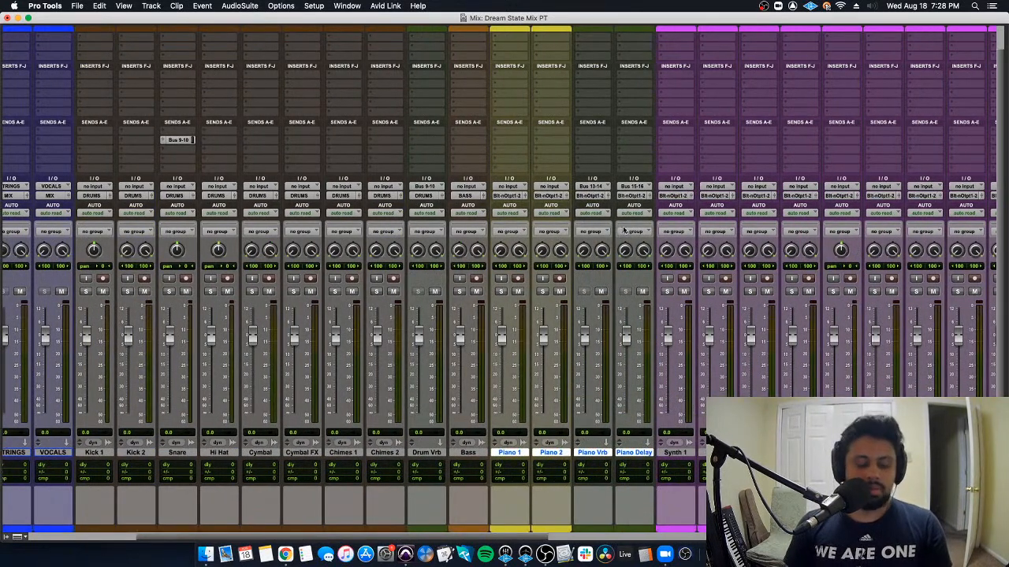
{"action": "left_click", "coordinate": [551, 195]}
{"action": "mouse_move", "coordinate": [556, 206]}
{"action": "mouse_move", "coordinate": [623, 207]}
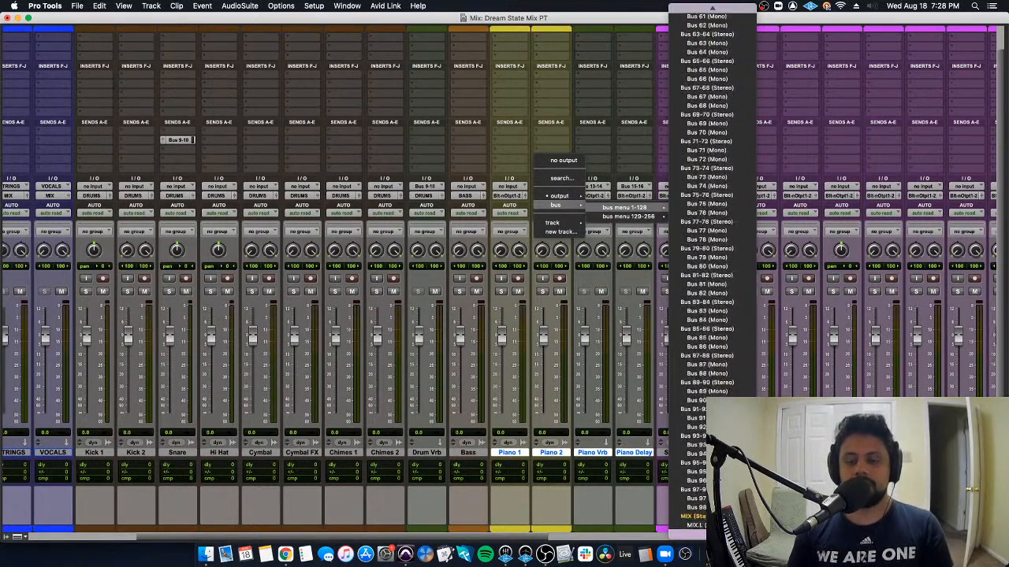
{"action": "left_click", "coordinate": [704, 220], "text": "alt+shift"}
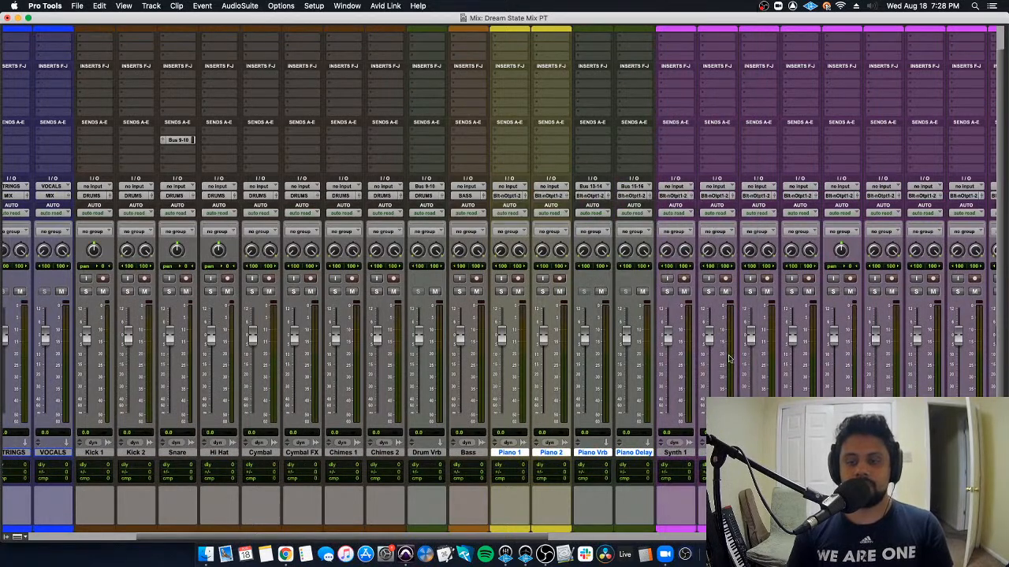
Route the outputs of Synth 1 through Synth Delay, including E Gtr FX and Synth Vrb, to the stereo SYNTHS bus.
{"action": "left_click", "coordinate": [674, 448]}
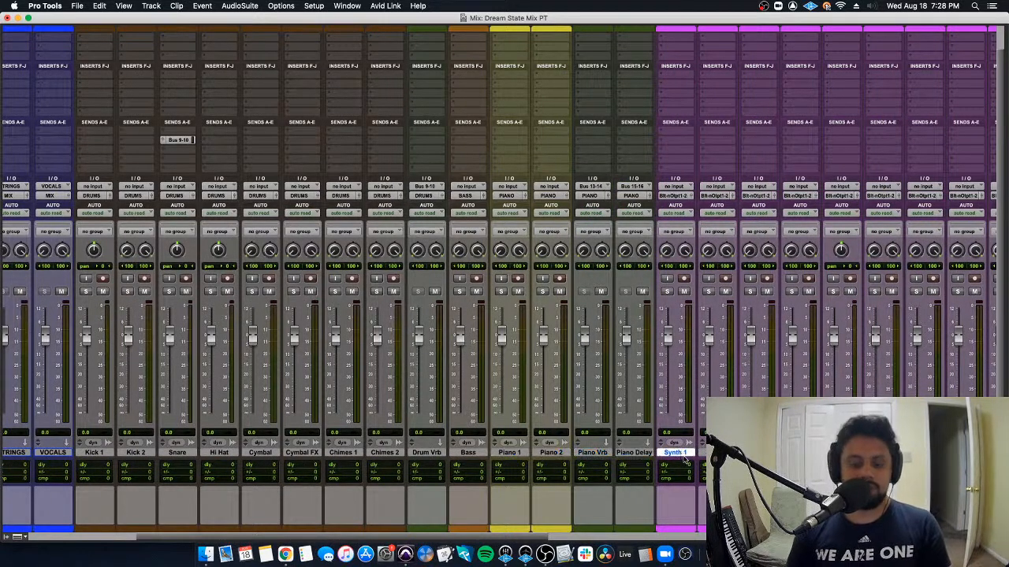
{"action": "scroll", "coordinate": [674, 448], "scroll_direction": "right", "scroll_amount": 8}
{"action": "left_click", "coordinate": [788, 453], "text": "shift"}
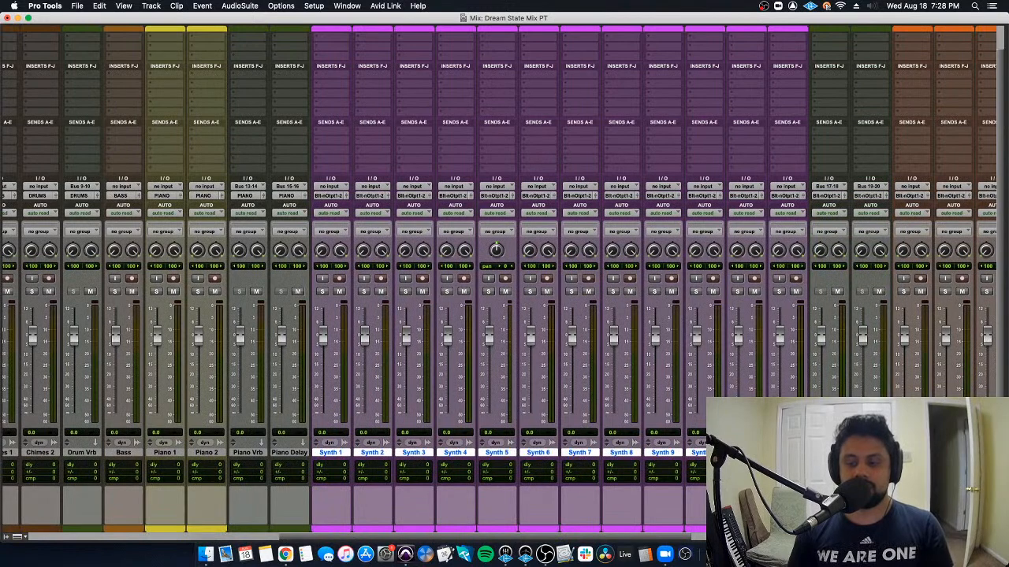
{"action": "left_click", "coordinate": [744, 196], "text": "alt+shift"}
{"action": "mouse_move", "coordinate": [748, 205]}
{"action": "mouse_move", "coordinate": [857, 209]}
{"action": "scroll", "coordinate": [906, 387], "scroll_direction": "down", "scroll_amount": 15}
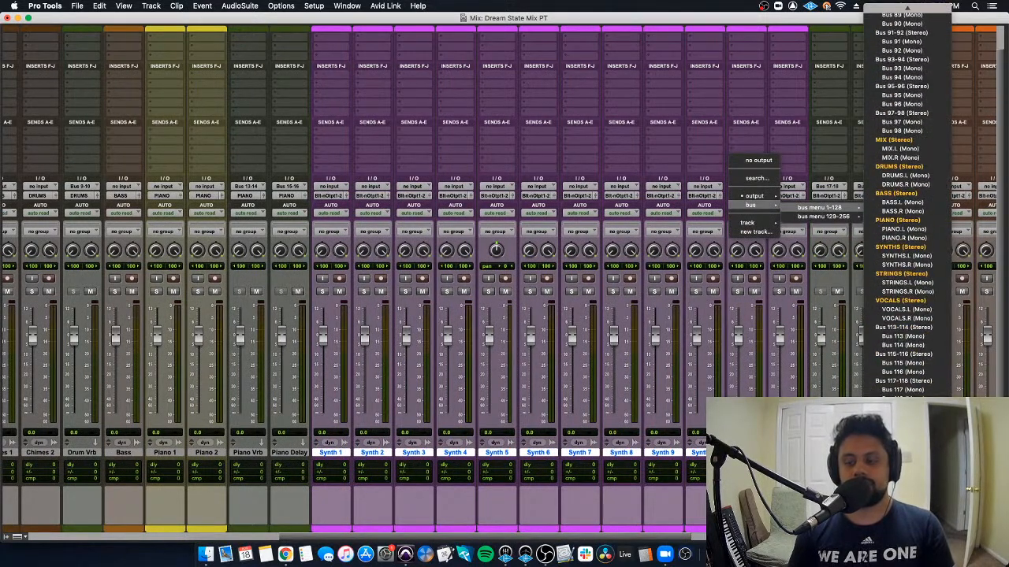
{"action": "left_click", "coordinate": [900, 246]}
Route the outputs of Strings 1 to 3, String Vrb and the strings delay track to the stereo STRINGS bus.
{"action": "scroll", "coordinate": [631, 438], "scroll_direction": "right", "scroll_amount": 8}
{"action": "scroll", "coordinate": [630, 438], "scroll_direction": "right", "scroll_amount": 2}
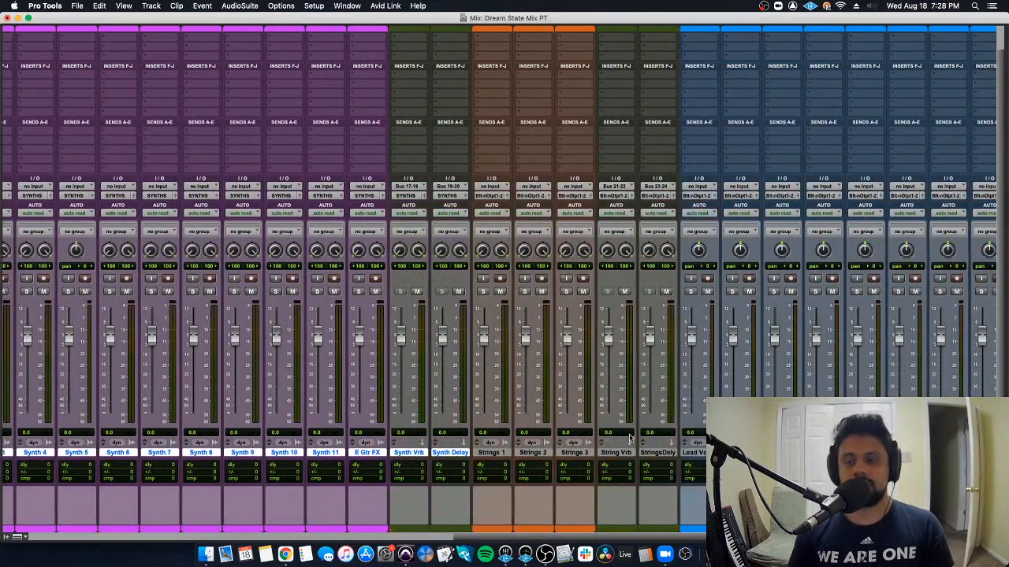
{"action": "left_click", "coordinate": [491, 452]}
{"action": "left_click", "coordinate": [657, 453], "text": "shift"}
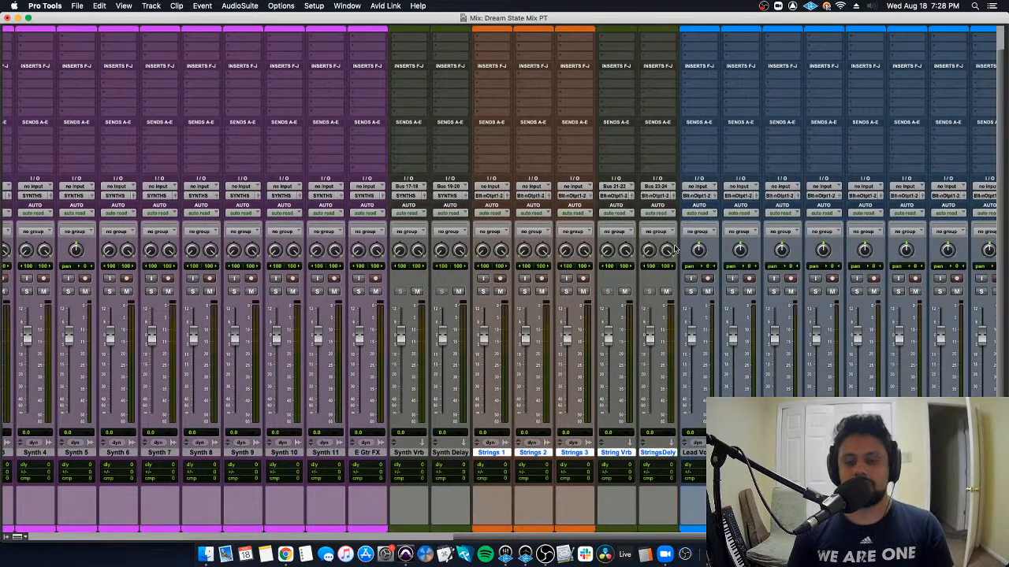
{"action": "left_click", "coordinate": [657, 196]}
{"action": "mouse_move", "coordinate": [663, 205]}
{"action": "mouse_move", "coordinate": [732, 207]}
{"action": "scroll", "coordinate": [815, 237], "scroll_direction": "down", "scroll_amount": 2}
{"action": "scroll", "coordinate": [816, 236], "scroll_direction": "down", "scroll_amount": 20}
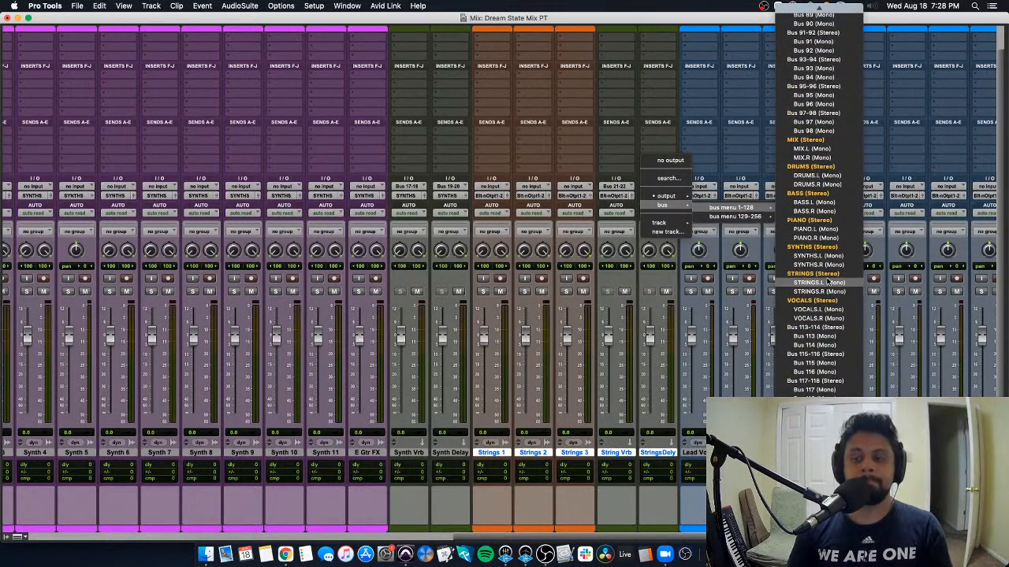
{"action": "left_click", "coordinate": [819, 273]}
Route the outputs of all lead and backing vocal tracks and the three effect returns after them to the VOCALS bus.
{"action": "left_click", "coordinate": [693, 453]}
{"action": "scroll", "coordinate": [694, 452], "scroll_direction": "right", "scroll_amount": 7}
{"action": "left_click", "coordinate": [922, 452], "text": "shift"}
{"action": "mouse_move", "coordinate": [924, 205]}
{"action": "mouse_move", "coordinate": [881, 209]}
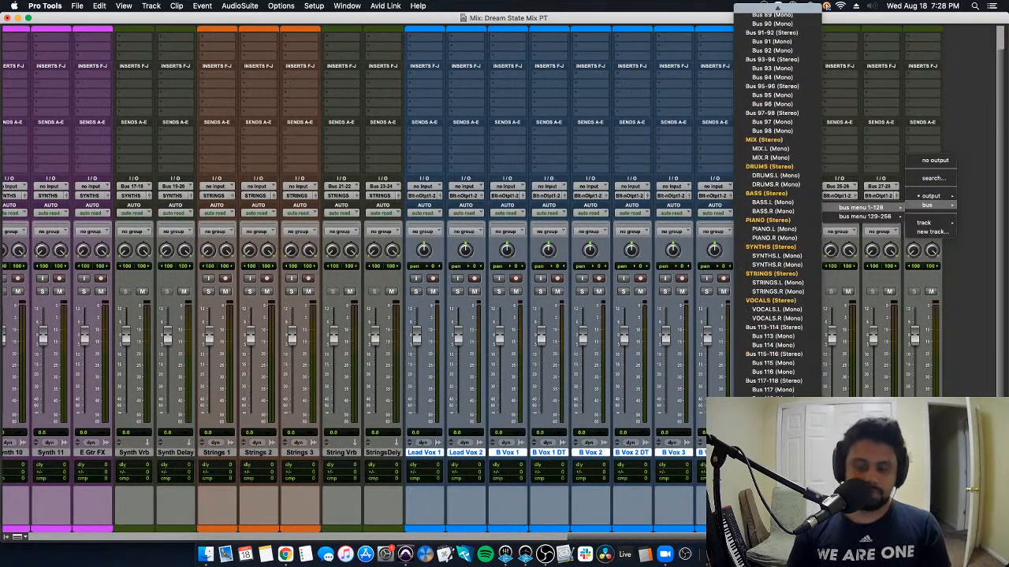
{"action": "left_click", "coordinate": [778, 308]}
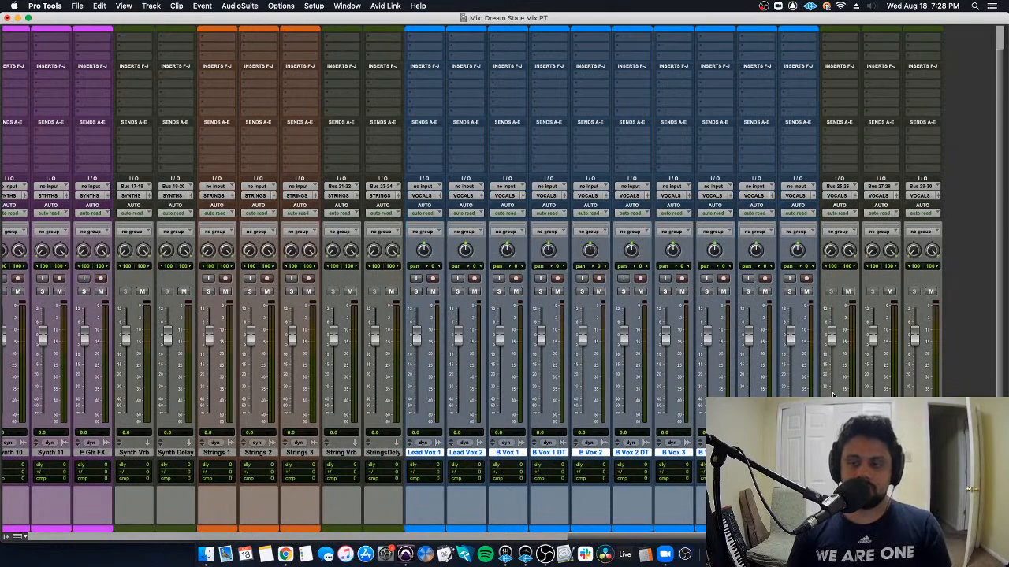
Review the signal flow from the instrument tracks through the group auxes to MIX and Master 1, checking the input and output assignments.
{"action": "scroll", "coordinate": [498, 280], "scroll_direction": "left", "scroll_amount": 15}
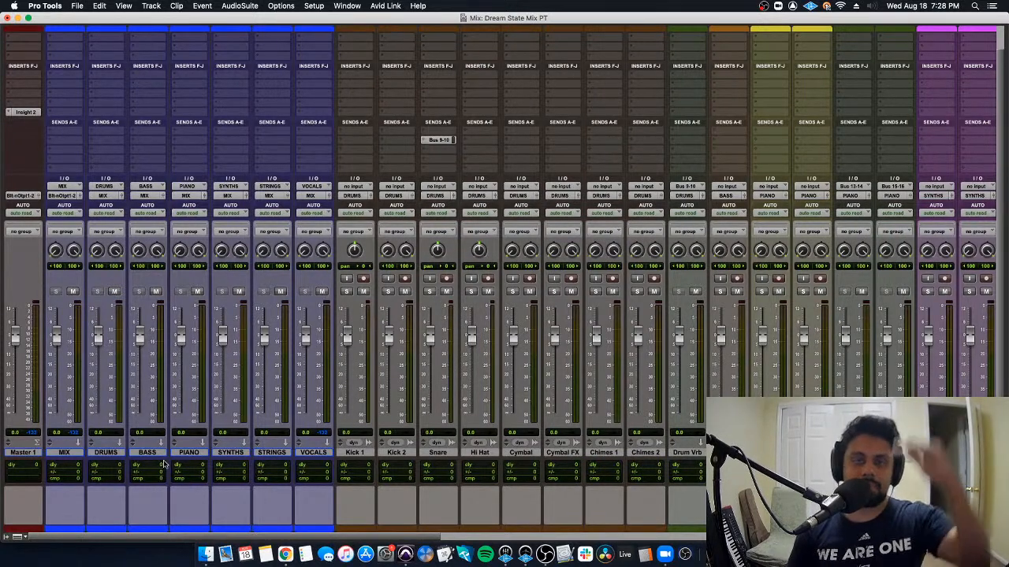
{"action": "left_click", "coordinate": [77, 454]}
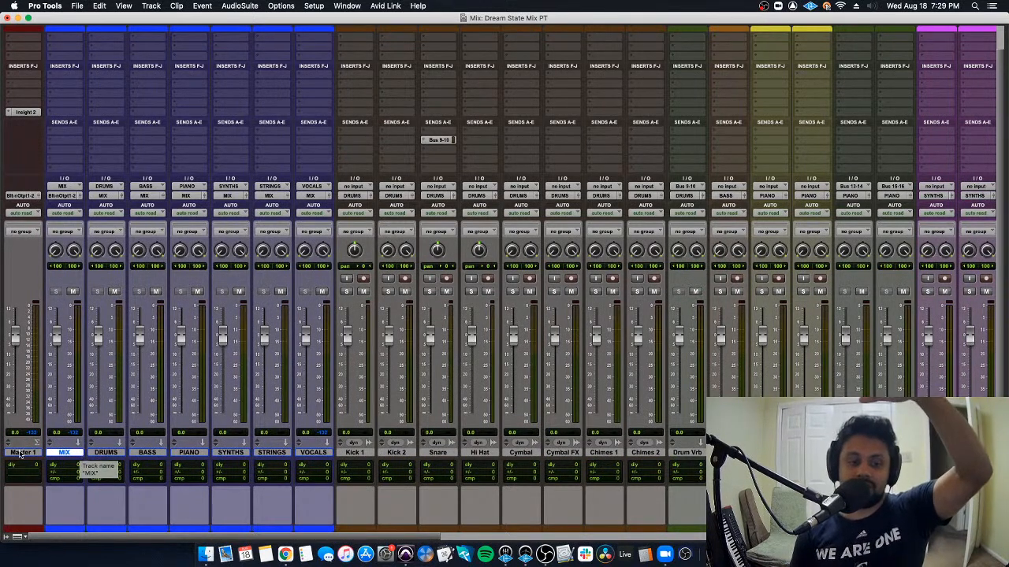
{"action": "left_click", "coordinate": [61, 454]}
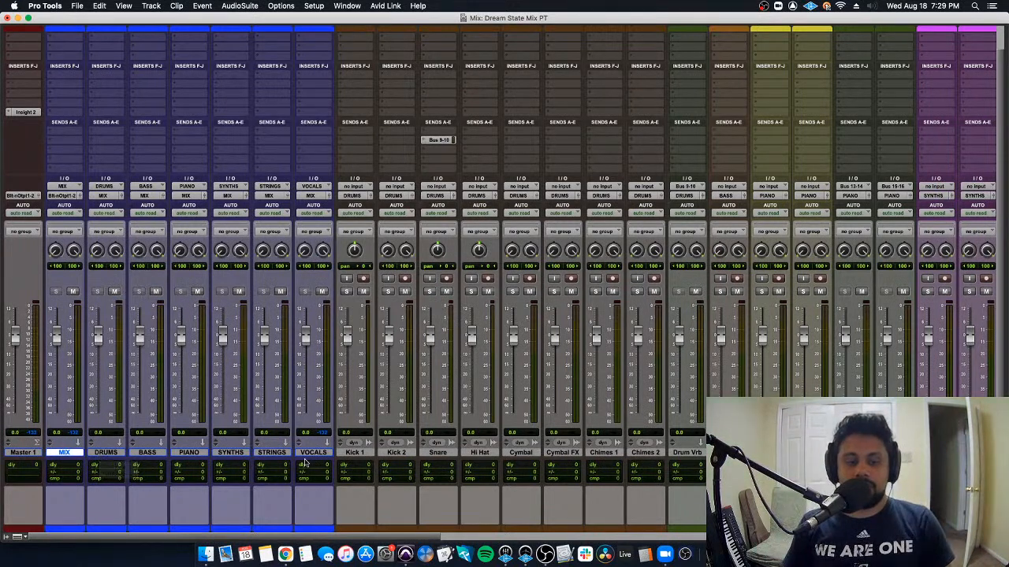
{"action": "left_click", "coordinate": [311, 454], "text": "shift"}
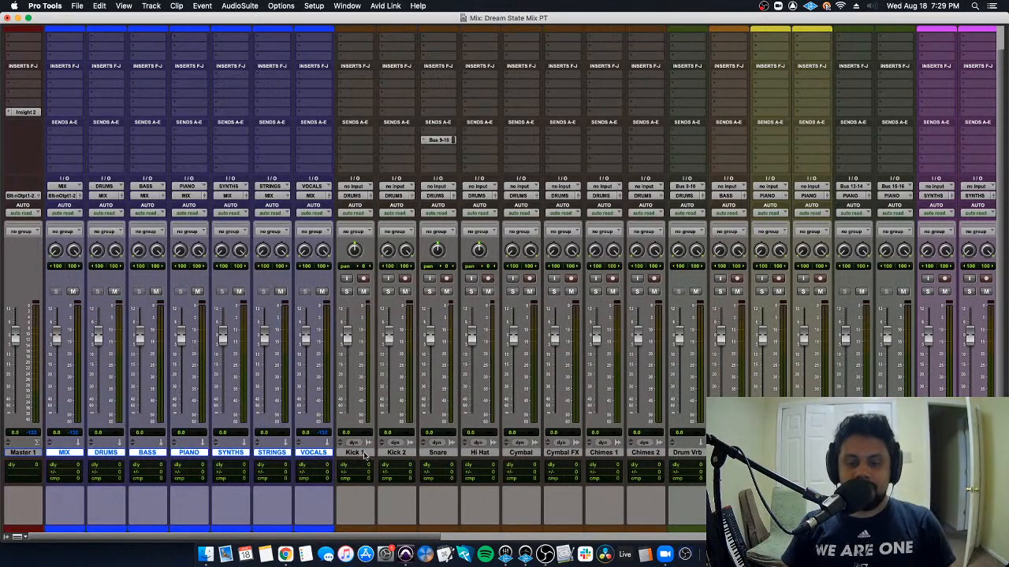
{"action": "left_click", "coordinate": [355, 454]}
{"action": "left_click", "coordinate": [688, 453], "text": "shift"}
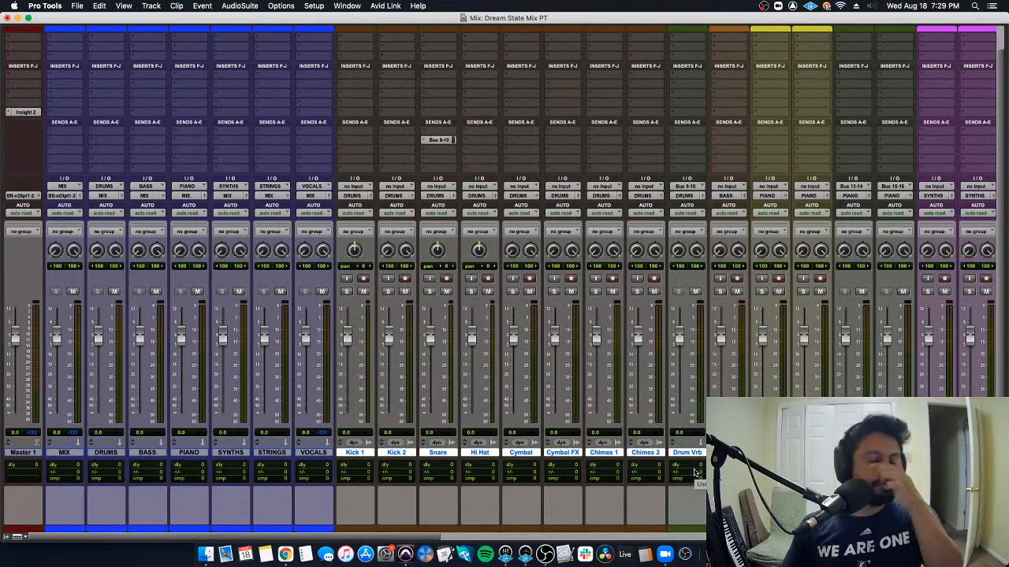
{"action": "scroll", "coordinate": [587, 448], "scroll_direction": "right", "scroll_amount": 5}
{"action": "left_click", "coordinate": [571, 454]}
{"action": "scroll", "coordinate": [571, 455], "scroll_direction": "right", "scroll_amount": 15}
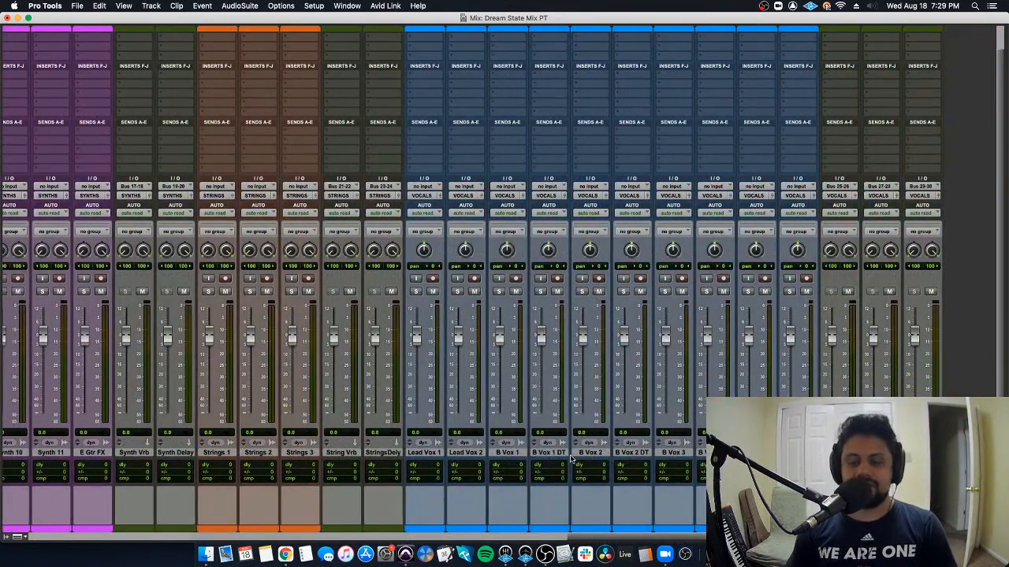
{"action": "scroll", "coordinate": [571, 459], "scroll_direction": "left", "scroll_amount": 20}
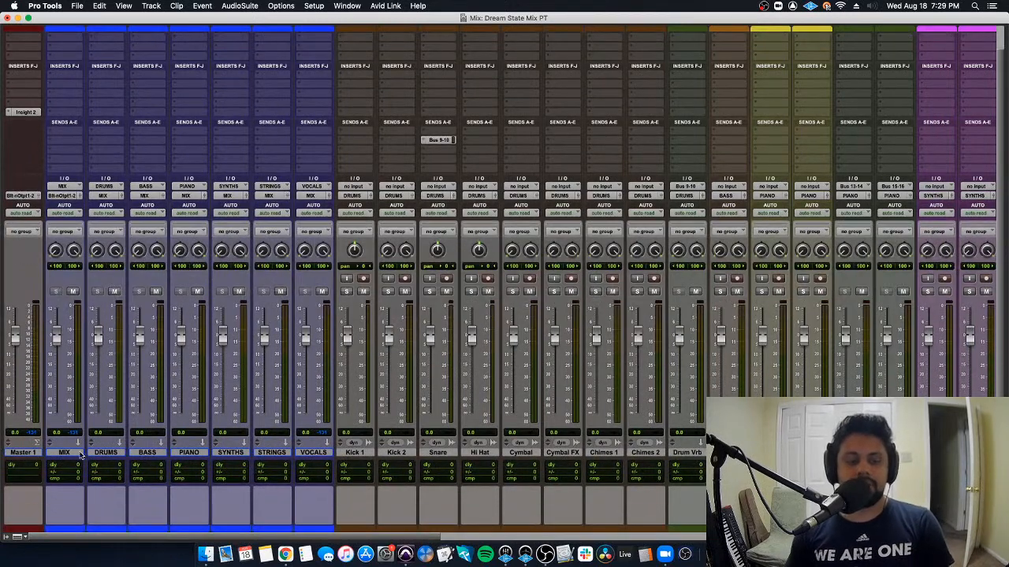
{"action": "left_click", "coordinate": [76, 454]}
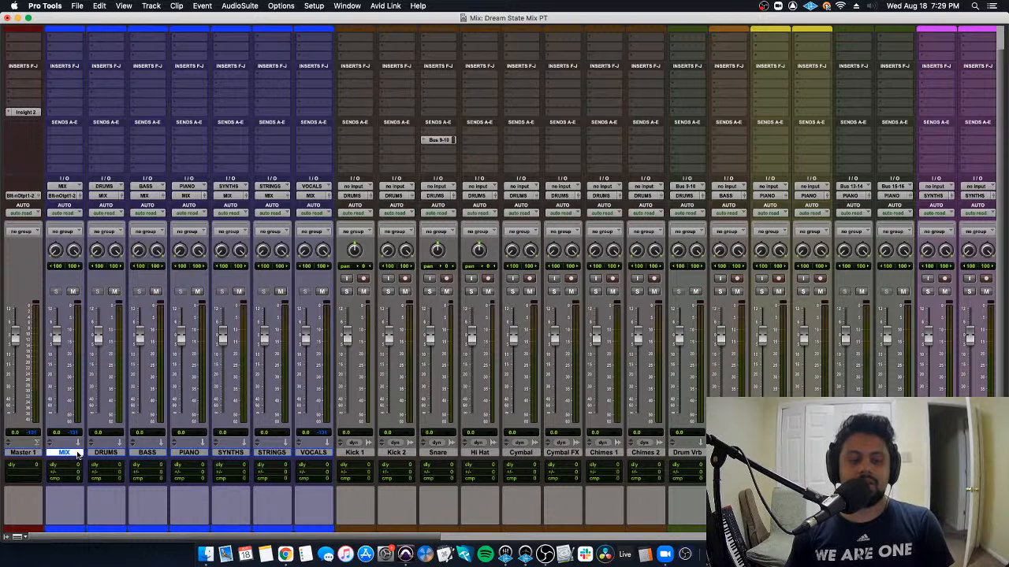
{"action": "scroll", "coordinate": [63, 199], "scroll_direction": "up", "scroll_amount": 2}
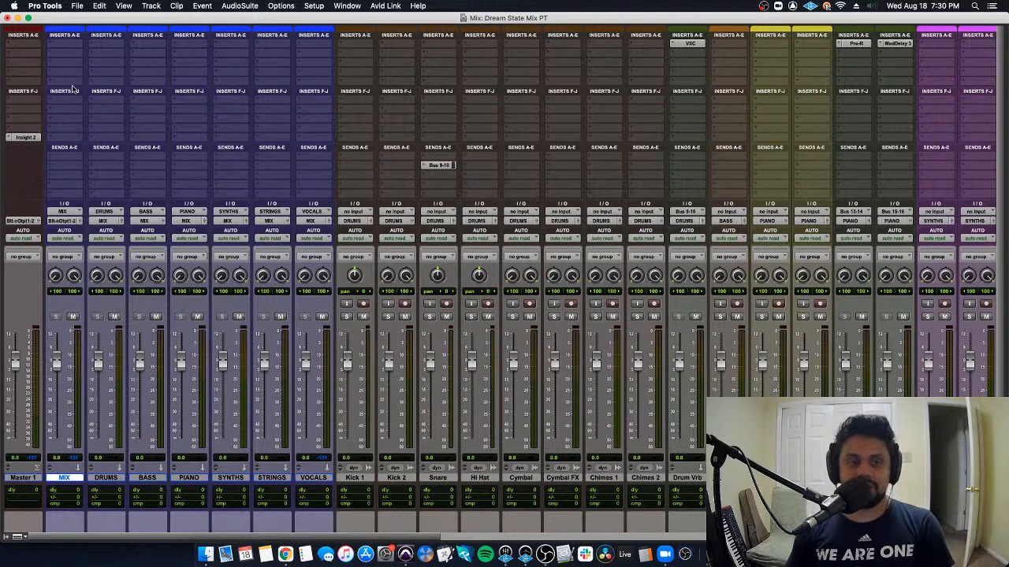
{"action": "scroll", "coordinate": [73, 89], "scroll_direction": "down", "scroll_amount": 2}
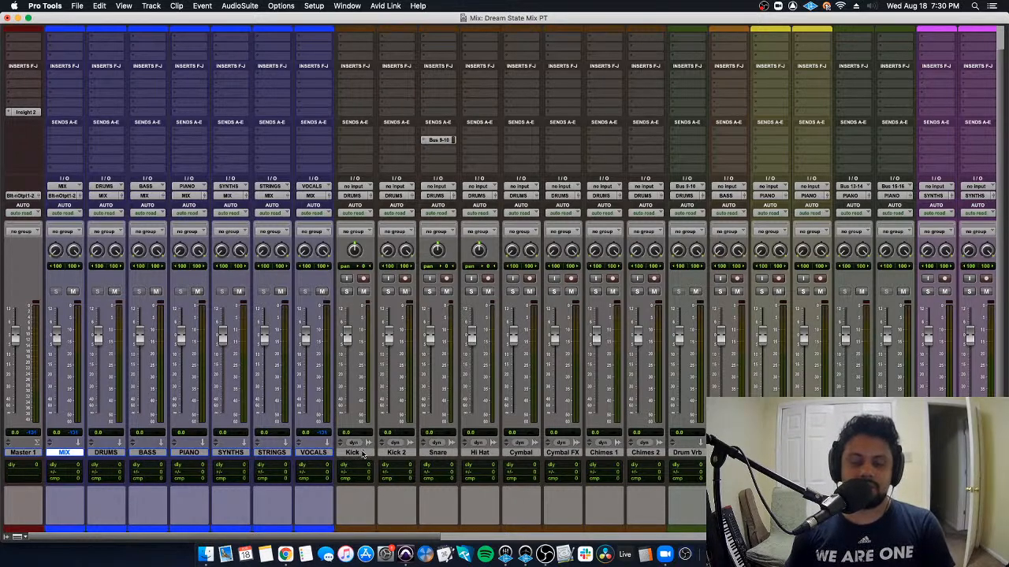
Select the non-adjacent tracks Kick 1, Snare, Chimes 2, STRINGS and BASS together.
{"action": "left_click", "coordinate": [357, 454]}
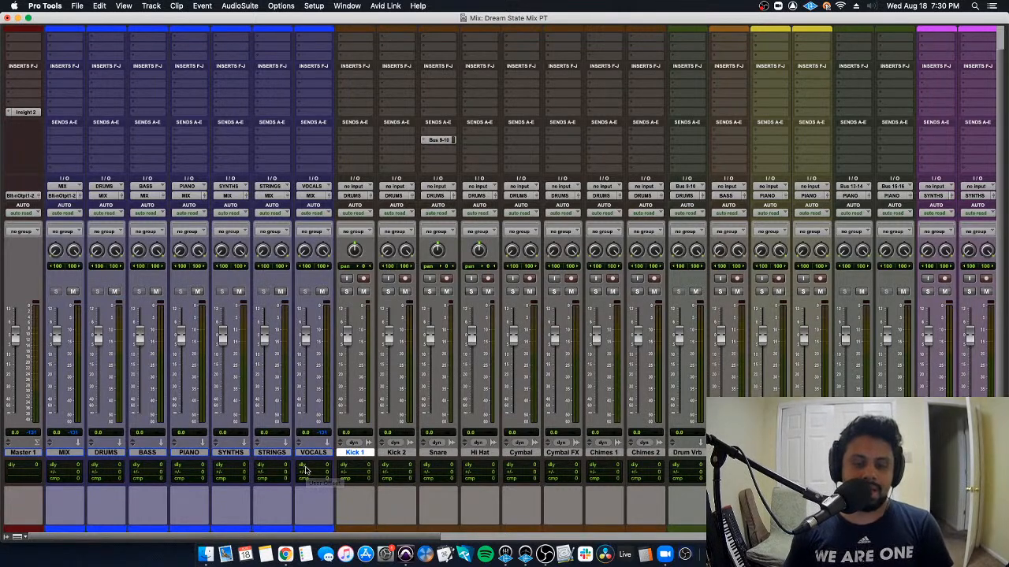
{"action": "left_click", "coordinate": [437, 453], "text": "super"}
{"action": "left_click", "coordinate": [645, 455], "text": "super"}
{"action": "left_click", "coordinate": [271, 454], "text": "super"}
{"action": "left_click", "coordinate": [148, 454], "text": "super"}
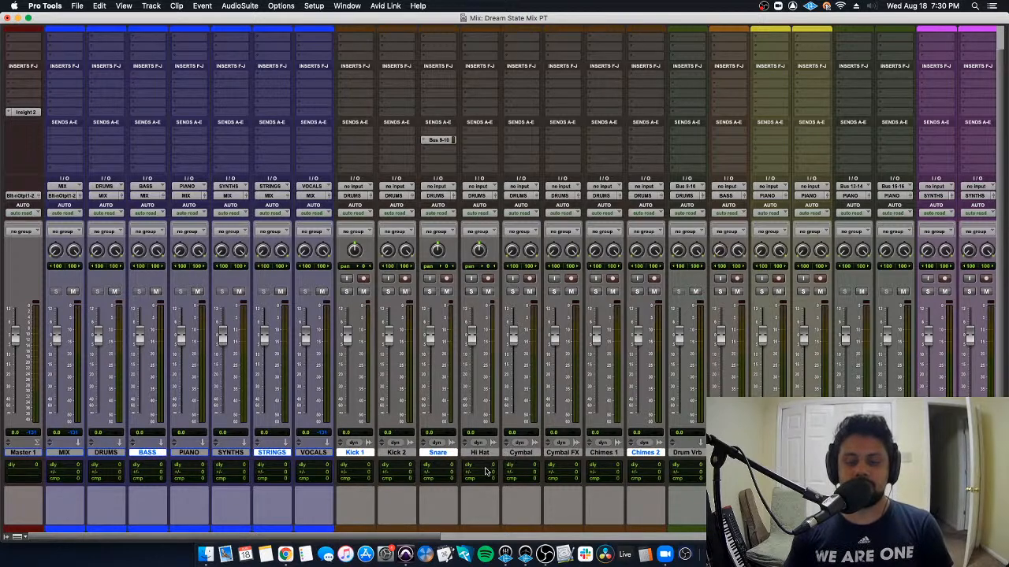
Select the continuous range of drum tracks from Kick 1 through Drum Vrb, and reduce the selection to Kick 1.
{"action": "left_click", "coordinate": [360, 454]}
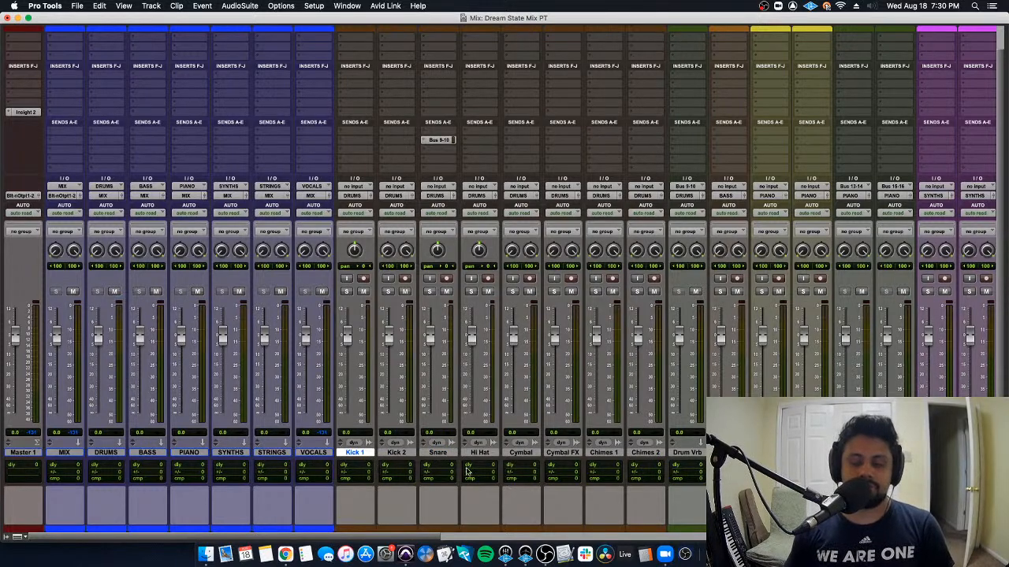
{"action": "left_click", "coordinate": [688, 455], "text": "shift"}
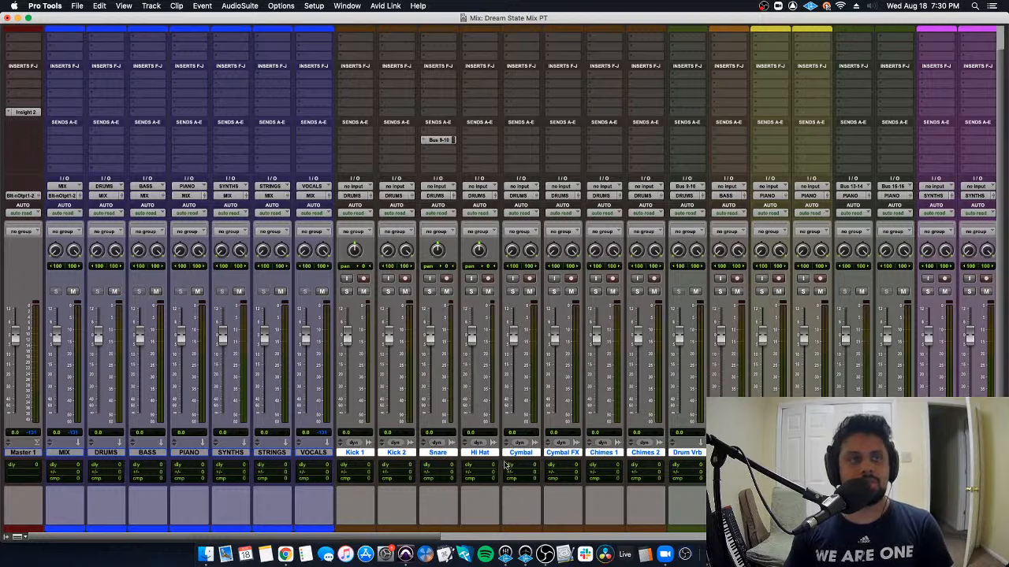
{"action": "left_click", "coordinate": [356, 454]}
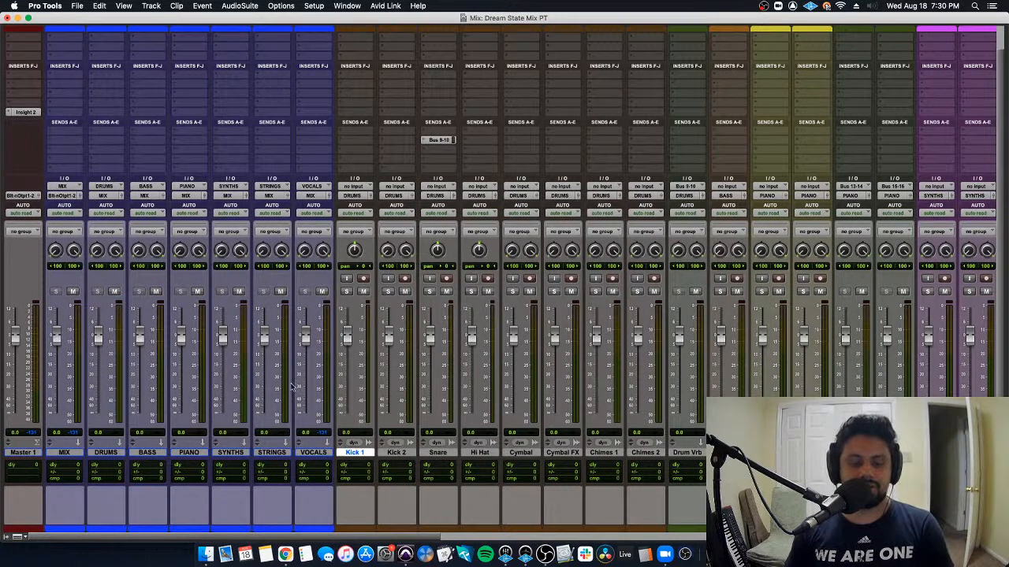
Mute the DRUMS, BASS, PIANO, SYNTHS and STRINGS aux tracks, and select the VOCALS aux.
{"action": "left_click", "coordinate": [110, 453]}
{"action": "left_click", "coordinate": [114, 292]}
{"action": "left_click", "coordinate": [156, 292]}
{"action": "left_click", "coordinate": [198, 292]}
{"action": "left_click", "coordinate": [239, 292]}
{"action": "left_click", "coordinate": [281, 292]}
{"action": "left_click", "coordinate": [328, 453]}
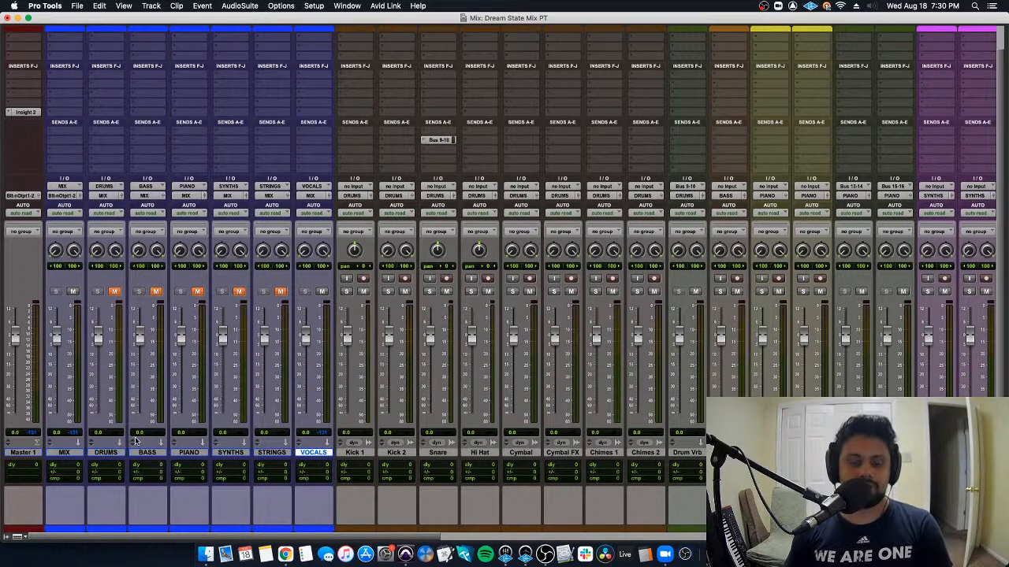
Place the playback cursor on the Lead Vox 1 track in the Edit window, just before its first vocal phrase.
{"action": "scroll", "coordinate": [136, 441], "scroll_direction": "right", "scroll_amount": 15}
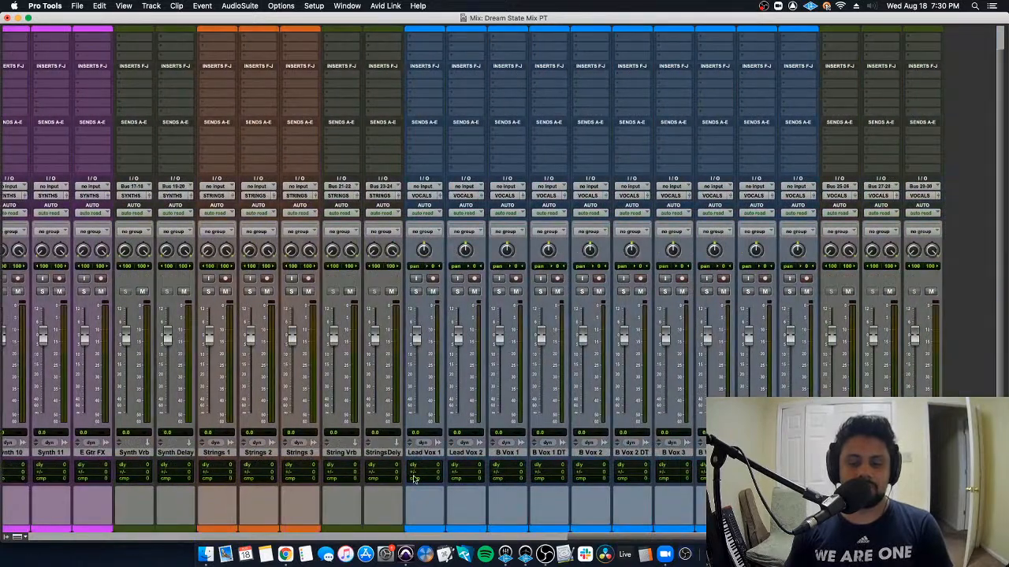
{"action": "left_click", "coordinate": [433, 453]}
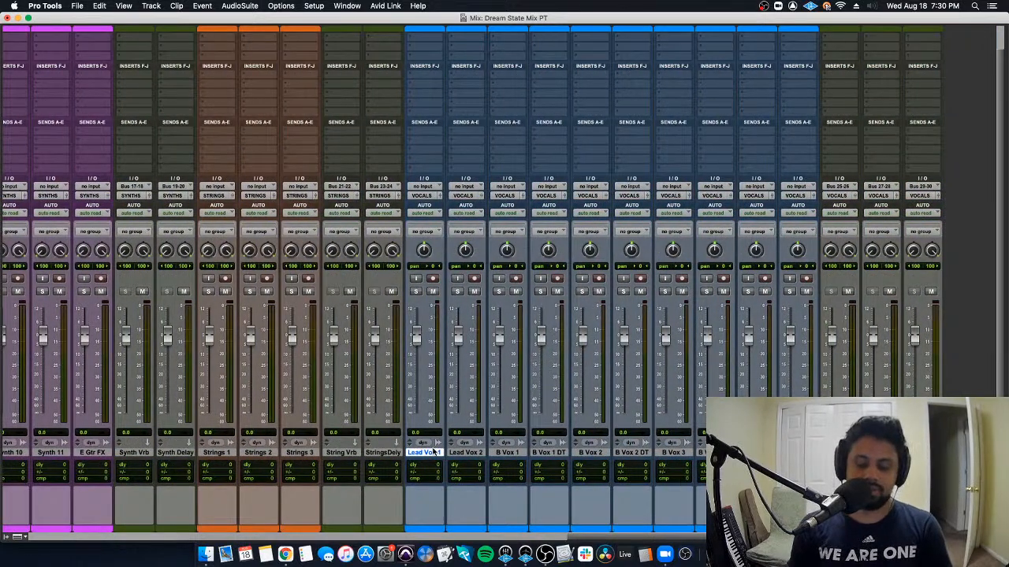
{"action": "key", "text": "super+equal"}
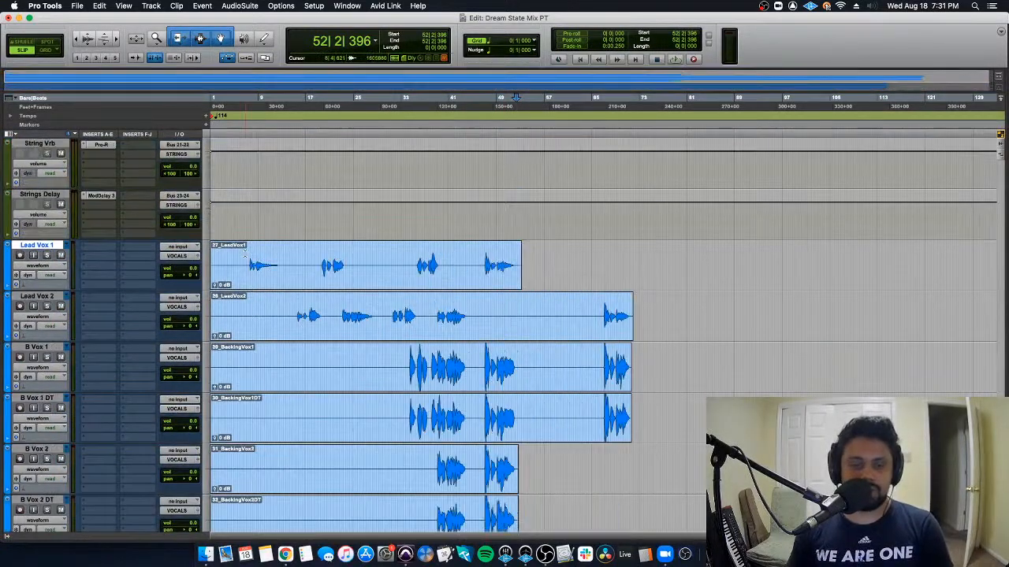
{"action": "left_click", "coordinate": [245, 253]}
{"action": "key", "text": "super+bracketright"}
{"action": "key", "text": "super+bracketright"}
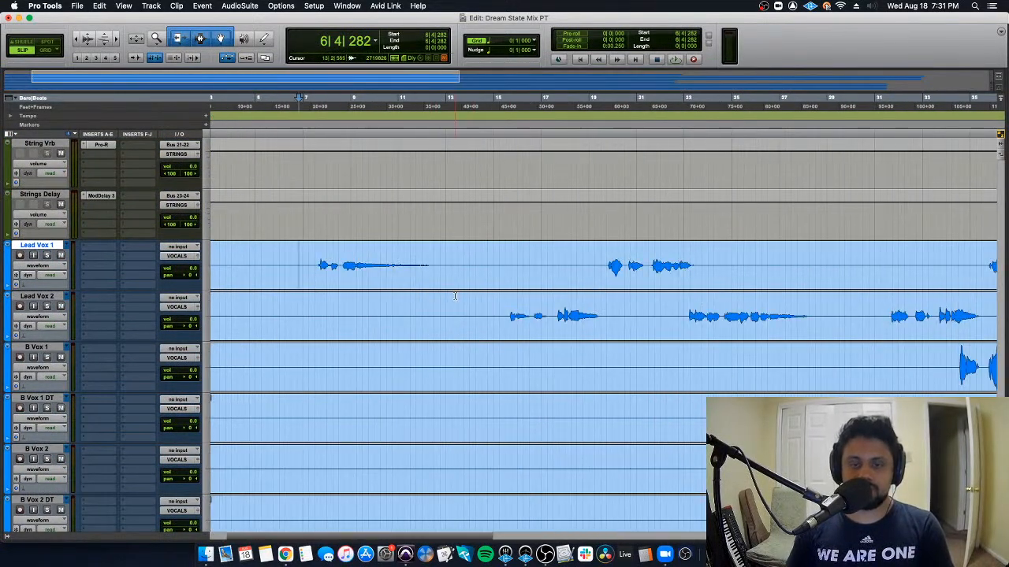
{"action": "key", "text": "super+bracketleft"}
{"action": "left_click", "coordinate": [284, 252]}
Audition the VOCALS submix alone in the Mix window, and unmute all the other group auxes during playback.
{"action": "key", "text": "super+equal"}
{"action": "scroll", "coordinate": [189, 331], "scroll_direction": "left", "scroll_amount": 10}
{"action": "scroll", "coordinate": [190, 331], "scroll_direction": "left", "scroll_amount": 5}
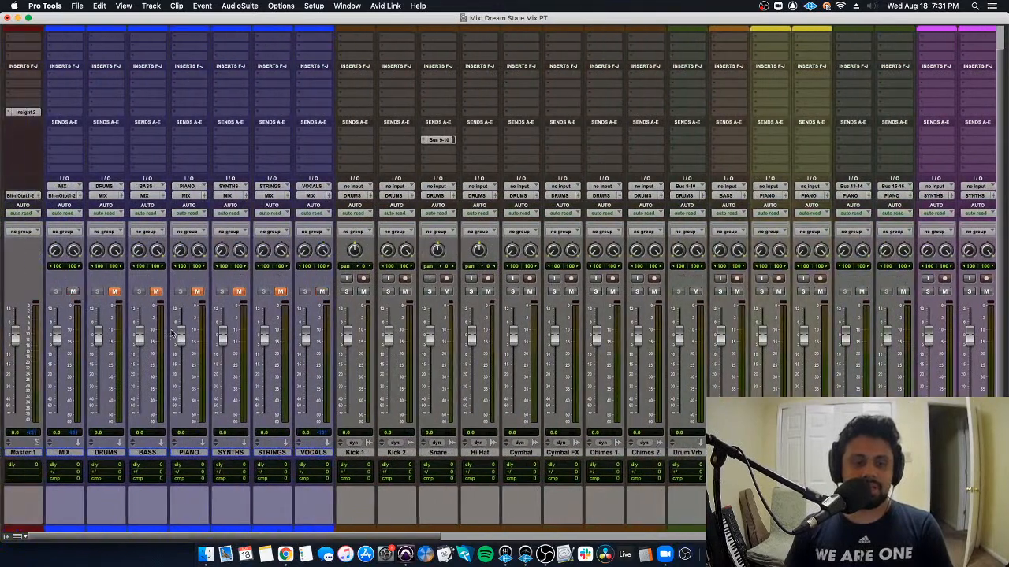
{"action": "mouse_move", "coordinate": [12, 338]}
{"action": "left_mouse_down"}
{"action": "mouse_move", "coordinate": [13, 349]}
{"action": "mouse_move", "coordinate": [14, 337]}
{"action": "left_mouse_up"}
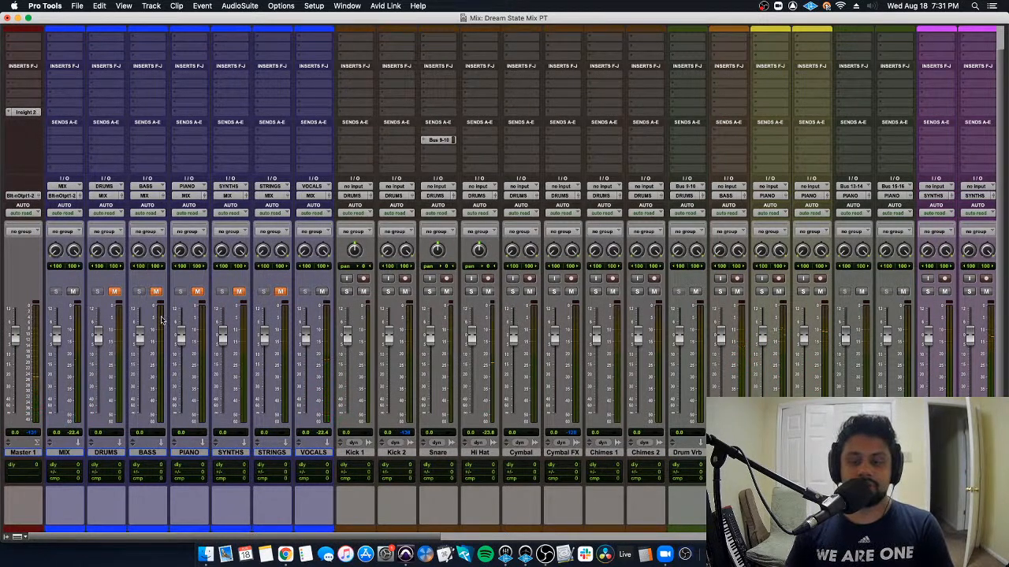
{"action": "left_click", "coordinate": [114, 292], "text": "alt"}
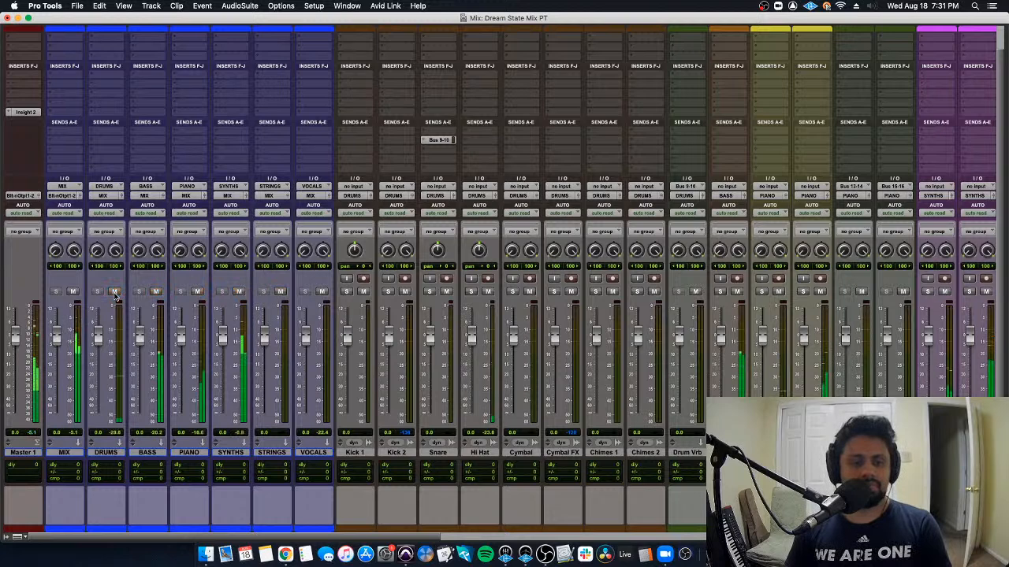
Mute the DRUMS, BASS, PIANO, SYNTHS and STRINGS aux tracks, leaving the VOCALS aux unmuted.
{"action": "left_click", "coordinate": [115, 292]}
{"action": "left_click", "coordinate": [155, 293]}
{"action": "left_click", "coordinate": [197, 293]}
{"action": "left_click", "coordinate": [238, 292]}
{"action": "left_click", "coordinate": [280, 292]}
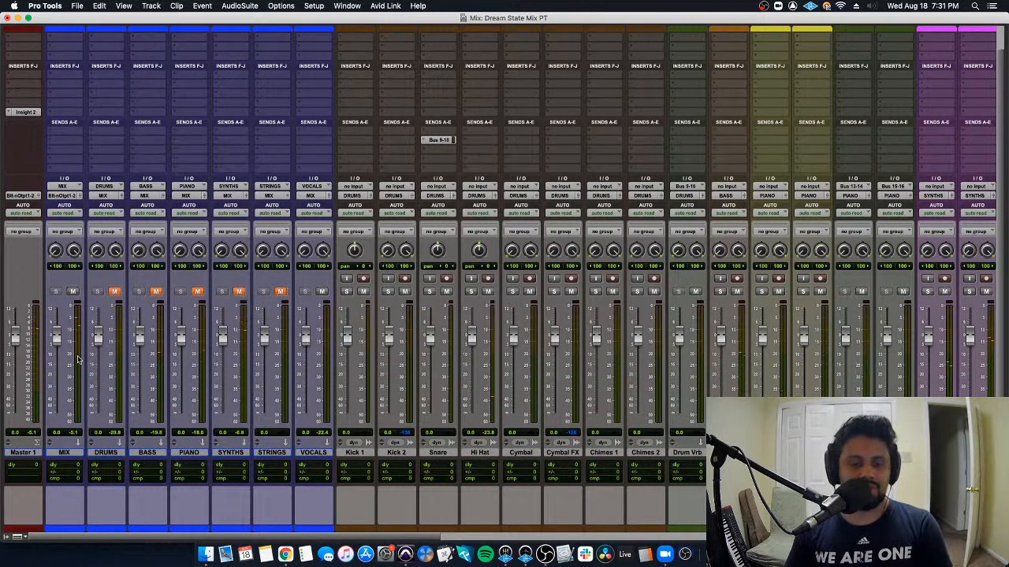
Try raising the Lead Vox 1 fader to +11.6 dB during playback, and stop playback in the Edit window.
{"action": "scroll", "coordinate": [315, 338], "scroll_direction": "right", "scroll_amount": 15}
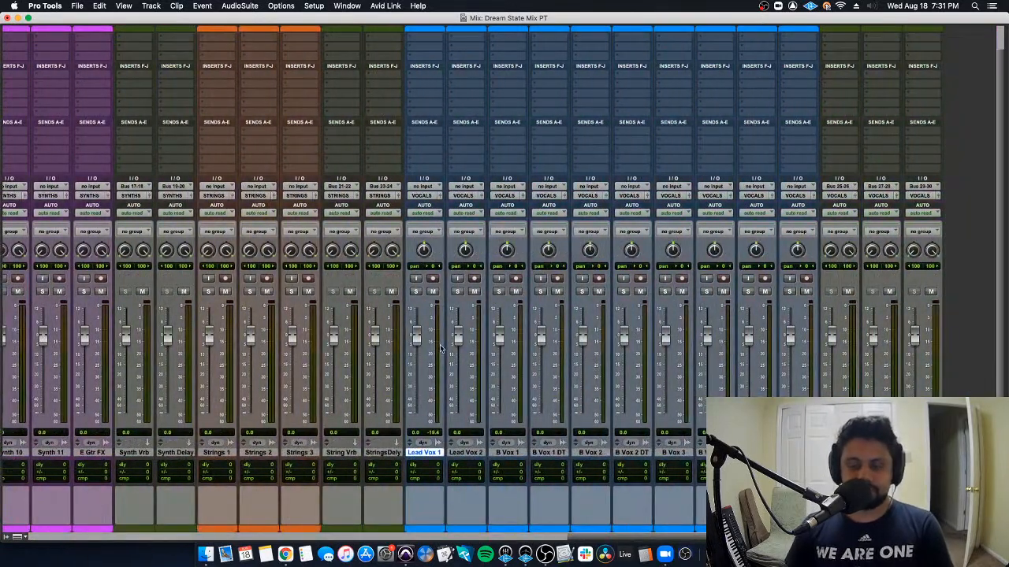
{"action": "left_click_drag", "start_coordinate": [415, 338], "coordinate": [417, 313]}
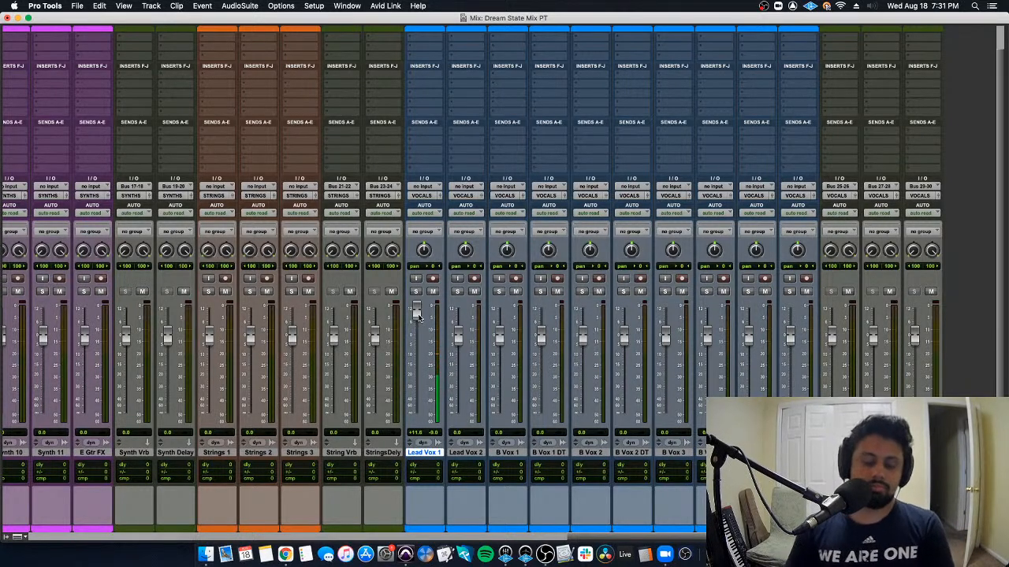
{"action": "key", "text": "super+equal"}
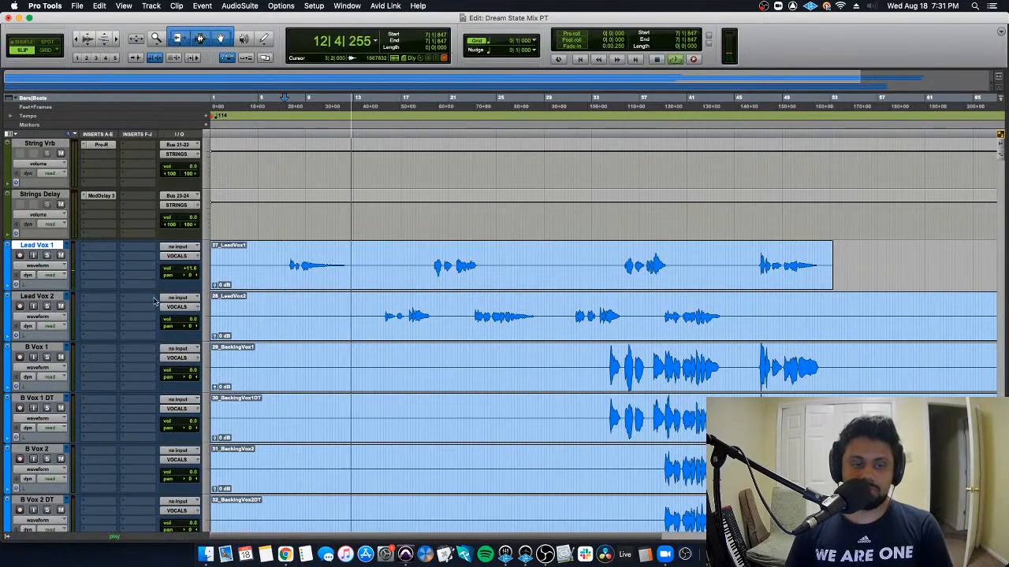
{"action": "key", "text": "space"}
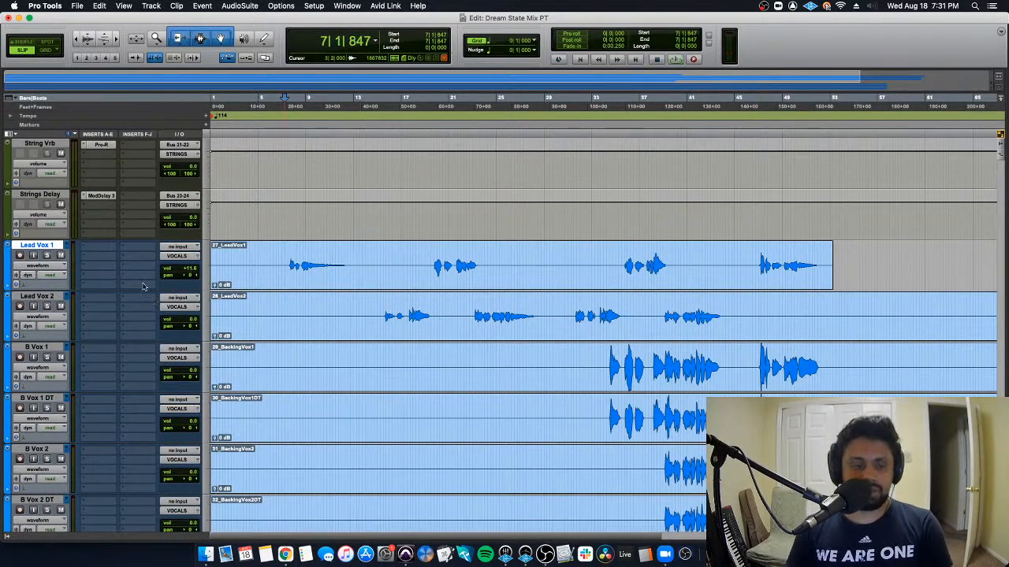
Solo B Vox 1 and play it from its first phrase, switching the solo to Lead Vox 1 for comparison before stopping playback.
{"action": "left_click", "coordinate": [47, 358]}
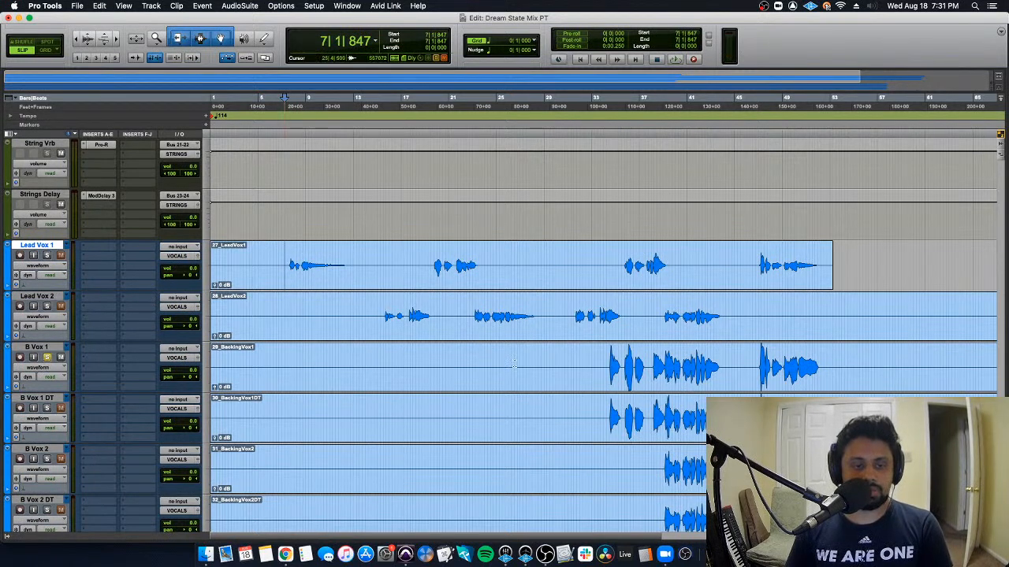
{"action": "left_click", "coordinate": [611, 351]}
{"action": "key", "text": "space"}
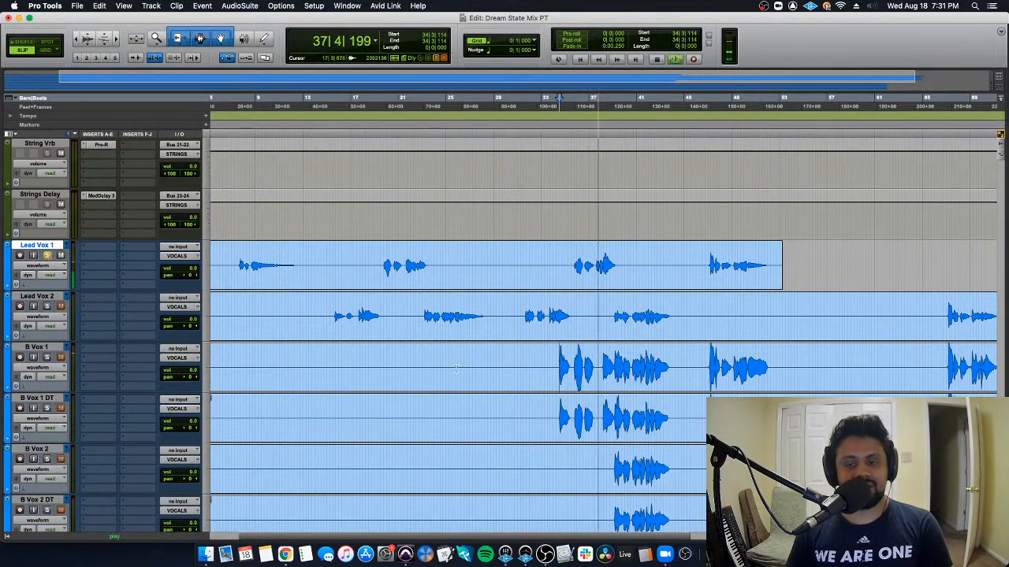
{"action": "scroll", "coordinate": [532, 398], "scroll_direction": "right", "scroll_amount": 3}
{"action": "key", "text": "r"}
{"action": "scroll", "coordinate": [530, 399], "scroll_direction": "down", "scroll_amount": 4}
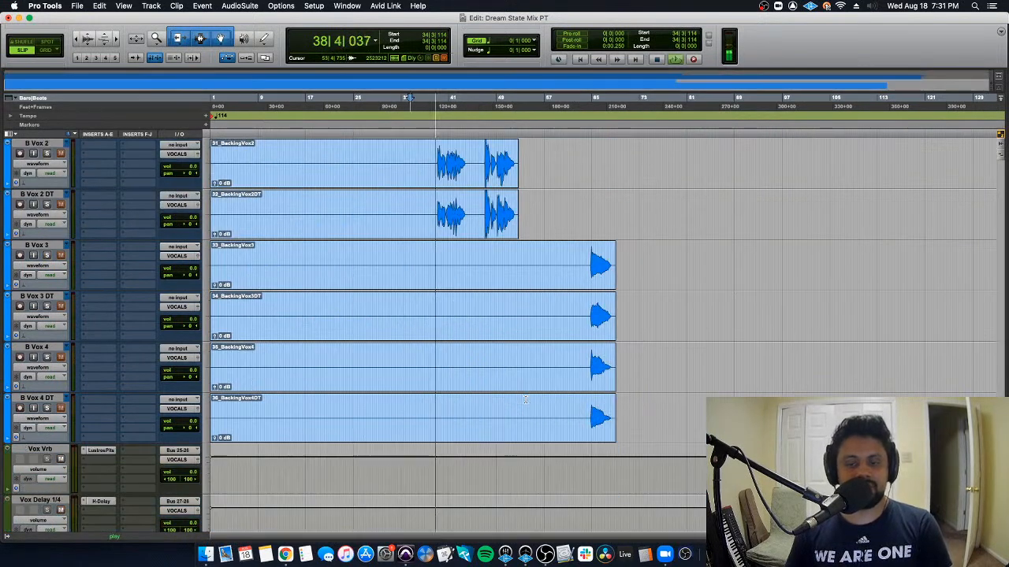
{"action": "scroll", "coordinate": [526, 397], "scroll_direction": "up", "scroll_amount": 4}
{"action": "key", "text": "space"}
Place the playback cursor on the Lead Vox 1 clip, just before its first vocal phrase.
{"action": "scroll", "coordinate": [517, 394], "scroll_direction": "up", "scroll_amount": 2}
{"action": "scroll", "coordinate": [516, 394], "scroll_direction": "down", "scroll_amount": 4}
{"action": "scroll", "coordinate": [504, 391], "scroll_direction": "up", "scroll_amount": 1}
{"action": "scroll", "coordinate": [496, 386], "scroll_direction": "down", "scroll_amount": 1}
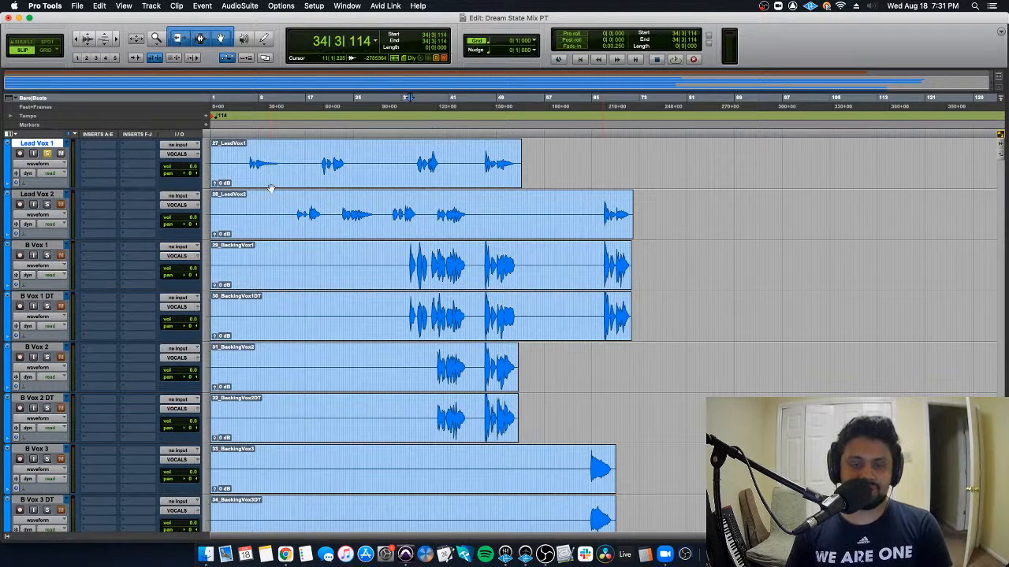
{"action": "left_click", "coordinate": [252, 148]}
{"action": "left_click", "coordinate": [249, 144]}
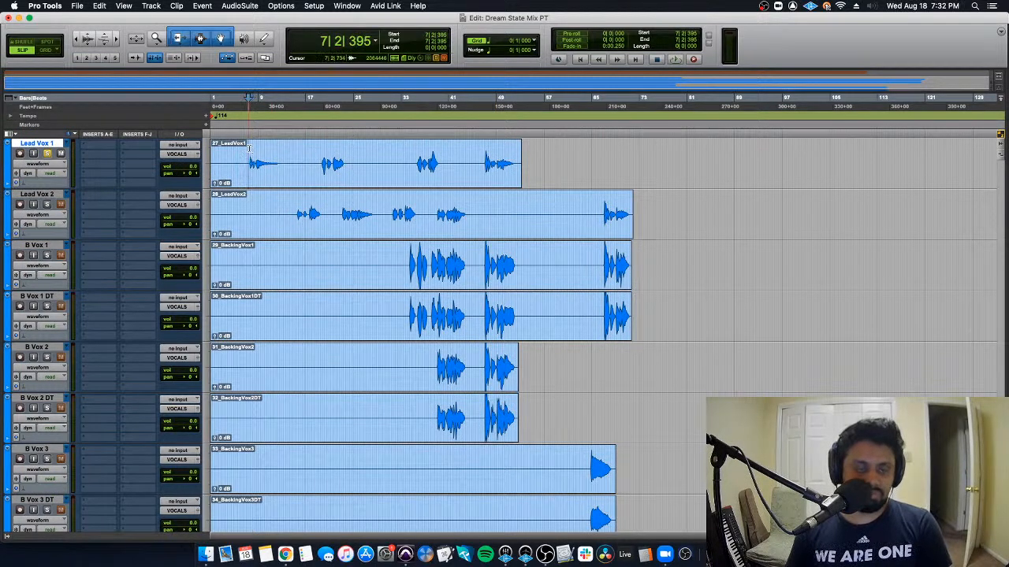
{"action": "key", "text": "t"}
{"action": "key", "text": "t"}
{"action": "key", "text": "r"}
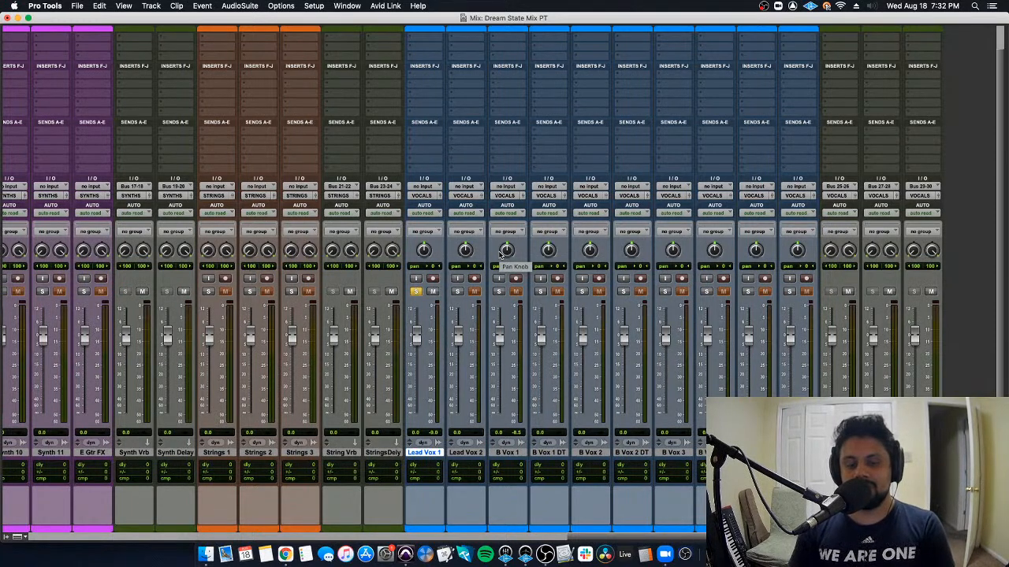
Return from the Mix window to the Edit window and select the whole Lead Vox 1 clip.
{"action": "key", "text": "super+equal"}
{"action": "key", "text": "super+equal"}
{"action": "key", "text": "super+equal"}
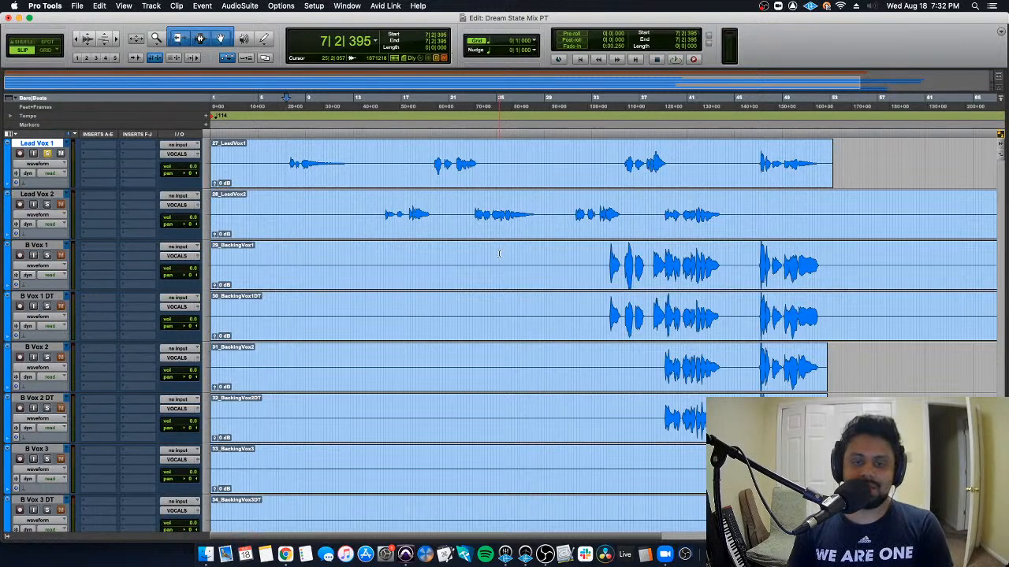
{"action": "left_click", "coordinate": [375, 153]}
{"action": "left_click", "coordinate": [377, 174]}
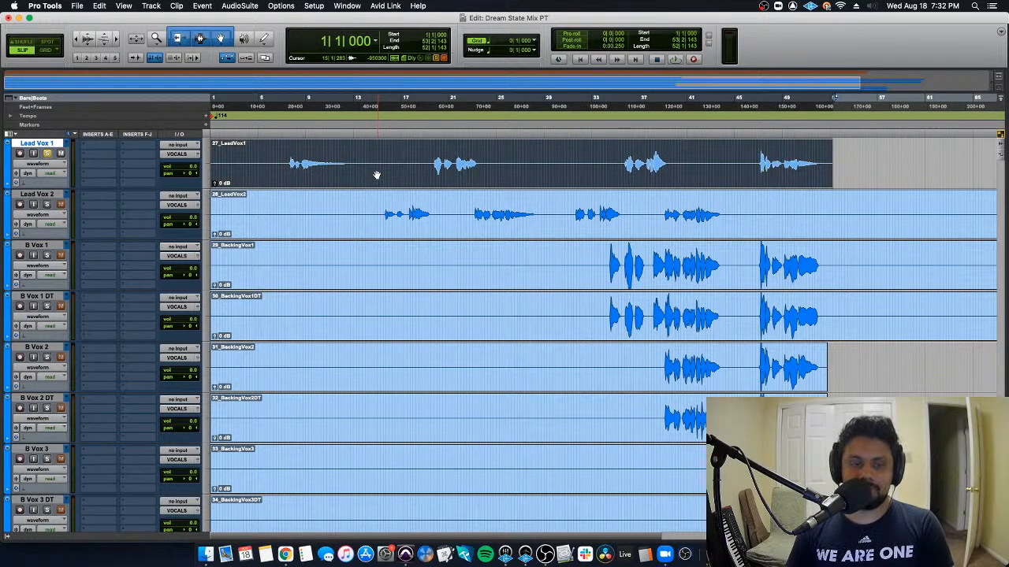
Try adjusting the Lead Vox 1 clip's gain, and reset it to 0 dB.
{"action": "left_click_drag", "start_coordinate": [214, 183], "coordinate": [214, 188]}
{"action": "left_click", "coordinate": [215, 184], "text": "alt"}
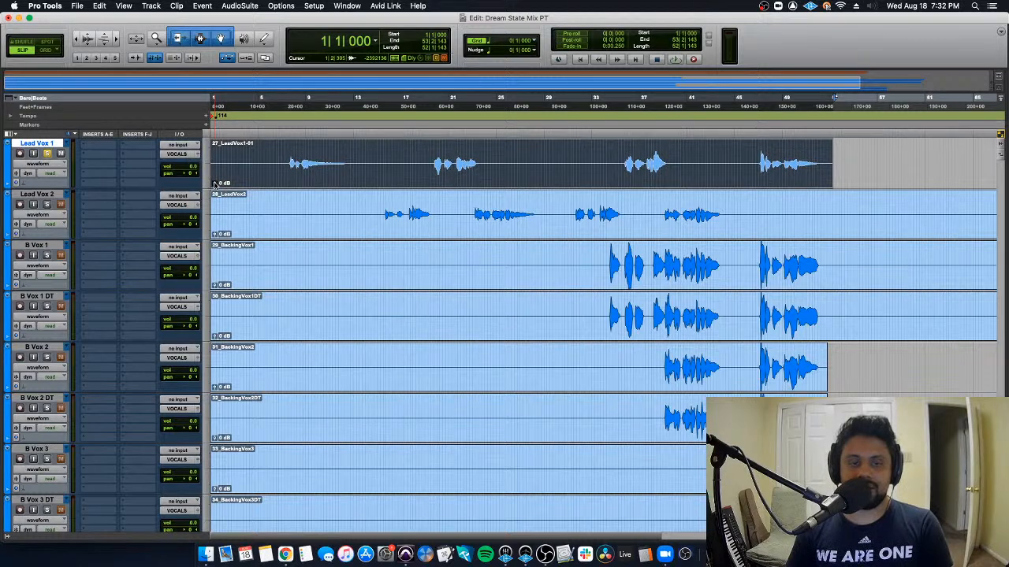
{"action": "left_click", "coordinate": [286, 158]}
{"action": "left_click", "coordinate": [271, 177]}
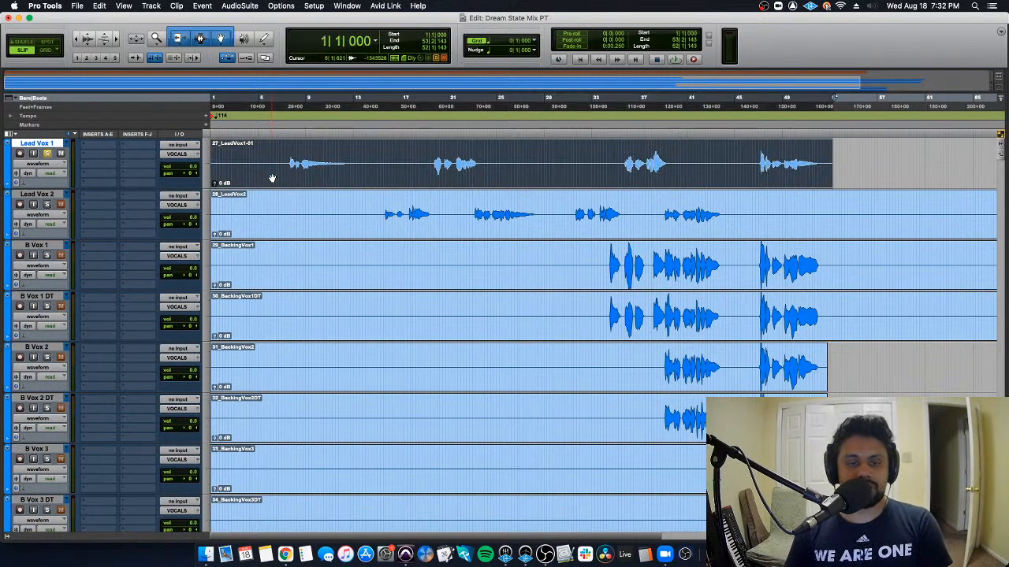
Check the Clip Gain Info option among the clip display settings.
{"action": "left_click", "coordinate": [149, 6]}
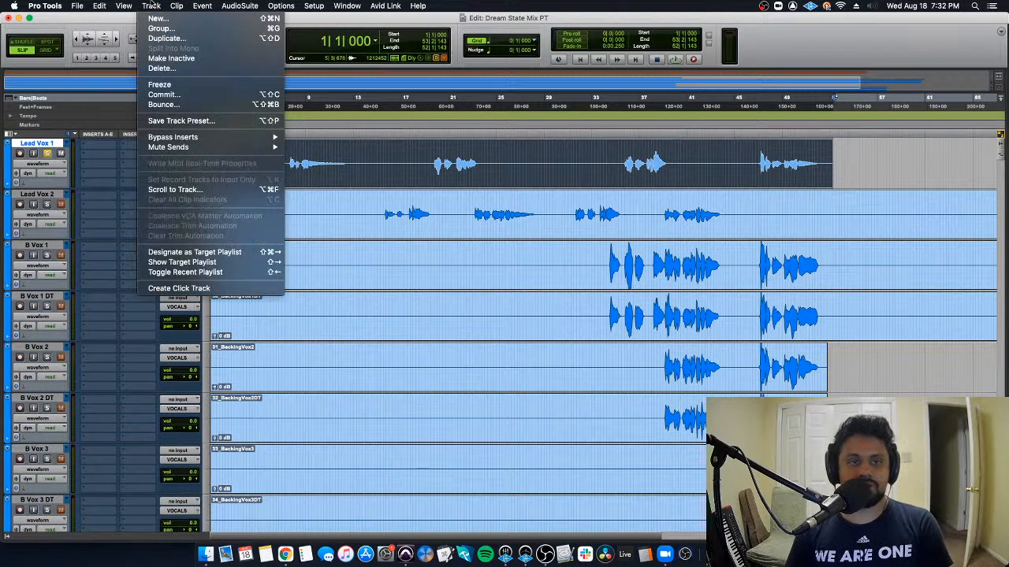
{"action": "mouse_move", "coordinate": [124, 6]}
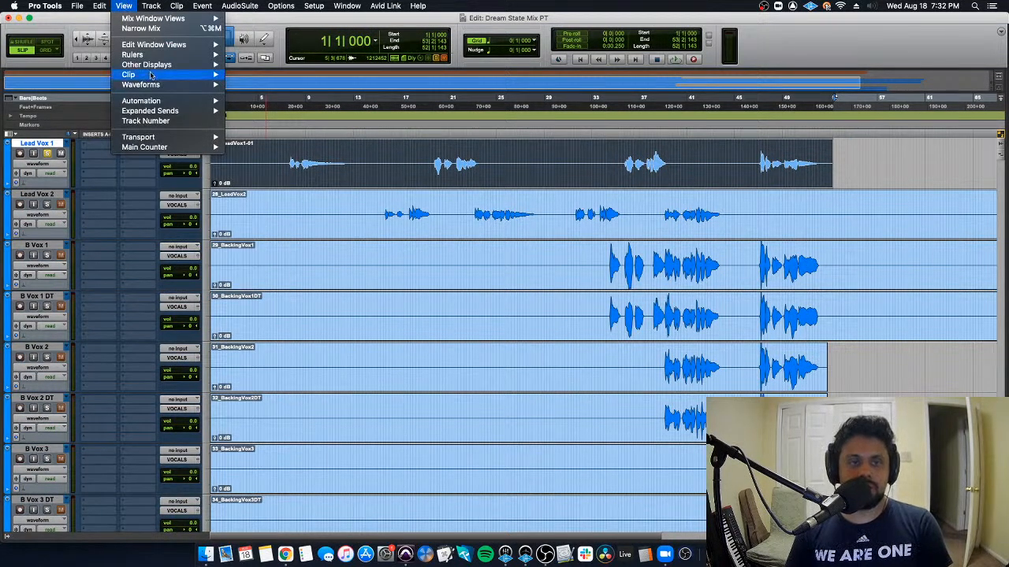
{"action": "mouse_move", "coordinate": [169, 75]}
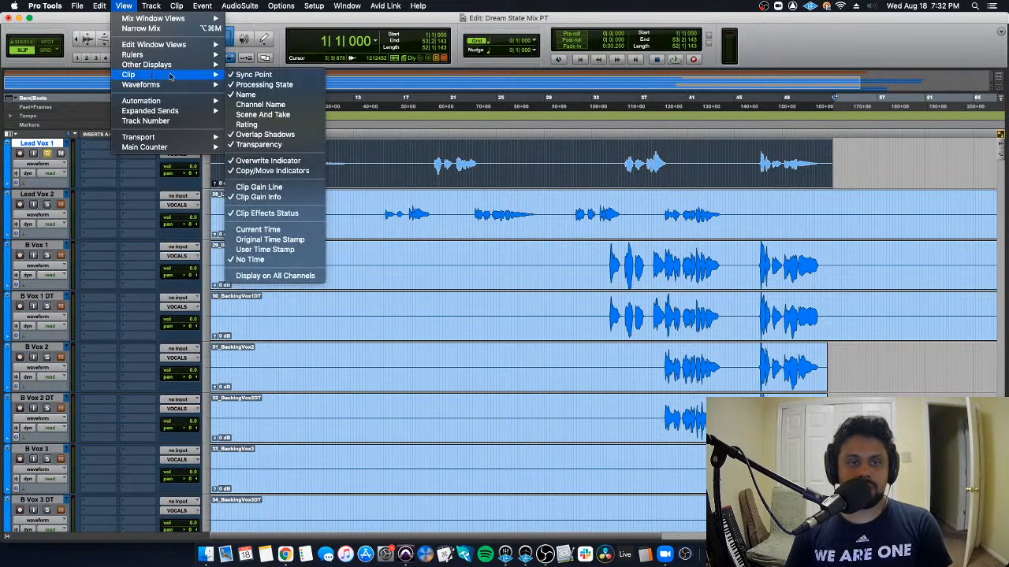
{"action": "left_click", "coordinate": [275, 198]}
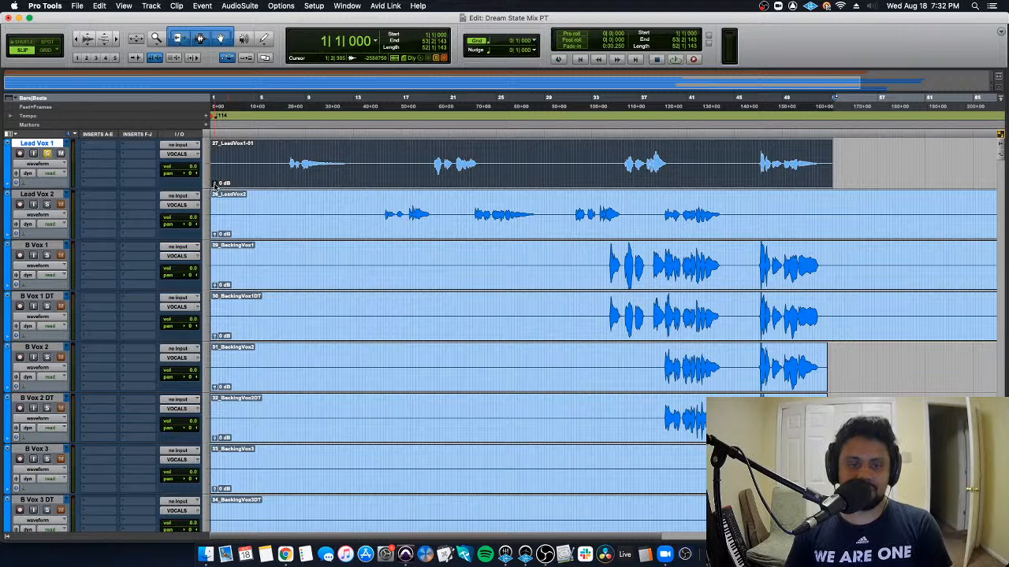
Try the Lead Vox 1 clip's gain at about +9.5 dB and about -6.8 dB, resetting it to 0 dB after each.
{"action": "left_click", "coordinate": [214, 185]}
{"action": "left_click_drag", "start_coordinate": [215, 185], "coordinate": [215, 182]}
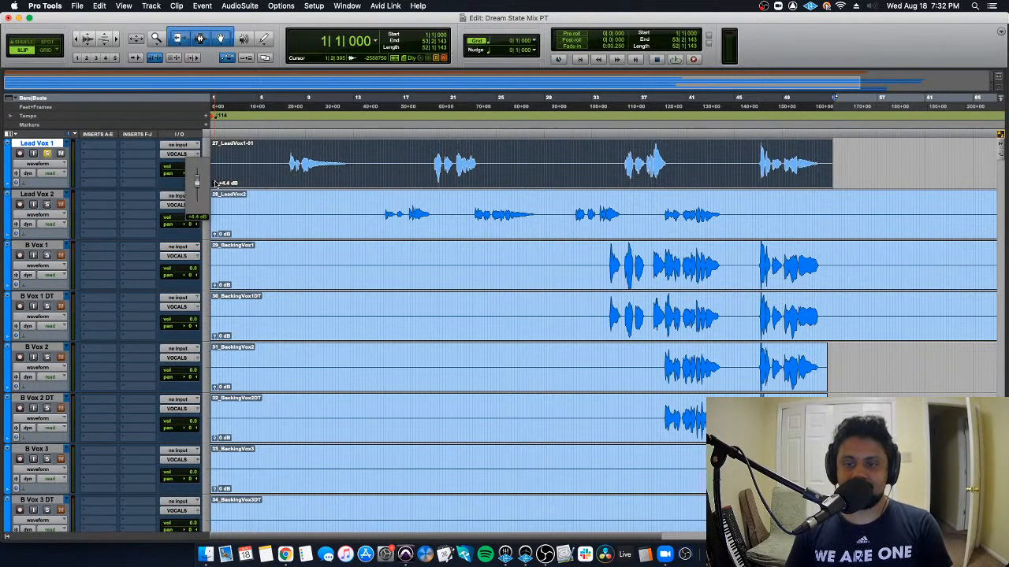
{"action": "left_click_drag", "start_coordinate": [216, 184], "coordinate": [217, 183]}
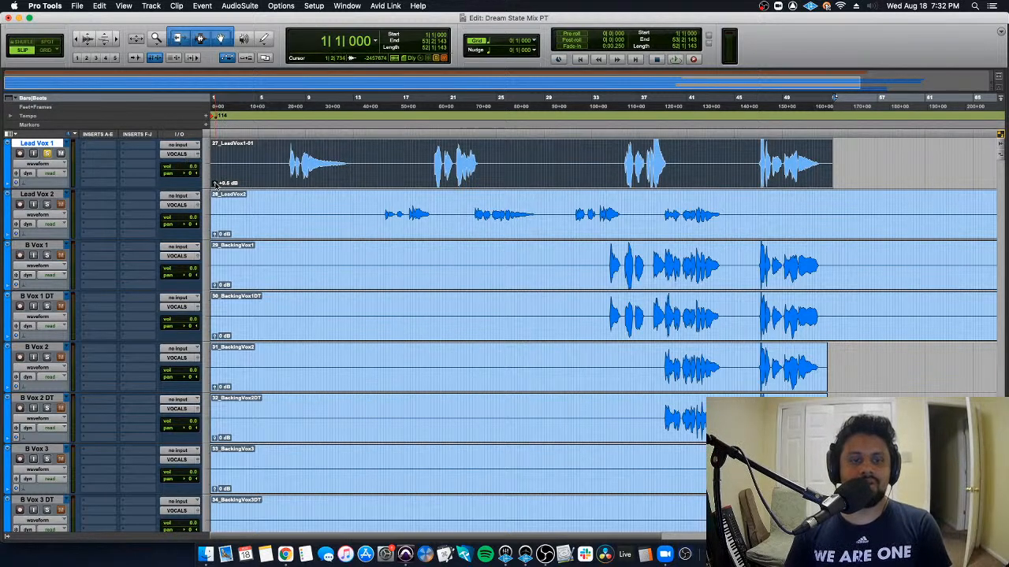
{"action": "left_click", "coordinate": [216, 183], "text": "alt"}
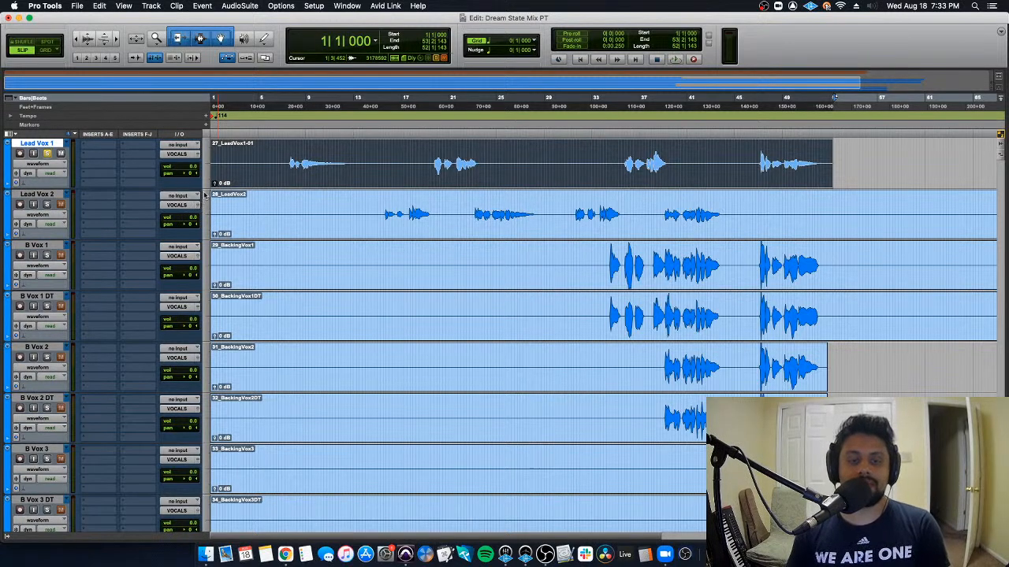
{"action": "left_click_drag", "start_coordinate": [215, 184], "coordinate": [216, 187]}
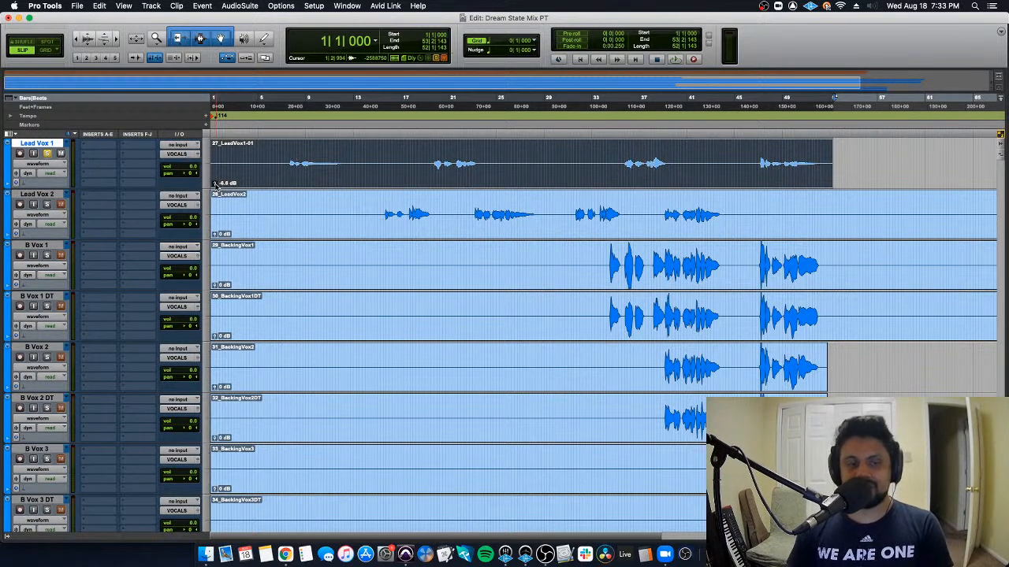
{"action": "left_click", "coordinate": [215, 184], "text": "alt"}
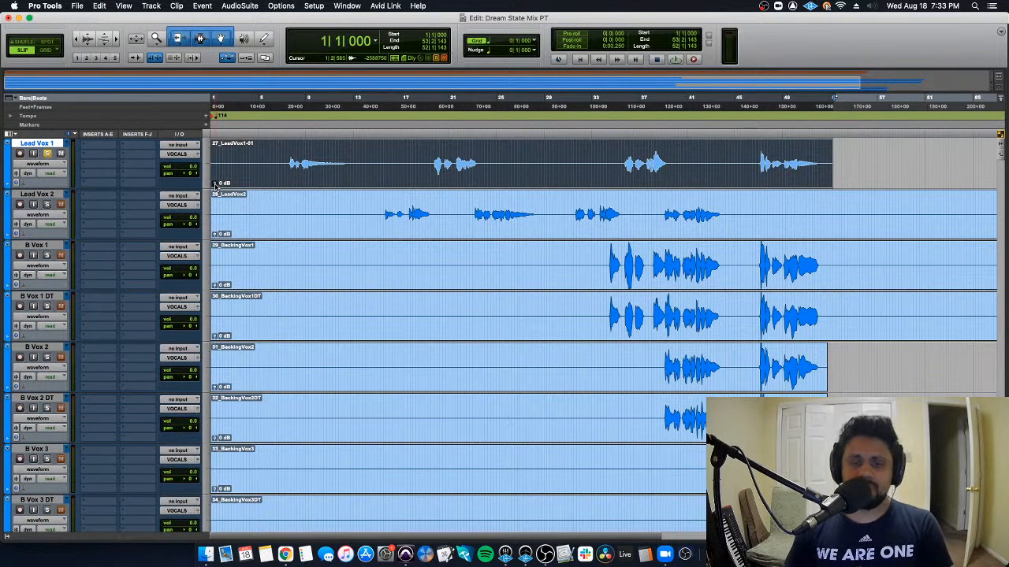
Try a clip gain of +1.7 dB on Lead Vox 1, and place the playback cursor at bar 7.
{"action": "left_click_drag", "start_coordinate": [215, 184], "coordinate": [215, 183]}
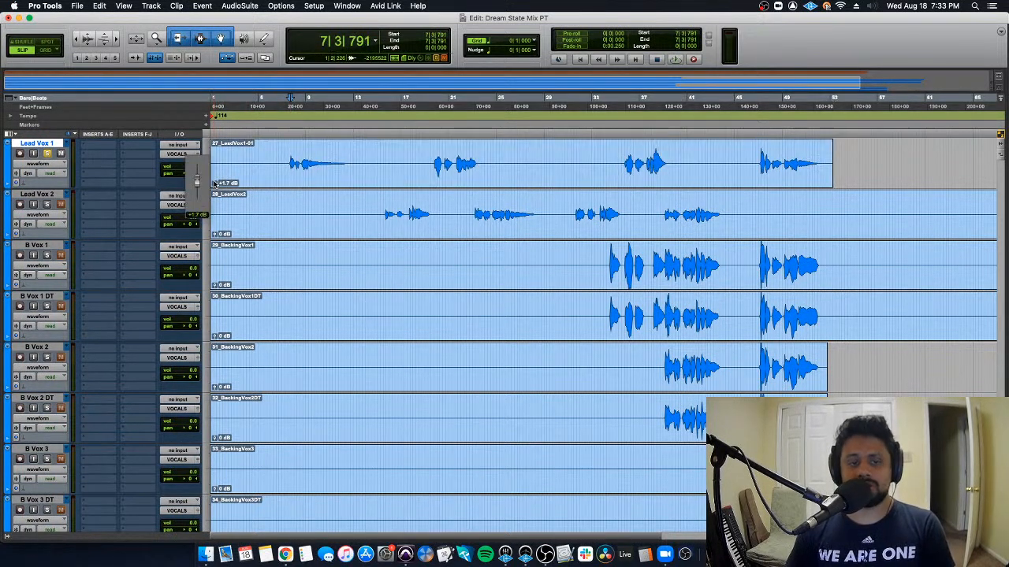
{"action": "scroll", "coordinate": [284, 158], "scroll_direction": "right", "scroll_amount": 2}
{"action": "scroll", "coordinate": [283, 157], "scroll_direction": "left", "scroll_amount": 2}
{"action": "left_click", "coordinate": [281, 156]}
{"action": "key", "text": "space"}
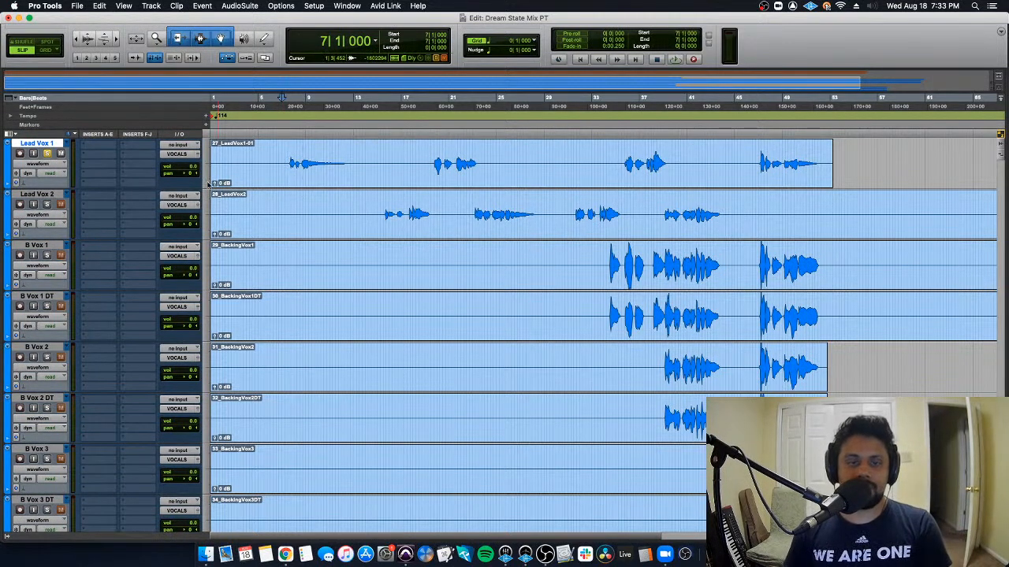
Set the Lead Vox 1 clip's gain to +3.0 dB and play its first phrase, checking the level in the Mix window.
{"action": "left_click_drag", "start_coordinate": [213, 182], "coordinate": [214, 158]}
{"action": "key", "text": "space"}
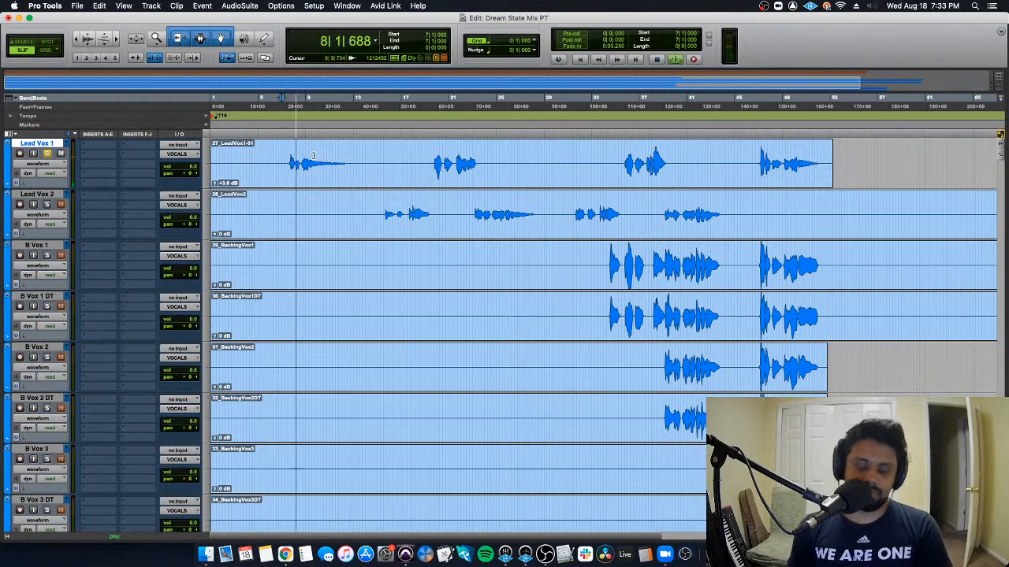
{"action": "key", "text": "super+equal"}
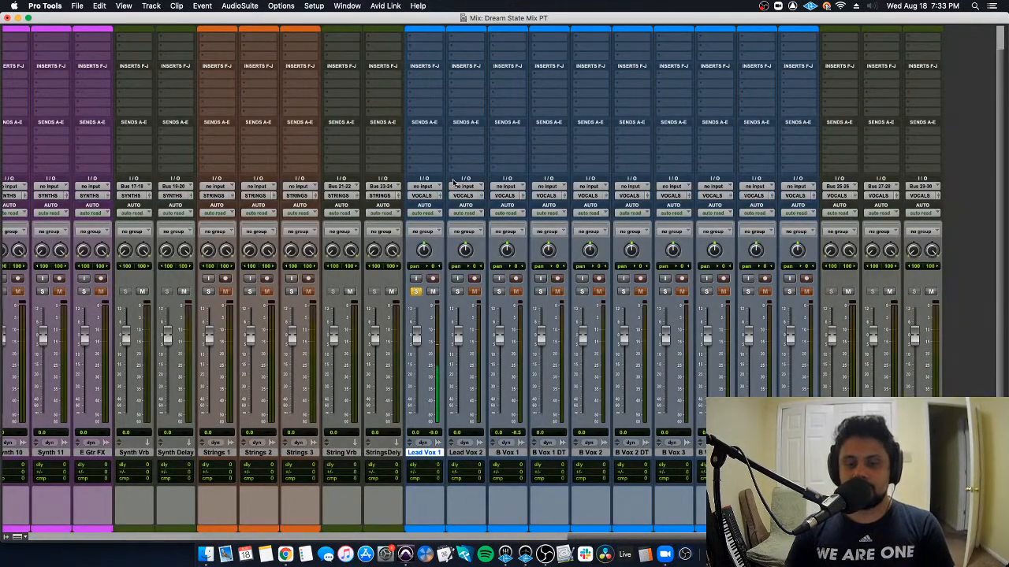
{"action": "key", "text": "super+equal"}
{"action": "key", "text": "space"}
Audition Lead Vox 1 from just before its third vocal phrase, and stop playback.
{"action": "left_click", "coordinate": [627, 157]}
{"action": "left_click", "coordinate": [623, 150]}
{"action": "key", "text": "space"}
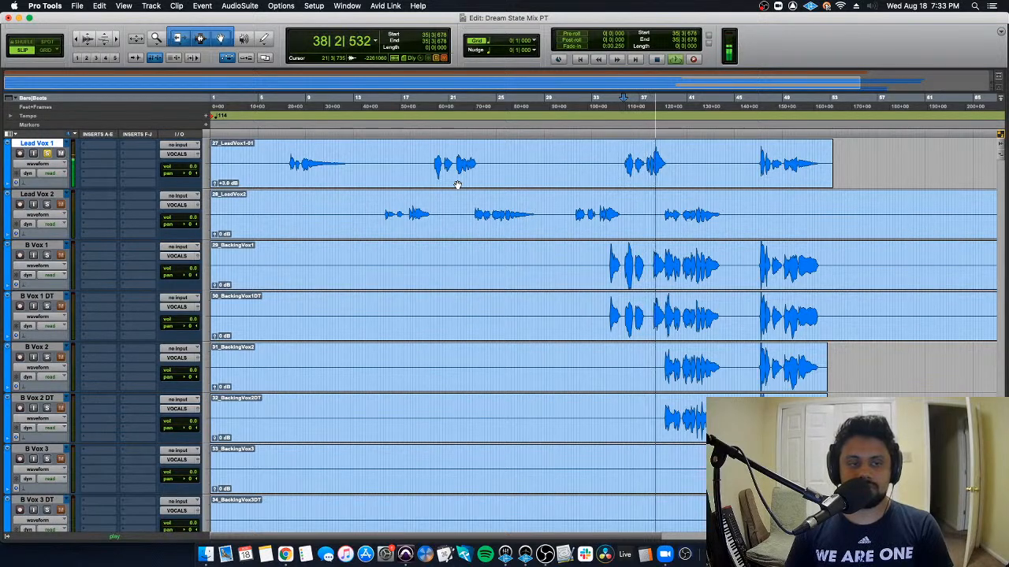
{"action": "key", "text": "space"}
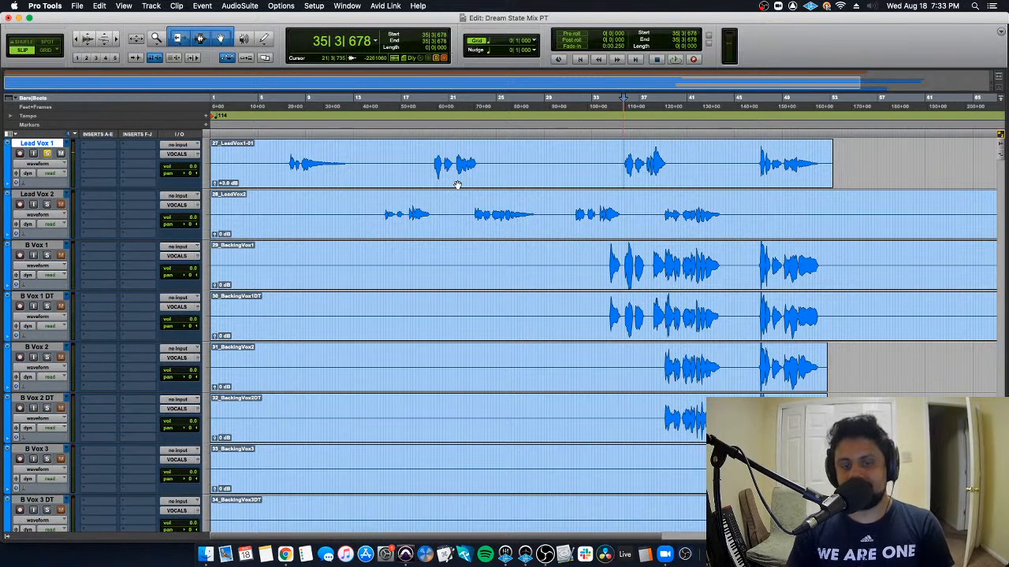
Move the playback cursor back before Lead Vox 1's first phrase, and raise the track's fader to +3.0 dB in the Mix window.
{"action": "left_click", "coordinate": [296, 153]}
{"action": "left_click", "coordinate": [288, 151]}
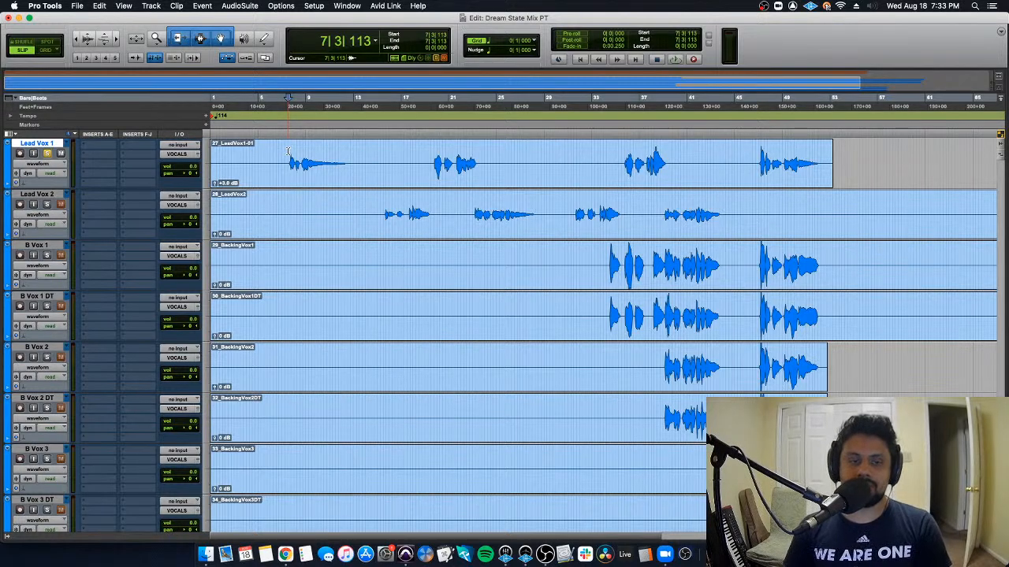
{"action": "key", "text": "super+equal"}
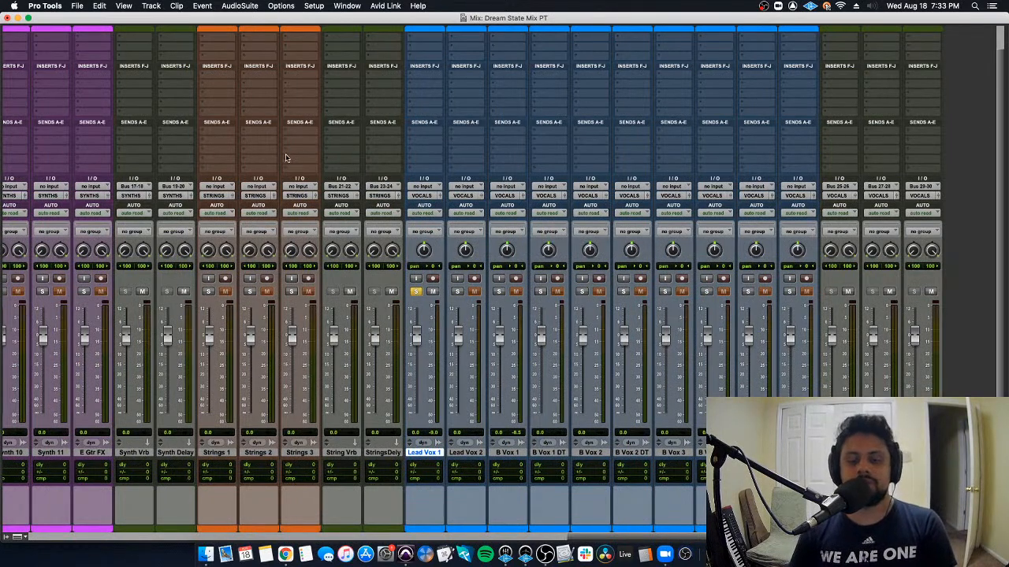
{"action": "left_click_drag", "start_coordinate": [417, 341], "coordinate": [418, 332]}
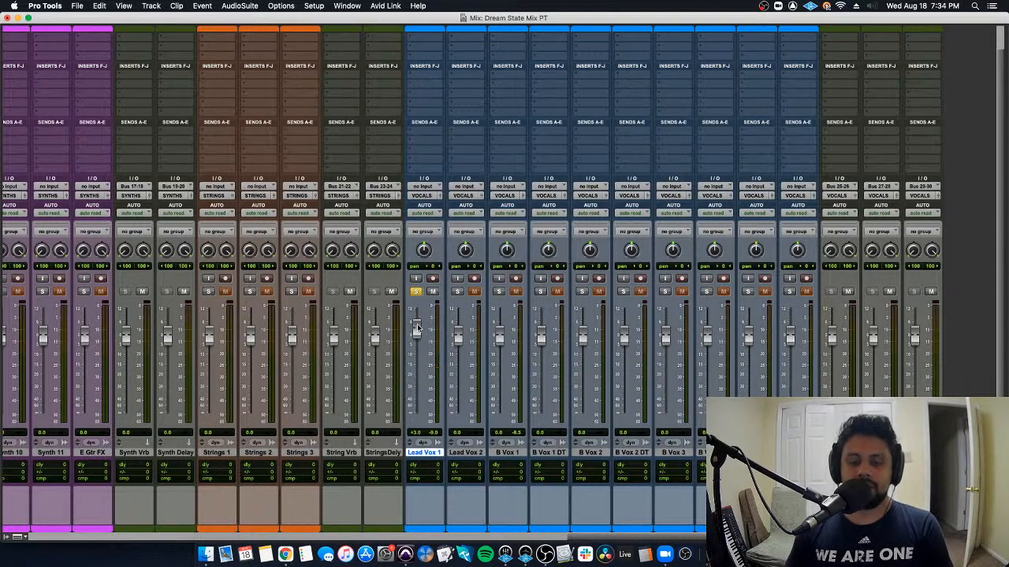
Insert the mono FabFilter Pro-Q 3 in the second insert slot of Lead Vox 1.
{"action": "scroll", "coordinate": [426, 113], "scroll_direction": "up", "scroll_amount": 2}
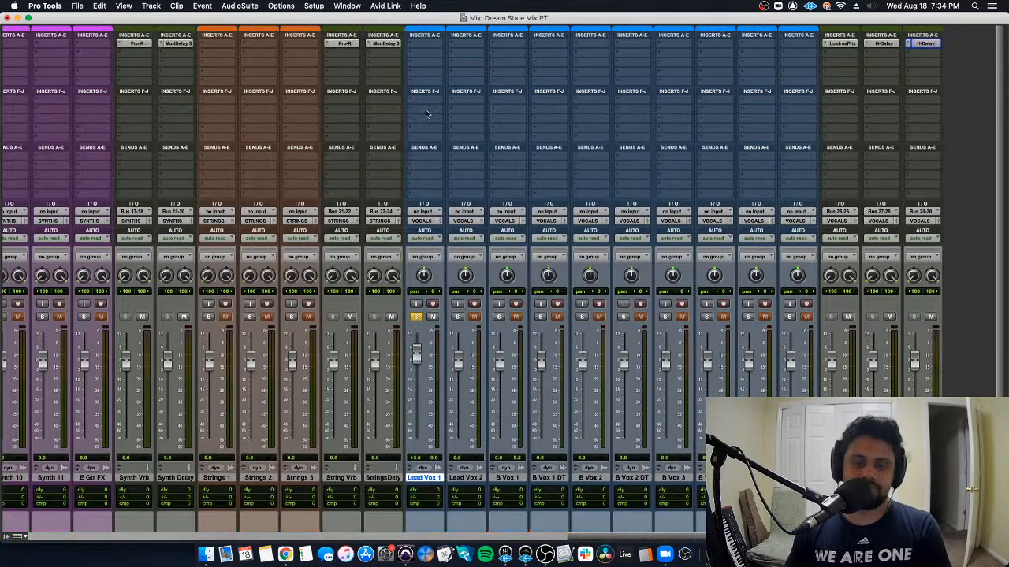
{"action": "left_click", "coordinate": [429, 60]}
{"action": "mouse_move", "coordinate": [457, 53]}
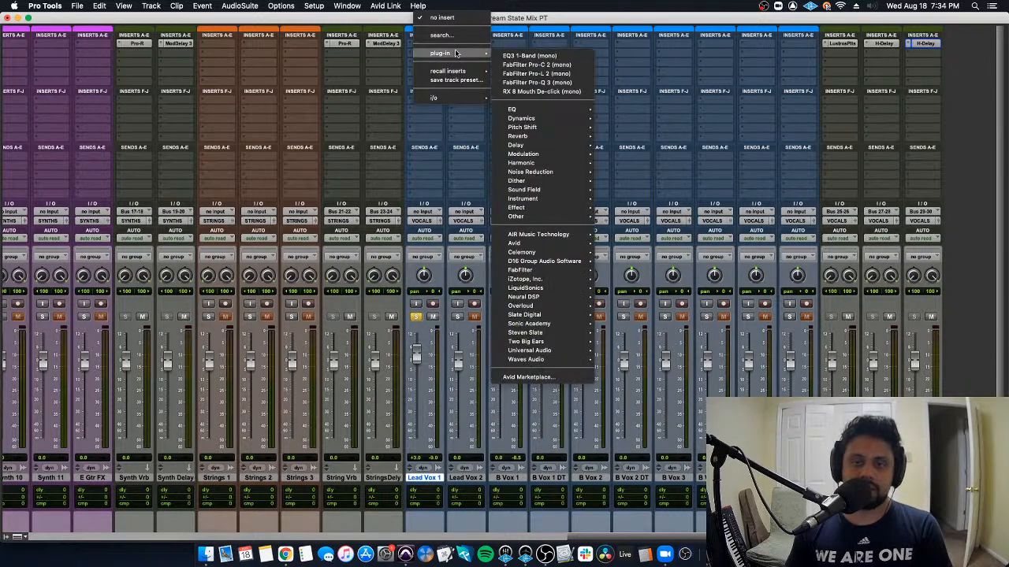
{"action": "left_click", "coordinate": [536, 83]}
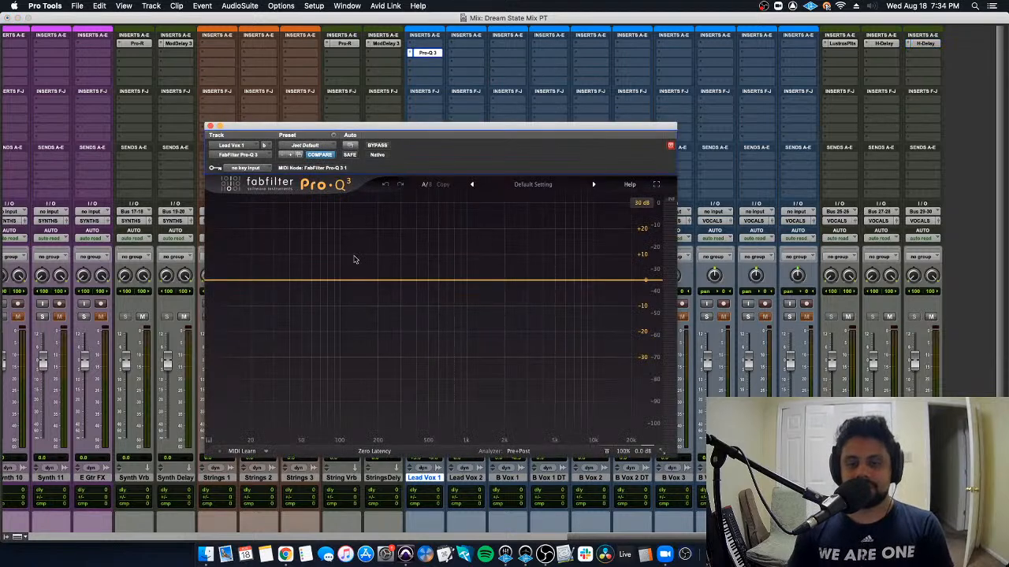
Play Lead Vox 1 in short passages and examine its frequency spectrum in Pro-Q 3, moving the plug-in window slightly.
{"action": "key", "text": "space"}
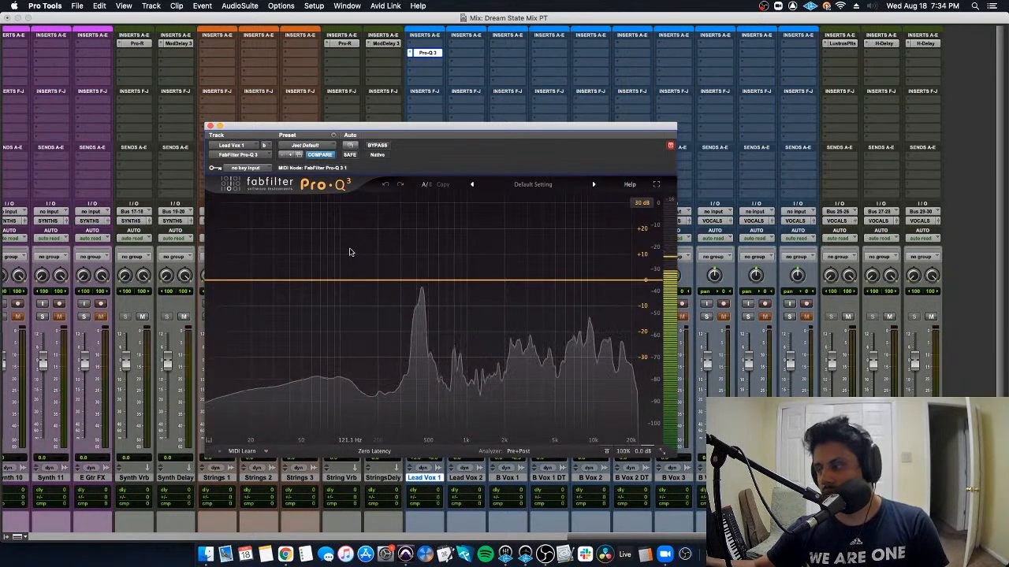
{"action": "key", "text": "space"}
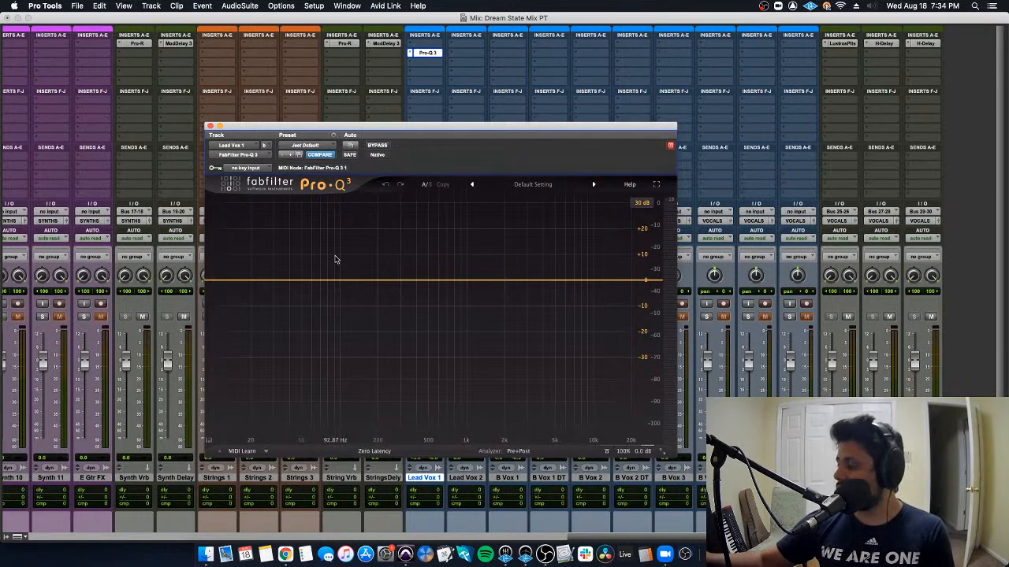
{"action": "key", "text": "space"}
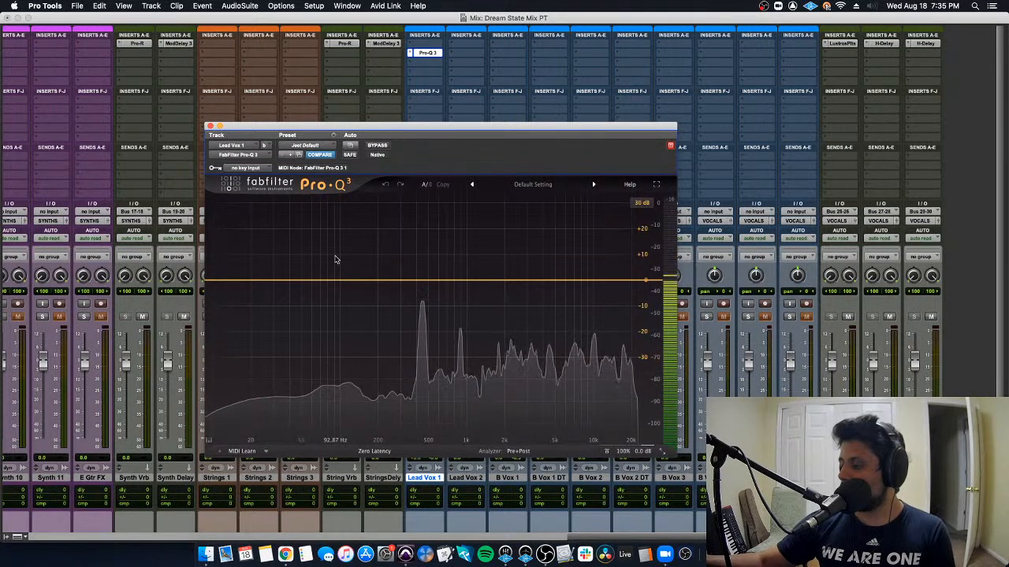
{"action": "key", "text": "space"}
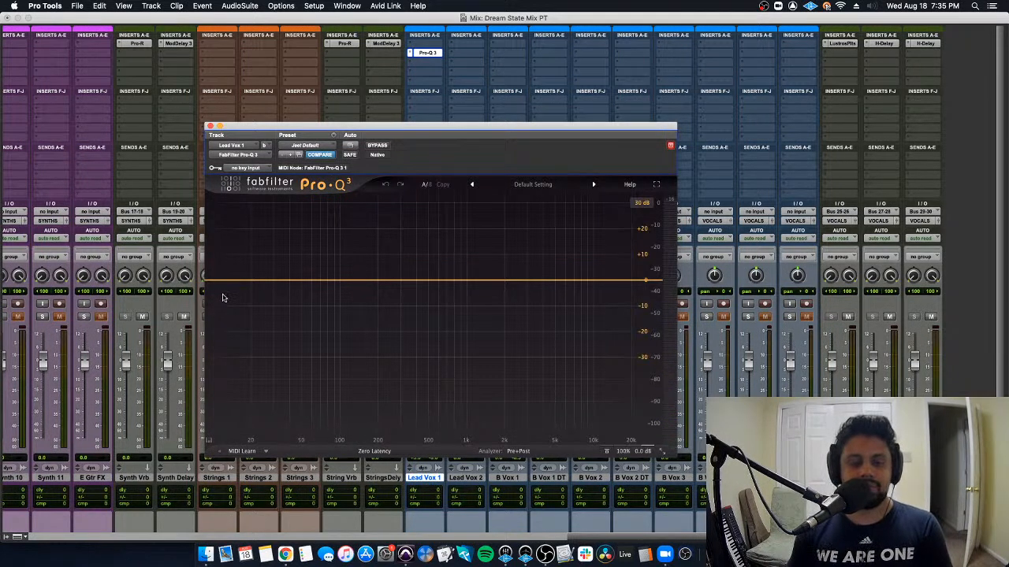
{"action": "left_click_drag", "start_coordinate": [344, 127], "coordinate": [354, 105]}
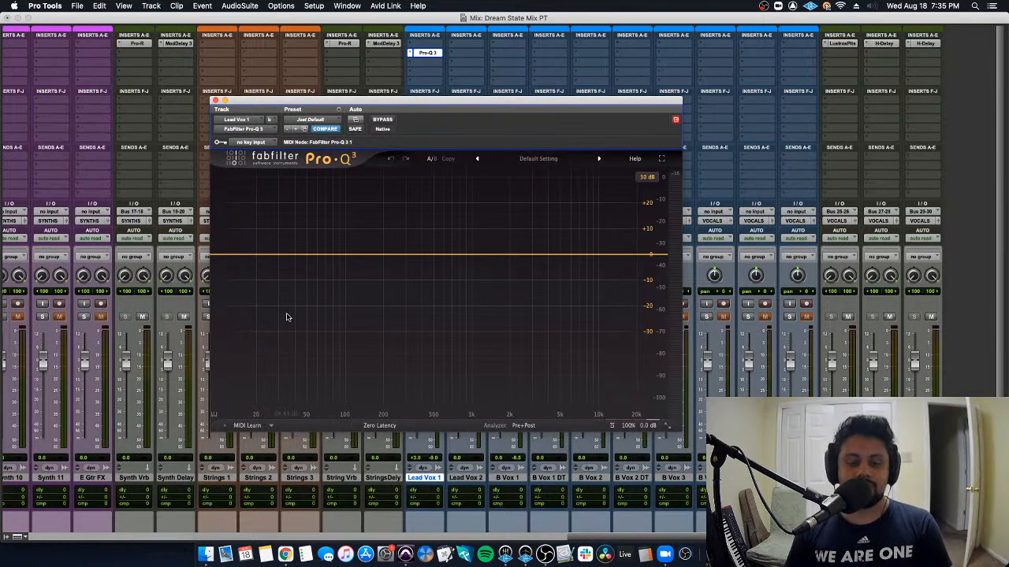
During playback, add a low-cut filter with a 48 dB/oct slope and raise its frequency to about 68 Hz.
{"action": "key", "text": "space"}
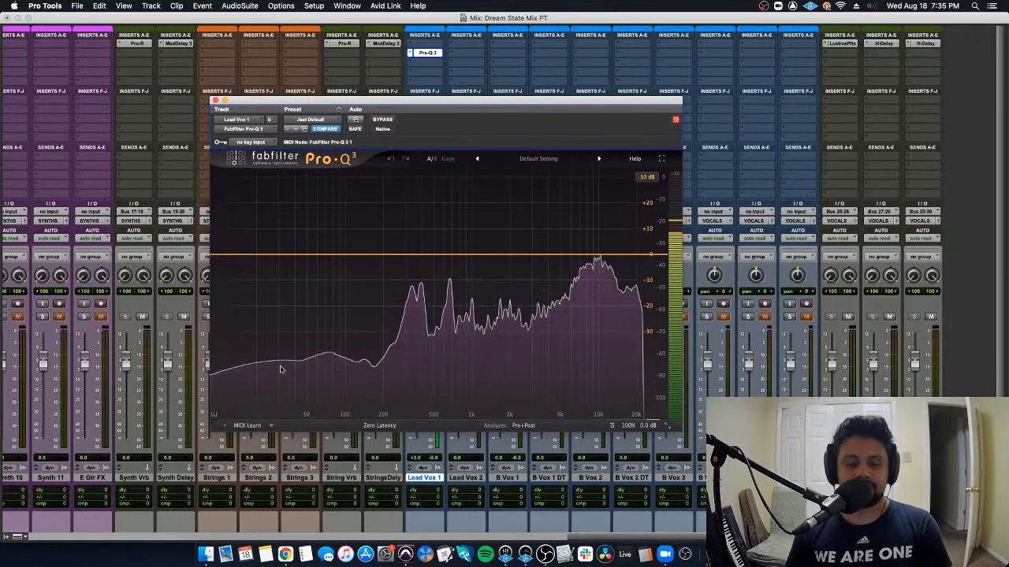
{"action": "left_click", "coordinate": [225, 268]}
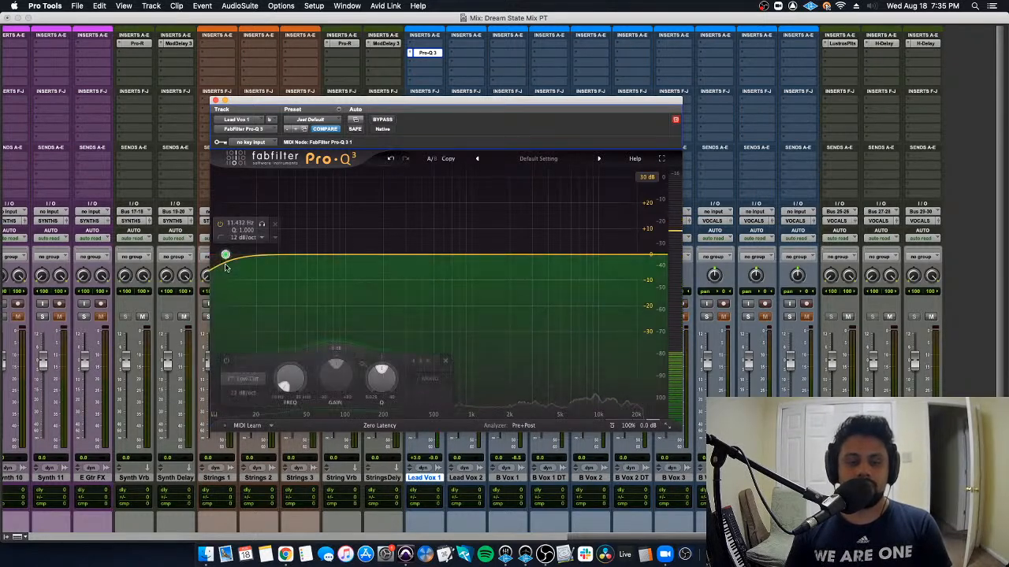
{"action": "left_click", "coordinate": [245, 238]}
{"action": "left_click", "coordinate": [254, 308]}
{"action": "left_click_drag", "start_coordinate": [226, 255], "coordinate": [324, 275]}
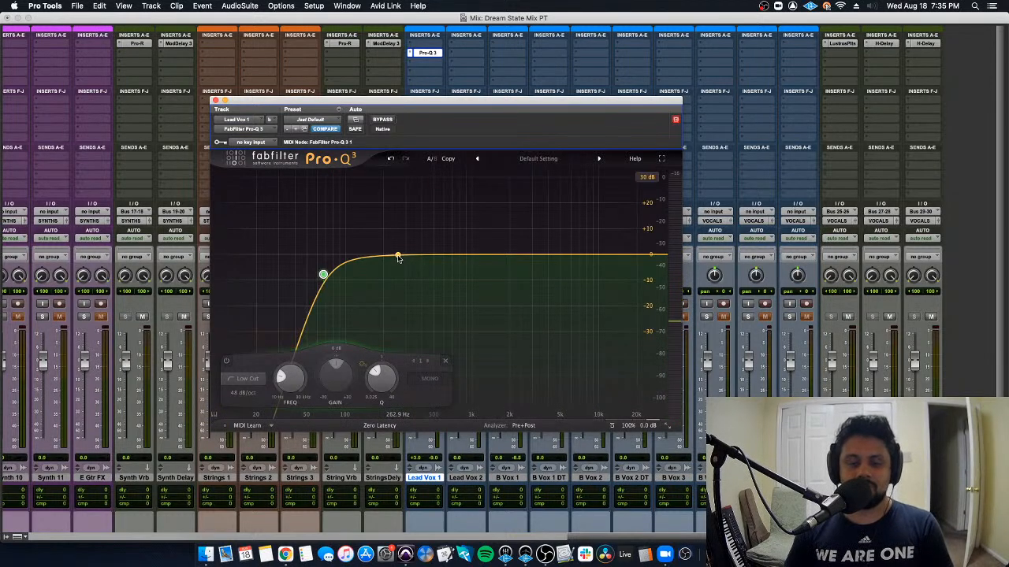
Add a bell band, narrow its Q to about 4, and sweep it to about 668 Hz at +15.25 dB while listening.
{"action": "left_click_drag", "start_coordinate": [519, 256], "coordinate": [519, 238]}
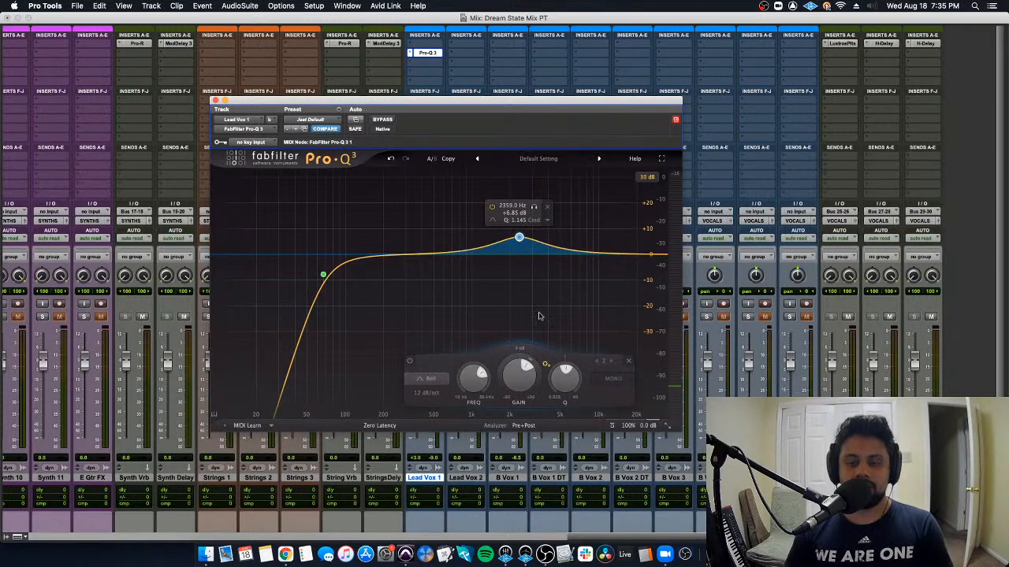
{"action": "left_click_drag", "start_coordinate": [558, 379], "coordinate": [557, 344]}
{"action": "left_click_drag", "start_coordinate": [562, 379], "coordinate": [548, 331]}
{"action": "left_click_drag", "start_coordinate": [516, 235], "coordinate": [535, 227]}
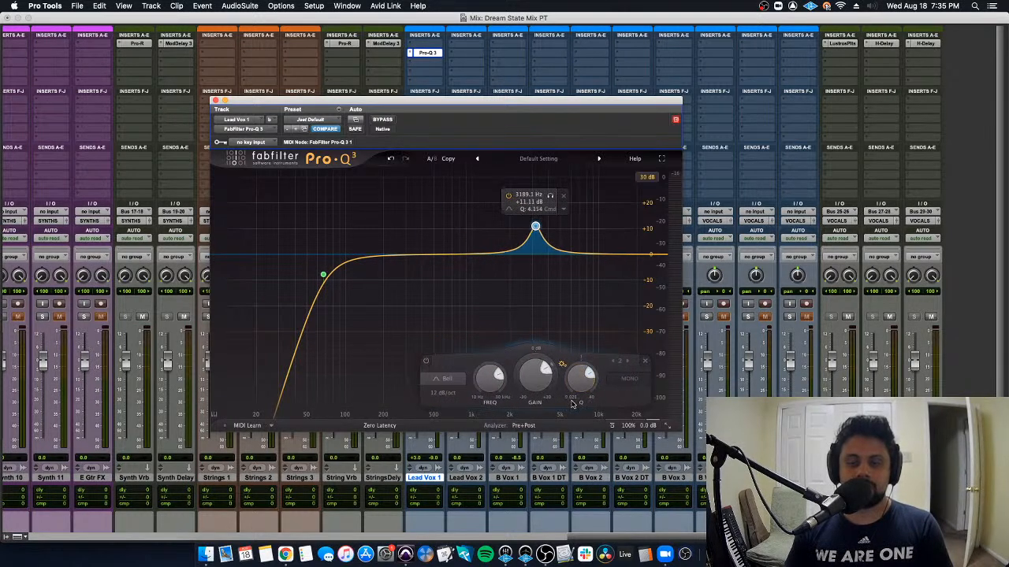
{"action": "left_click_drag", "start_coordinate": [535, 227], "coordinate": [450, 217]}
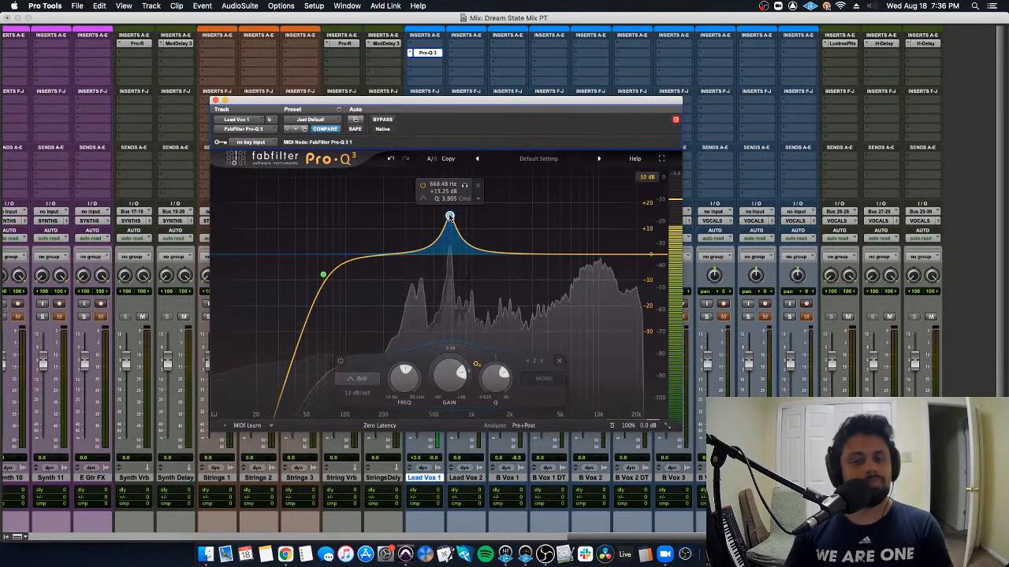
{"action": "key", "text": "space"}
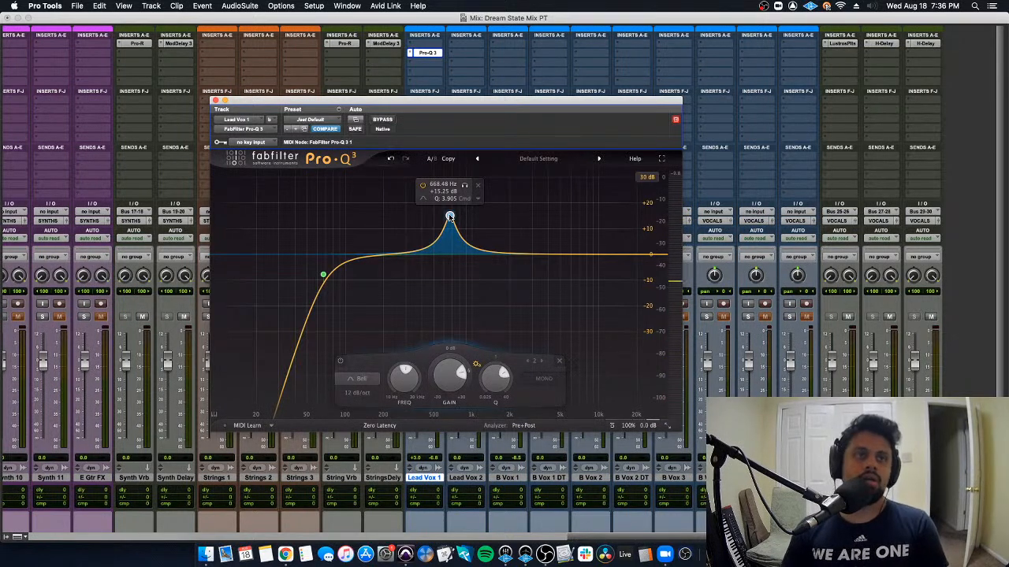
Turn the bell band into a cut of about 3.1 dB, audition it, and shift it to about 627 Hz.
{"action": "left_click_drag", "start_coordinate": [449, 370], "coordinate": [444, 400]}
{"action": "key", "text": "space"}
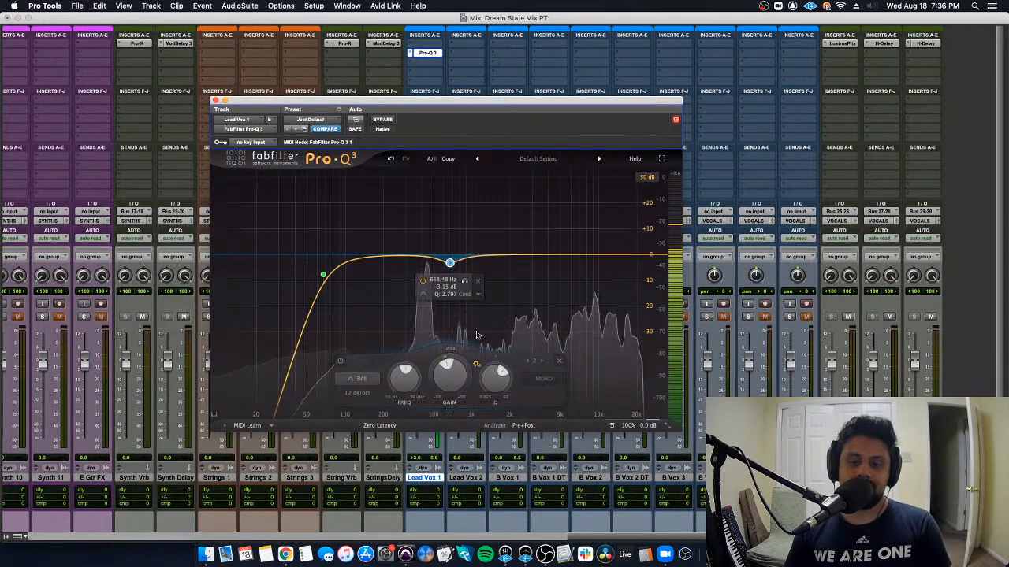
{"action": "key", "text": "space"}
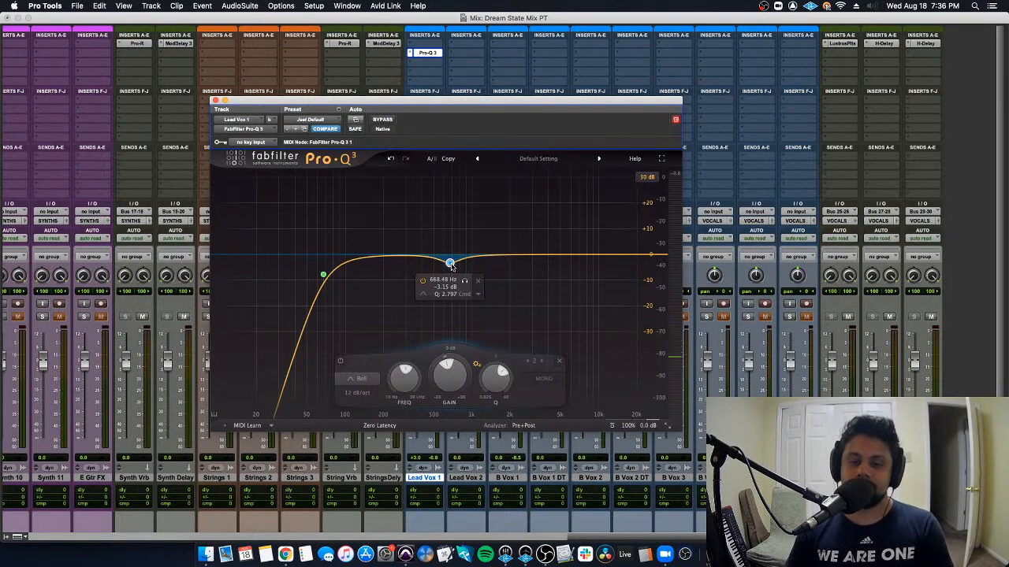
{"action": "key", "text": "space"}
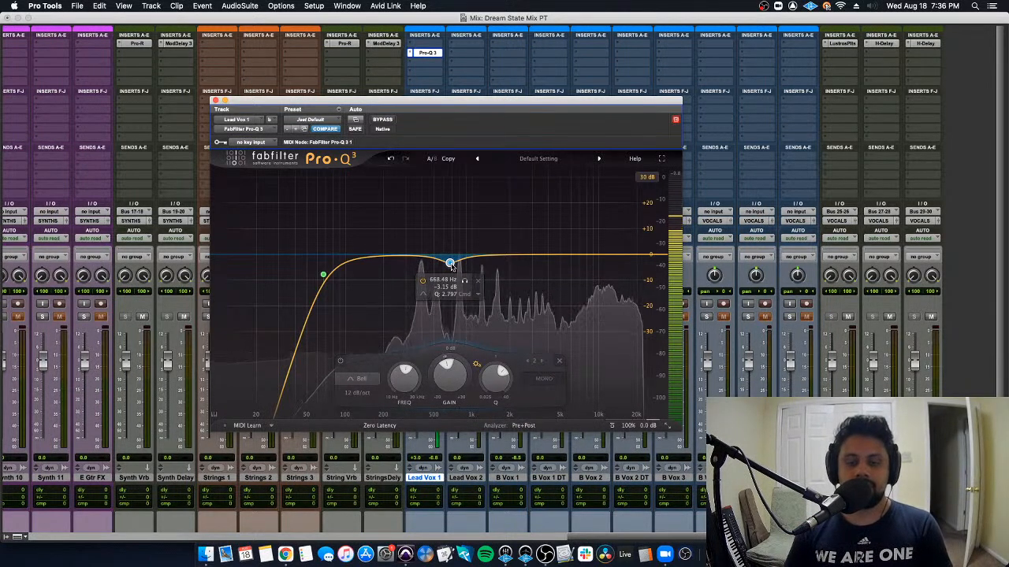
{"action": "mouse_move", "coordinate": [450, 265]}
{"action": "left_mouse_down"}
{"action": "mouse_move", "coordinate": [443, 238]}
{"action": "mouse_move", "coordinate": [447, 265]}
{"action": "left_mouse_up"}
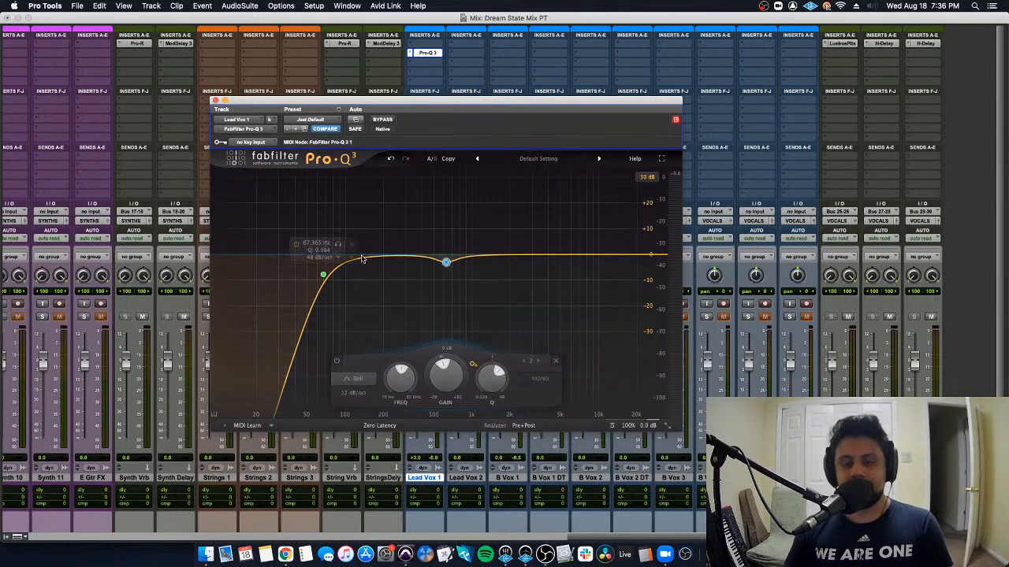
Try bell boosts at about 194 Hz and 255 Hz on the lead vocal, removing each band again.
{"action": "mouse_move", "coordinate": [379, 258]}
{"action": "left_mouse_down"}
{"action": "mouse_move", "coordinate": [371, 243]}
{"action": "mouse_move", "coordinate": [382, 245]}
{"action": "left_mouse_up"}
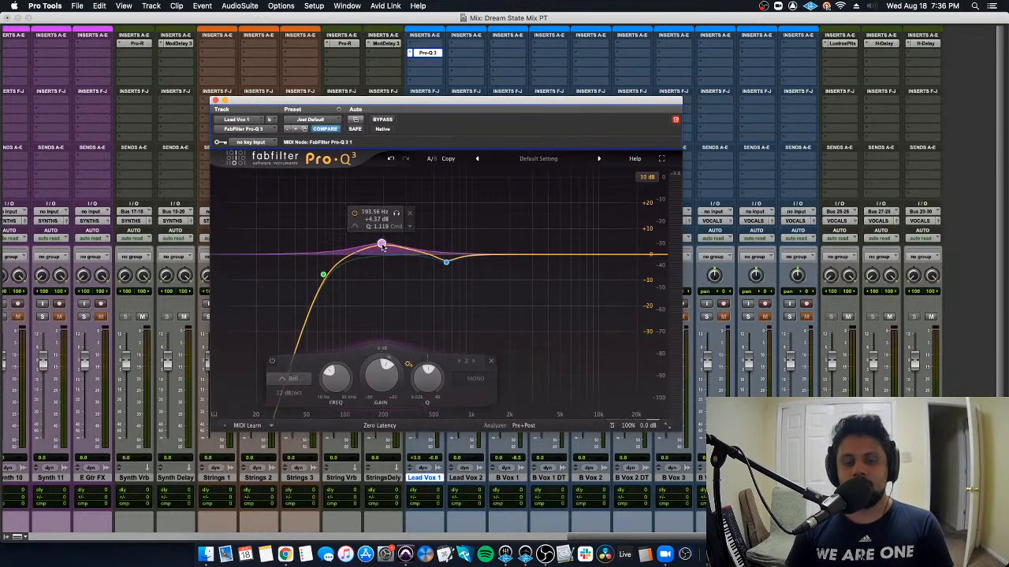
{"action": "left_click", "coordinate": [410, 214]}
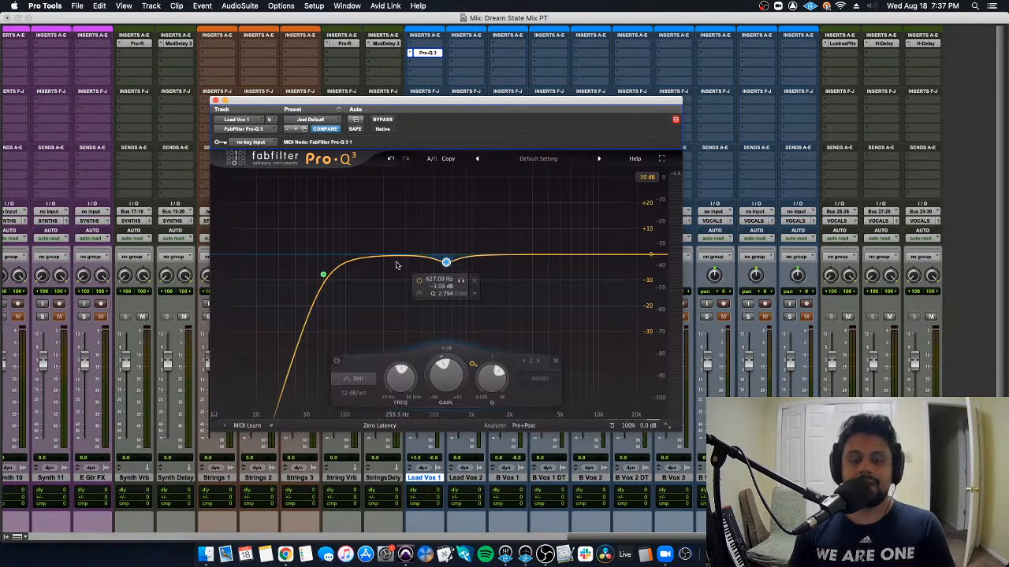
{"action": "left_click_drag", "start_coordinate": [394, 260], "coordinate": [397, 231]}
{"action": "scroll", "coordinate": [380, 240], "scroll_direction": "up", "scroll_amount": 3}
{"action": "scroll", "coordinate": [401, 220], "scroll_direction": "down", "scroll_amount": 2}
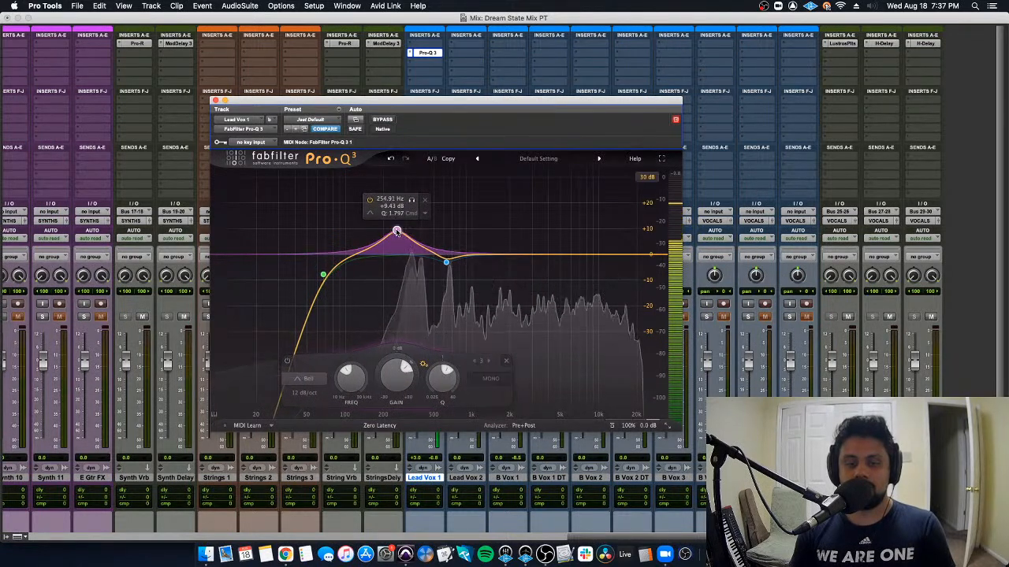
{"action": "left_click", "coordinate": [426, 202]}
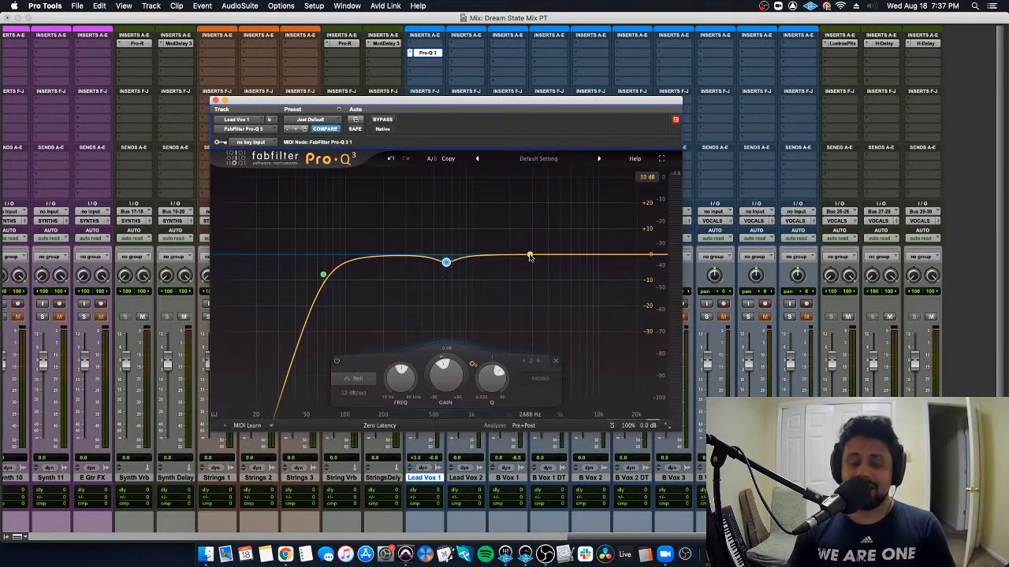
Add a gentle bell boost around 10.5 kHz, and set the low cut to about 70 Hz with a Q of 0.300.
{"action": "left_click_drag", "start_coordinate": [534, 256], "coordinate": [600, 247]}
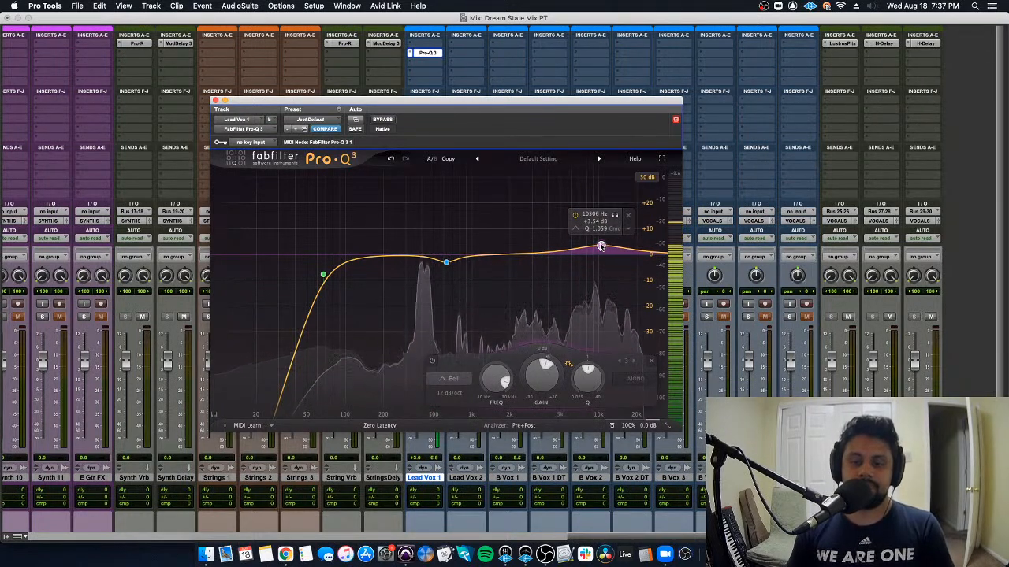
{"action": "left_click_drag", "start_coordinate": [600, 246], "coordinate": [600, 249]}
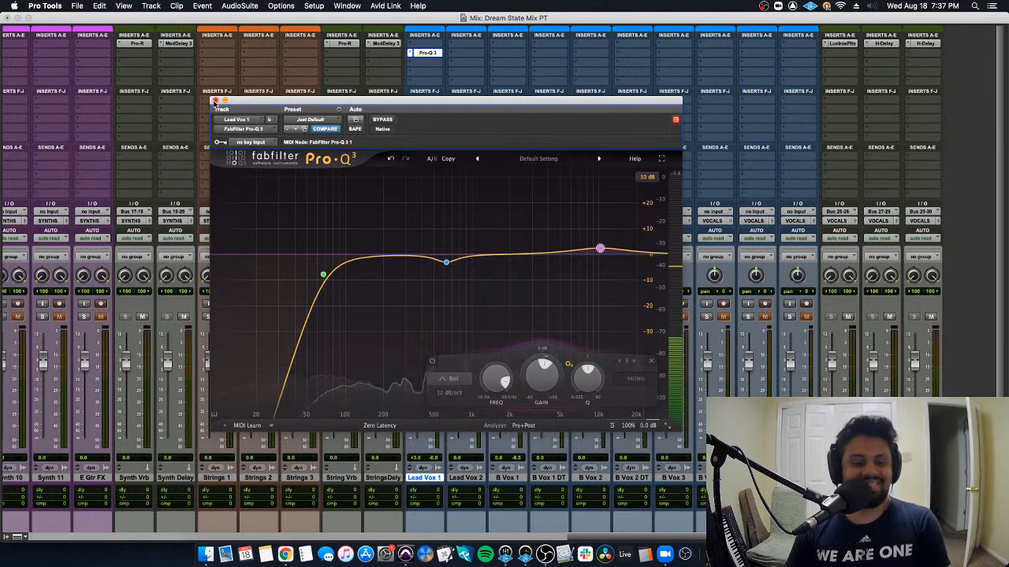
{"action": "left_click_drag", "start_coordinate": [324, 275], "coordinate": [325, 280]}
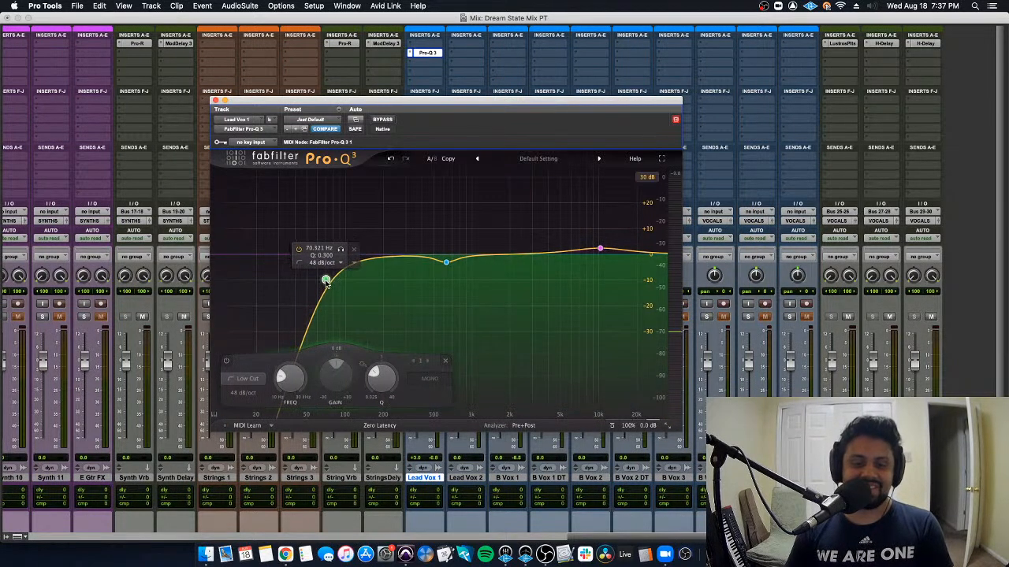
Close the Pro-Q 3 window, try Lead Vox 1's fader at -6.1 dB, and reset it to 0.0 dB.
{"action": "left_click", "coordinate": [212, 100]}
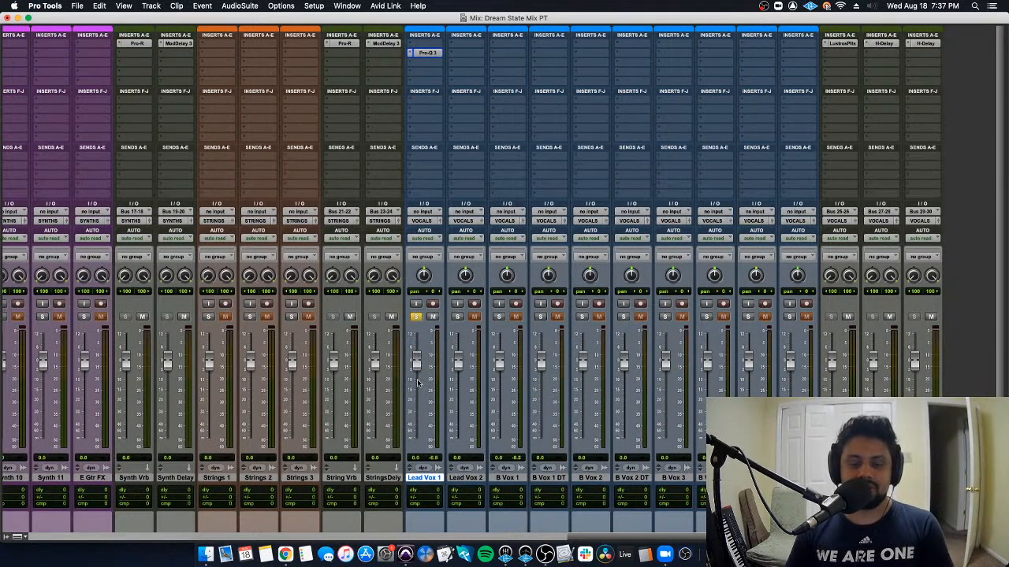
{"action": "left_click_drag", "start_coordinate": [419, 370], "coordinate": [421, 379]}
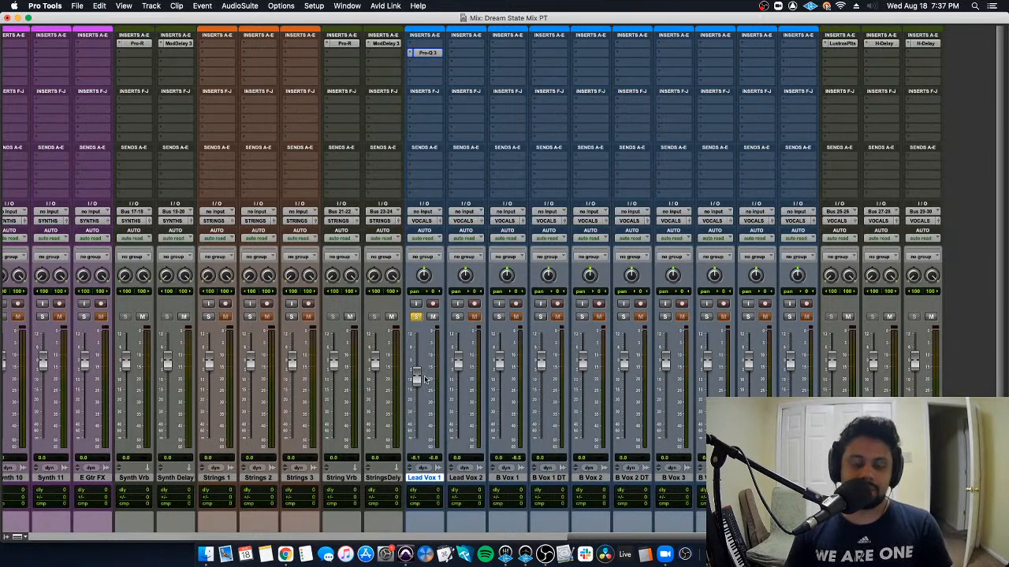
{"action": "left_click", "coordinate": [416, 377], "text": "alt"}
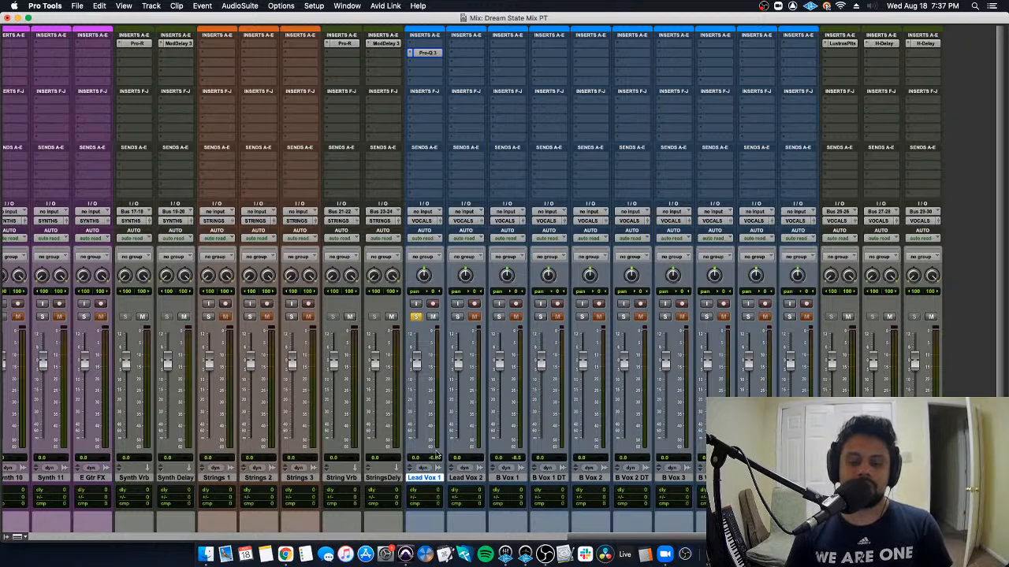
Insert the mono FabFilter Pro-C 2 compressor on Lead Vox 1, directly after Pro-Q 3.
{"action": "left_click", "coordinate": [427, 61]}
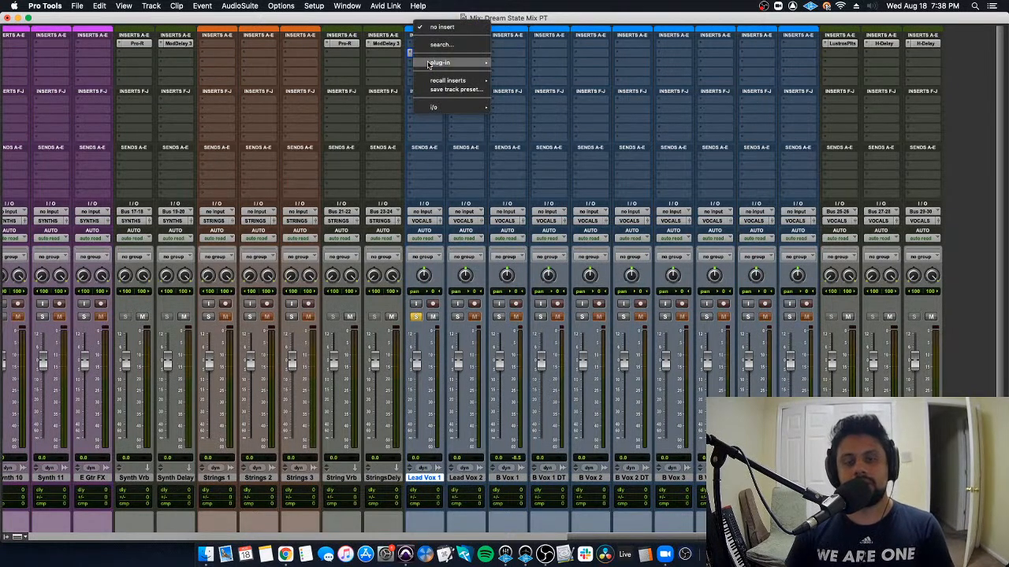
{"action": "mouse_move", "coordinate": [457, 67]}
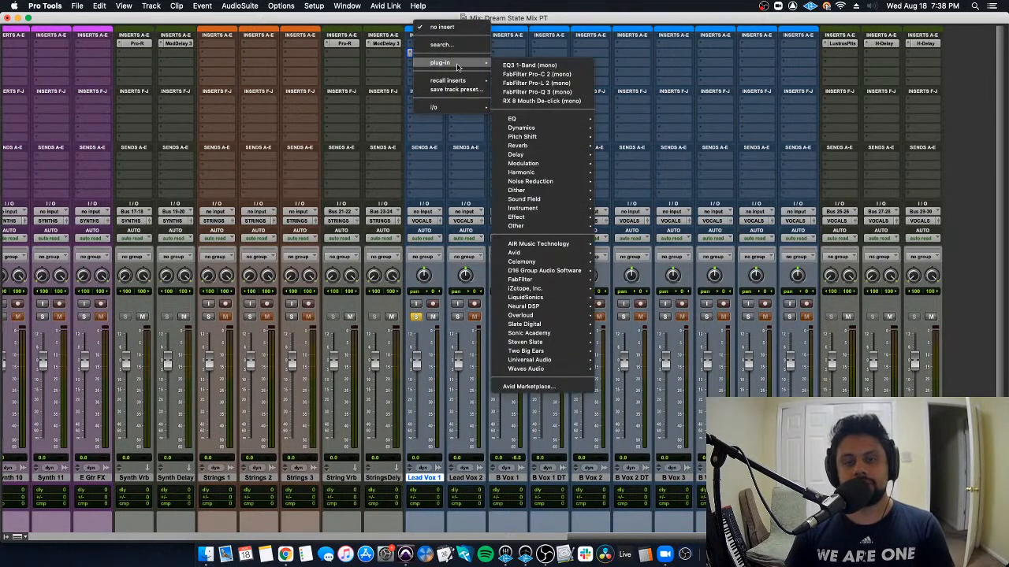
{"action": "left_click", "coordinate": [577, 74]}
{"action": "left_click_drag", "start_coordinate": [517, 97], "coordinate": [565, 76]}
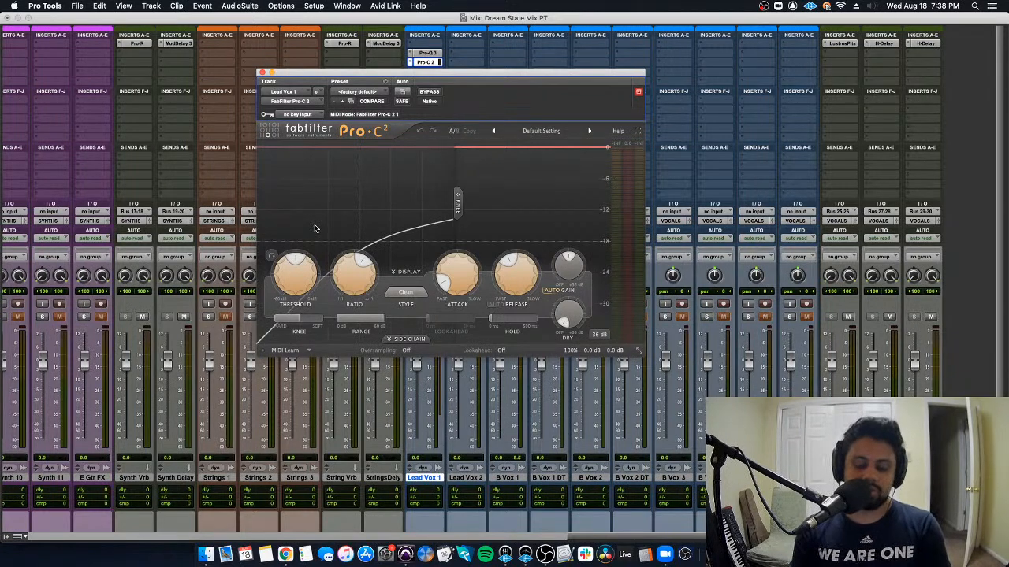
Switch to the Edit window, move the Pro-C 2 window clear of Lead Vox 1, and place the playback cursor at bar 34.
{"action": "key", "text": "super+equal"}
{"action": "left_click_drag", "start_coordinate": [284, 82], "coordinate": [88, 230]}
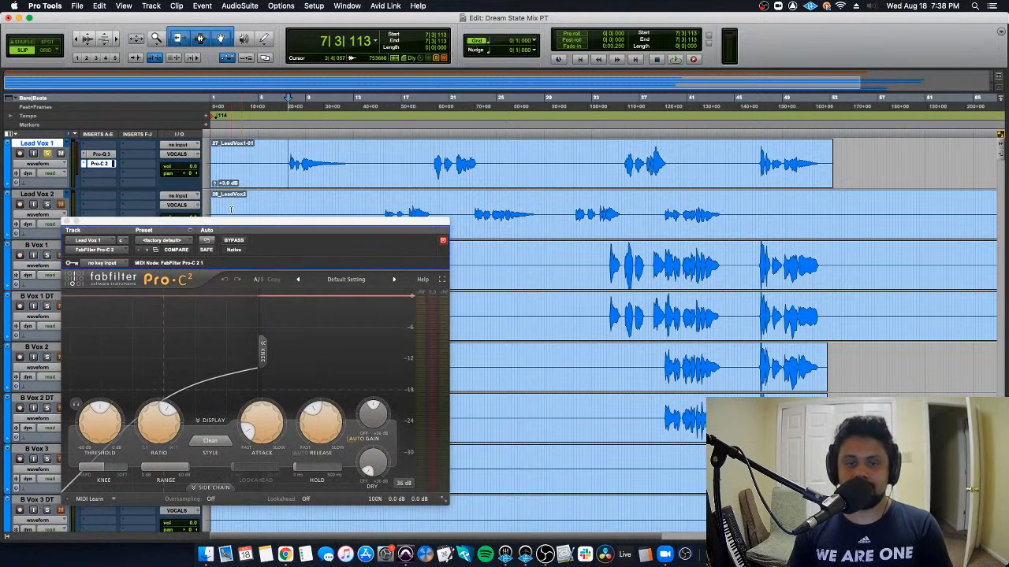
{"action": "left_click", "coordinate": [626, 152]}
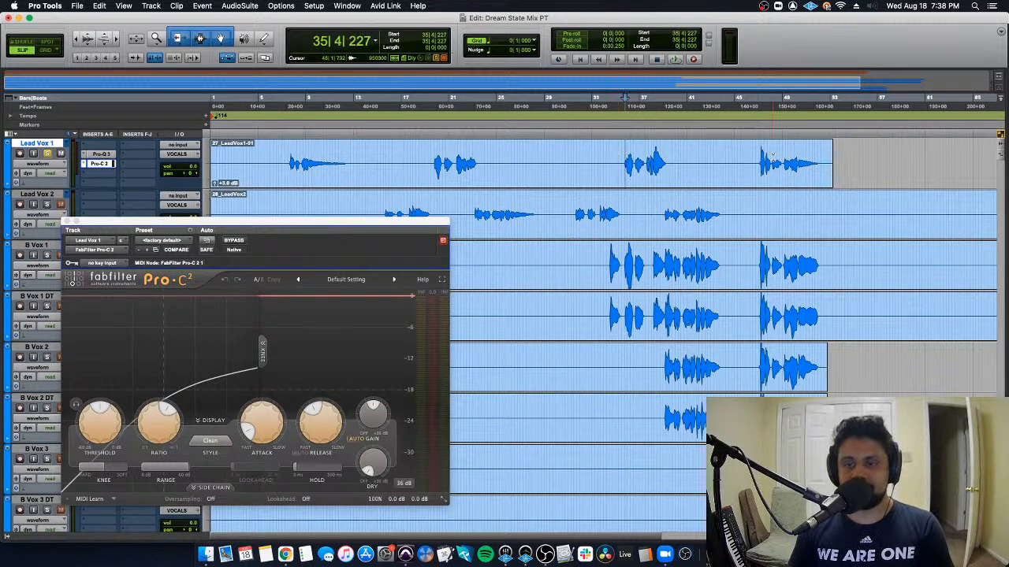
{"action": "left_click", "coordinate": [756, 151]}
{"action": "left_click", "coordinate": [605, 154]}
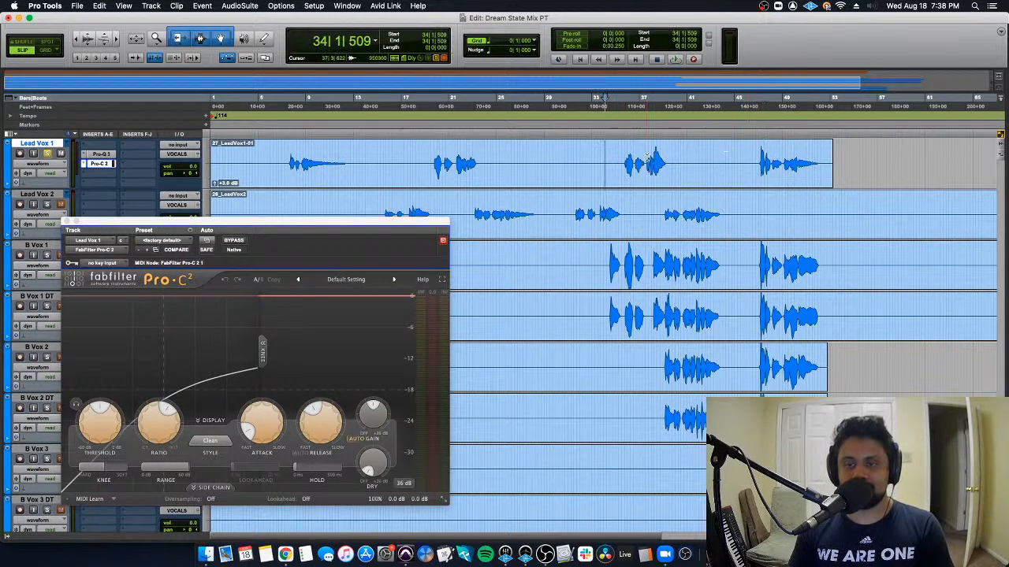
Place the playback cursor at bar 35 on Lead Vox 1, reposition the Pro-C 2 window, and raise the compression ratio to about 5.91:1.
{"action": "left_click", "coordinate": [616, 154]}
{"action": "left_click_drag", "start_coordinate": [313, 223], "coordinate": [315, 160]}
{"action": "mouse_move", "coordinate": [162, 369]}
{"action": "left_click_drag", "start_coordinate": [162, 368], "coordinate": [163, 353]}
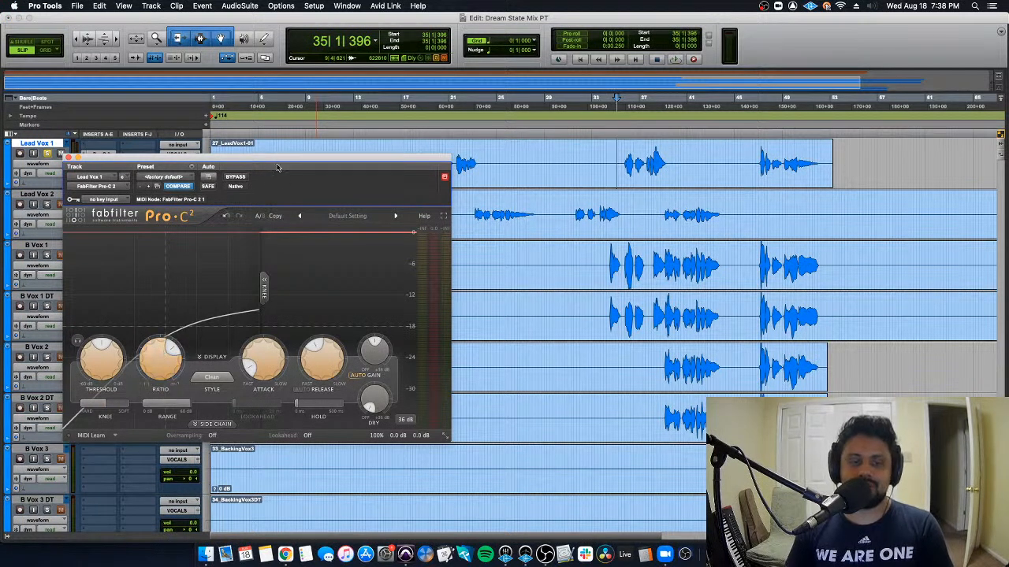
{"action": "left_click_drag", "start_coordinate": [277, 170], "coordinate": [320, 156]}
{"action": "left_click_drag", "start_coordinate": [199, 347], "coordinate": [196, 343]}
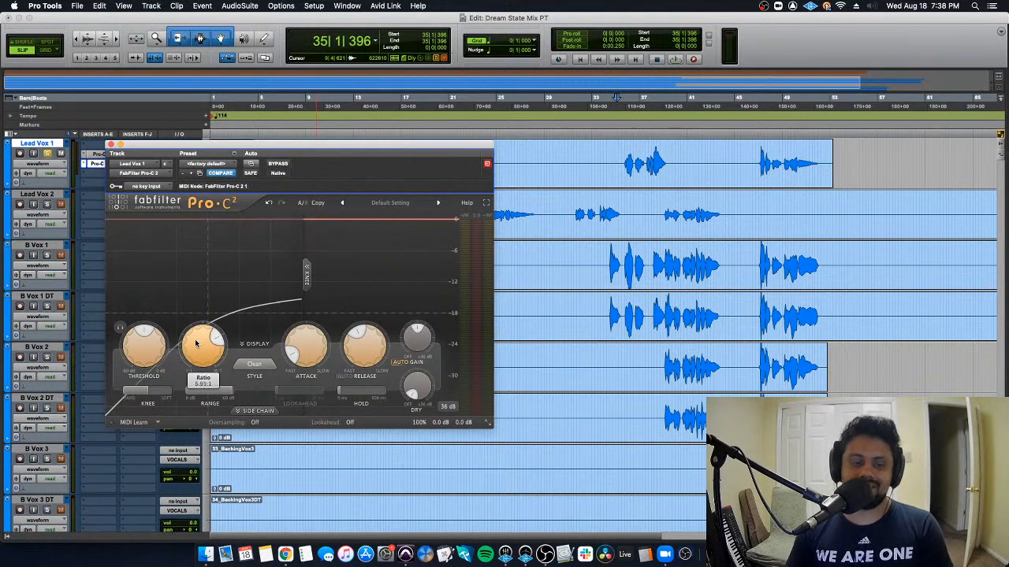
{"action": "mouse_move", "coordinate": [312, 340]}
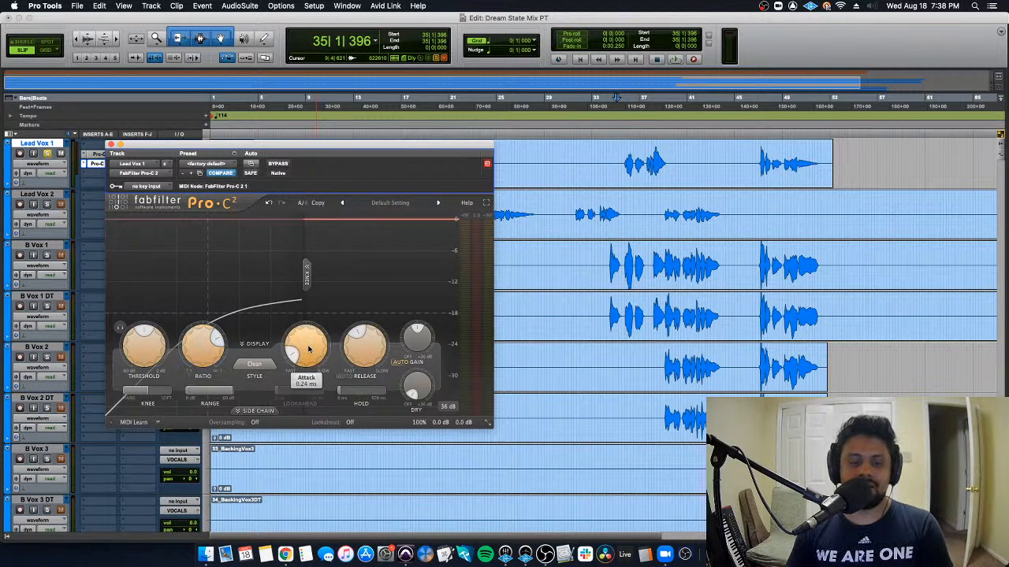
{"action": "mouse_move", "coordinate": [374, 358]}
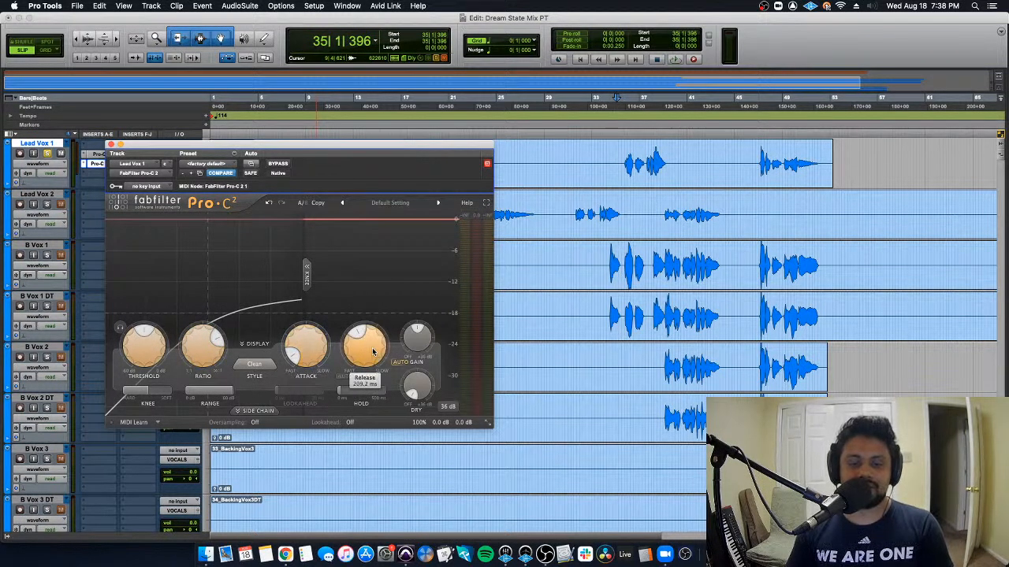
{"action": "mouse_move", "coordinate": [312, 148]}
{"action": "left_mouse_down"}
{"action": "mouse_move", "coordinate": [267, 149]}
{"action": "mouse_move", "coordinate": [314, 151]}
{"action": "left_mouse_up"}
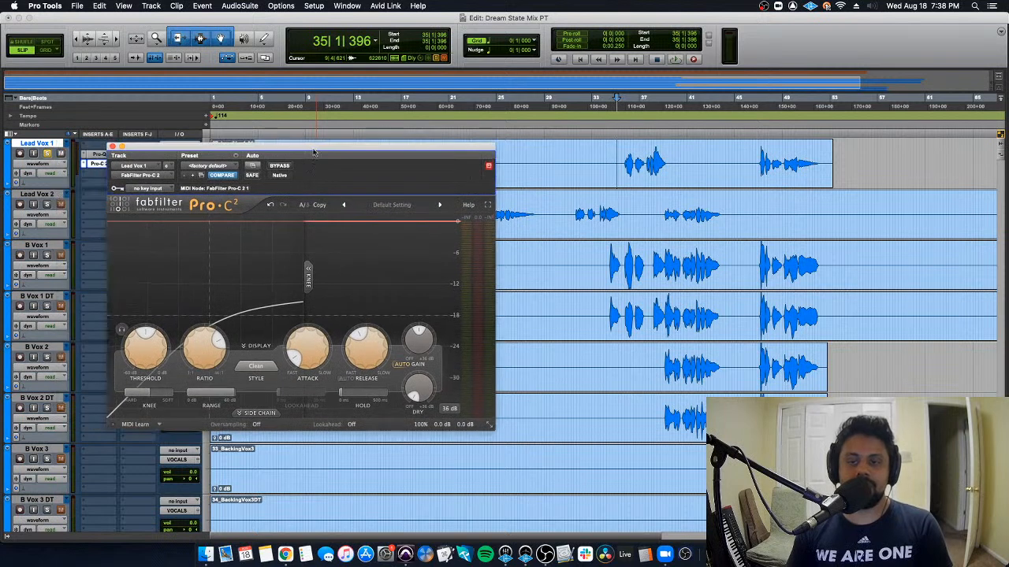
Play Lead Vox 1 from bar 35 while adjusting the Pro-C 2 threshold down to about -21.8 dB.
{"action": "scroll", "coordinate": [140, 354], "scroll_direction": "up", "scroll_amount": 5}
{"action": "key", "text": "space"}
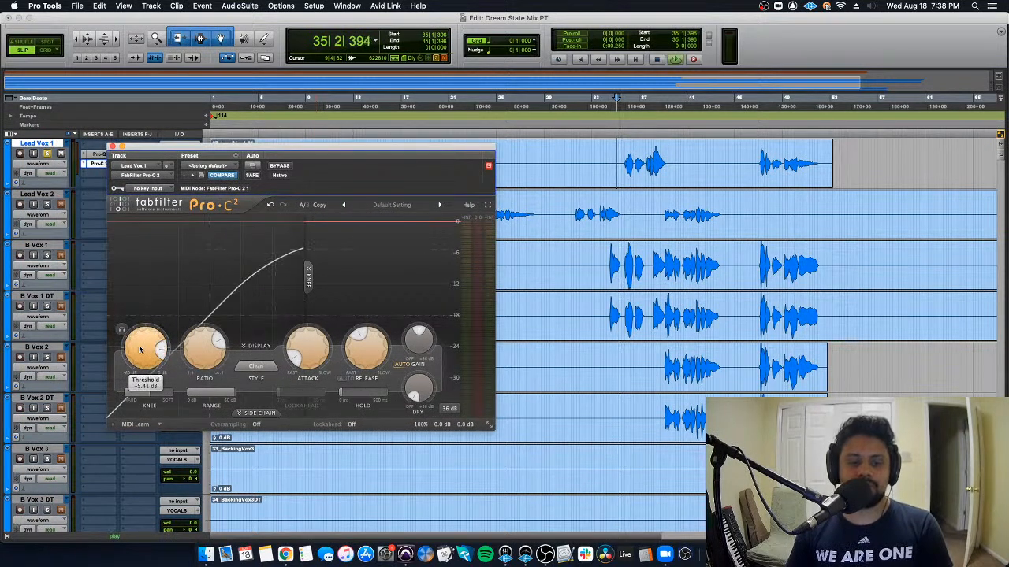
{"action": "scroll", "coordinate": [140, 354], "scroll_direction": "down", "scroll_amount": 5}
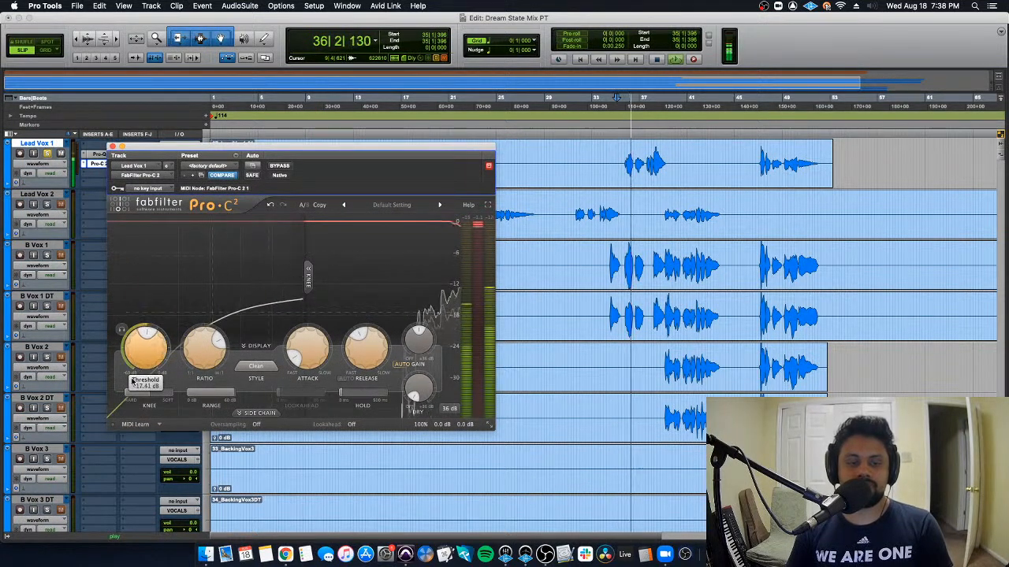
{"action": "scroll", "coordinate": [140, 354], "scroll_direction": "down", "scroll_amount": 3}
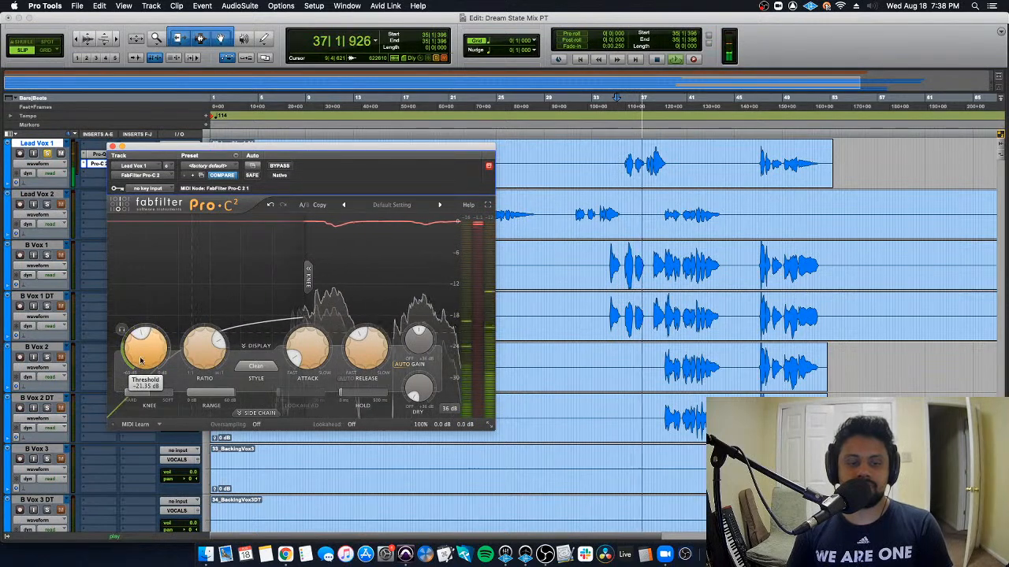
{"action": "scroll", "coordinate": [141, 360], "scroll_direction": "down", "scroll_amount": 1}
{"action": "left_click_drag", "start_coordinate": [142, 360], "coordinate": [145, 349]}
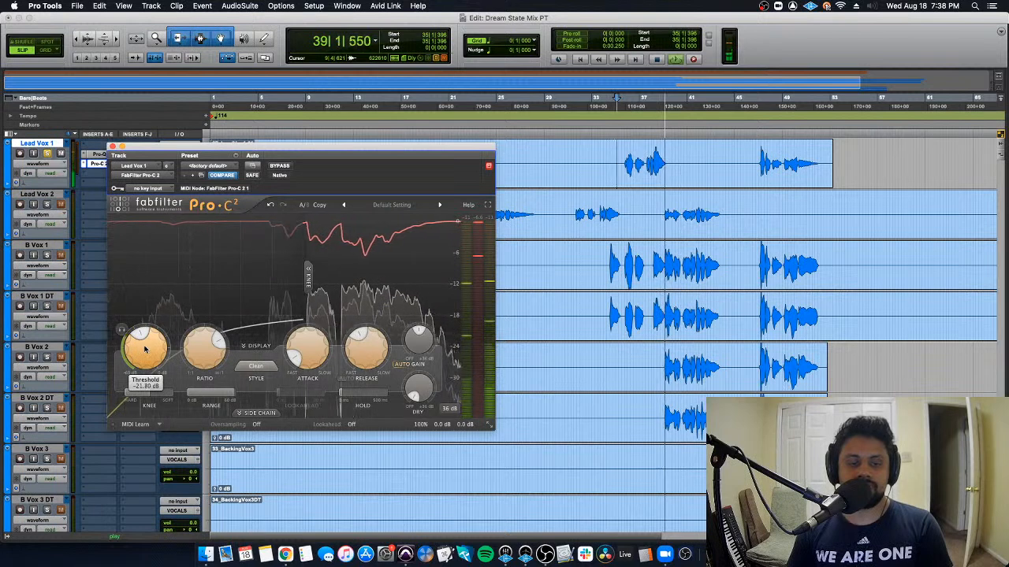
{"action": "key", "text": "space"}
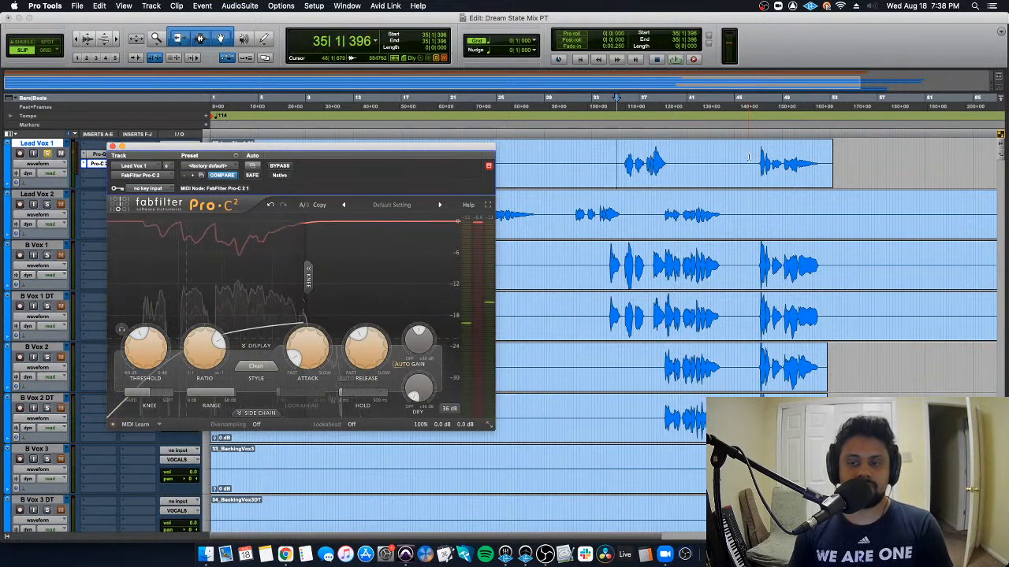
Play Lead Vox 1's last phrase from bar 46 and lower the Pro-C 2 threshold slightly further.
{"action": "left_click", "coordinate": [755, 158]}
{"action": "key", "text": "space"}
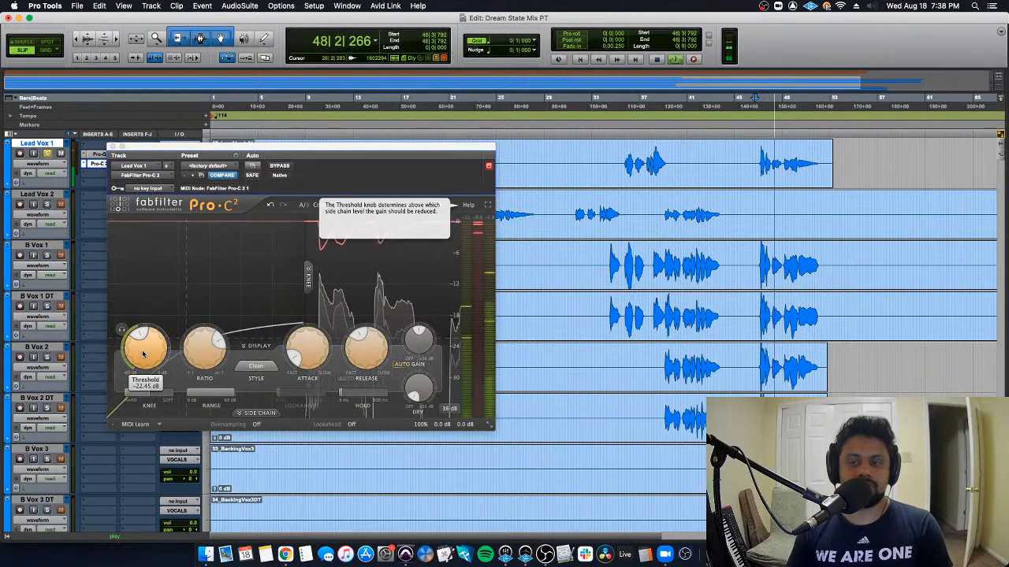
{"action": "left_click_drag", "start_coordinate": [143, 354], "coordinate": [141, 361]}
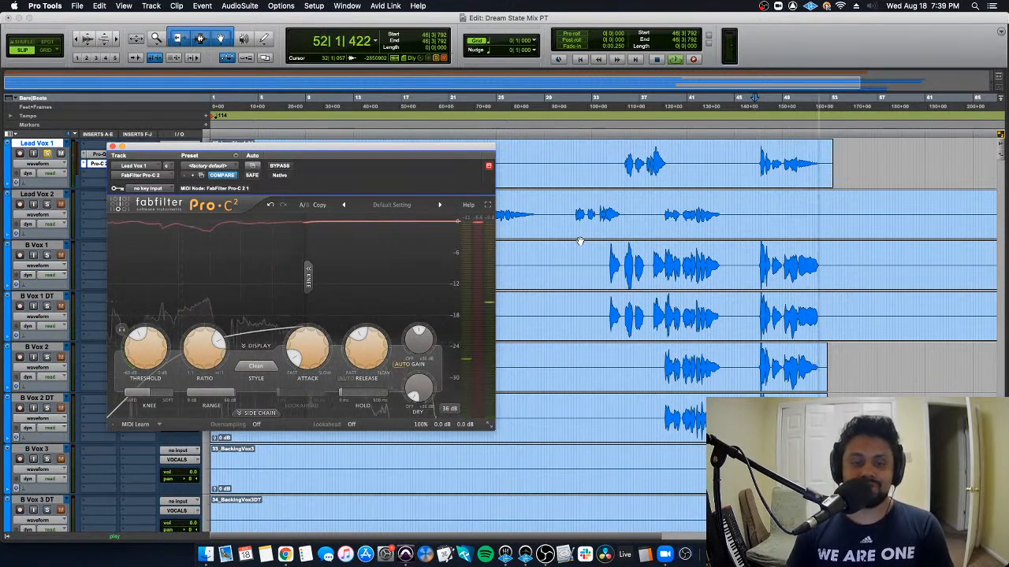
{"action": "key", "text": "space"}
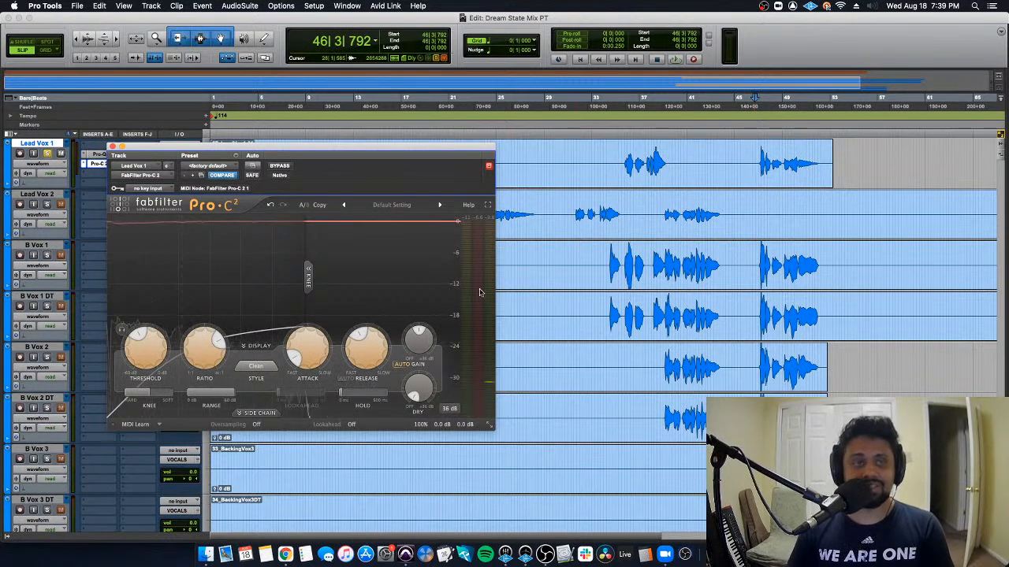
Launch Keyboard Maestro and close its editor window to return to the Pro Tools session.
{"action": "left_click", "coordinate": [446, 554]}
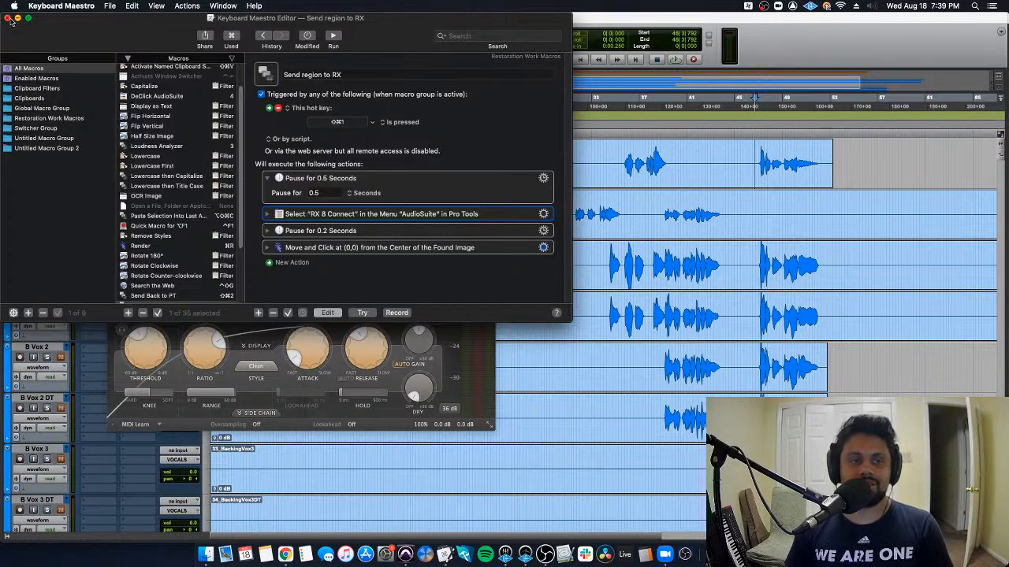
{"action": "left_click", "coordinate": [9, 18]}
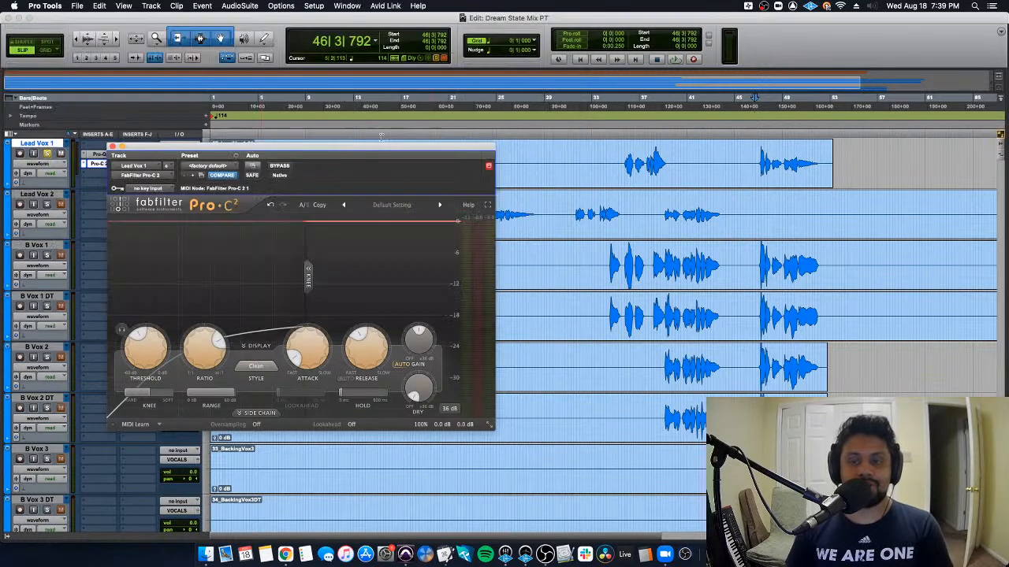
Play Lead Vox 1's last phrase from bar 46 to listen for clicks in the compressed vocal.
{"action": "left_click_drag", "start_coordinate": [750, 152], "coordinate": [809, 153]}
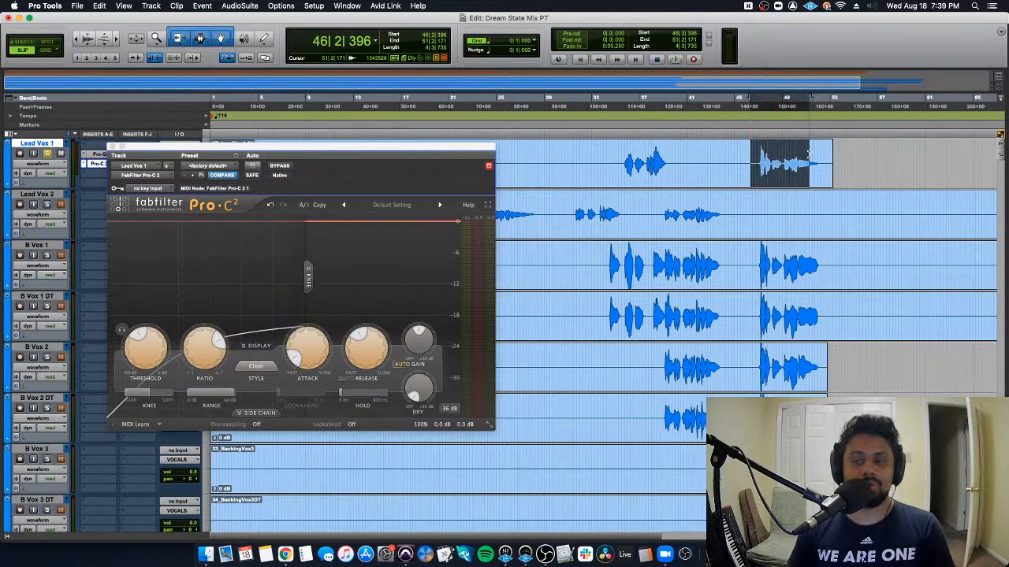
{"action": "left_click", "coordinate": [761, 151]}
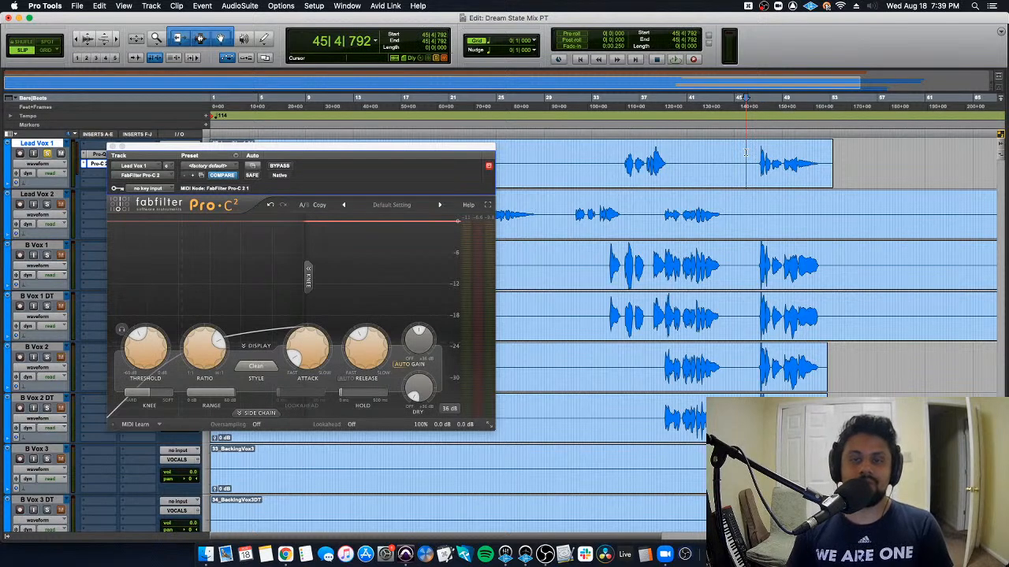
{"action": "scroll", "coordinate": [745, 152], "scroll_direction": "right", "scroll_amount": 3}
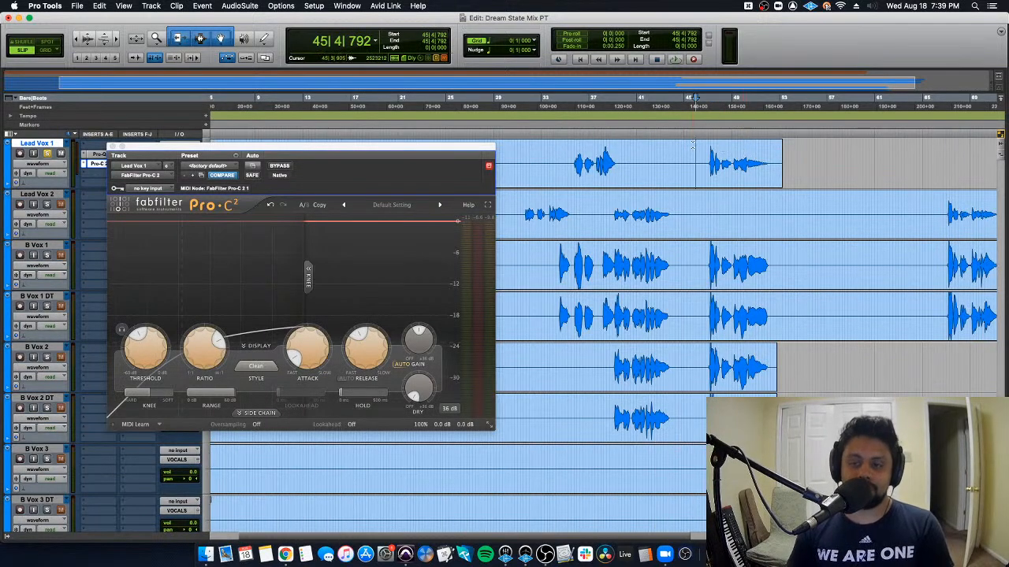
{"action": "key", "text": "space"}
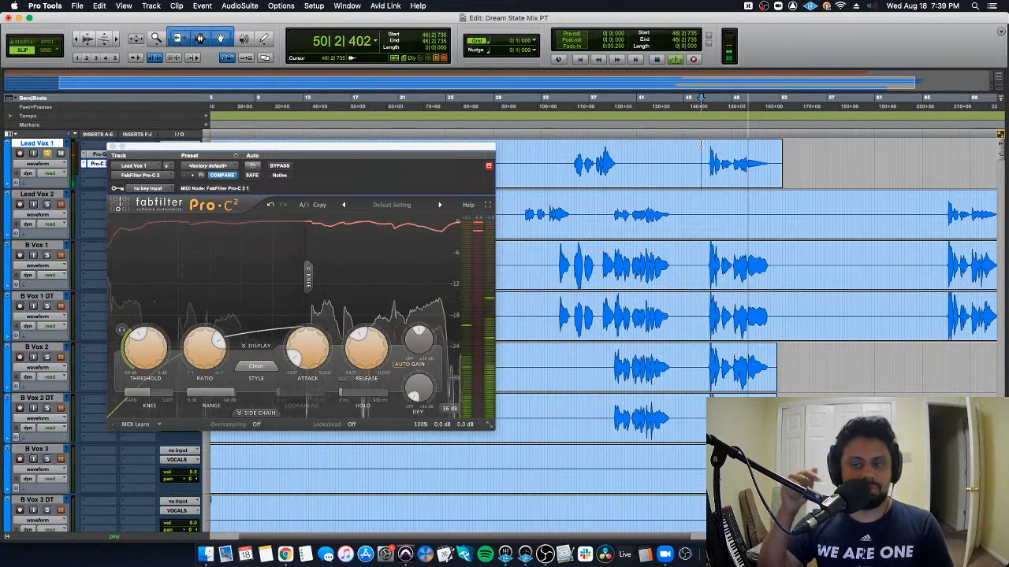
{"action": "key", "text": "space"}
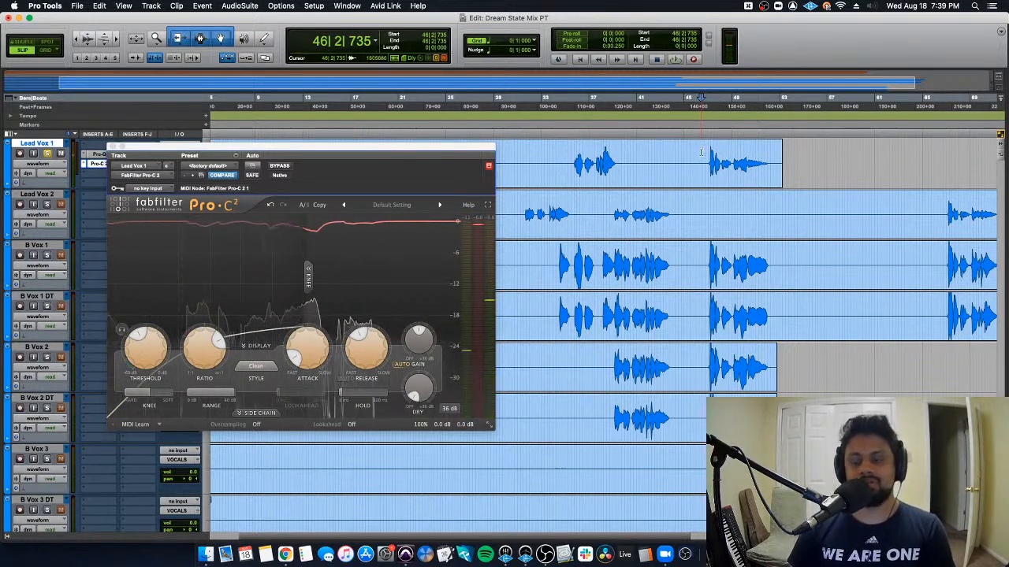
Select Lead Vox 1's last phrase and send it to iZotope RX 8 for repair through RX Connect.
{"action": "left_click_drag", "start_coordinate": [701, 157], "coordinate": [774, 155]}
{"action": "key", "text": "ctrl+r"}
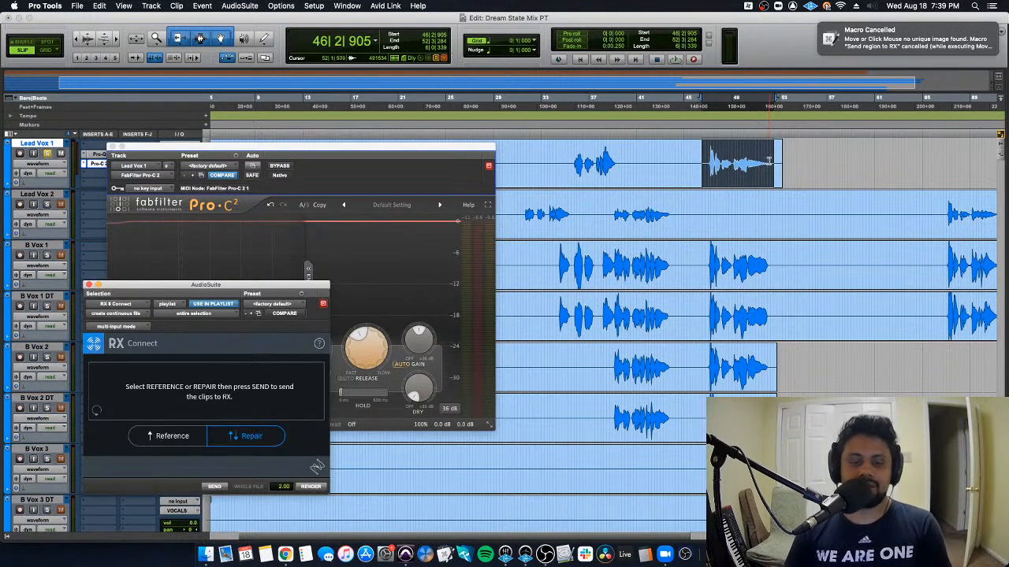
{"action": "left_click", "coordinate": [302, 486]}
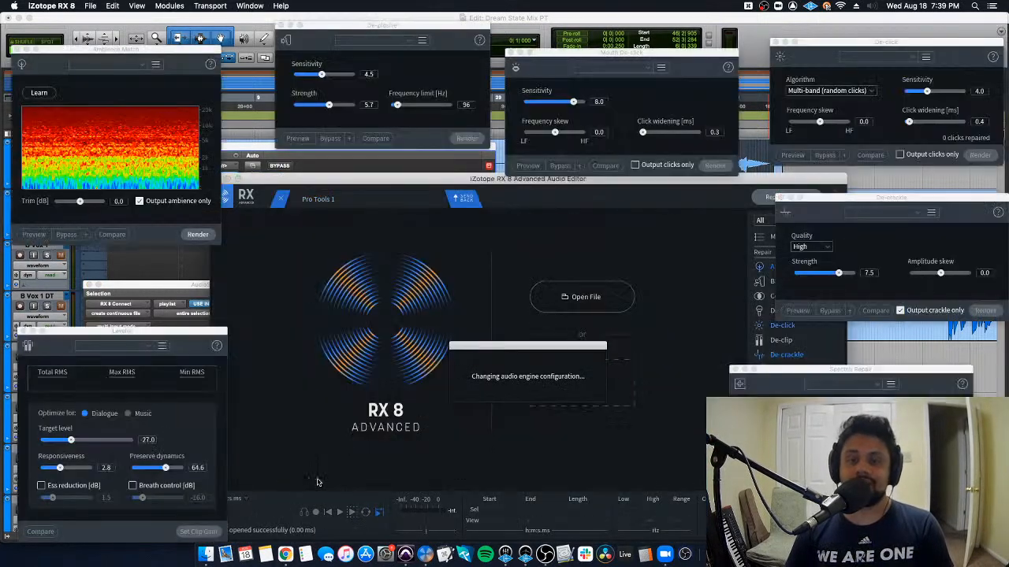
{"action": "left_click_drag", "start_coordinate": [459, 180], "coordinate": [442, 157]}
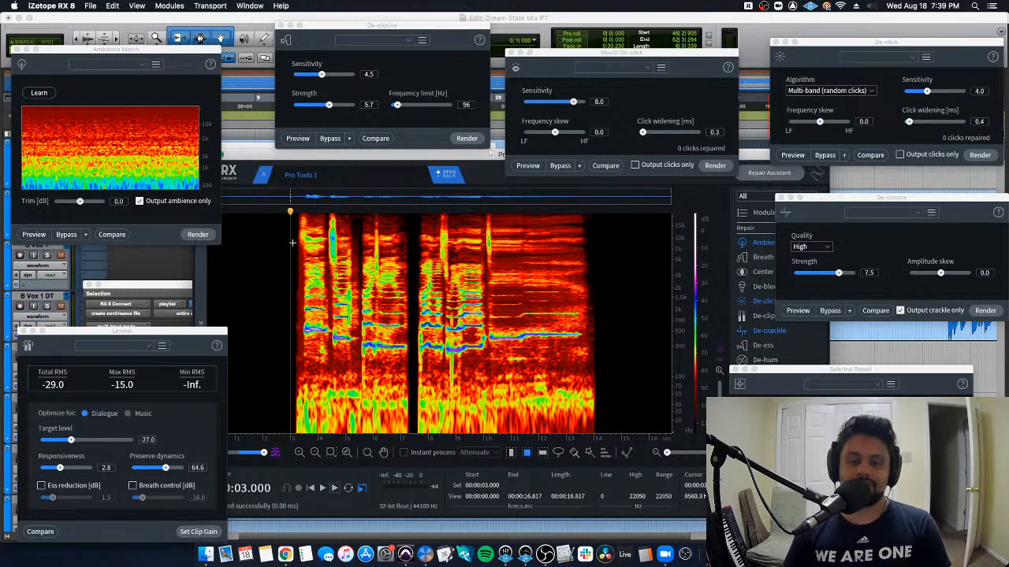
View the clip as a waveform only, move the Leveler window aside, play from 3 seconds, and restore the spectrogram view.
{"action": "left_click_drag", "start_coordinate": [263, 455], "coordinate": [155, 475]}
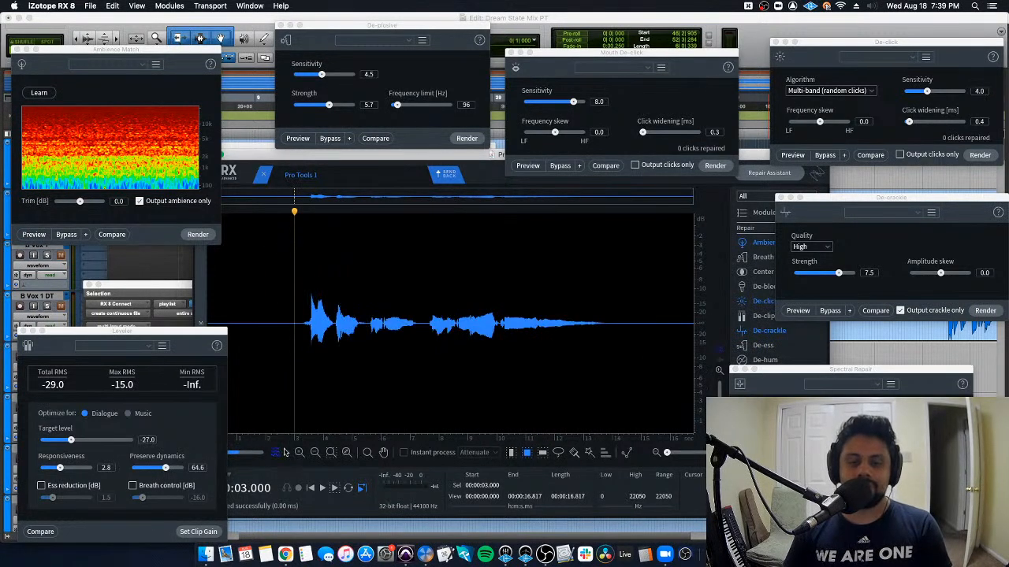
{"action": "left_click_drag", "start_coordinate": [179, 343], "coordinate": [144, 335]}
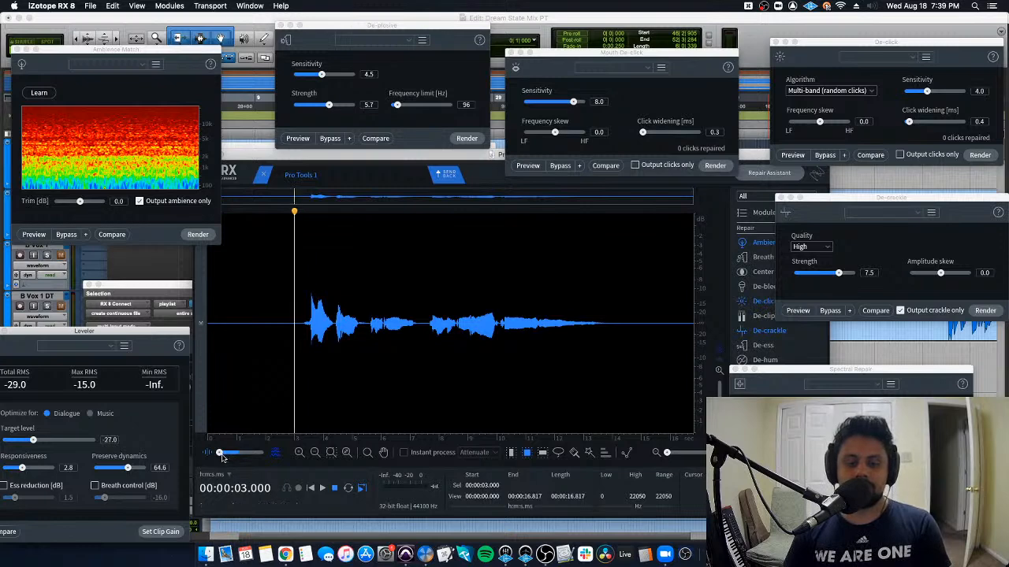
{"action": "key", "text": "space"}
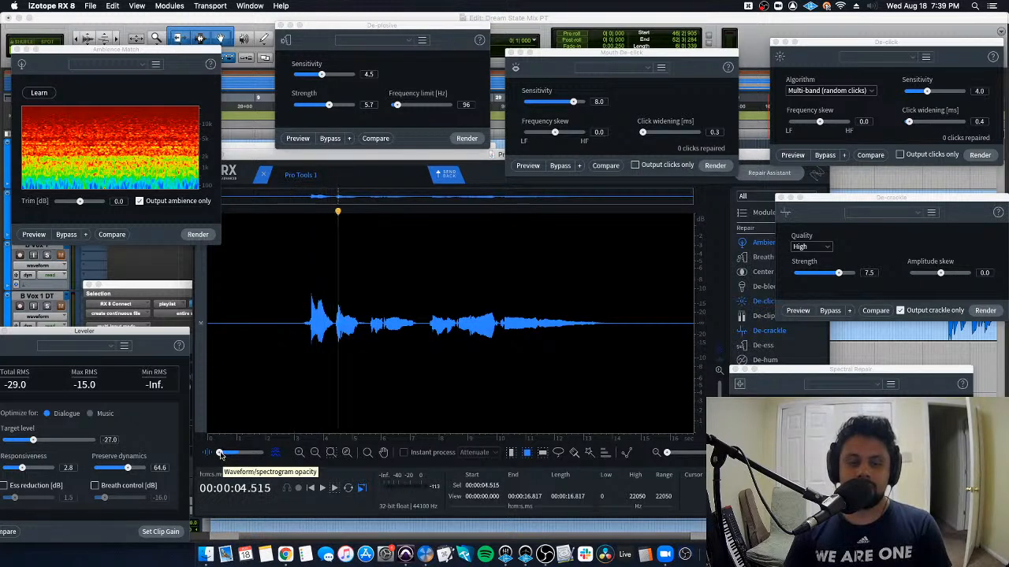
{"action": "left_click_drag", "start_coordinate": [221, 453], "coordinate": [276, 455]}
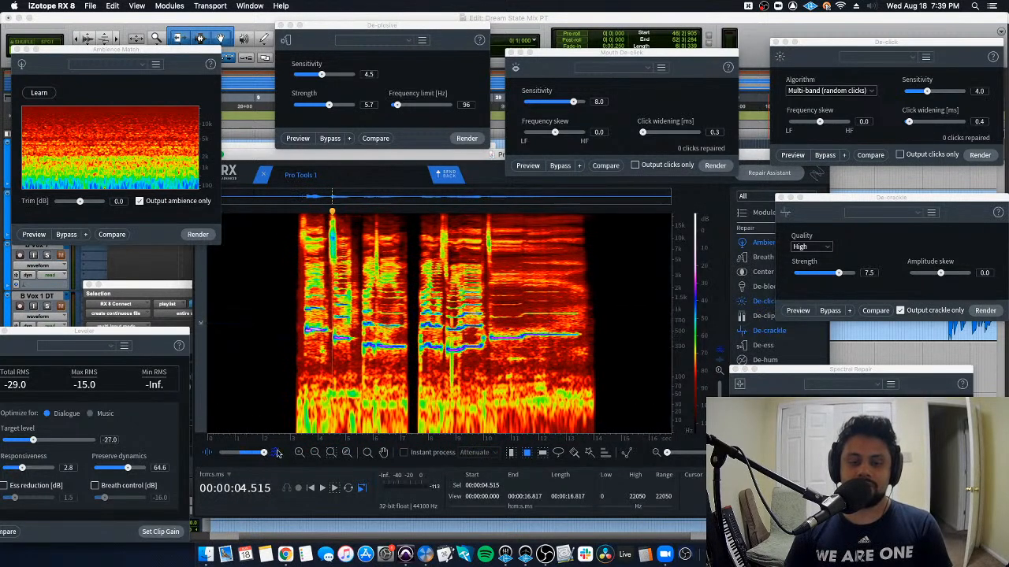
Play the opening of the clip from about 3 seconds while examining the spectrogram for clicks.
{"action": "left_click", "coordinate": [291, 304]}
{"action": "scroll", "coordinate": [293, 308], "scroll_direction": "up", "scroll_amount": 3}
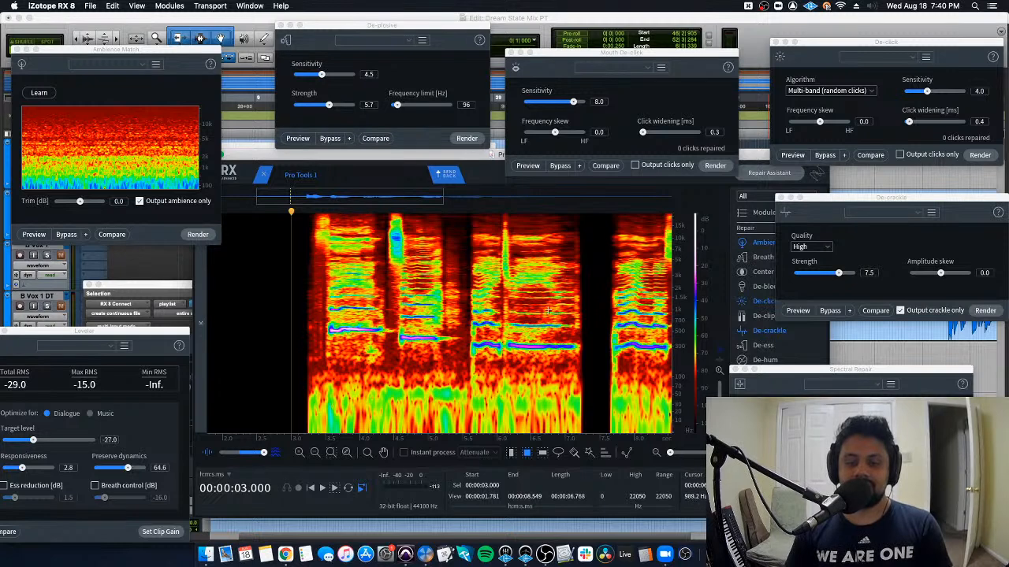
{"action": "scroll", "coordinate": [437, 341], "scroll_direction": "down", "scroll_amount": 3}
{"action": "left_click", "coordinate": [289, 352]}
{"action": "scroll", "coordinate": [288, 353], "scroll_direction": "up", "scroll_amount": 3}
{"action": "key", "text": "space"}
{"action": "key", "text": "space"}
Select the narrow vertical click at about 3.43 s, roughly 166 to 6769 Hz, and repair it with Spectral Repair Pattern.
{"action": "left_click", "coordinate": [368, 316]}
{"action": "scroll", "coordinate": [368, 315], "scroll_direction": "up", "scroll_amount": 8}
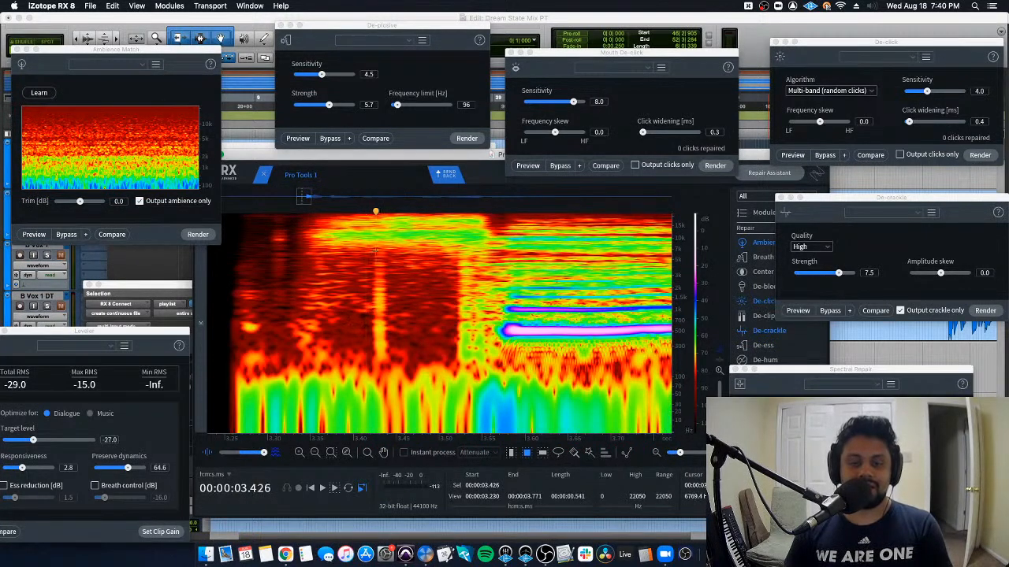
{"action": "left_click_drag", "start_coordinate": [376, 250], "coordinate": [388, 358]}
{"action": "left_click", "coordinate": [746, 388]}
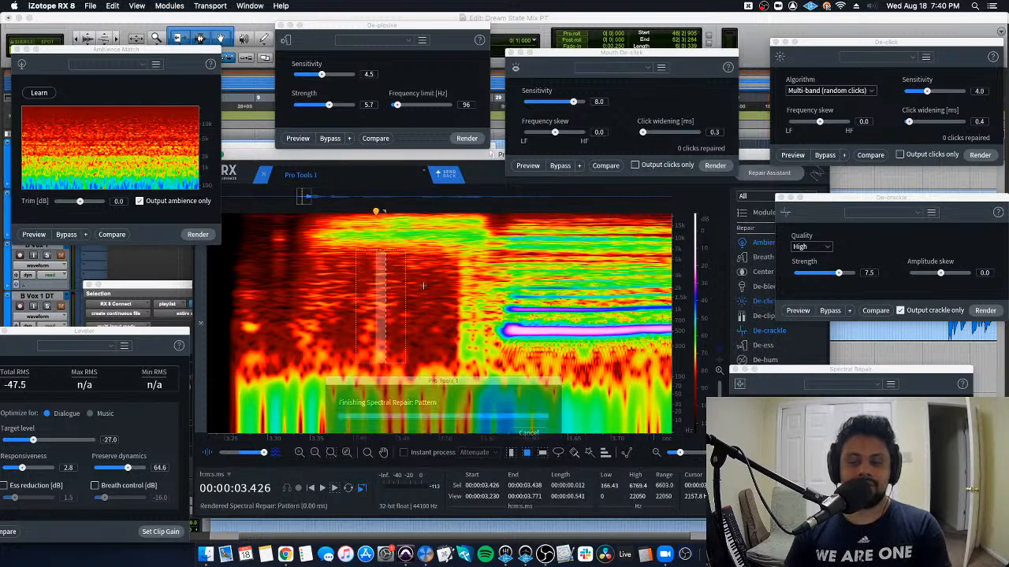
{"action": "scroll", "coordinate": [370, 292], "scroll_direction": "down", "scroll_amount": 3}
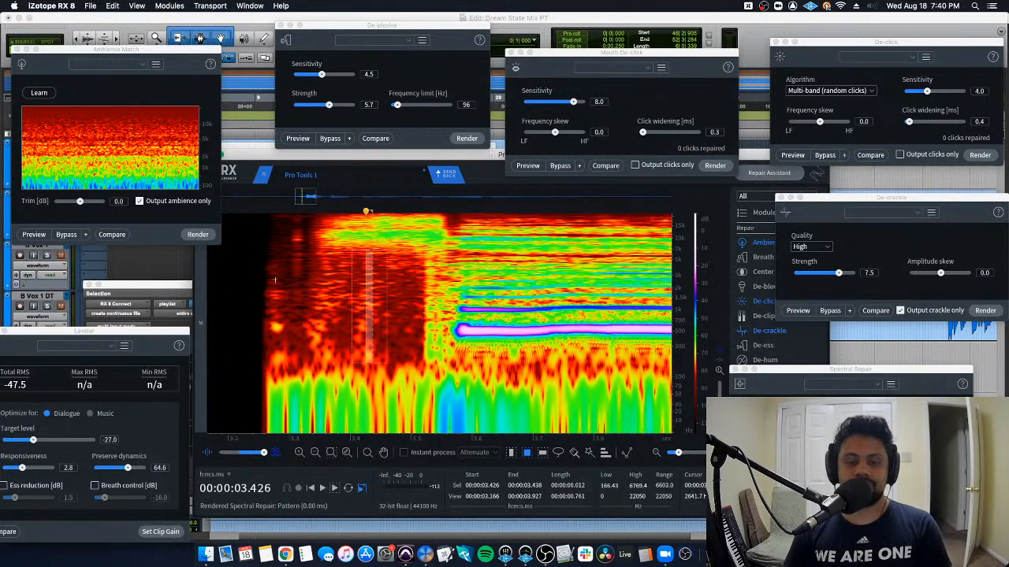
Select about 5 ms at 3.313 s between 2.3 and 19.8 kHz, try Spectral Repair Pattern, undo it, and apply Spectral Repair Replace.
{"action": "left_click", "coordinate": [253, 284]}
{"action": "scroll", "coordinate": [257, 284], "scroll_direction": "up", "scroll_amount": 8}
{"action": "left_click_drag", "start_coordinate": [356, 283], "coordinate": [345, 217]}
{"action": "key", "text": "super+shift+6"}
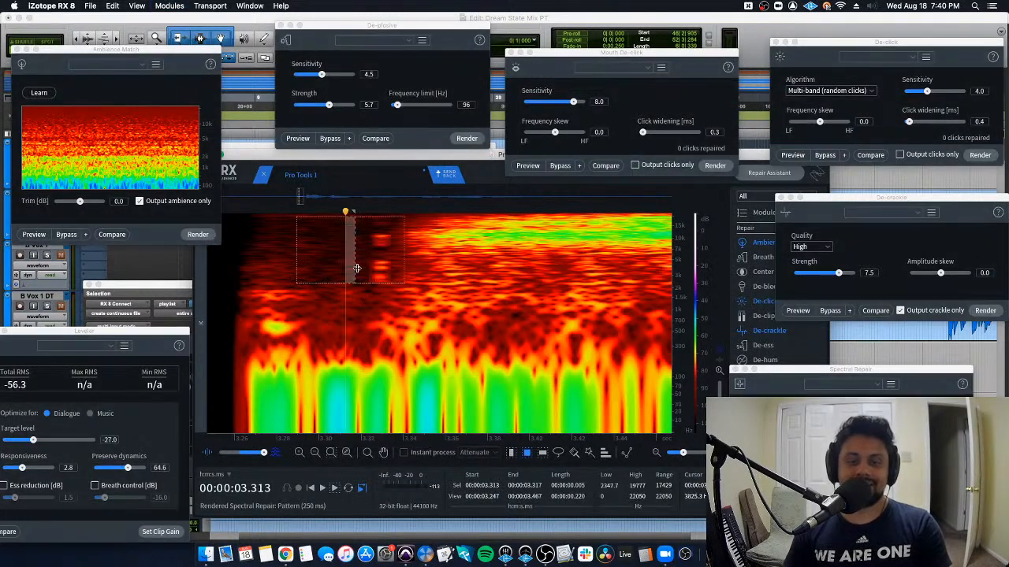
{"action": "key", "text": "super+z"}
{"action": "key", "text": "super+shift+6"}
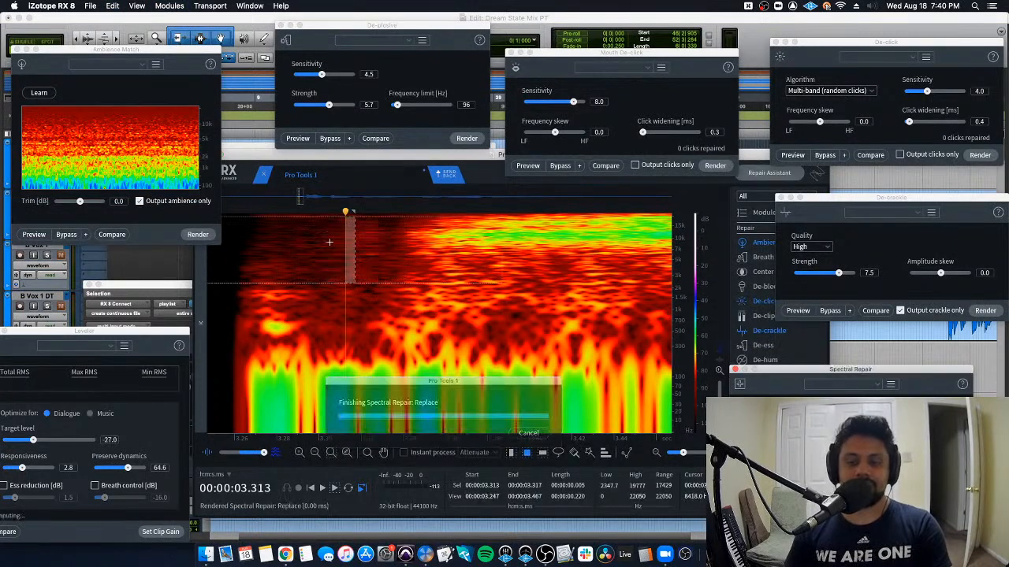
Select the low-frequency click from 3.278 to 3.290 s, about 95 to 1234 Hz, and apply Spectral Repair.
{"action": "scroll", "coordinate": [315, 299], "scroll_direction": "down", "scroll_amount": 5}
{"action": "left_click_drag", "start_coordinate": [308, 378], "coordinate": [295, 303]}
{"action": "key", "text": "super+shift+6"}
{"action": "scroll", "coordinate": [308, 319], "scroll_direction": "down", "scroll_amount": 3}
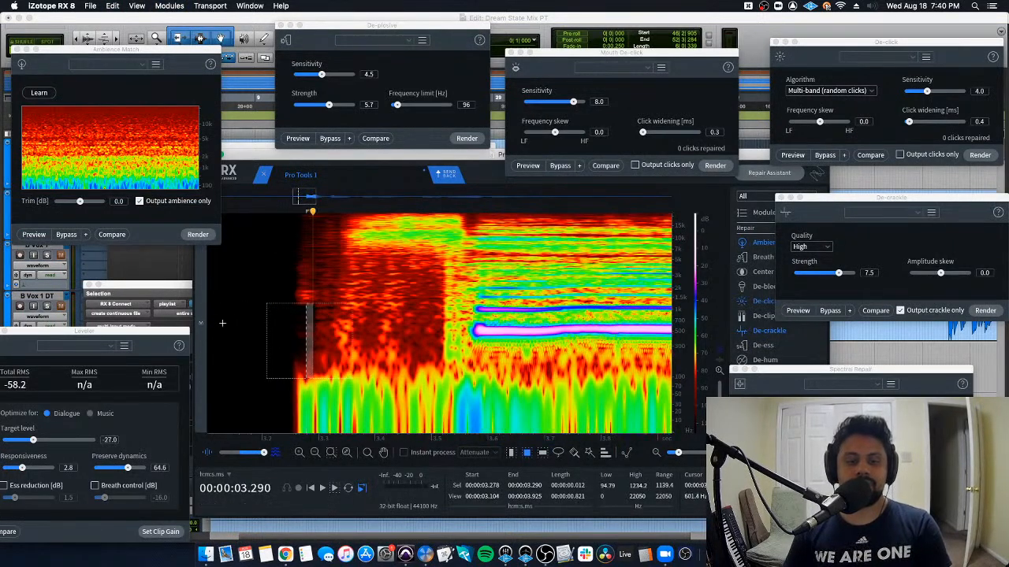
Play the repaired opening of the phrase and examine its spectrogram for remaining clicks.
{"action": "left_click", "coordinate": [235, 312]}
{"action": "scroll", "coordinate": [315, 308], "scroll_direction": "down", "scroll_amount": 5}
{"action": "key", "text": "space"}
{"action": "left_click", "coordinate": [279, 304]}
{"action": "scroll", "coordinate": [286, 301], "scroll_direction": "up", "scroll_amount": 3}
{"action": "key", "text": "space"}
{"action": "key", "text": "space"}
{"action": "scroll", "coordinate": [337, 294], "scroll_direction": "up", "scroll_amount": 3}
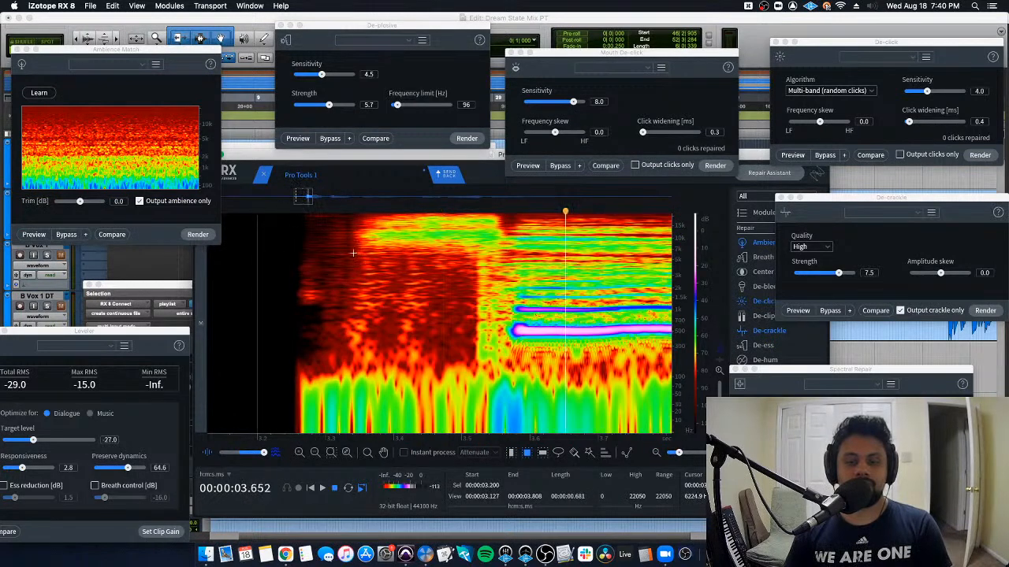
Select 3.528 to 3.553 s between about 167 Hz and 4.3 kHz, try Spectral Repair Replace, undo it, and apply Spectral Repair Pattern.
{"action": "scroll", "coordinate": [353, 252], "scroll_direction": "up", "scroll_amount": 4}
{"action": "left_click_drag", "start_coordinate": [301, 264], "coordinate": [439, 365]}
{"action": "key", "text": "super+2"}
{"action": "scroll", "coordinate": [426, 347], "scroll_direction": "down", "scroll_amount": 4}
{"action": "left_click", "coordinate": [276, 325]}
{"action": "key", "text": "super+z"}
{"action": "key", "text": "super+3"}
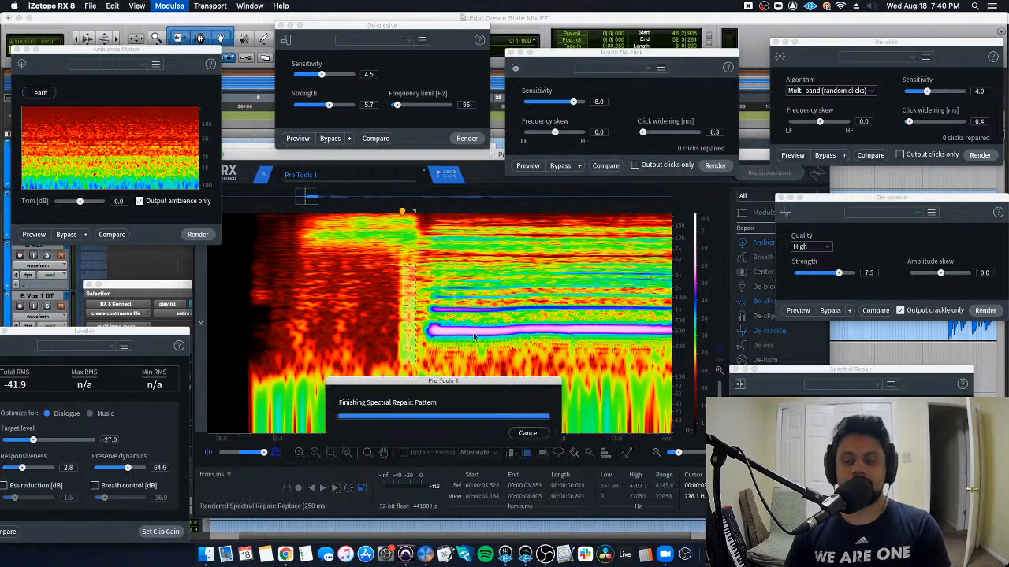
Play the vocal from 3.289 s through the following notes and examine the spectrogram for remaining clicks.
{"action": "left_click", "coordinate": [265, 280]}
{"action": "key", "text": "space"}
{"action": "scroll", "coordinate": [501, 293], "scroll_direction": "down", "scroll_amount": 5}
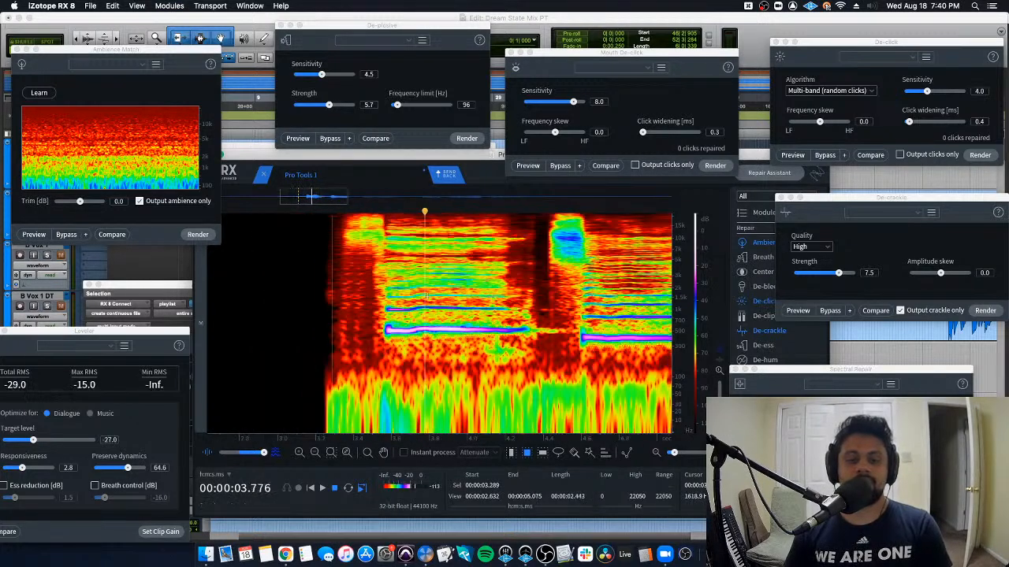
{"action": "scroll", "coordinate": [587, 324], "scroll_direction": "down", "scroll_amount": 3}
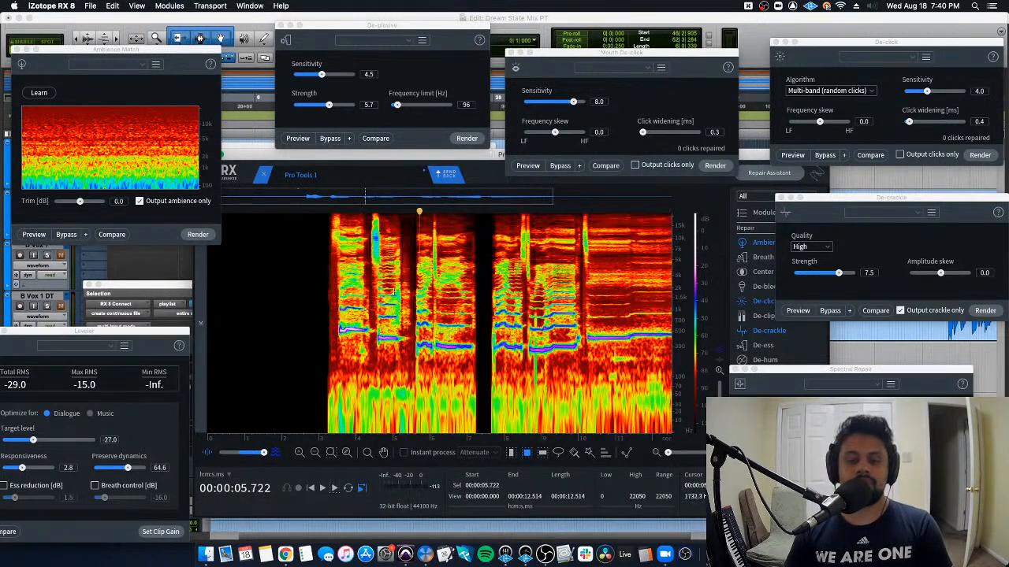
{"action": "left_click", "coordinate": [385, 272]}
{"action": "scroll", "coordinate": [400, 264], "scroll_direction": "up", "scroll_amount": 6}
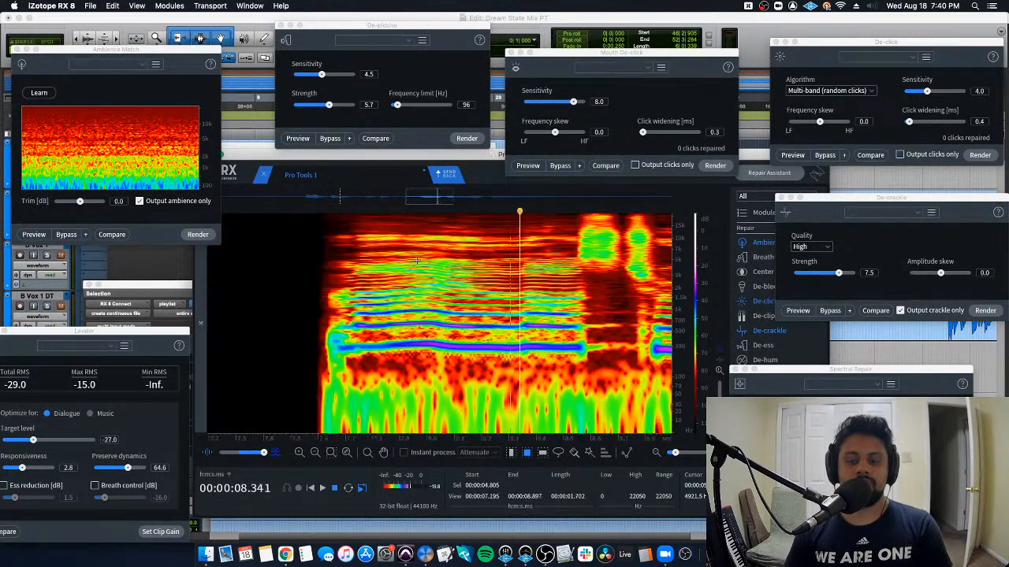
Select the high-frequency click from 8.360 to 8.367 s, about 4.0 to 15.9 kHz, and apply Spectral Repair Replace.
{"action": "scroll", "coordinate": [418, 260], "scroll_direction": "down", "scroll_amount": 3}
{"action": "scroll", "coordinate": [465, 287], "scroll_direction": "up", "scroll_amount": 8}
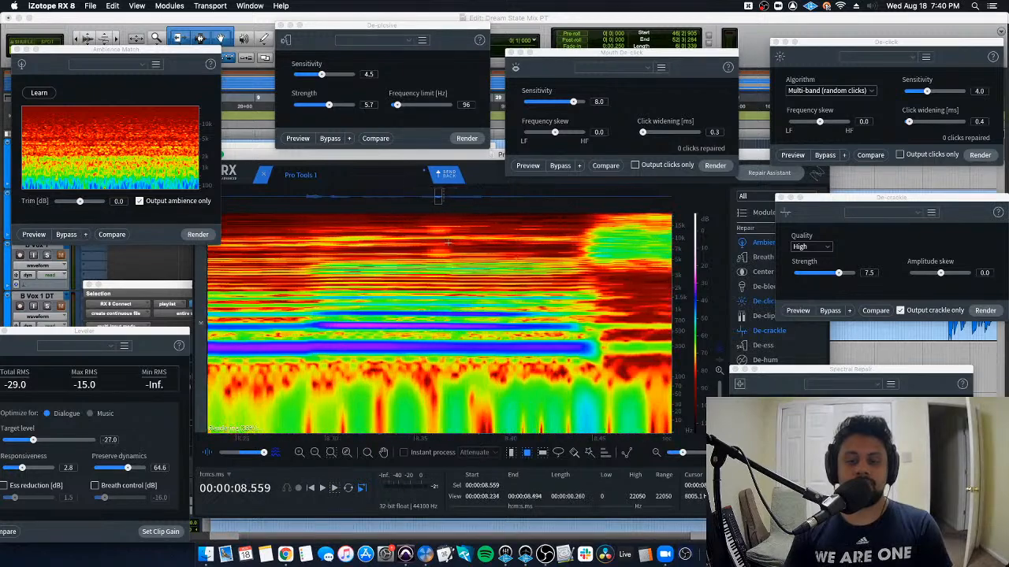
{"action": "left_click", "coordinate": [951, 537]}
{"action": "scroll", "coordinate": [552, 300], "scroll_direction": "down", "scroll_amount": 4}
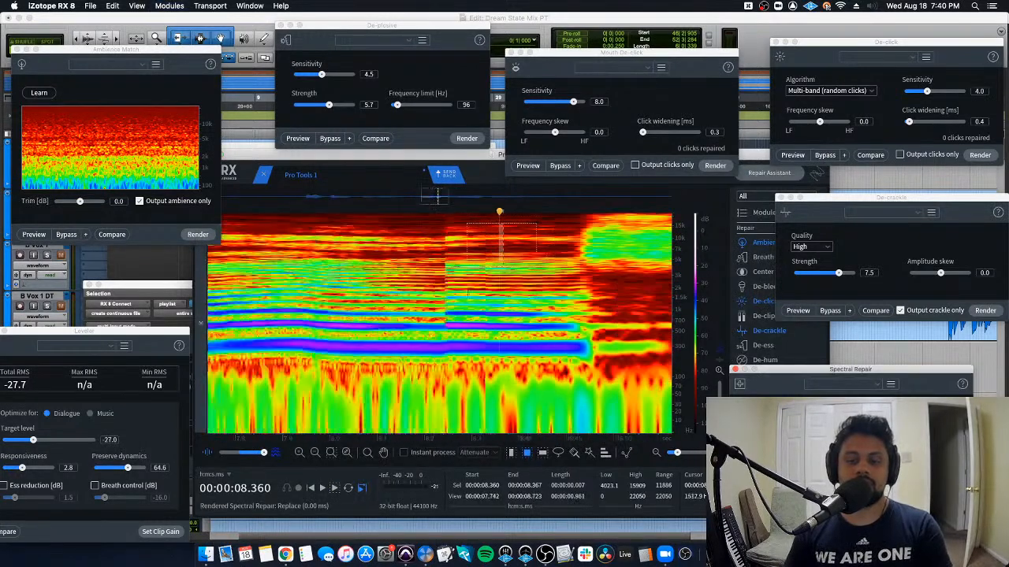
Play past the repair, then select the low click from 8.844 to 8.850 s, about 89 to 989 Hz, and apply Spectral Repair Replace.
{"action": "left_click", "coordinate": [313, 307]}
{"action": "key", "text": "space"}
{"action": "scroll", "coordinate": [426, 316], "scroll_direction": "down", "scroll_amount": 3}
{"action": "key", "text": "space"}
{"action": "scroll", "coordinate": [555, 332], "scroll_direction": "up", "scroll_amount": 5}
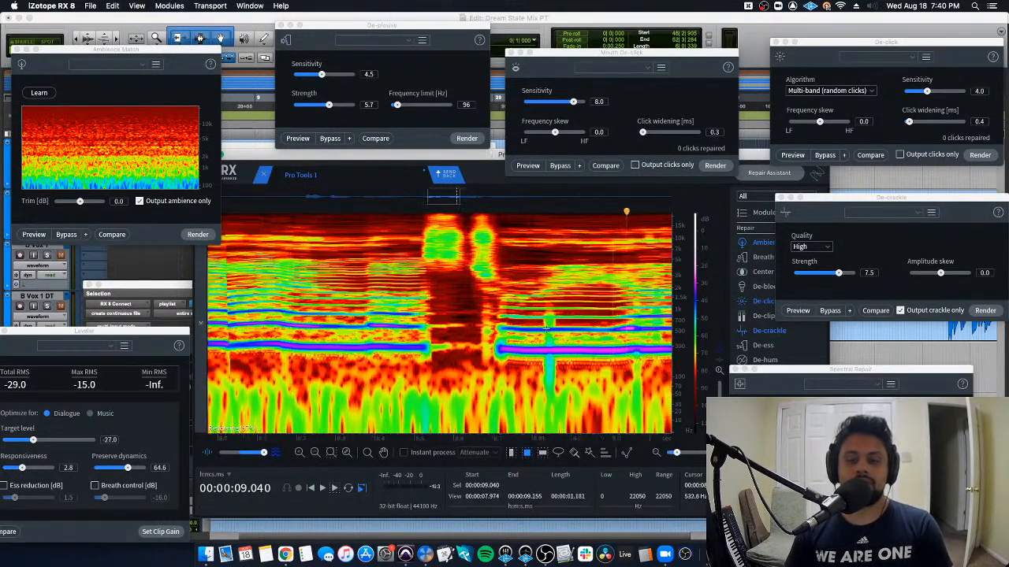
{"action": "left_click_drag", "start_coordinate": [557, 309], "coordinate": [564, 381]}
{"action": "key", "text": "super+r"}
{"action": "scroll", "coordinate": [545, 375], "scroll_direction": "down", "scroll_amount": 4}
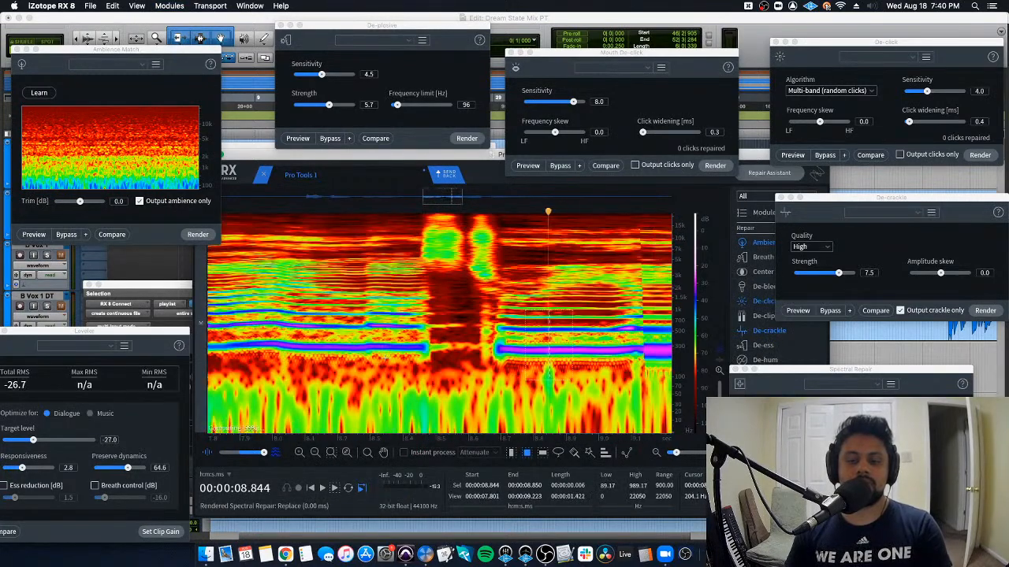
Listen on, then select the click from 9.109 to 9.121 s, about 143 to 1041 Hz, and apply Spectral Repair Replace.
{"action": "left_click", "coordinate": [388, 355]}
{"action": "key", "text": "space"}
{"action": "scroll", "coordinate": [405, 357], "scroll_direction": "down", "scroll_amount": 3}
{"action": "key", "text": "space"}
{"action": "scroll", "coordinate": [511, 358], "scroll_direction": "up", "scroll_amount": 6}
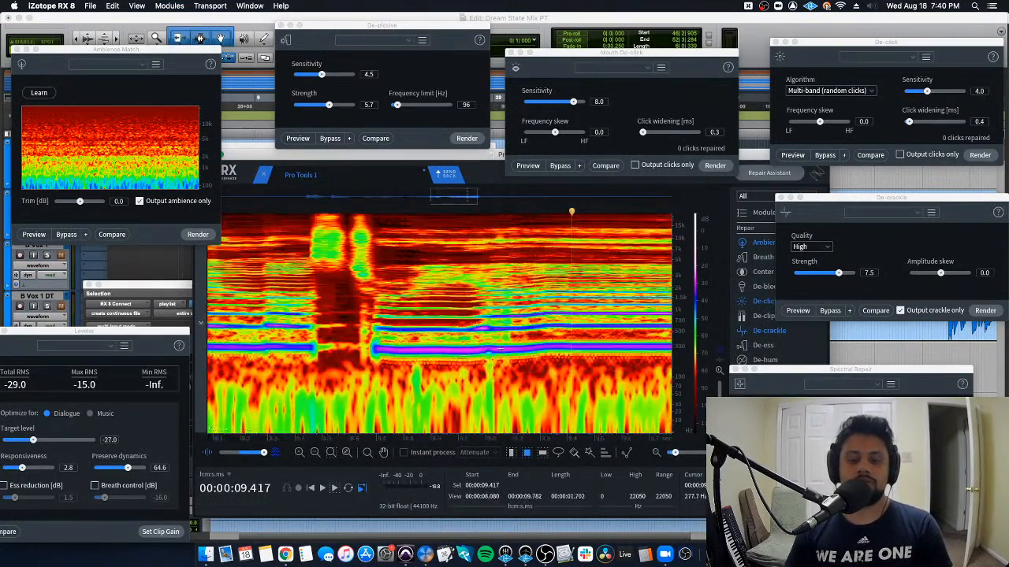
{"action": "scroll", "coordinate": [470, 338], "scroll_direction": "up", "scroll_amount": 4}
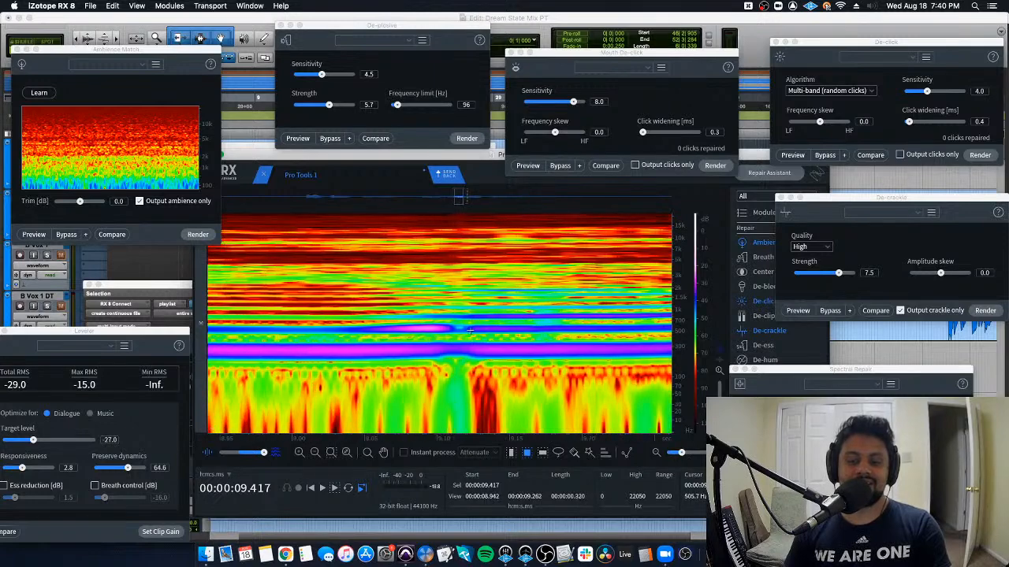
{"action": "left_click_drag", "start_coordinate": [465, 309], "coordinate": [424, 367]}
{"action": "key", "text": "r"}
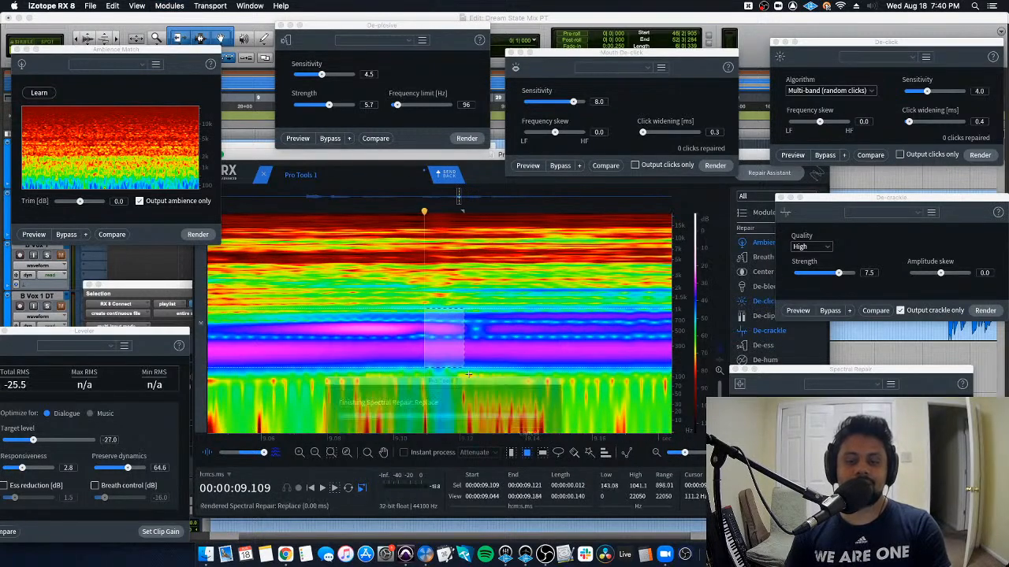
{"action": "scroll", "coordinate": [468, 374], "scroll_direction": "down", "scroll_amount": 3}
Select 9.104 to 9.127 s between about 472 and 633 Hz, render Spectral Repair on it, and play the result.
{"action": "left_click", "coordinate": [472, 382]}
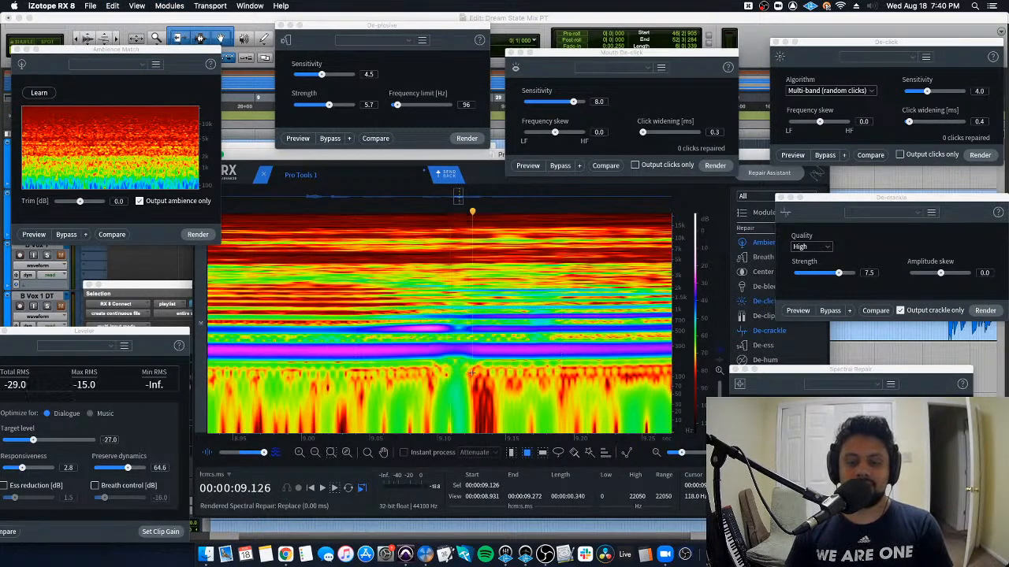
{"action": "left_click_drag", "start_coordinate": [471, 314], "coordinate": [442, 329]}
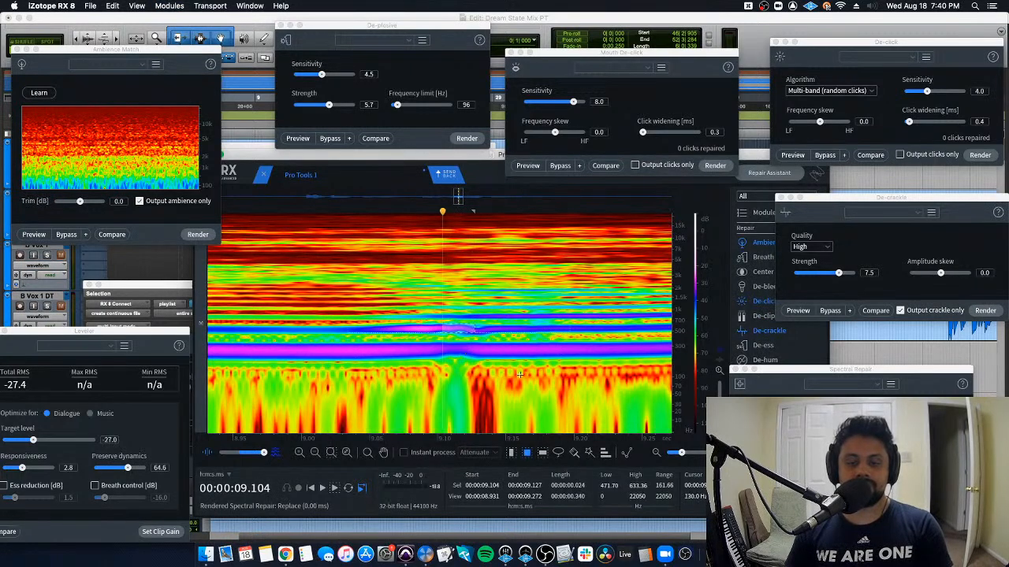
{"action": "scroll", "coordinate": [429, 370], "scroll_direction": "down", "scroll_amount": 3}
{"action": "left_click", "coordinate": [349, 386]}
{"action": "key", "text": "super+d"}
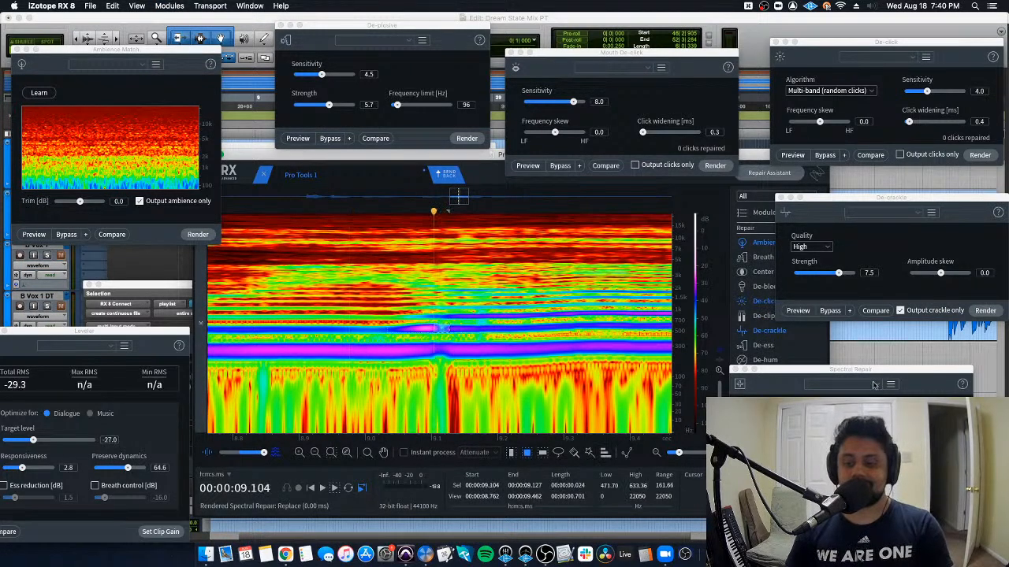
{"action": "left_click", "coordinate": [945, 528]}
{"action": "scroll", "coordinate": [382, 362], "scroll_direction": "down", "scroll_amount": 5}
{"action": "left_click", "coordinate": [280, 356]}
{"action": "key", "text": "space"}
Select 9.075 to 9.136 s between about 216 and 278 Hz, try Spectral Repair, undo it, and render the repair again.
{"action": "left_click_drag", "start_coordinate": [411, 349], "coordinate": [396, 356]}
{"action": "left_click", "coordinate": [946, 528]}
{"action": "left_click", "coordinate": [274, 356]}
{"action": "key", "text": "super+z"}
{"action": "left_click", "coordinate": [945, 528]}
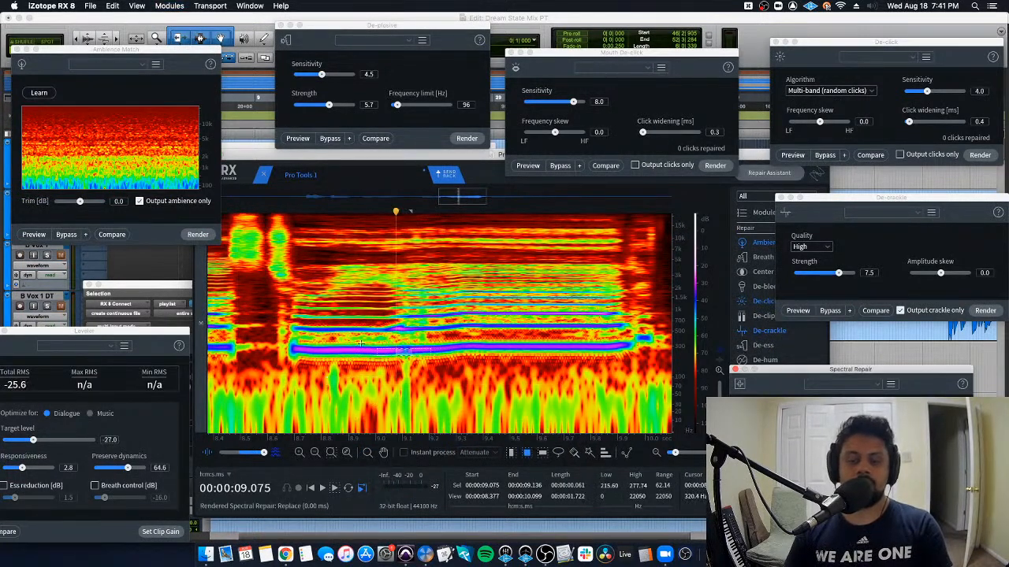
Select the low-frequency click at 9.107 s, from about 37 to 320 Hz, repair it with Spectral Repair Replace, and play the result.
{"action": "left_click", "coordinate": [393, 349]}
{"action": "scroll", "coordinate": [395, 349], "scroll_direction": "up", "scroll_amount": 5}
{"action": "left_click_drag", "start_coordinate": [417, 344], "coordinate": [422, 389]}
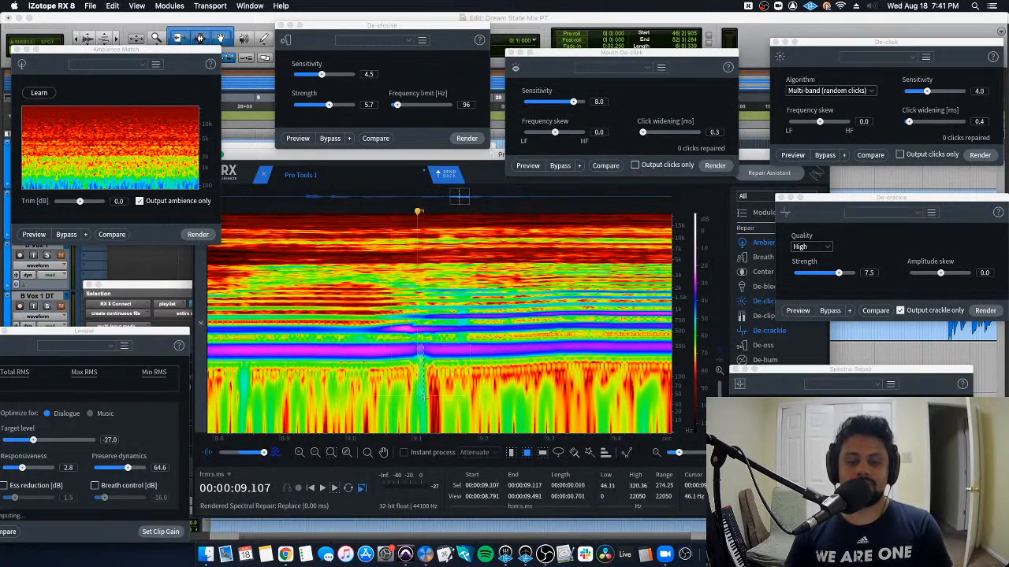
{"action": "left_click", "coordinate": [946, 528]}
{"action": "scroll", "coordinate": [503, 346], "scroll_direction": "down", "scroll_amount": 5}
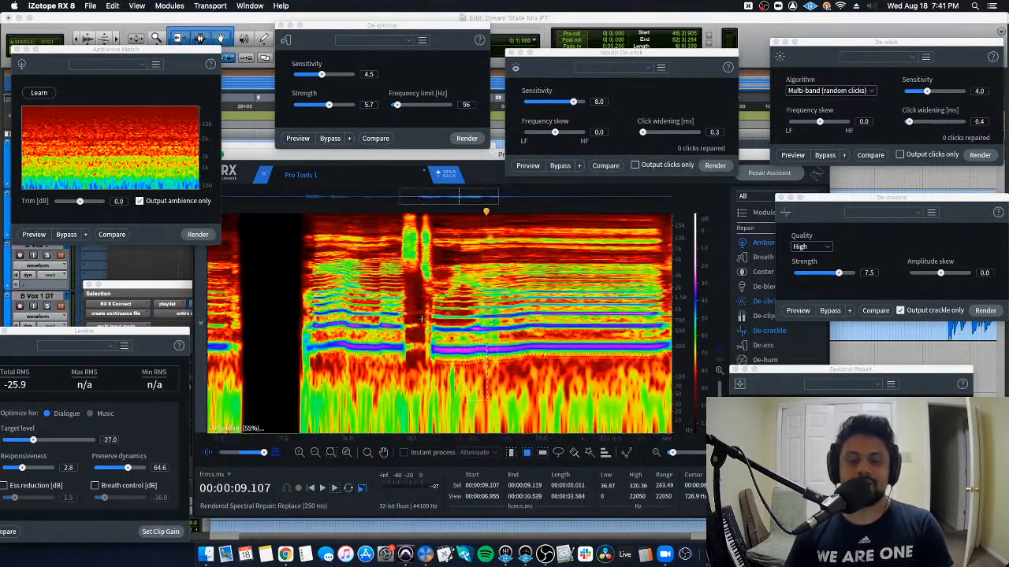
{"action": "left_click", "coordinate": [366, 335]}
{"action": "key", "text": "space"}
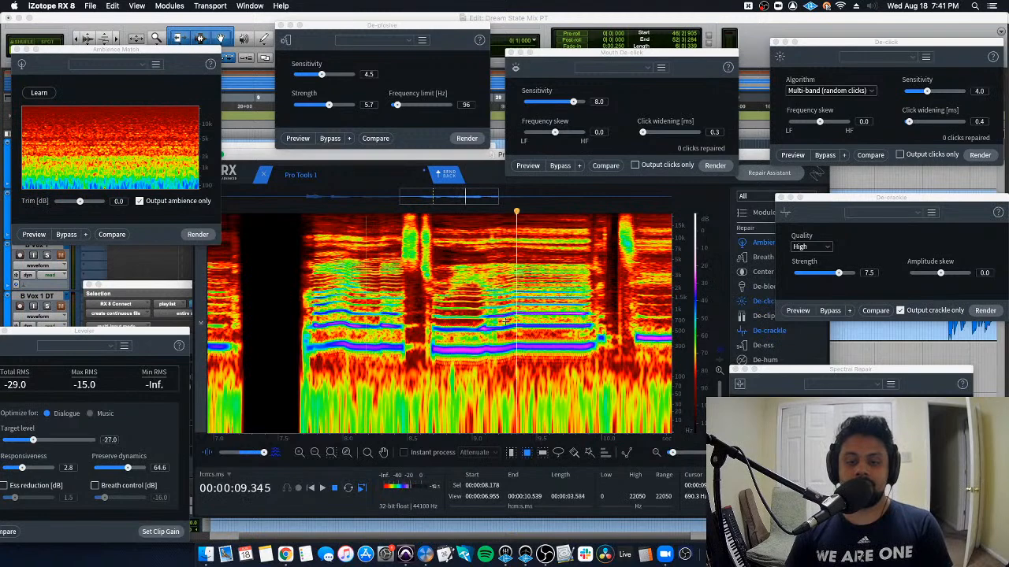
Select the narrow vertical artifact across the lower harmonics near 9.1 s, apply Spectral Repair, and replay the note.
{"action": "key", "text": "space"}
{"action": "scroll", "coordinate": [498, 321], "scroll_direction": "up", "scroll_amount": 5}
{"action": "left_click_drag", "start_coordinate": [485, 306], "coordinate": [493, 343]}
{"action": "key", "text": "super+r"}
{"action": "scroll", "coordinate": [459, 339], "scroll_direction": "down", "scroll_amount": 2}
{"action": "left_click", "coordinate": [349, 323]}
{"action": "key", "text": "space"}
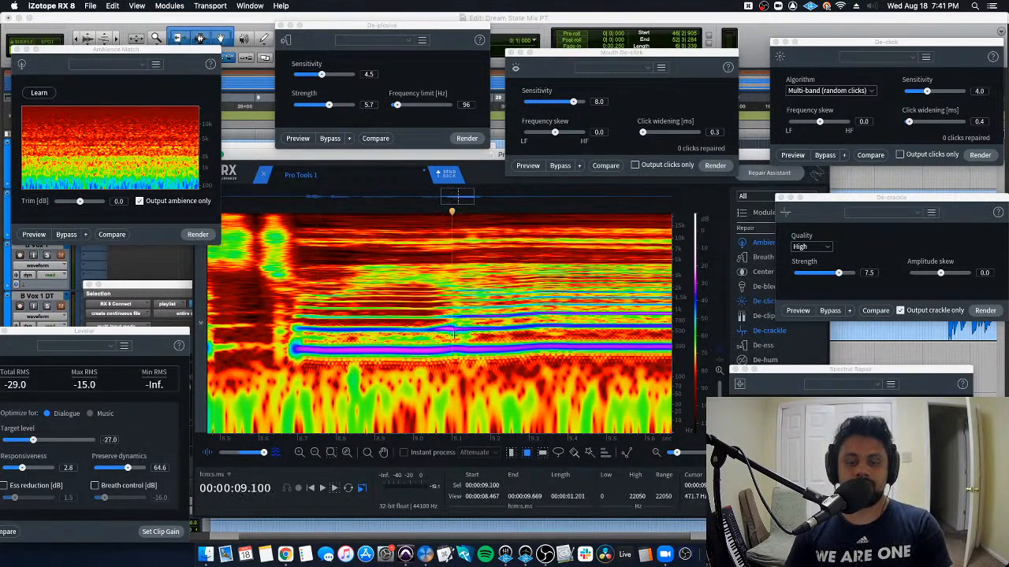
{"action": "scroll", "coordinate": [452, 333], "scroll_direction": "down", "scroll_amount": 2}
{"action": "left_click", "coordinate": [341, 331]}
{"action": "key", "text": "space"}
{"action": "key", "text": "space"}
Select a narrow strip around the second harmonic near 9.07 s, apply Spectral Repair, and play it back.
{"action": "mouse_move", "coordinate": [450, 314]}
{"action": "left_mouse_down"}
{"action": "mouse_move", "coordinate": [457, 333]}
{"action": "mouse_move", "coordinate": [450, 317]}
{"action": "mouse_move", "coordinate": [440, 335]}
{"action": "left_mouse_up"}
{"action": "left_click", "coordinate": [465, 319]}
{"action": "key", "text": "super+r"}
{"action": "left_click", "coordinate": [346, 326]}
{"action": "key", "text": "space"}
Repair the second harmonic from 9.067 to 9.100 s, about 552 to 644 Hz, with Spectral Repair Replace and replay it.
{"action": "key", "text": "super+r"}
{"action": "left_click", "coordinate": [358, 329]}
{"action": "key", "text": "space"}
{"action": "key", "text": "space"}
{"action": "key", "text": "super+r"}
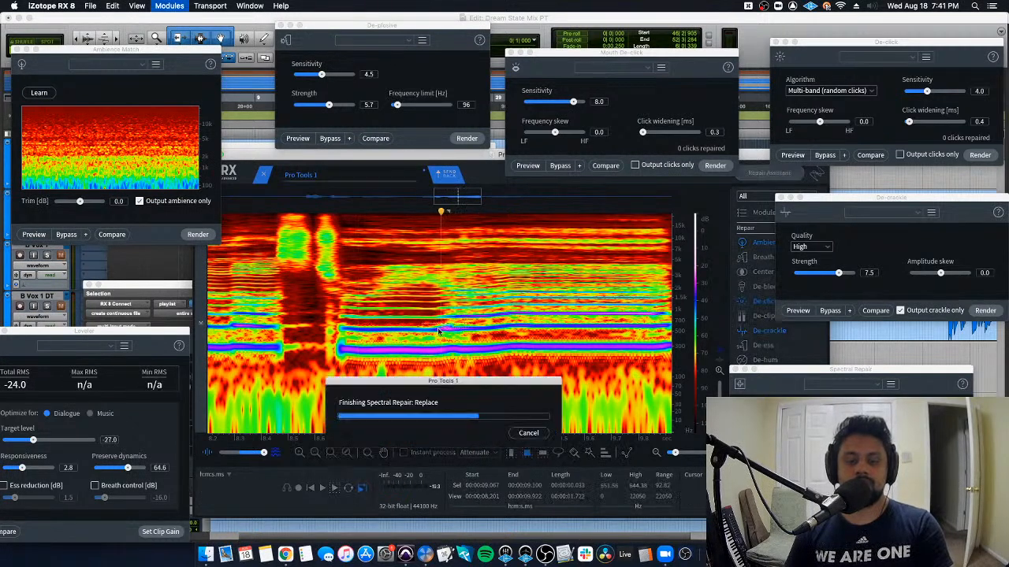
{"action": "left_click", "coordinate": [358, 321]}
{"action": "key", "text": "space"}
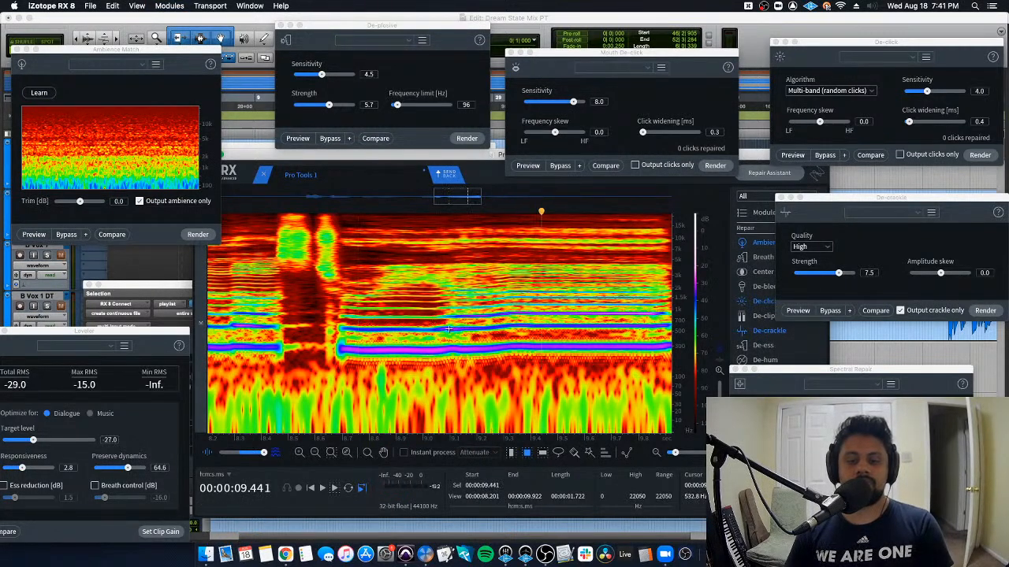
Apply Spectral Repair to a slightly wider stretch of the second harmonic before 9.11 s and play the rest of the phrase.
{"action": "left_click_drag", "start_coordinate": [452, 325], "coordinate": [431, 337]}
{"action": "key", "text": "super+r"}
{"action": "left_click", "coordinate": [283, 324]}
{"action": "key", "text": "space"}
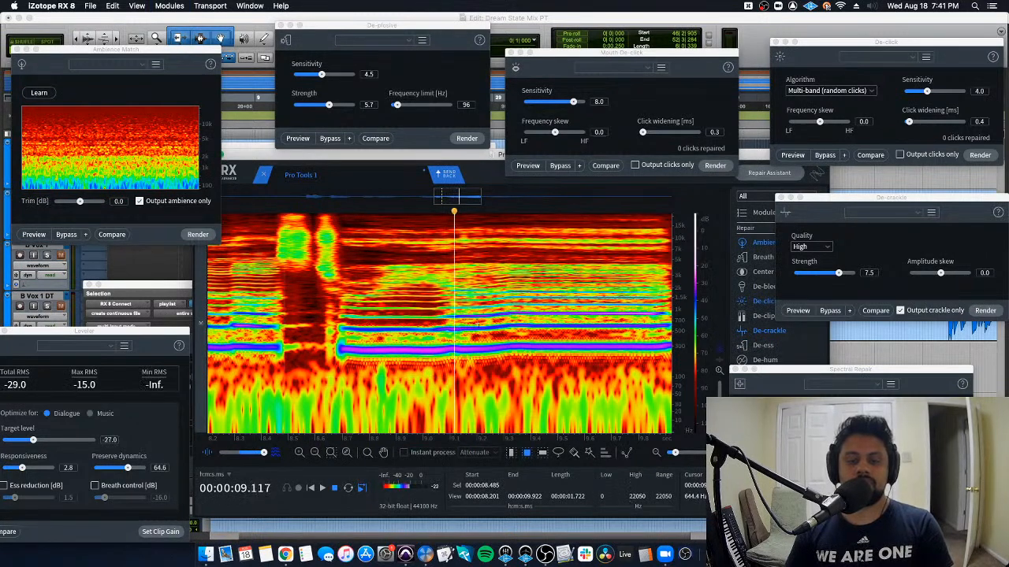
{"action": "scroll", "coordinate": [477, 324], "scroll_direction": "down", "scroll_amount": 3}
{"action": "scroll", "coordinate": [552, 303], "scroll_direction": "down", "scroll_amount": 2}
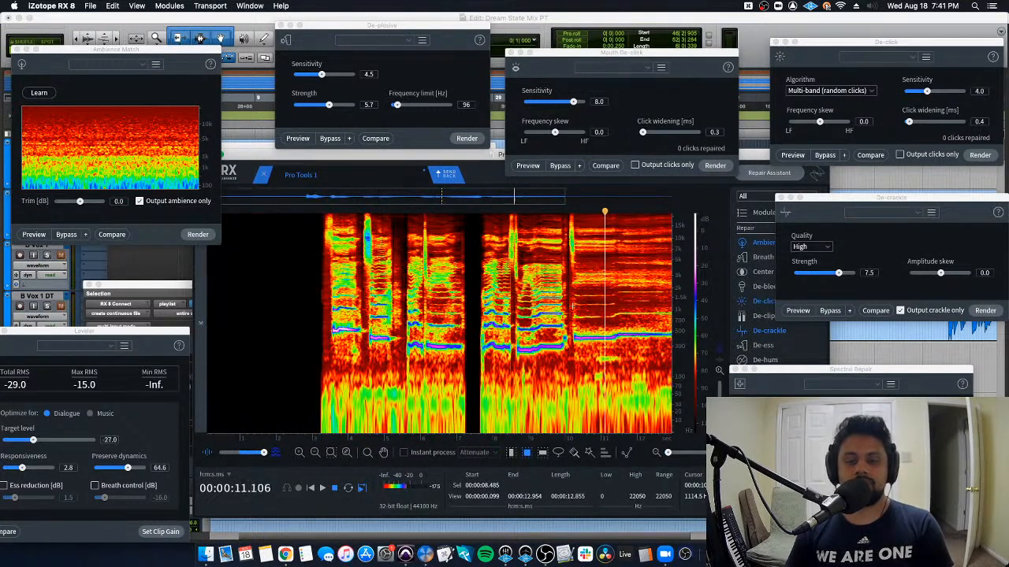
{"action": "scroll", "coordinate": [599, 319], "scroll_direction": "down", "scroll_amount": 1}
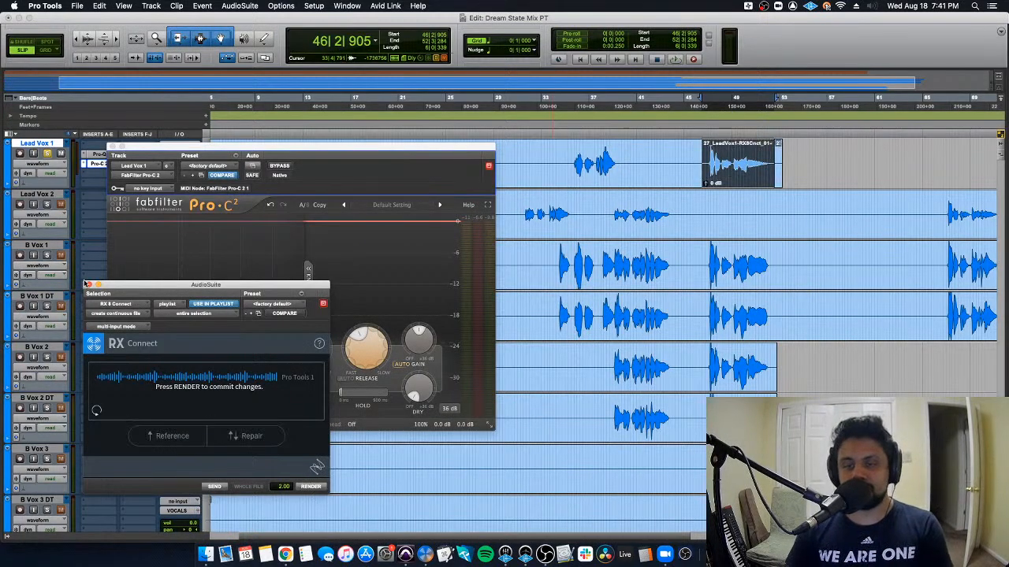
In Pro Tools, close the RX Connect window and play the repaired Lead Vox 1 clip from its start at 46|2|905.
{"action": "left_click", "coordinate": [90, 286]}
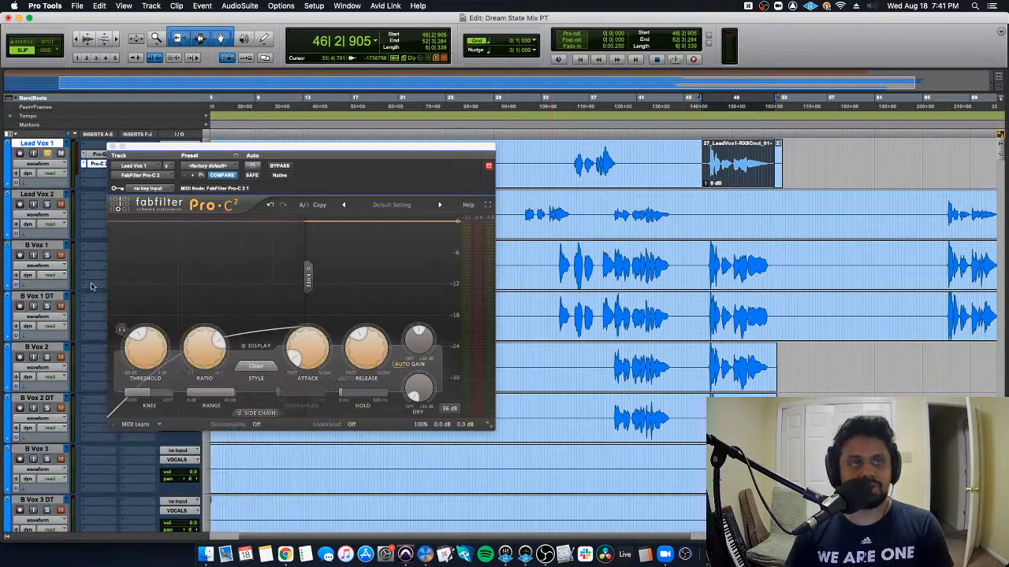
{"action": "left_click", "coordinate": [684, 142]}
{"action": "key", "text": "space"}
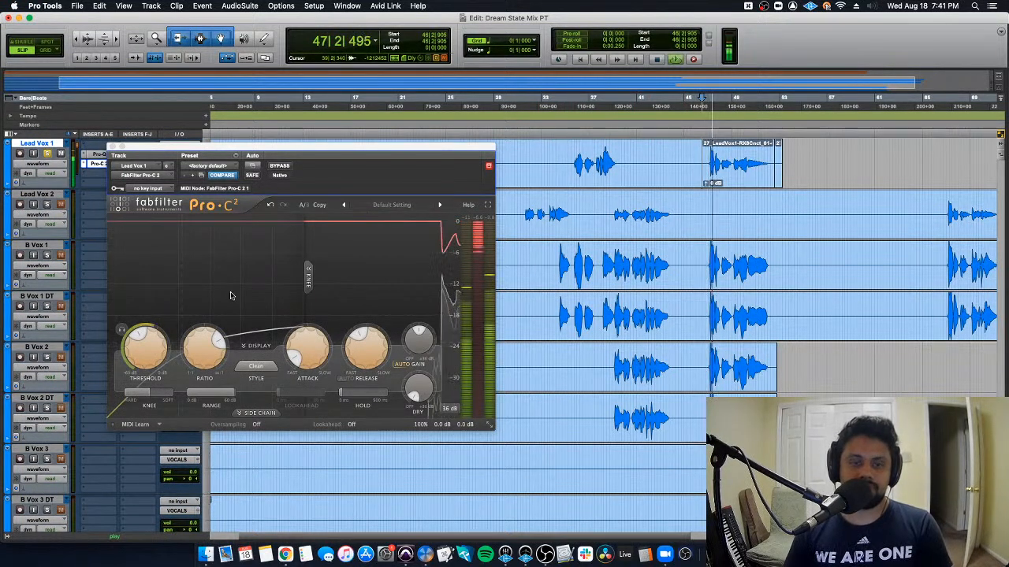
{"action": "key", "text": "space"}
Switch back to RX 8, play the opening, select 4.610 to 4.620 s, about 13 to 193 Hz, and apply Spectral Repair Replace.
{"action": "key", "text": "super+Tab"}
{"action": "left_click", "coordinate": [291, 330]}
{"action": "key", "text": "space"}
{"action": "scroll", "coordinate": [304, 332], "scroll_direction": "up", "scroll_amount": 5}
{"action": "key", "text": "space"}
{"action": "scroll", "coordinate": [495, 360], "scroll_direction": "up", "scroll_amount": 5}
{"action": "left_click_drag", "start_coordinate": [495, 359], "coordinate": [503, 417]}
{"action": "key", "text": "shift+super+5"}
{"action": "scroll", "coordinate": [495, 399], "scroll_direction": "down", "scroll_amount": 3}
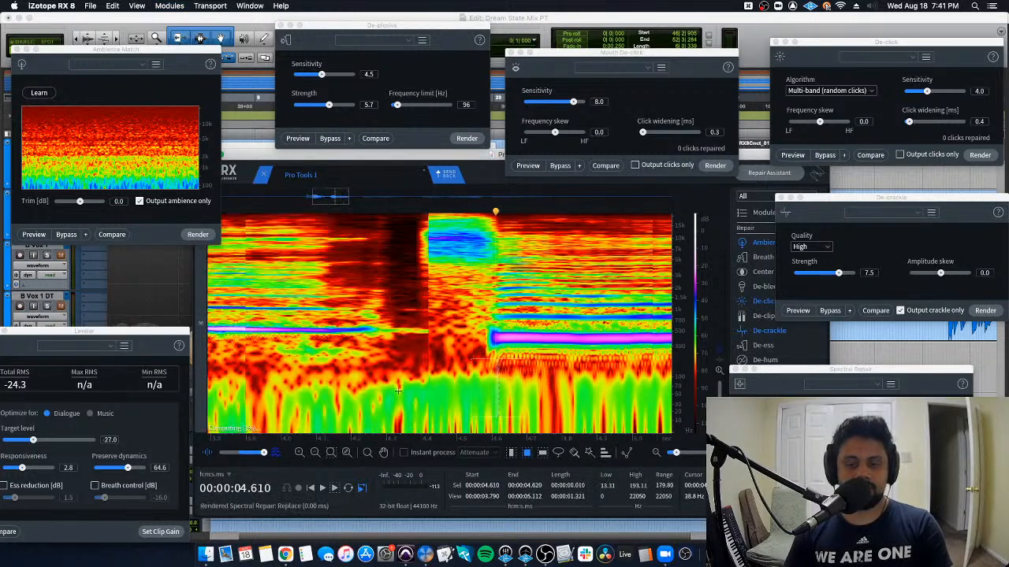
Replay the repair, then select the narrow mid-frequency click near the sibilant, apply Spectral Repair, and listen to the result.
{"action": "left_click", "coordinate": [297, 338]}
{"action": "key", "text": "space"}
{"action": "key", "text": "space"}
{"action": "scroll", "coordinate": [438, 335], "scroll_direction": "up", "scroll_amount": 5}
{"action": "left_click_drag", "start_coordinate": [415, 268], "coordinate": [427, 328]}
{"action": "key", "text": "shift+super+5"}
{"action": "scroll", "coordinate": [427, 328], "scroll_direction": "down", "scroll_amount": 3}
{"action": "left_click", "coordinate": [242, 330]}
{"action": "scroll", "coordinate": [392, 344], "scroll_direction": "down", "scroll_amount": 3}
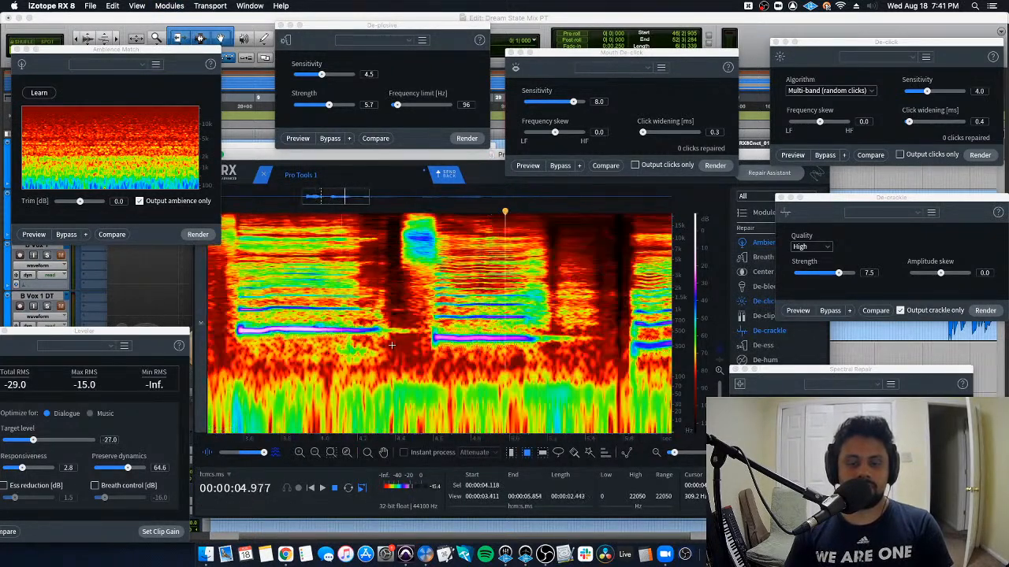
Try Spectral Repair on a short high-frequency patch above 10 kHz around 4.83 s, listen to it, and undo the repair.
{"action": "scroll", "coordinate": [489, 230], "scroll_direction": "up", "scroll_amount": 5}
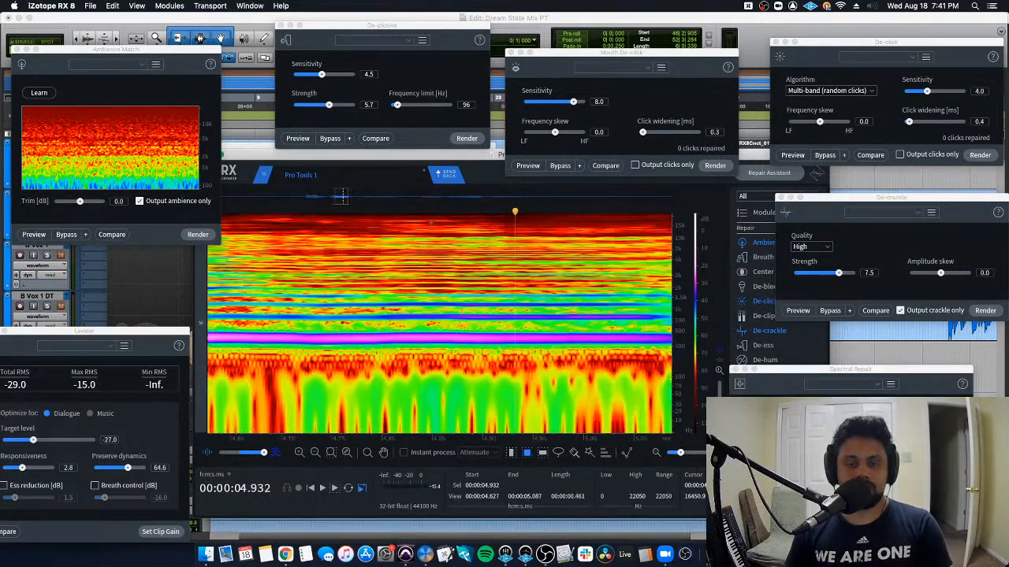
{"action": "scroll", "coordinate": [443, 225], "scroll_direction": "up", "scroll_amount": 3}
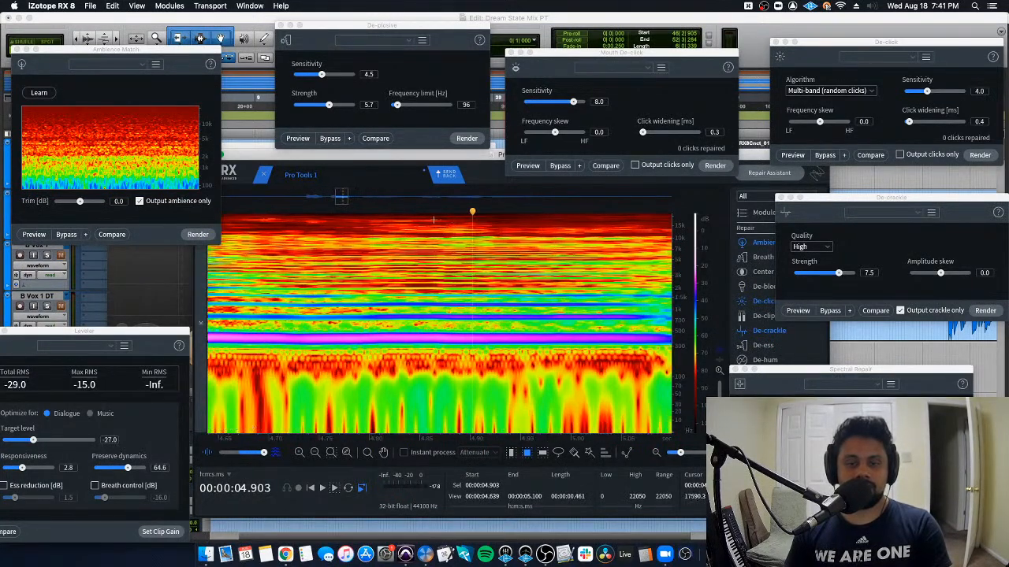
{"action": "left_click_drag", "start_coordinate": [419, 219], "coordinate": [387, 236]}
{"action": "key", "text": "shift+5"}
{"action": "scroll", "coordinate": [388, 236], "scroll_direction": "down", "scroll_amount": 3}
{"action": "left_click", "coordinate": [258, 272]}
{"action": "key", "text": "space"}
{"action": "key", "text": "super+z"}
Select another short patch above 10 kHz in the note that starts near 4.6 s, apply Spectral Repair, and replay the note.
{"action": "left_click_drag", "start_coordinate": [446, 220], "coordinate": [419, 237]}
{"action": "key", "text": "shift+5"}
{"action": "scroll", "coordinate": [417, 236], "scroll_direction": "down", "scroll_amount": 2}
{"action": "left_click", "coordinate": [258, 260]}
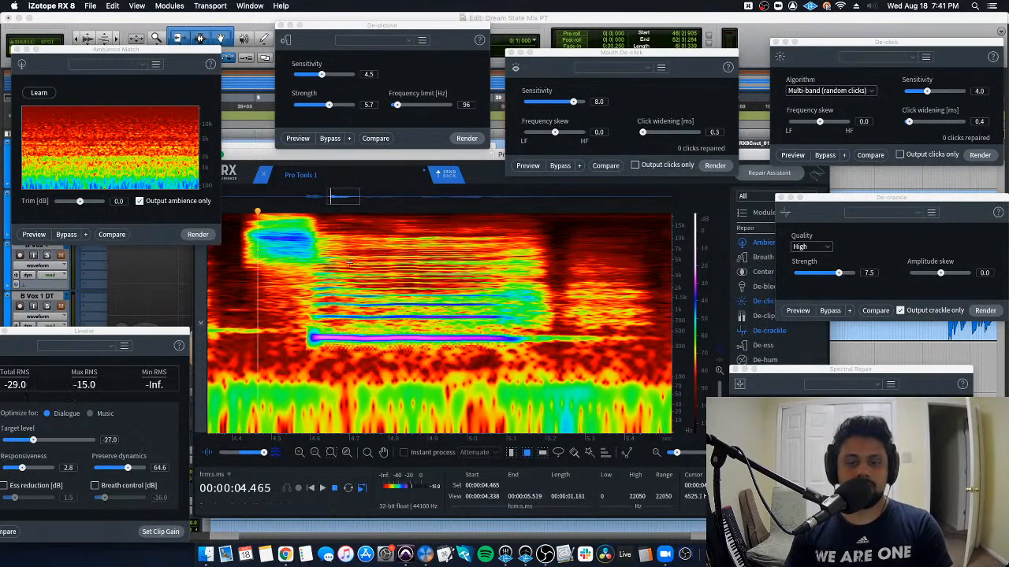
{"action": "left_click", "coordinate": [401, 214]}
{"action": "left_click", "coordinate": [291, 245]}
{"action": "key", "text": "space"}
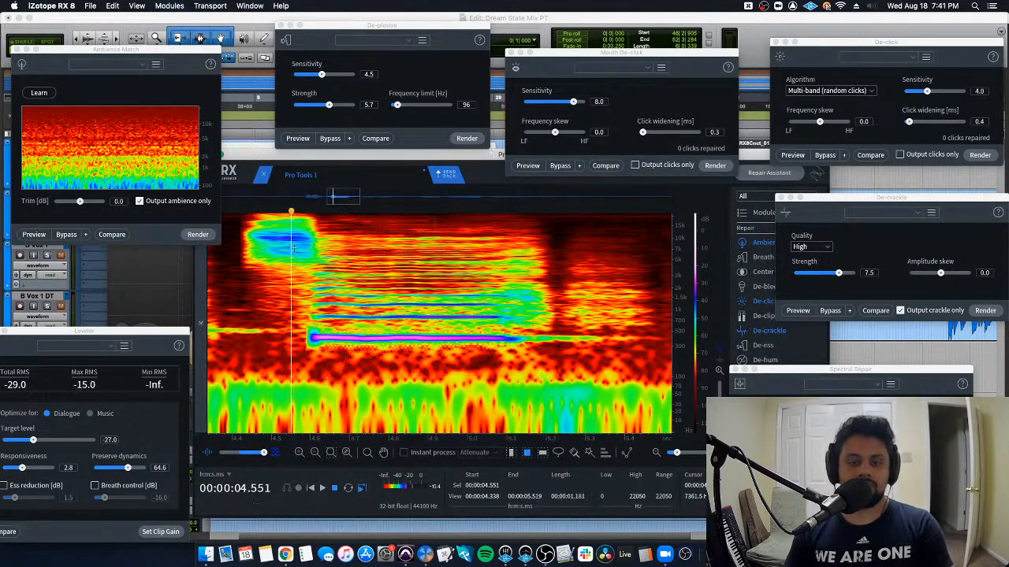
Select 4.800 to 4.819 s between about 3023 and 4525 Hz, apply Spectral Repair Replace, and play from 4.400 s.
{"action": "left_click_drag", "start_coordinate": [404, 273], "coordinate": [389, 279]}
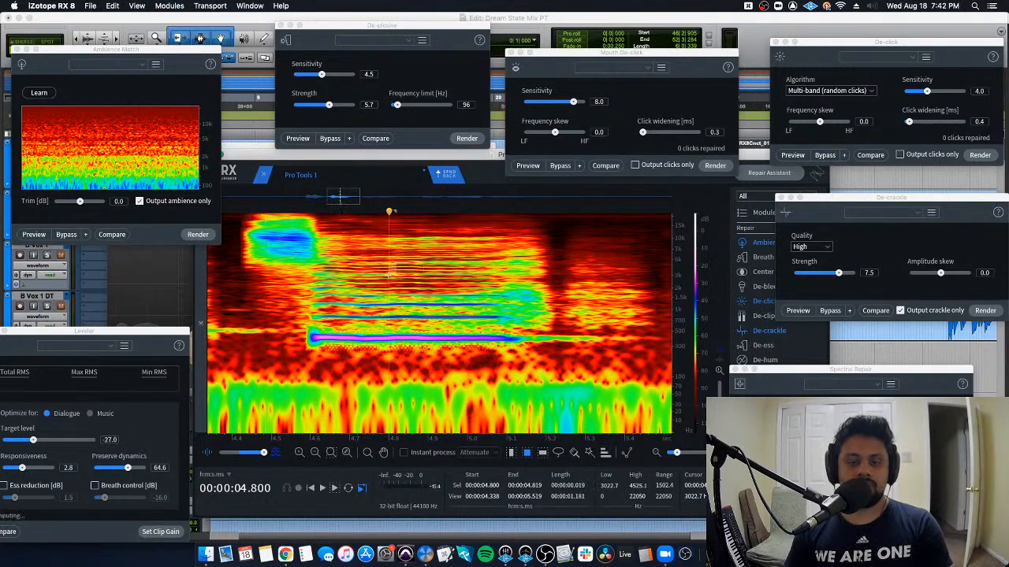
{"action": "key", "text": "shift+5"}
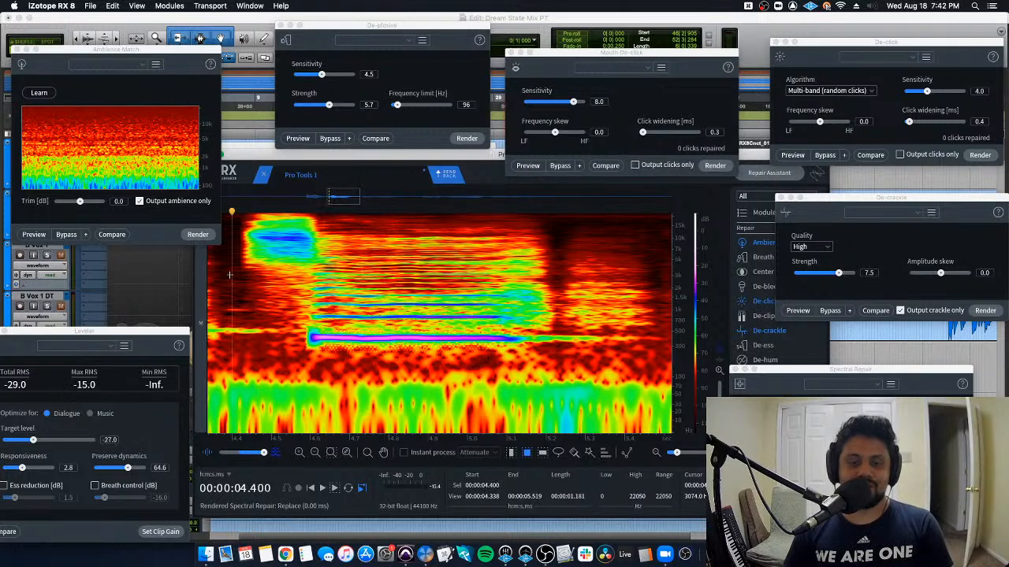
{"action": "key", "text": "space"}
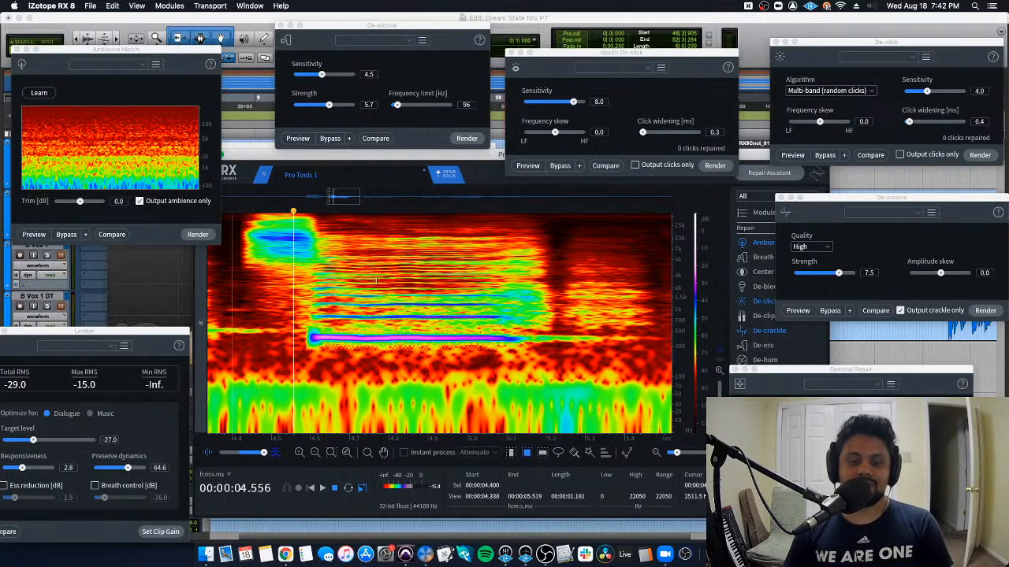
Send the repaired audio back from RX 8 and render it onto the last Lead Vox 1 clip with RX 8 Connect.
{"action": "scroll", "coordinate": [376, 309], "scroll_direction": "down", "scroll_amount": 8}
{"action": "key", "text": "super+Return"}
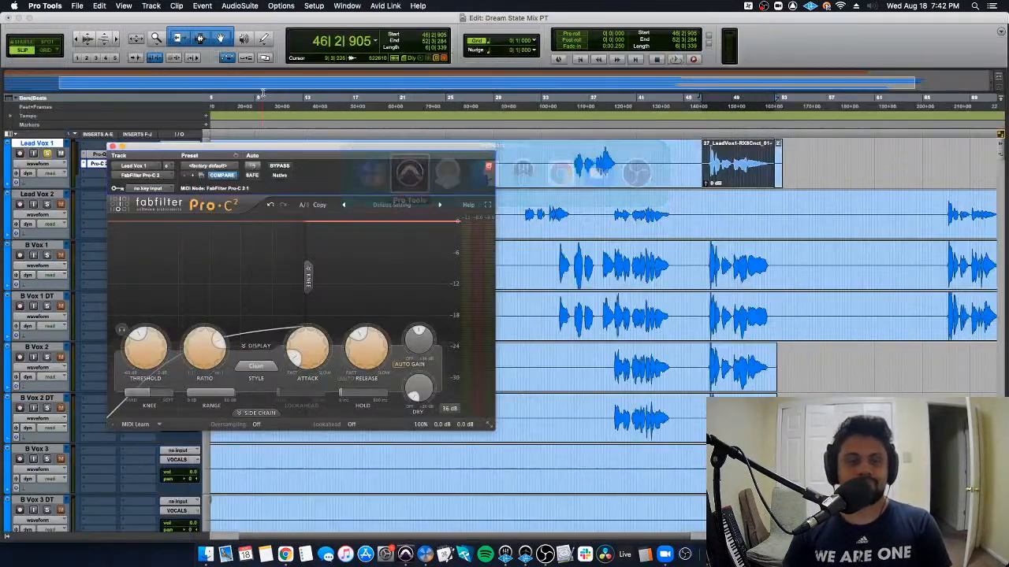
{"action": "left_click", "coordinate": [239, 6]}
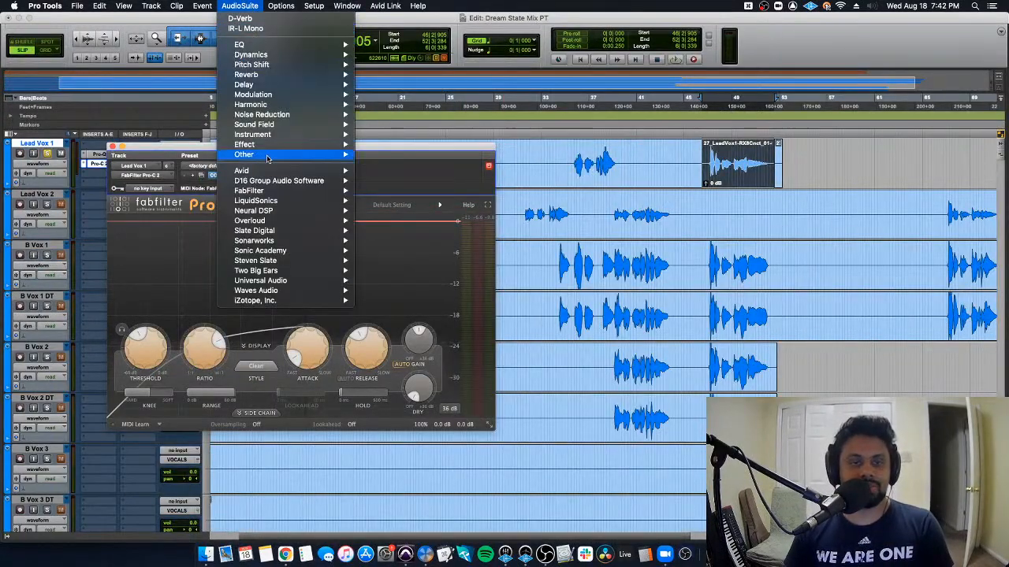
{"action": "mouse_move", "coordinate": [331, 300]}
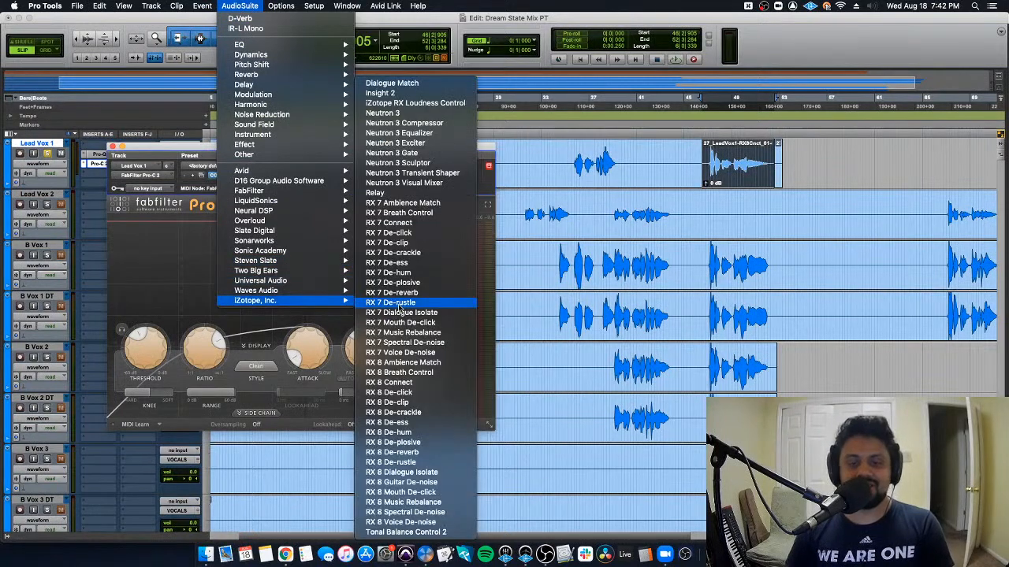
{"action": "left_click", "coordinate": [442, 384]}
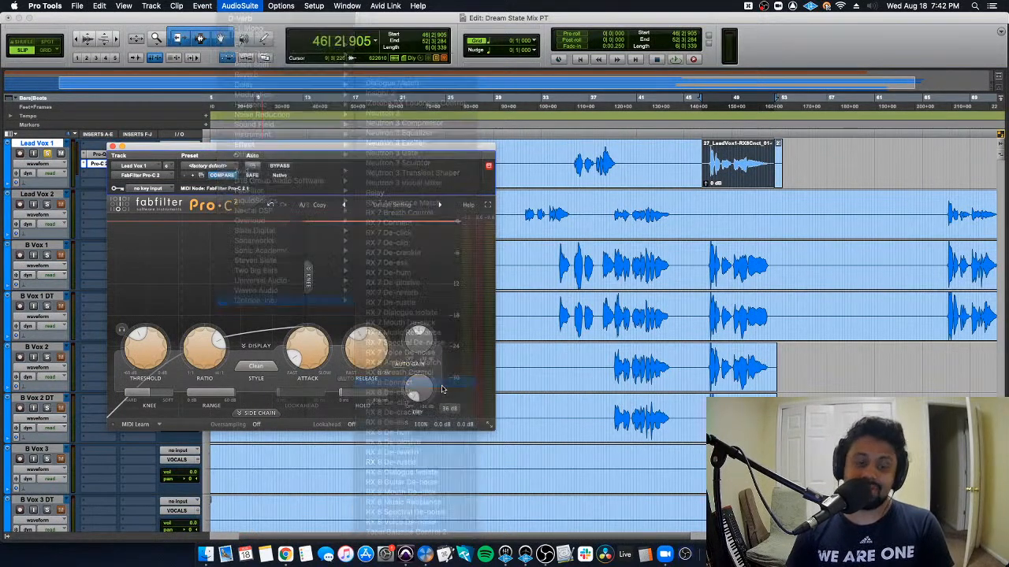
{"action": "left_click", "coordinate": [310, 487]}
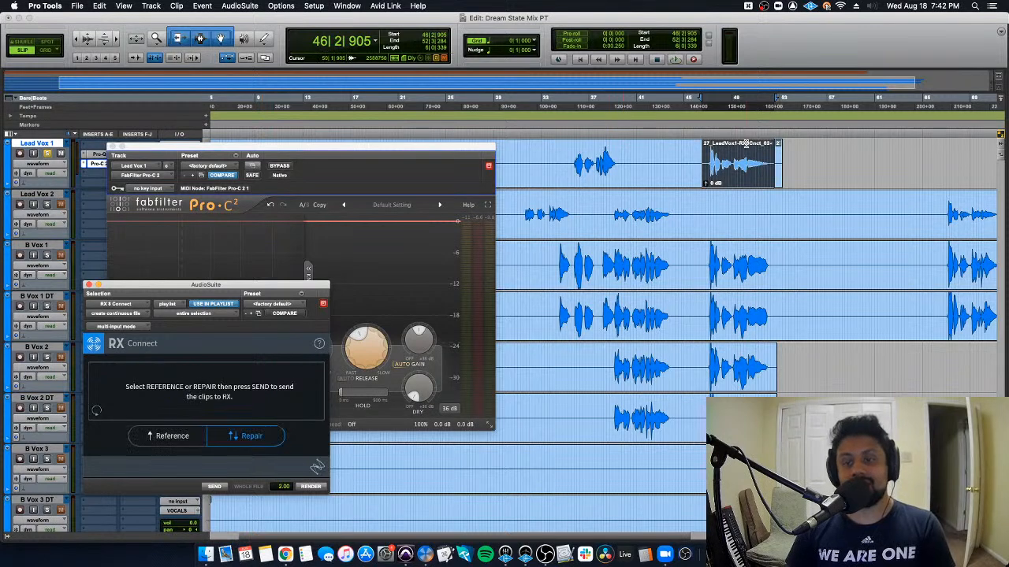
Play the repaired last phrase, close RX Connect, and slightly lower the Pro-C 2 threshold during playback.
{"action": "key", "text": "space"}
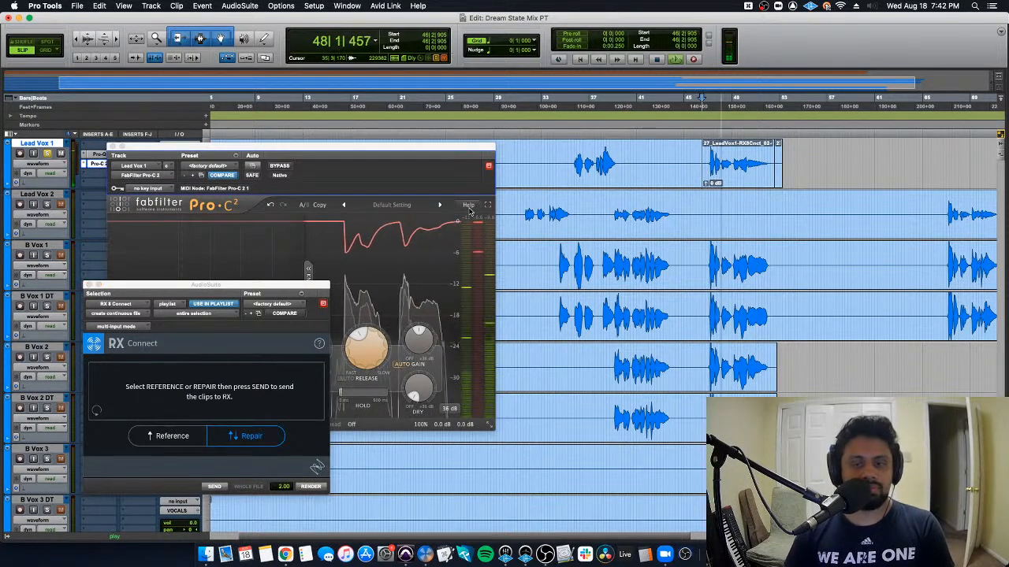
{"action": "left_click", "coordinate": [88, 285]}
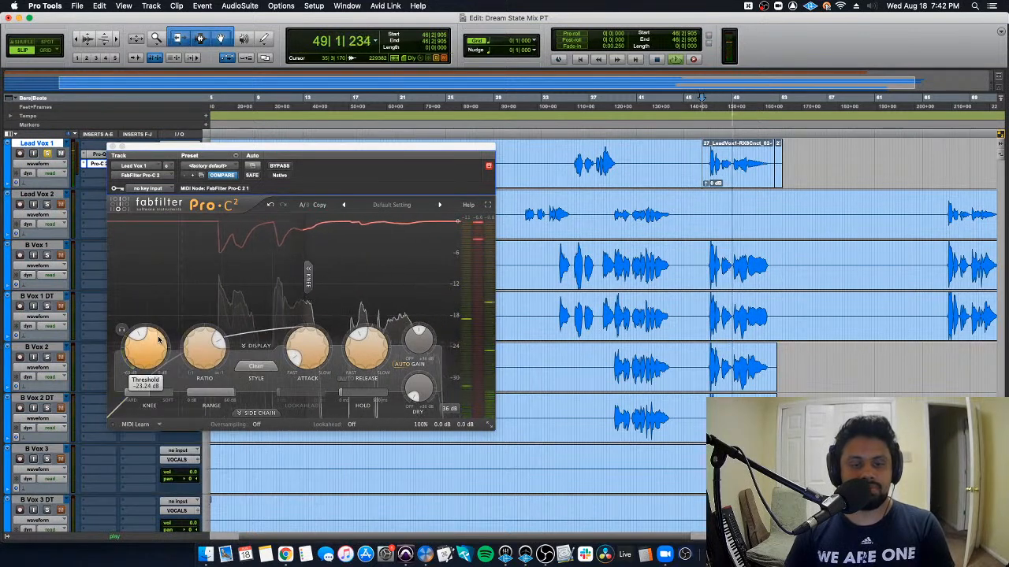
{"action": "left_click_drag", "start_coordinate": [135, 356], "coordinate": [134, 364]}
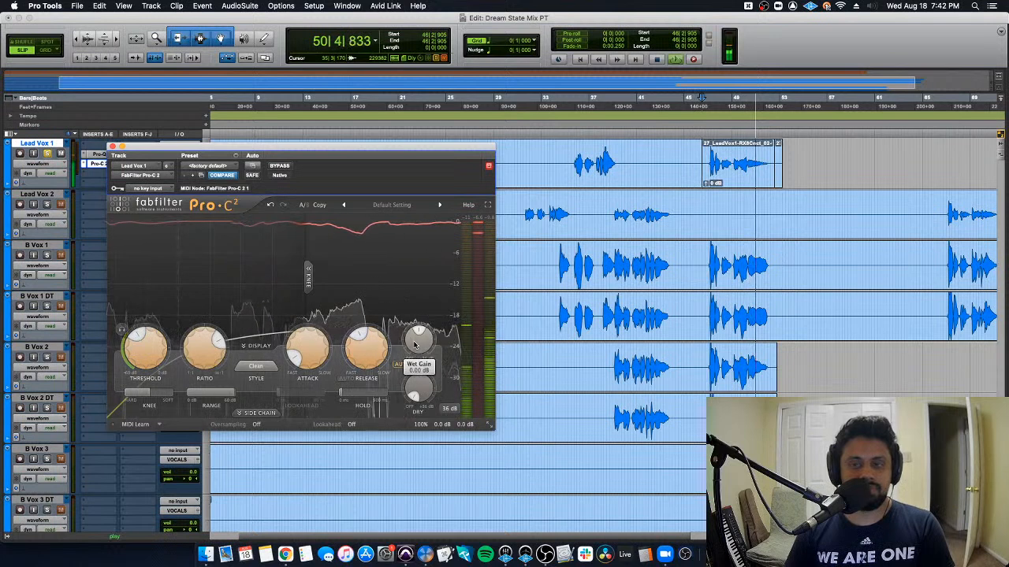
{"action": "key", "text": "space"}
Play Lead Vox 1 from bar 35 and slightly raise the wet gain in Pro-C 2.
{"action": "scroll", "coordinate": [577, 155], "scroll_direction": "left", "scroll_amount": 1}
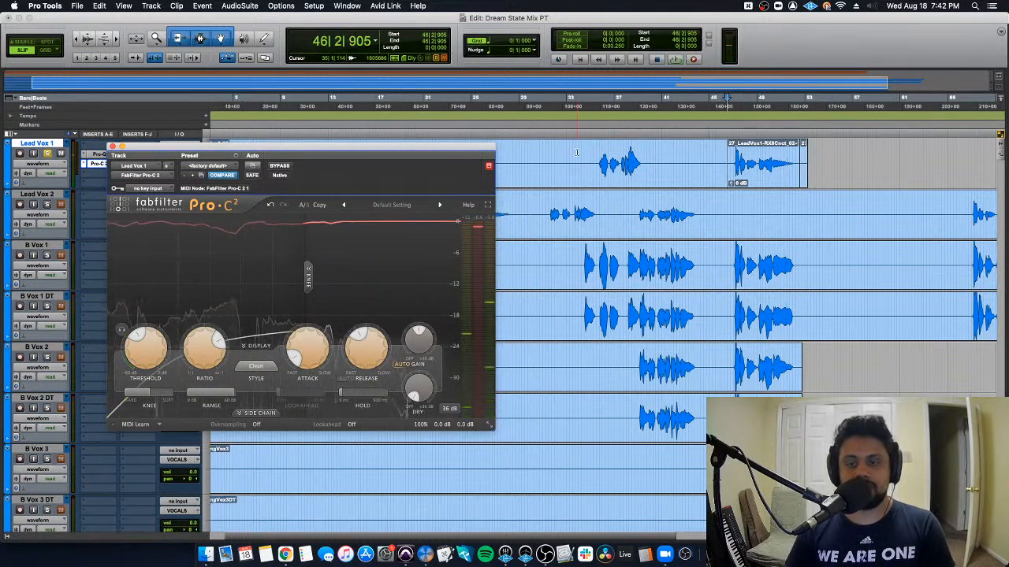
{"action": "left_click", "coordinate": [596, 161]}
{"action": "key", "text": "space"}
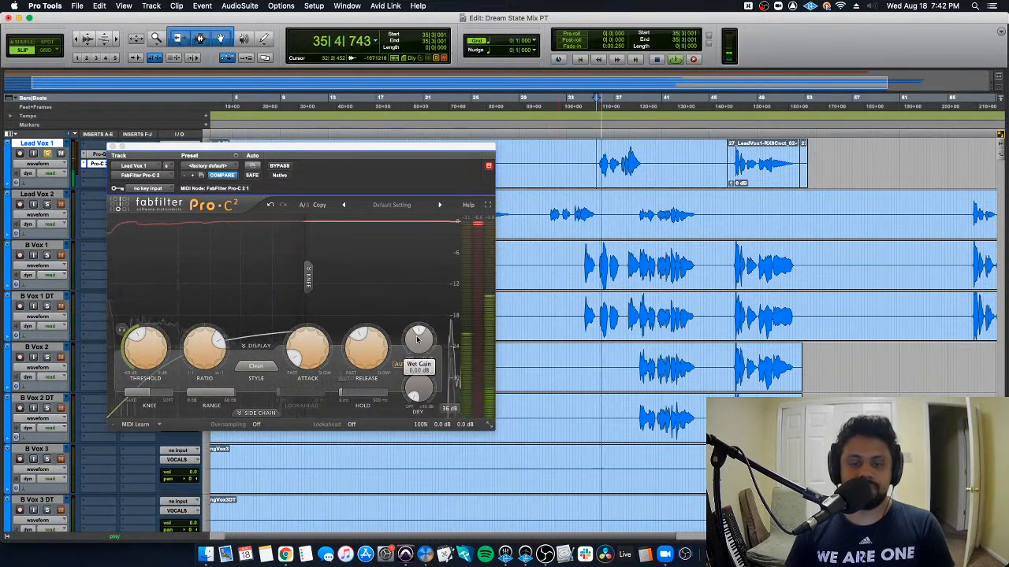
{"action": "left_click_drag", "start_coordinate": [413, 322], "coordinate": [416, 314]}
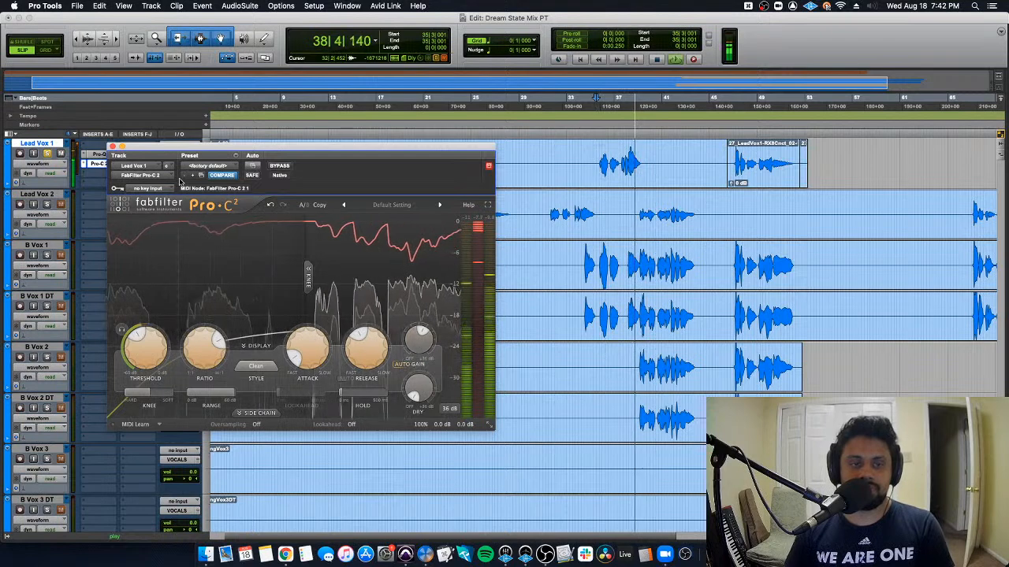
Add a Pro-Q 3 bell cut of about 1.65 dB near 971 Hz with Q 2.4 on Lead Vox 1, and audition the last phrase.
{"action": "left_click", "coordinate": [98, 155]}
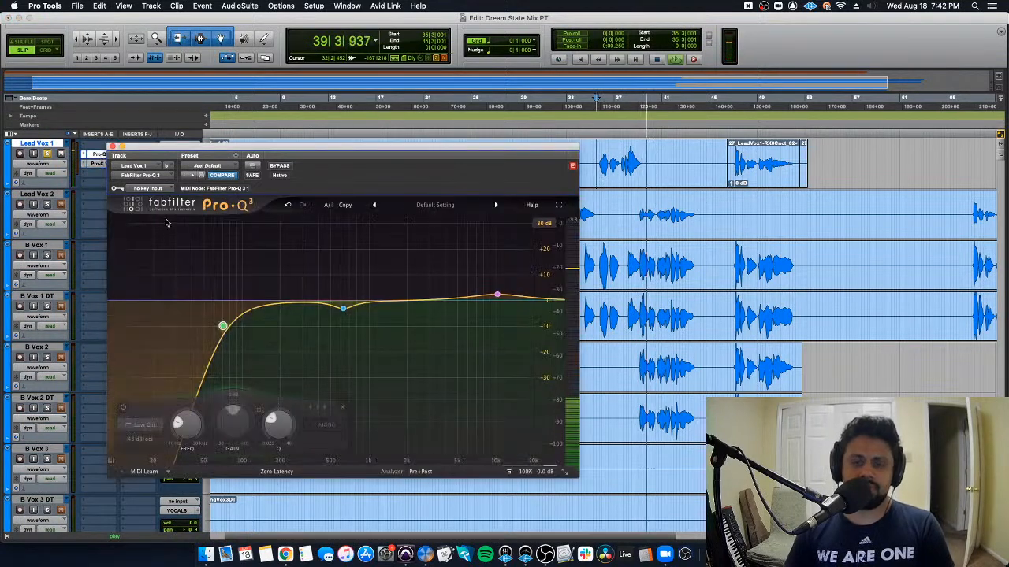
{"action": "key", "text": "space"}
{"action": "key", "text": "space"}
{"action": "mouse_move", "coordinate": [370, 308]}
{"action": "left_mouse_down"}
{"action": "mouse_move", "coordinate": [373, 263]}
{"action": "mouse_move", "coordinate": [368, 310]}
{"action": "left_mouse_up"}
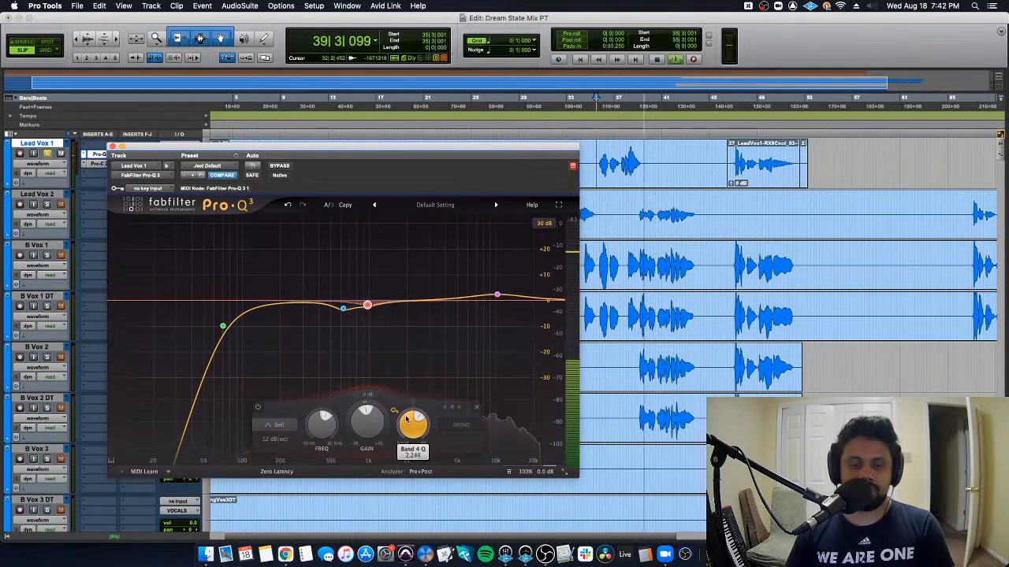
{"action": "key", "text": "space"}
{"action": "left_click", "coordinate": [727, 161]}
{"action": "key", "text": "space"}
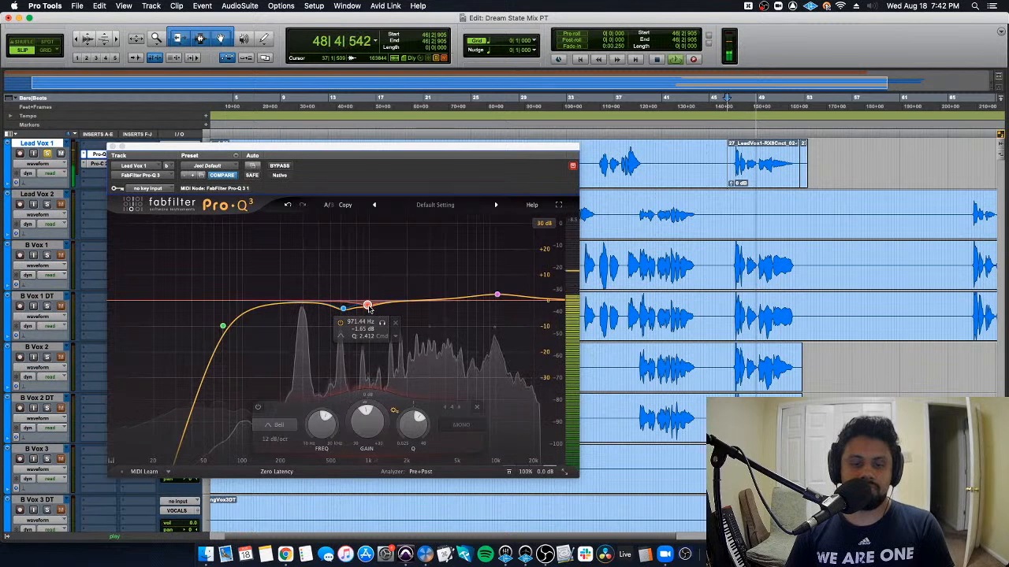
{"action": "left_click", "coordinate": [114, 147]}
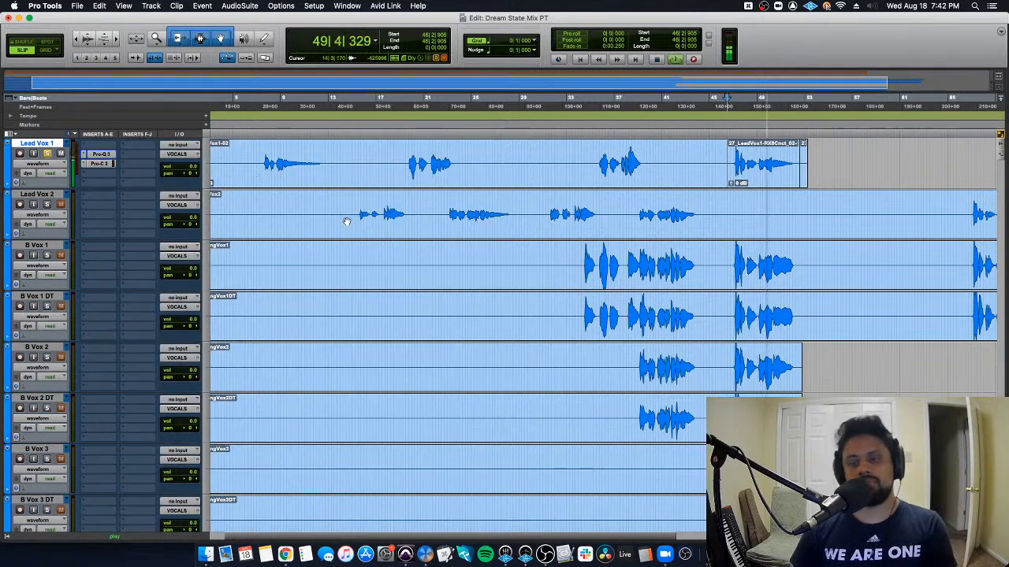
Listen to the earlier Lead Vox 1 phrases, playing the second from bar 19 and the first from bar 7.
{"action": "key", "text": "r"}
{"action": "key", "text": "space"}
{"action": "left_click", "coordinate": [322, 155]}
{"action": "key", "text": "space"}
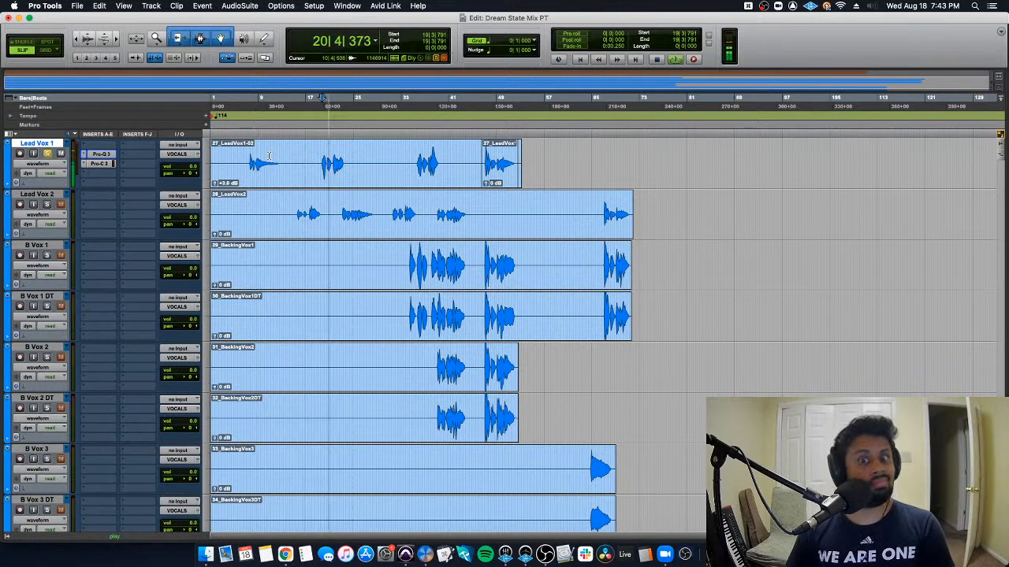
{"action": "key", "text": "space"}
{"action": "key", "text": "super+bracketright"}
{"action": "key", "text": "super+bracketright"}
{"action": "key", "text": "super+bracketright"}
{"action": "key", "text": "super+bracketright"}
{"action": "left_click", "coordinate": [597, 155]}
{"action": "key", "text": "space"}
{"action": "key", "text": "super+bracketleft"}
{"action": "key", "text": "super+bracketleft"}
{"action": "key", "text": "super+bracketleft"}
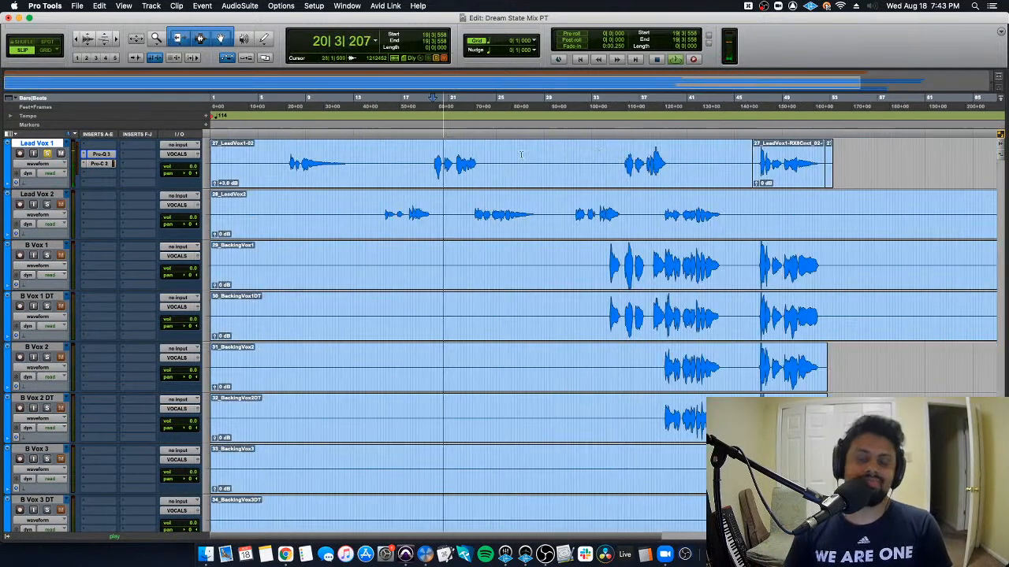
{"action": "left_click", "coordinate": [288, 150]}
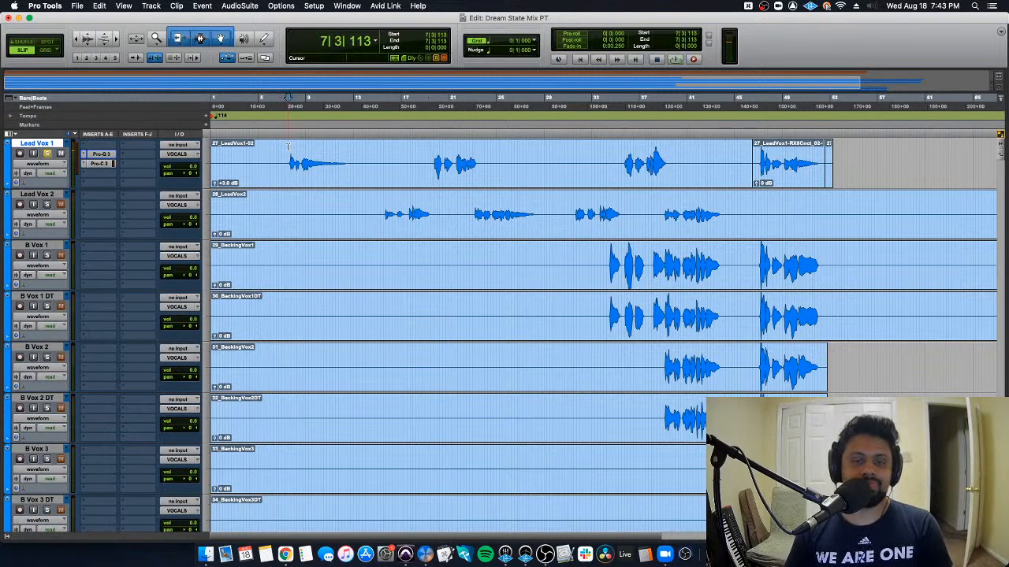
{"action": "key", "text": "space"}
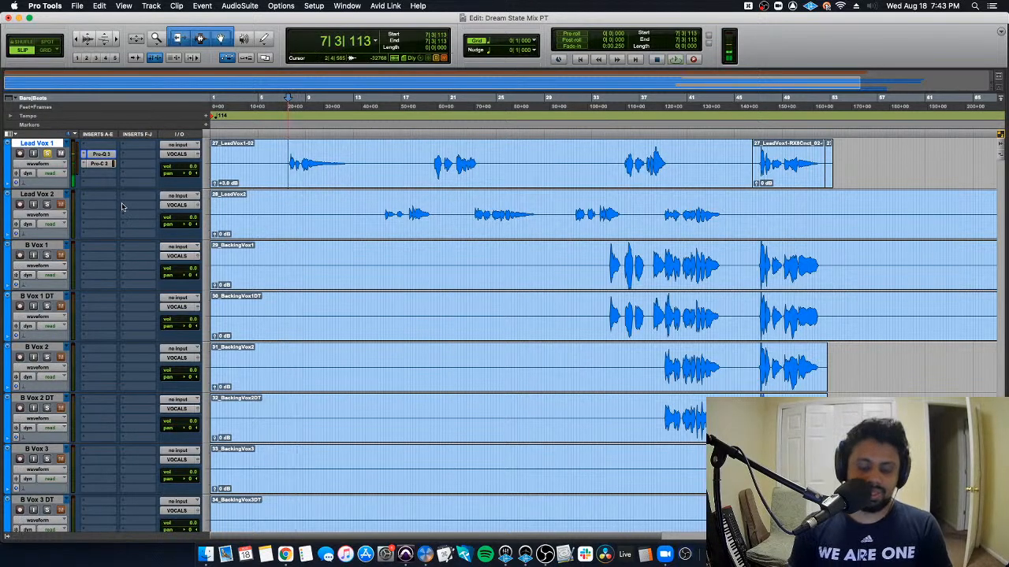
Switch to the Mix window and assign send B on Lead Vox 1 to the stereo bus 25-26.
{"action": "key", "text": "super+equal"}
{"action": "scroll", "coordinate": [363, 258], "scroll_direction": "down", "scroll_amount": 2}
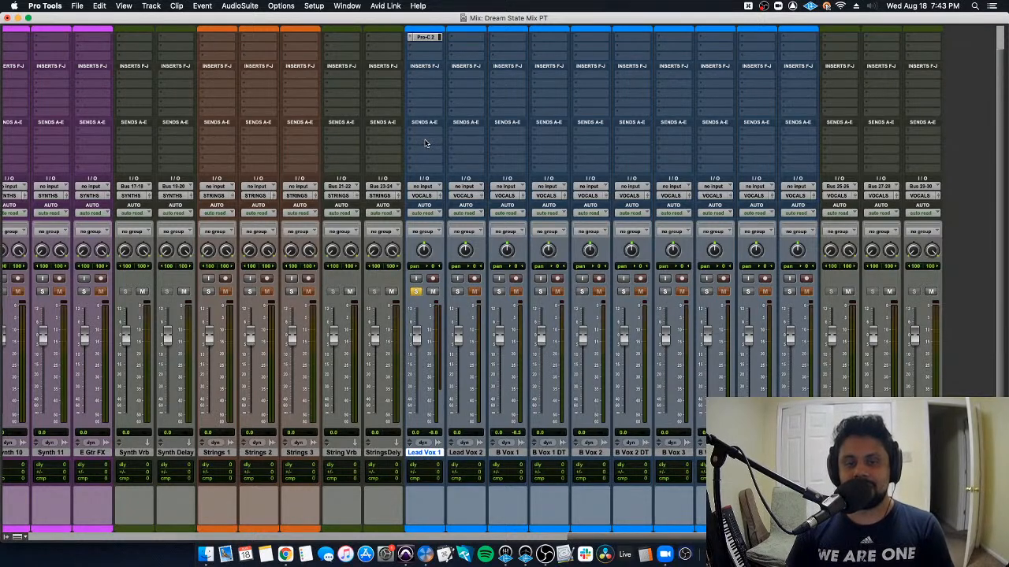
{"action": "left_click", "coordinate": [968, 429]}
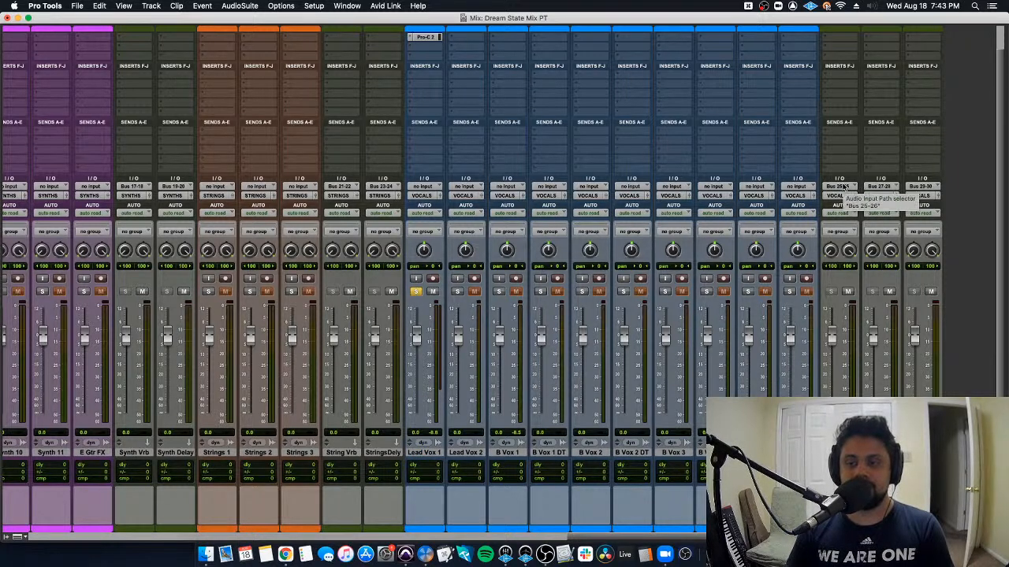
{"action": "left_click", "coordinate": [417, 145]}
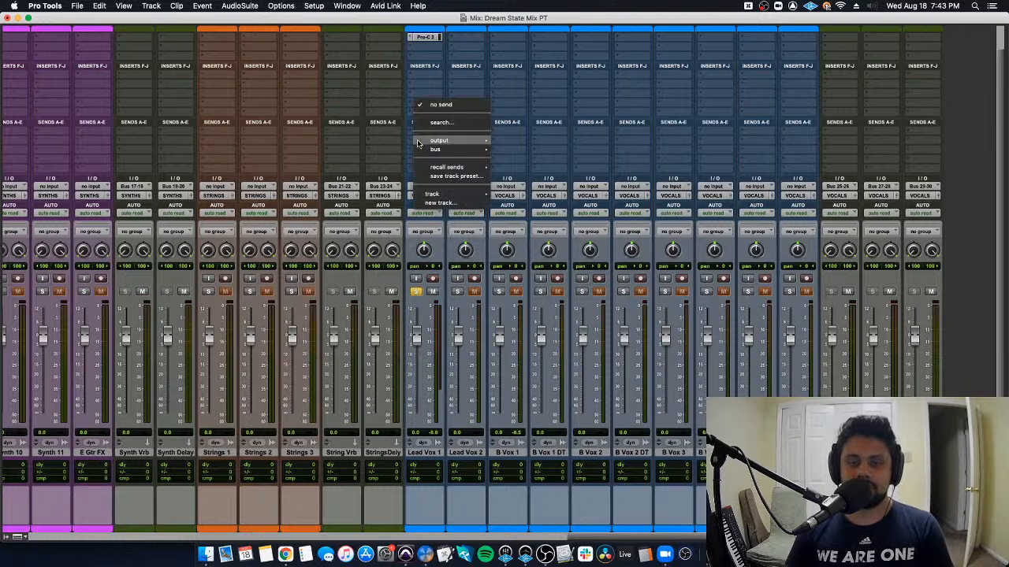
{"action": "mouse_move", "coordinate": [436, 149]}
{"action": "mouse_move", "coordinate": [532, 151]}
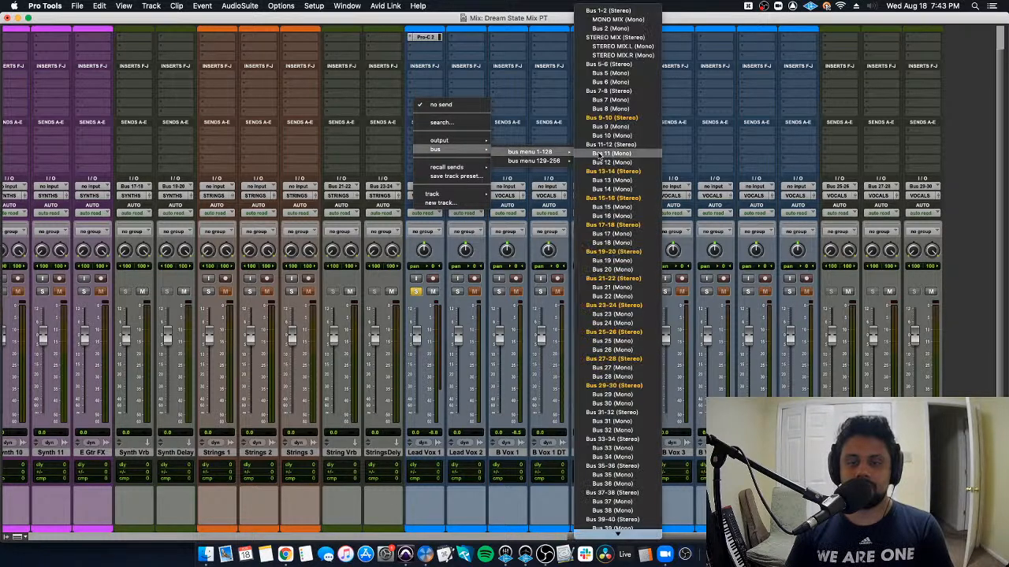
{"action": "left_click", "coordinate": [624, 333]}
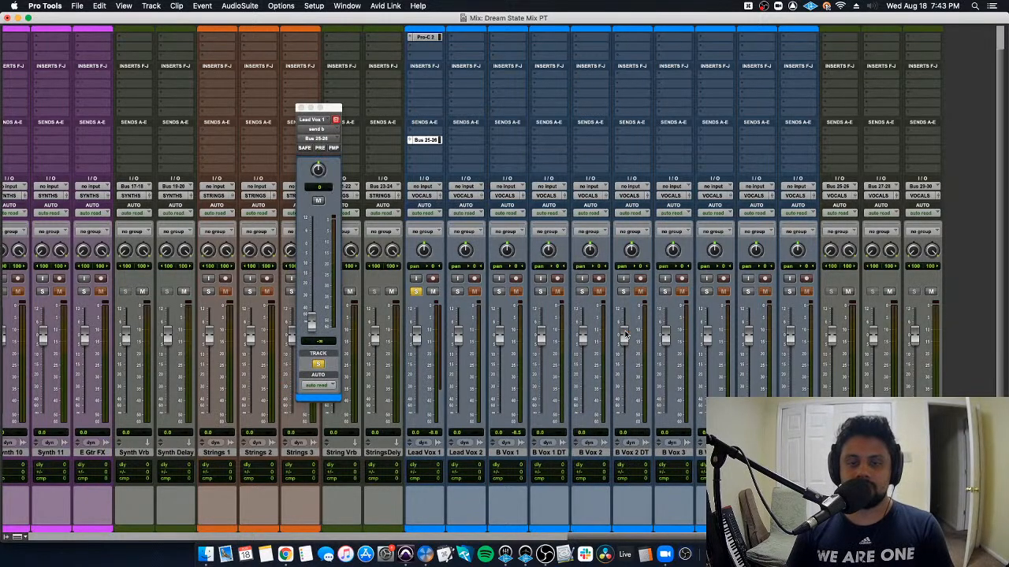
Raise the Lead Vox 1 send to Bus 25-26 to -7.5 dB and look at the Lustrous Plates reverb on Vox Vrb.
{"action": "left_click_drag", "start_coordinate": [311, 321], "coordinate": [319, 340]}
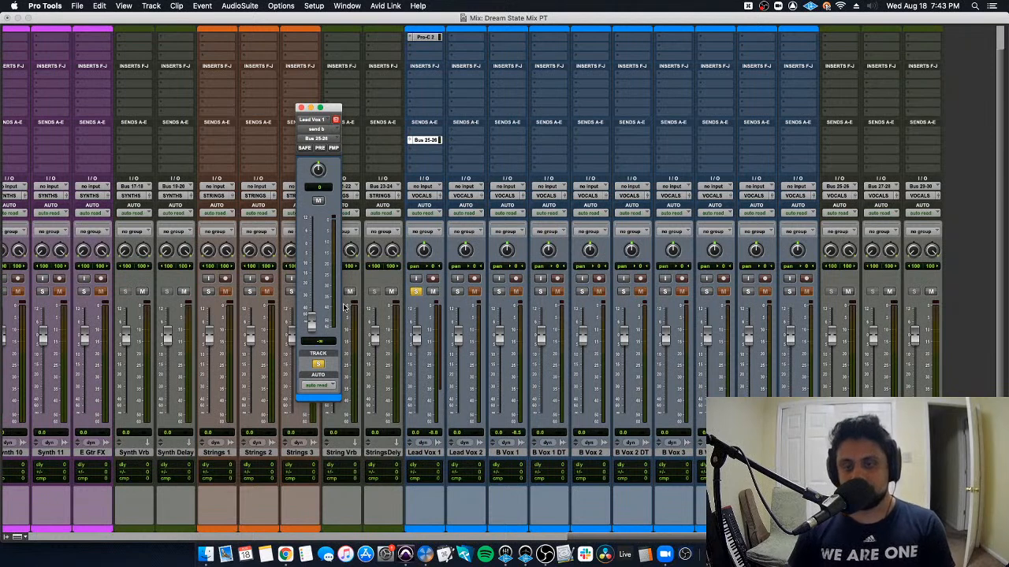
{"action": "left_click_drag", "start_coordinate": [311, 321], "coordinate": [312, 265]}
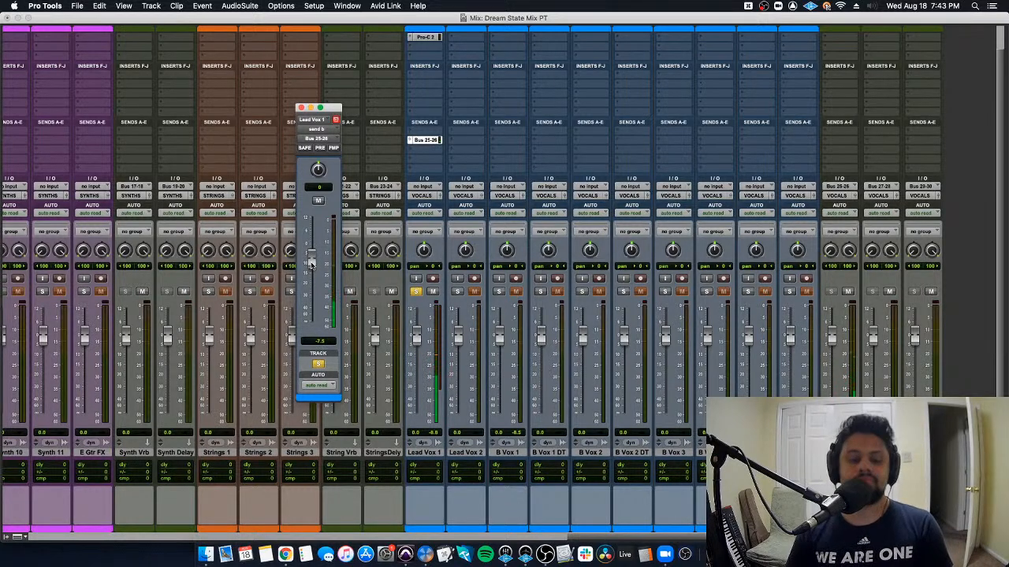
{"action": "scroll", "coordinate": [719, 229], "scroll_direction": "up", "scroll_amount": 2}
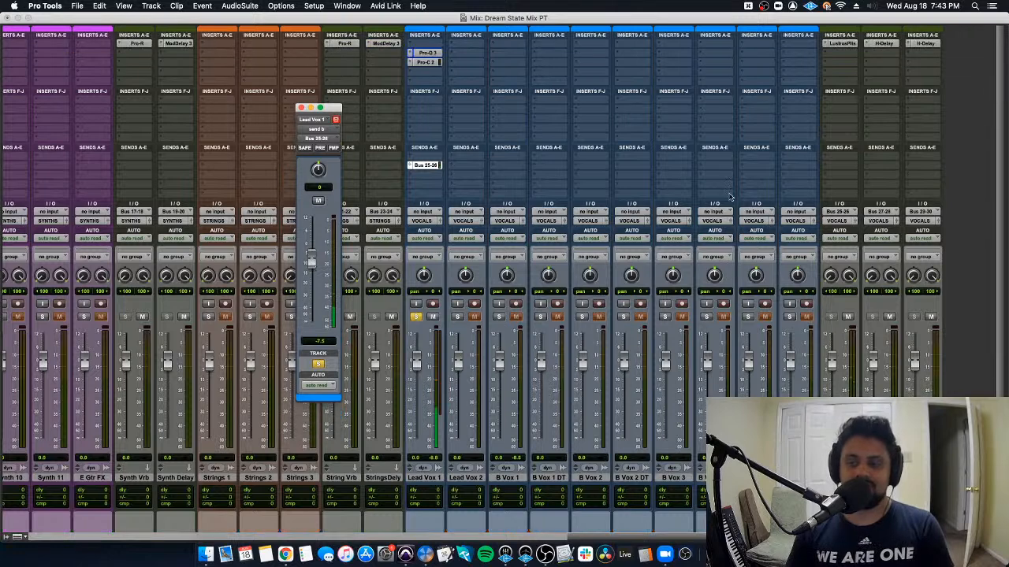
{"action": "left_click", "coordinate": [844, 43]}
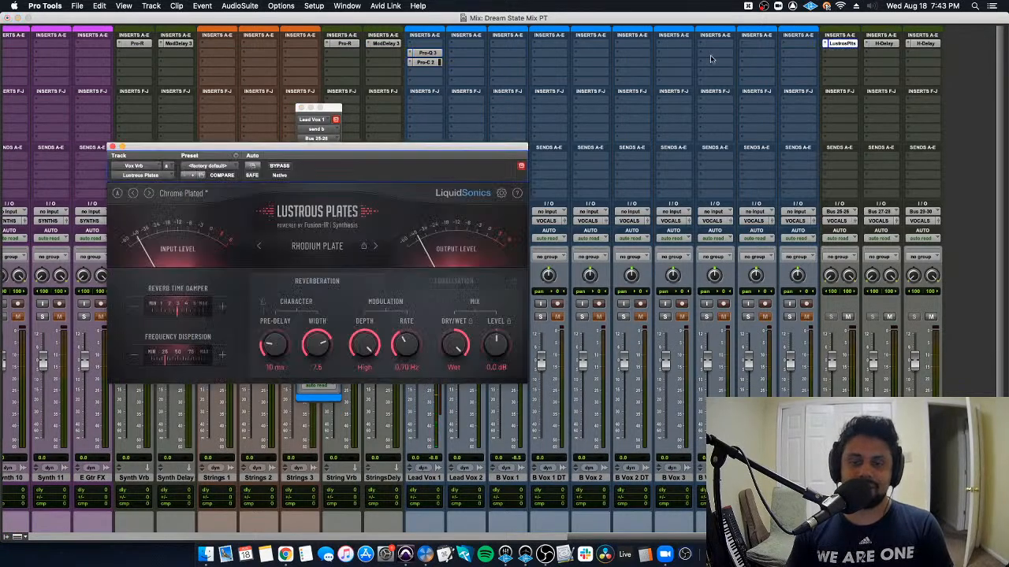
{"action": "left_click", "coordinate": [113, 148]}
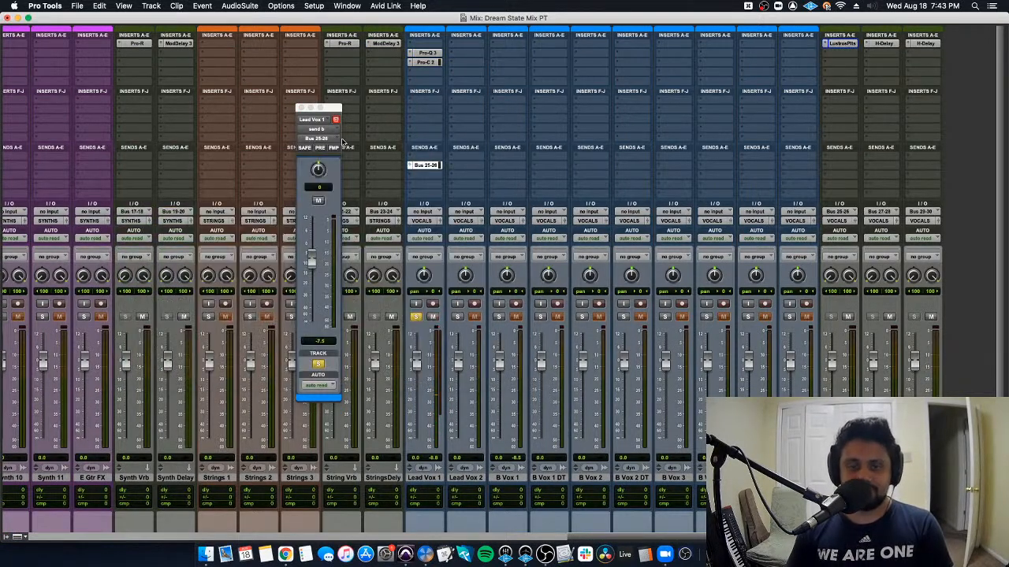
Pull the Lead Vox 1 send to Bus 25-26 down to minus infinity and close its fader window.
{"action": "left_click", "coordinate": [425, 166]}
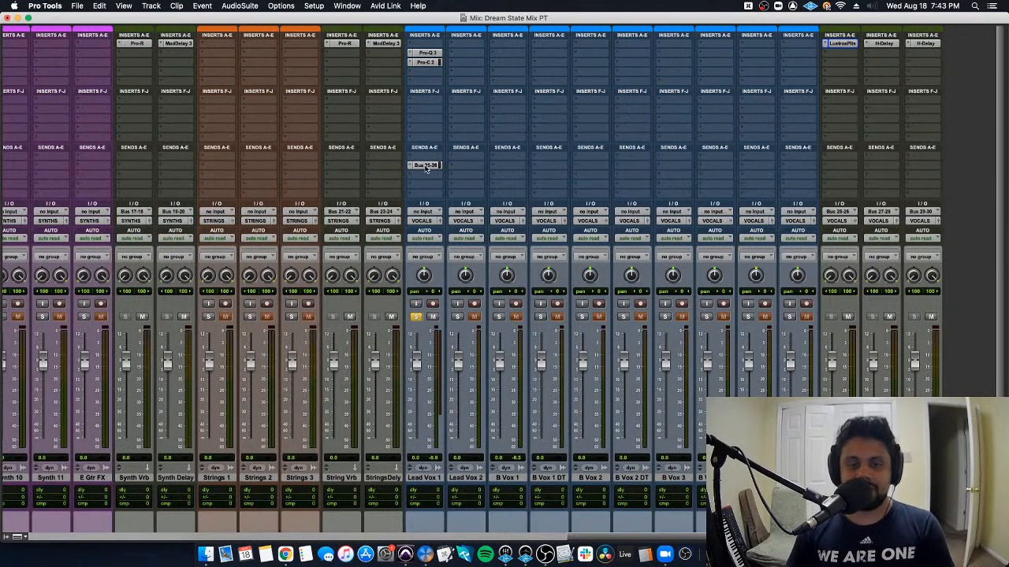
{"action": "left_click", "coordinate": [426, 167]}
{"action": "left_click_drag", "start_coordinate": [308, 268], "coordinate": [320, 319]}
{"action": "left_click", "coordinate": [300, 104]}
{"action": "key", "text": "Escape"}
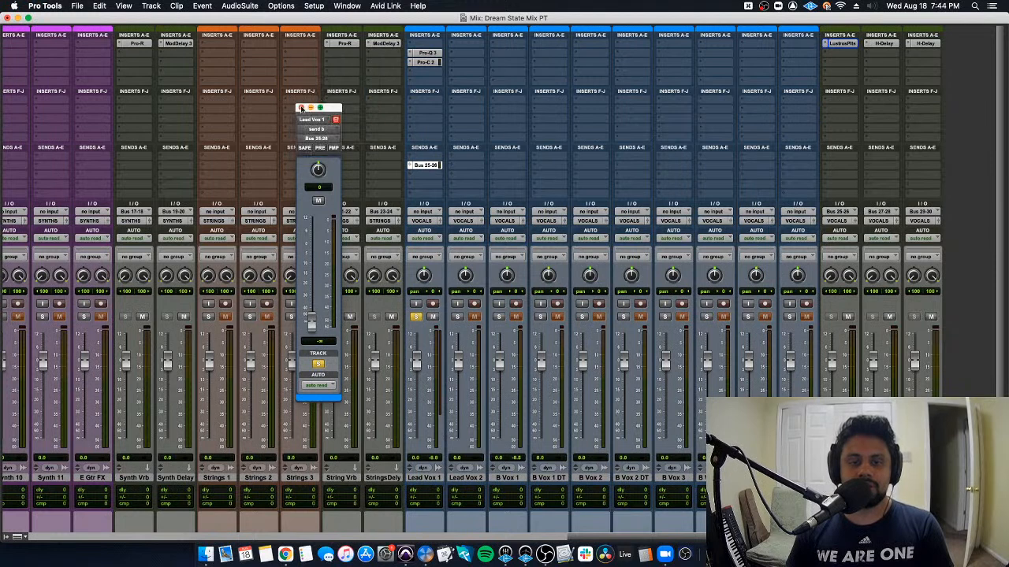
{"action": "left_click", "coordinate": [301, 108]}
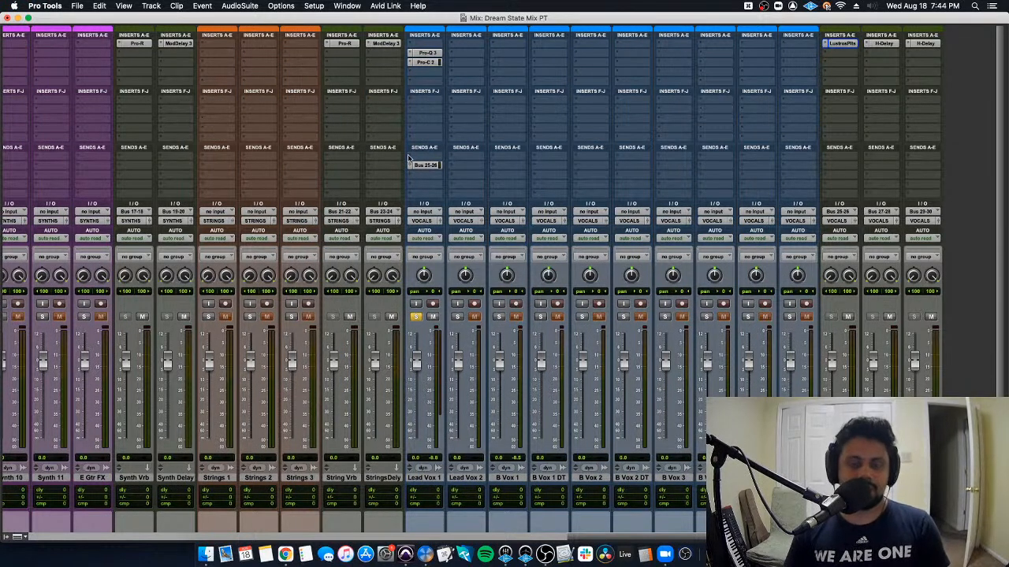
Expand sends B, C and D into individual mini-fader views across the mixer tracks.
{"action": "left_click", "coordinate": [411, 167], "text": "super"}
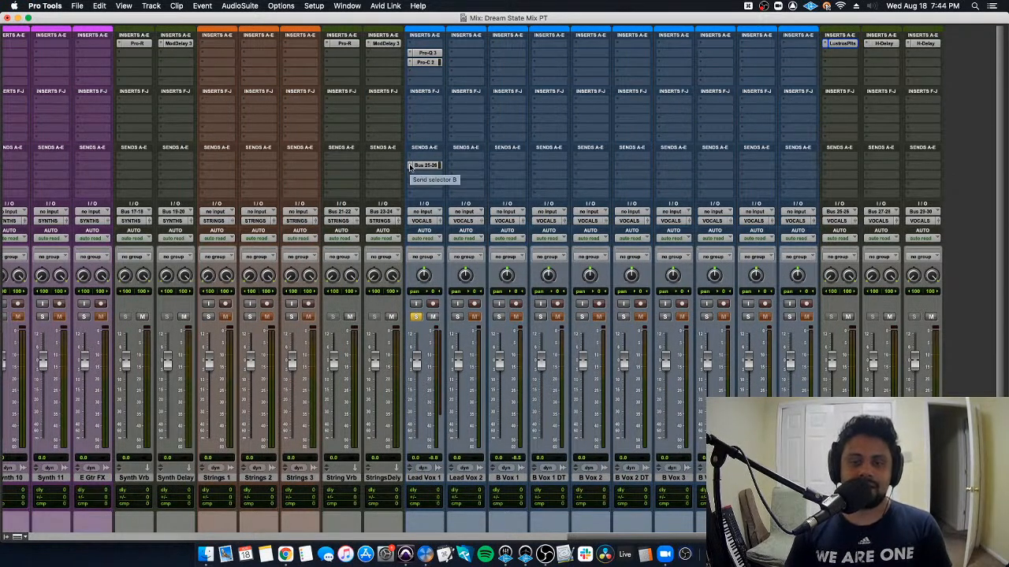
{"action": "left_click", "coordinate": [410, 215], "text": "super"}
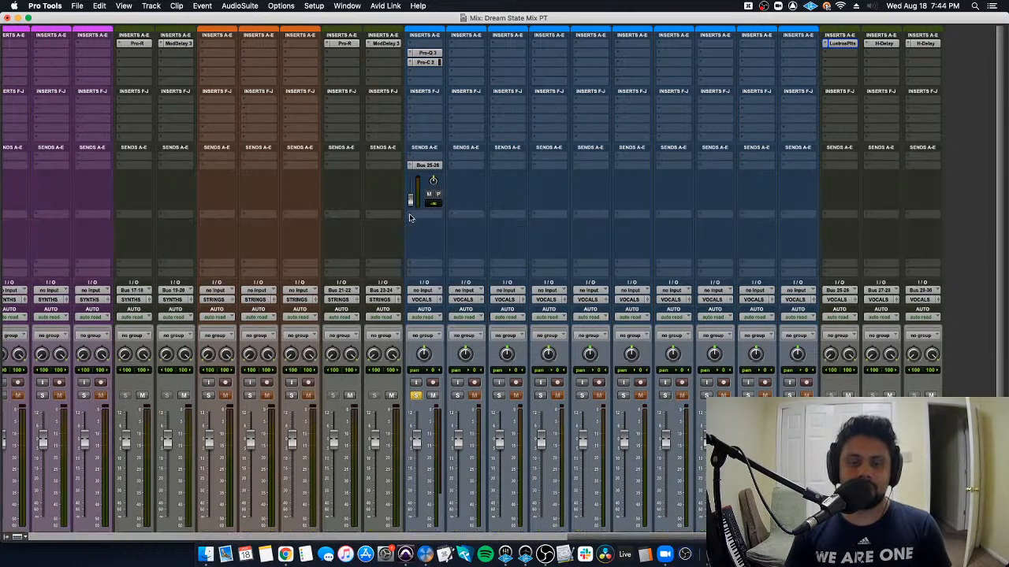
{"action": "left_click", "coordinate": [409, 267], "text": "super"}
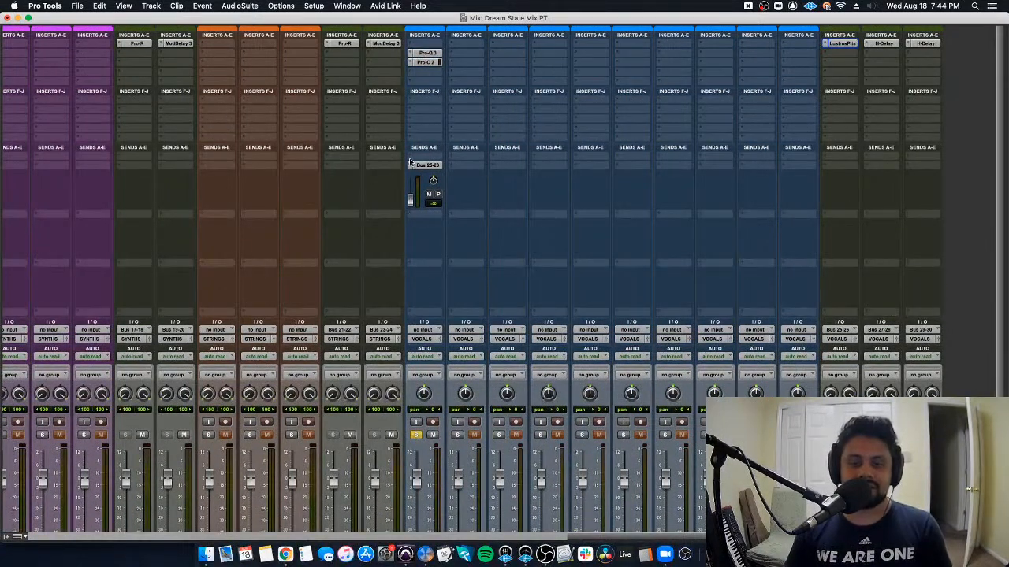
Expand the send A mini-faders, raise Lead Vox 1's send to Bus 25-26 to -6.1 dB, and check the Vox Vrb Lustrous Plates settings.
{"action": "left_click", "coordinate": [409, 160], "text": "super"}
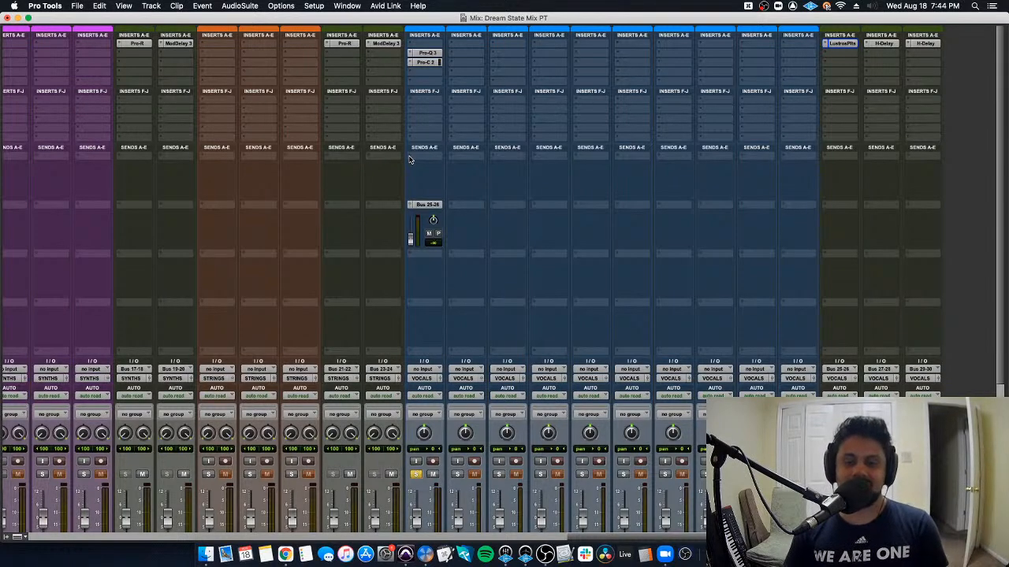
{"action": "scroll", "coordinate": [409, 159], "scroll_direction": "down", "scroll_amount": 3}
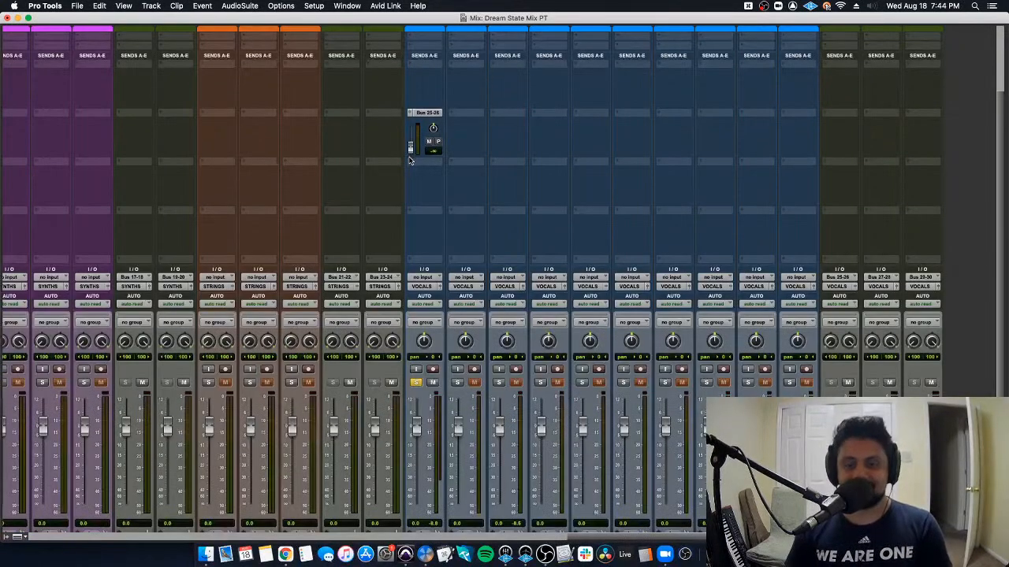
{"action": "scroll", "coordinate": [408, 224], "scroll_direction": "up", "scroll_amount": 3}
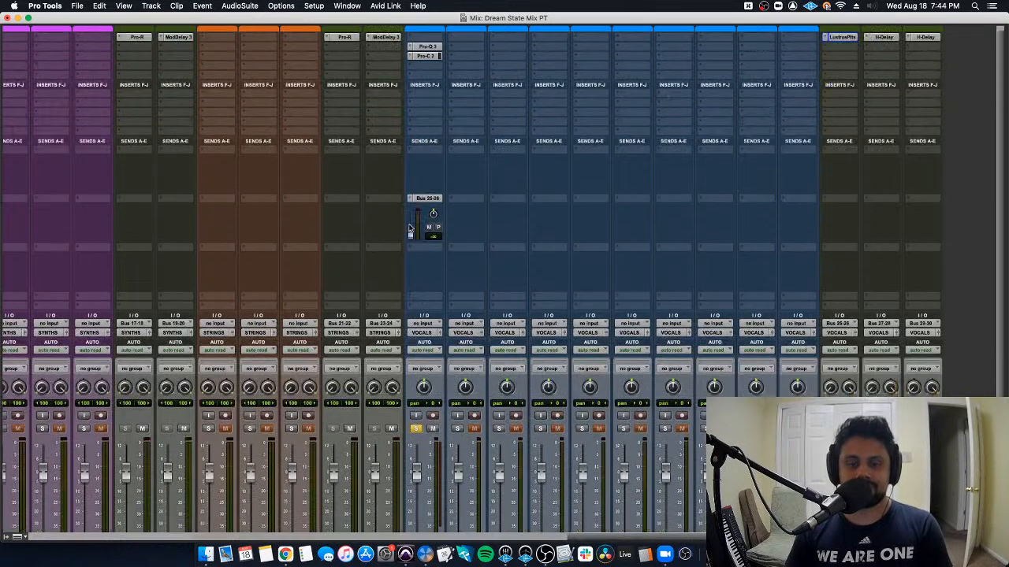
{"action": "left_click_drag", "start_coordinate": [409, 233], "coordinate": [409, 223]}
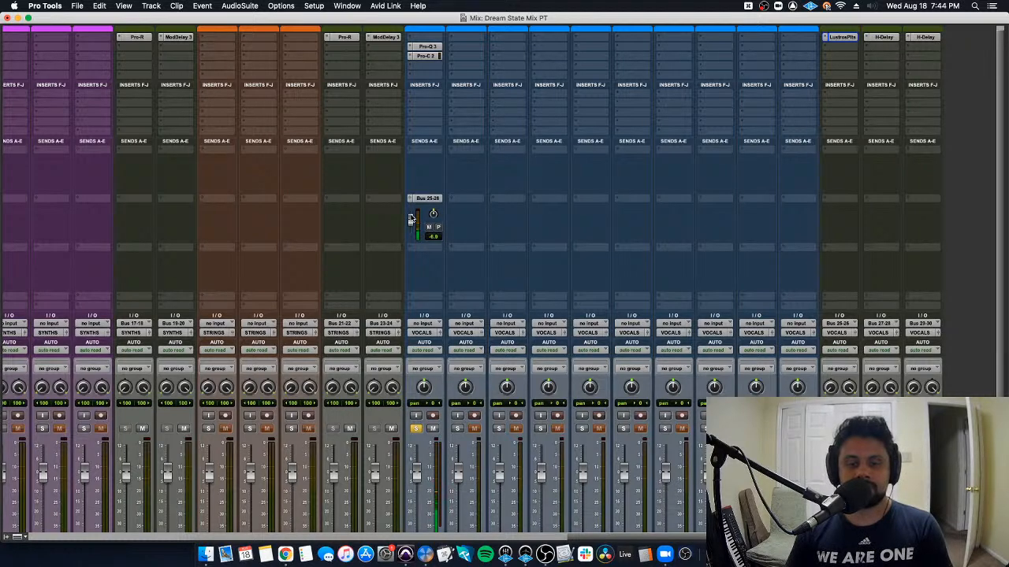
{"action": "left_click", "coordinate": [847, 37]}
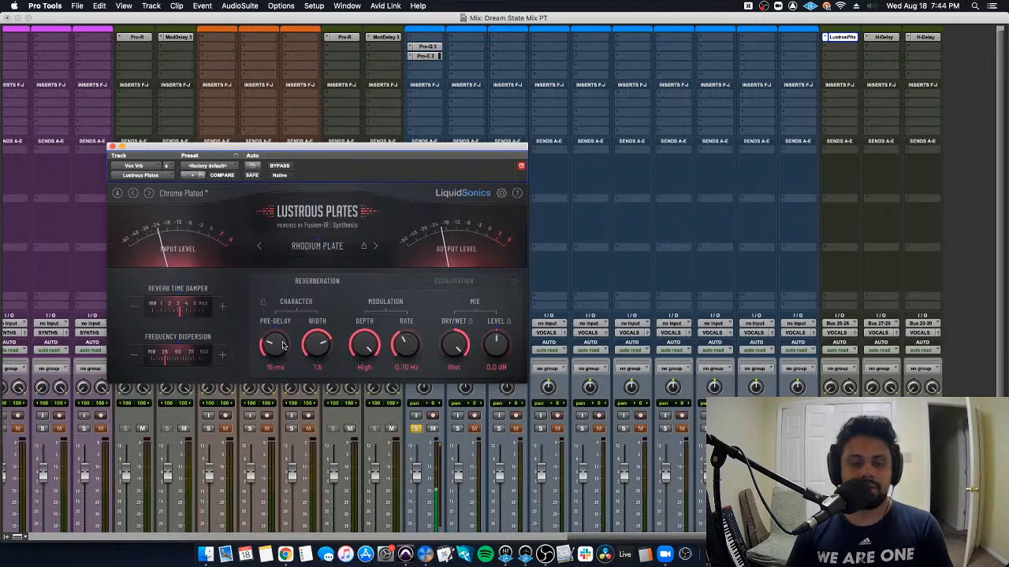
{"action": "left_click", "coordinate": [112, 148]}
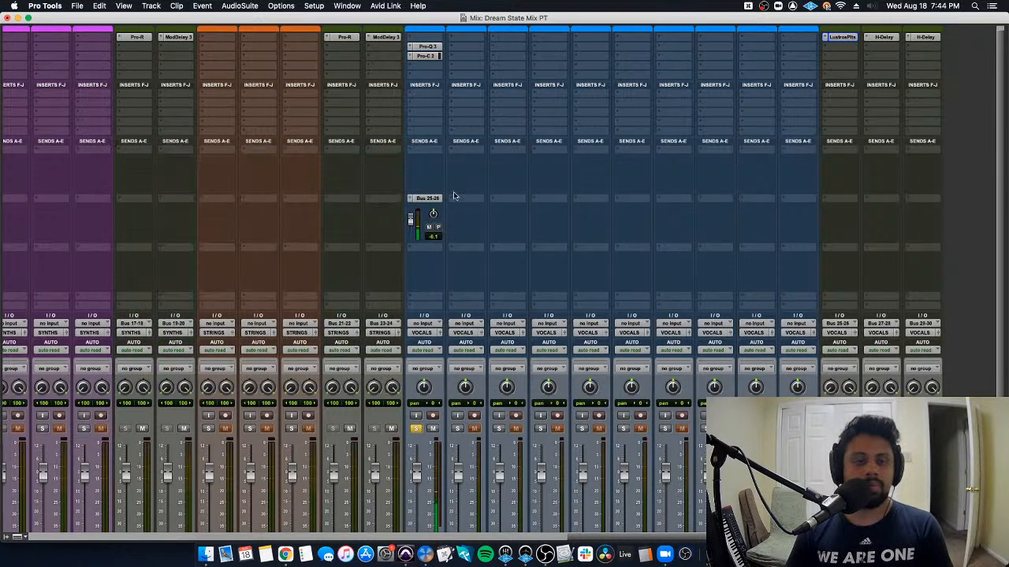
Assign send C on Lead Vox 1 to the stereo bus 27-28 and raise its level to about -19 dB.
{"action": "scroll", "coordinate": [450, 197], "scroll_direction": "down", "scroll_amount": 3}
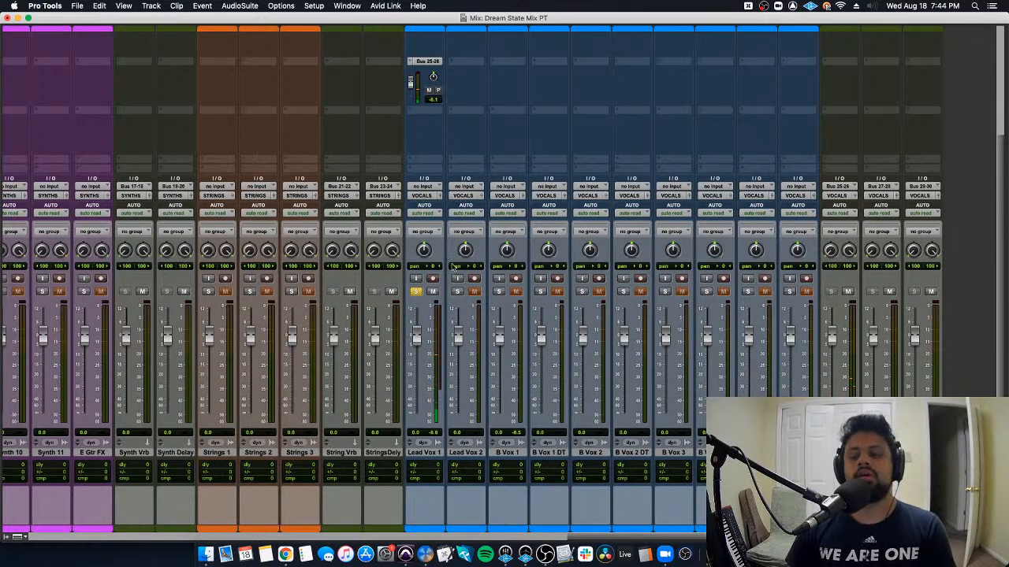
{"action": "scroll", "coordinate": [526, 290], "scroll_direction": "up", "scroll_amount": 2}
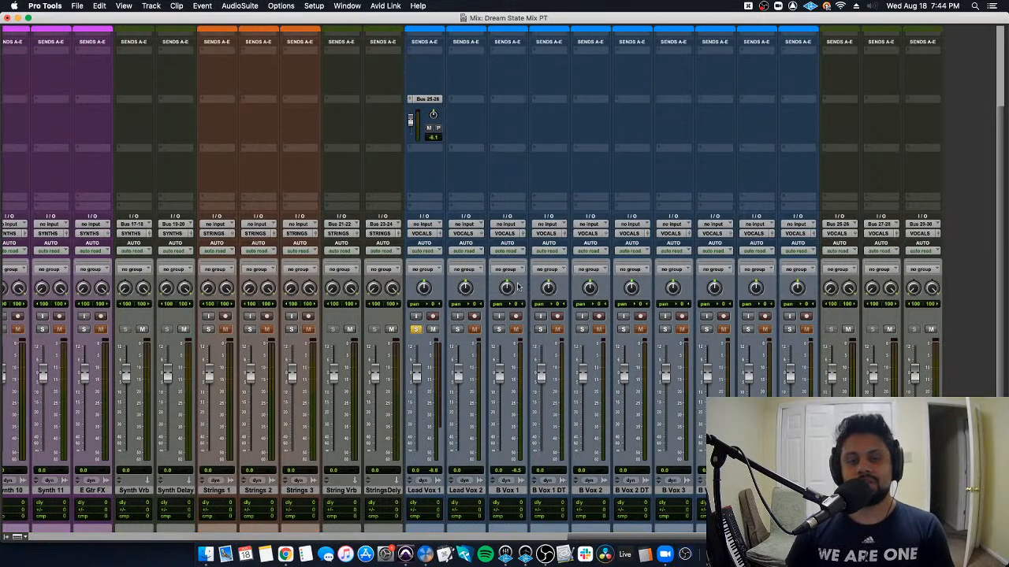
{"action": "left_click", "coordinate": [428, 183]}
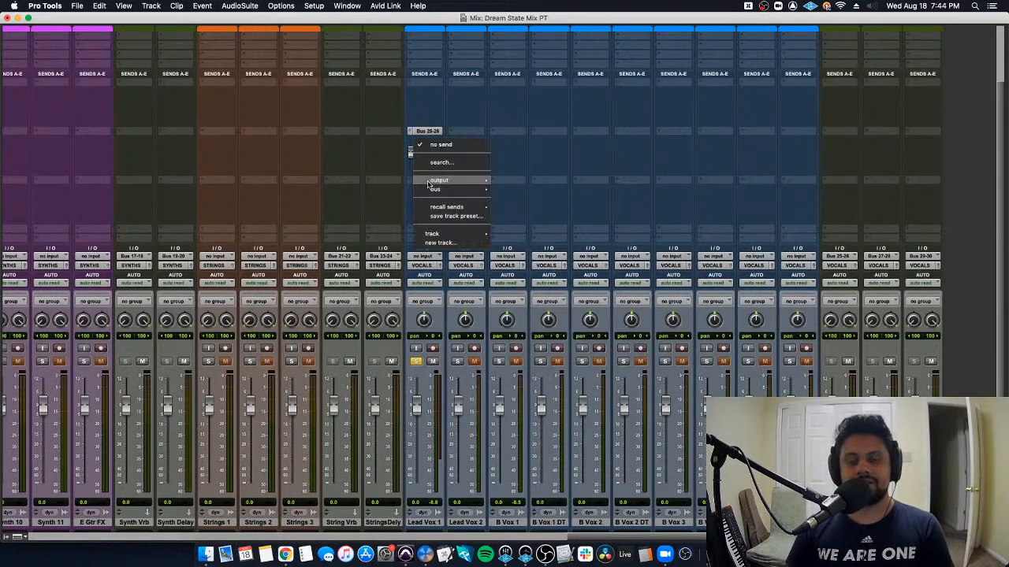
{"action": "mouse_move", "coordinate": [431, 190]}
{"action": "mouse_move", "coordinate": [516, 192]}
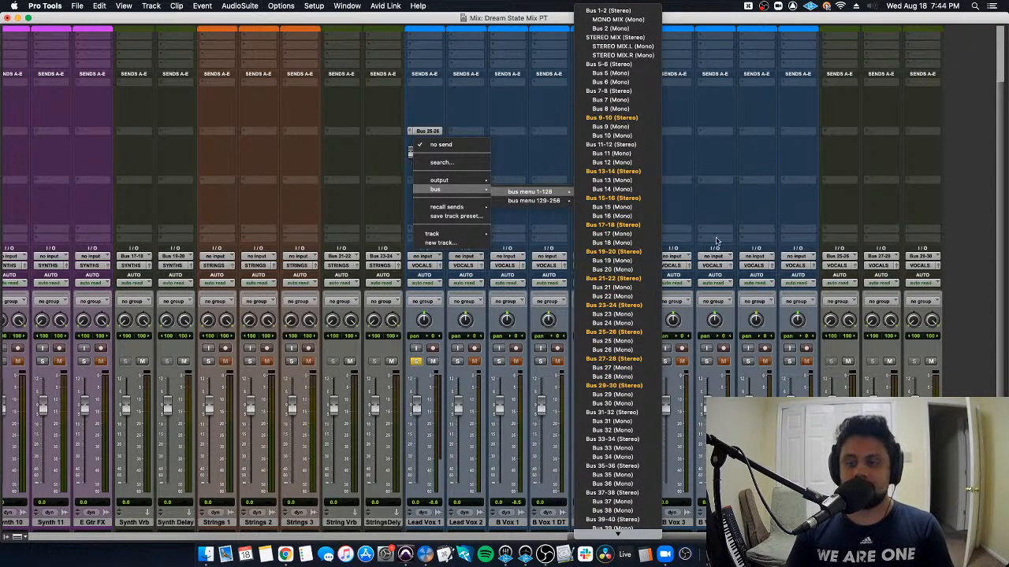
{"action": "left_click", "coordinate": [613, 358]}
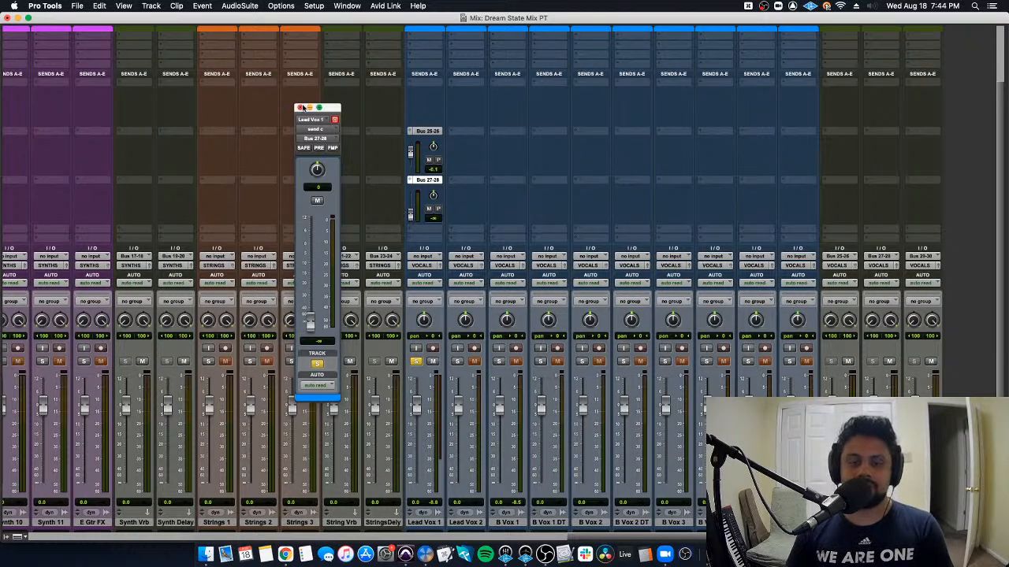
{"action": "left_click_drag", "start_coordinate": [411, 207], "coordinate": [409, 209]}
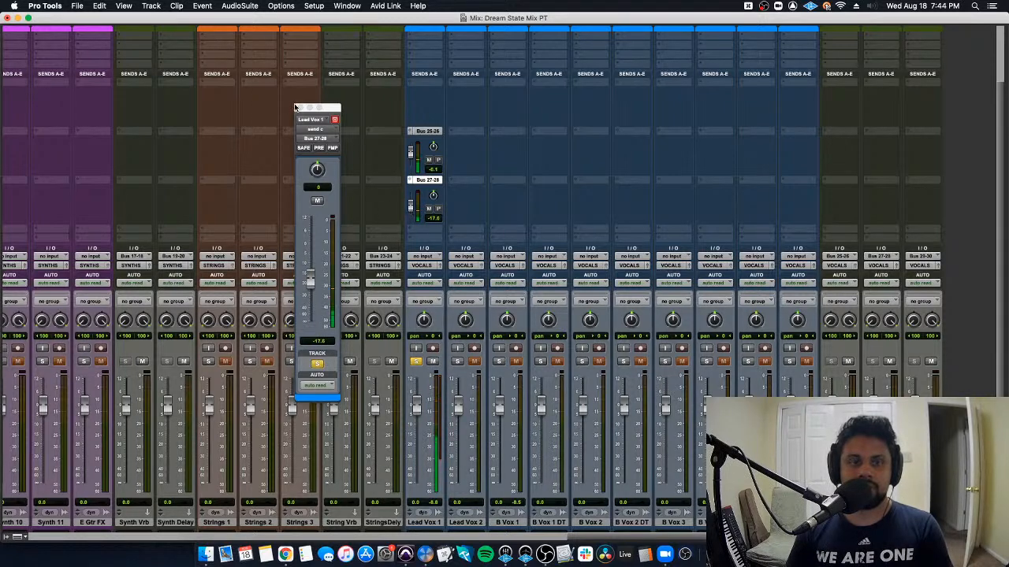
{"action": "left_click", "coordinate": [298, 107]}
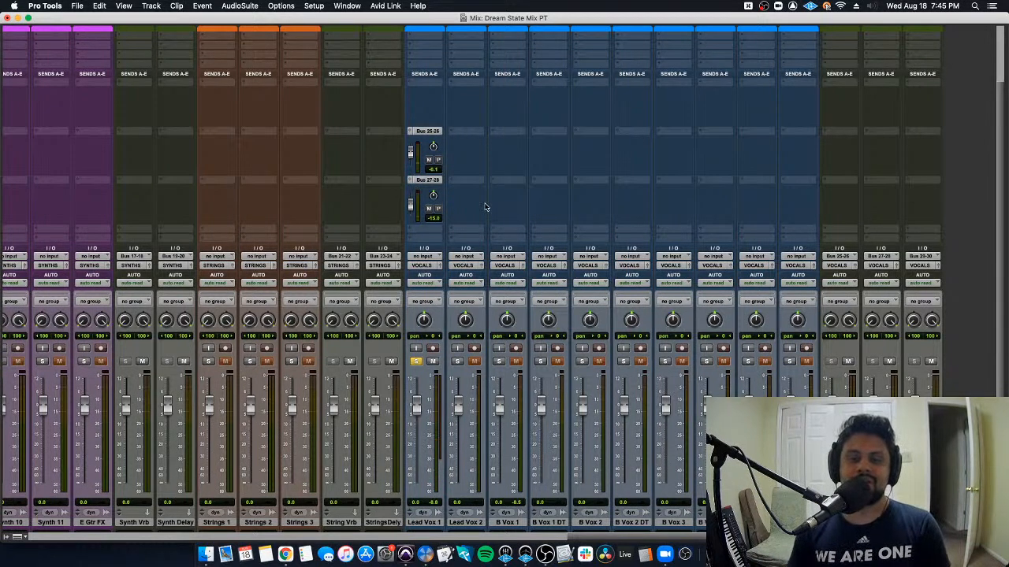
Play the Lead Vox 1 phrase from around bar 19 in the Edit window, and return to the Mix window.
{"action": "key", "text": "super+equal"}
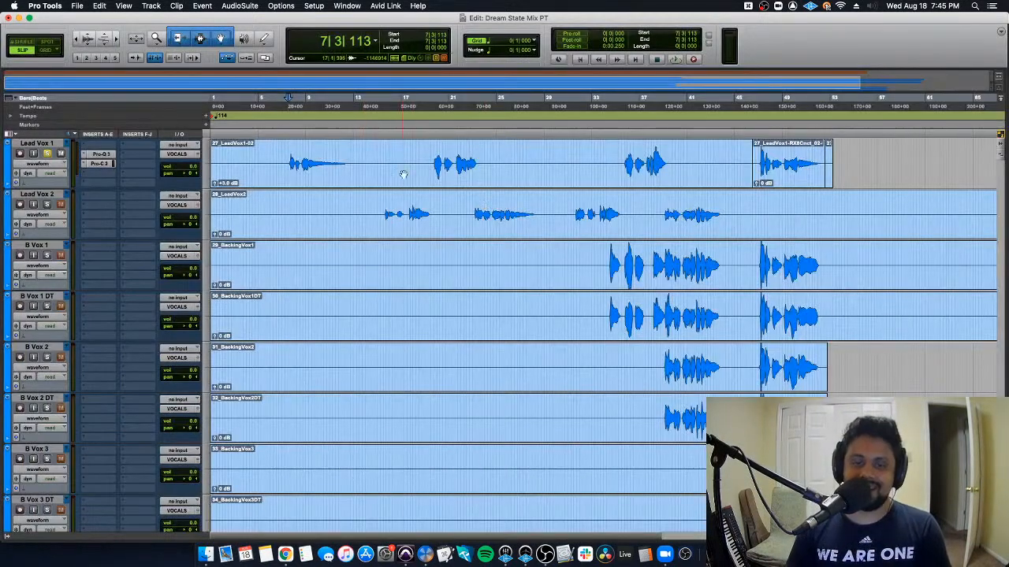
{"action": "left_click", "coordinate": [430, 159]}
{"action": "key", "text": "space"}
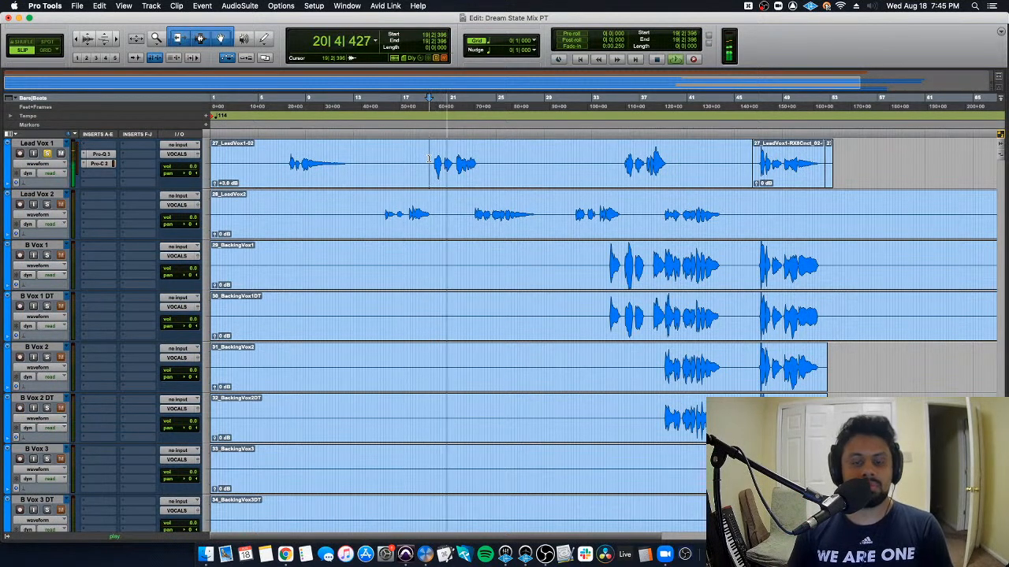
{"action": "key", "text": "super+equal"}
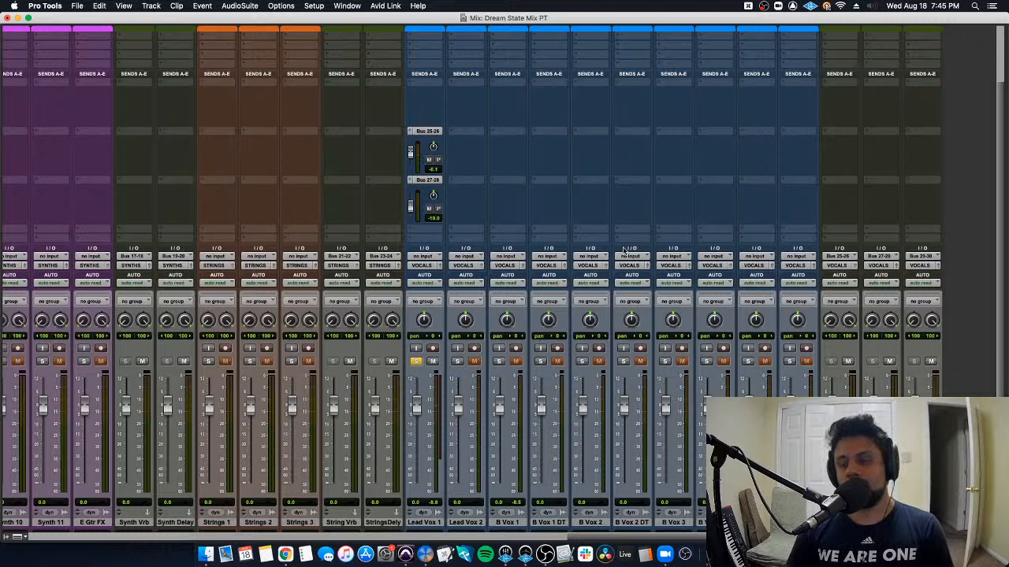
Rename the second vocal delay track as Vox Delay 1/2.
{"action": "scroll", "coordinate": [621, 249], "scroll_direction": "down", "scroll_amount": 3}
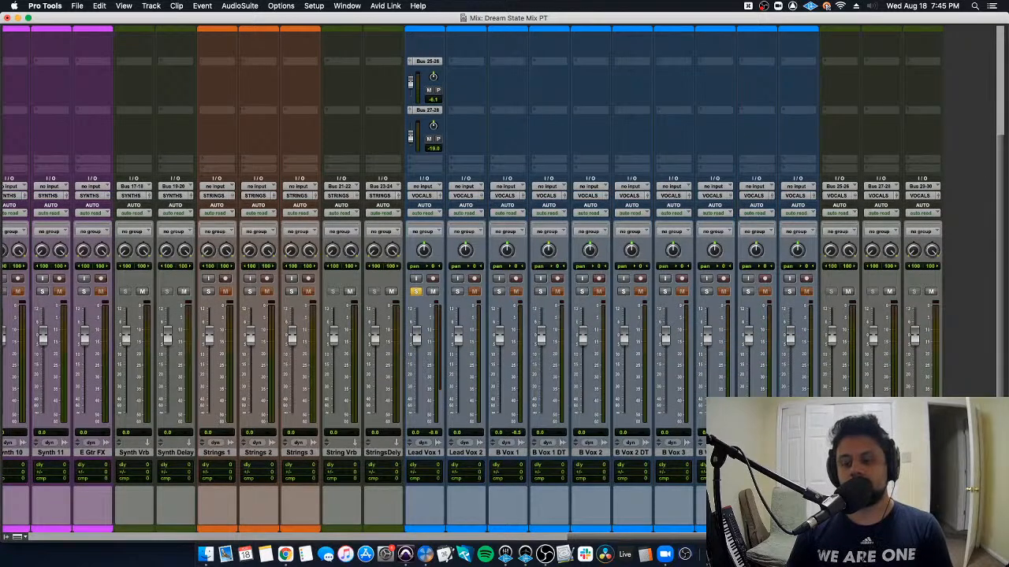
{"action": "double_click", "coordinate": [881, 452]}
{"action": "type", "text": "2"}
{"action": "key", "text": "Return"}
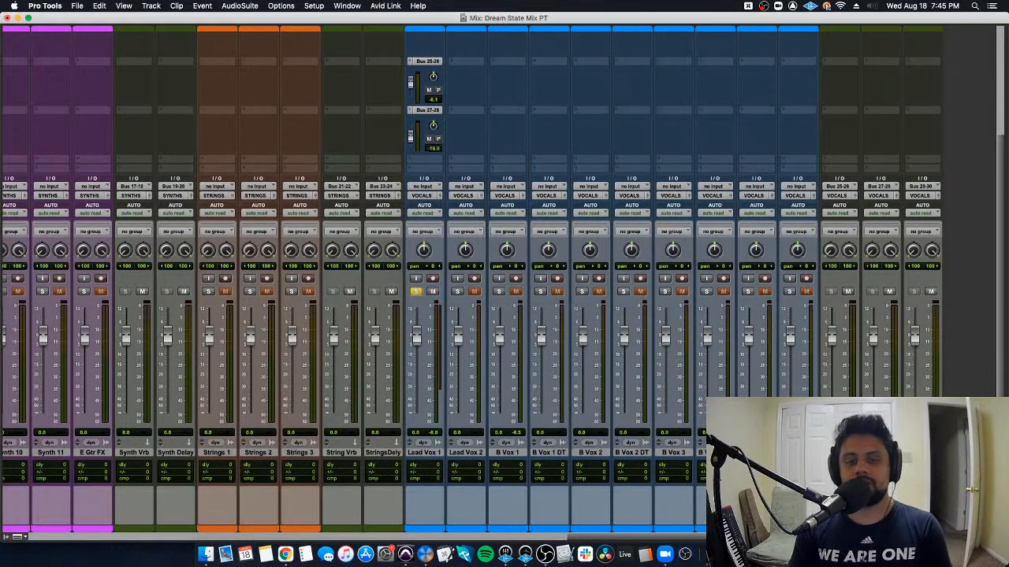
Lengthen the delay time in the H-Delay on Vox Delay 1/2 and close the plug-in.
{"action": "scroll", "coordinate": [943, 211], "scroll_direction": "up", "scroll_amount": 6}
{"action": "left_click", "coordinate": [930, 43]}
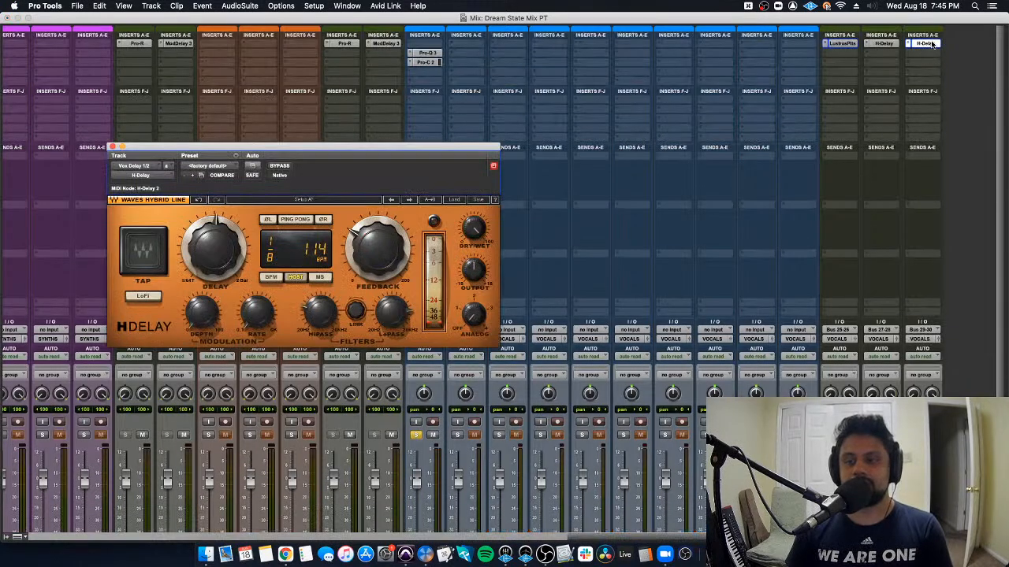
{"action": "left_click_drag", "start_coordinate": [214, 249], "coordinate": [214, 228]}
{"action": "left_click", "coordinate": [114, 147]}
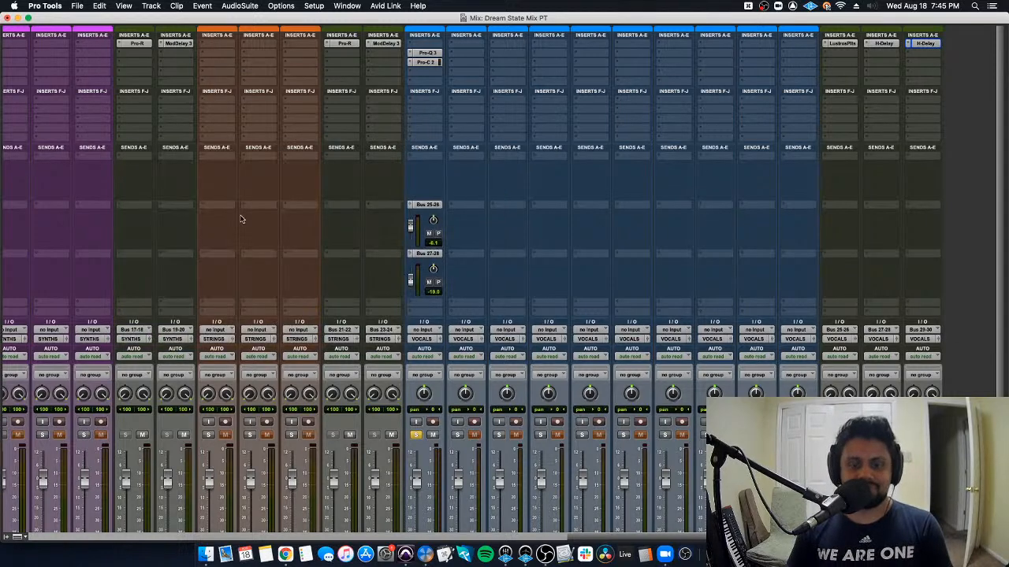
Try send C of Lead Vox 1 on the stereo bus 29-30 at about -20.3 dB, then pull it down to minus infinity.
{"action": "left_click_drag", "start_coordinate": [410, 280], "coordinate": [411, 312]}
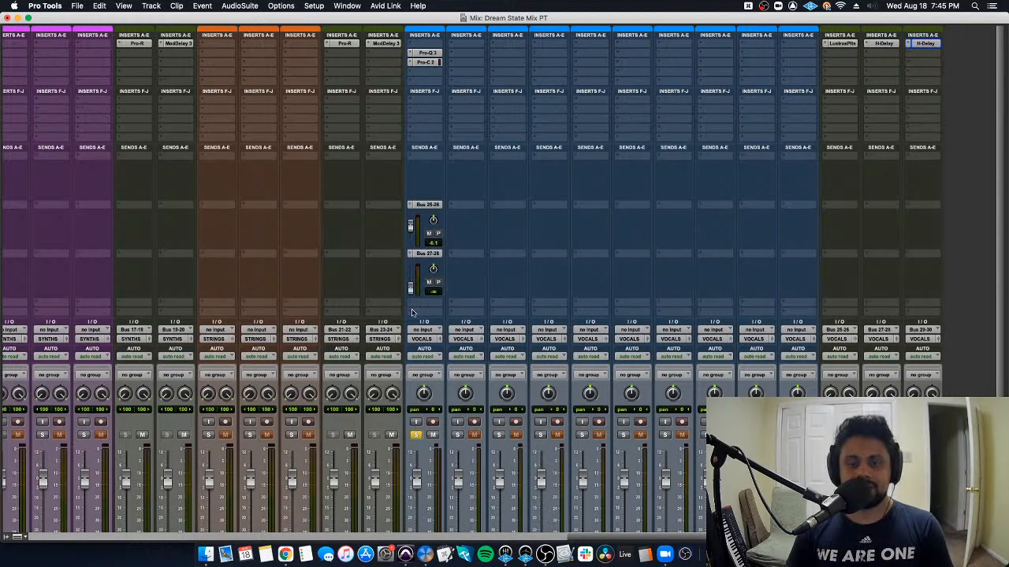
{"action": "left_click", "coordinate": [421, 254]}
{"action": "mouse_move", "coordinate": [524, 265]}
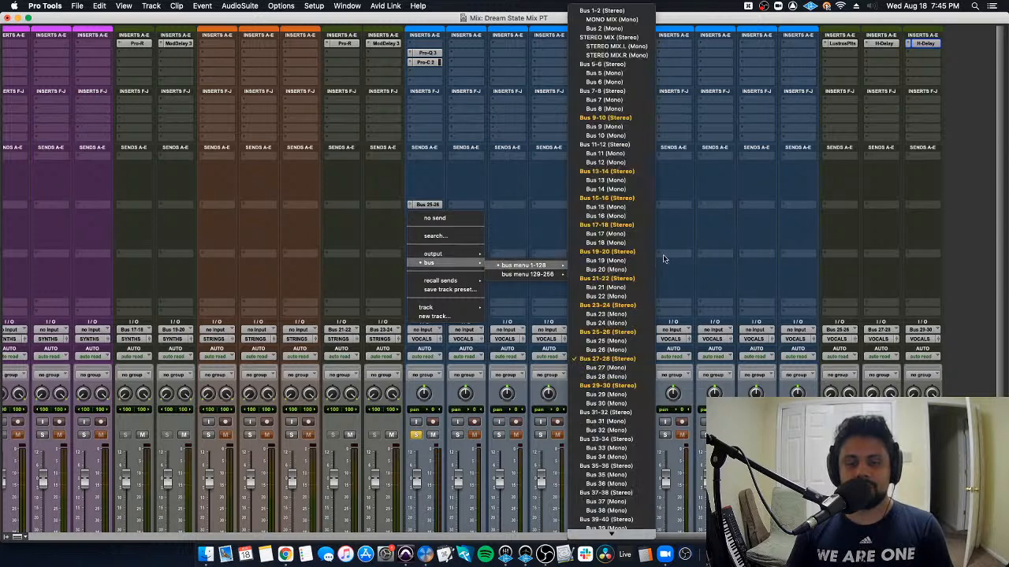
{"action": "left_click", "coordinate": [623, 386]}
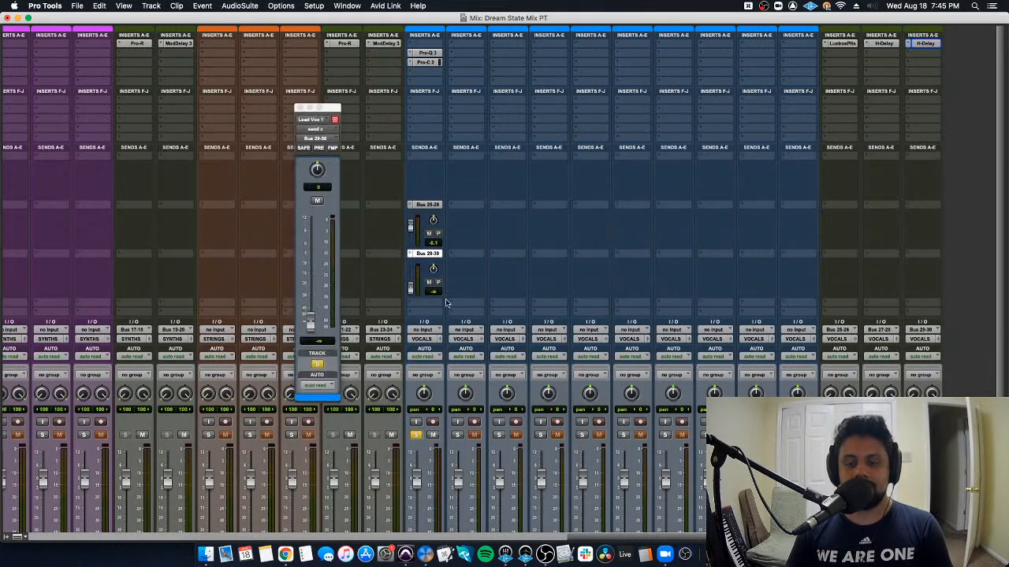
{"action": "left_click_drag", "start_coordinate": [409, 292], "coordinate": [410, 284]}
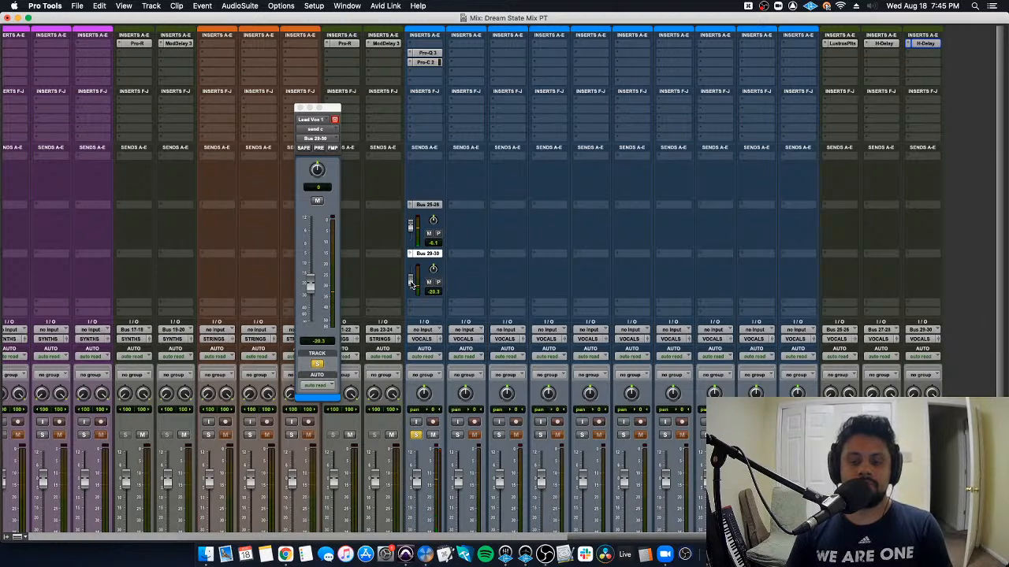
{"action": "left_click_drag", "start_coordinate": [410, 285], "coordinate": [411, 313]}
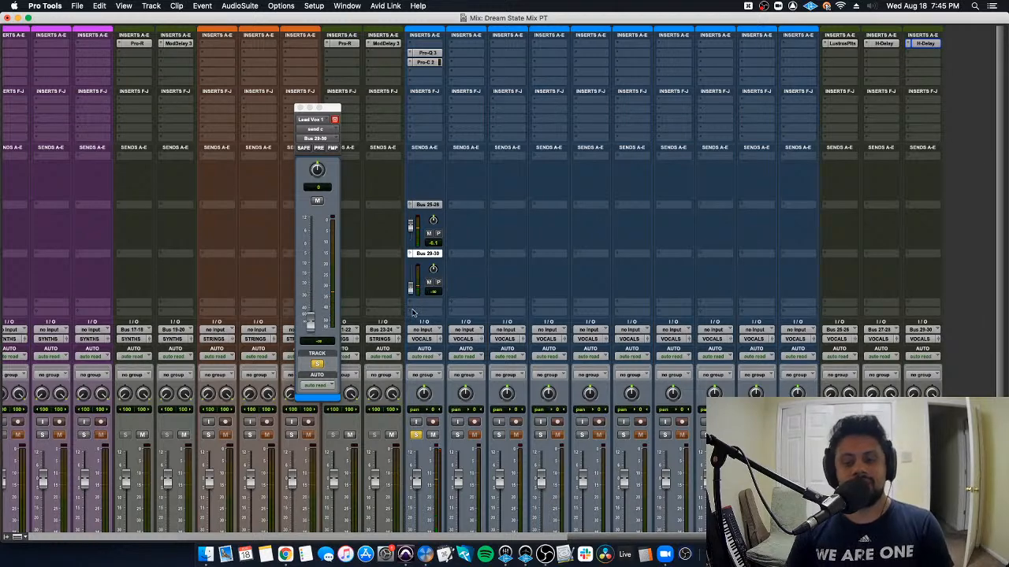
Reassign send C on Lead Vox 1 to the stereo bus 27-28, raise it to -20.1 dB and close its fader window.
{"action": "left_click", "coordinate": [409, 255]}
{"action": "mouse_move", "coordinate": [429, 263]}
{"action": "mouse_move", "coordinate": [524, 265]}
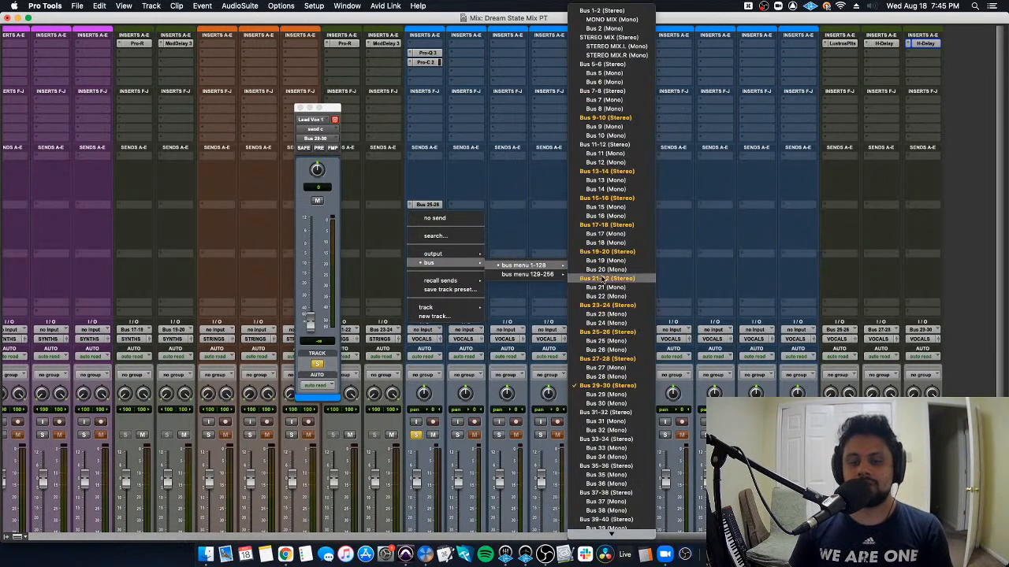
{"action": "left_click", "coordinate": [614, 359]}
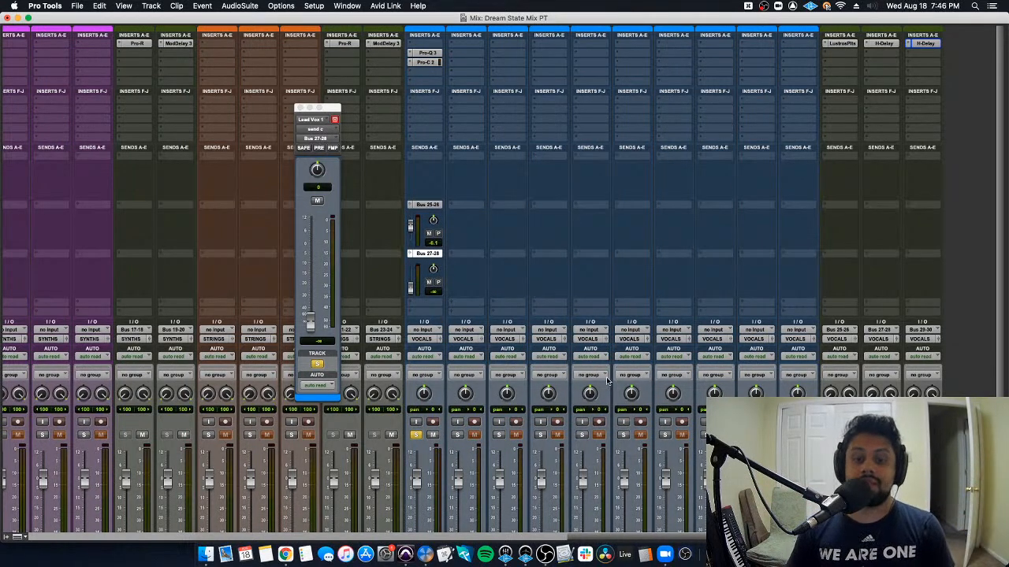
{"action": "scroll", "coordinate": [611, 362], "scroll_direction": "down", "scroll_amount": 5}
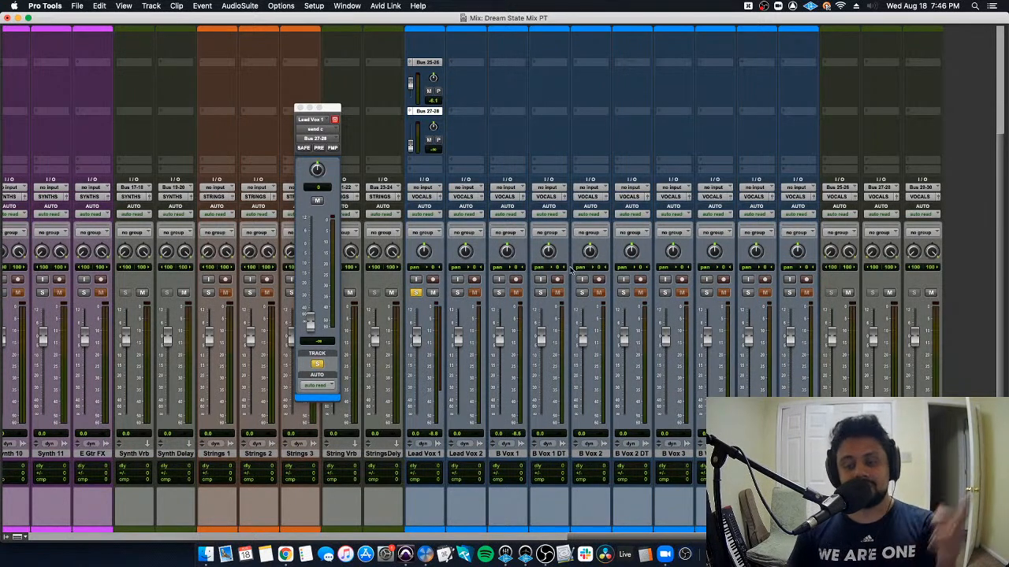
{"action": "left_click_drag", "start_coordinate": [410, 148], "coordinate": [412, 127]}
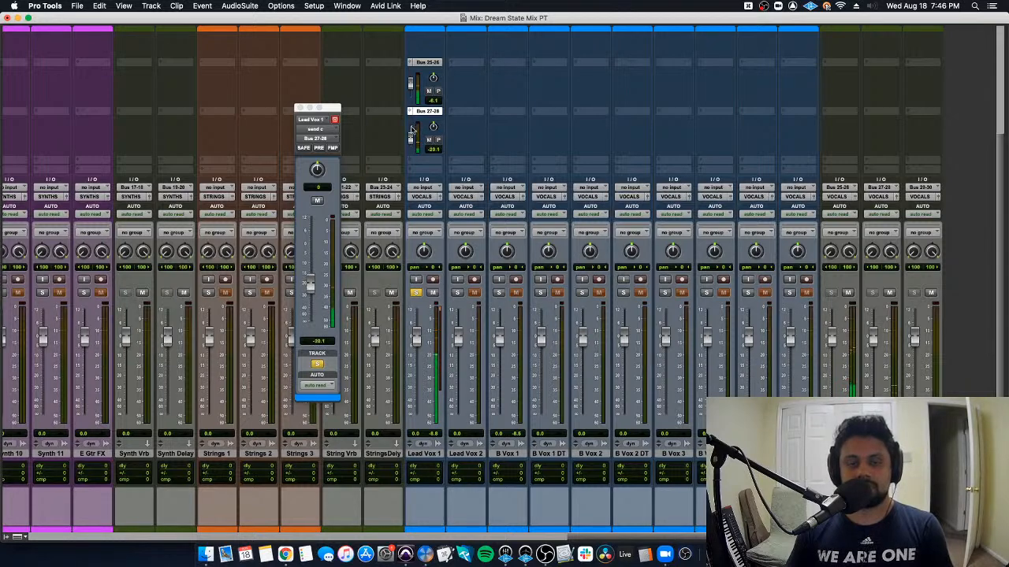
{"action": "left_click", "coordinate": [298, 107]}
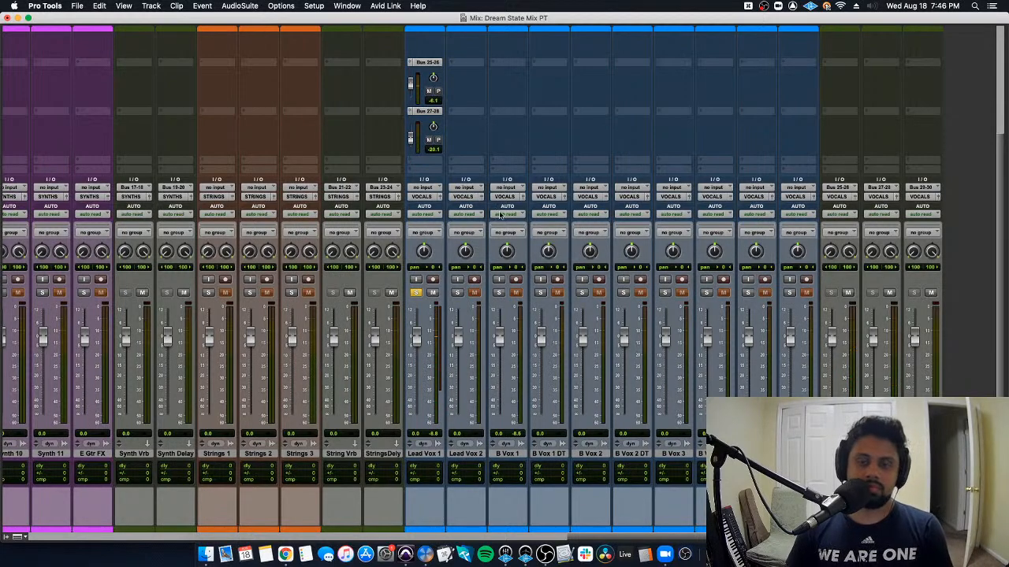
Lower the low-pass filter slightly in the H-Delay on Vox Delay 1/4.
{"action": "scroll", "coordinate": [859, 138], "scroll_direction": "up", "scroll_amount": 5}
{"action": "left_click", "coordinate": [878, 44]}
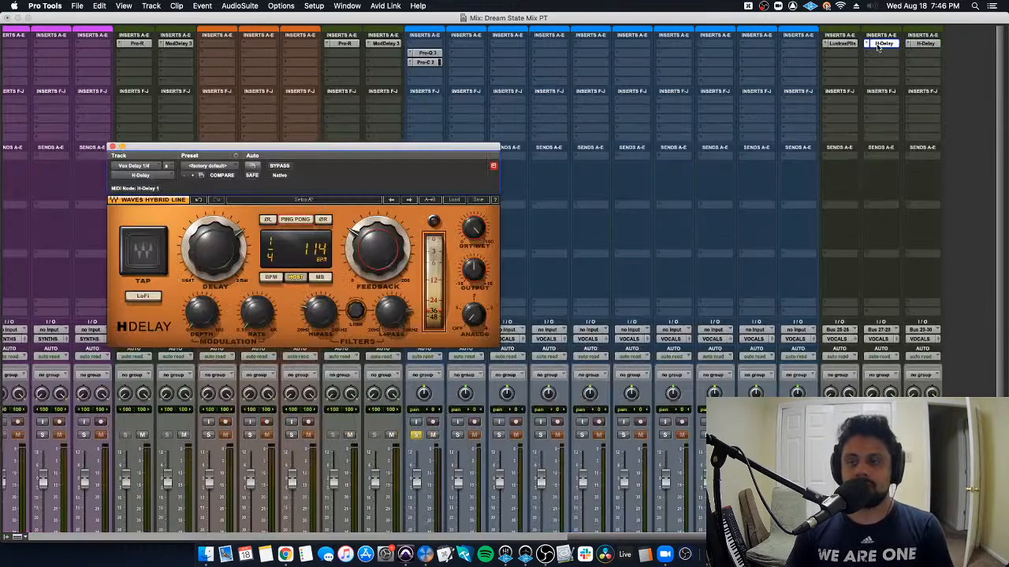
{"action": "left_click_drag", "start_coordinate": [387, 316], "coordinate": [387, 318]}
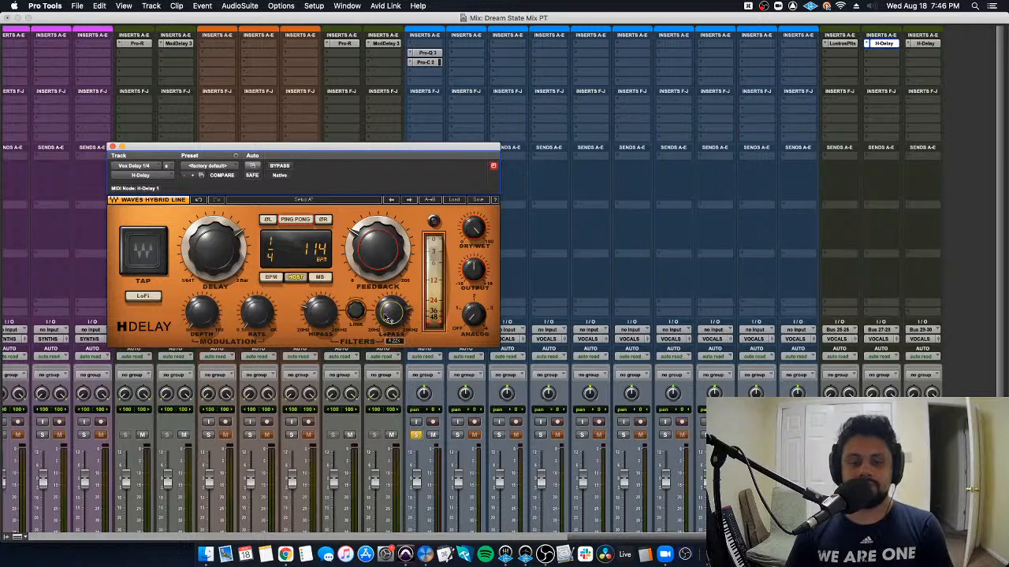
Play Lead Vox 1 from around bar 35 in the Edit window to hear the filtered delay.
{"action": "key", "text": "super+equal"}
{"action": "key", "text": "space"}
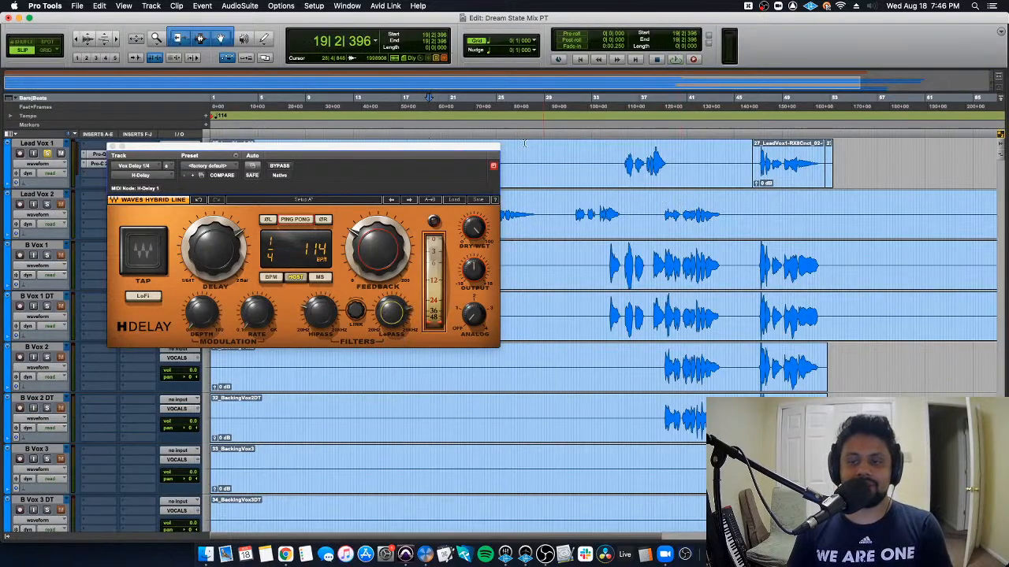
{"action": "left_click", "coordinate": [621, 150]}
{"action": "key", "text": "space"}
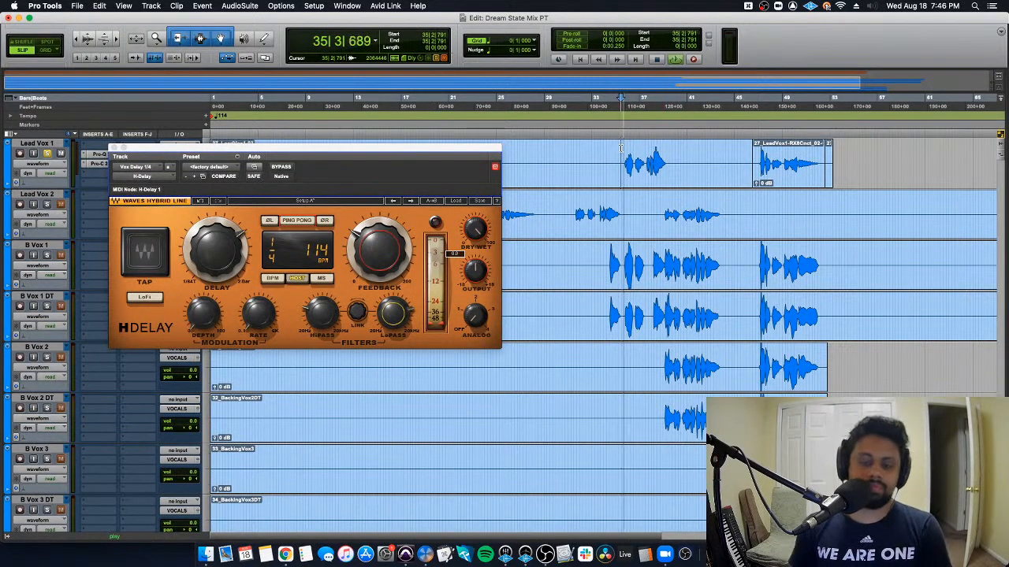
Return to the Mix window, fine-tune the H-Delay low-pass filter on Vox Delay 1/4 and close the plug-in.
{"action": "key", "text": "super+equal"}
{"action": "left_click", "coordinate": [393, 314]}
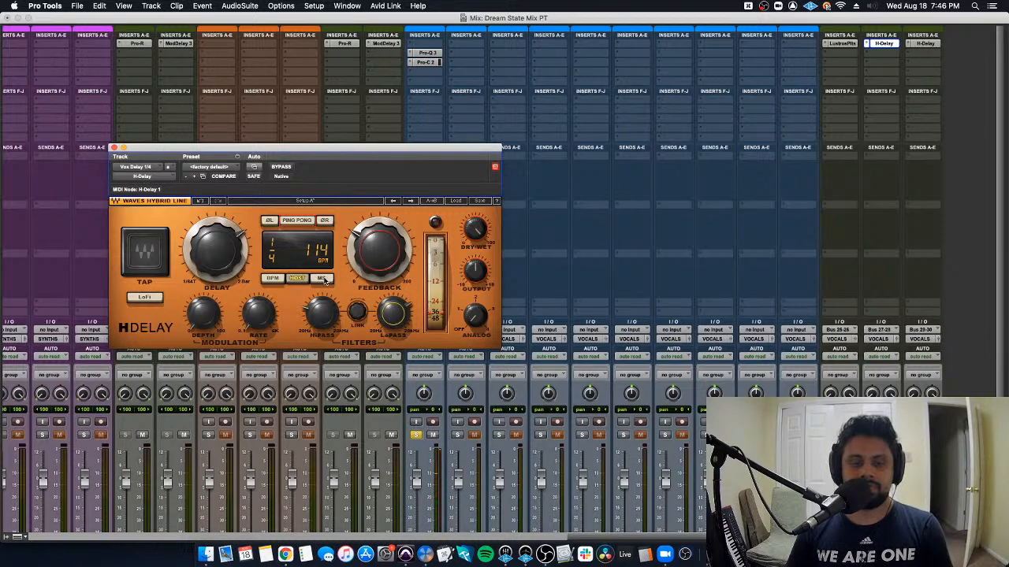
{"action": "left_click", "coordinate": [386, 314]}
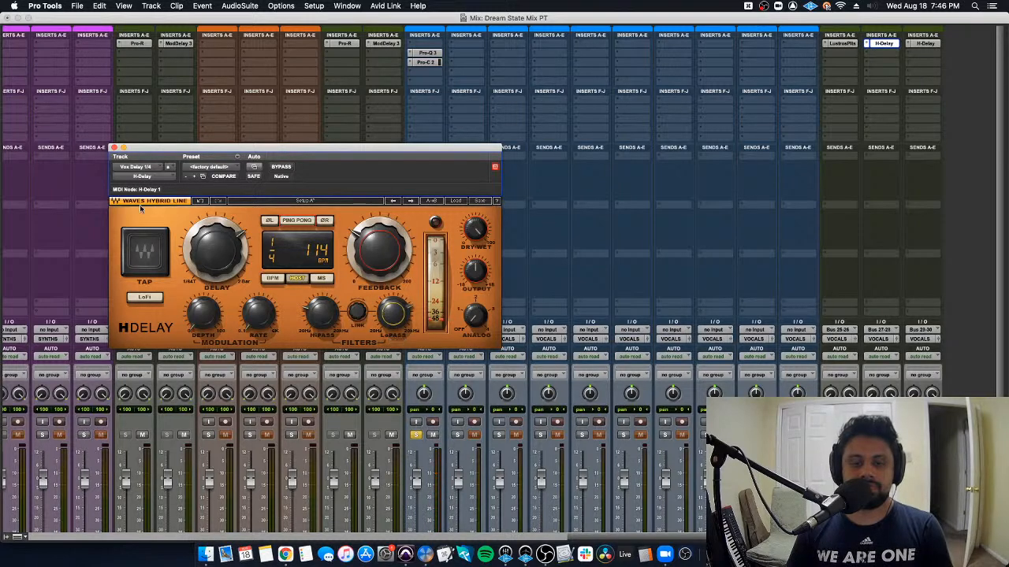
{"action": "left_click", "coordinate": [115, 147]}
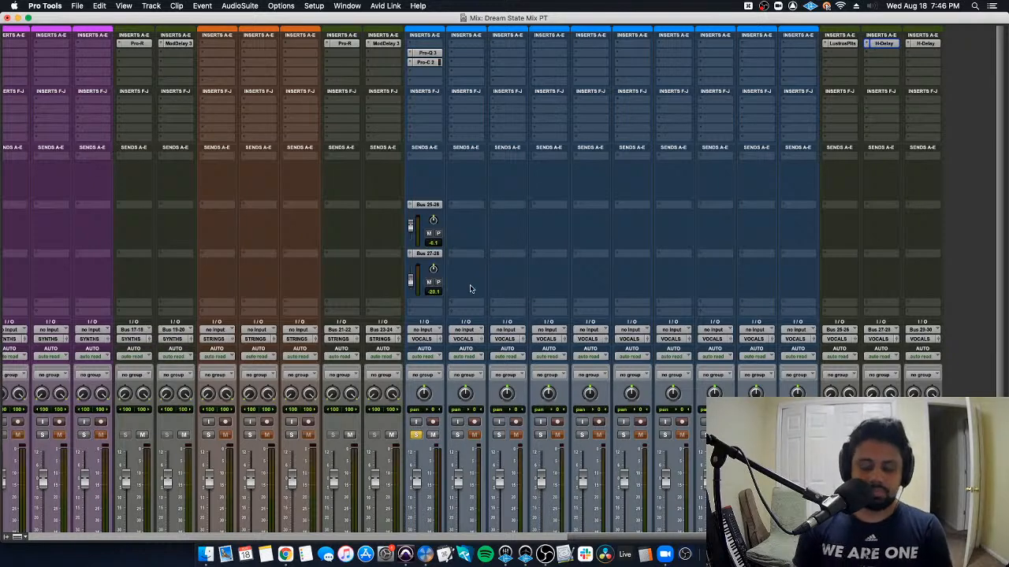
Listen to the last Lead Vox 1 phrase from bar 46 in the Edit window.
{"action": "key", "text": "super+equal"}
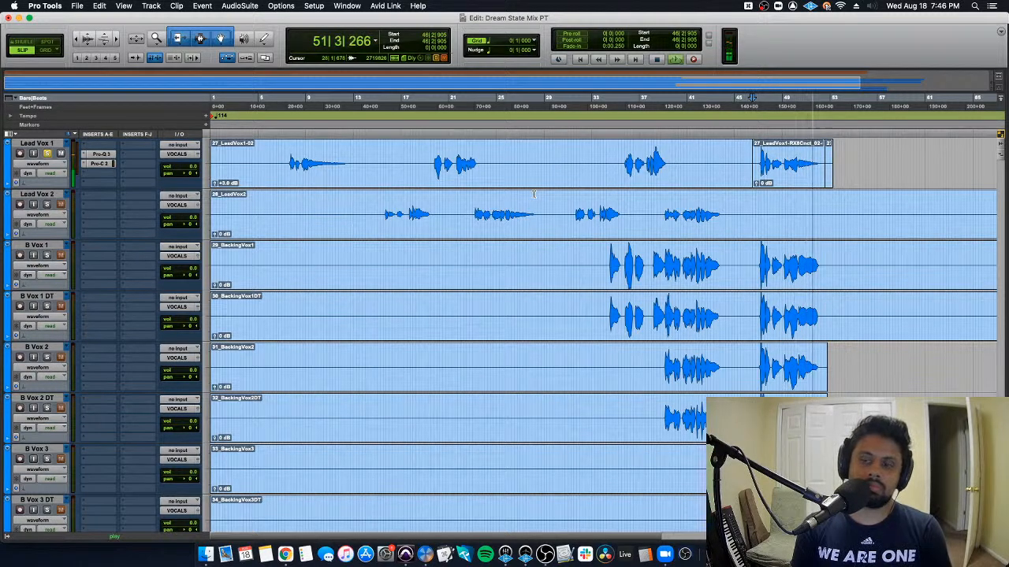
{"action": "key", "text": "space"}
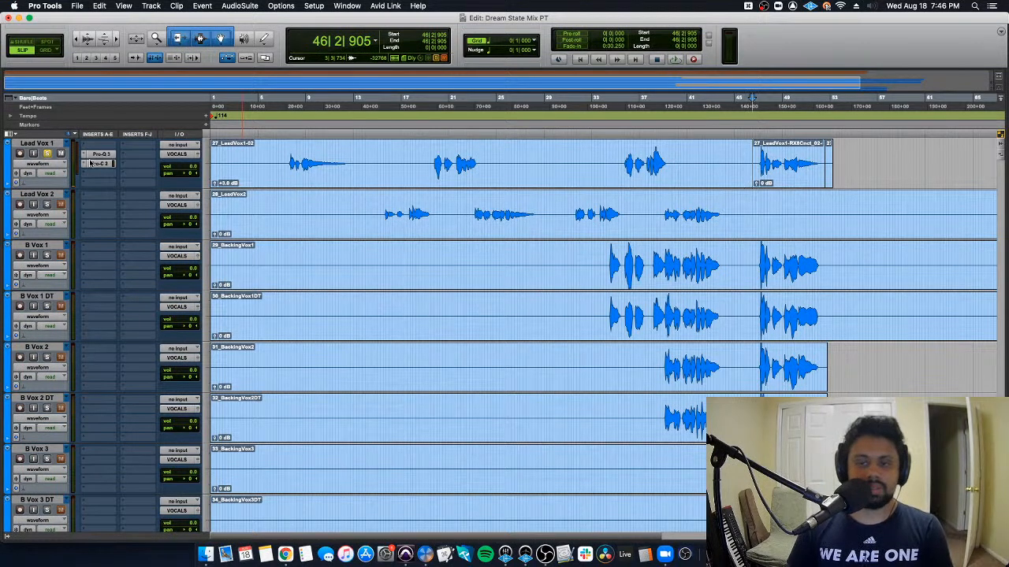
{"action": "left_click", "coordinate": [644, 149]}
{"action": "key", "text": "Tab"}
{"action": "key", "text": "space"}
{"action": "key", "text": "t"}
{"action": "key", "text": "t"}
{"action": "scroll", "coordinate": [644, 147], "scroll_direction": "right", "scroll_amount": 3}
{"action": "scroll", "coordinate": [644, 147], "scroll_direction": "right", "scroll_amount": 3}
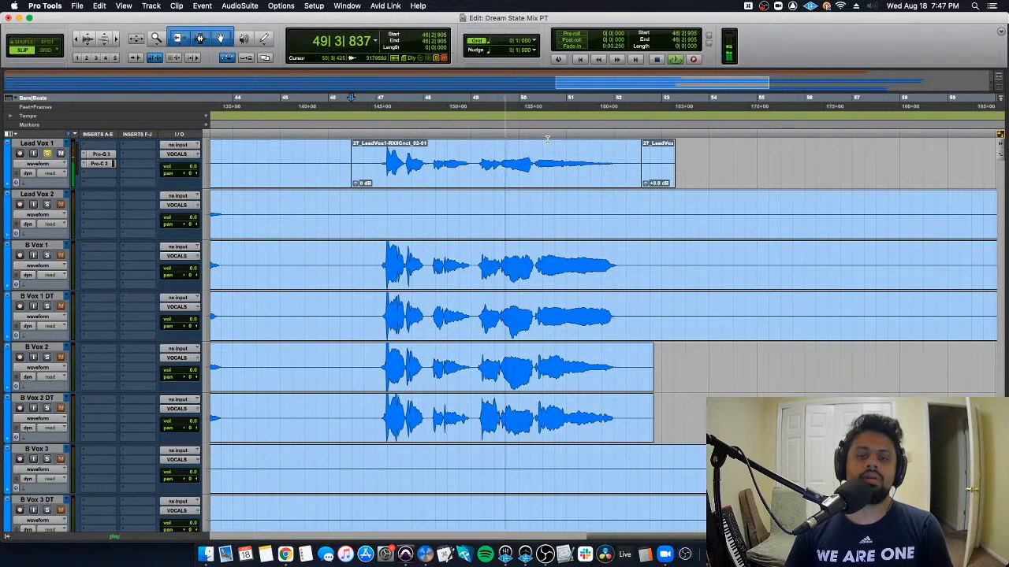
{"action": "key", "text": "t"}
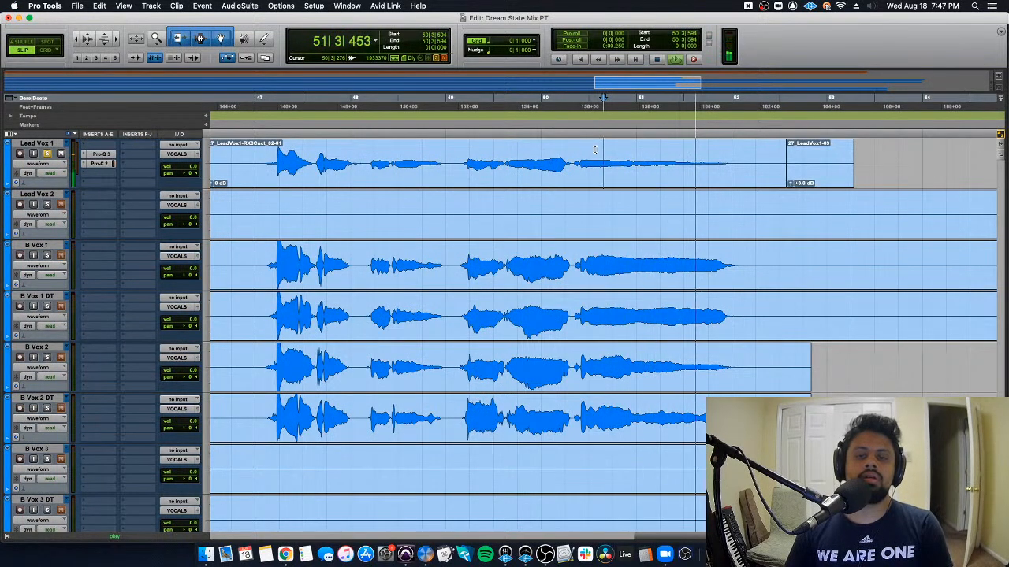
Split the last Lead Vox 1 phrase near 50|2, crossfade the cut and set the second part's clip gain to +1.2 dB.
{"action": "key", "text": "space"}
{"action": "left_click", "coordinate": [573, 152]}
{"action": "left_click", "coordinate": [573, 151]}
{"action": "key", "text": "super+e"}
{"action": "left_click_drag", "start_coordinate": [577, 183], "coordinate": [570, 182]}
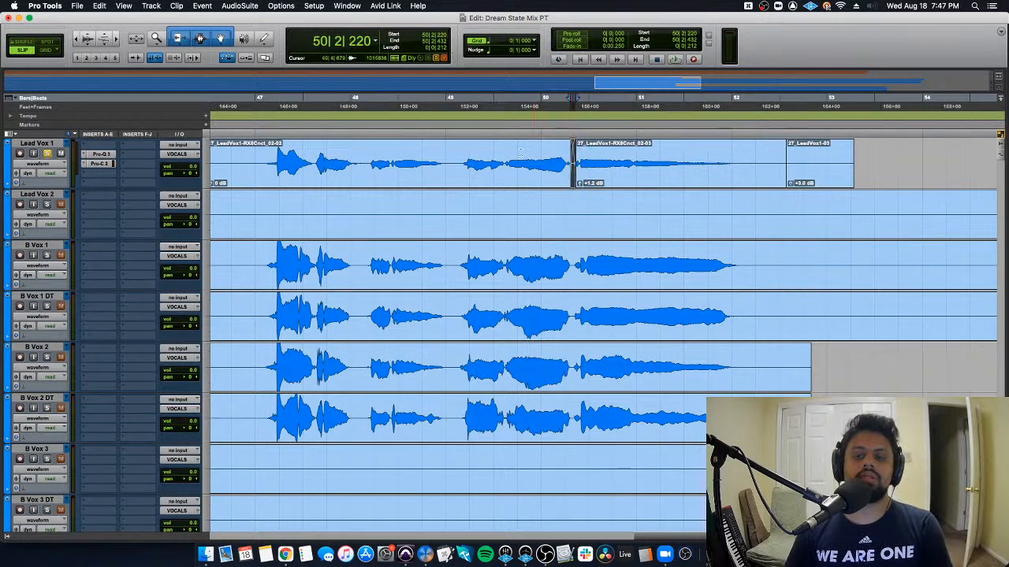
Fade out the end of the last Lead Vox 1 phrase and delete the leftover silent clip after it.
{"action": "key", "text": "space"}
{"action": "key", "text": "super+["}
{"action": "left_click_drag", "start_coordinate": [688, 147], "coordinate": [677, 147]}
{"action": "left_click", "coordinate": [704, 173]}
{"action": "key", "text": "Delete"}
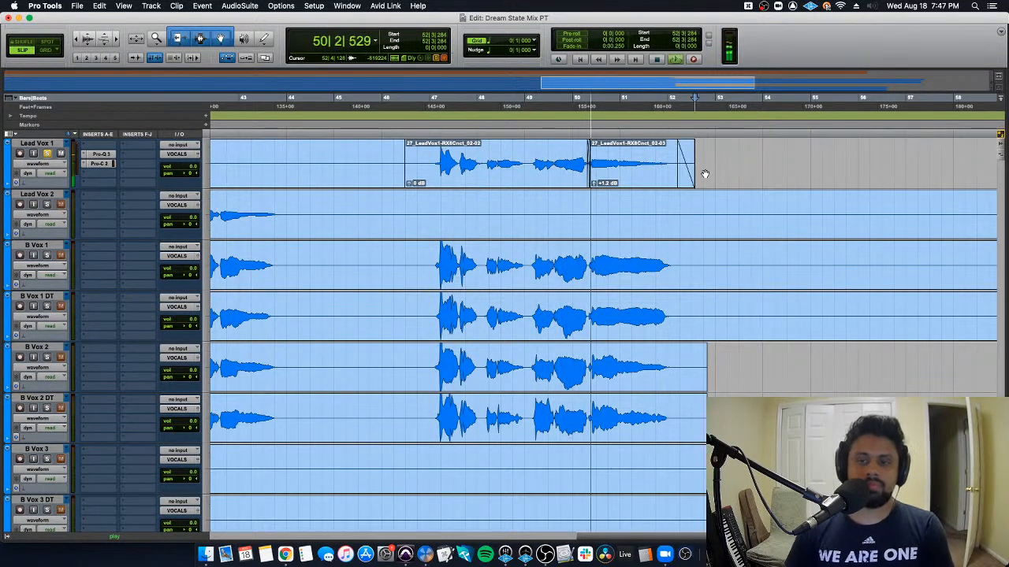
Set the final Lead Vox 1 clip's gain to +0.8 dB and start playback from the beginning of the session.
{"action": "left_click", "coordinate": [608, 170]}
{"action": "left_click_drag", "start_coordinate": [595, 184], "coordinate": [592, 187]}
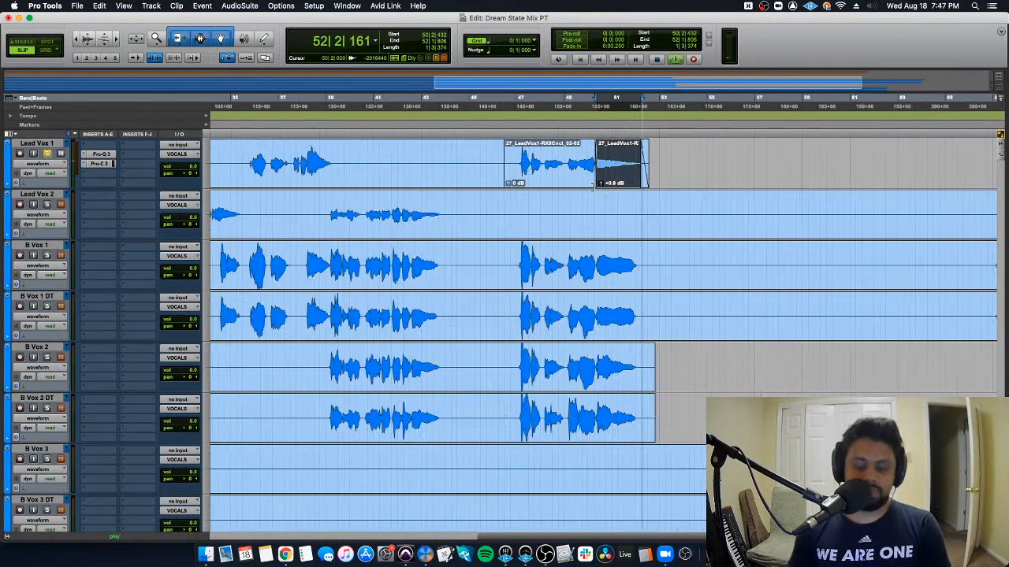
{"action": "key", "text": "Return"}
{"action": "key", "text": "r"}
{"action": "key", "text": "r"}
{"action": "key", "text": "space"}
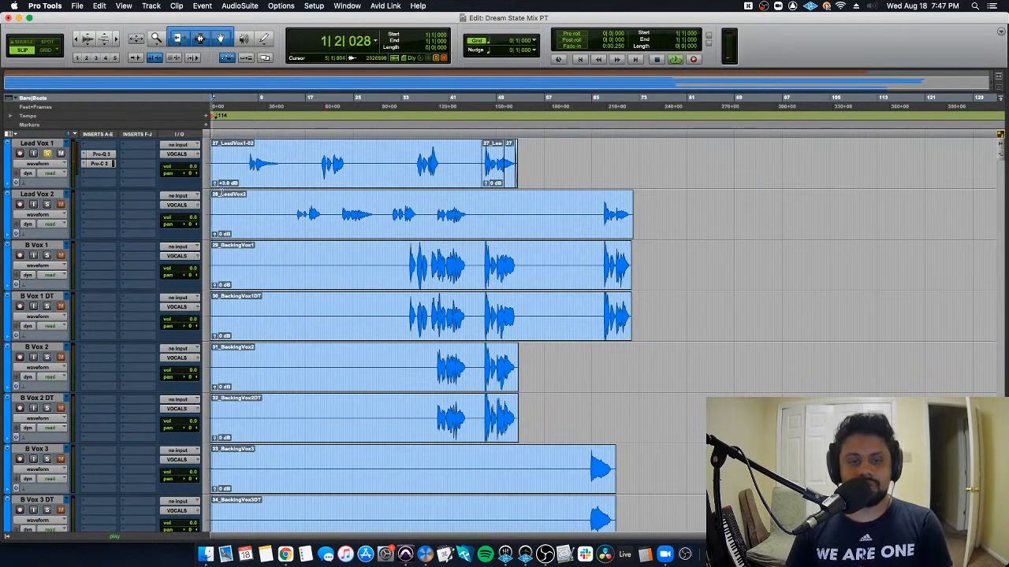
Solo Lead Vox 2 and separate its opening words between bars 15 and 17 into a clip with +3.0 dB gain.
{"action": "left_click", "coordinate": [48, 205]}
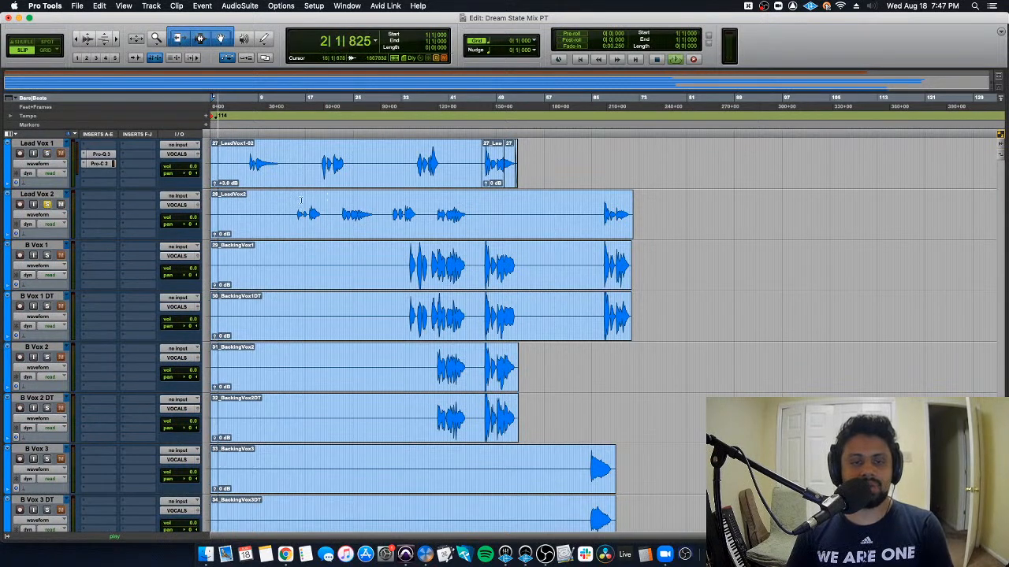
{"action": "left_click", "coordinate": [297, 200]}
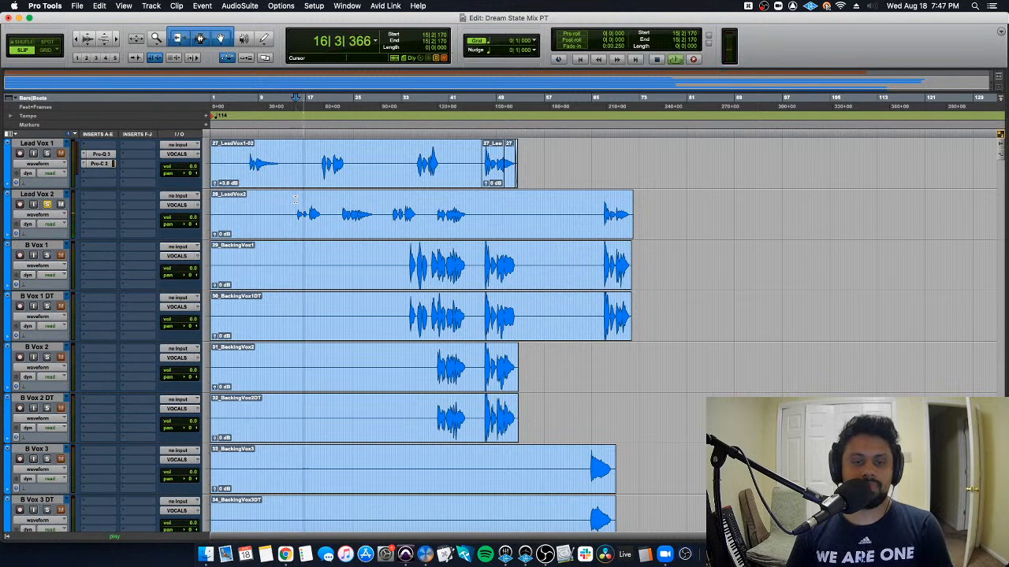
{"action": "key", "text": "t"}
{"action": "key", "text": "t"}
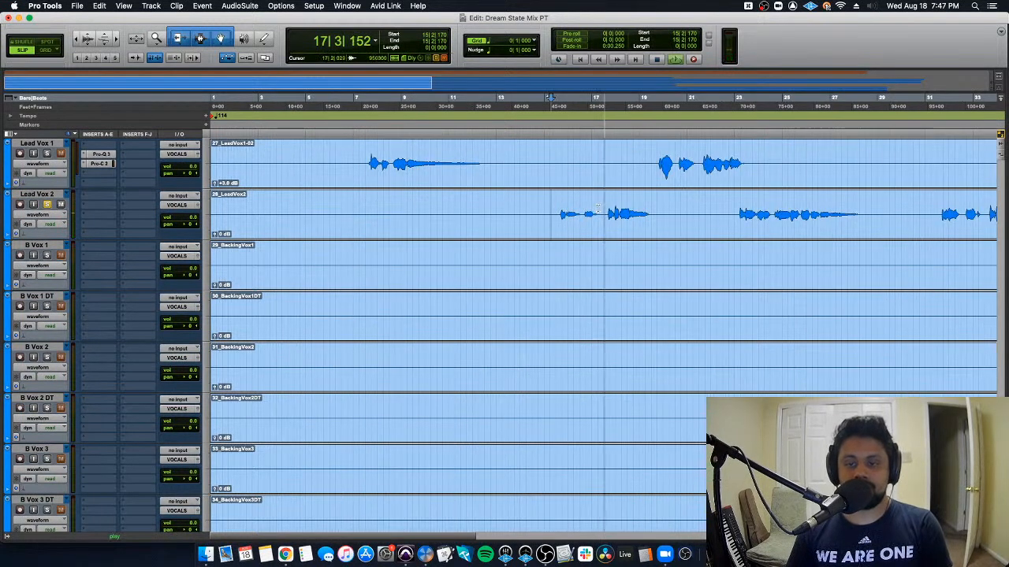
{"action": "key", "text": "super+e"}
{"action": "left_click_drag", "start_coordinate": [604, 208], "coordinate": [553, 210]}
{"action": "key", "text": "r"}
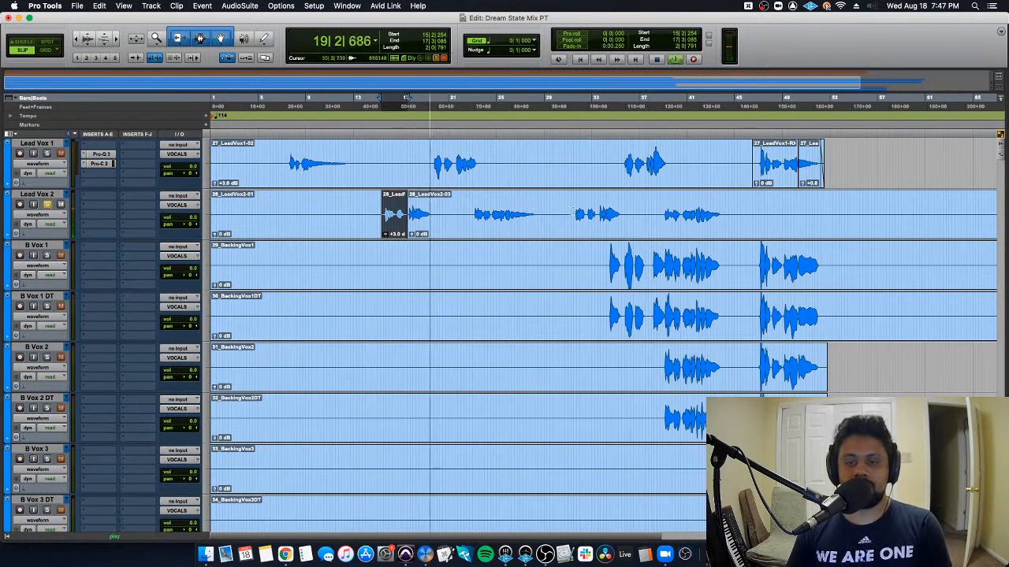
Separate the Lead Vox 2 words between bars 31 and 33, set that clip's gain to +1.1 dB and unsolo the track.
{"action": "left_click_drag", "start_coordinate": [601, 209], "coordinate": [575, 229]}
{"action": "key", "text": "super+e"}
{"action": "key", "text": "space"}
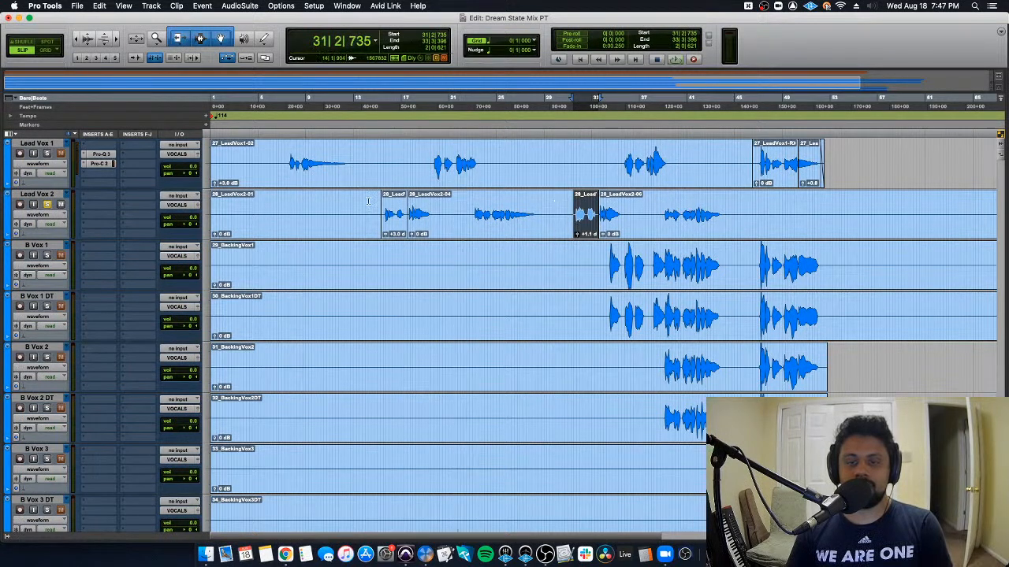
{"action": "left_click", "coordinate": [378, 205]}
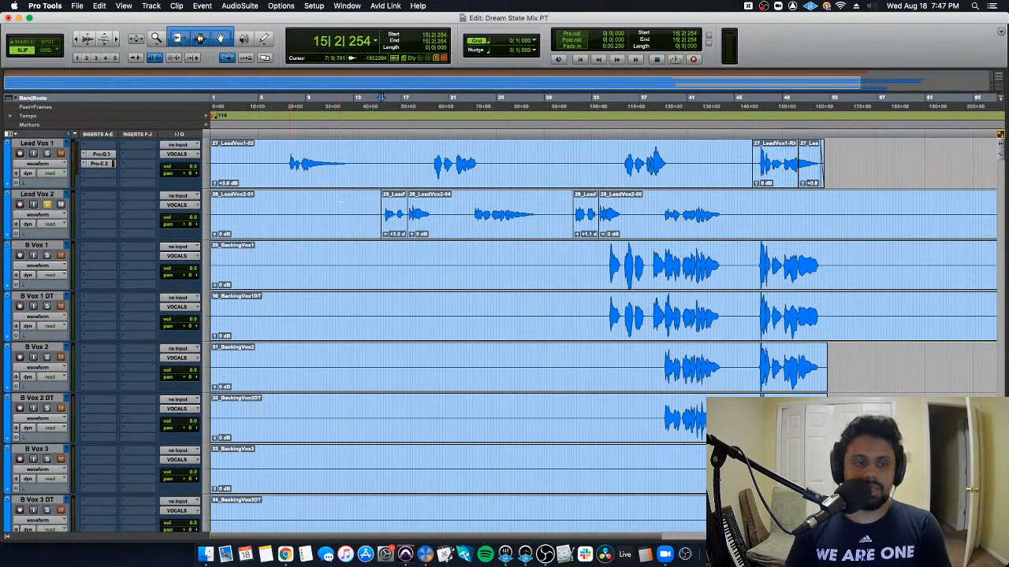
{"action": "left_click", "coordinate": [53, 194]}
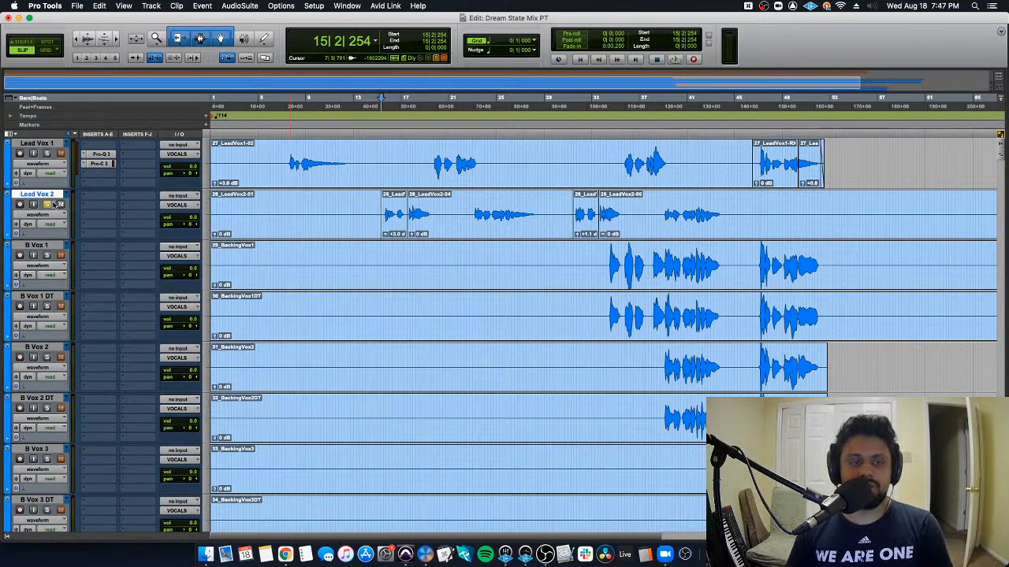
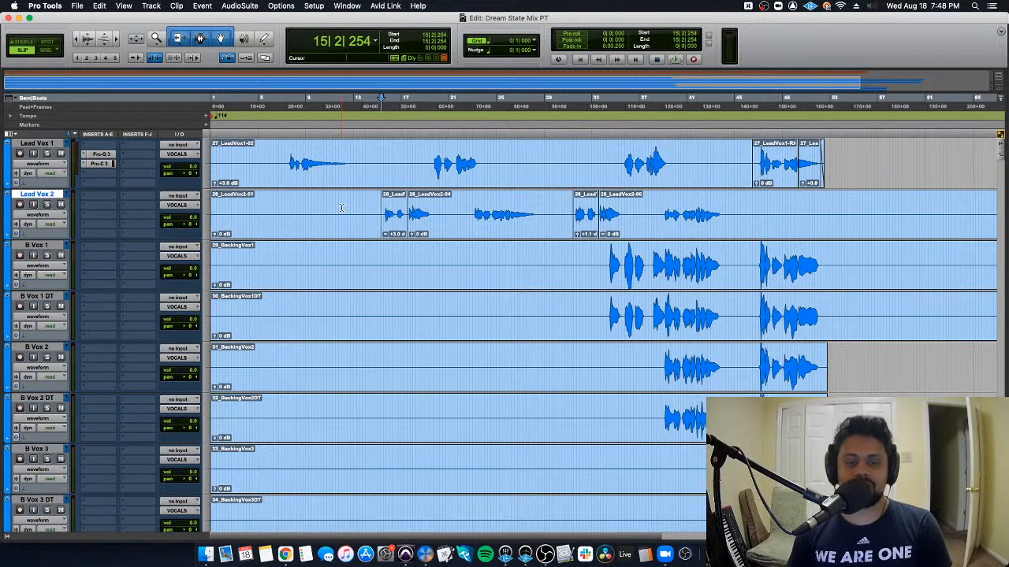
Compare the Lead Vox 1 and Lead Vox 2 channels in the mixer and their clips in the timeline.
{"action": "key", "text": "super+equal"}
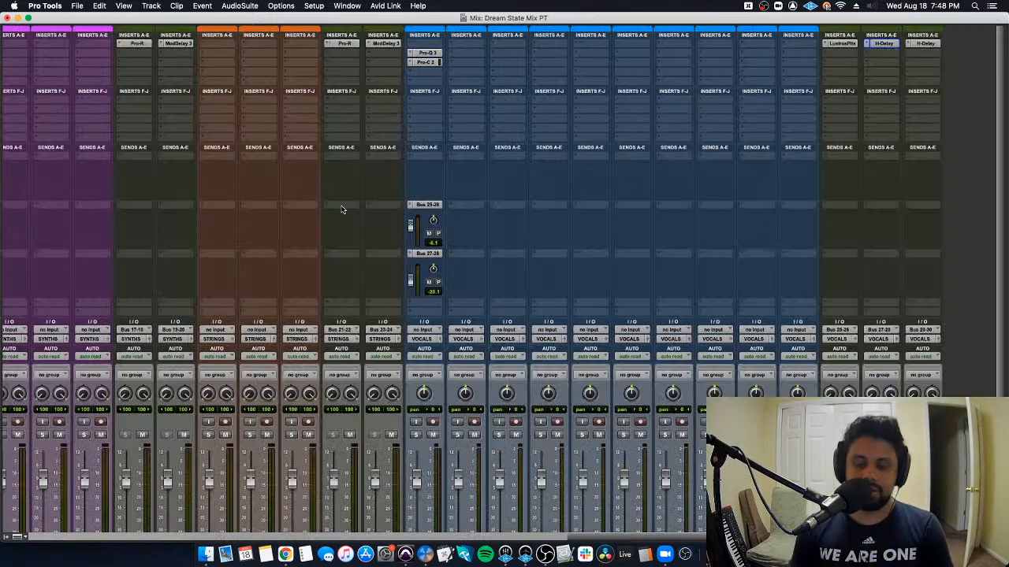
{"action": "left_click", "coordinate": [426, 452]}
{"action": "left_click", "coordinate": [462, 454]}
{"action": "left_click", "coordinate": [426, 453]}
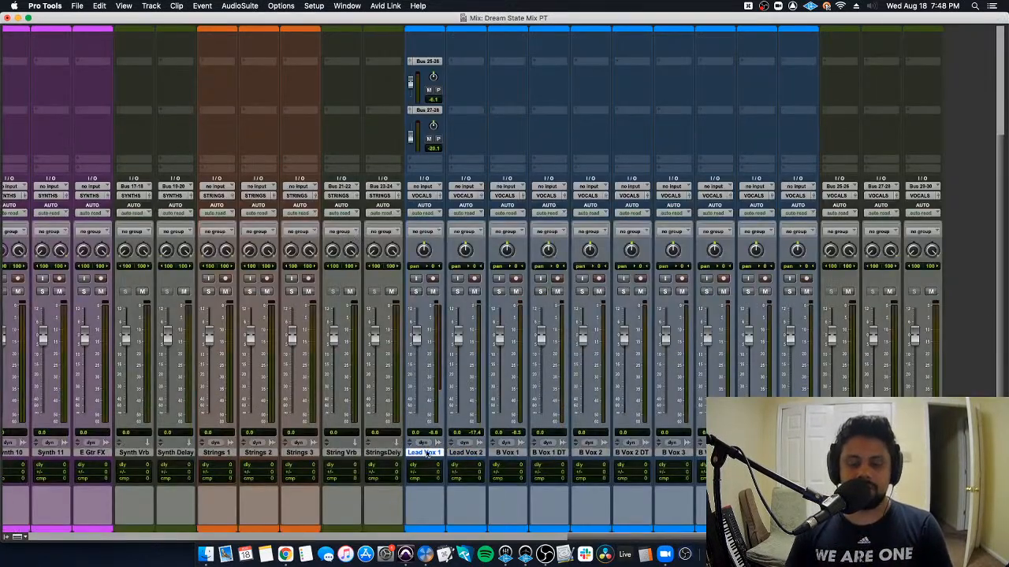
{"action": "left_click", "coordinate": [463, 454]}
{"action": "left_click", "coordinate": [427, 453]}
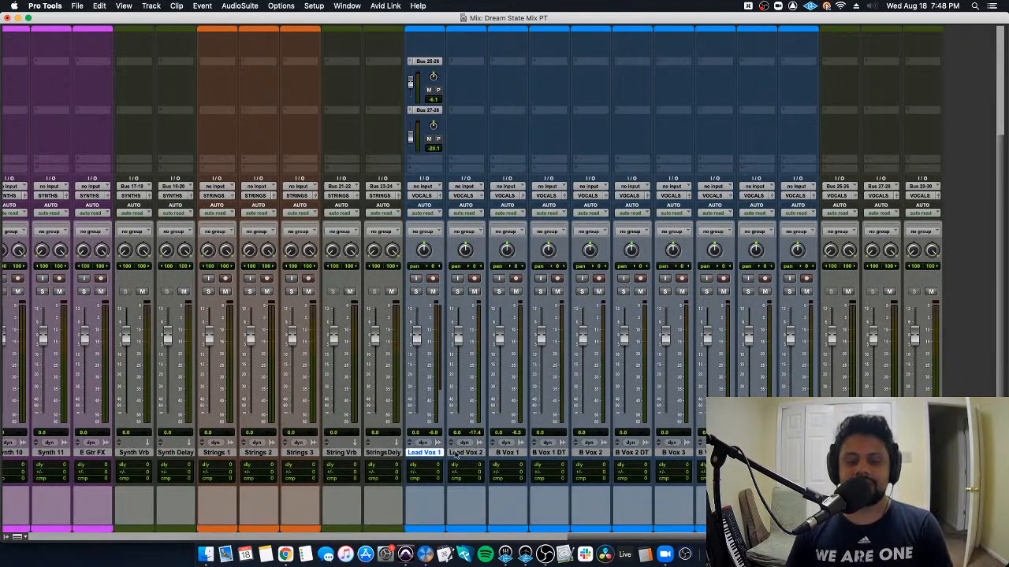
{"action": "left_click", "coordinate": [459, 453]}
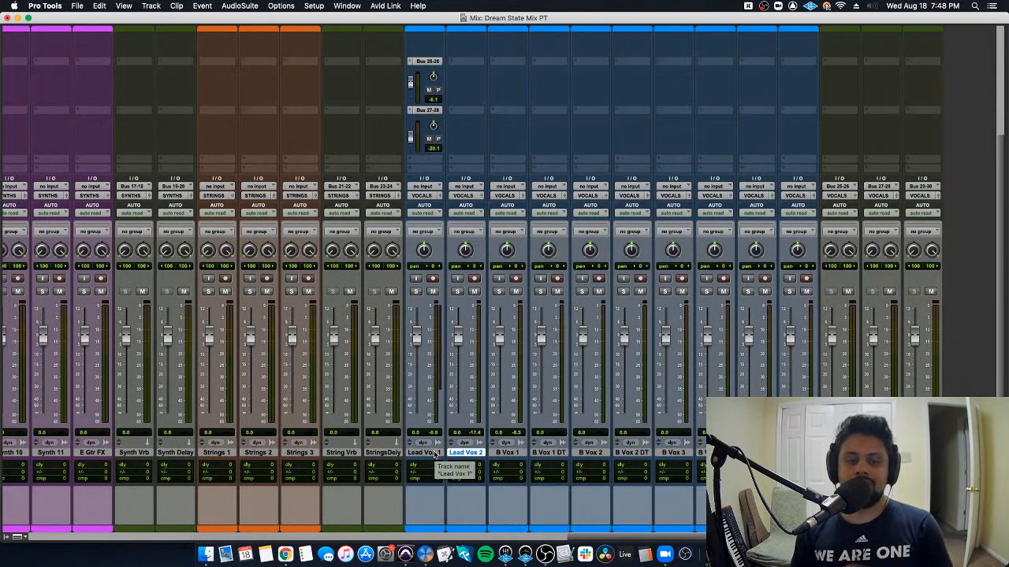
{"action": "key", "text": "super+equal"}
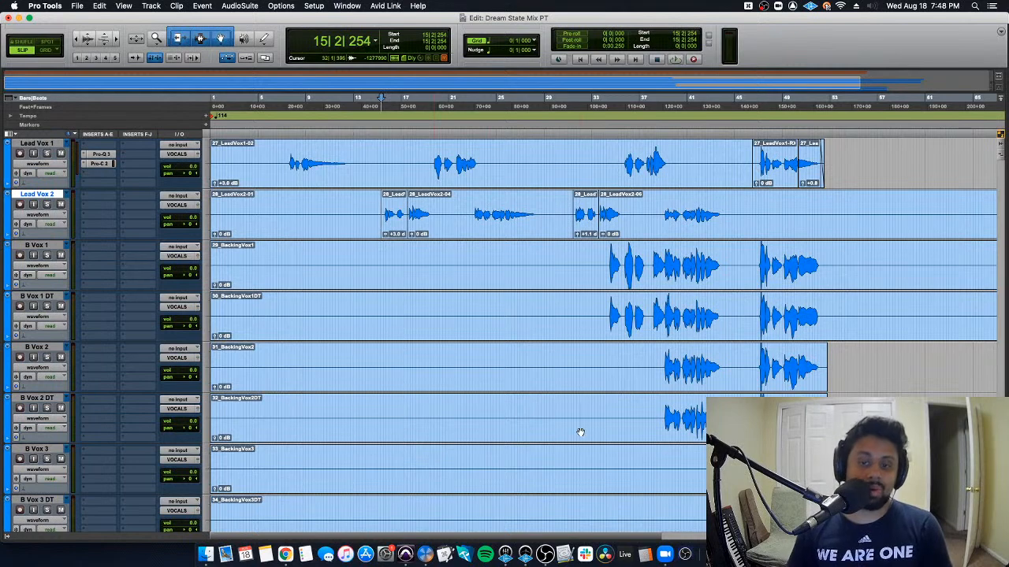
{"action": "key", "text": "super+equal"}
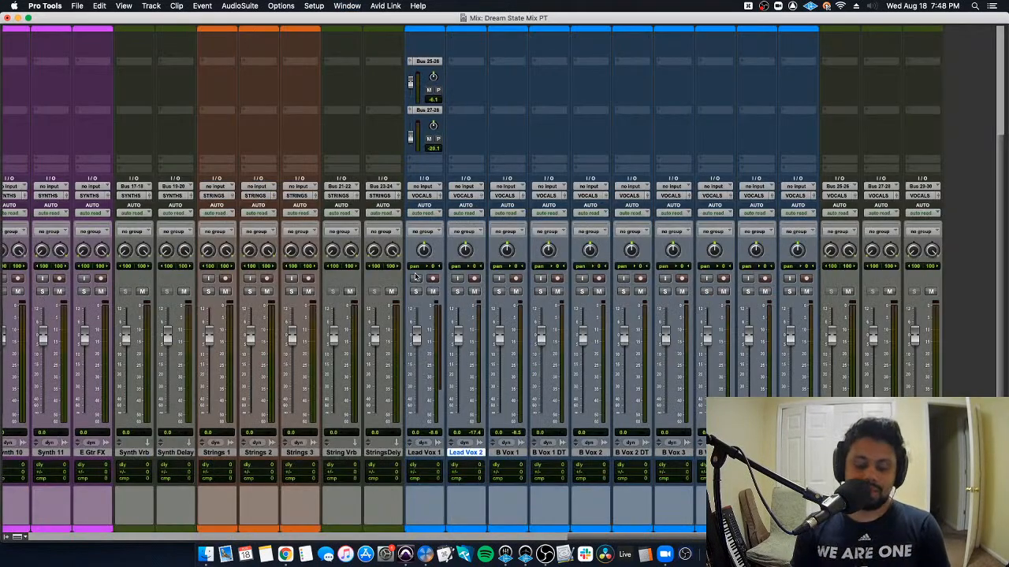
{"action": "key", "text": "super+equal"}
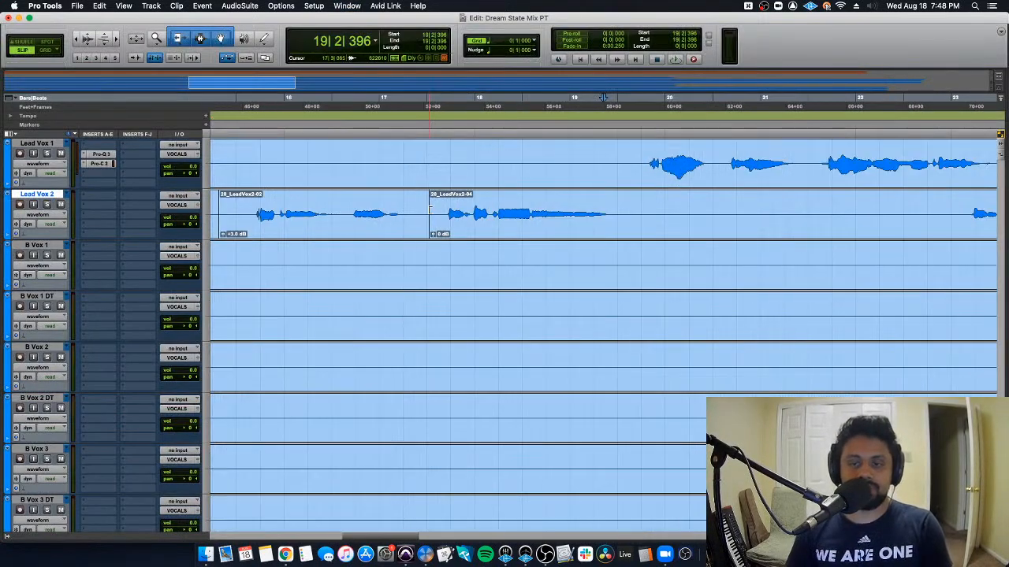
{"action": "key", "text": "super+bracketleft"}
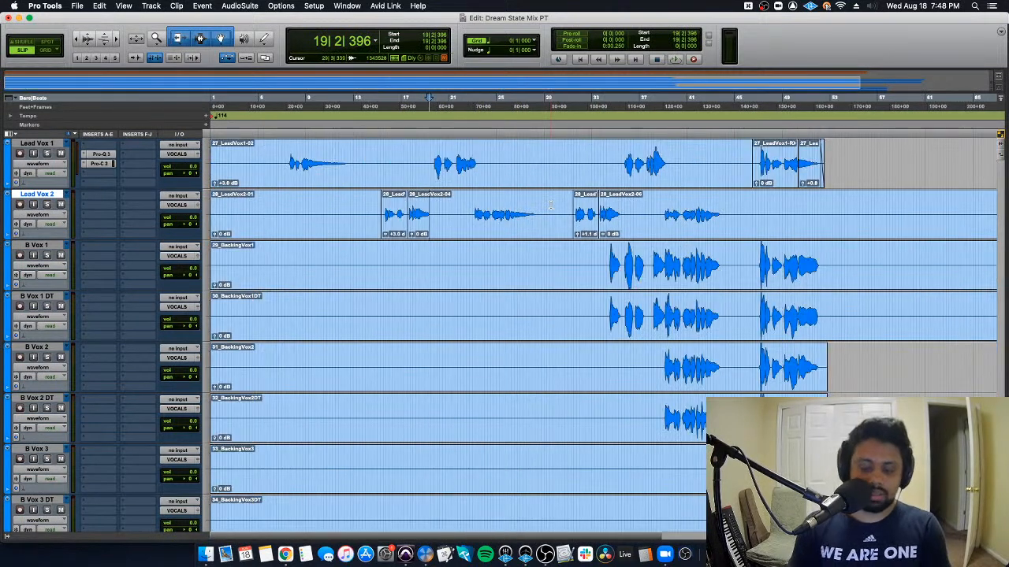
Copy the Pro-Q 3 and Pro-C 2 inserts and the Bus 25-26 and Bus 27-28 sends from Lead Vox 1 to Lead Vox 2.
{"action": "key", "text": "super+equal"}
{"action": "scroll", "coordinate": [540, 181], "scroll_direction": "up", "scroll_amount": 3}
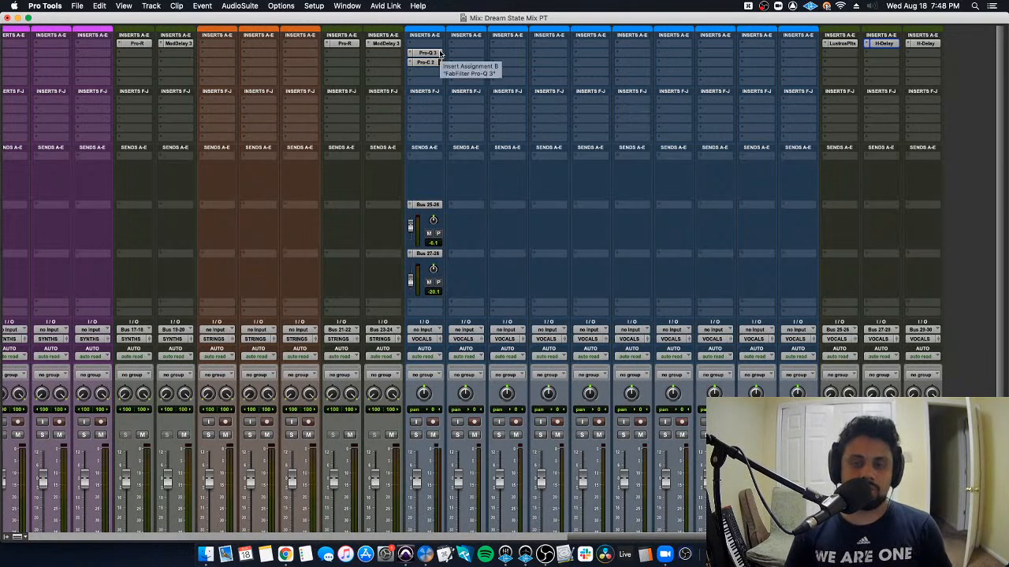
{"action": "left_click_drag", "start_coordinate": [436, 54], "coordinate": [465, 68]}
{"action": "left_click_drag", "start_coordinate": [455, 213], "coordinate": [455, 210]}
{"action": "left_click_drag", "start_coordinate": [461, 257], "coordinate": [462, 257]}
{"action": "scroll", "coordinate": [466, 263], "scroll_direction": "down", "scroll_amount": 4}
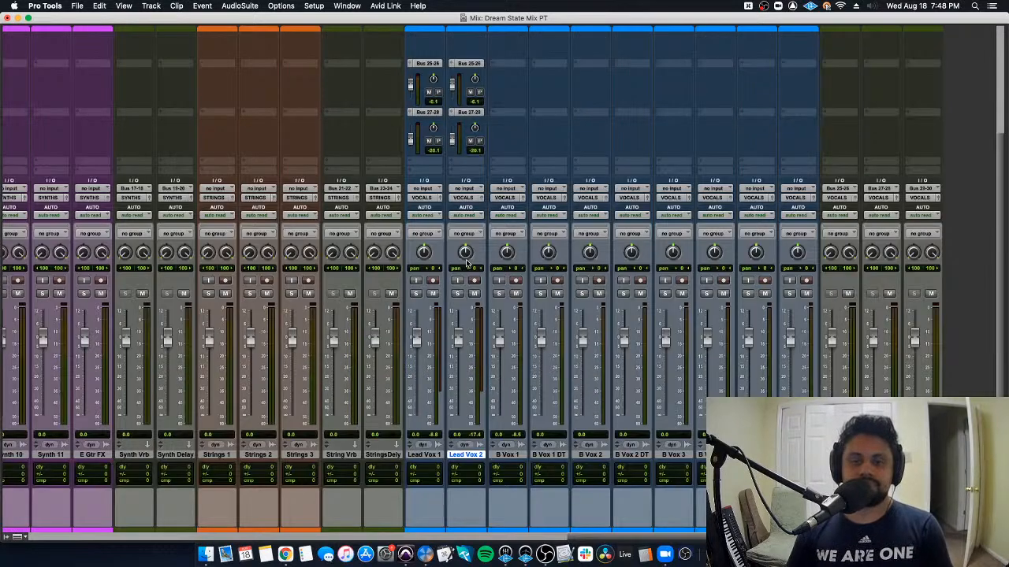
Play from the first Lead Vox 2 phrase at bar 15 and set its Pro-C 2 wet gain to +2.00 dB.
{"action": "key", "text": "super+equal"}
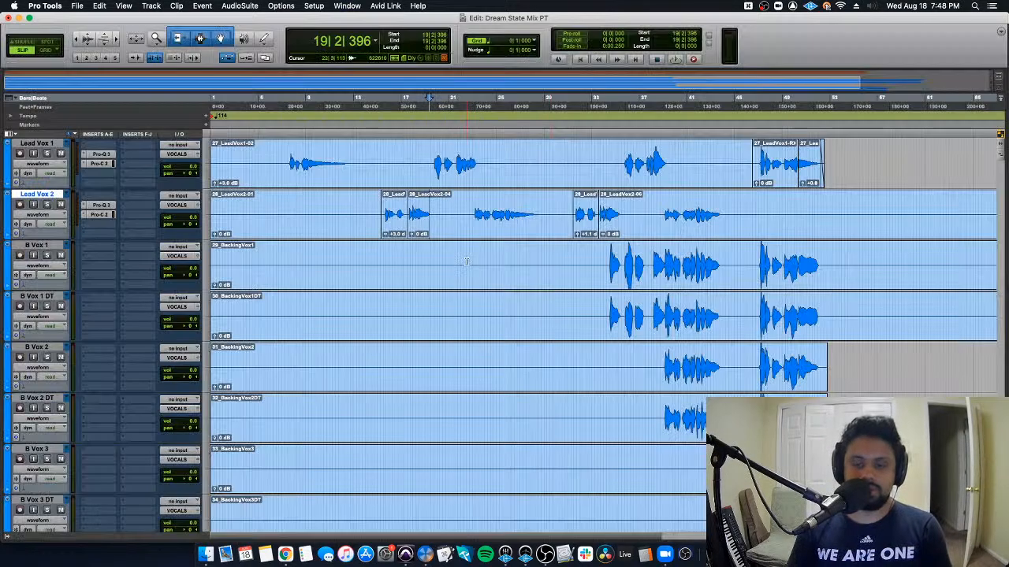
{"action": "key", "text": "Tab"}
{"action": "key", "text": "space"}
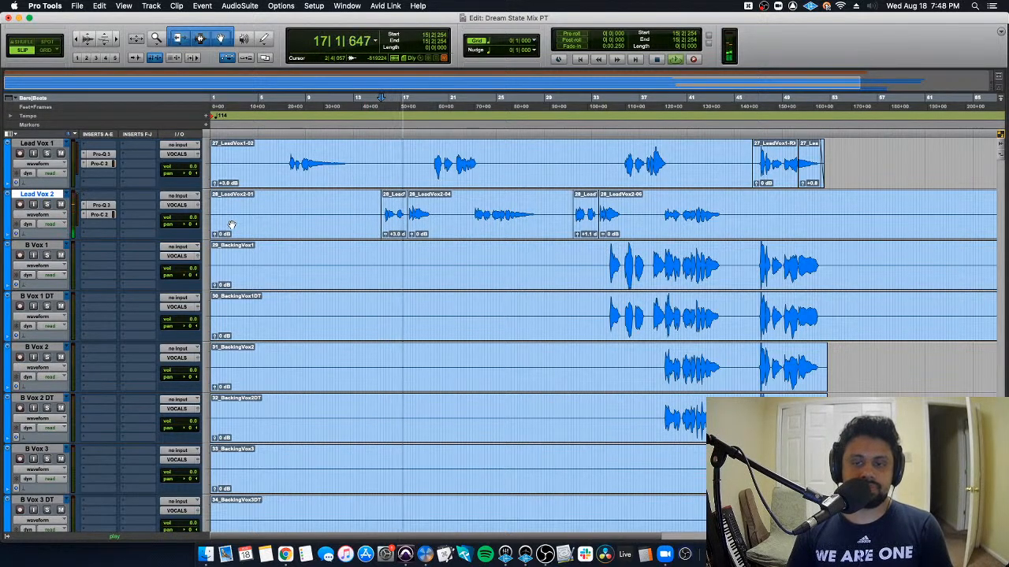
{"action": "left_click", "coordinate": [99, 215]}
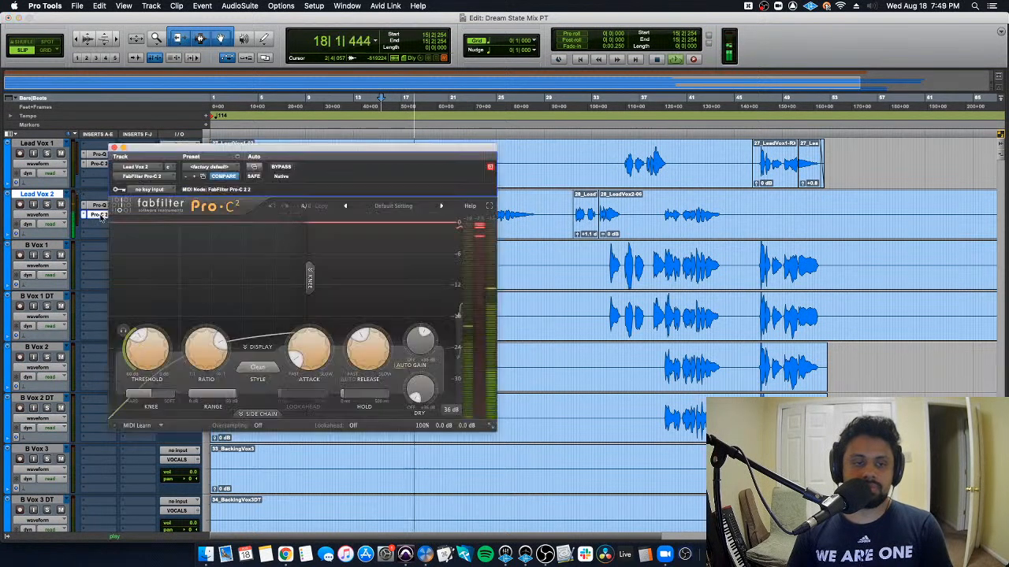
{"action": "mouse_move", "coordinate": [414, 332]}
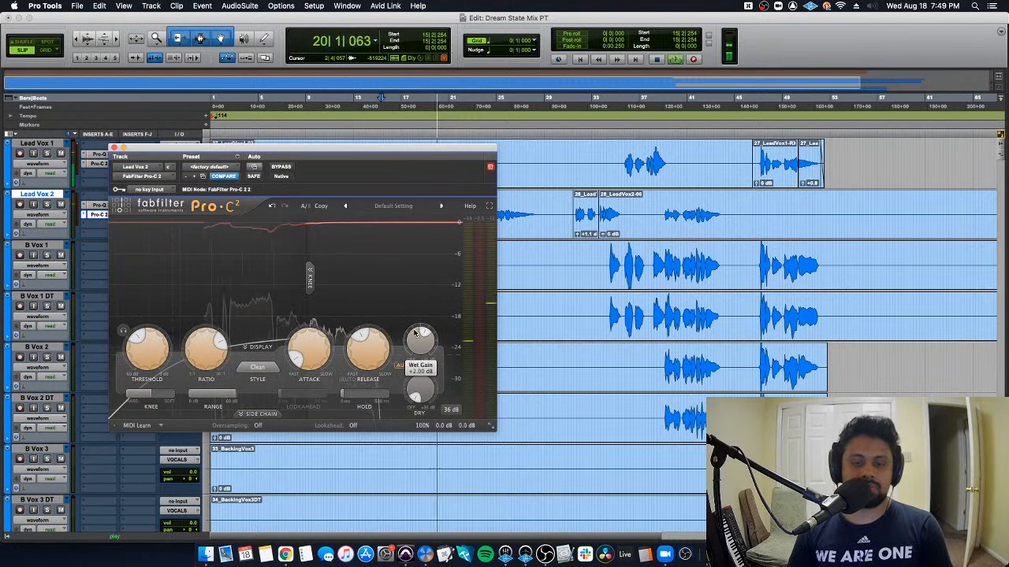
{"action": "left_click", "coordinate": [114, 148]}
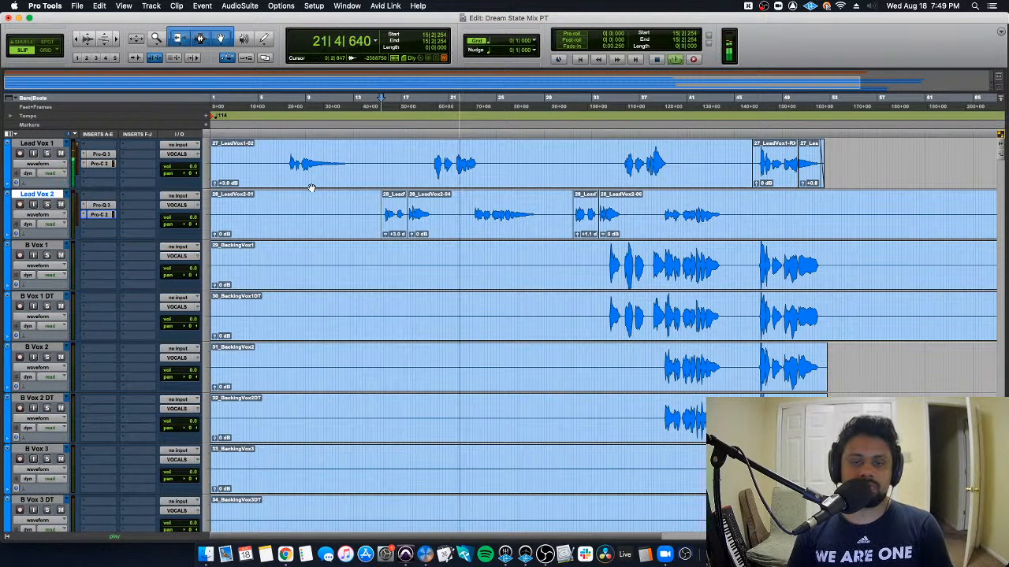
Lower the Pro-C 2 threshold on Lead Vox 2 and raise its wet gain to about +3.8 dB during playback.
{"action": "scroll", "coordinate": [311, 188], "scroll_direction": "right", "scroll_amount": 1}
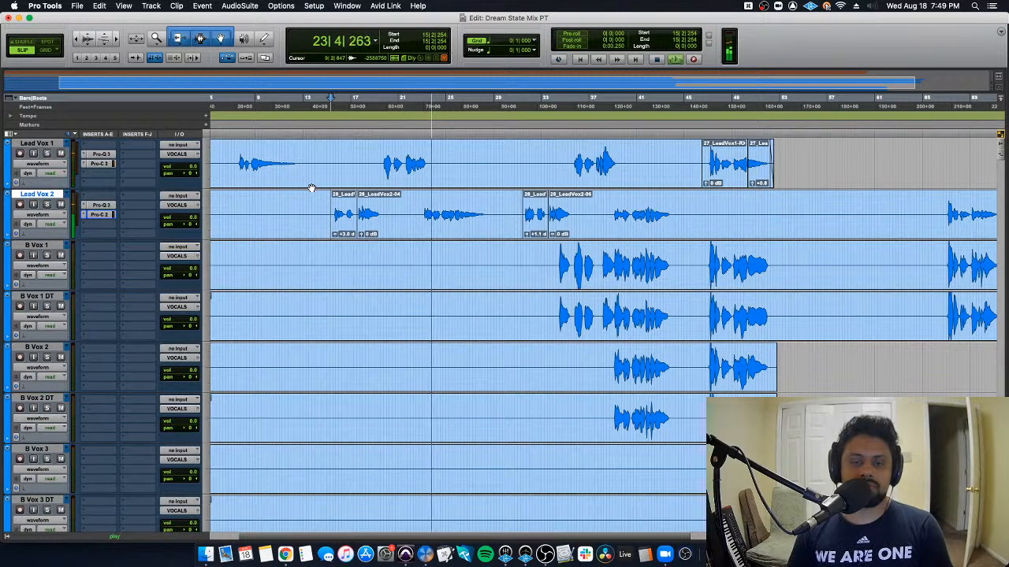
{"action": "left_click", "coordinate": [100, 215]}
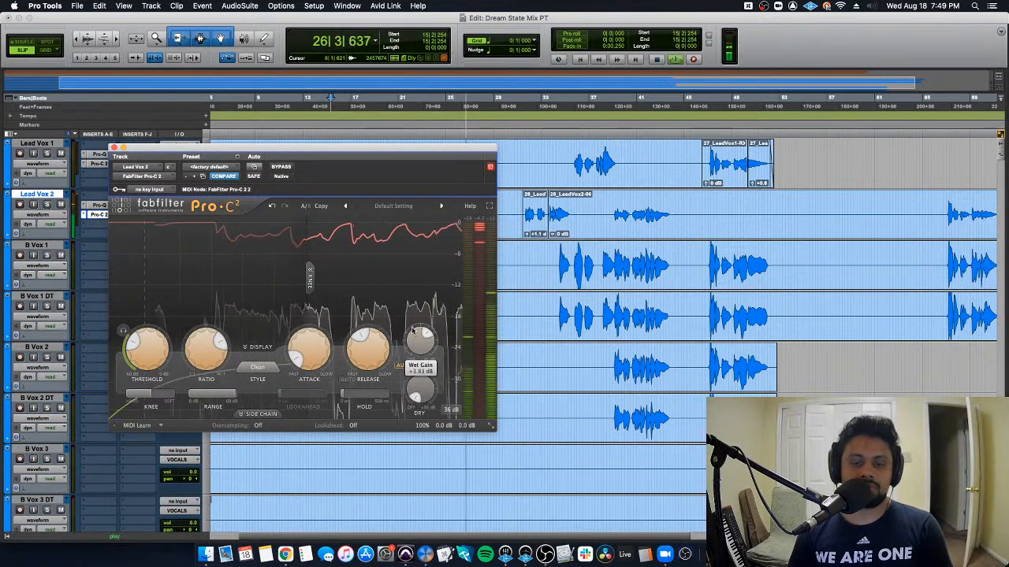
{"action": "key", "text": "space"}
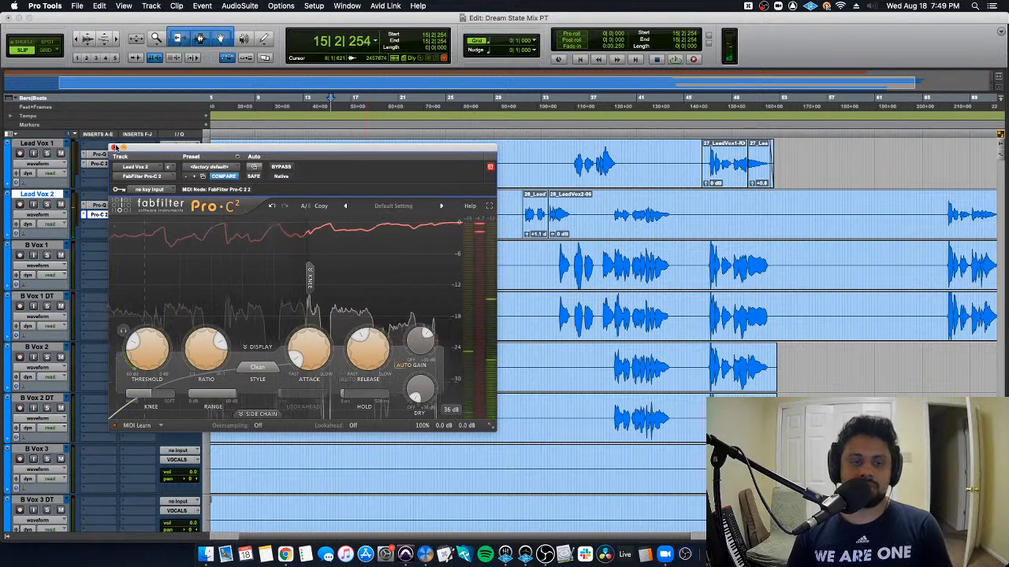
{"action": "left_click", "coordinate": [114, 148]}
{"action": "key", "text": "r"}
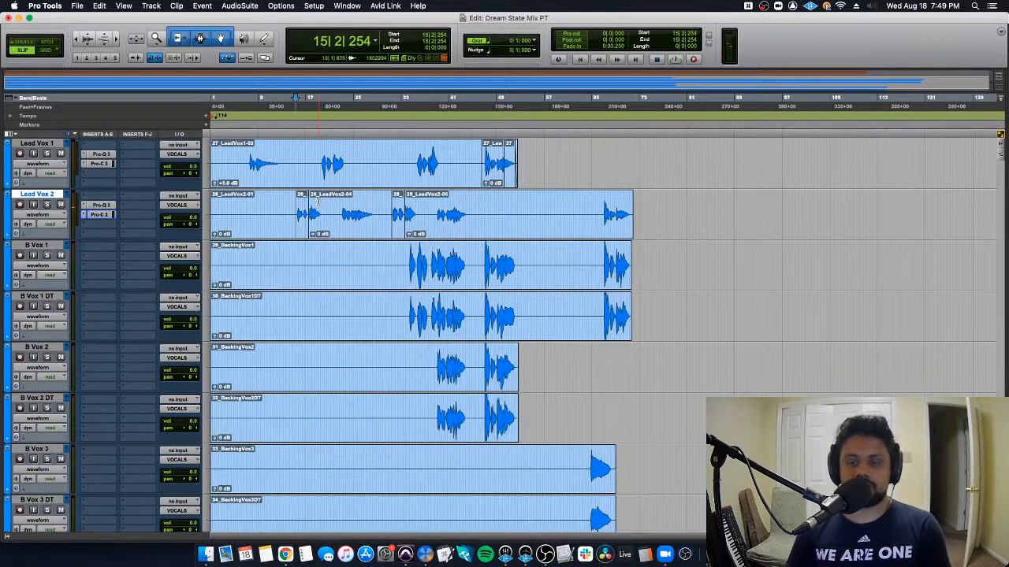
Play Lead Vox 2 from bar 15 and raise its Pro-C 2 threshold slightly.
{"action": "key", "text": "space"}
{"action": "left_click", "coordinate": [103, 215]}
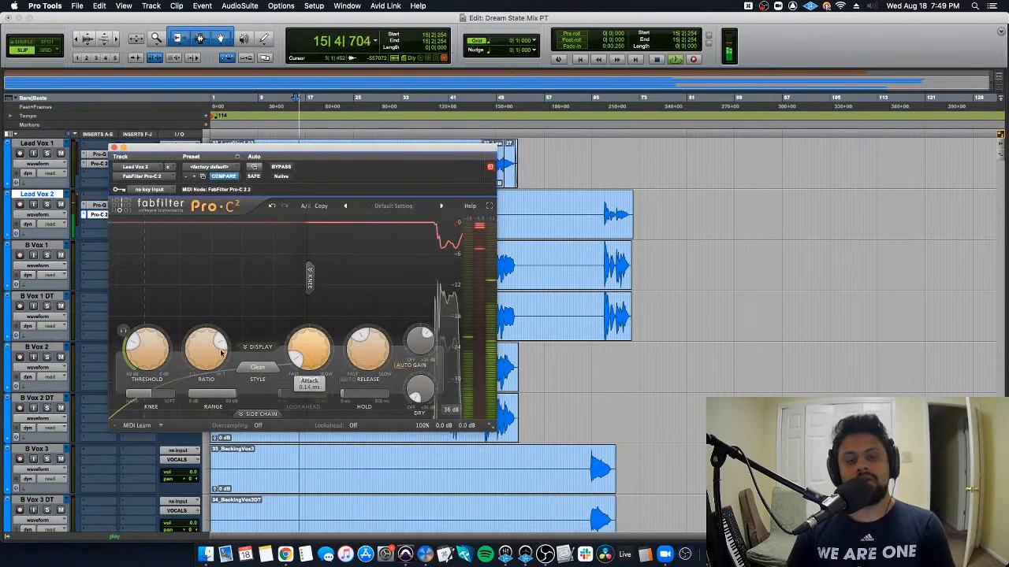
{"action": "left_click_drag", "start_coordinate": [165, 351], "coordinate": [164, 346]}
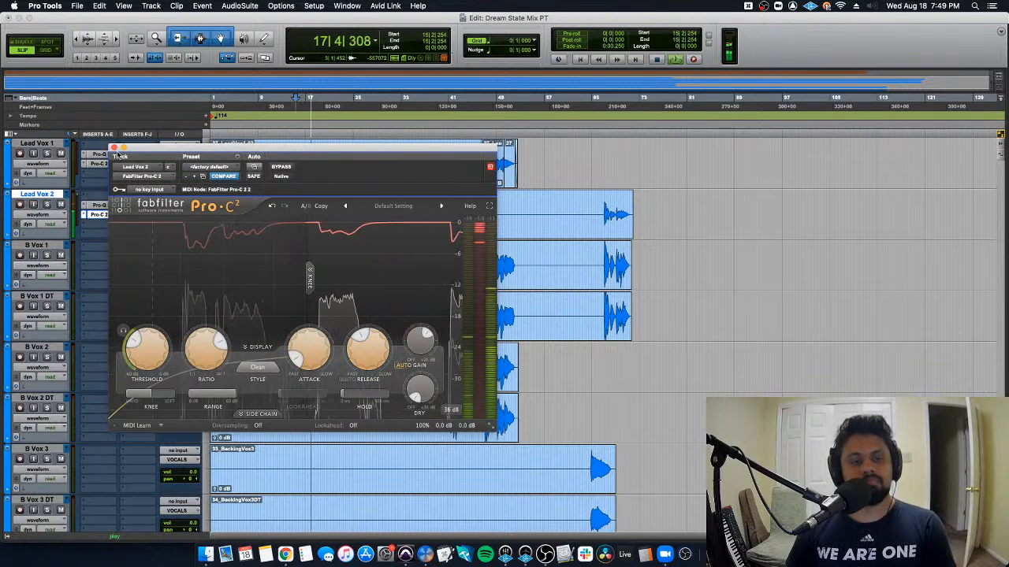
{"action": "left_click", "coordinate": [115, 149]}
Check the Pro-C 2 gain reduction on Lead Vox 1 during playback and the lead vocal levels in the mixer.
{"action": "left_click", "coordinate": [107, 163]}
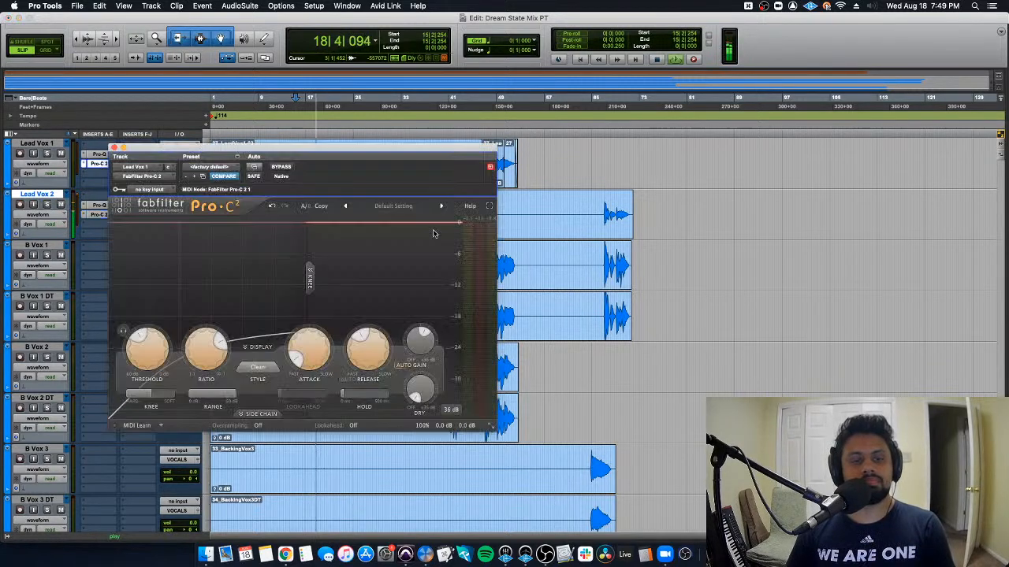
{"action": "mouse_move", "coordinate": [416, 345]}
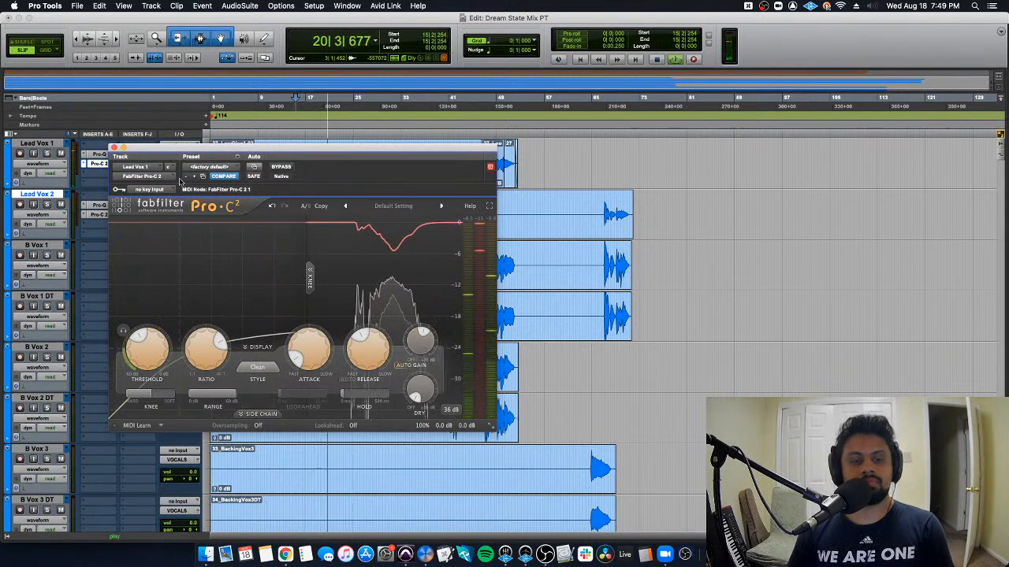
{"action": "left_click", "coordinate": [115, 147]}
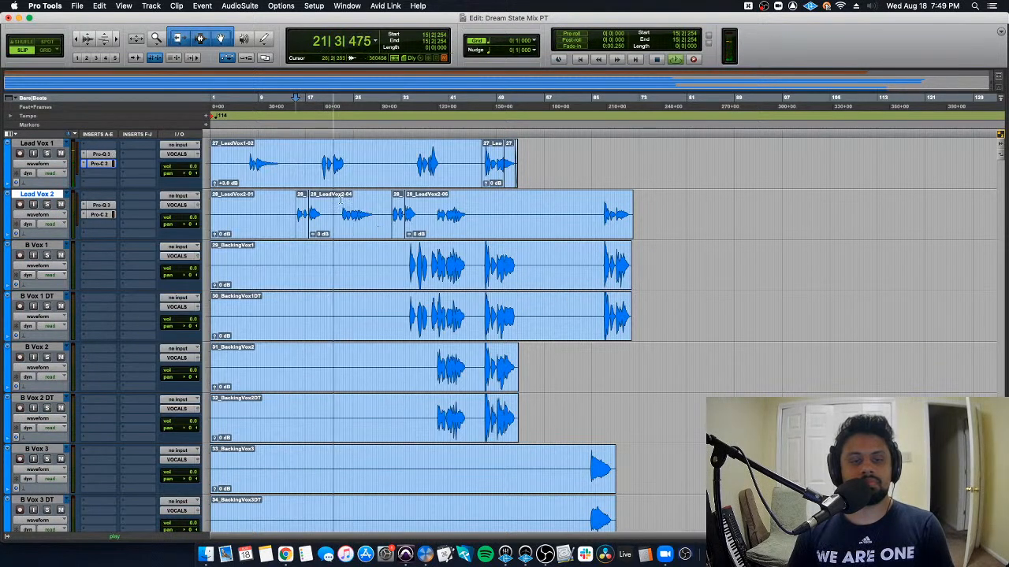
{"action": "key", "text": "super+equal"}
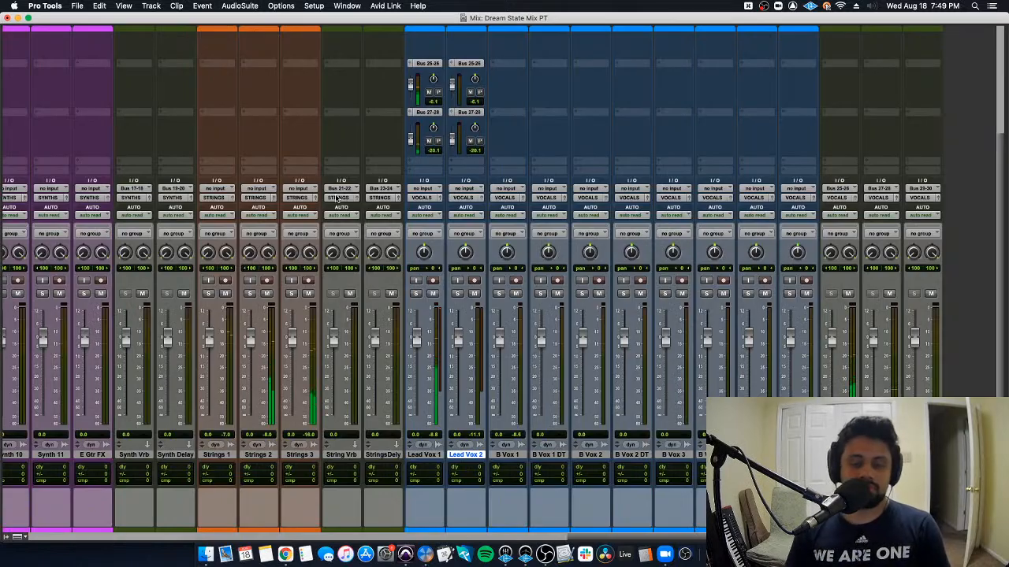
{"action": "key", "text": "super+equal"}
Mute Lead Vox 1 and Lead Vox 2 while playing from the first B Vox 1 phrase at bar 34.
{"action": "left_click", "coordinate": [422, 255]}
{"action": "key", "text": "t"}
{"action": "key", "text": "t"}
{"action": "key", "text": "r"}
{"action": "scroll", "coordinate": [442, 244], "scroll_direction": "right", "scroll_amount": 3}
{"action": "left_click", "coordinate": [435, 249]}
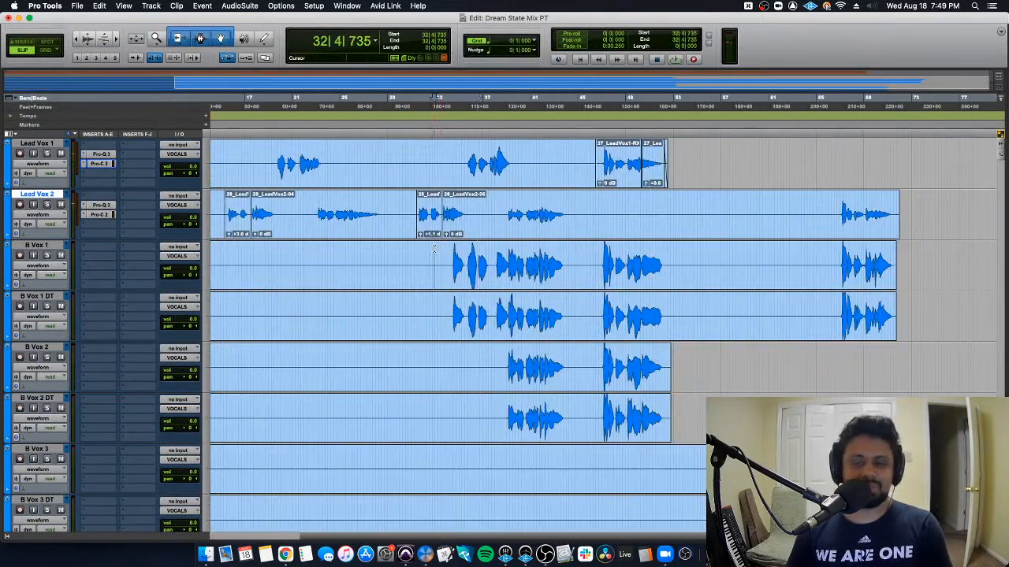
{"action": "scroll", "coordinate": [434, 249], "scroll_direction": "right", "scroll_amount": 2}
{"action": "scroll", "coordinate": [433, 249], "scroll_direction": "right", "scroll_amount": 1}
{"action": "left_click", "coordinate": [366, 248]}
{"action": "left_click", "coordinate": [374, 246]}
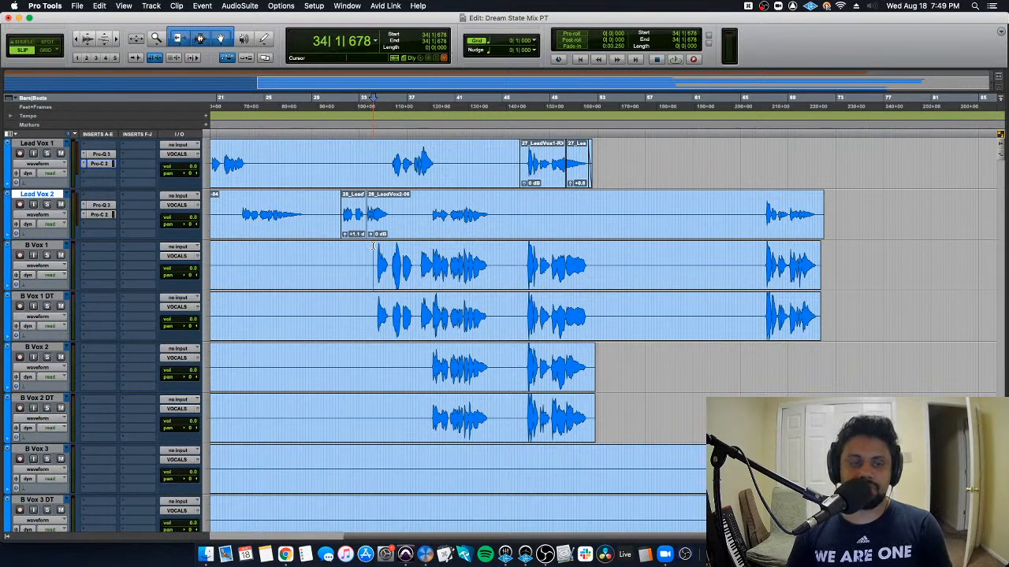
{"action": "left_click", "coordinate": [45, 256]}
{"action": "key", "text": "space"}
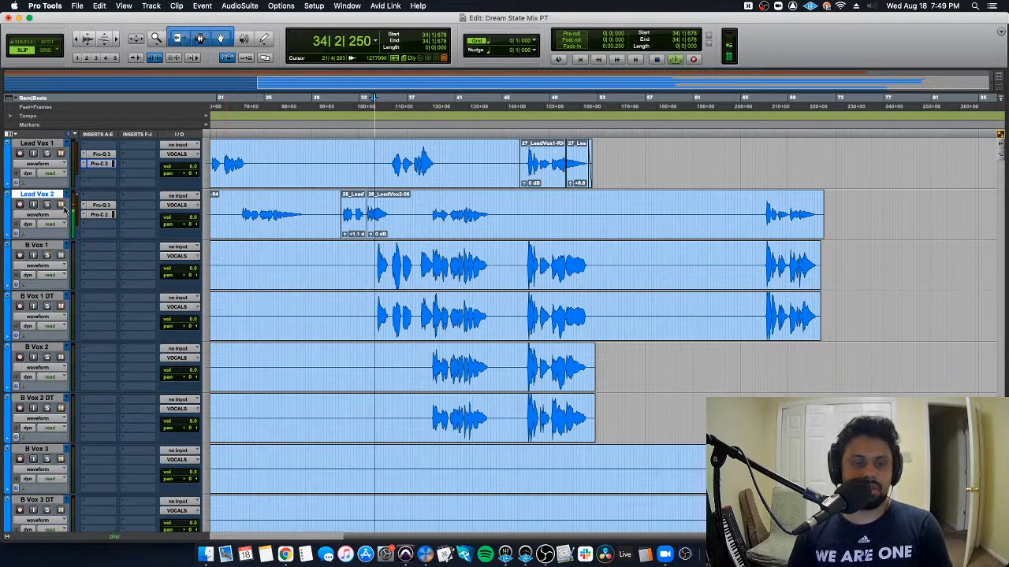
{"action": "left_click", "coordinate": [61, 205]}
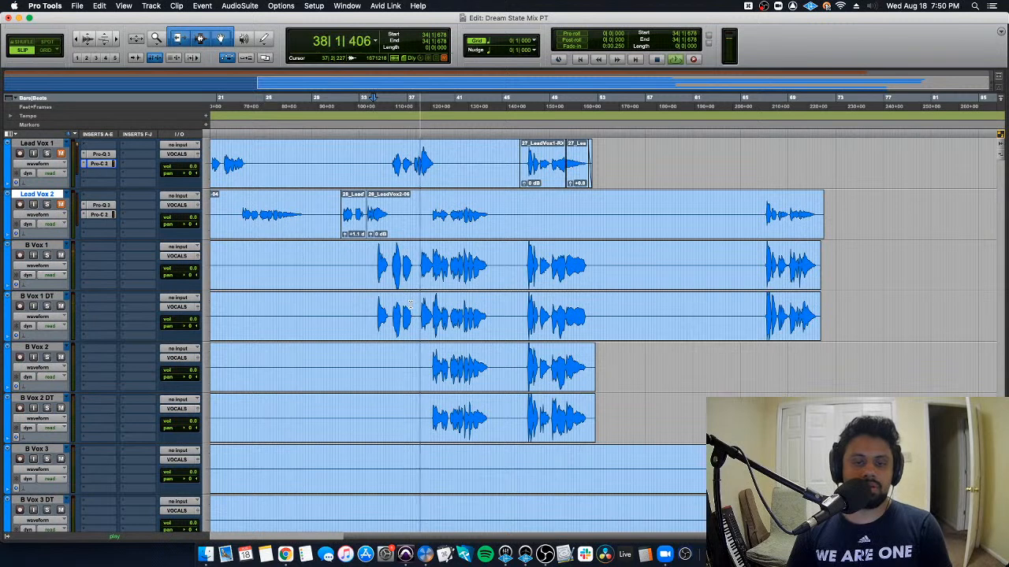
{"action": "scroll", "coordinate": [411, 305], "scroll_direction": "right", "scroll_amount": 1}
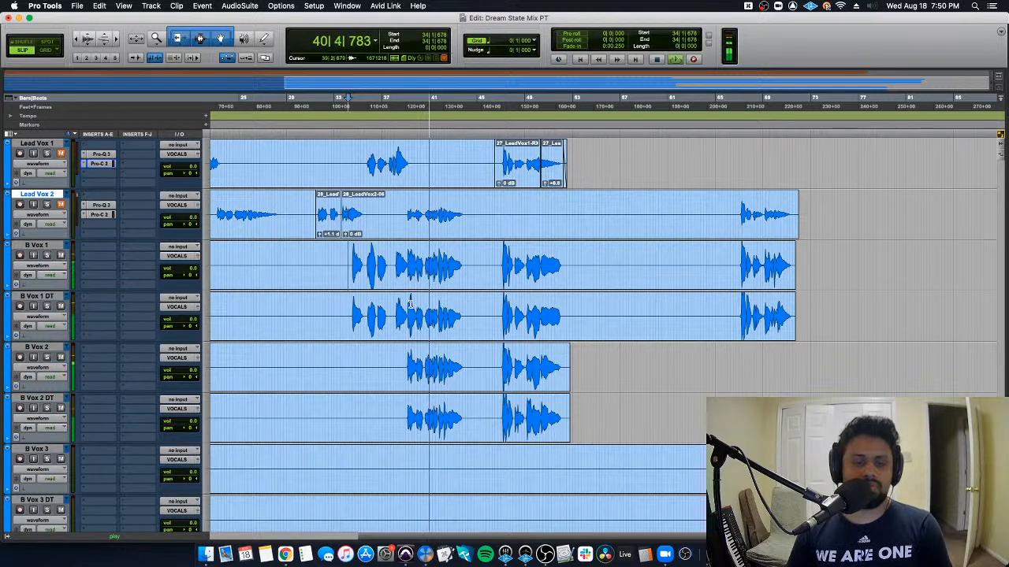
{"action": "scroll", "coordinate": [410, 304], "scroll_direction": "right", "scroll_amount": 2}
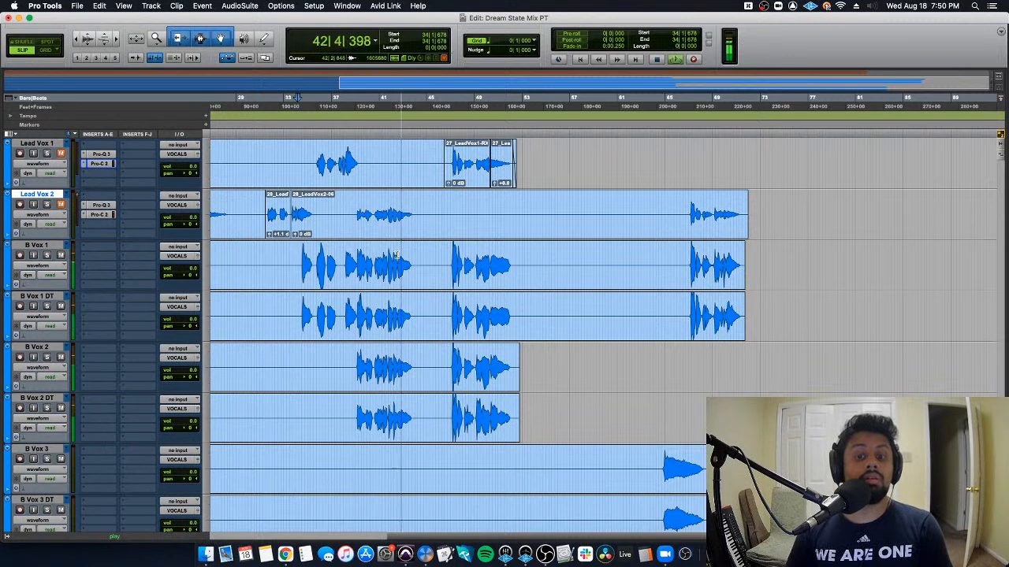
Audition the B Vox 1 and B Vox 2 phrases and their doubles from bar 40 and again from bar 46.
{"action": "key", "text": "space"}
{"action": "key", "text": "r"}
{"action": "key", "text": "r"}
{"action": "scroll", "coordinate": [374, 250], "scroll_direction": "right", "scroll_amount": 3}
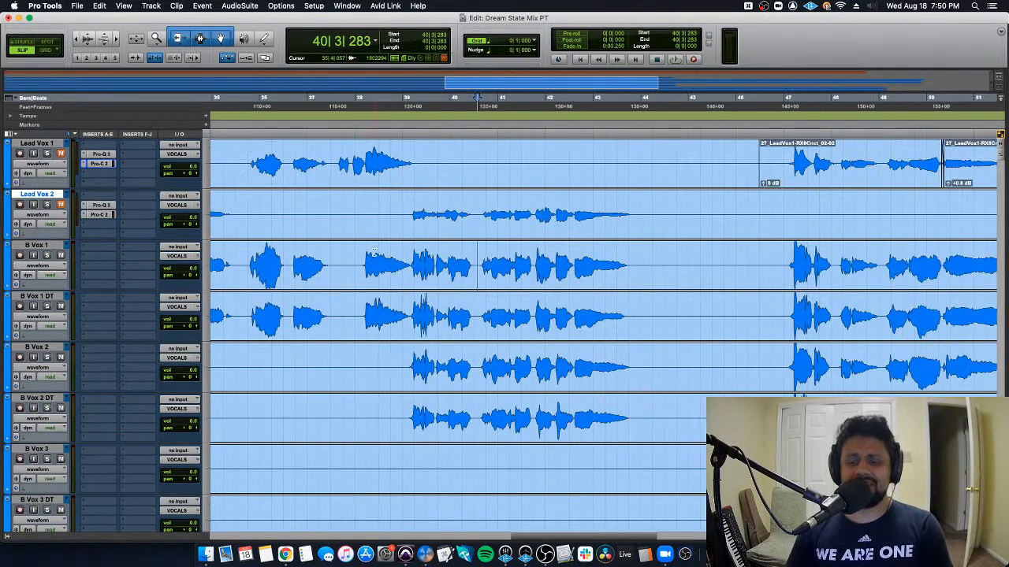
{"action": "key", "text": "space"}
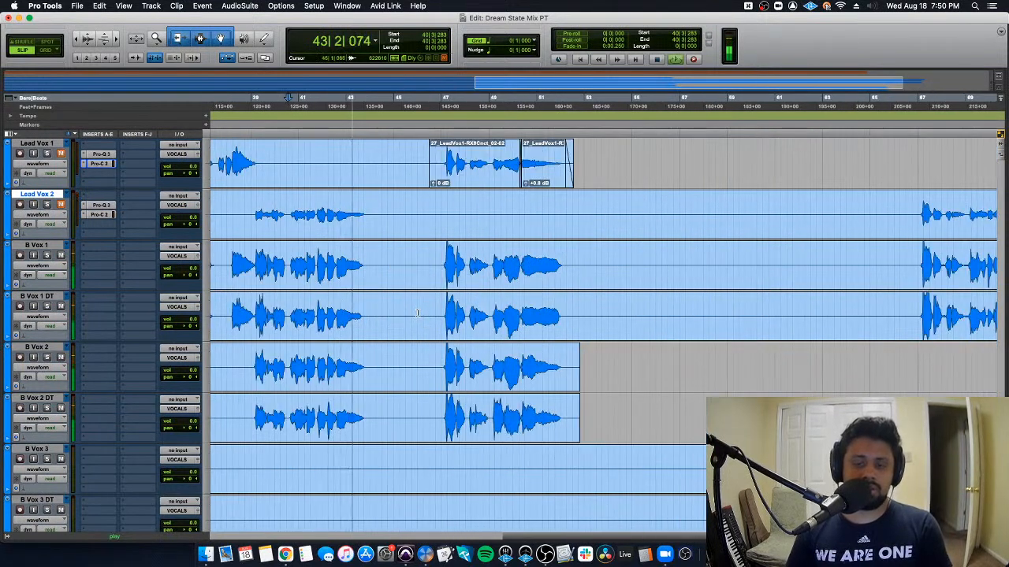
{"action": "key", "text": "space"}
{"action": "left_click", "coordinate": [438, 252]}
{"action": "key", "text": "space"}
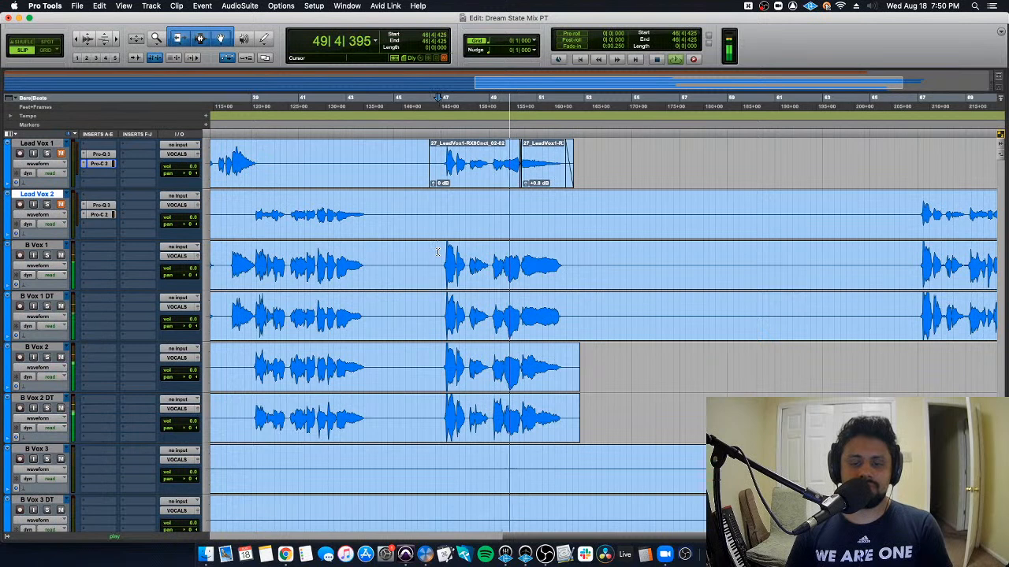
Audition the last B Vox 1 and B Vox 1 DT phrase from bar 67 and look over the other backing tracks there.
{"action": "scroll", "coordinate": [438, 252], "scroll_direction": "right", "scroll_amount": 1}
{"action": "scroll", "coordinate": [447, 316], "scroll_direction": "right", "scroll_amount": 1}
{"action": "scroll", "coordinate": [447, 316], "scroll_direction": "right", "scroll_amount": 1}
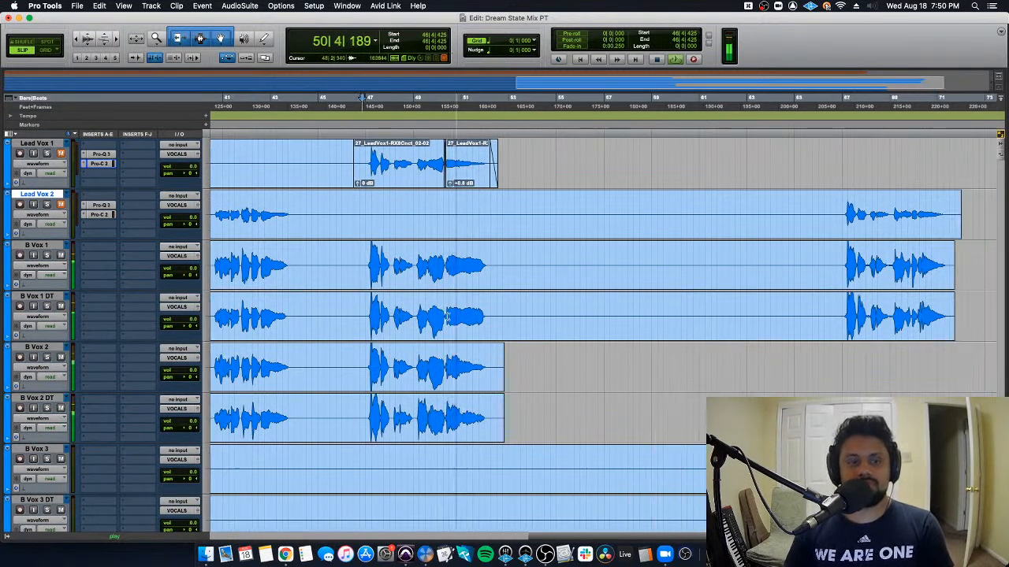
{"action": "left_click", "coordinate": [844, 252]}
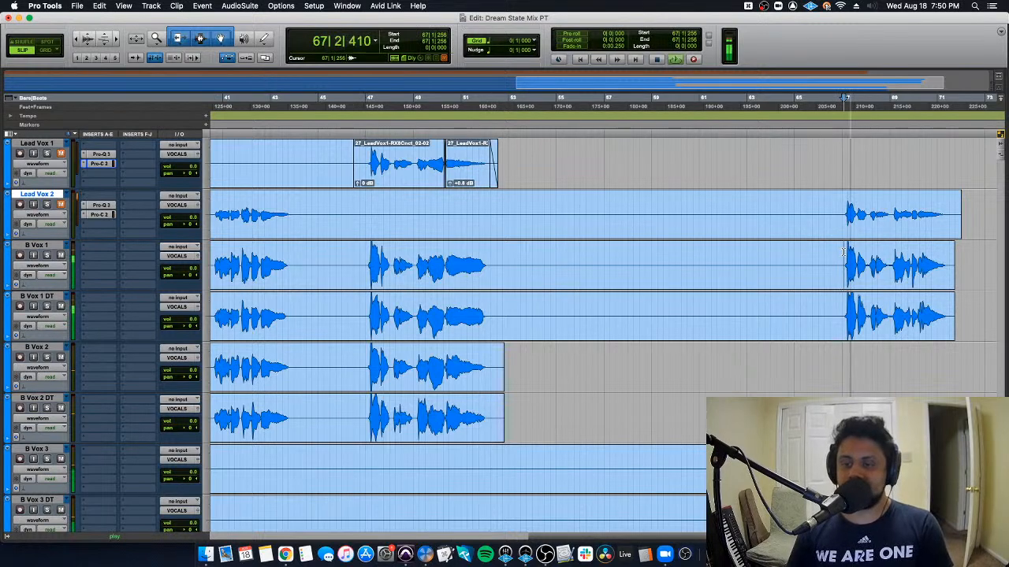
{"action": "scroll", "coordinate": [843, 251], "scroll_direction": "down", "scroll_amount": 3}
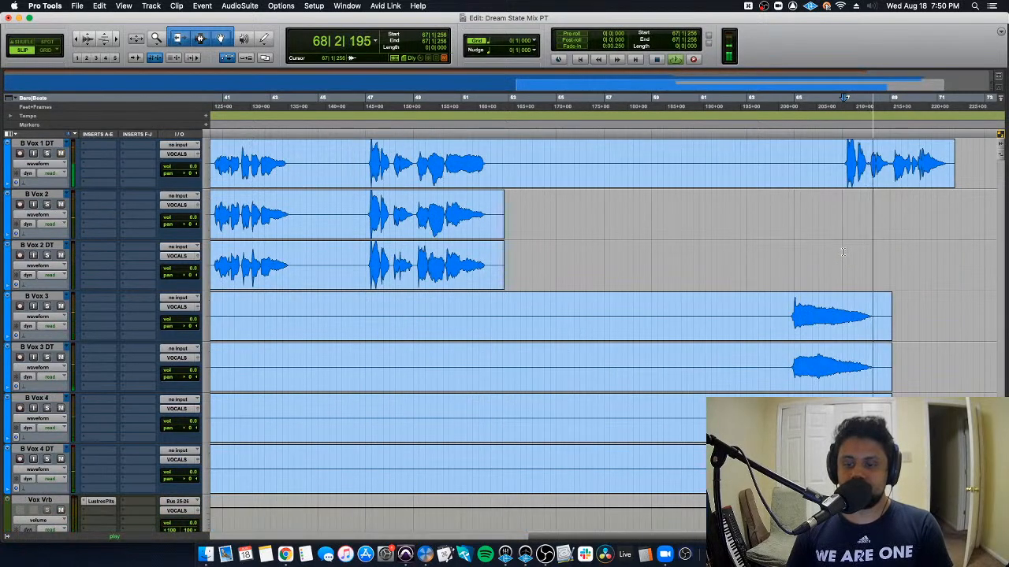
{"action": "scroll", "coordinate": [786, 307], "scroll_direction": "up", "scroll_amount": 2}
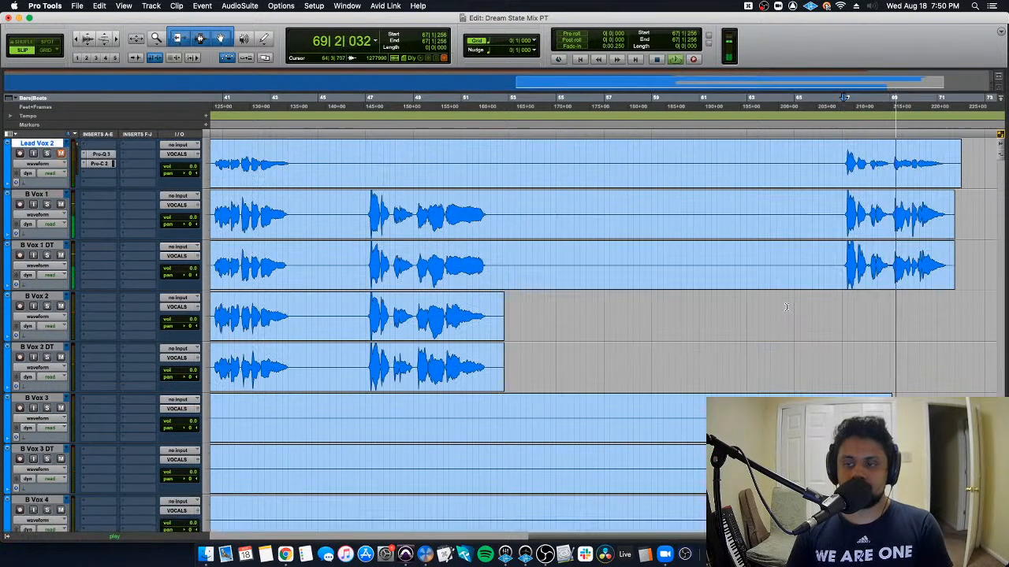
{"action": "scroll", "coordinate": [788, 306], "scroll_direction": "down", "scroll_amount": 2}
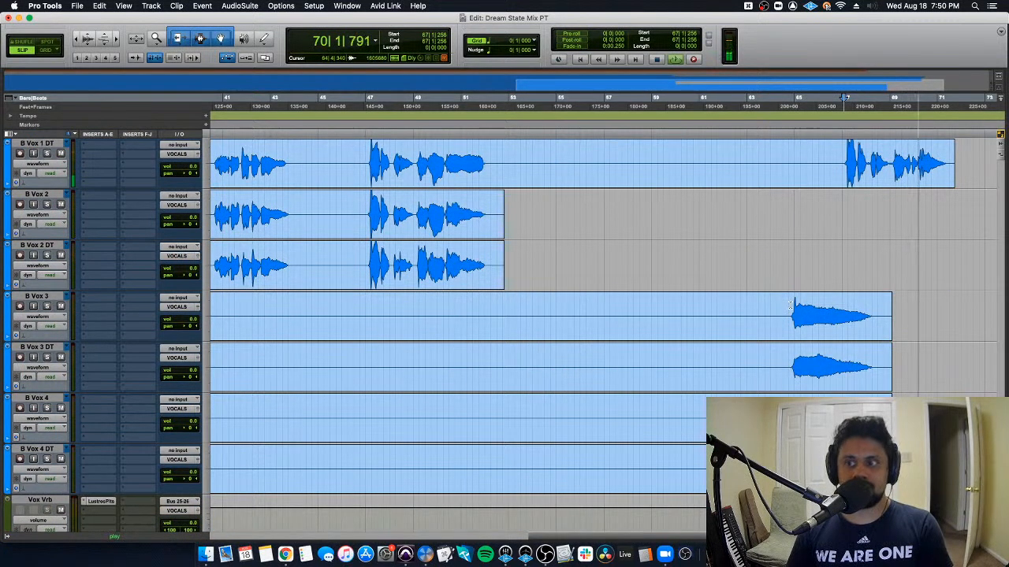
{"action": "key", "text": "space"}
{"action": "scroll", "coordinate": [790, 306], "scroll_direction": "up", "scroll_amount": 1}
{"action": "left_click", "coordinate": [833, 158]}
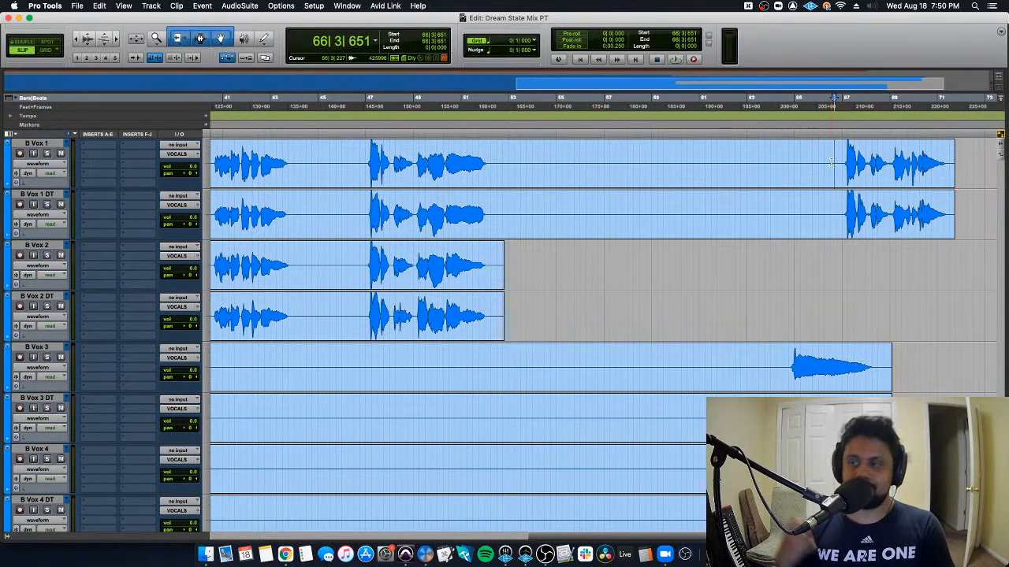
{"action": "scroll", "coordinate": [831, 163], "scroll_direction": "right", "scroll_amount": 3}
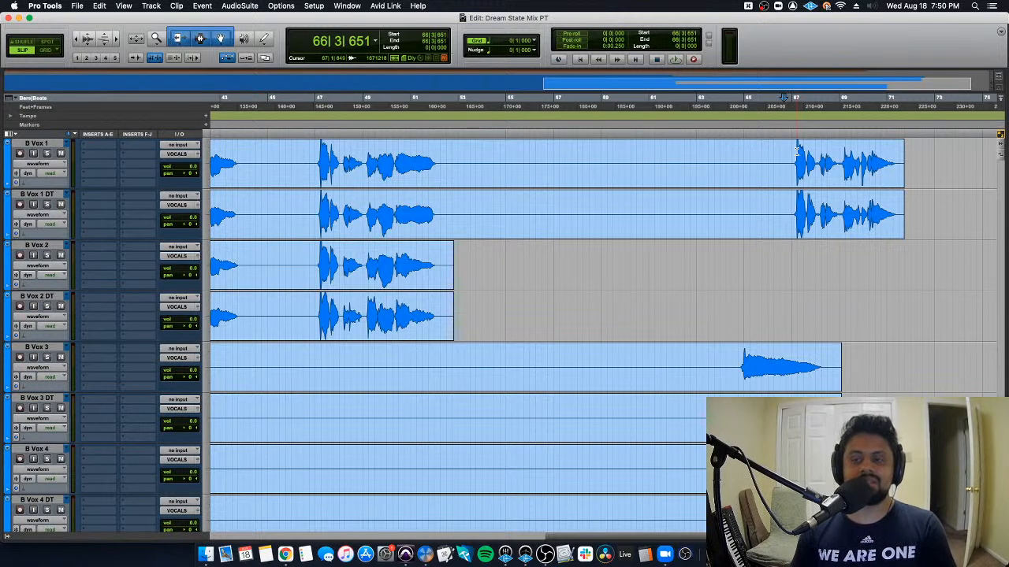
Play the B Vox 3 and B Vox 4 harmony from just before its entry at the end of bar 64.
{"action": "left_click", "coordinate": [738, 347]}
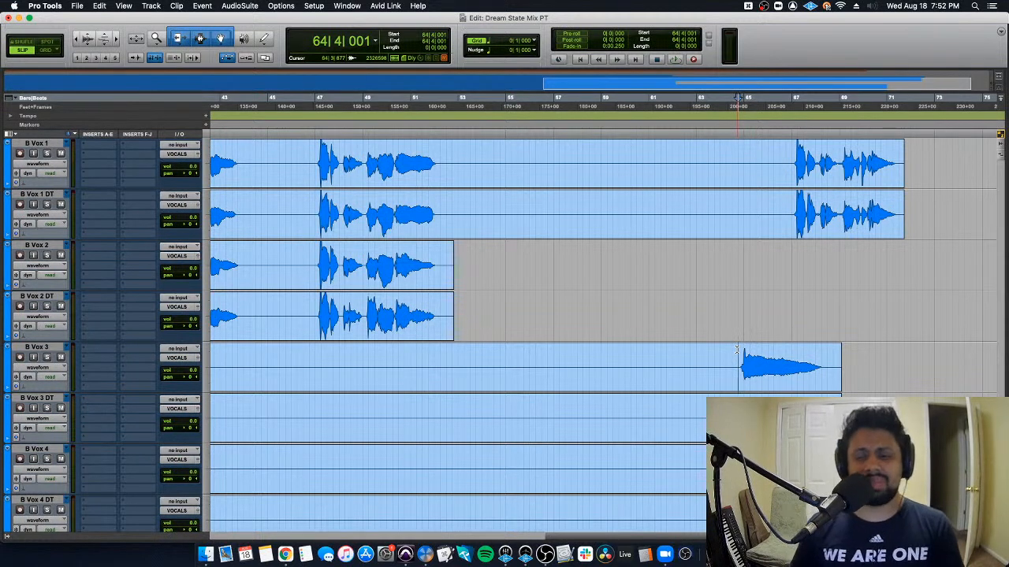
{"action": "scroll", "coordinate": [737, 350], "scroll_direction": "right", "scroll_amount": 2}
{"action": "scroll", "coordinate": [737, 349], "scroll_direction": "down", "scroll_amount": 2}
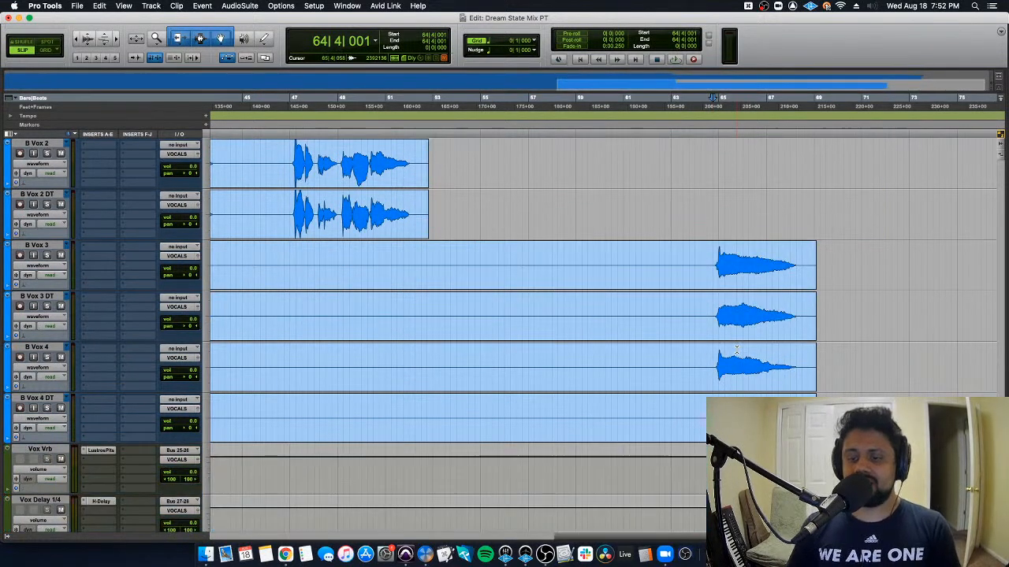
{"action": "key", "text": "space"}
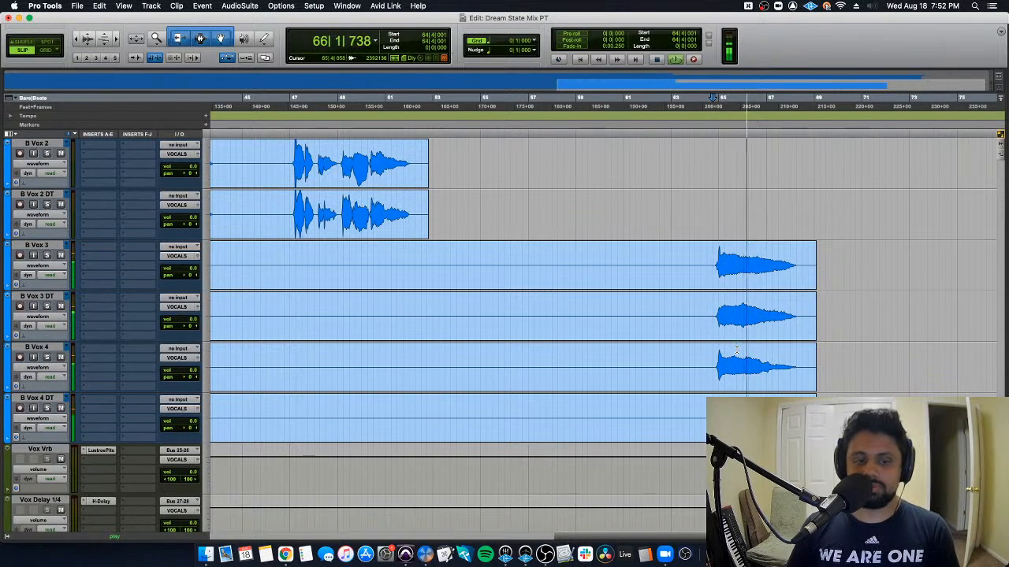
{"action": "key", "text": "space"}
Solo B Vox 3 DT, B Vox 4 and B Vox 4 DT in turn while replaying from bar 64, and clear the solos.
{"action": "left_click", "coordinate": [45, 308]}
{"action": "key", "text": "space"}
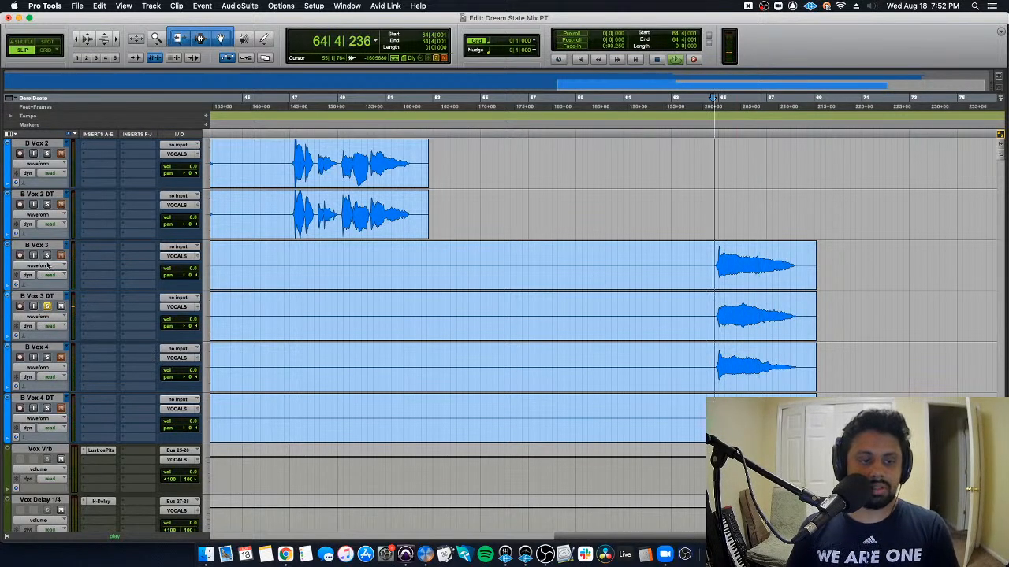
{"action": "left_click", "coordinate": [47, 358]}
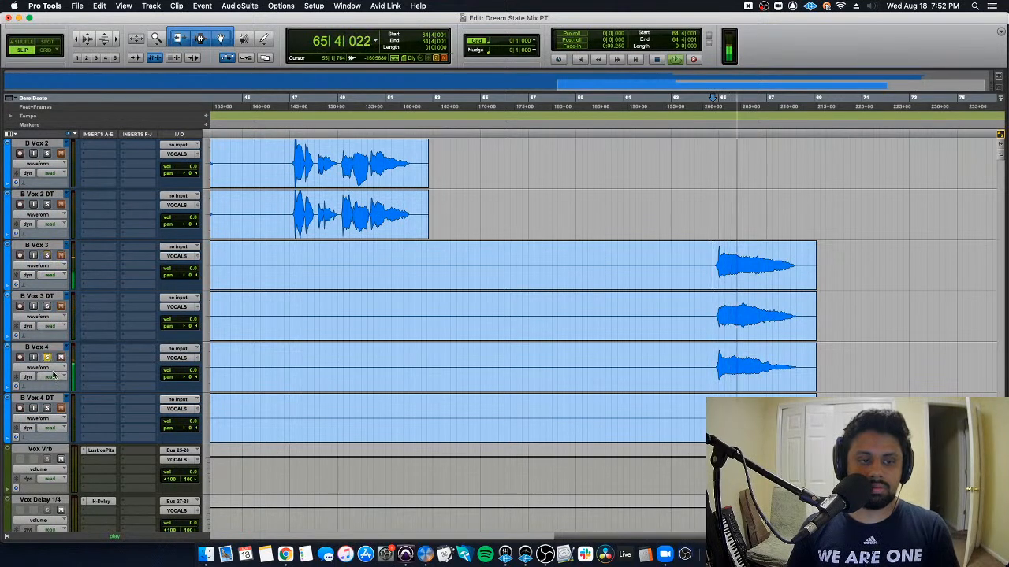
{"action": "left_click", "coordinate": [47, 408]}
{"action": "key", "text": "space"}
{"action": "left_click", "coordinate": [47, 409]}
Select the B Vox 1 DT track and place the playback position at the first B Vox 1 phrase in bar 34.
{"action": "key", "text": "r"}
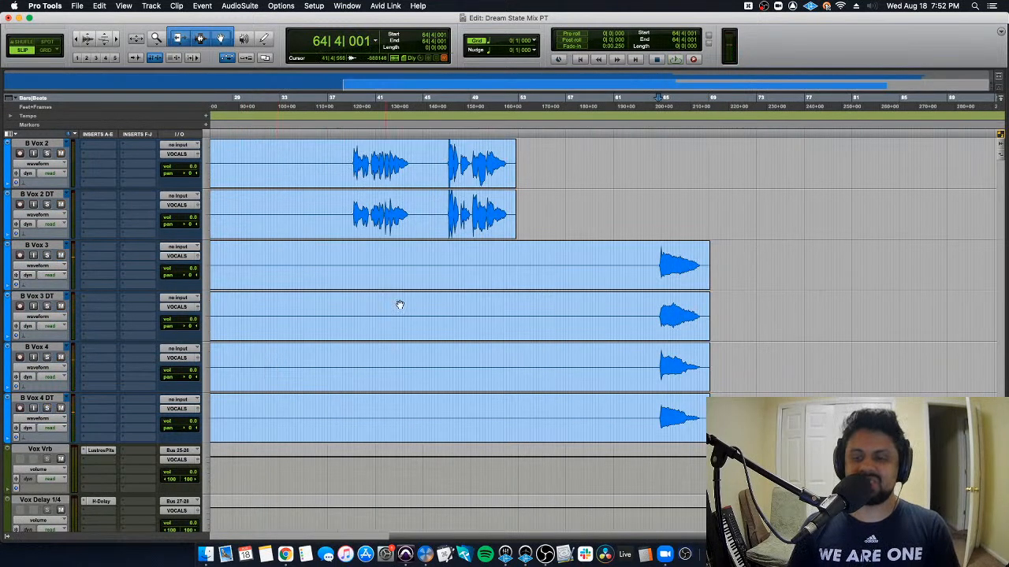
{"action": "scroll", "coordinate": [378, 330], "scroll_direction": "up", "scroll_amount": 4}
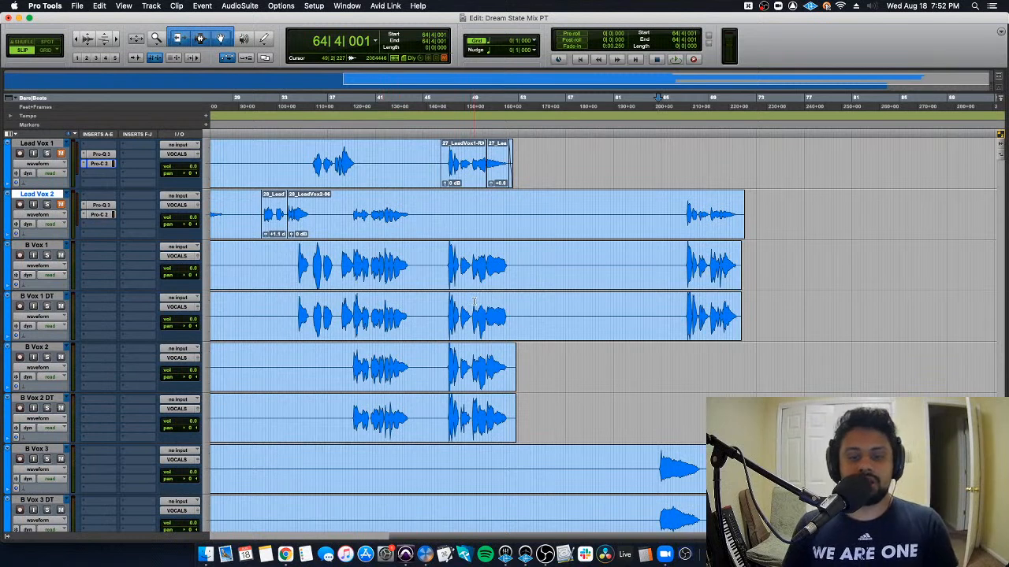
{"action": "left_click", "coordinate": [36, 245]}
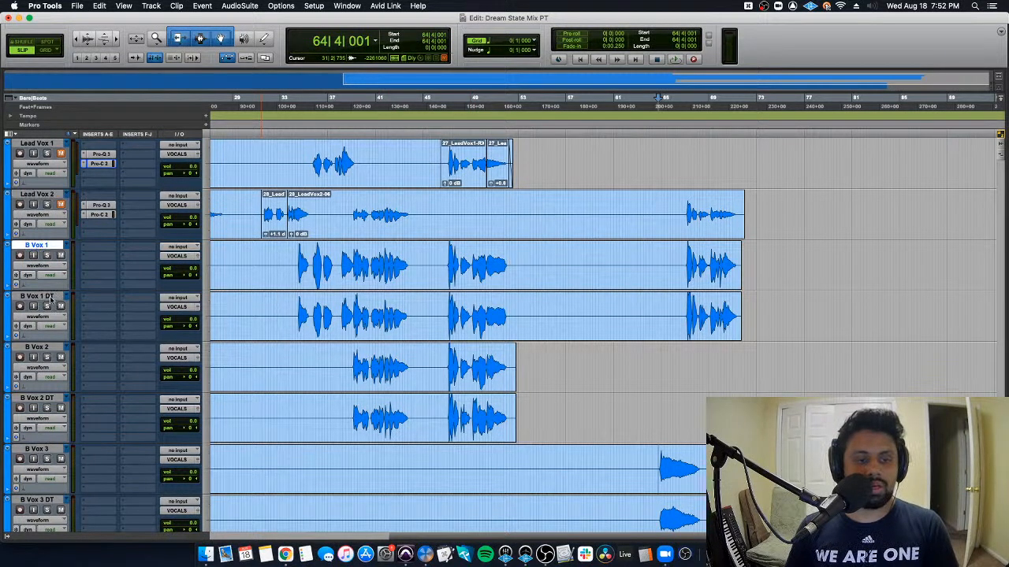
{"action": "left_click", "coordinate": [49, 298]}
{"action": "left_click", "coordinate": [298, 260]}
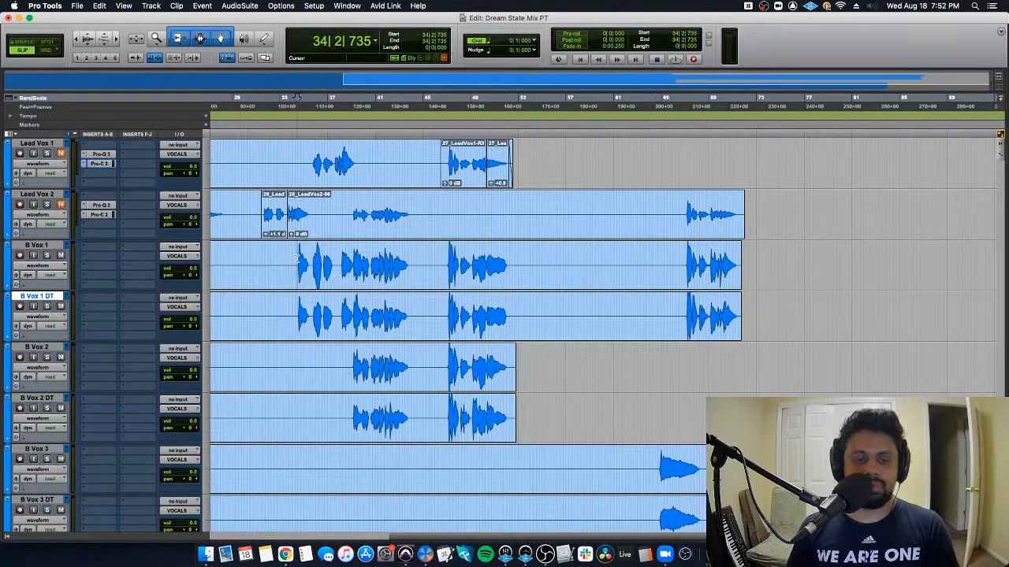
Look over the B Vox channels and their doubles in the mixer, selecting several of them in turn.
{"action": "key", "text": "super+equal"}
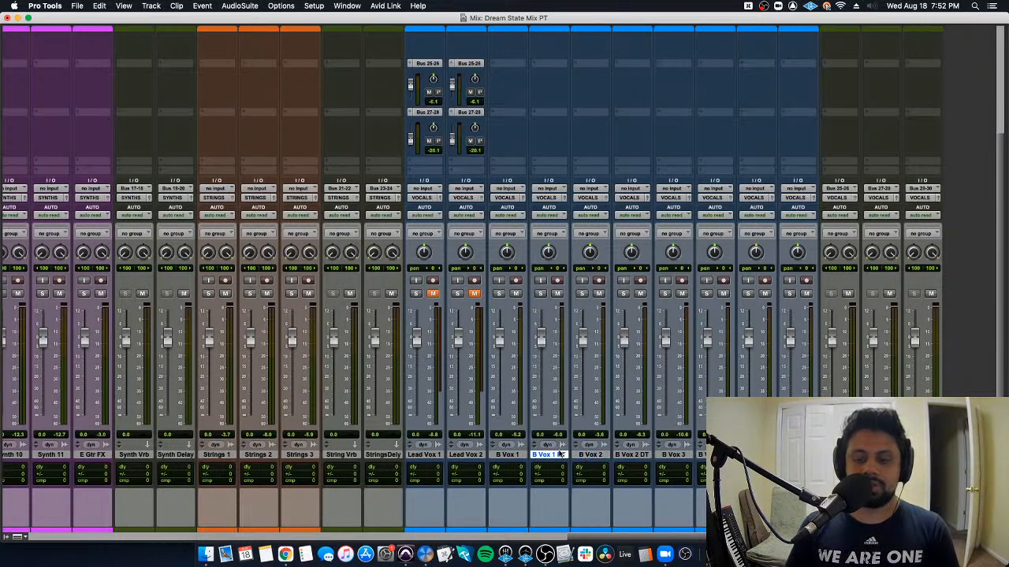
{"action": "left_click", "coordinate": [631, 458]}
{"action": "left_click", "coordinate": [659, 459]}
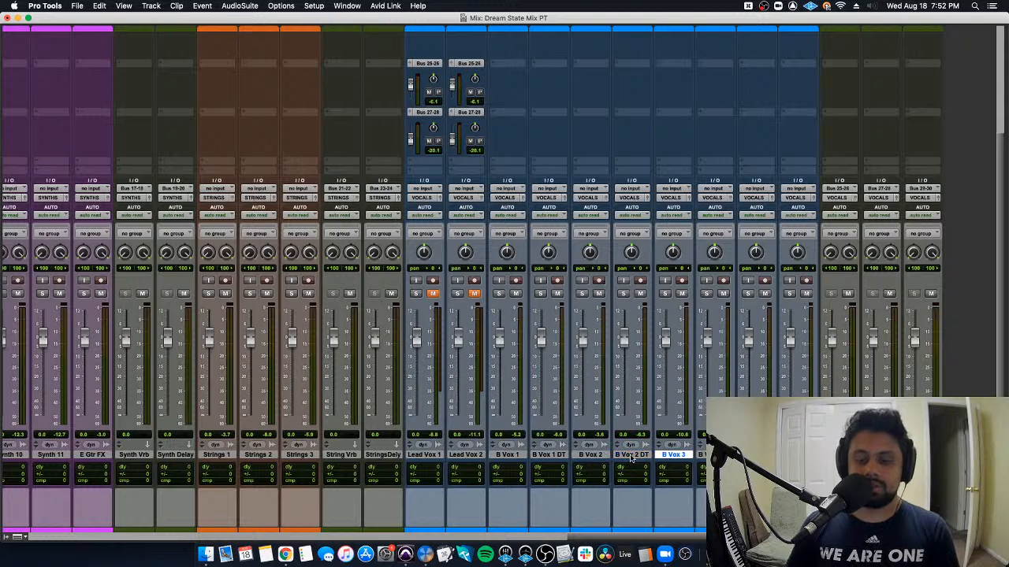
{"action": "left_click", "coordinate": [525, 456]}
{"action": "left_click", "coordinate": [547, 457]}
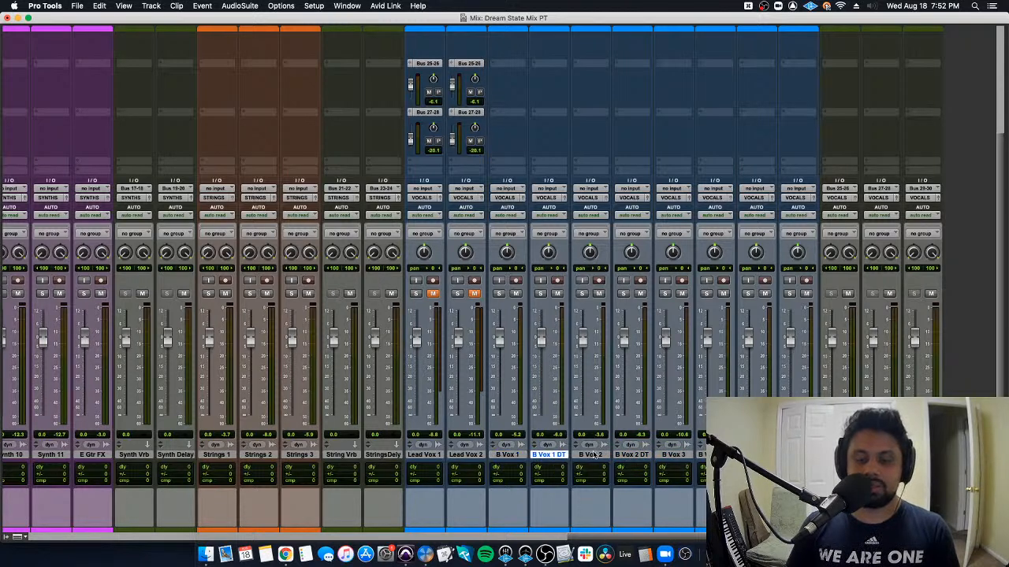
{"action": "left_click", "coordinate": [596, 458]}
{"action": "left_click", "coordinate": [684, 457]}
{"action": "left_click", "coordinate": [709, 455]}
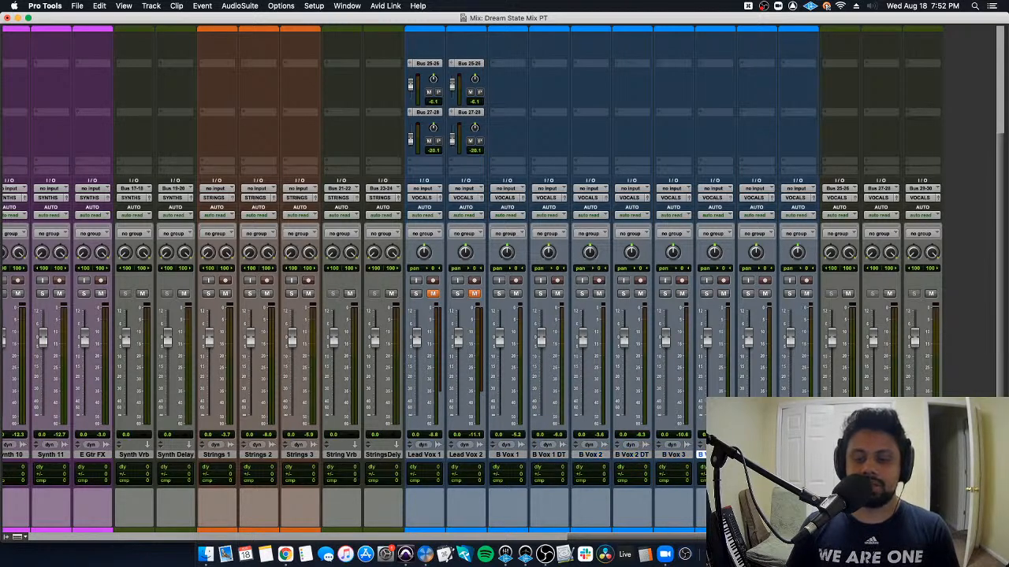
Pan B Vox 1 hard left and its double B Vox 1 DT hard right, 100 each.
{"action": "left_click", "coordinate": [516, 457]}
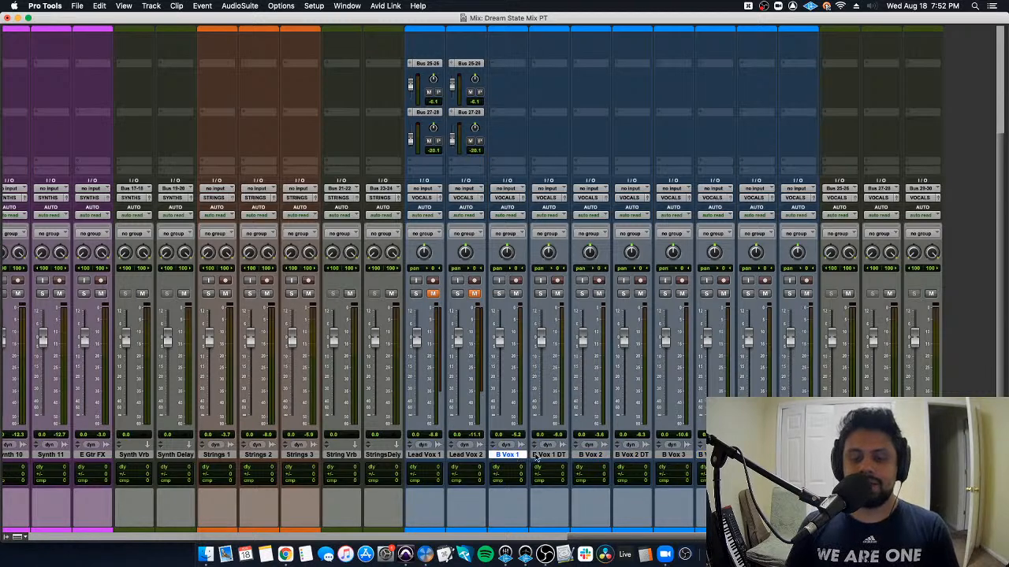
{"action": "key", "text": "super+equal"}
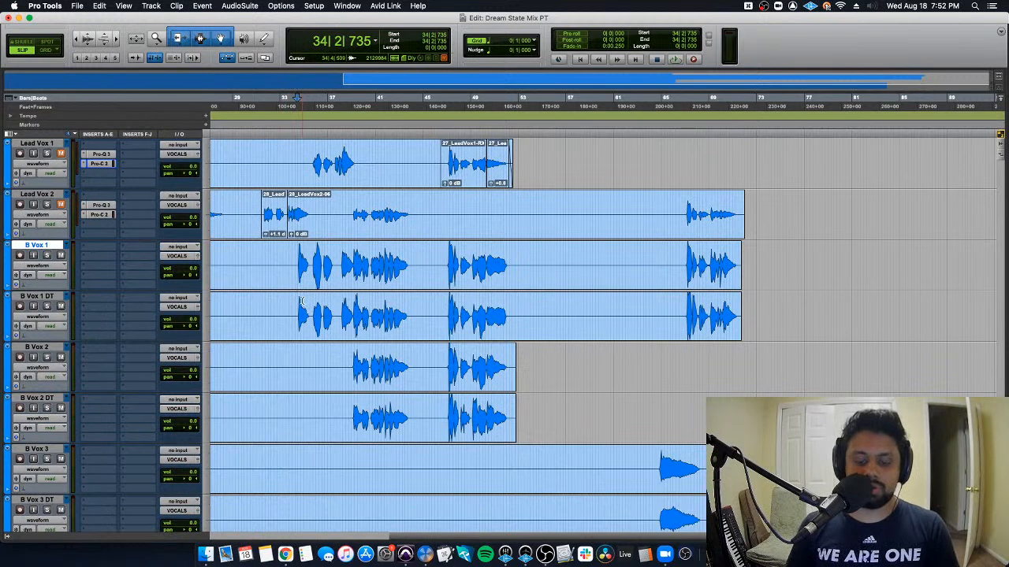
{"action": "key", "text": "super+equal"}
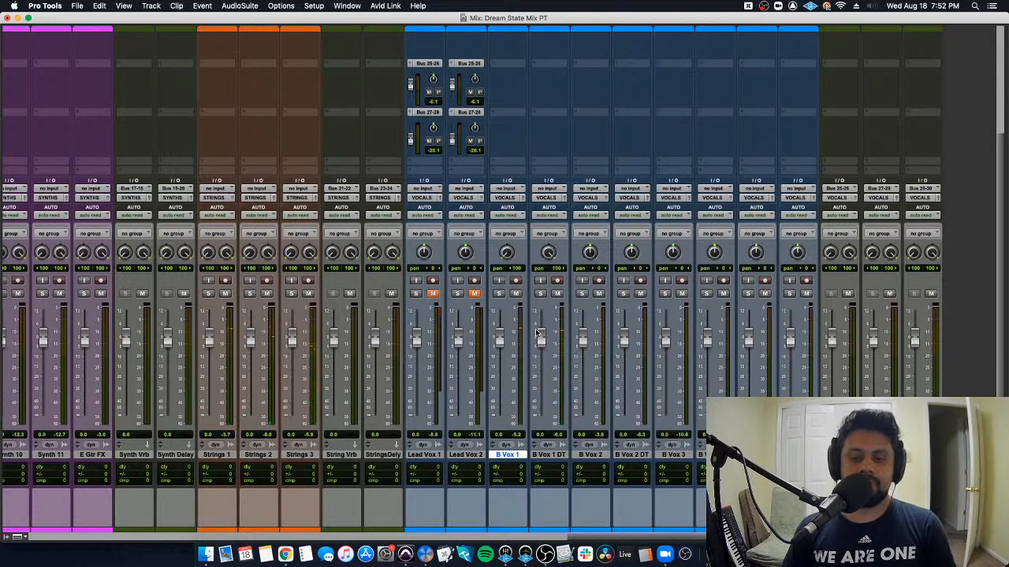
Insert FabFilter Pro-Q 3 on B Vox 1, add a 48 dB/oct low cut and audition it briefly.
{"action": "scroll", "coordinate": [536, 333], "scroll_direction": "up", "scroll_amount": 5}
{"action": "left_click", "coordinate": [509, 55]}
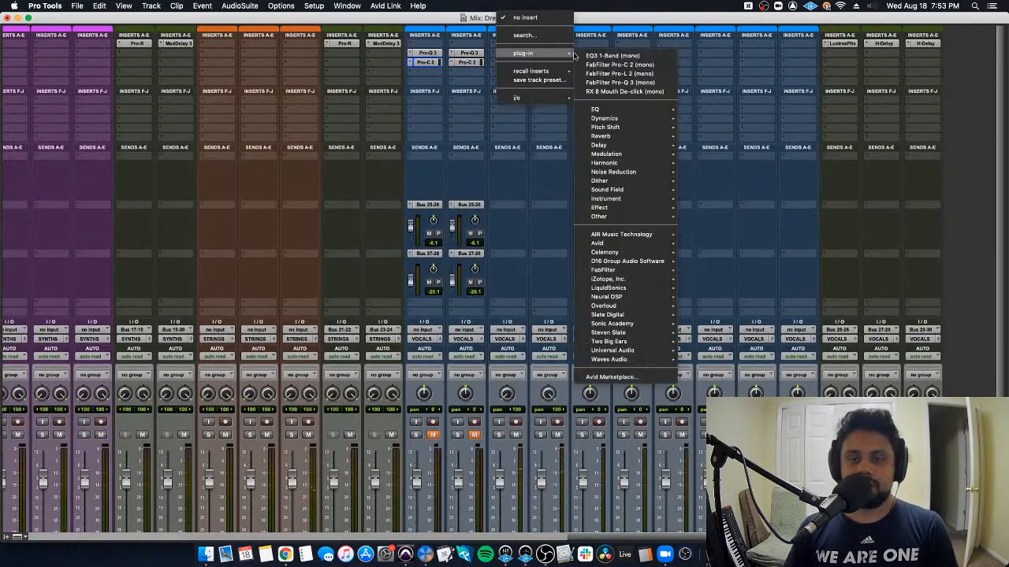
{"action": "left_click", "coordinate": [594, 84]}
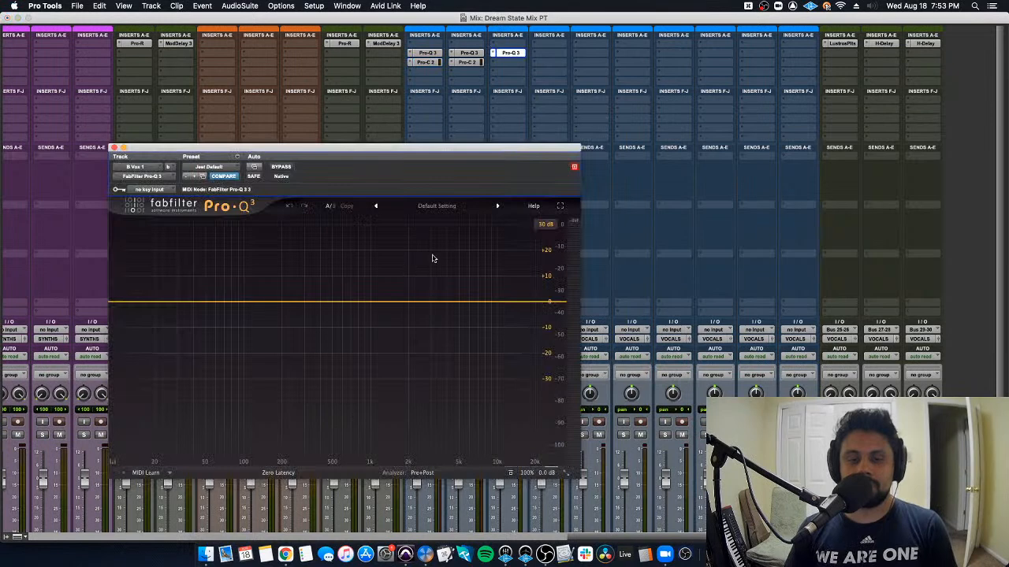
{"action": "left_click", "coordinate": [126, 302]}
{"action": "left_click", "coordinate": [140, 285]}
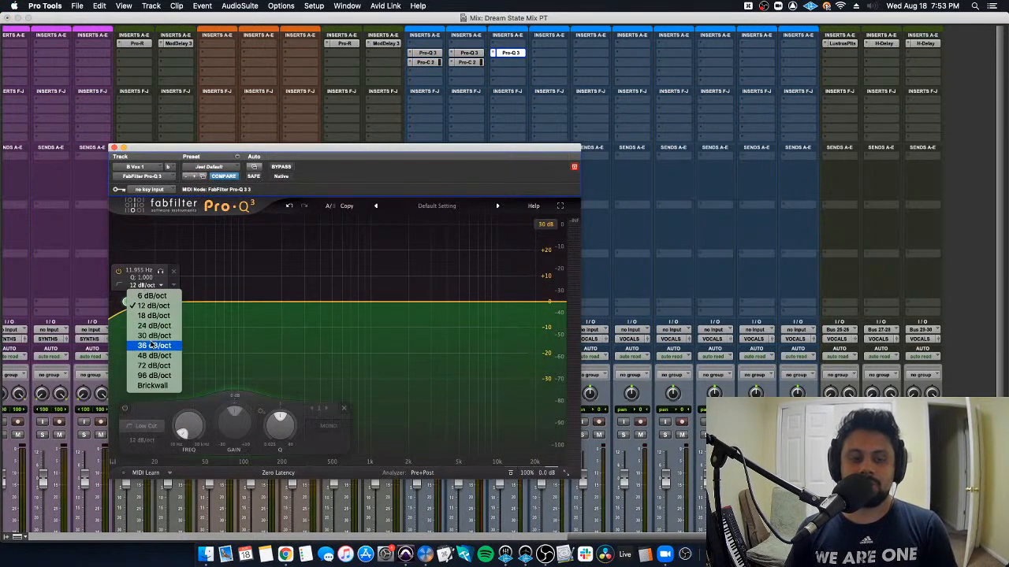
{"action": "left_click", "coordinate": [150, 354]}
{"action": "left_click_drag", "start_coordinate": [126, 302], "coordinate": [222, 323]}
{"action": "key", "text": "space"}
{"action": "key", "text": "space"}
Solo B Vox 1 and fine-tune the low cut of its Pro-Q 3 during playback.
{"action": "left_click", "coordinate": [115, 148]}
{"action": "scroll", "coordinate": [537, 370], "scroll_direction": "down", "scroll_amount": 5}
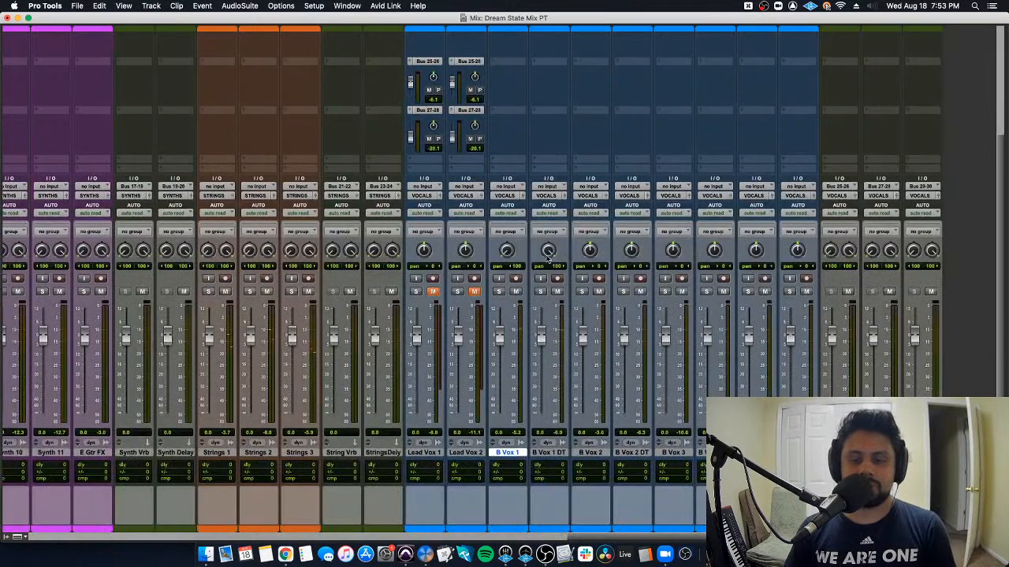
{"action": "scroll", "coordinate": [498, 291], "scroll_direction": "up", "scroll_amount": 5}
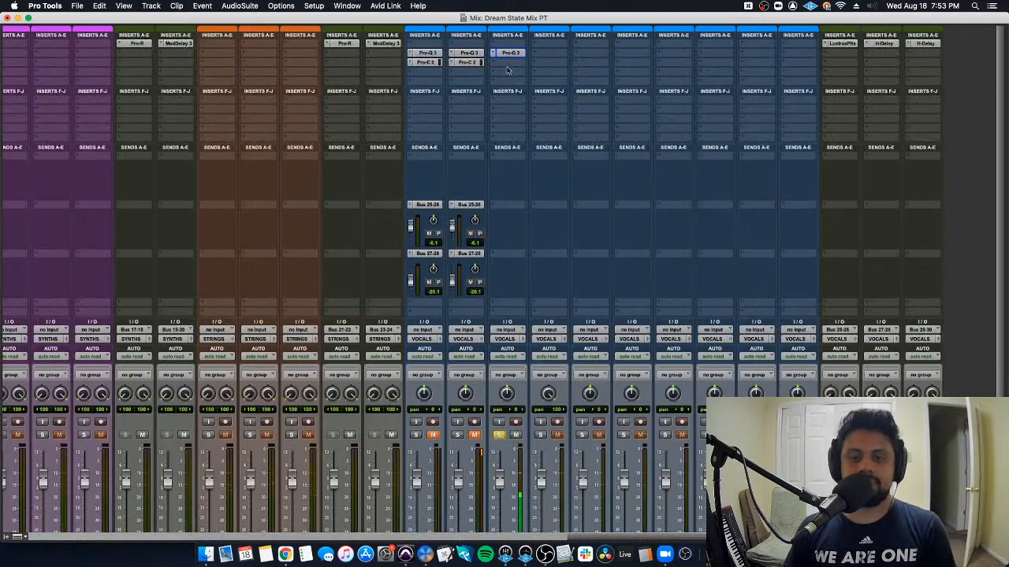
{"action": "left_click", "coordinate": [510, 53]}
{"action": "mouse_move", "coordinate": [222, 324]}
{"action": "left_mouse_down"}
{"action": "mouse_move", "coordinate": [230, 325]}
{"action": "mouse_move", "coordinate": [219, 326]}
{"action": "left_mouse_up"}
{"action": "key", "text": "space"}
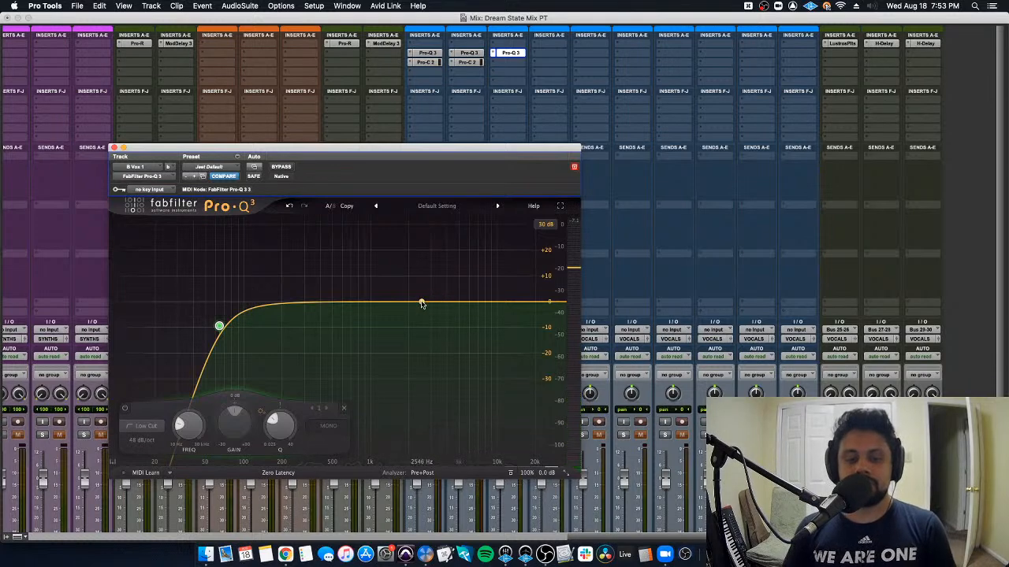
Add a bell cut of about 6 dB near 715 Hz and a slight bell boost above 10 kHz to the B Vox 1 EQ.
{"action": "mouse_move", "coordinate": [356, 303]}
{"action": "left_mouse_down"}
{"action": "mouse_move", "coordinate": [345, 265]}
{"action": "mouse_move", "coordinate": [349, 318]}
{"action": "left_mouse_up"}
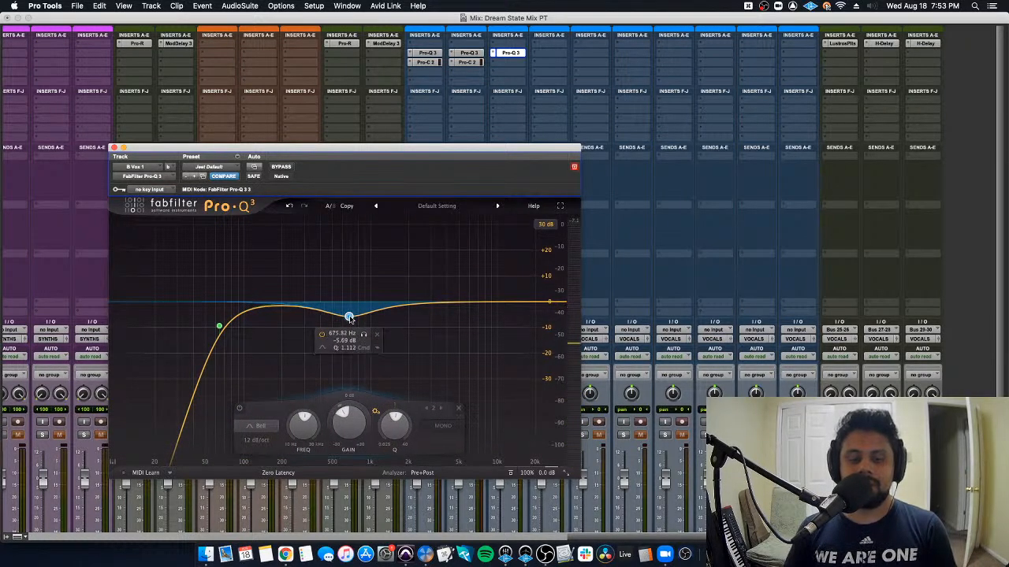
{"action": "mouse_move", "coordinate": [496, 302]}
{"action": "left_mouse_down"}
{"action": "mouse_move", "coordinate": [499, 290]}
{"action": "mouse_move", "coordinate": [510, 298]}
{"action": "left_mouse_up"}
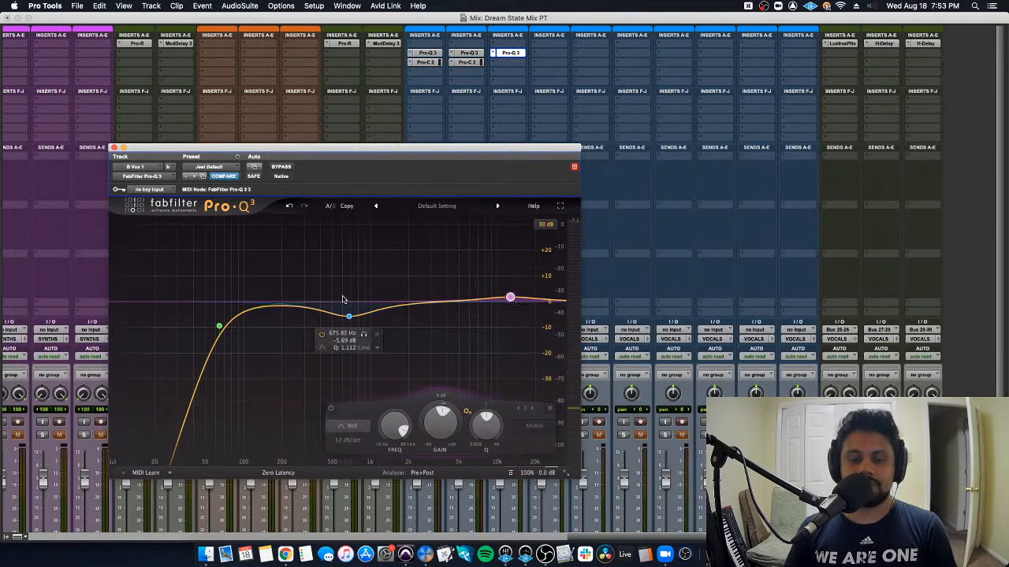
{"action": "left_click_drag", "start_coordinate": [349, 316], "coordinate": [351, 318]}
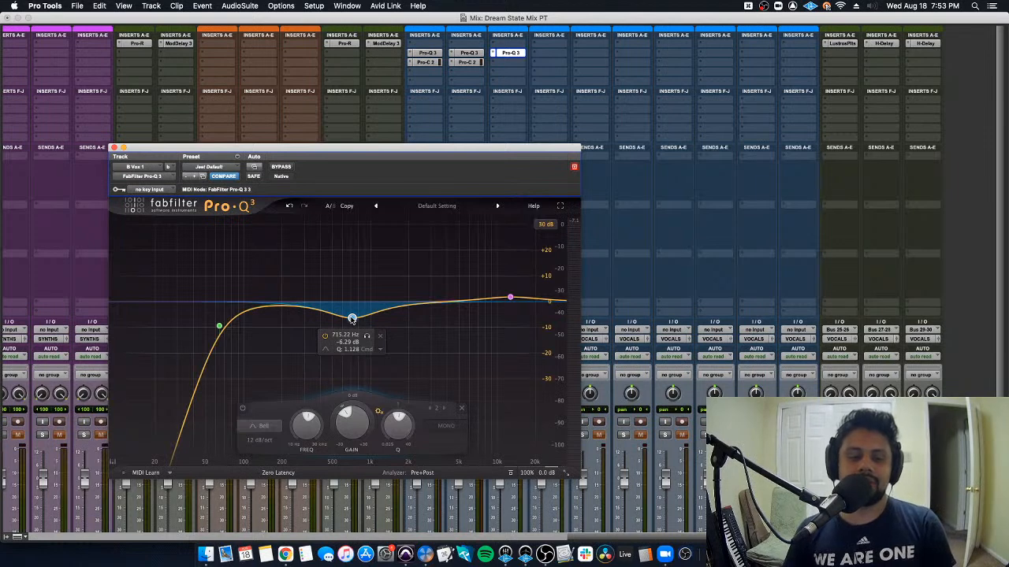
Set the B Vox 1 low cut to about 68.5 Hz and compare the EQ bypassed and active during playback.
{"action": "key", "text": "space"}
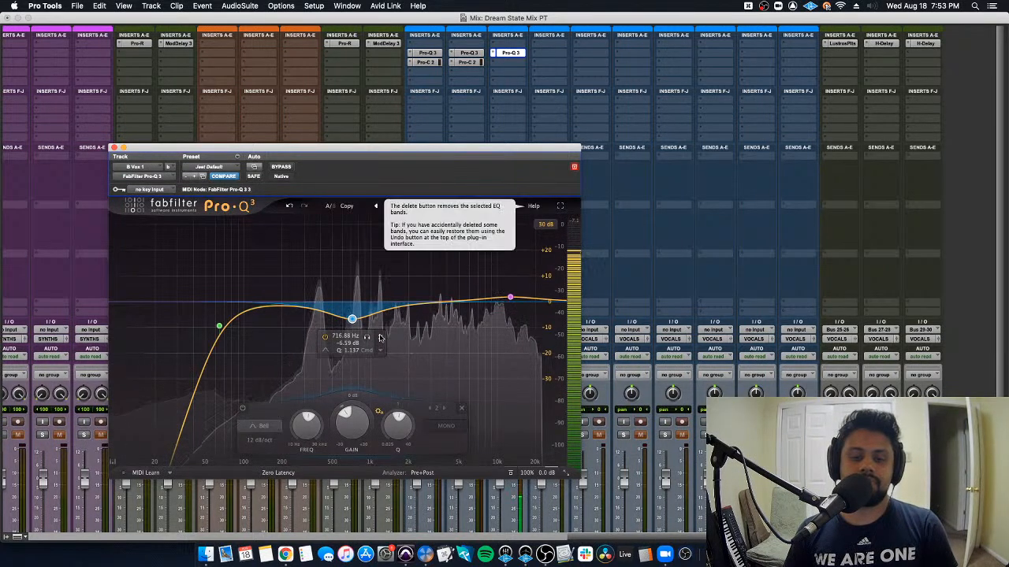
{"action": "left_click_drag", "start_coordinate": [219, 326], "coordinate": [222, 336]}
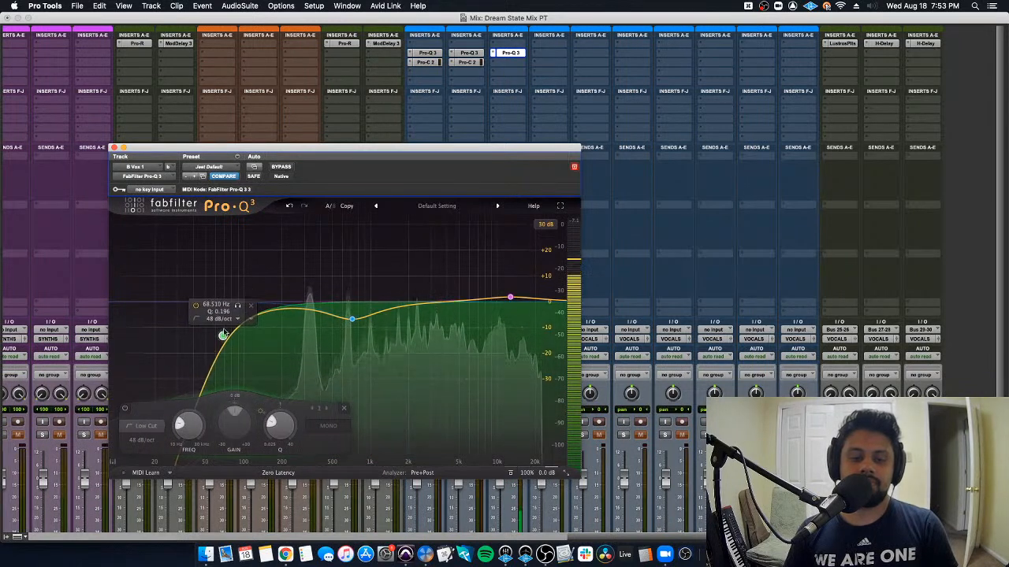
{"action": "left_click", "coordinate": [282, 168]}
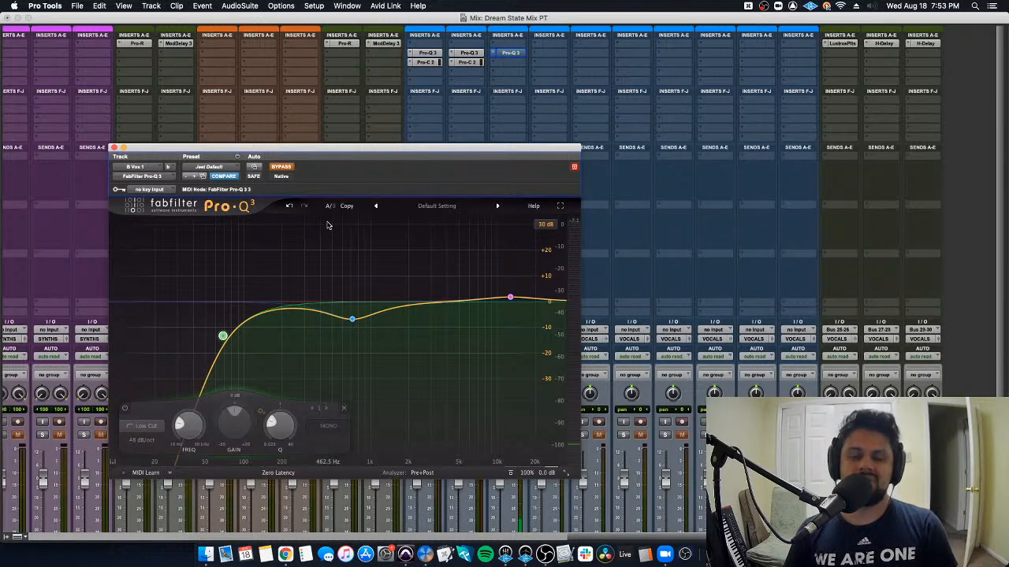
{"action": "left_click", "coordinate": [282, 168]}
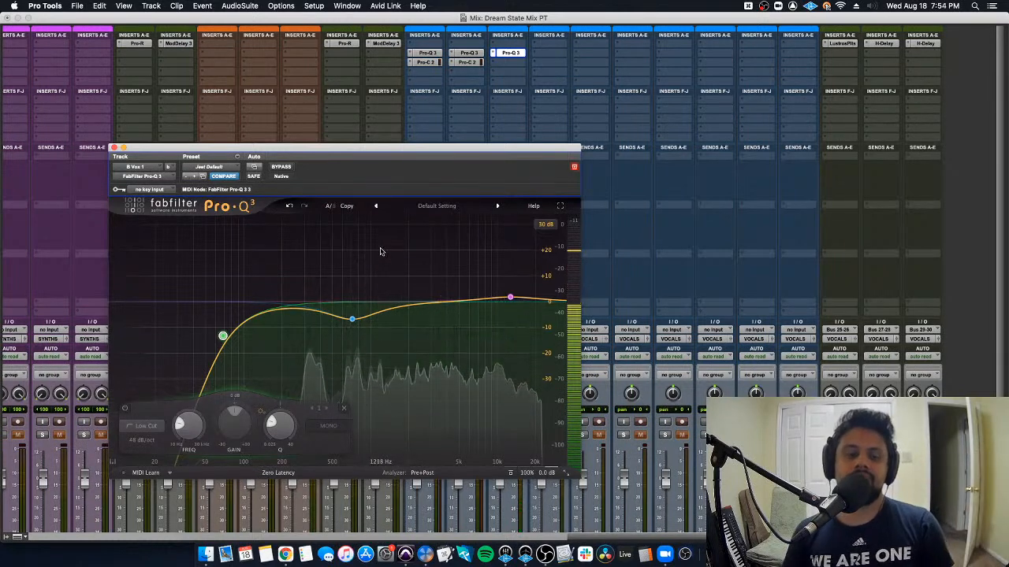
{"action": "key", "text": "space"}
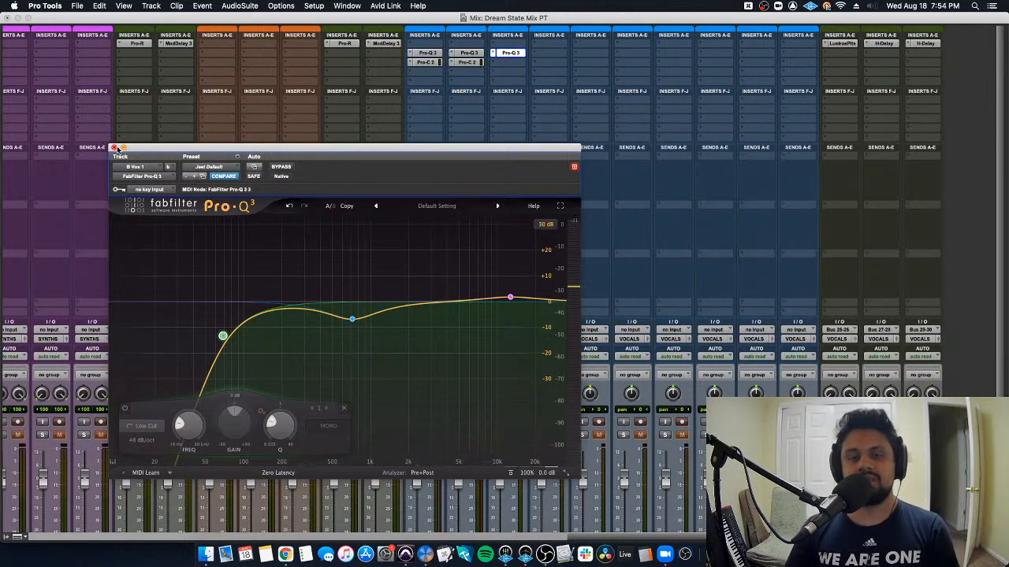
Insert FabFilter Pro-C 2 after the EQ on B Vox 1 and adjust its threshold, ratio and attack during playback.
{"action": "left_click", "coordinate": [514, 63]}
{"action": "mouse_move", "coordinate": [536, 63]}
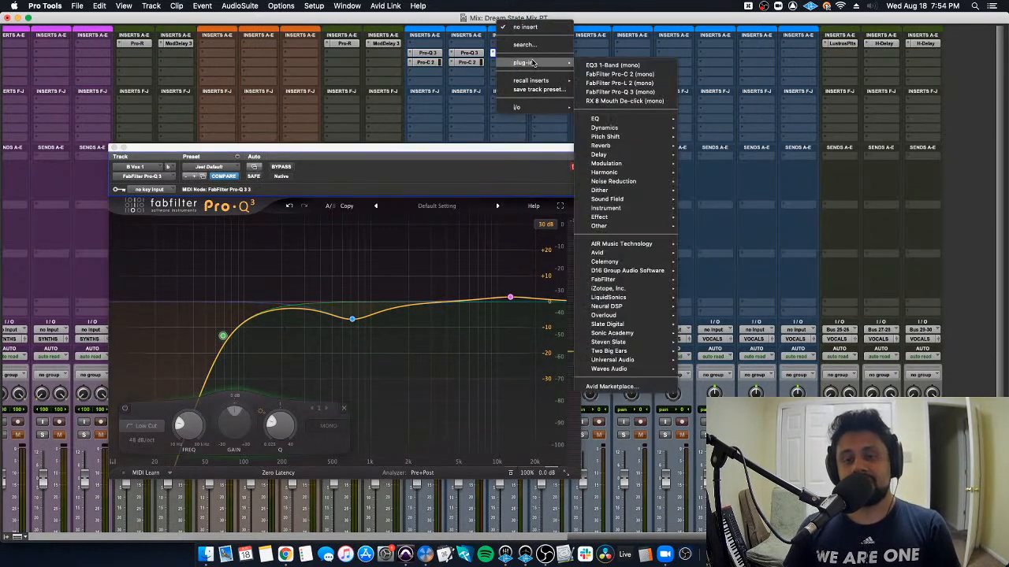
{"action": "left_click", "coordinate": [607, 75]}
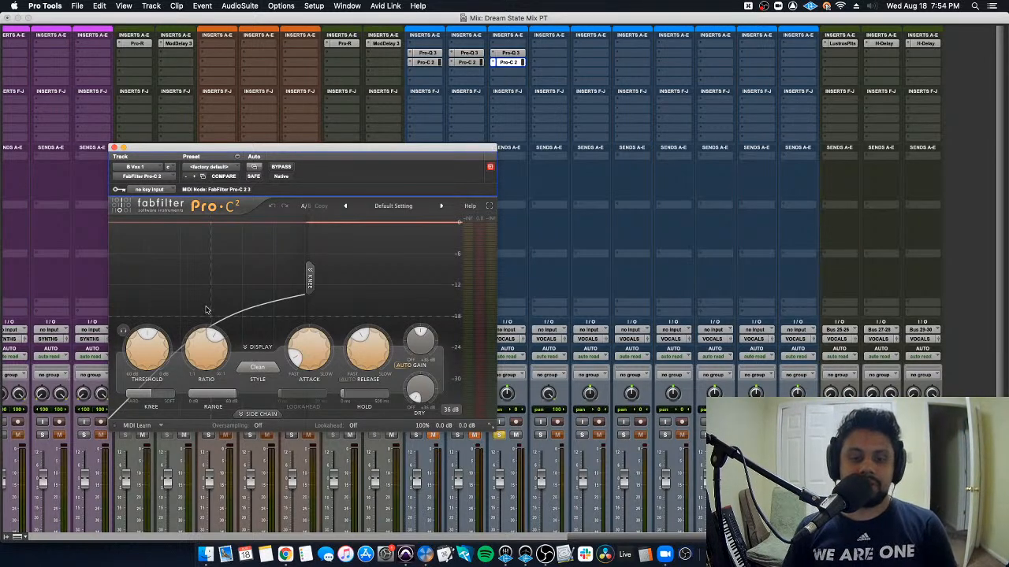
{"action": "mouse_move", "coordinate": [143, 349]}
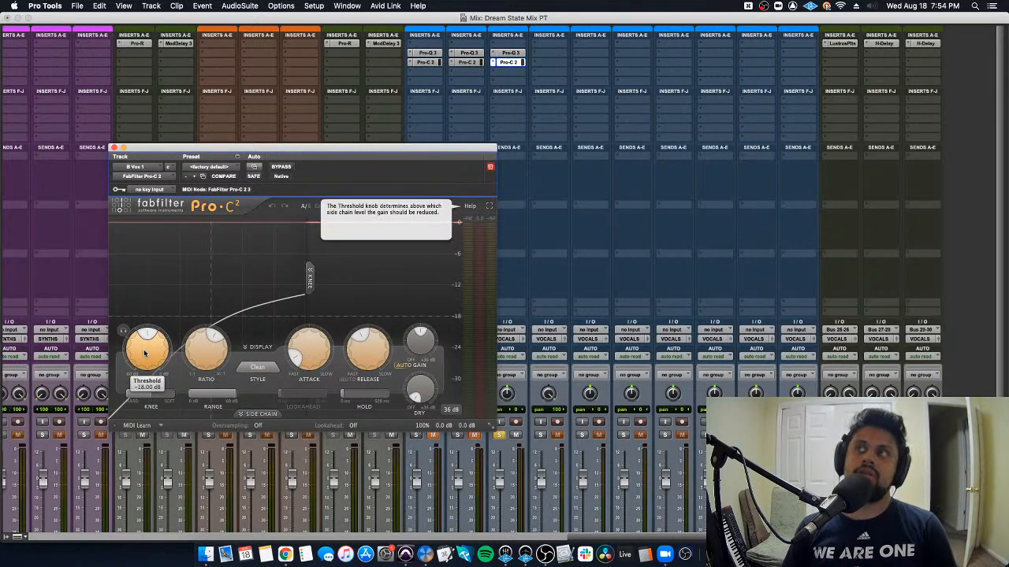
{"action": "key", "text": "space"}
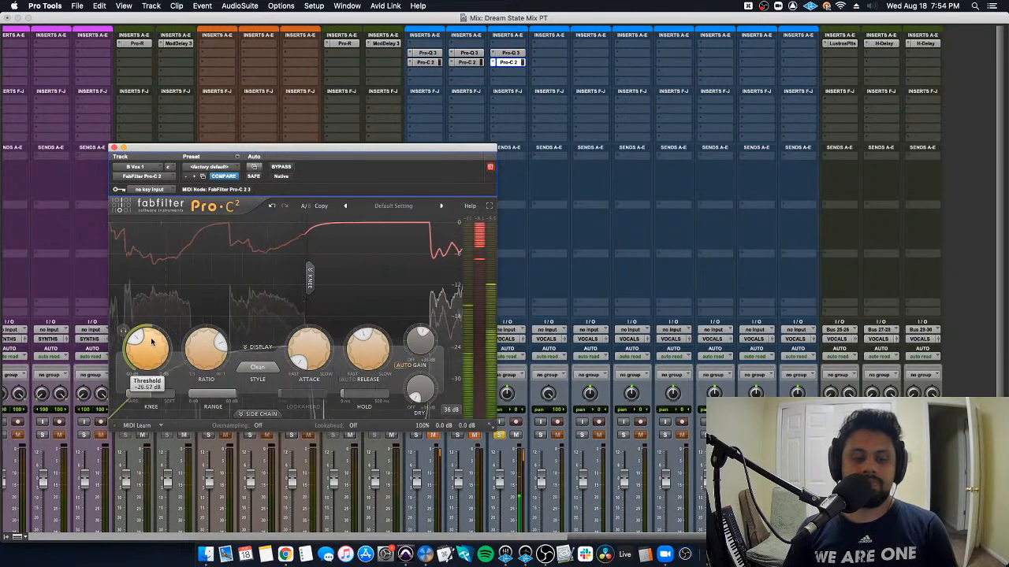
{"action": "left_click_drag", "start_coordinate": [151, 348], "coordinate": [160, 335]}
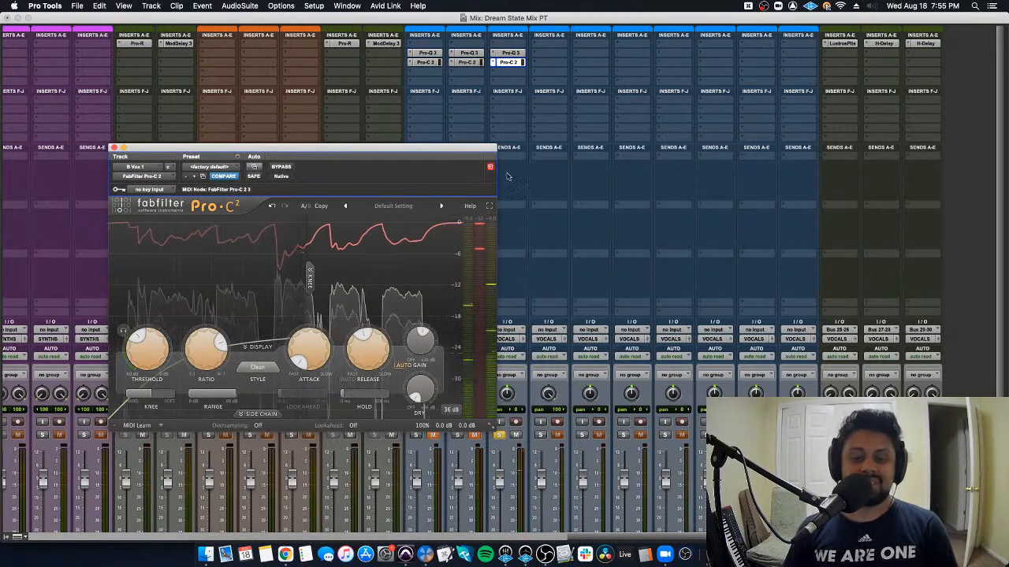
Copy the Pro-C 2 and Pro-Q 3 inserts from B Vox 1 to B Vox 1 DT and close the compressor window.
{"action": "left_click_drag", "start_coordinate": [508, 62], "coordinate": [549, 62]}
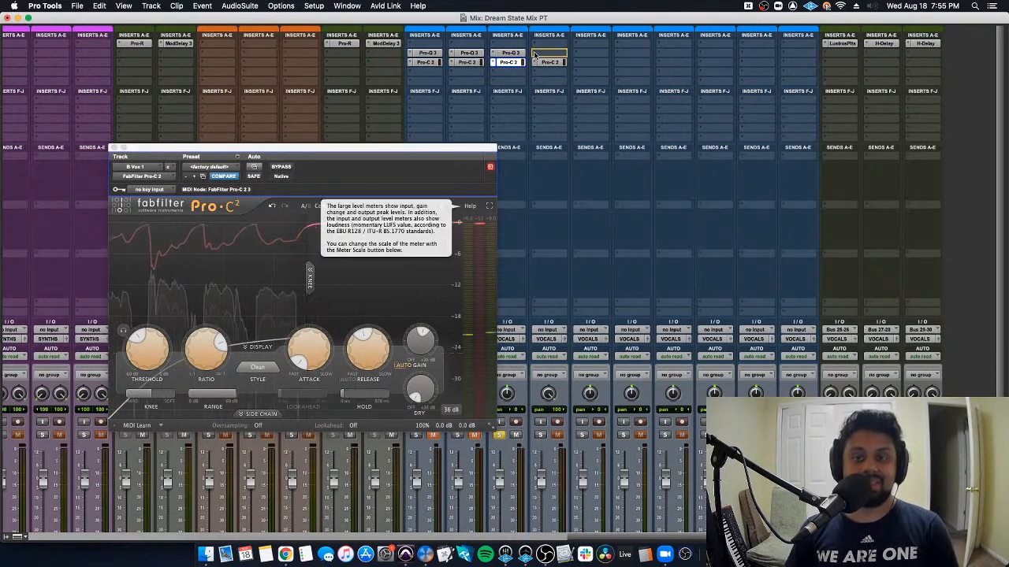
{"action": "left_click", "coordinate": [115, 148]}
Centre the pan of B Vox 1, copy the Bus 25-26 send from Lead Vox 2 to it, and make that send pre-fader.
{"action": "scroll", "coordinate": [540, 284], "scroll_direction": "down", "scroll_amount": 5}
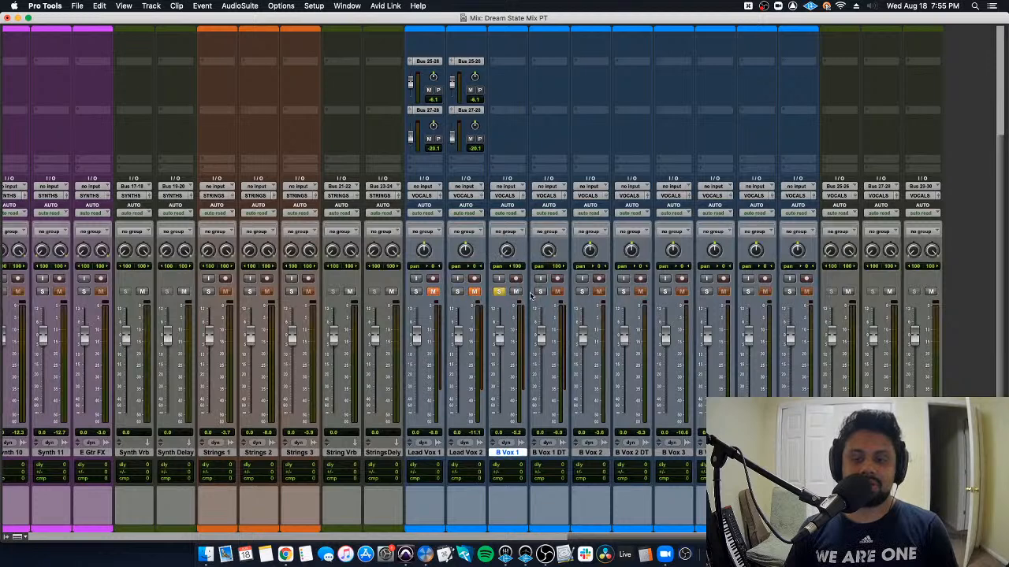
{"action": "scroll", "coordinate": [512, 309], "scroll_direction": "up", "scroll_amount": 3}
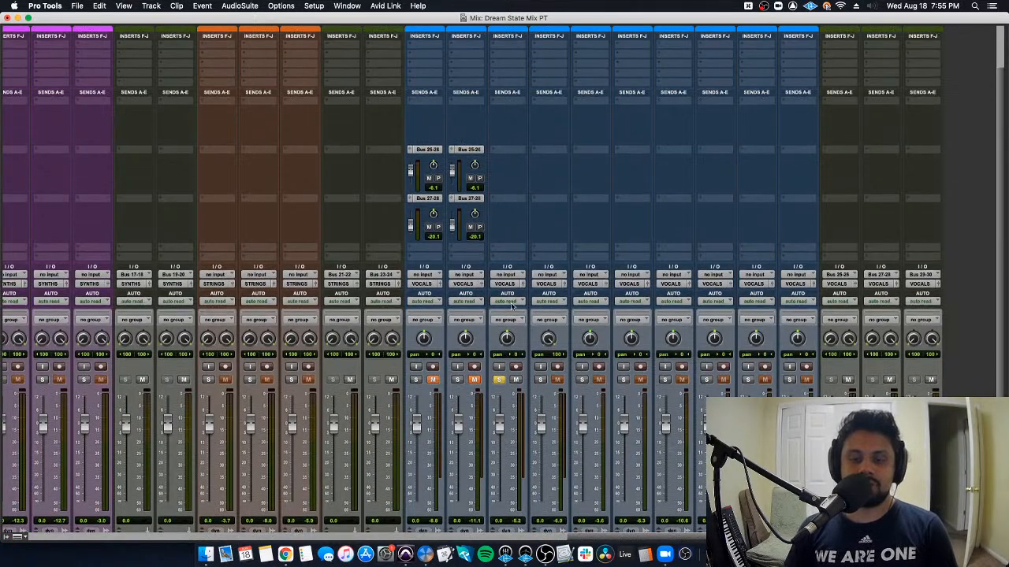
{"action": "left_click_drag", "start_coordinate": [472, 154], "coordinate": [511, 151]}
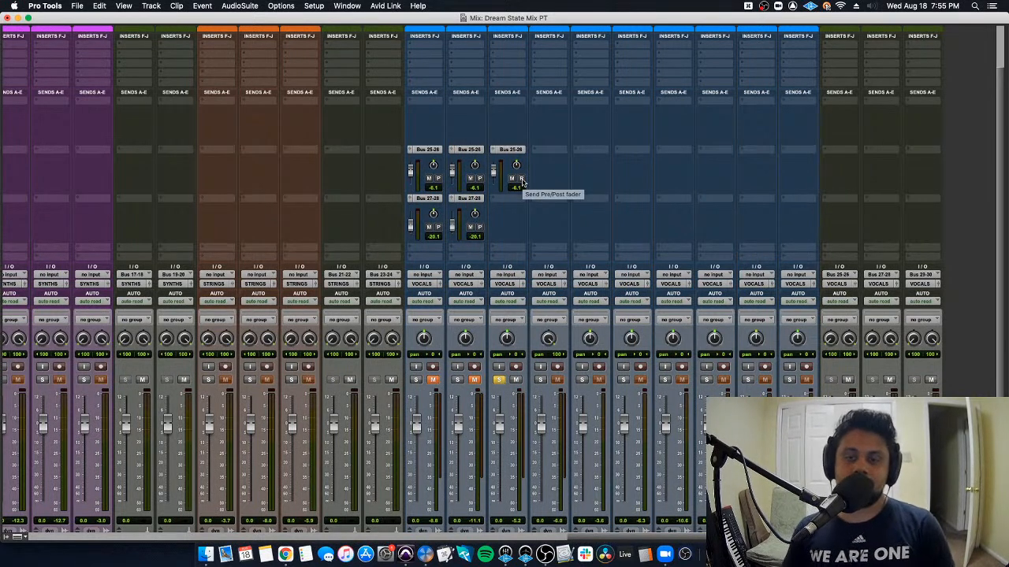
{"action": "left_click", "coordinate": [520, 182]}
{"action": "scroll", "coordinate": [516, 286], "scroll_direction": "down", "scroll_amount": 2}
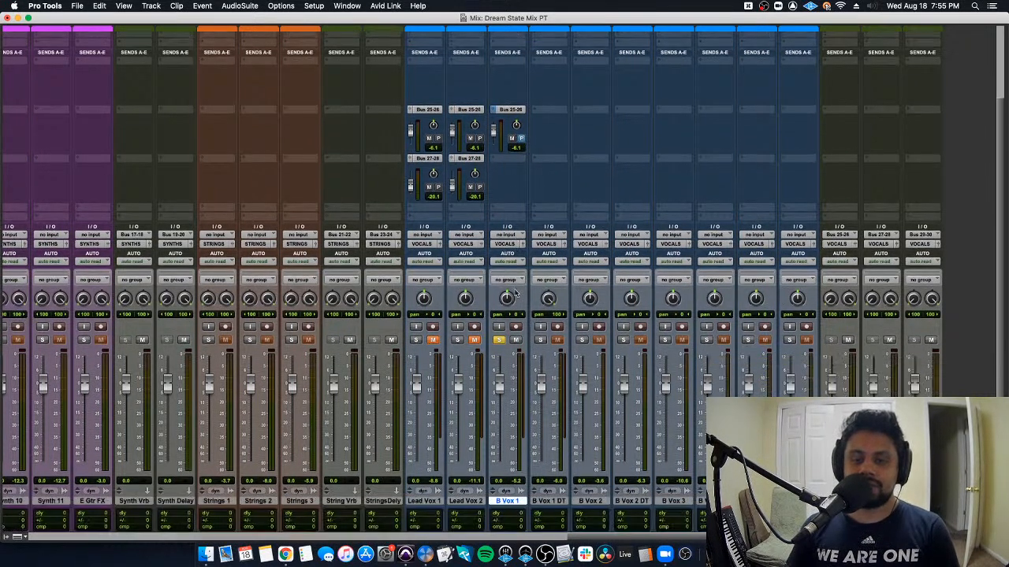
Try lowering the B Vox 1 fader with the Bus 25-26 send pre- and post-fader, undoing the large fader drops.
{"action": "left_click_drag", "start_coordinate": [501, 392], "coordinate": [502, 402]}
{"action": "key", "text": "super+z"}
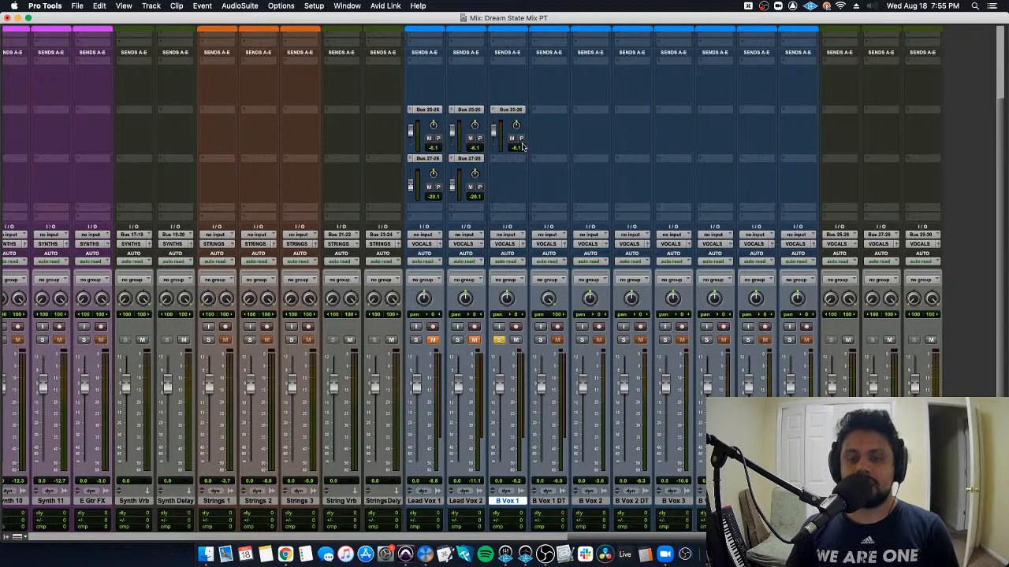
{"action": "mouse_move", "coordinate": [499, 380]}
{"action": "left_mouse_down"}
{"action": "mouse_move", "coordinate": [498, 458]}
{"action": "mouse_move", "coordinate": [499, 384]}
{"action": "left_mouse_up"}
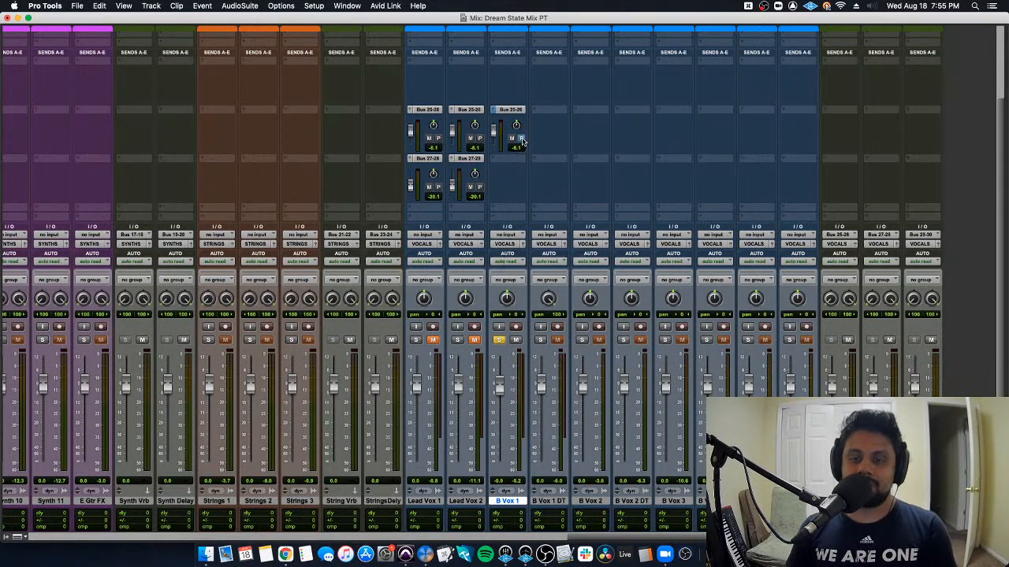
{"action": "left_click_drag", "start_coordinate": [498, 388], "coordinate": [498, 446]}
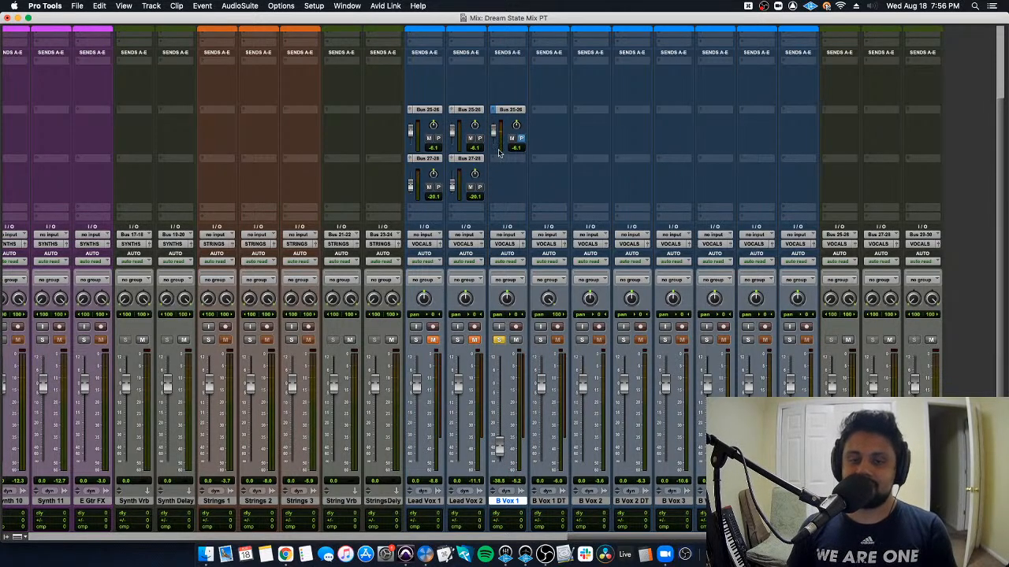
{"action": "key", "text": "super+z"}
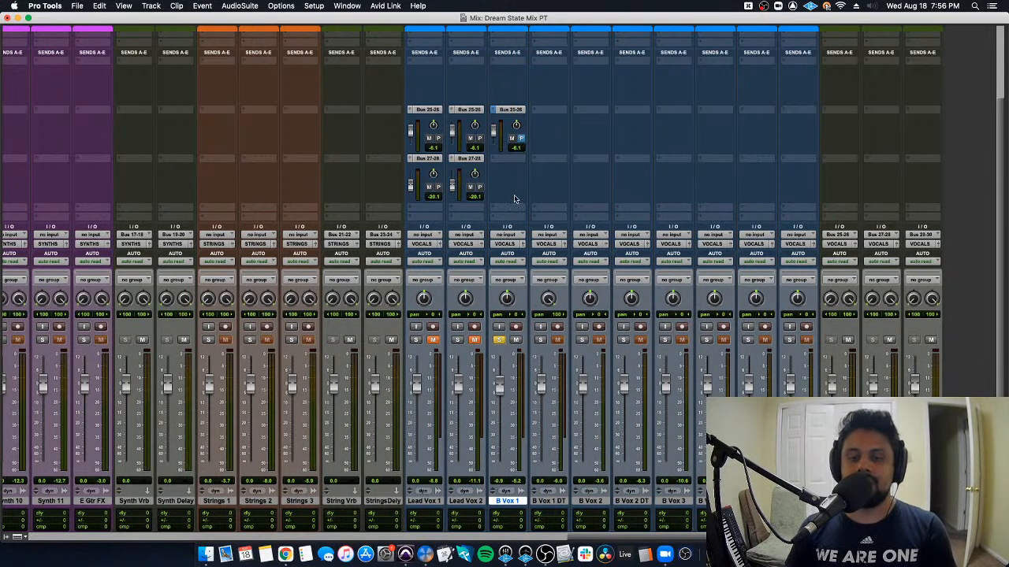
{"action": "key", "text": "super+Tab"}
{"action": "key", "text": "super+Tab"}
{"action": "key", "text": "super+Tab"}
{"action": "key", "text": "super+Tab"}
{"action": "key", "text": "super+Tab"}
{"action": "key", "text": "super+Tab"}
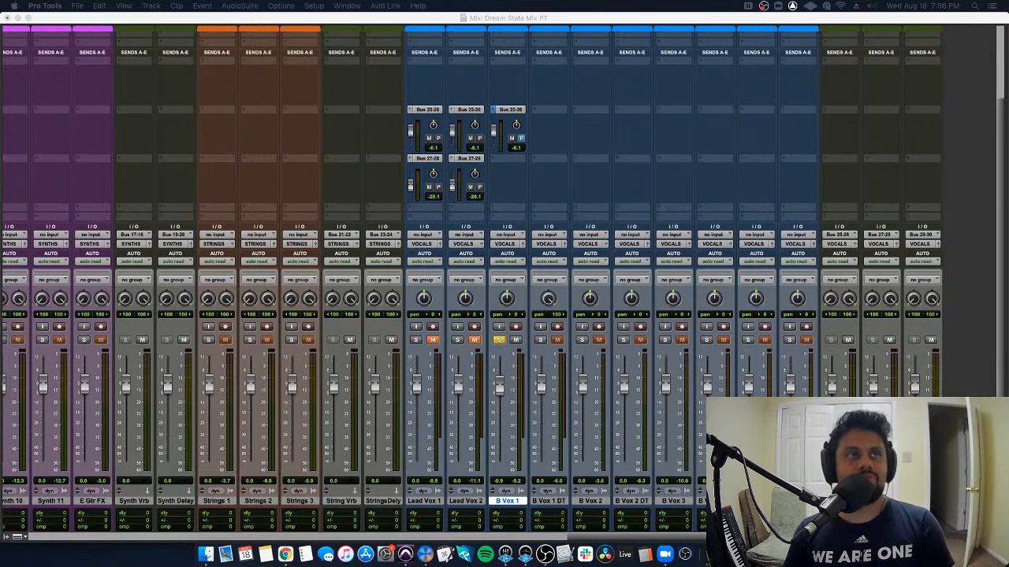
{"action": "key", "text": "super+Tab"}
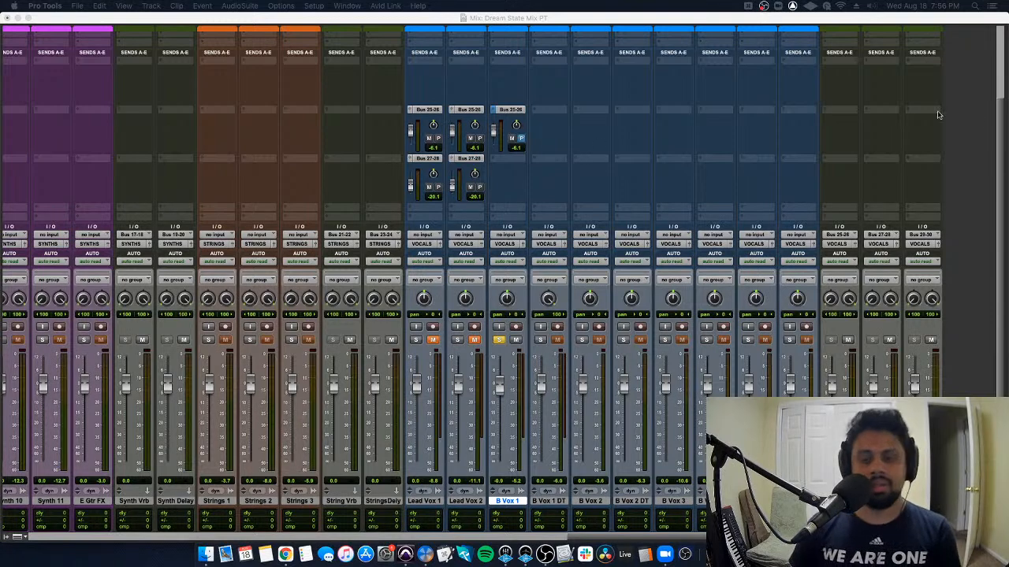
Lower the B Vox 1 fader to -8.0 dB while its pre-fader Bus 25-26 send plays.
{"action": "left_click", "coordinate": [493, 136]}
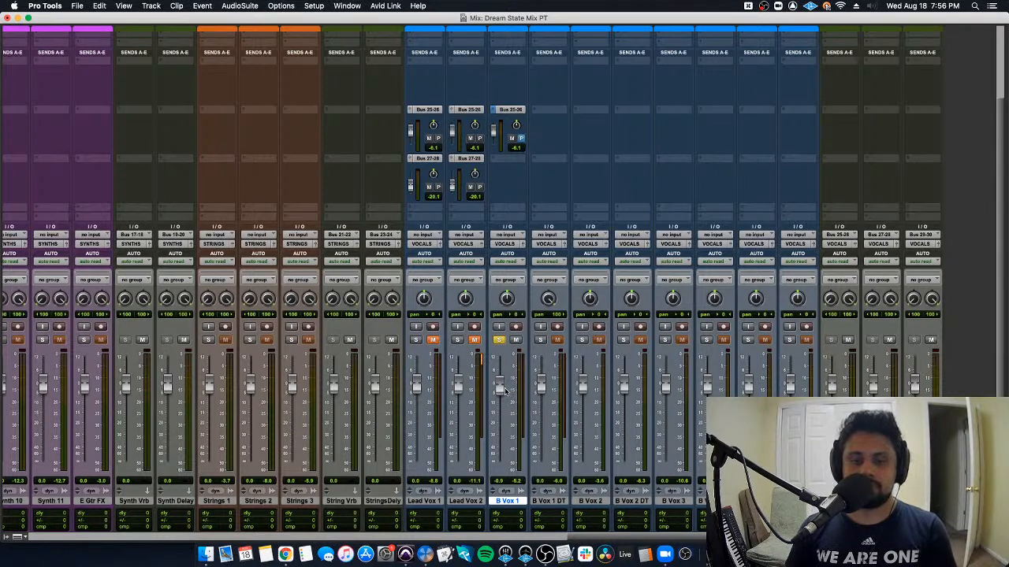
{"action": "left_click_drag", "start_coordinate": [499, 393], "coordinate": [499, 406]}
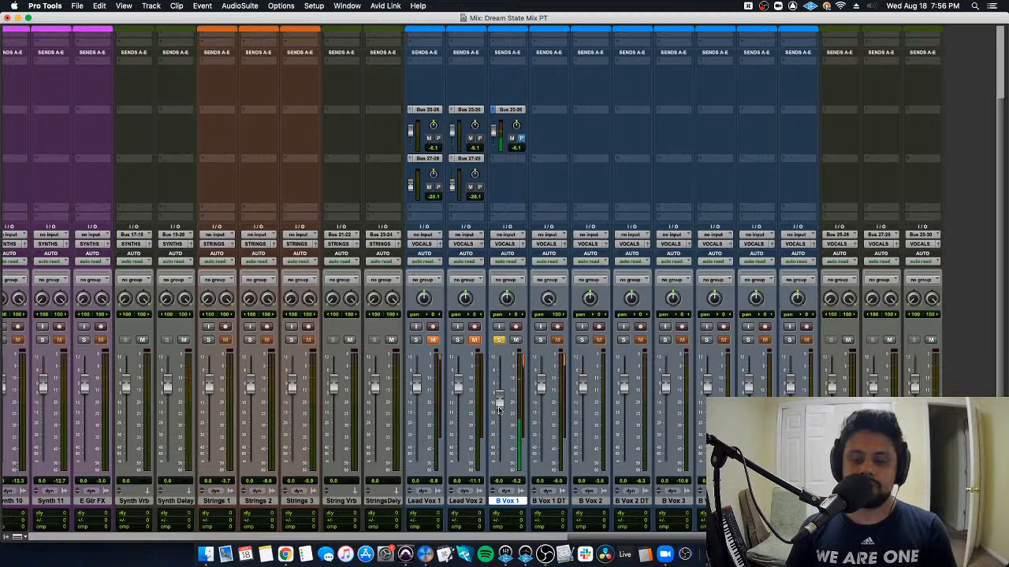
{"action": "left_click_drag", "start_coordinate": [500, 405], "coordinate": [500, 406]}
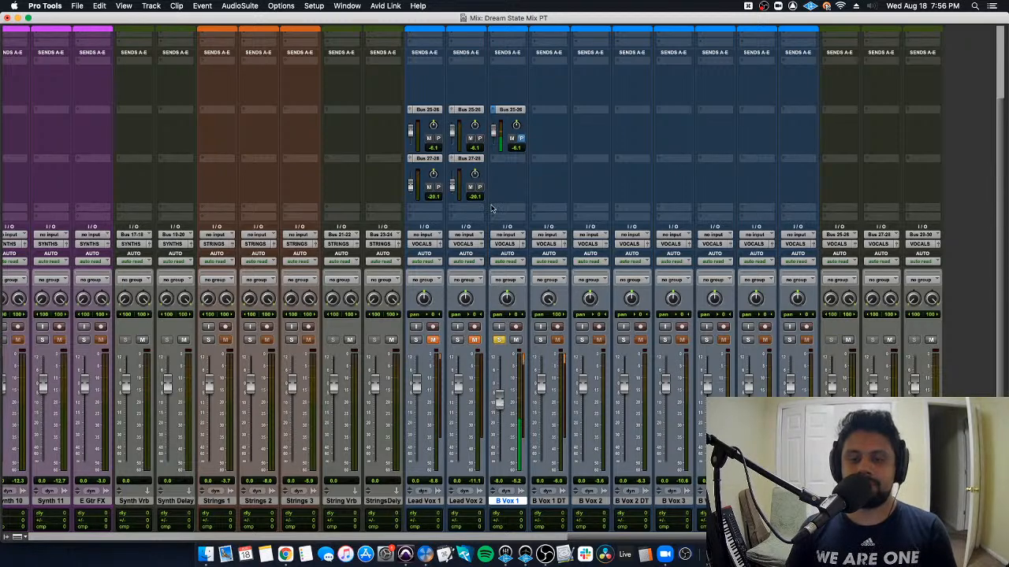
Copy Lead Vox 2's Bus 27-28 send to B Vox 1 at -13.0 dB, and copy both B Vox 1 sends to B Vox 1 DT.
{"action": "left_click_drag", "start_coordinate": [474, 160], "coordinate": [494, 181]}
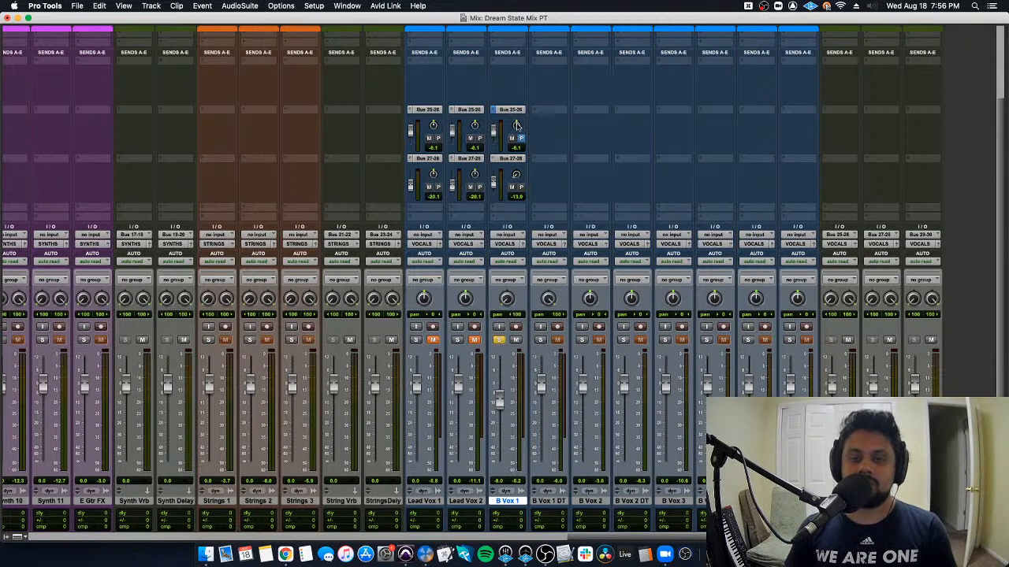
{"action": "left_click_drag", "start_coordinate": [511, 159], "coordinate": [551, 159]}
{"action": "left_click_drag", "start_coordinate": [511, 110], "coordinate": [552, 109]}
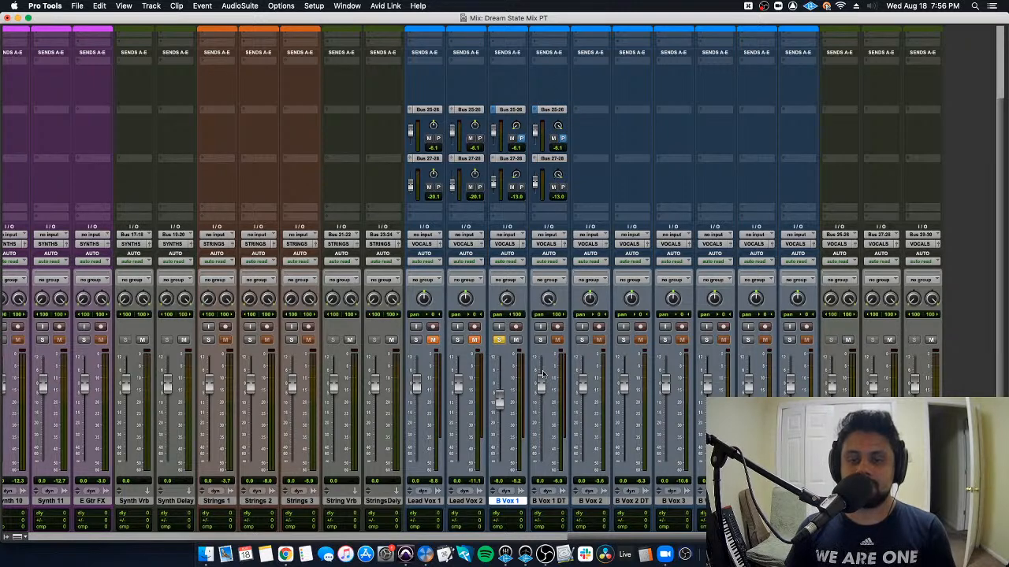
Unsolo B Vox 1 and lower the B Vox 1 DT fader to -8.0 dB during playback.
{"action": "key", "text": "shift+s"}
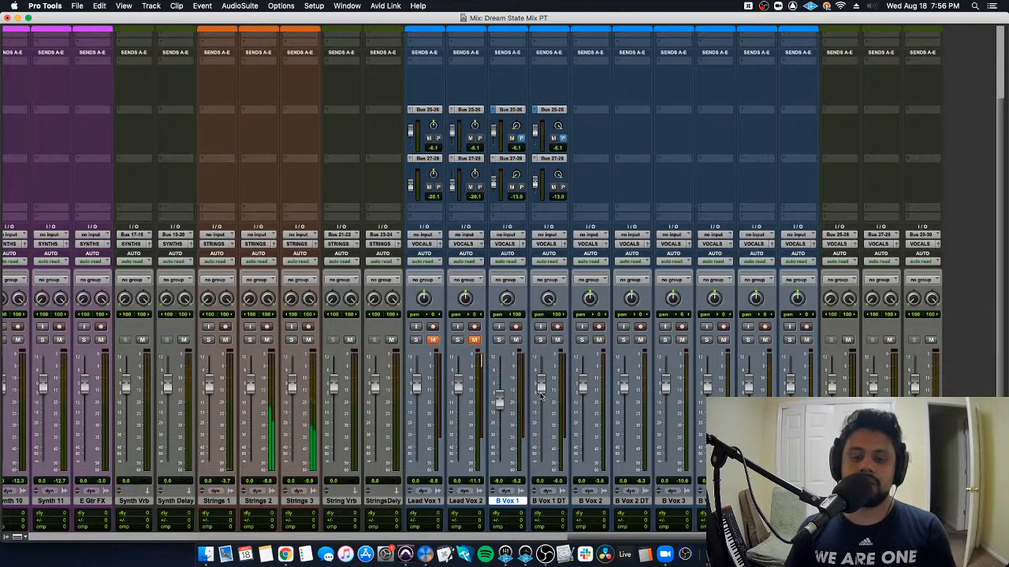
{"action": "left_click_drag", "start_coordinate": [541, 398], "coordinate": [541, 413]}
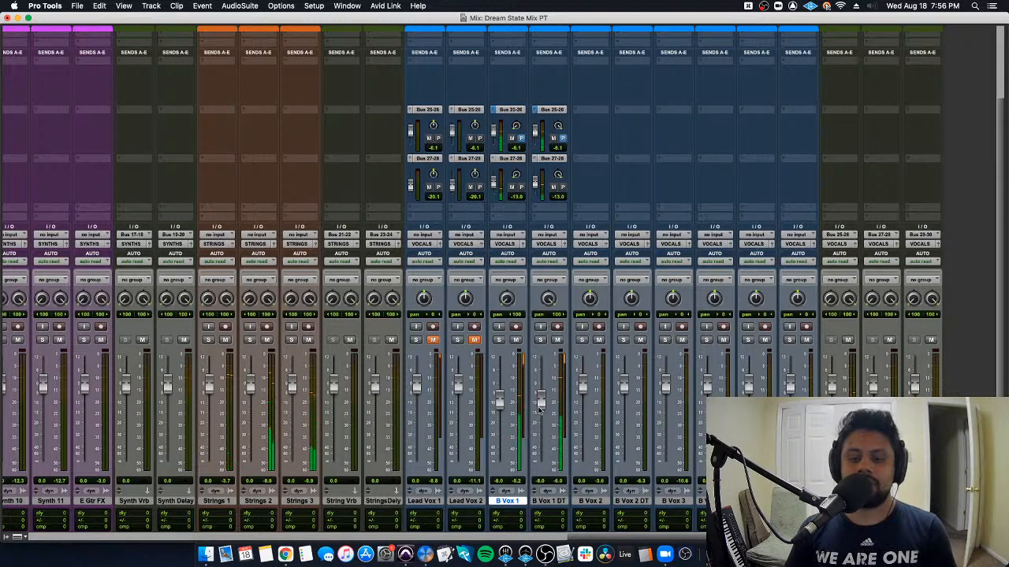
In B Vox 1's Pro-Q 3, deepen the mid cut near 875 Hz, raise the low cut to about 127 Hz, and copy it to B Vox 1 DT.
{"action": "scroll", "coordinate": [540, 409], "scroll_direction": "up", "scroll_amount": 3}
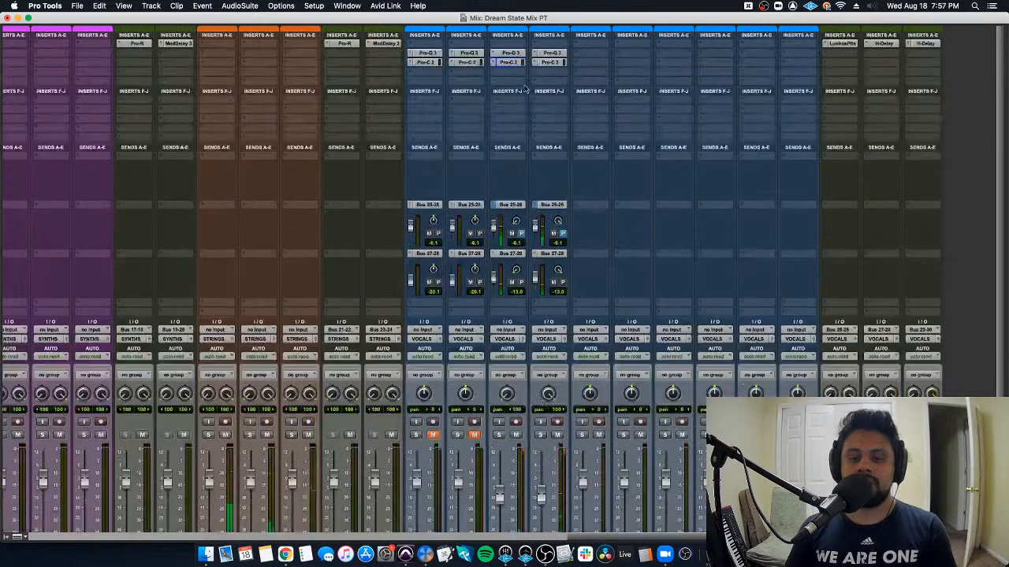
{"action": "left_click", "coordinate": [510, 53]}
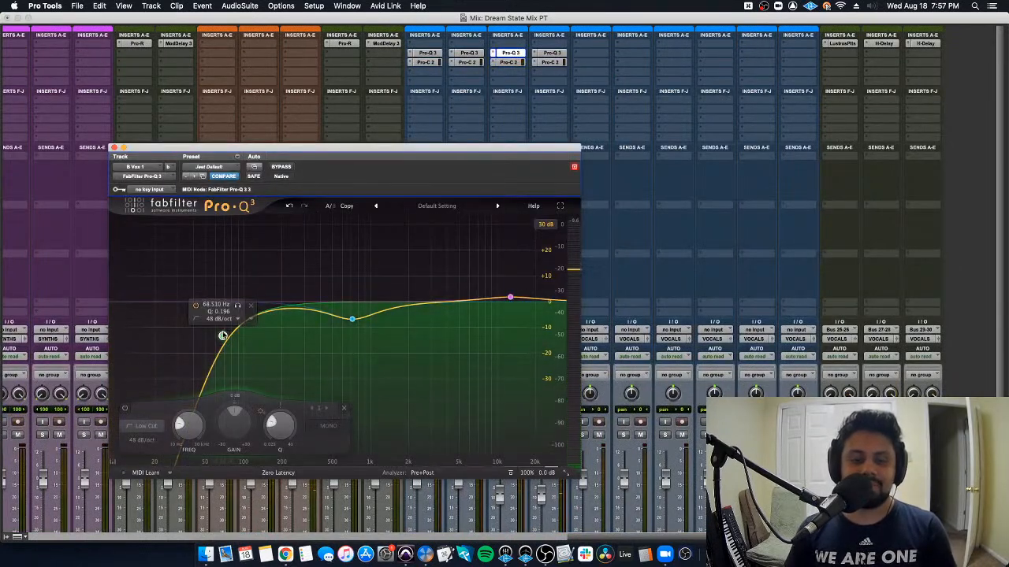
{"action": "left_click", "coordinate": [352, 319]}
{"action": "mouse_move", "coordinate": [352, 319]}
{"action": "left_mouse_down"}
{"action": "mouse_move", "coordinate": [349, 263]}
{"action": "mouse_move", "coordinate": [368, 257]}
{"action": "mouse_move", "coordinate": [363, 327]}
{"action": "left_mouse_up"}
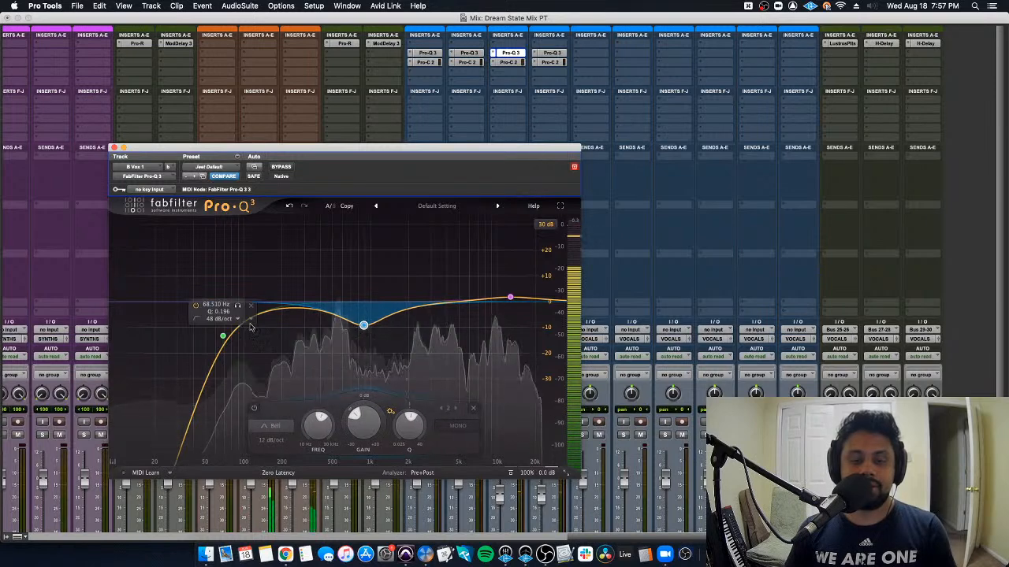
{"action": "left_click_drag", "start_coordinate": [223, 336], "coordinate": [255, 332]}
{"action": "left_click", "coordinate": [513, 53]}
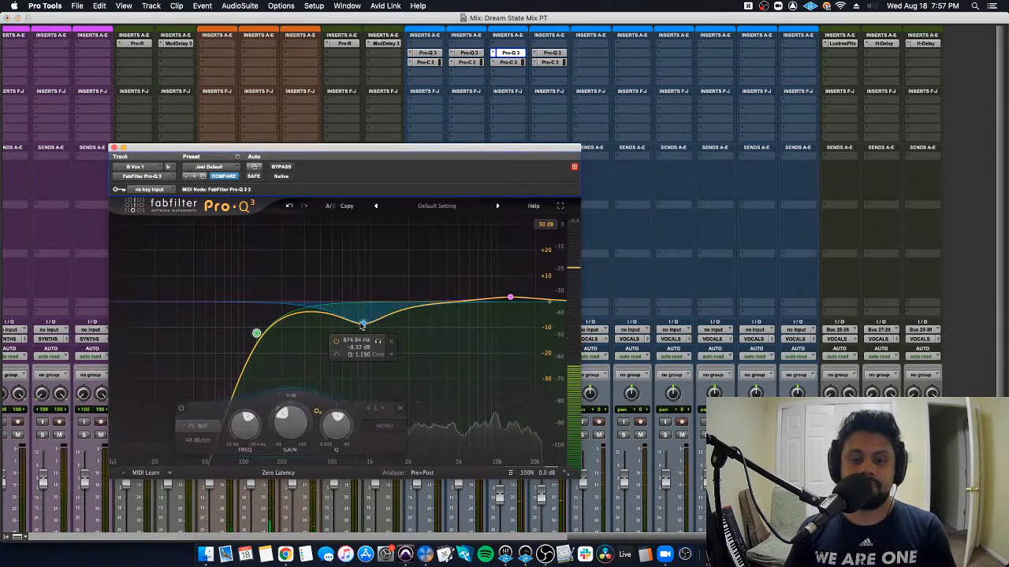
Ease B Vox 1's mid cut and low cut slightly, copy the Pro-Q 3 to B Vox 1 DT, and close the EQ window.
{"action": "left_click", "coordinate": [363, 323]}
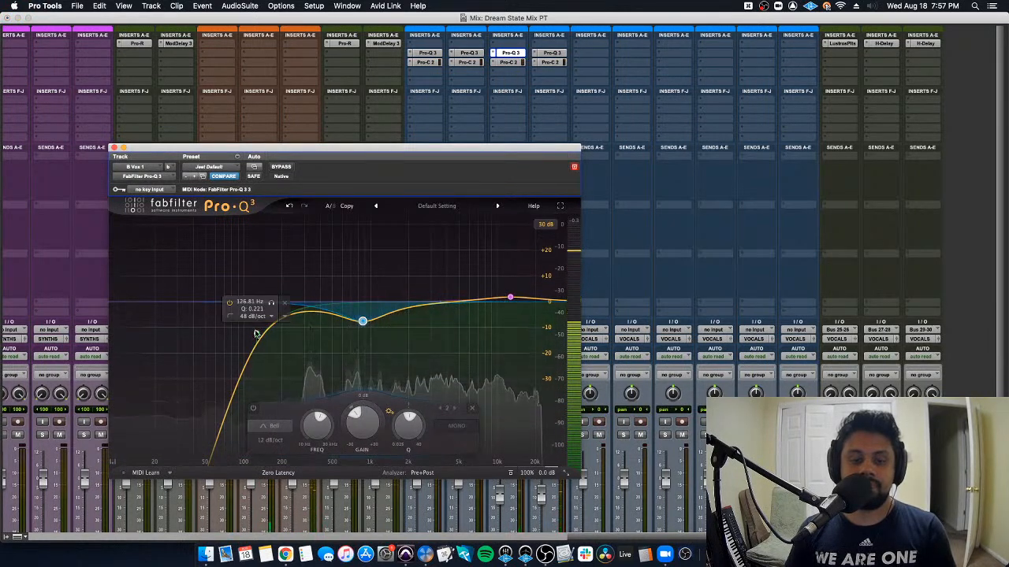
{"action": "left_click_drag", "start_coordinate": [256, 334], "coordinate": [251, 334]}
{"action": "left_click_drag", "start_coordinate": [504, 55], "coordinate": [544, 56]}
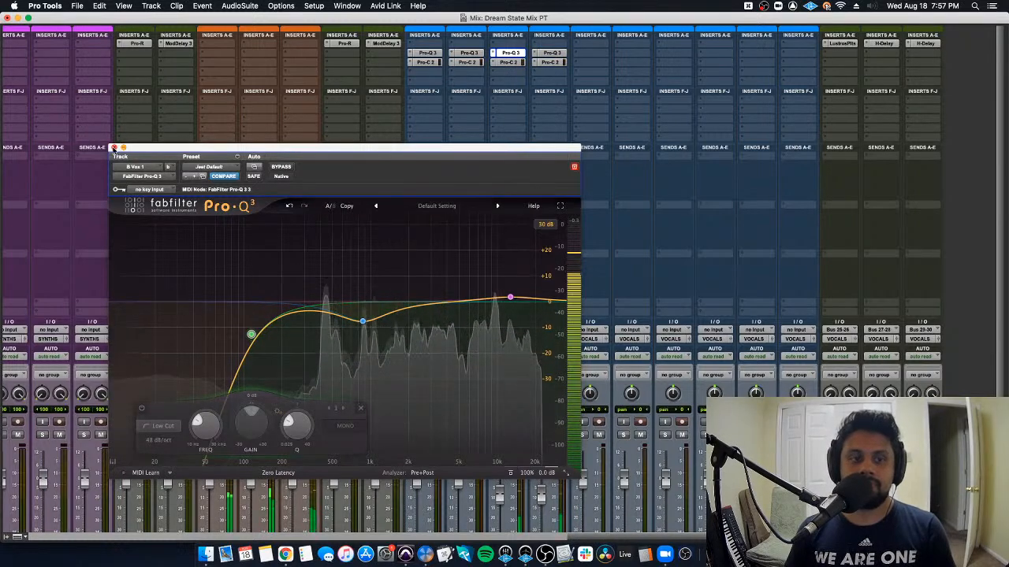
{"action": "left_click", "coordinate": [114, 147]}
{"action": "scroll", "coordinate": [536, 244], "scroll_direction": "down", "scroll_amount": 2}
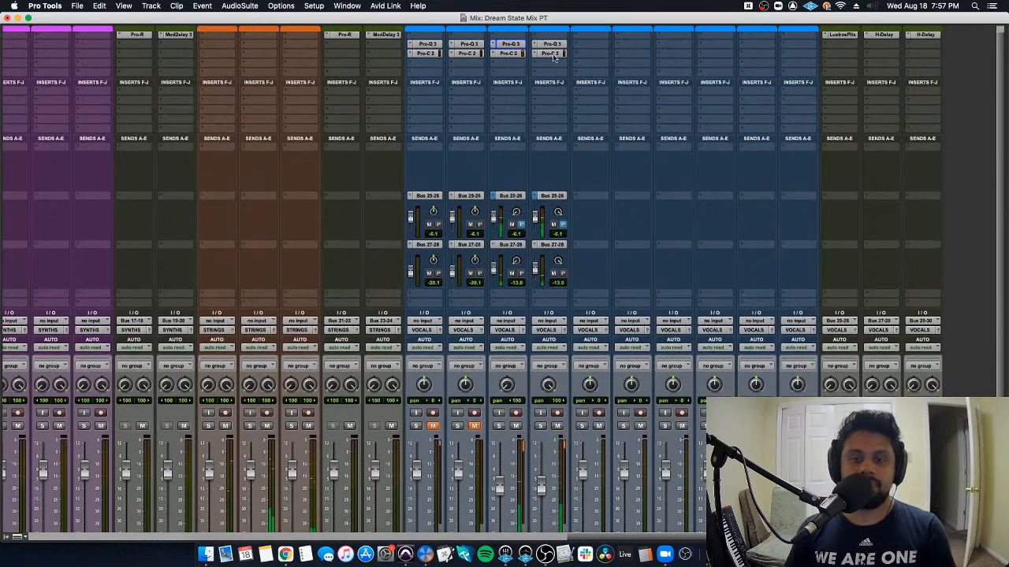
Shift B Vox 1's mid cut higher and its low cut to about 200 Hz, copying the Pro-Q 3 to B Vox 1 DT.
{"action": "left_click", "coordinate": [511, 44]}
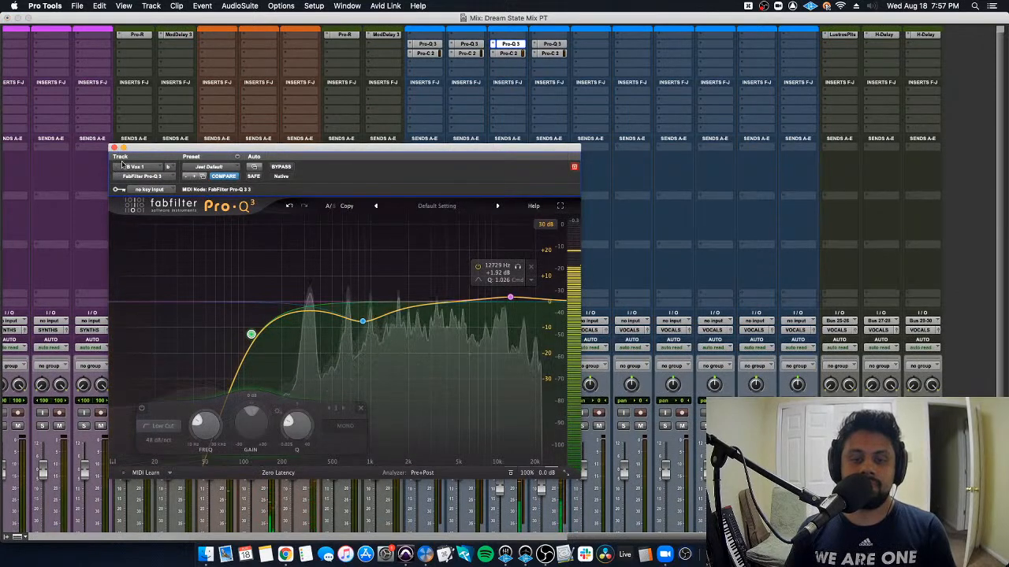
{"action": "left_click_drag", "start_coordinate": [362, 322], "coordinate": [393, 319]}
{"action": "left_click_drag", "start_coordinate": [251, 334], "coordinate": [282, 345]}
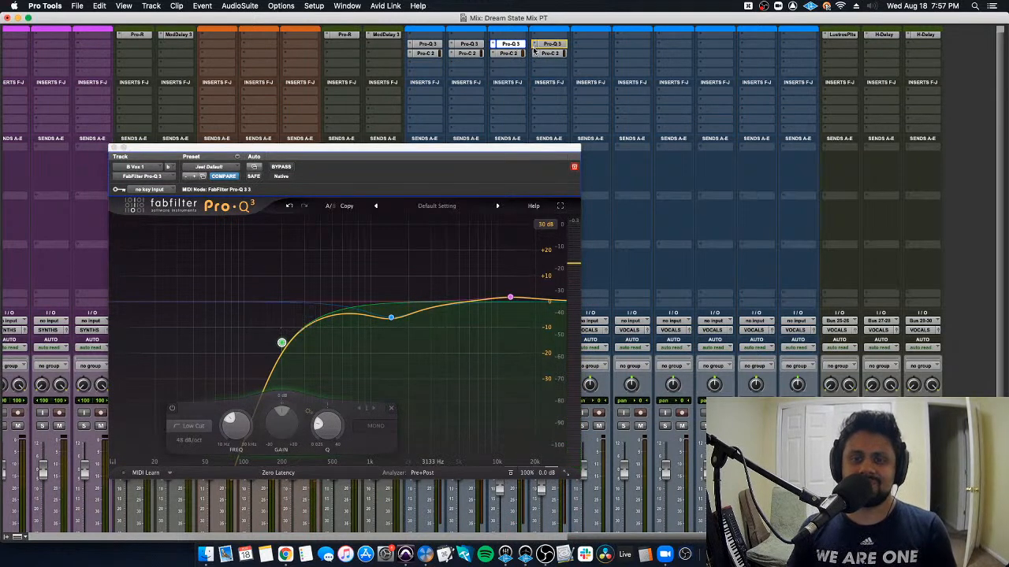
{"action": "key", "text": "space"}
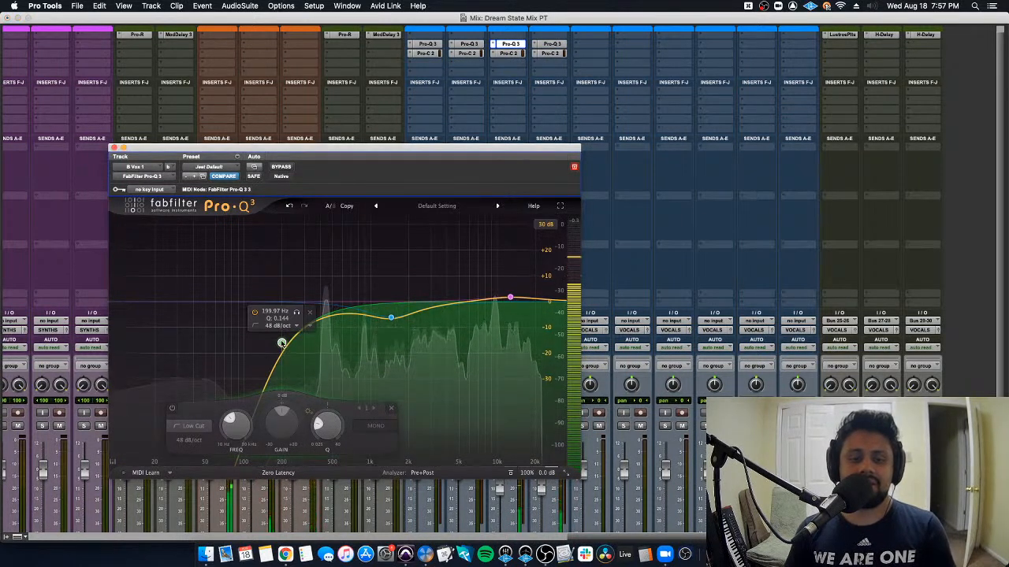
Set B Vox 1's mid band to about 991 Hz and -4.12 dB, lower the low cut slightly, and copy the EQ to B Vox 1 DT.
{"action": "left_click_drag", "start_coordinate": [281, 343], "coordinate": [276, 343]}
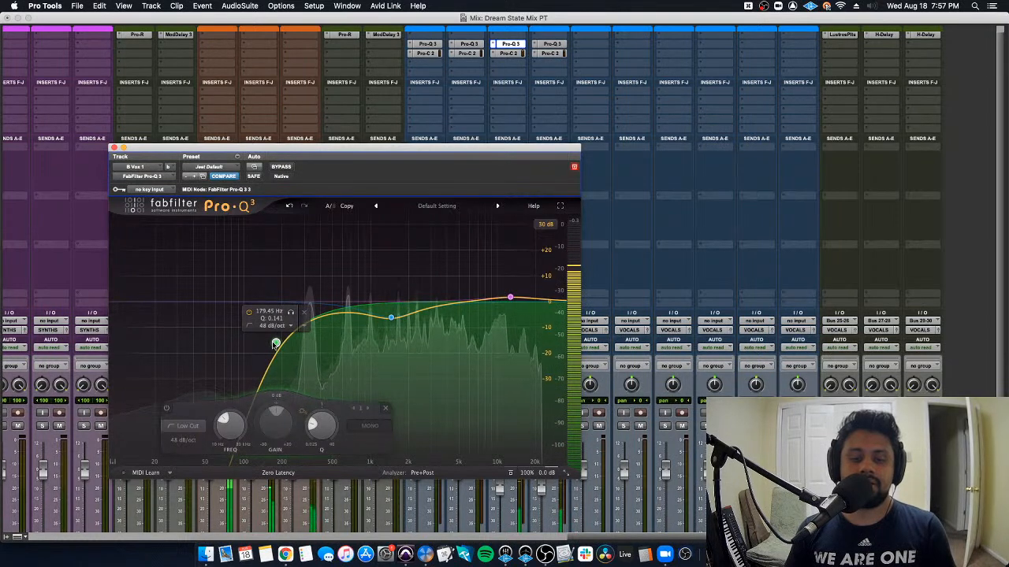
{"action": "left_click_drag", "start_coordinate": [392, 315], "coordinate": [369, 265]}
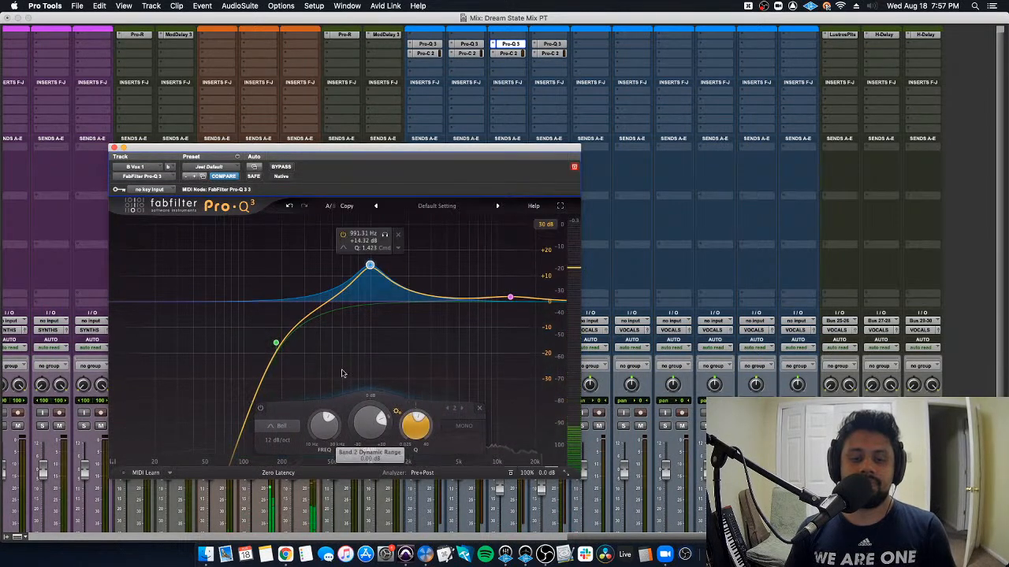
{"action": "left_click_drag", "start_coordinate": [369, 422], "coordinate": [370, 460]}
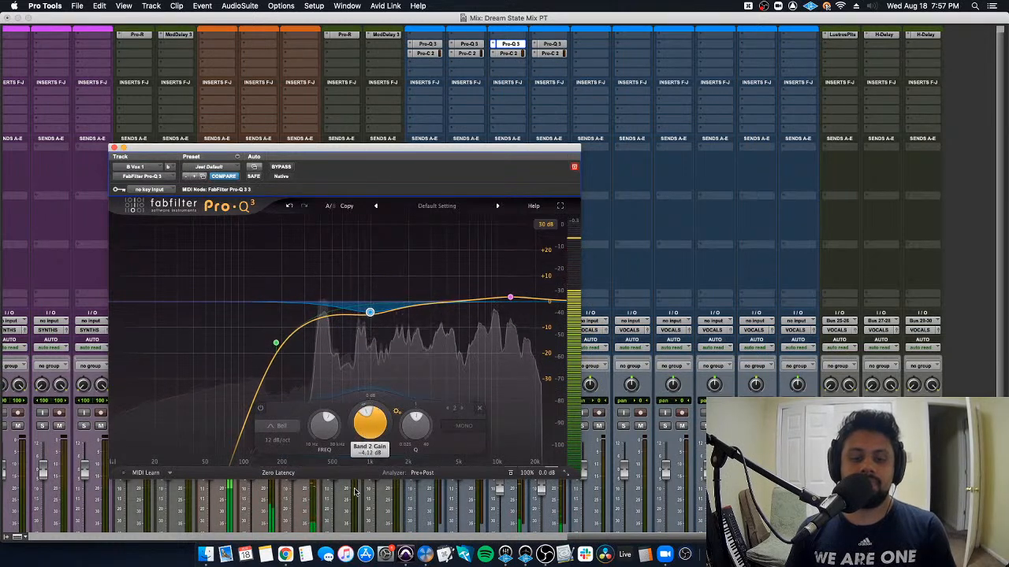
{"action": "left_click_drag", "start_coordinate": [276, 343], "coordinate": [269, 346]}
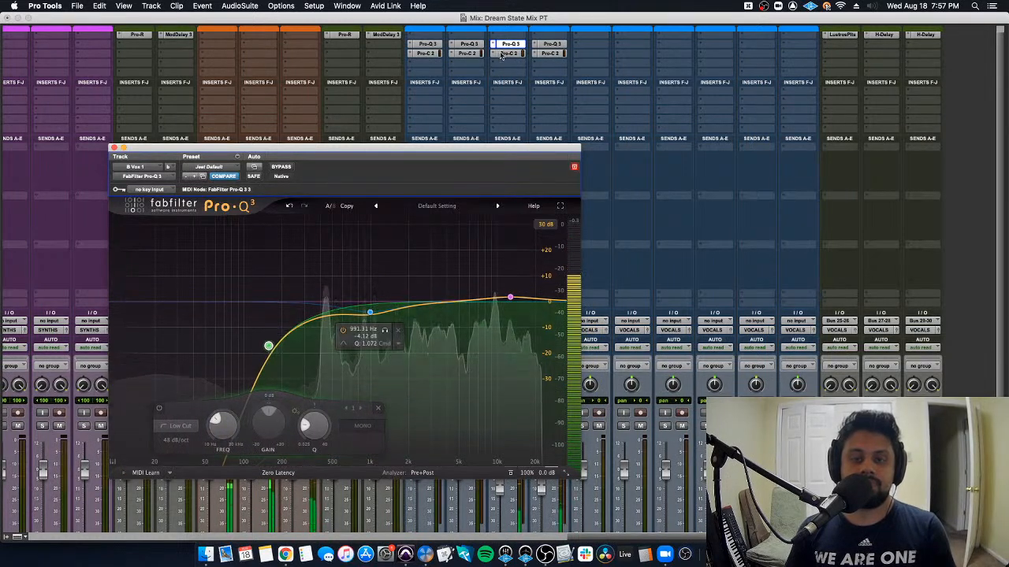
{"action": "left_click", "coordinate": [538, 45]}
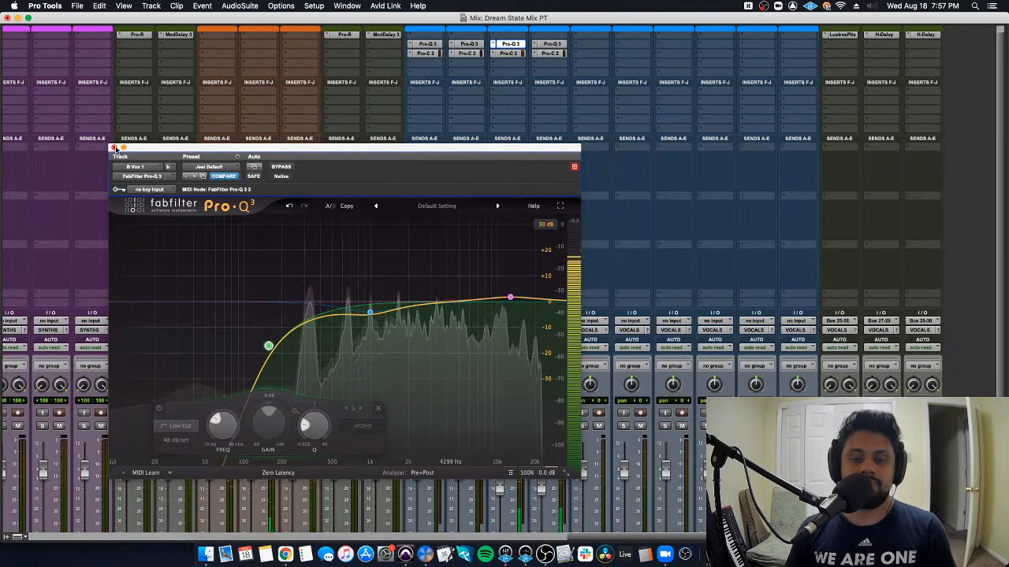
Try an extra bell cut near 2 kHz in B Vox 1's Pro-Q 3 and remove it.
{"action": "mouse_move", "coordinate": [372, 315]}
{"action": "left_click_drag", "start_coordinate": [383, 316], "coordinate": [406, 320]}
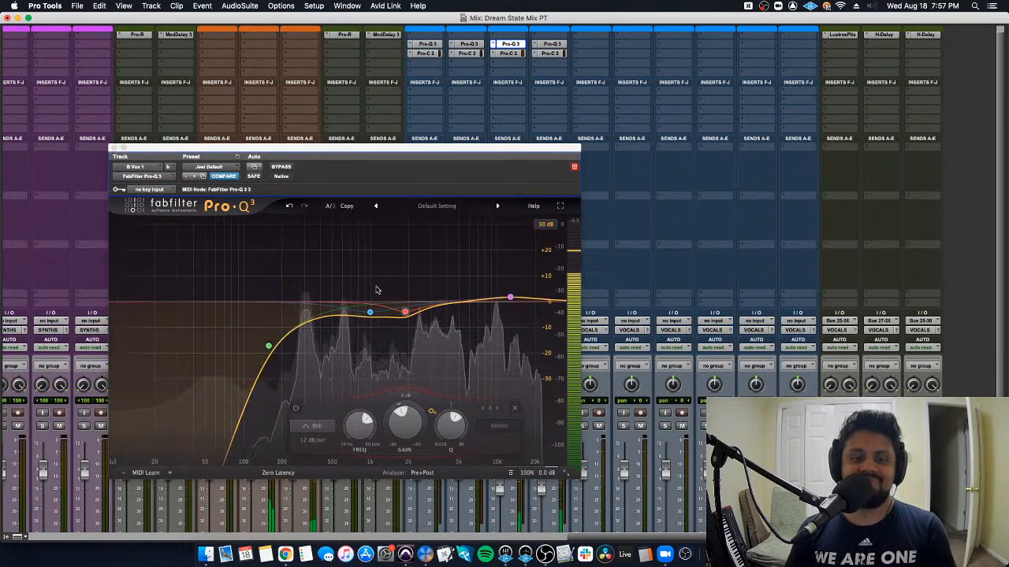
{"action": "mouse_move", "coordinate": [404, 315]}
{"action": "left_click_drag", "start_coordinate": [404, 314], "coordinate": [408, 304]}
{"action": "left_click", "coordinate": [435, 322]}
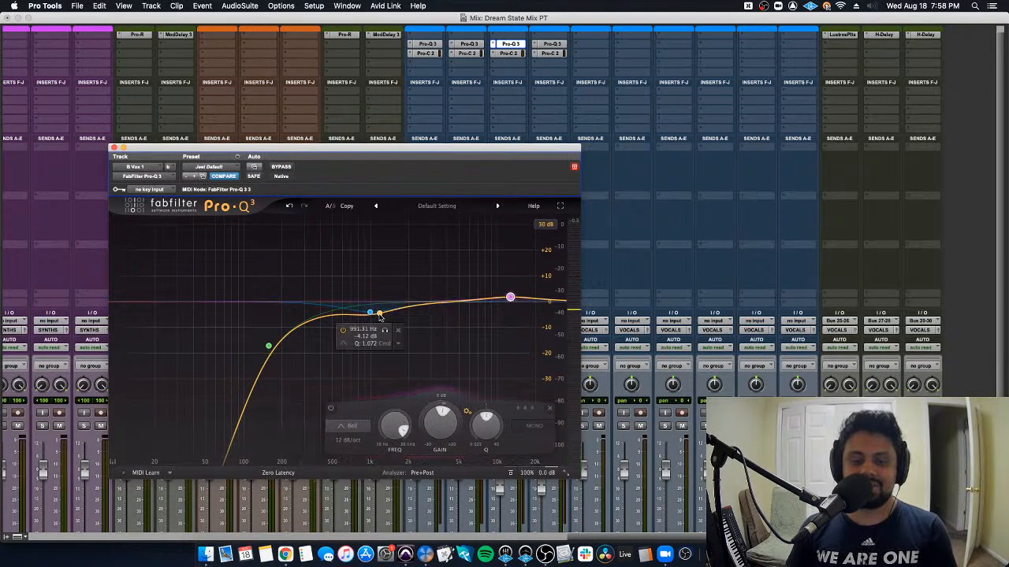
Solo B Vox 1, deepen its mid cut near 1 kHz, and set its low cut to about 214 Hz with a gentler Q.
{"action": "scroll", "coordinate": [651, 388], "scroll_direction": "left", "scroll_amount": 2}
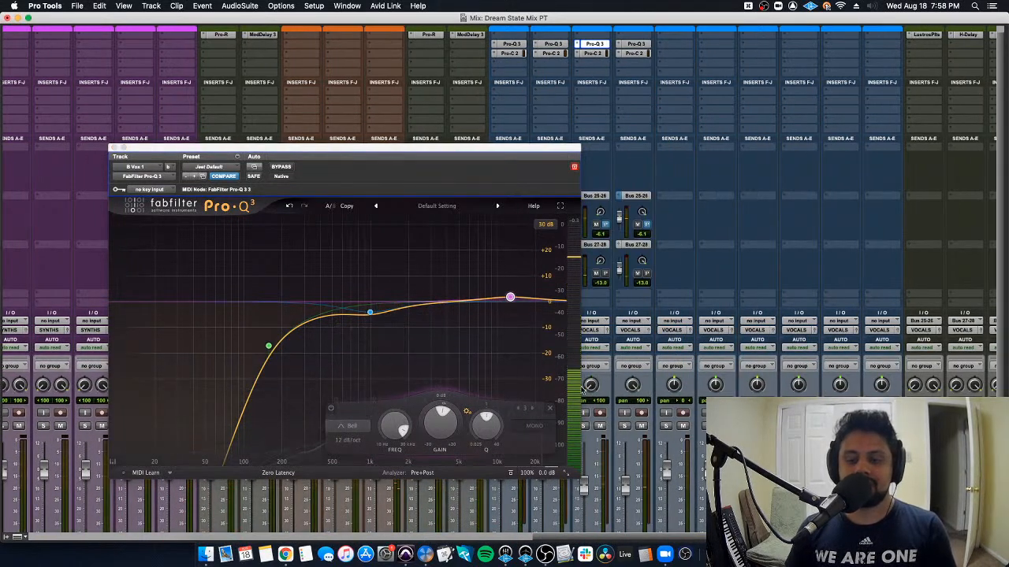
{"action": "left_click", "coordinate": [587, 427]}
{"action": "mouse_move", "coordinate": [369, 313]}
{"action": "left_mouse_down"}
{"action": "mouse_move", "coordinate": [371, 263]}
{"action": "mouse_move", "coordinate": [380, 284]}
{"action": "mouse_move", "coordinate": [368, 305]}
{"action": "mouse_move", "coordinate": [374, 328]}
{"action": "left_mouse_up"}
{"action": "mouse_move", "coordinate": [268, 346]}
{"action": "left_mouse_down"}
{"action": "mouse_move", "coordinate": [295, 345]}
{"action": "mouse_move", "coordinate": [286, 343]}
{"action": "left_mouse_up"}
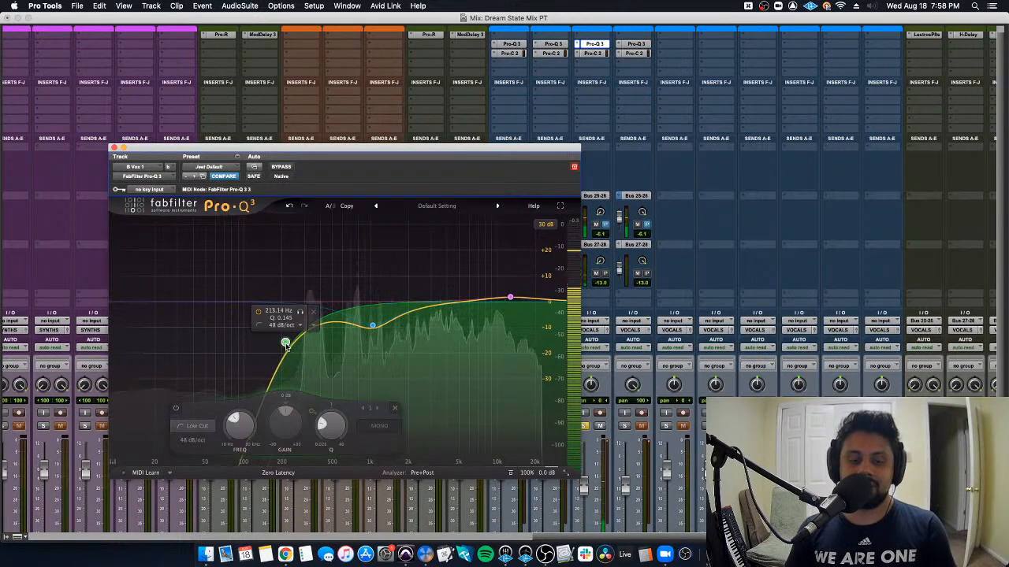
{"action": "scroll", "coordinate": [286, 344], "scroll_direction": "down", "scroll_amount": 1}
{"action": "scroll", "coordinate": [285, 344], "scroll_direction": "down", "scroll_amount": 1}
{"action": "left_click_drag", "start_coordinate": [285, 344], "coordinate": [287, 349]}
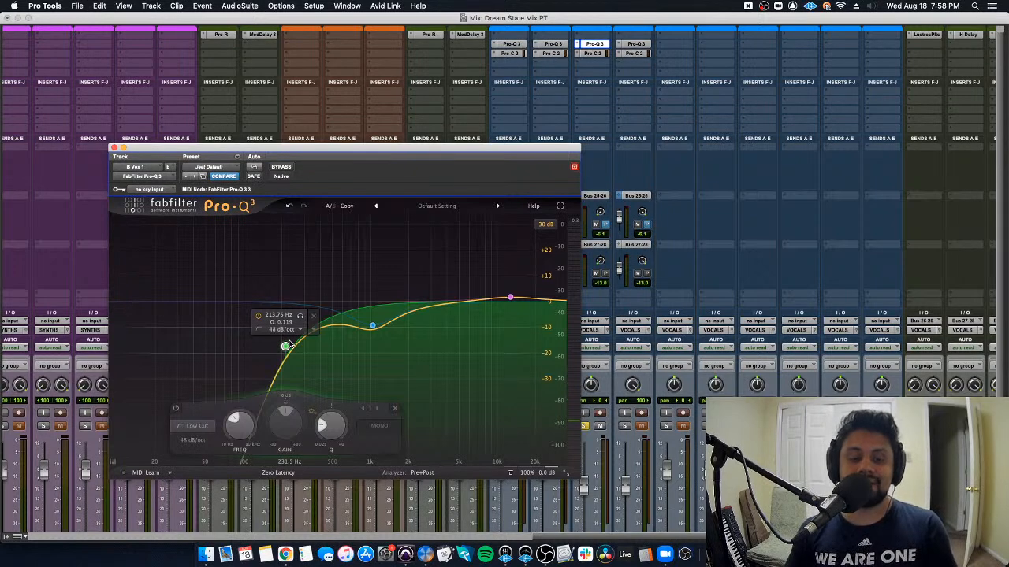
Copy the revised Pro-Q 3 to B Vox 1 DT, solo that track too, and close the EQ window.
{"action": "left_click", "coordinate": [623, 46]}
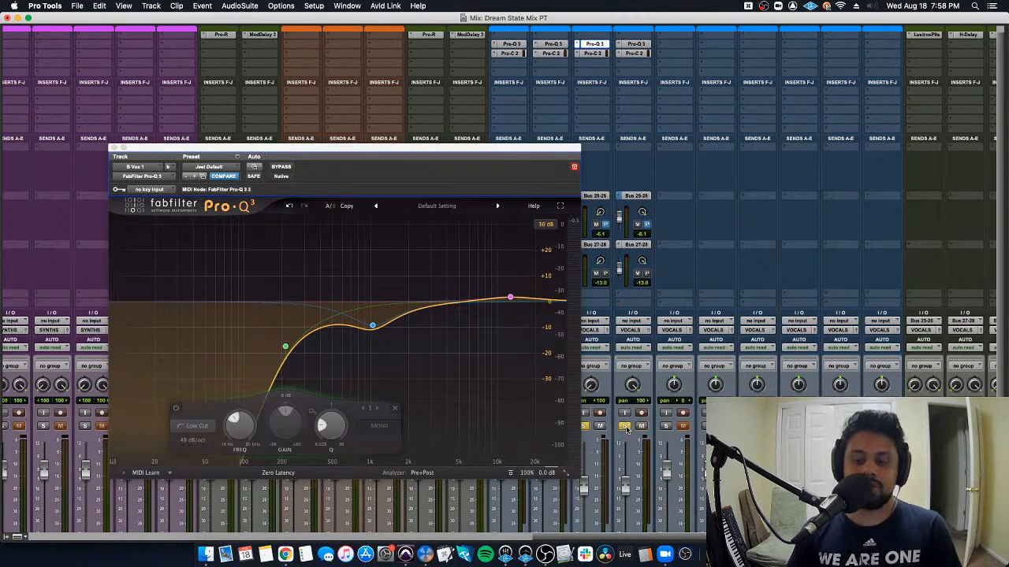
{"action": "left_click", "coordinate": [114, 147]}
{"action": "scroll", "coordinate": [540, 301], "scroll_direction": "down", "scroll_amount": 5}
{"action": "scroll", "coordinate": [541, 300], "scroll_direction": "right", "scroll_amount": 2}
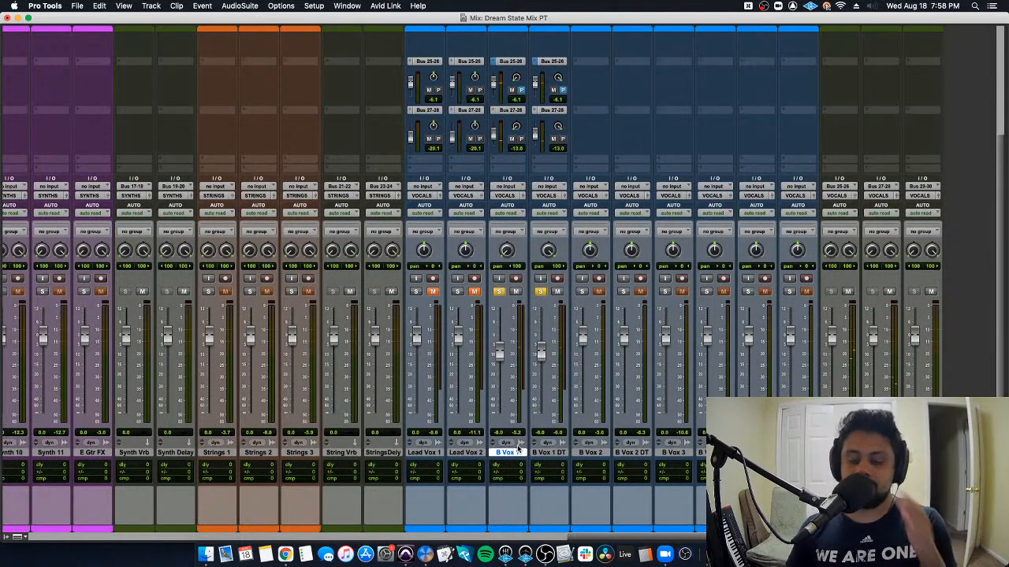
{"action": "left_click", "coordinate": [554, 454]}
{"action": "left_click", "coordinate": [508, 455]}
{"action": "left_click", "coordinate": [543, 454]}
{"action": "left_click", "coordinate": [513, 455]}
{"action": "left_click", "coordinate": [536, 453]}
{"action": "left_click", "coordinate": [514, 454]}
{"action": "left_click", "coordinate": [538, 455]}
{"action": "left_click", "coordinate": [513, 455]}
{"action": "left_click", "coordinate": [544, 455]}
{"action": "left_click", "coordinate": [512, 457]}
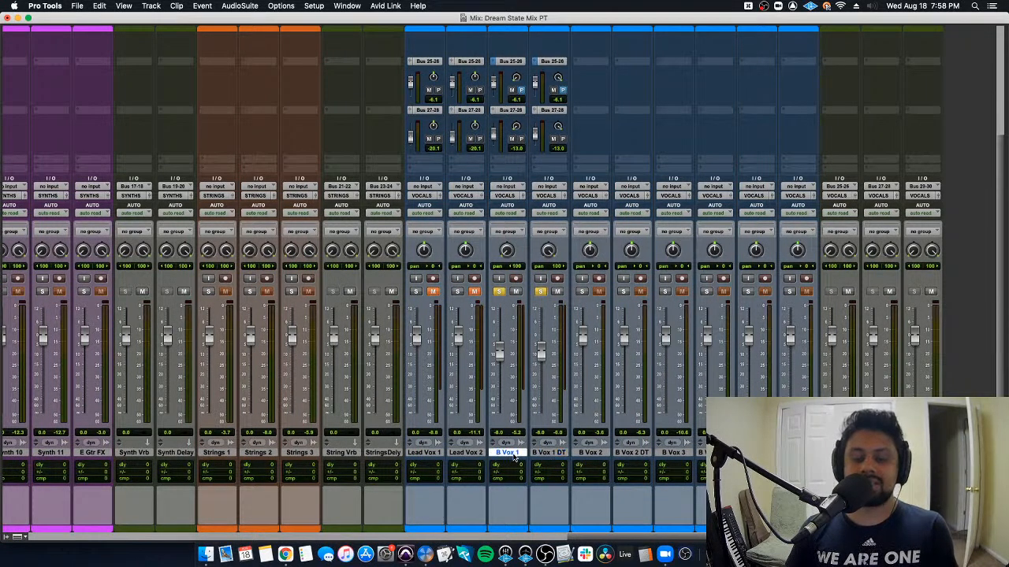
Group B Vox 1 and B Vox 1 DT as a Mix/Edit group named "B Vox 1".
{"action": "left_click", "coordinate": [546, 455]}
{"action": "left_click", "coordinate": [508, 455], "text": "shift"}
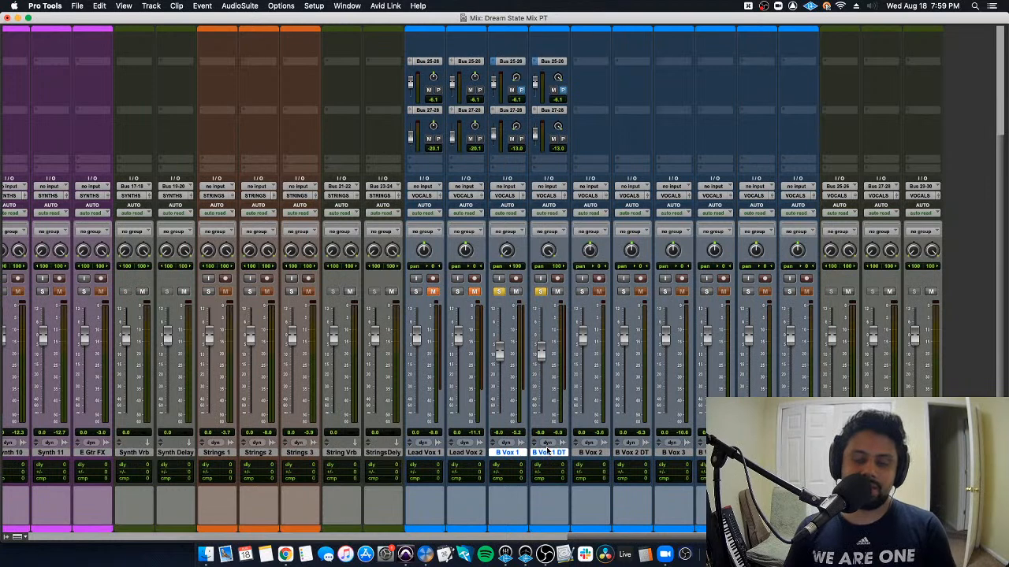
{"action": "key", "text": "super+g"}
{"action": "type", "text": "B Vox 1"}
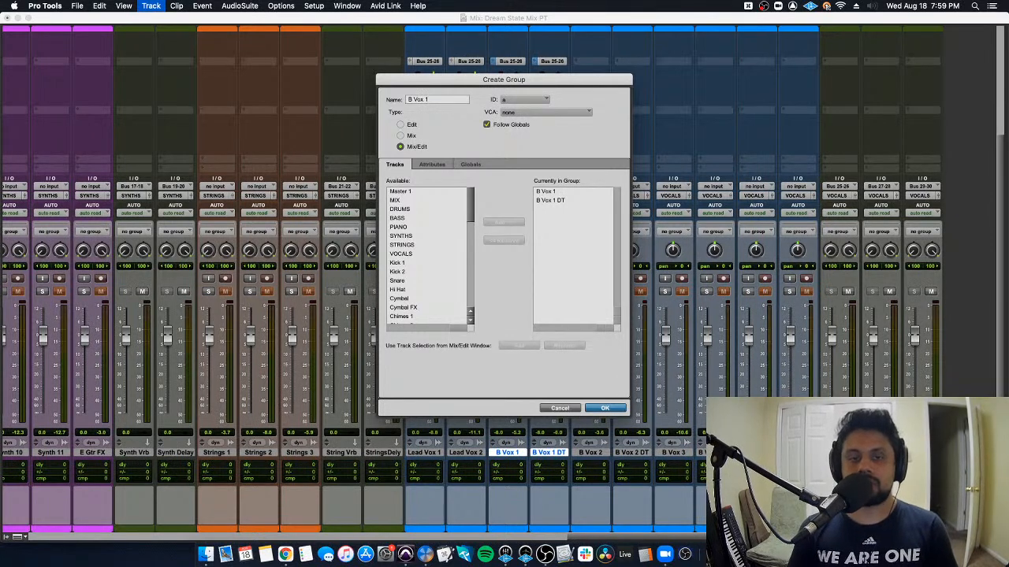
{"action": "key", "text": "Return"}
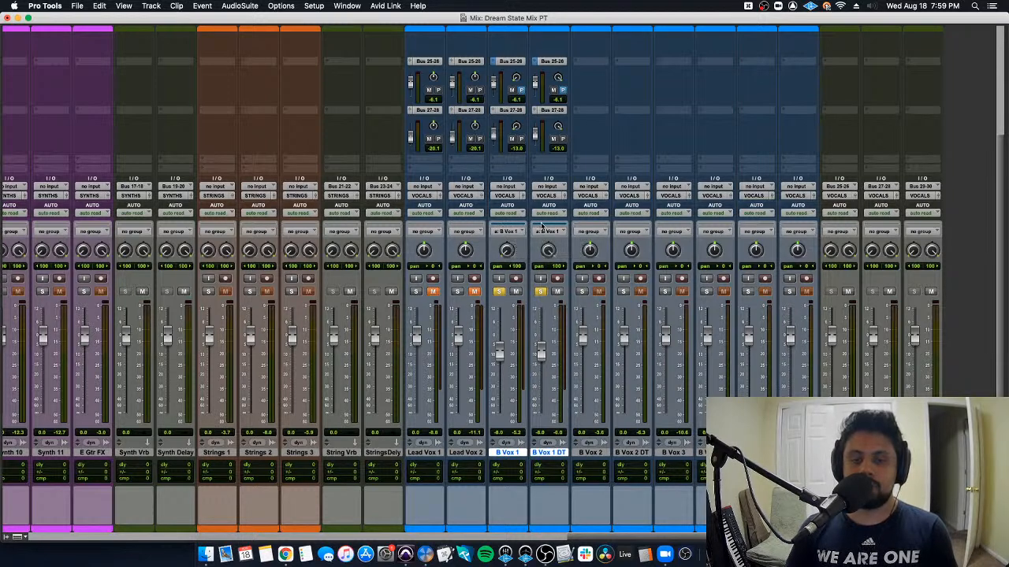
Check the linked faders of the B Vox 1 group and switch to the Edit window.
{"action": "mouse_move", "coordinate": [498, 357]}
{"action": "left_mouse_down"}
{"action": "mouse_move", "coordinate": [498, 386]}
{"action": "mouse_move", "coordinate": [499, 335]}
{"action": "mouse_move", "coordinate": [501, 407]}
{"action": "mouse_move", "coordinate": [501, 355]}
{"action": "left_mouse_up"}
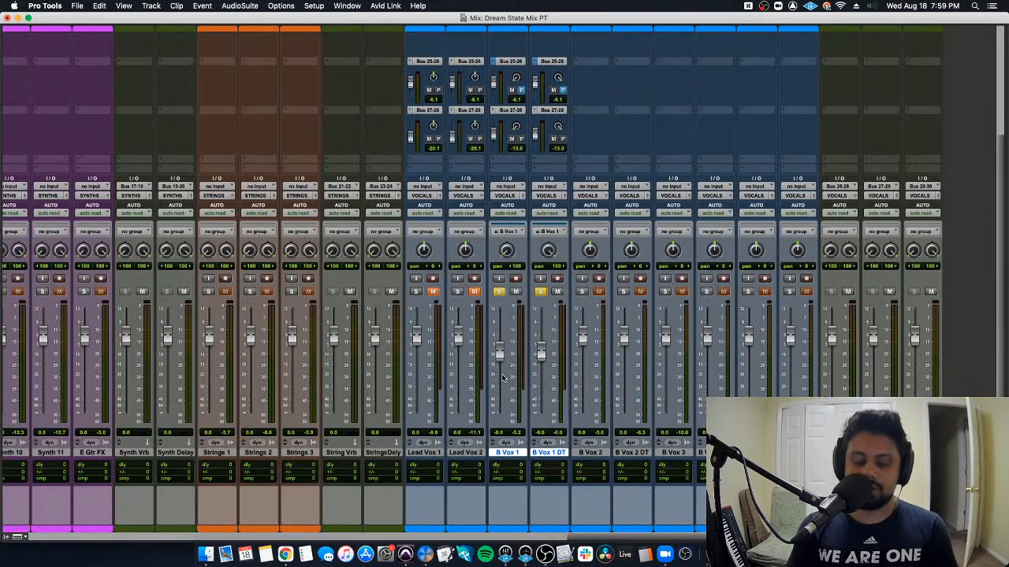
{"action": "key", "text": "super+equal"}
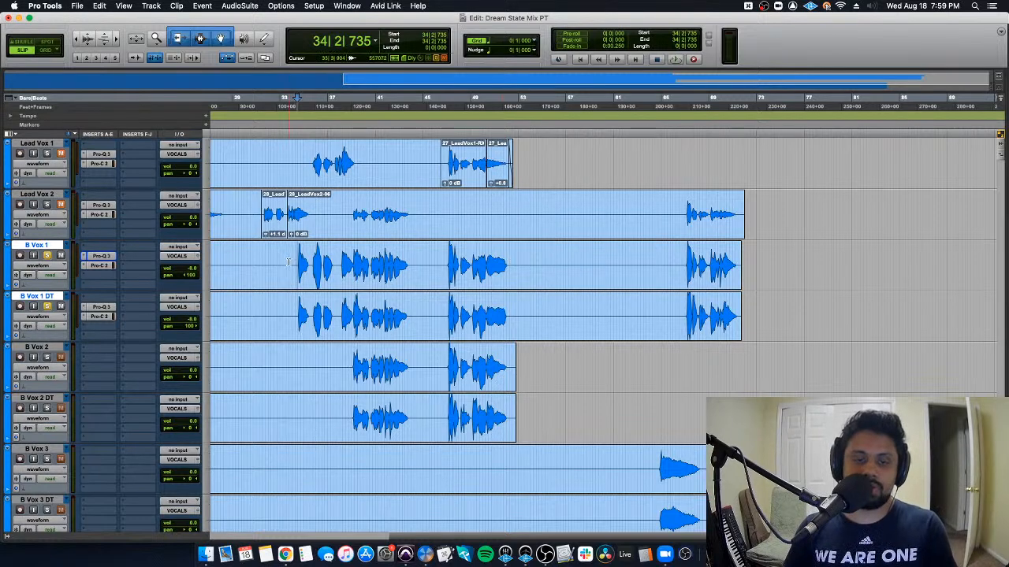
Remove the silence before the first phrase of the grouped B Vox 1 and B Vox 1 DT clips and add a short fade-in near bar 33.
{"action": "key", "text": "super+e"}
{"action": "left_click_drag", "start_coordinate": [281, 257], "coordinate": [477, 250]}
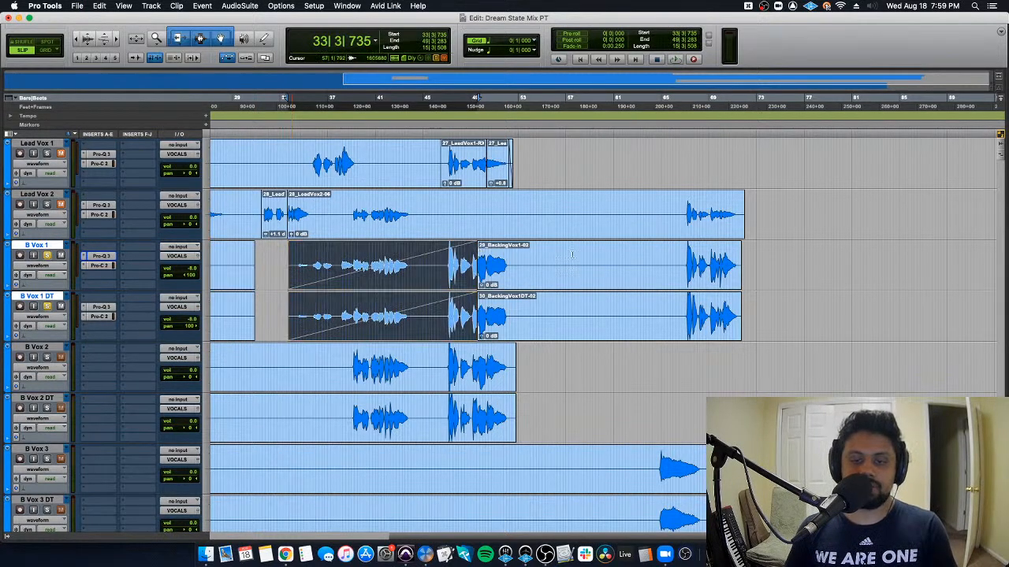
{"action": "left_click_drag", "start_coordinate": [599, 265], "coordinate": [555, 266]}
{"action": "key", "text": "Delete"}
{"action": "key", "text": "super+z"}
{"action": "key", "text": "super+z"}
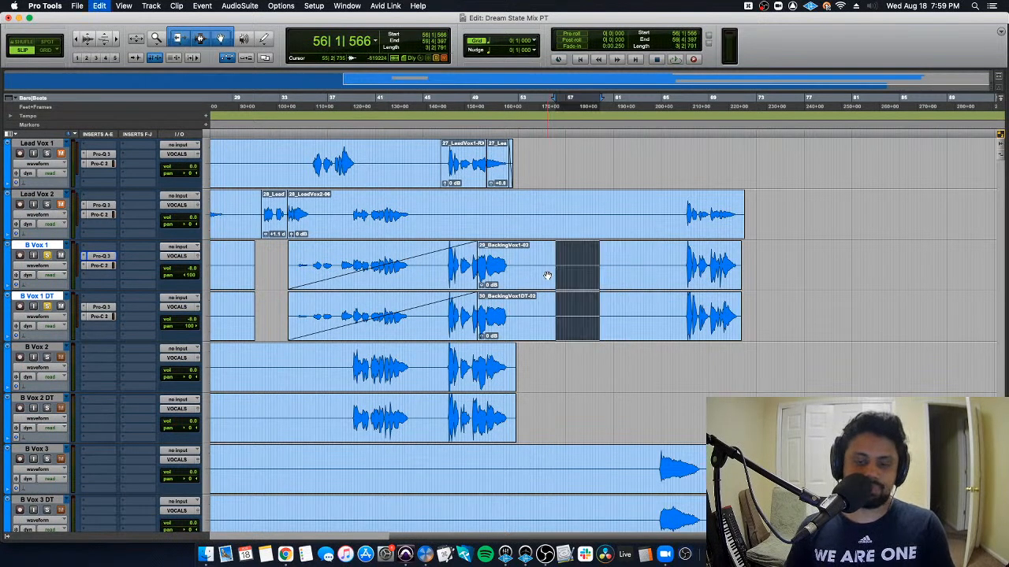
{"action": "left_click_drag", "start_coordinate": [291, 245], "coordinate": [297, 246]}
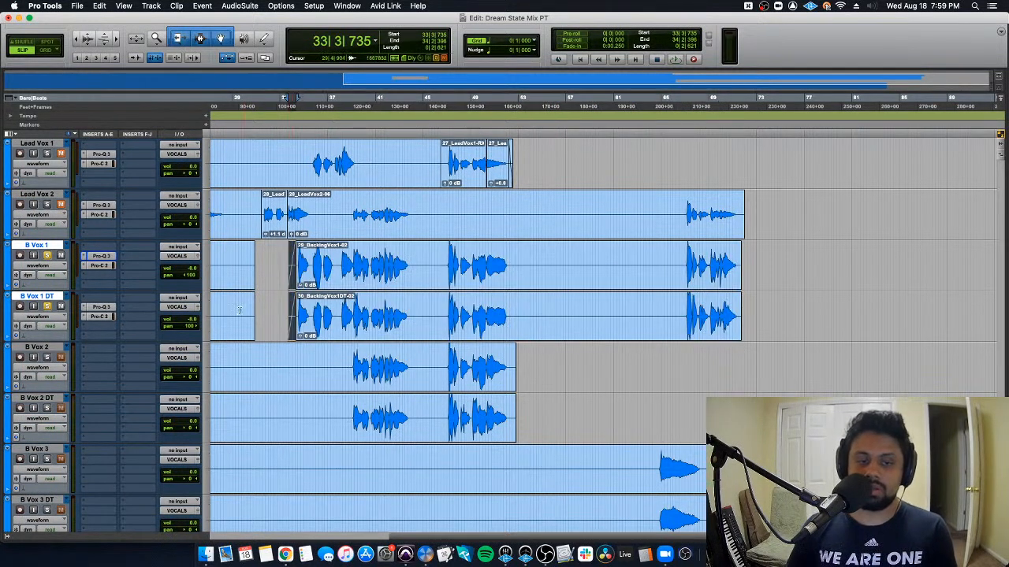
{"action": "left_click", "coordinate": [232, 334]}
{"action": "key", "text": "Delete"}
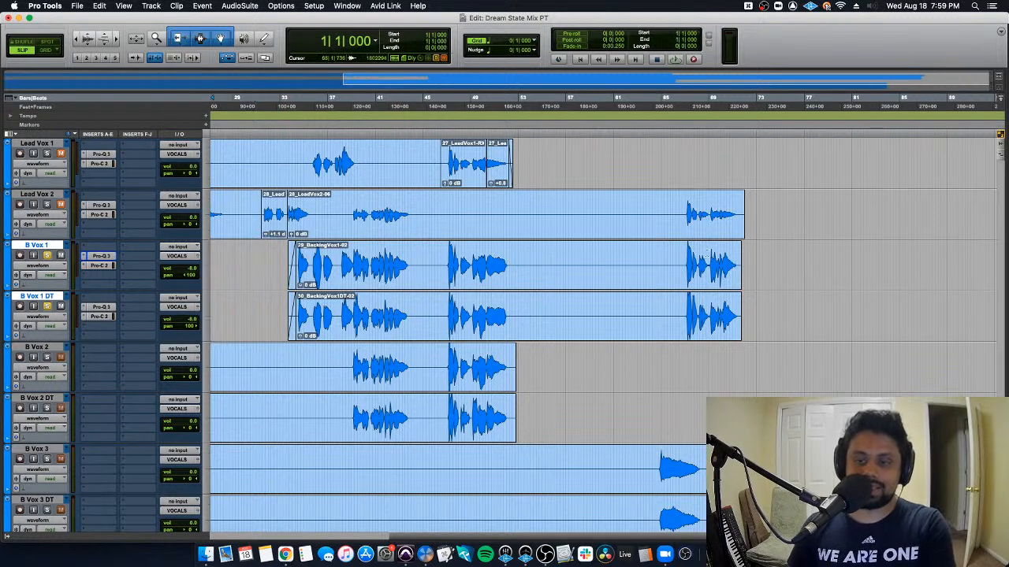
Cut the silence between the B Vox 1 group's phrases, fade the clip edges, and return to the Mix window with the cursor near bar 33.
{"action": "left_click_drag", "start_coordinate": [738, 248], "coordinate": [735, 248]}
{"action": "left_click", "coordinate": [514, 250]}
{"action": "key", "text": "b"}
{"action": "left_click_drag", "start_coordinate": [511, 248], "coordinate": [508, 248]}
{"action": "left_click", "coordinate": [683, 247]}
{"action": "key", "text": "a"}
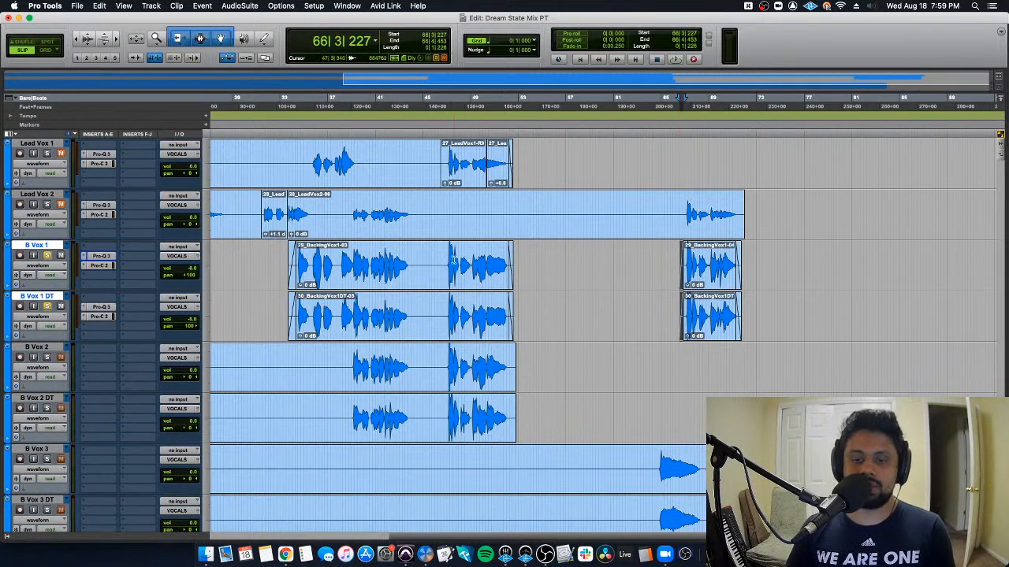
{"action": "left_click", "coordinate": [290, 257]}
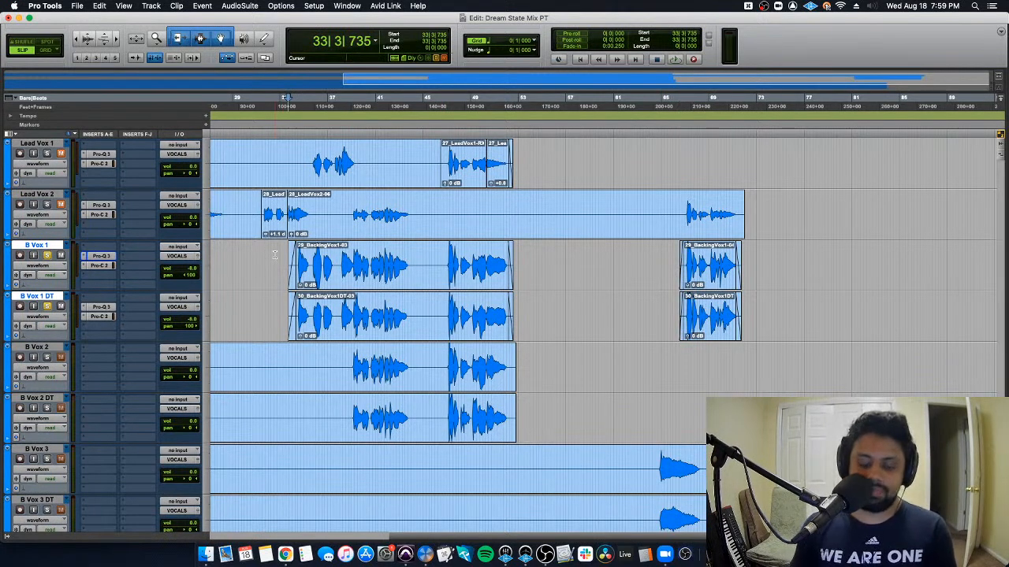
{"action": "key", "text": "super+equal"}
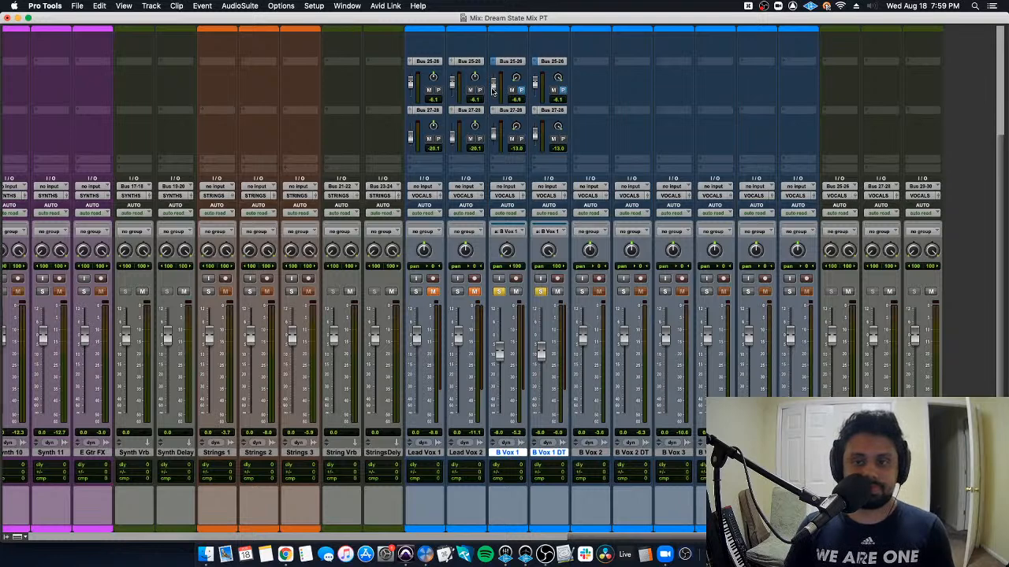
Try lowering the Bus 25-26 send on B Vox 1 to test whether the group links it, and check the track's group menu.
{"action": "left_click_drag", "start_coordinate": [498, 93], "coordinate": [495, 82]}
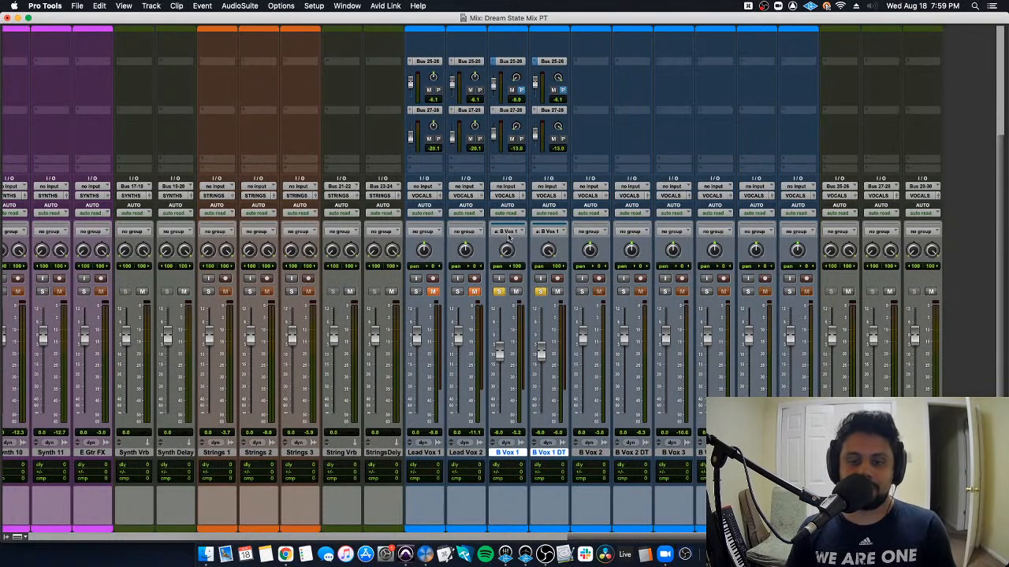
{"action": "left_click", "coordinate": [507, 232]}
{"action": "left_click", "coordinate": [506, 231]}
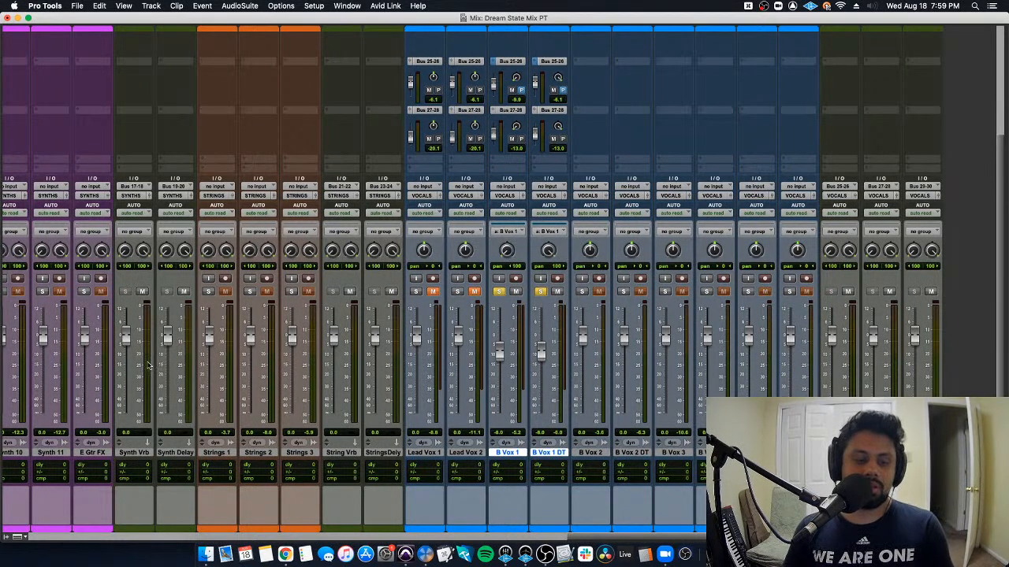
Show the track and group lists beside the mixer, and enlarge them to make the names readable.
{"action": "left_click", "coordinate": [8, 538]}
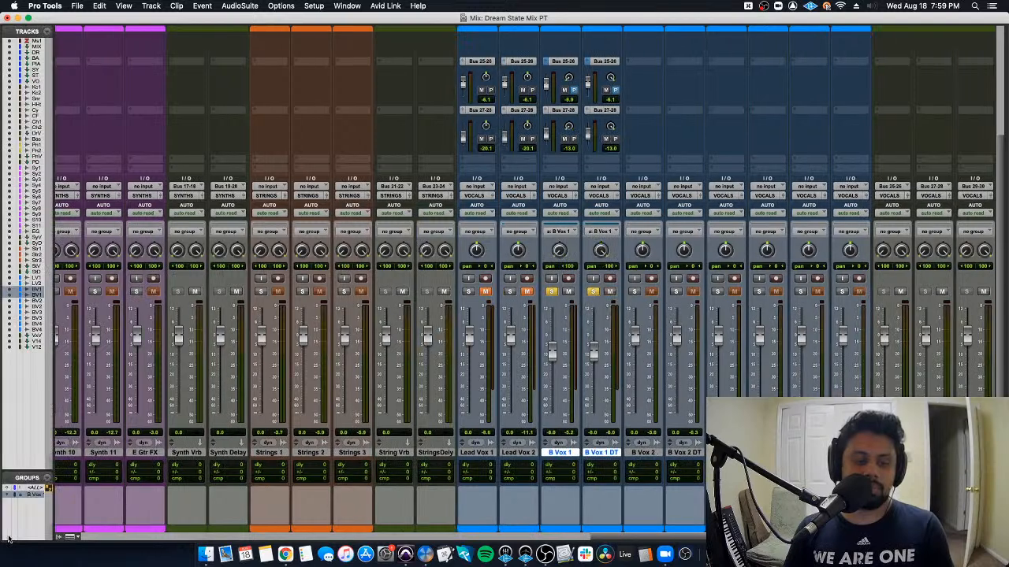
{"action": "left_click_drag", "start_coordinate": [25, 477], "coordinate": [31, 406]}
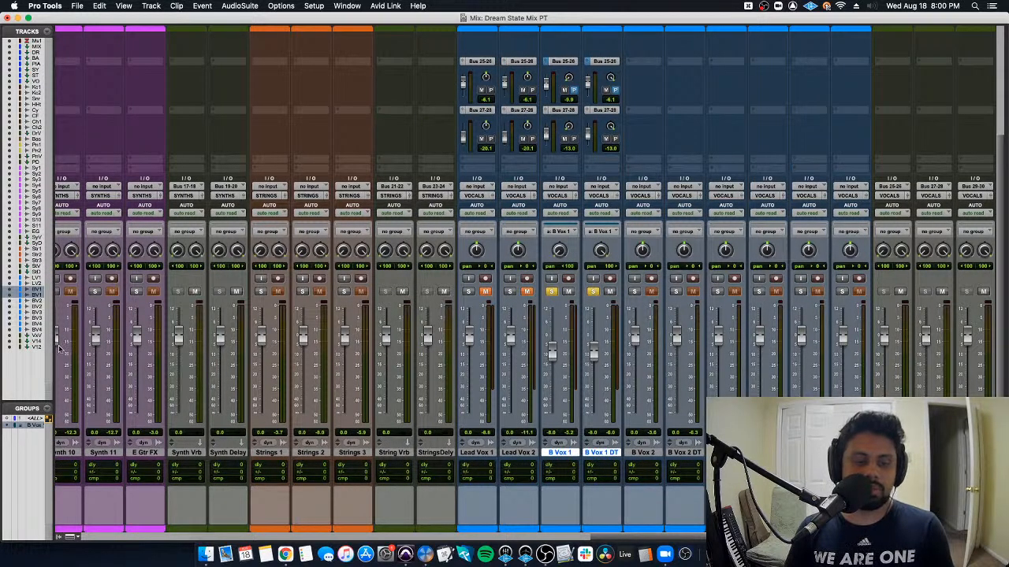
{"action": "left_click_drag", "start_coordinate": [52, 345], "coordinate": [168, 348]}
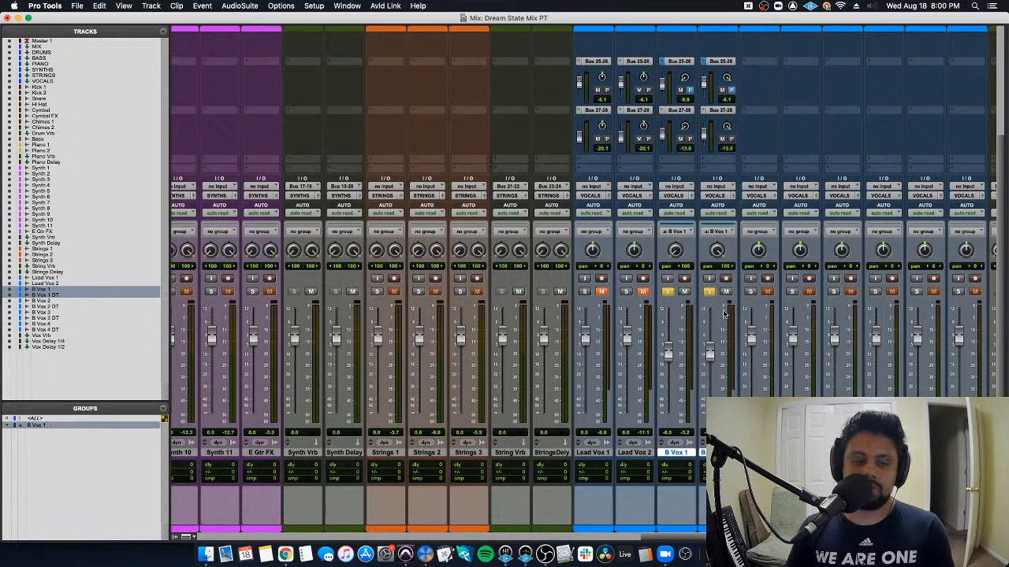
Lower the linked B Vox 1 and B Vox 1 DT faders slightly and undo the unwanted test moves.
{"action": "mouse_move", "coordinate": [668, 352]}
{"action": "left_mouse_down"}
{"action": "mouse_move", "coordinate": [677, 359]}
{"action": "mouse_move", "coordinate": [669, 355]}
{"action": "left_mouse_up"}
{"action": "key", "text": "super+z"}
{"action": "key", "text": "super+z"}
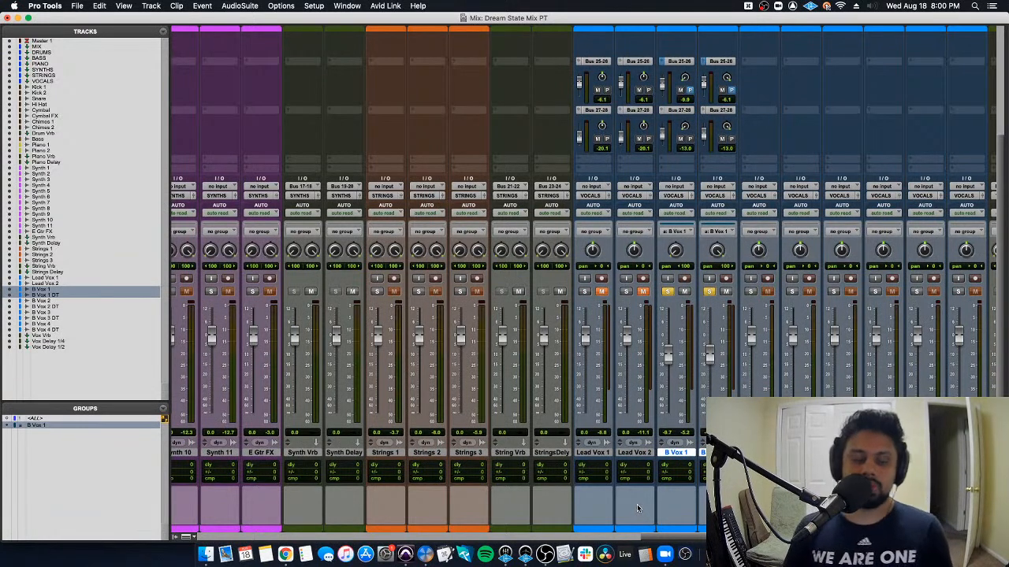
Modify the B Vox 1 group's global attributes to link the levels of sends b, c and d.
{"action": "right_click", "coordinate": [45, 426]}
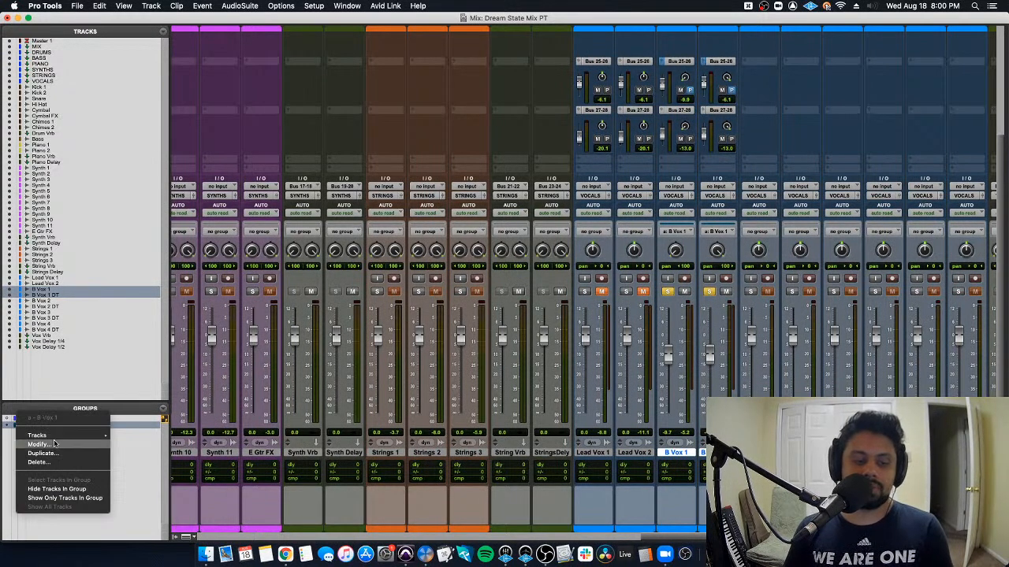
{"action": "left_click", "coordinate": [40, 440]}
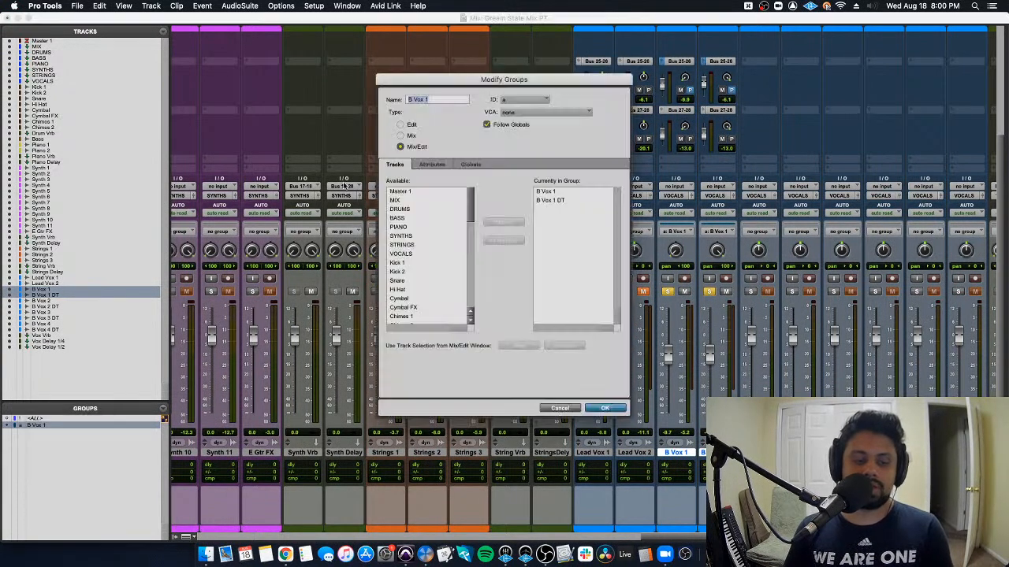
{"action": "left_click", "coordinate": [471, 165]}
{"action": "left_click", "coordinate": [484, 338]}
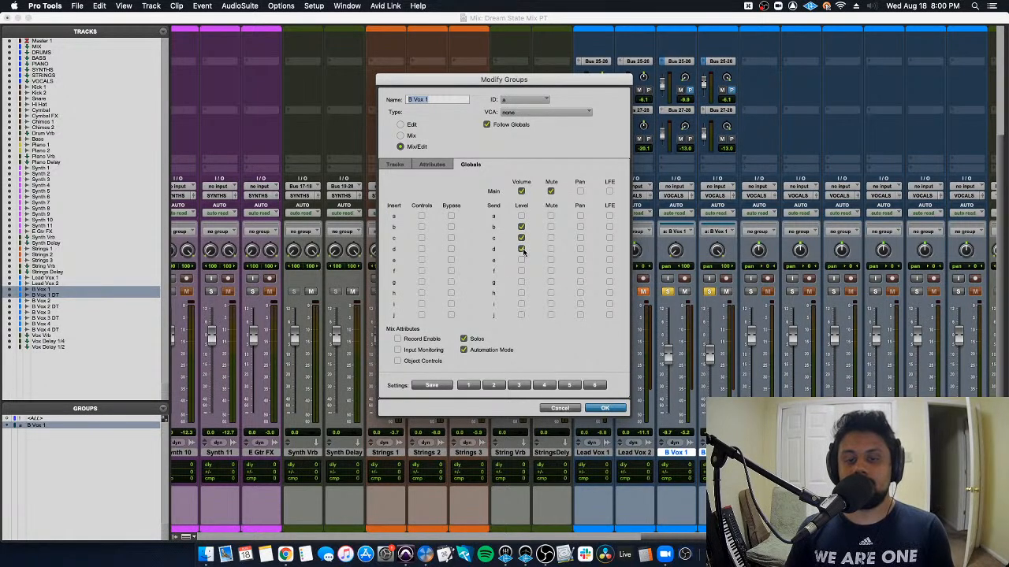
{"action": "left_click", "coordinate": [610, 411]}
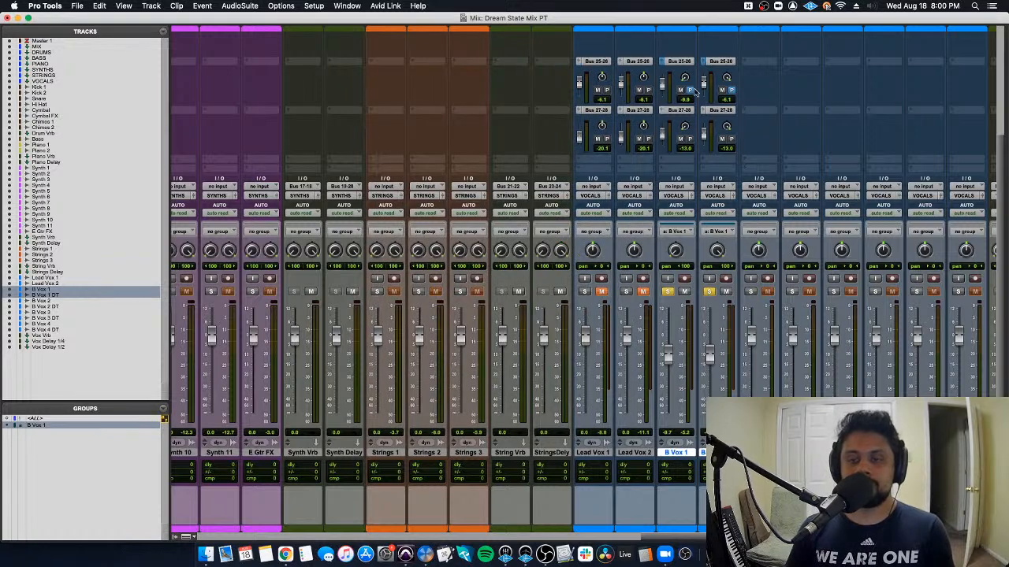
Test the linked Bus 25-26 send on B Vox 1, undo the move, and hide the track and group lists.
{"action": "left_click_drag", "start_coordinate": [662, 88], "coordinate": [662, 95]}
{"action": "key", "text": "super+z"}
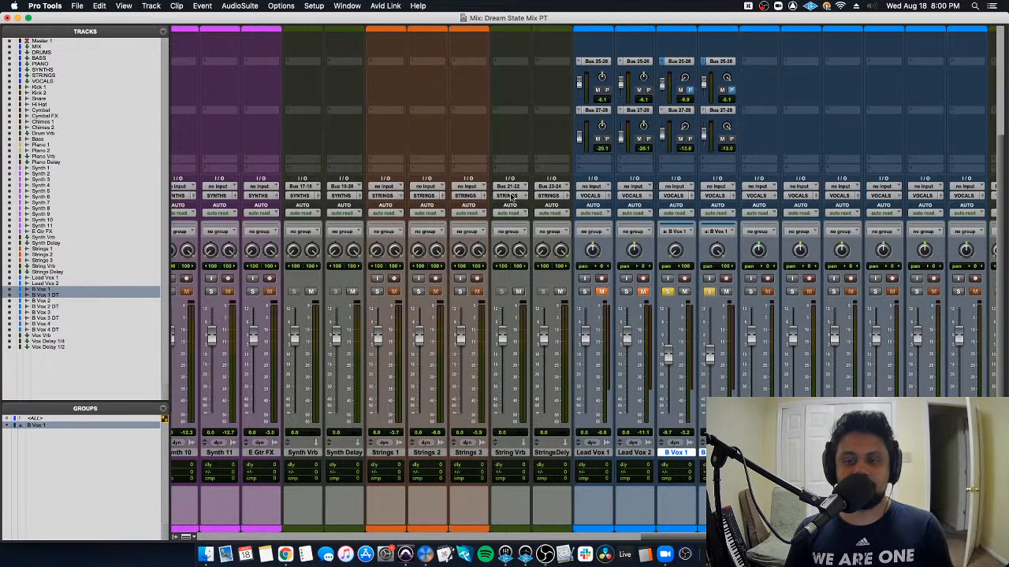
{"action": "left_click", "coordinate": [175, 537]}
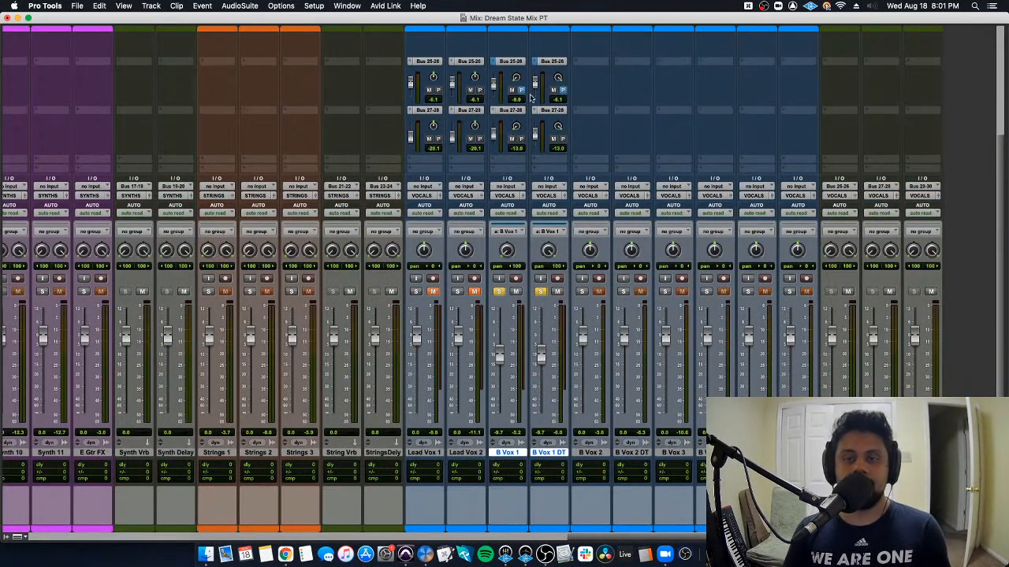
Set the Bus 25-26 send on B Vox 1 to -6.1 dB to match B Vox 1 DT.
{"action": "left_click", "coordinate": [493, 85], "text": "alt+shift"}
{"action": "left_click_drag", "start_coordinate": [493, 85], "coordinate": [493, 88]}
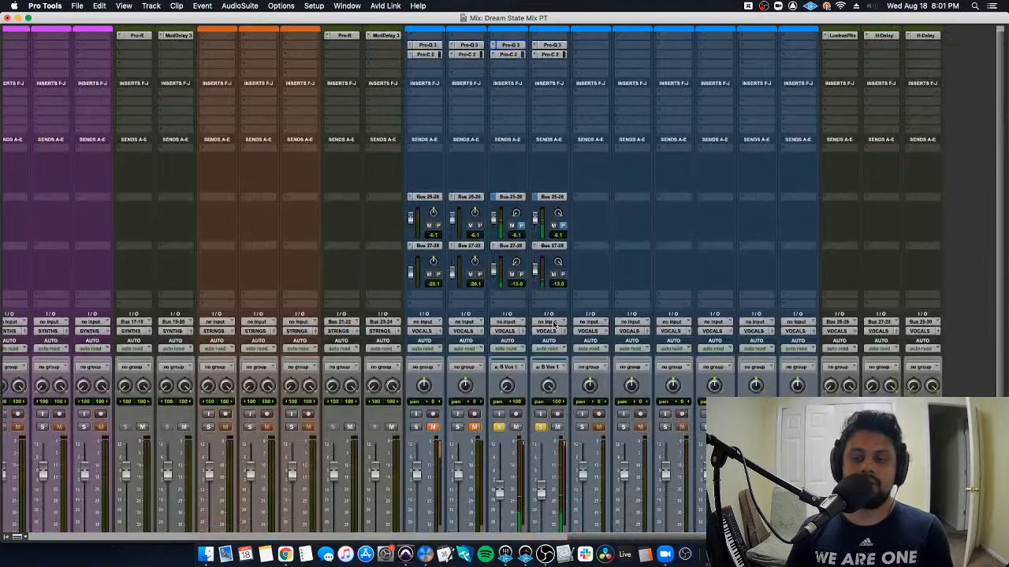
{"action": "scroll", "coordinate": [504, 276], "scroll_direction": "down", "scroll_amount": 2}
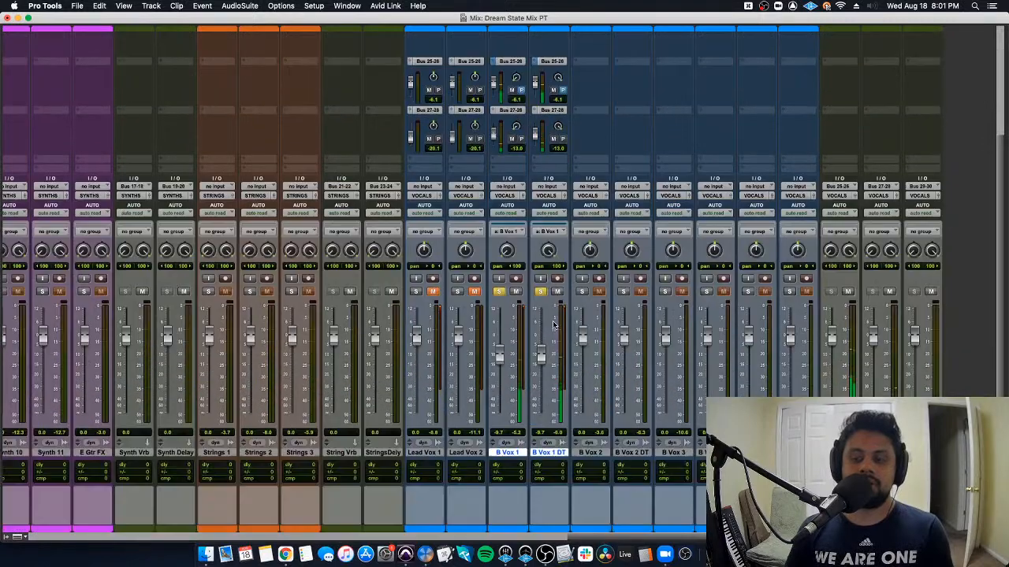
Review the Lustrous Plates reverb on Vox Vrb and insert a Pro-Q 3 after it.
{"action": "scroll", "coordinate": [780, 67], "scroll_direction": "up", "scroll_amount": 3}
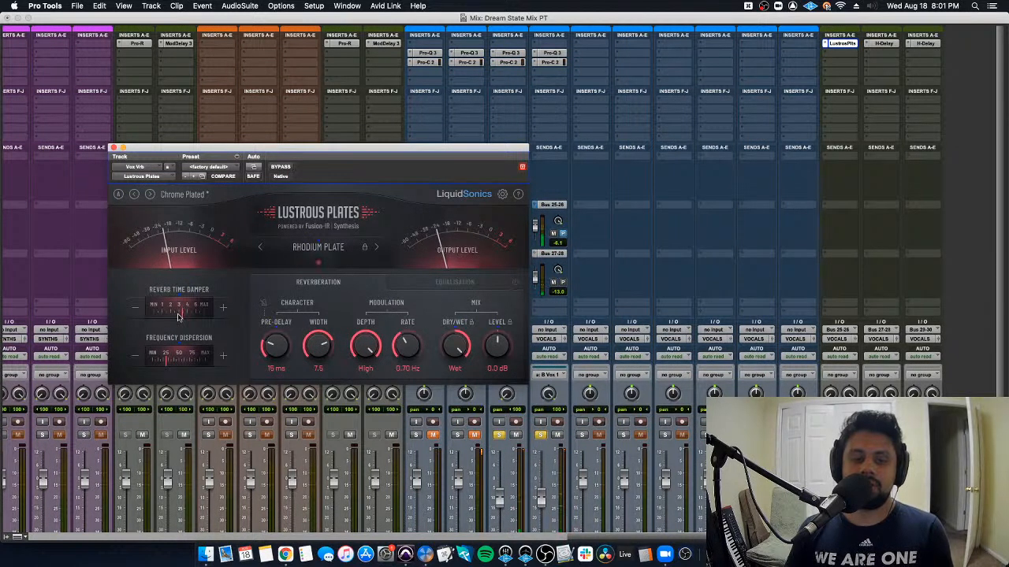
{"action": "left_click", "coordinate": [839, 52]}
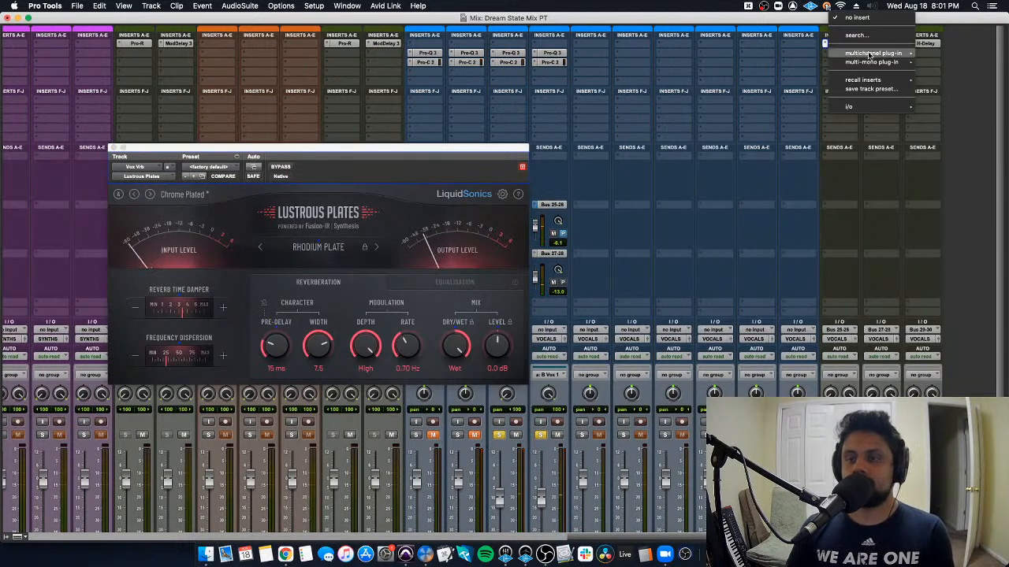
{"action": "mouse_move", "coordinate": [873, 53]}
{"action": "left_click", "coordinate": [776, 73]}
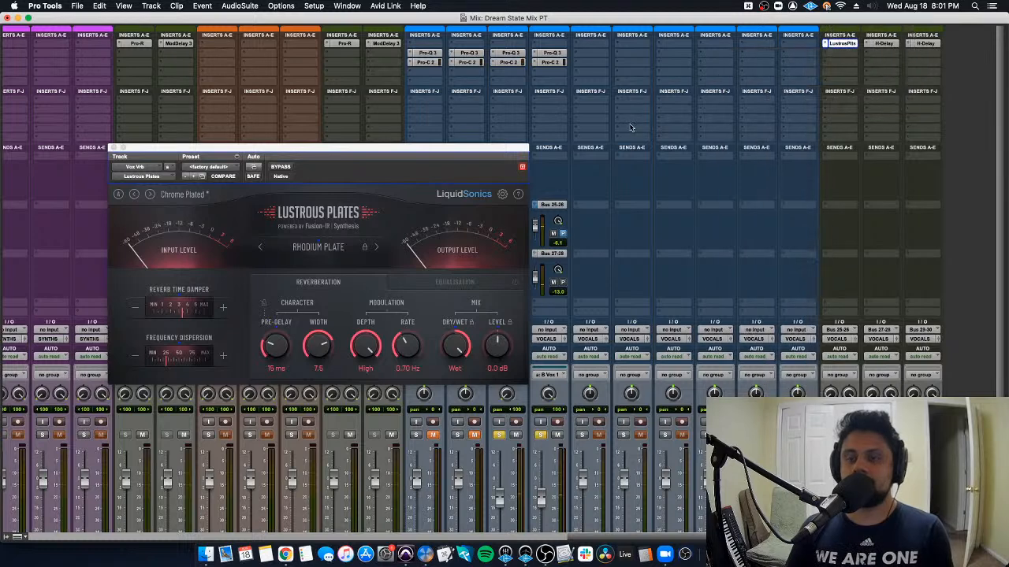
Add a gentle bell cut of about -3 dB near 1516 Hz with a Q of about 1.47 to the reverb EQ, and close it.
{"action": "left_click_drag", "start_coordinate": [306, 303], "coordinate": [394, 312]}
{"action": "left_click_drag", "start_coordinate": [437, 428], "coordinate": [438, 420]}
{"action": "left_click_drag", "start_coordinate": [374, 432], "coordinate": [386, 413]}
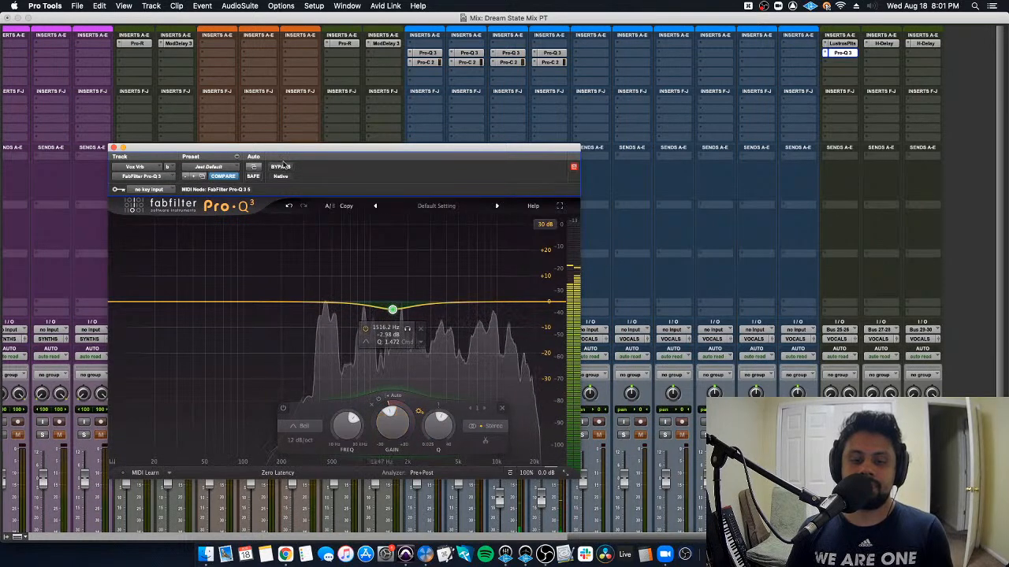
{"action": "left_click", "coordinate": [112, 148]}
Raise the linked Bus 27-28 delay sends on B Vox 1 and B Vox 1 DT to -10.0 dB.
{"action": "scroll", "coordinate": [532, 228], "scroll_direction": "down", "scroll_amount": 3}
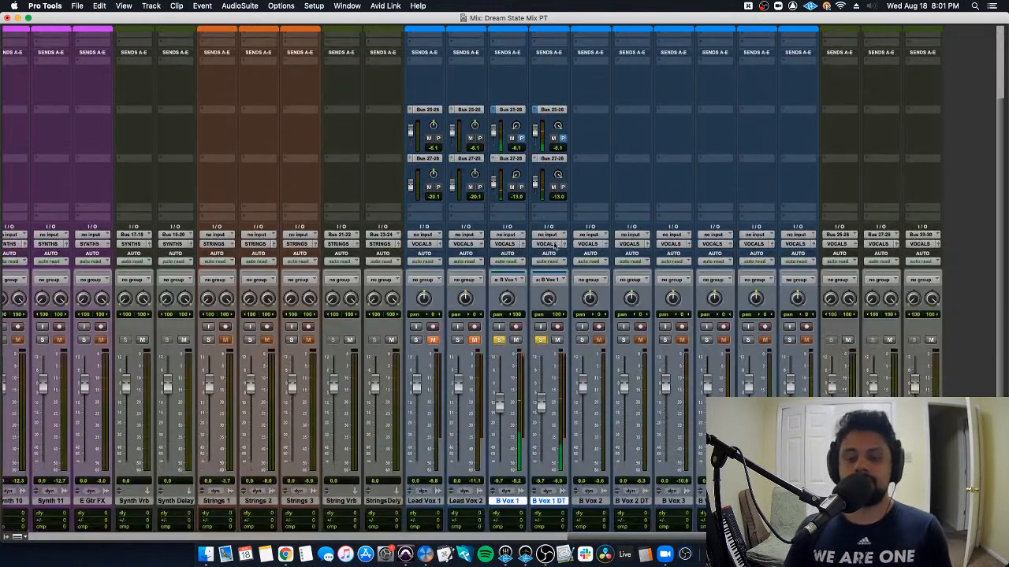
{"action": "left_click_drag", "start_coordinate": [495, 189], "coordinate": [494, 185]}
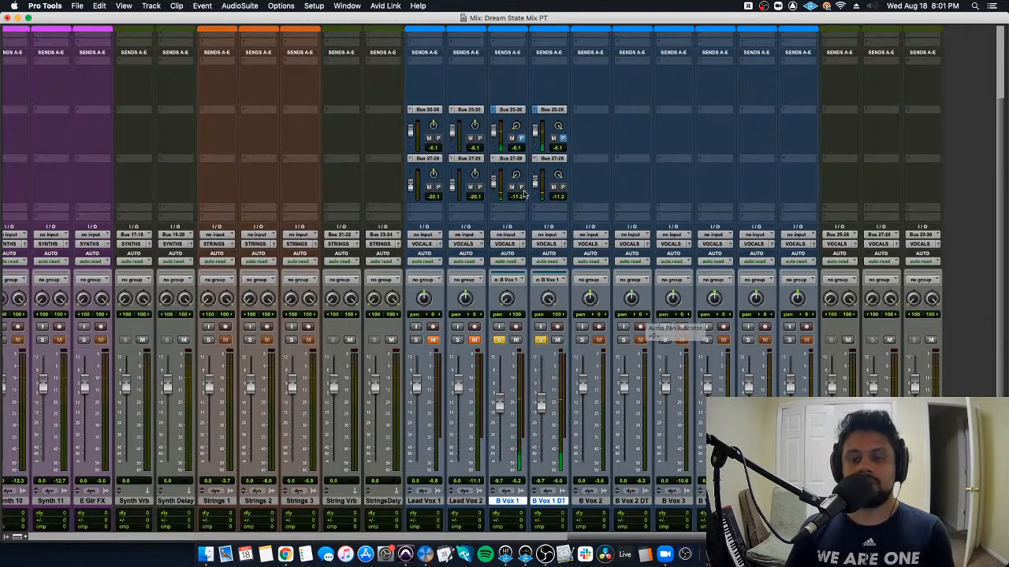
{"action": "left_click_drag", "start_coordinate": [534, 189], "coordinate": [534, 183]}
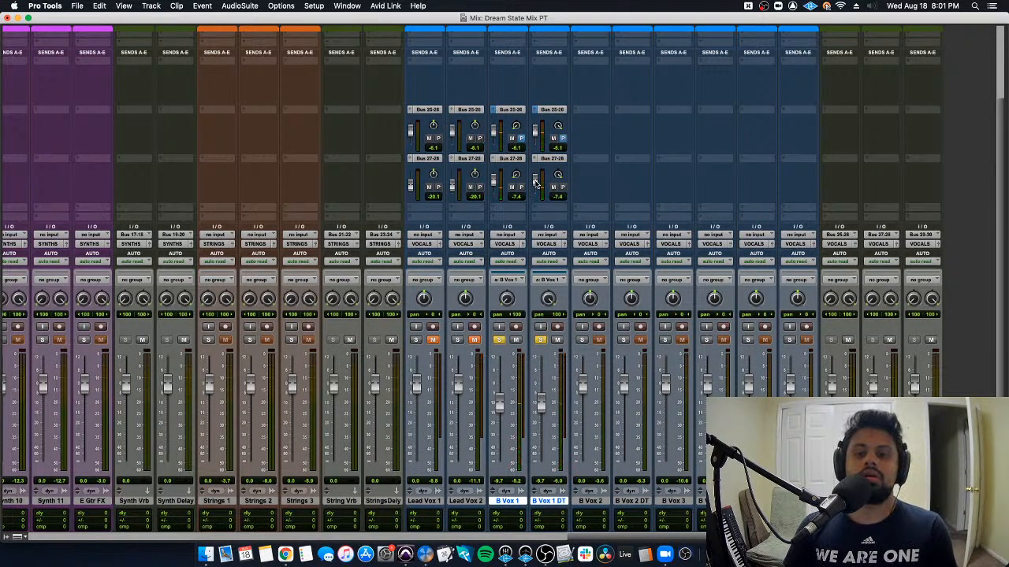
{"action": "left_click_drag", "start_coordinate": [534, 184], "coordinate": [536, 197]}
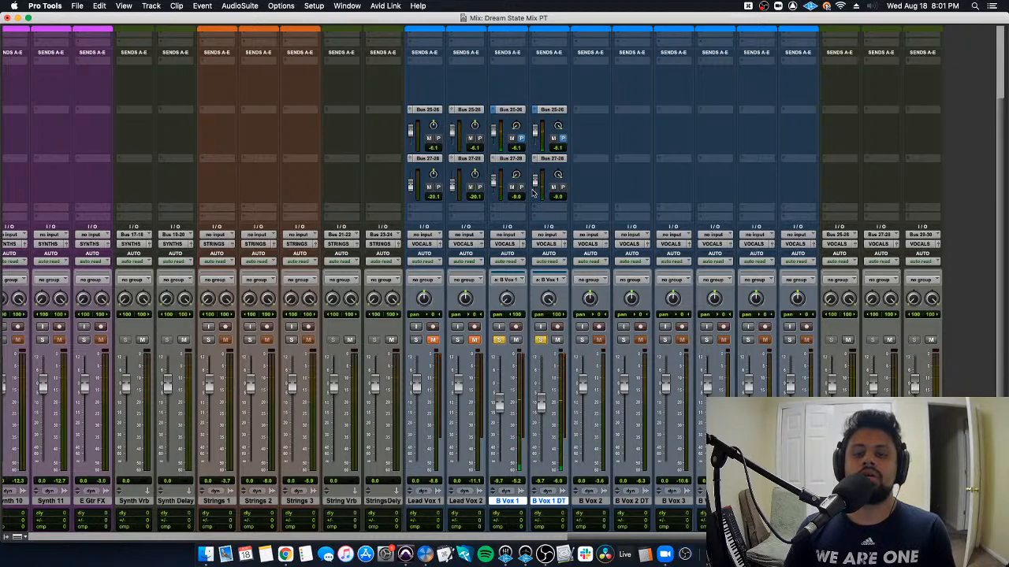
{"action": "left_click_drag", "start_coordinate": [536, 191], "coordinate": [536, 194]}
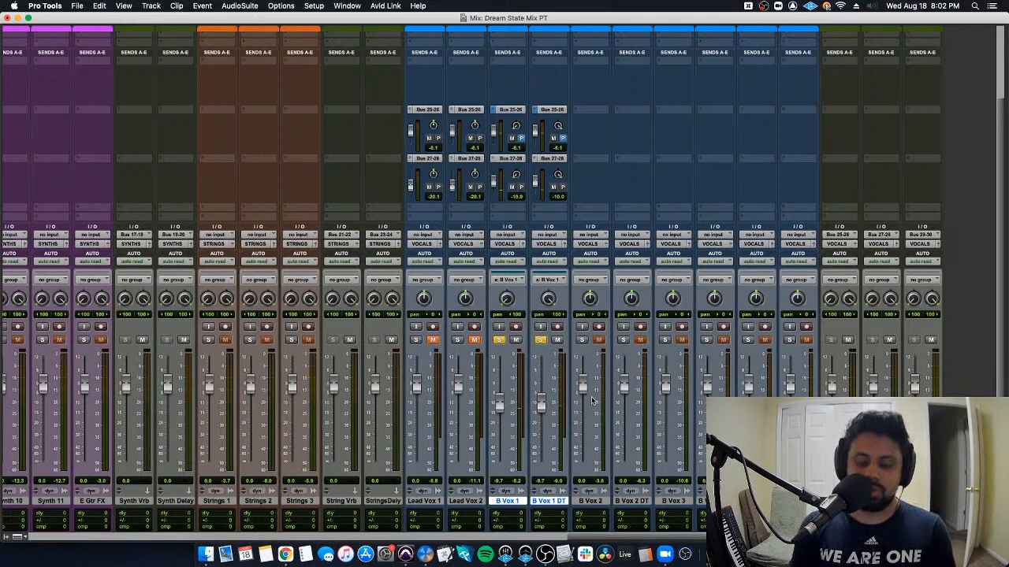
Clear the solo on the grouped B Vox 1 and B Vox 1 DT tracks.
{"action": "left_click", "coordinate": [637, 501]}
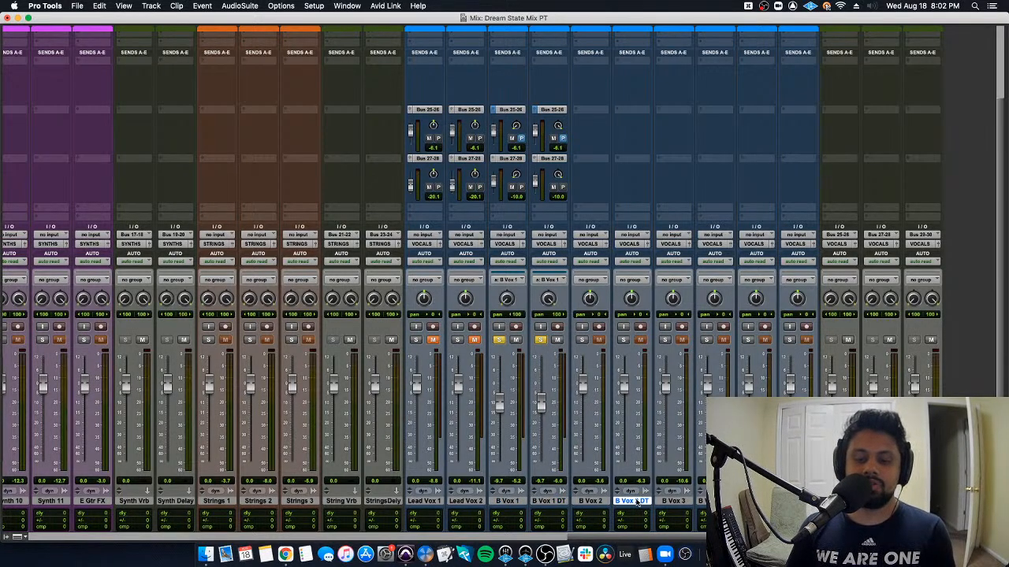
{"action": "left_click", "coordinate": [509, 502]}
{"action": "left_click", "coordinate": [554, 502]}
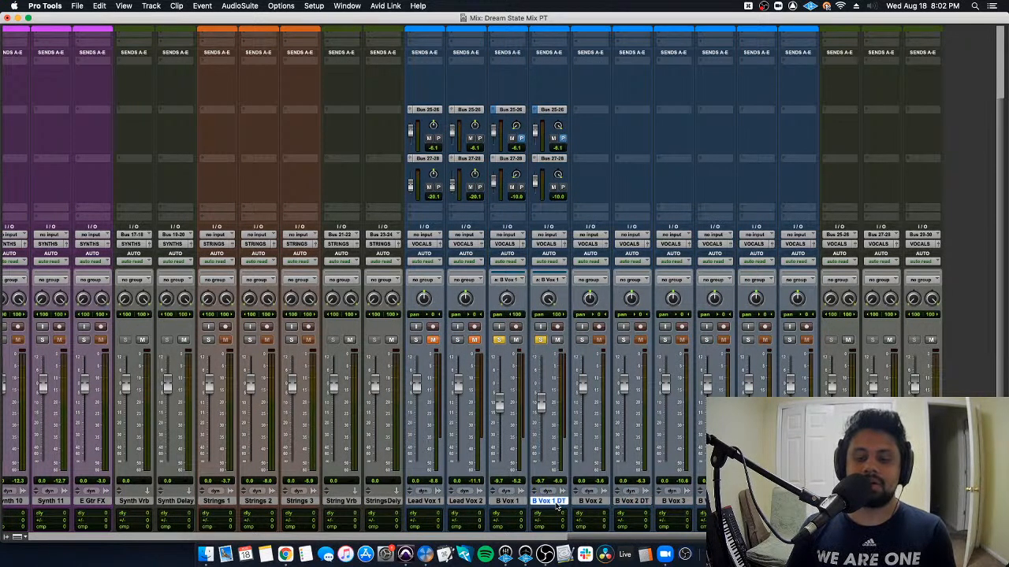
{"action": "scroll", "coordinate": [557, 507], "scroll_direction": "down", "scroll_amount": 2}
{"action": "left_click", "coordinate": [497, 292]}
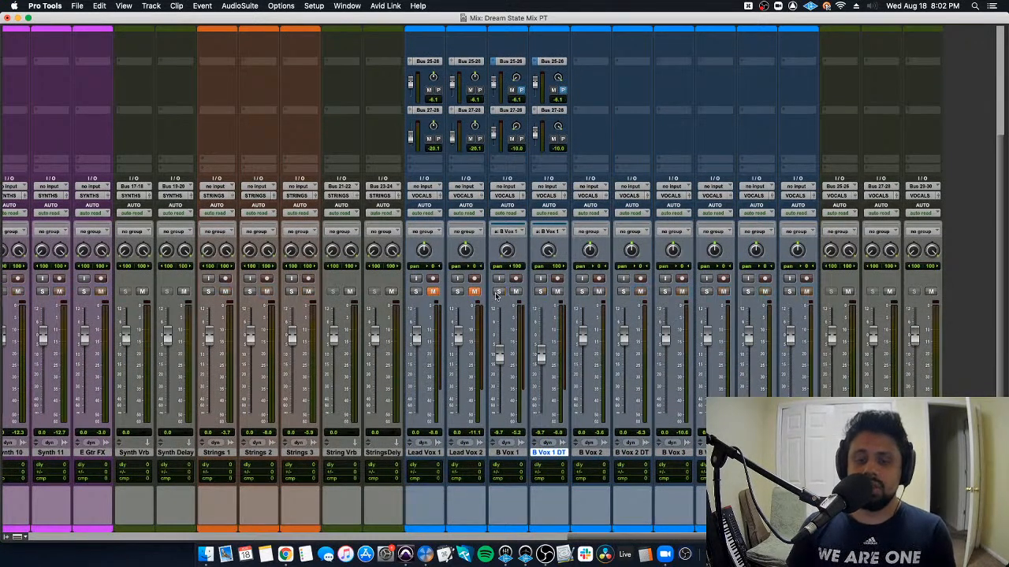
Pan B Vox 2 fully left to 100 and B Vox 2 DT fully right to 100.
{"action": "left_click_drag", "start_coordinate": [589, 251], "coordinate": [586, 345]}
{"action": "left_click", "coordinate": [594, 452]}
{"action": "left_click", "coordinate": [630, 452]}
{"action": "left_click_drag", "start_coordinate": [625, 249], "coordinate": [621, 103]}
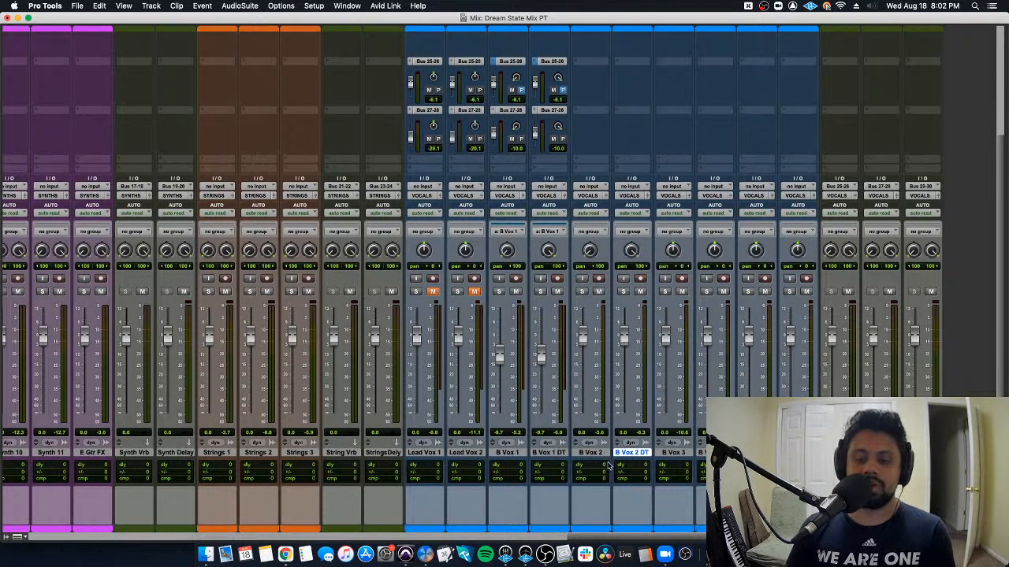
{"action": "scroll", "coordinate": [599, 164], "scroll_direction": "up", "scroll_amount": 5}
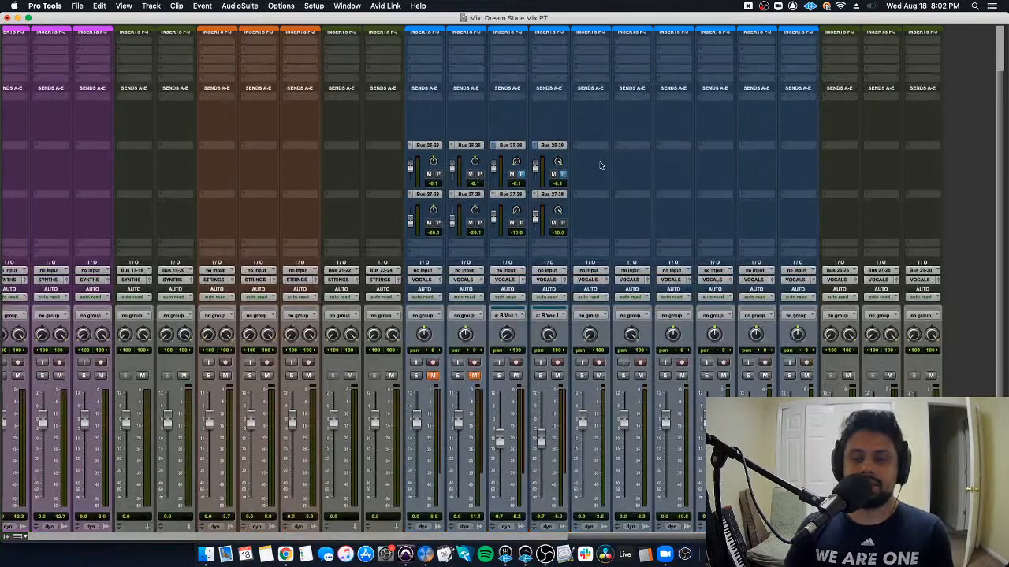
Copy the Pro-Q 3 and Pro-C 2 inserts and the Bus 25-26 and Bus 27-28 sends from the B Vox 1 pair to B Vox 2 and B Vox 2 DT.
{"action": "scroll", "coordinate": [599, 175], "scroll_direction": "up", "scroll_amount": 4}
{"action": "left_click_drag", "start_coordinate": [516, 53], "coordinate": [630, 63]}
{"action": "left_click", "coordinate": [595, 53]}
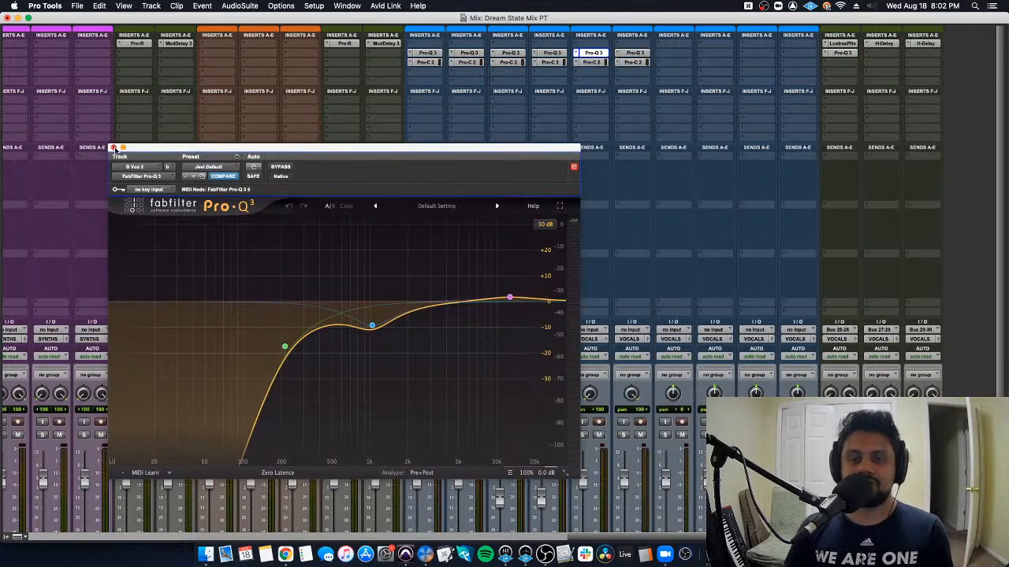
{"action": "left_click", "coordinate": [114, 148]}
{"action": "left_click_drag", "start_coordinate": [585, 207], "coordinate": [631, 207]}
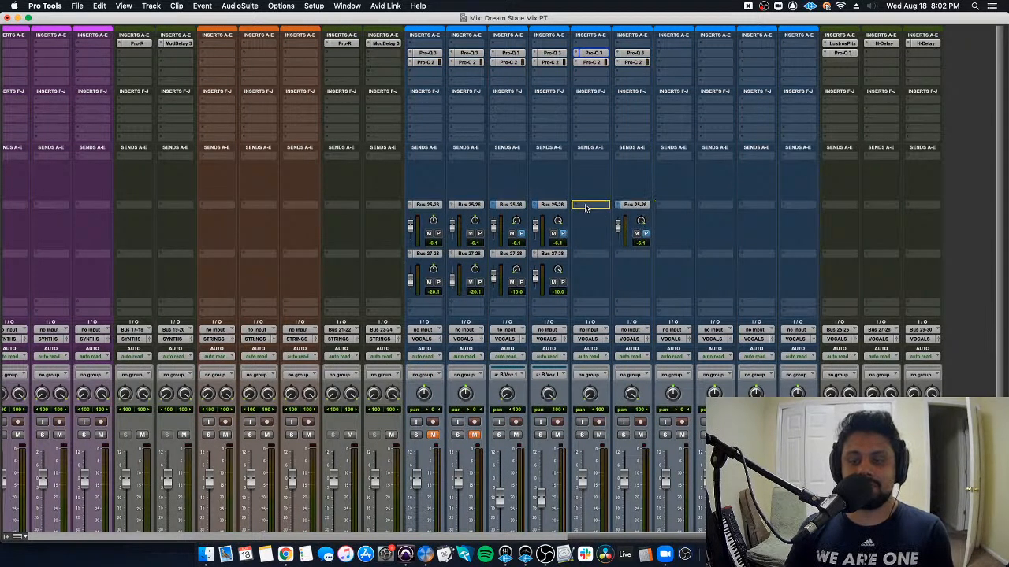
{"action": "left_click_drag", "start_coordinate": [625, 257], "coordinate": [578, 256]}
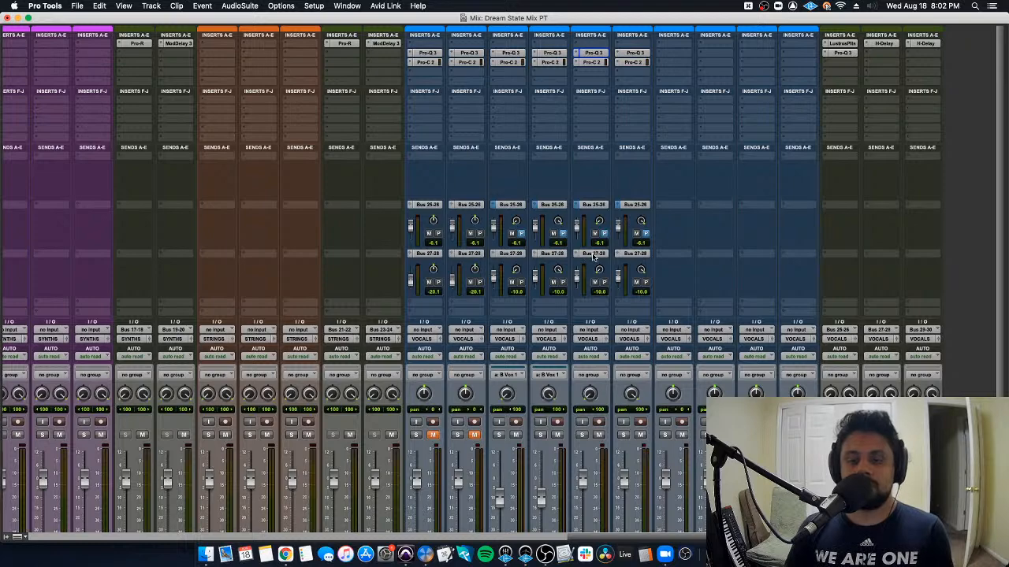
Group the B Vox 2 and B Vox 2 DT tracks under the name B Vox 2.
{"action": "scroll", "coordinate": [588, 323], "scroll_direction": "down", "scroll_amount": 5}
{"action": "left_click", "coordinate": [596, 454], "text": "shift"}
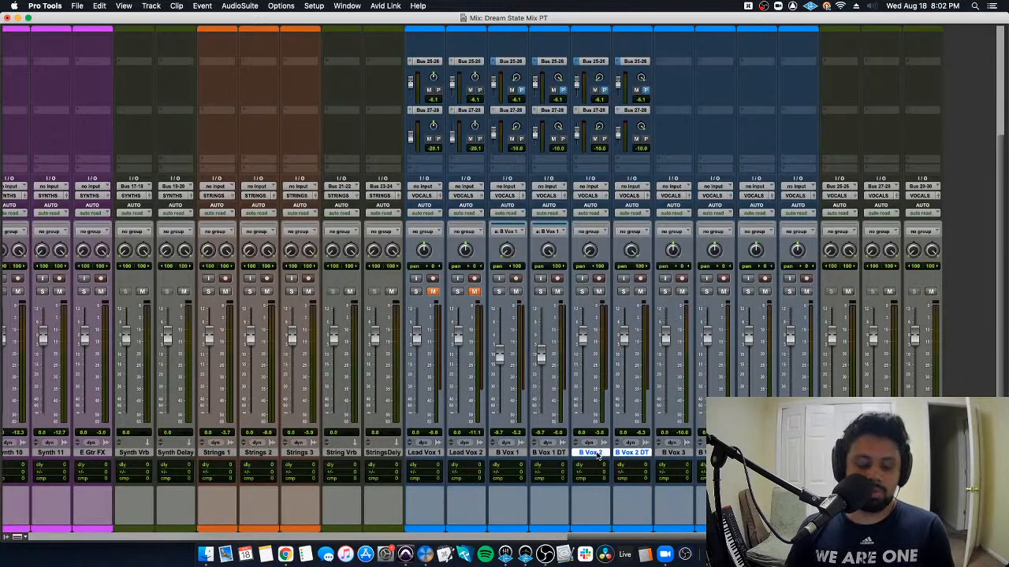
{"action": "key", "text": "super+g"}
{"action": "type", "text": "B V"}
{"action": "key", "text": "Return"}
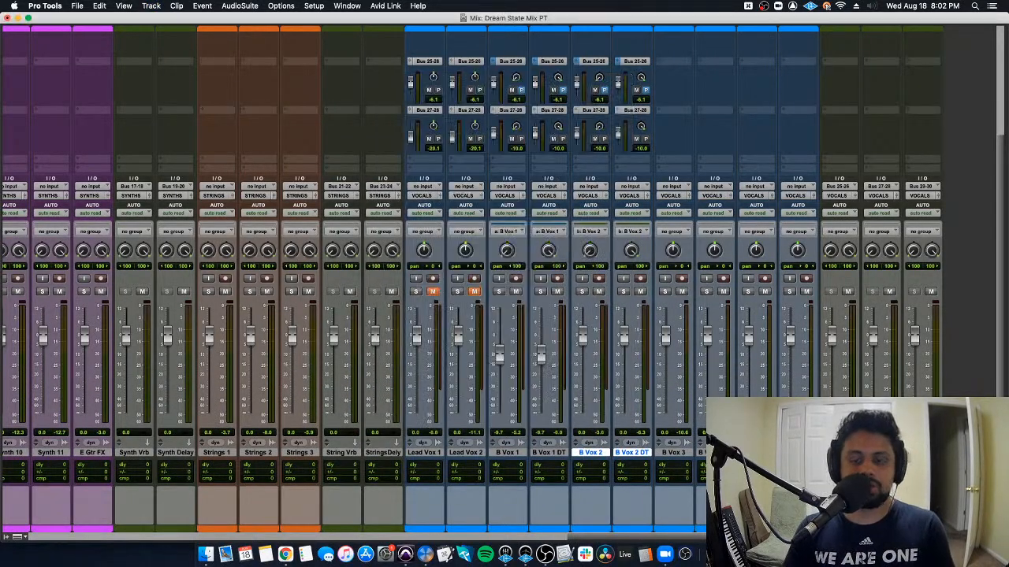
Lower the B Vox 2 group's faders to about -9.7 dB and set playback to start at the group's first phrase near bar 39.
{"action": "left_click_drag", "start_coordinate": [583, 337], "coordinate": [582, 360]}
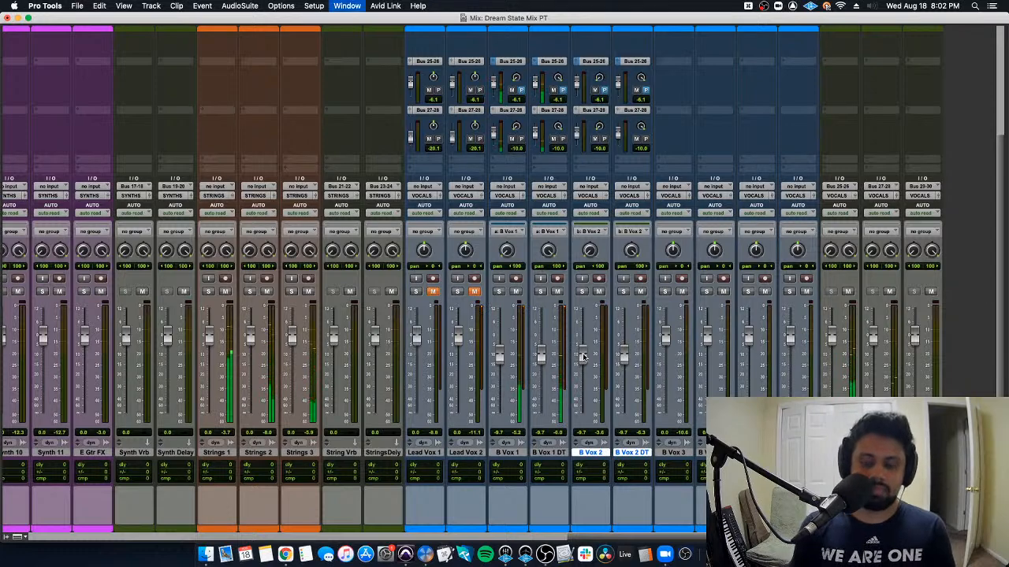
{"action": "key", "text": "super+equal"}
{"action": "left_click", "coordinate": [353, 353]}
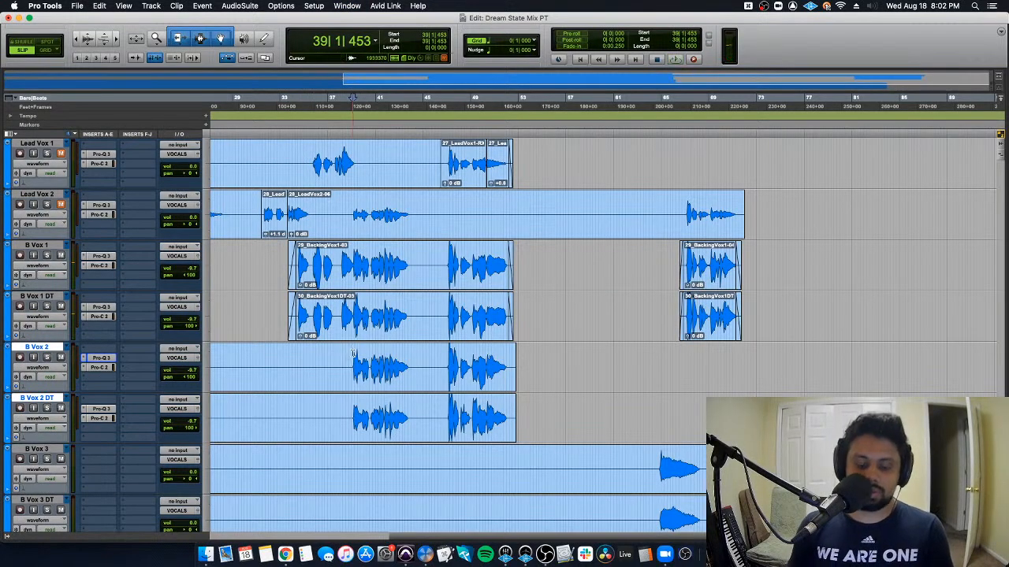
{"action": "key", "text": "super+equal"}
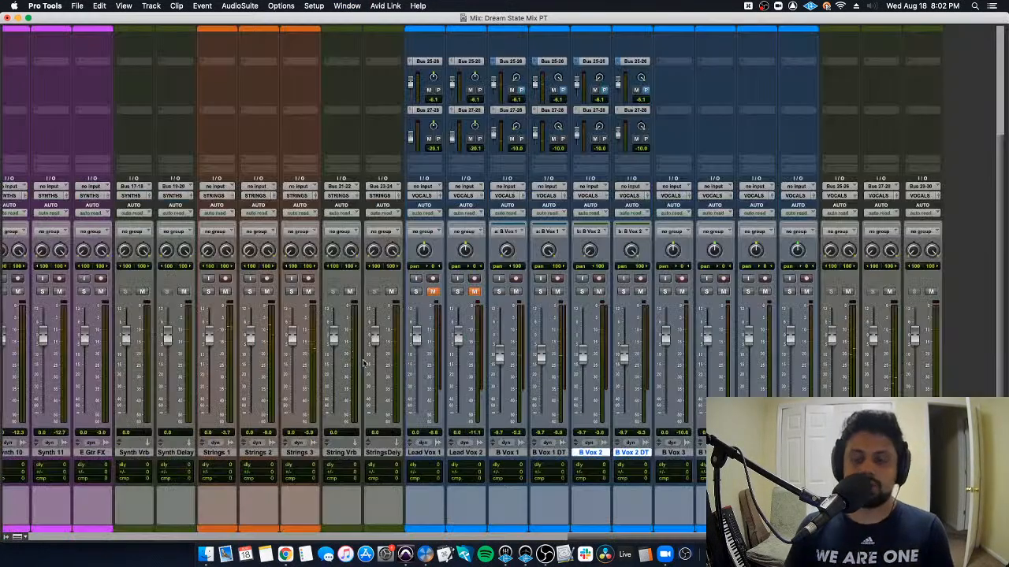
With the B Vox 2 group soloed, ease its EQ's midrange bell cut to about -3 dB, nudge the low cut, and copy the EQ to B Vox 2 DT.
{"action": "left_click", "coordinate": [582, 292]}
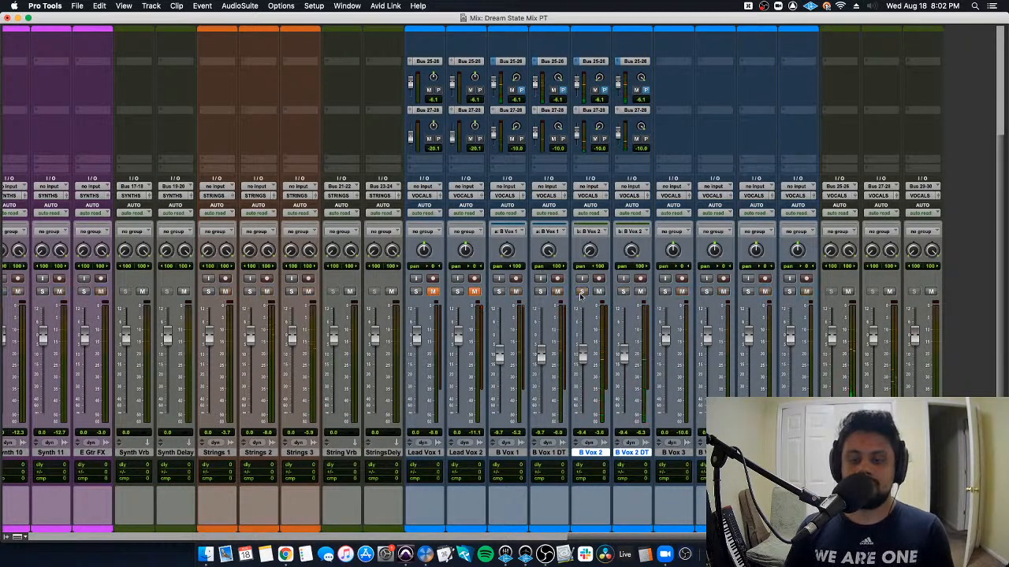
{"action": "scroll", "coordinate": [585, 106], "scroll_direction": "up", "scroll_amount": 4}
{"action": "left_click", "coordinate": [593, 53]}
{"action": "mouse_move", "coordinate": [371, 326]}
{"action": "left_mouse_down"}
{"action": "mouse_move", "coordinate": [402, 252]}
{"action": "mouse_move", "coordinate": [385, 319]}
{"action": "left_mouse_up"}
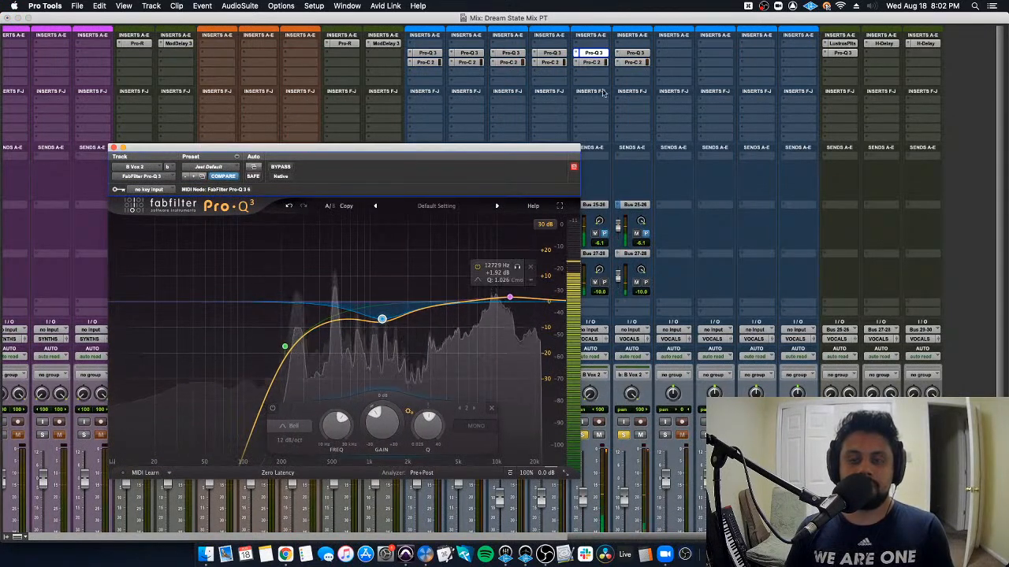
{"action": "left_click_drag", "start_coordinate": [599, 53], "coordinate": [635, 54]}
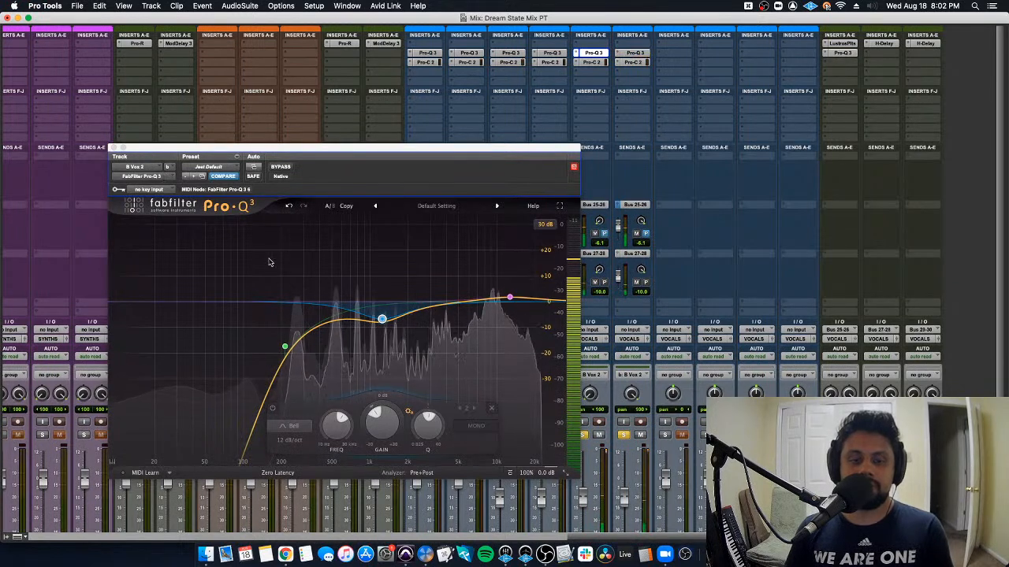
{"action": "left_click_drag", "start_coordinate": [380, 319], "coordinate": [379, 309]}
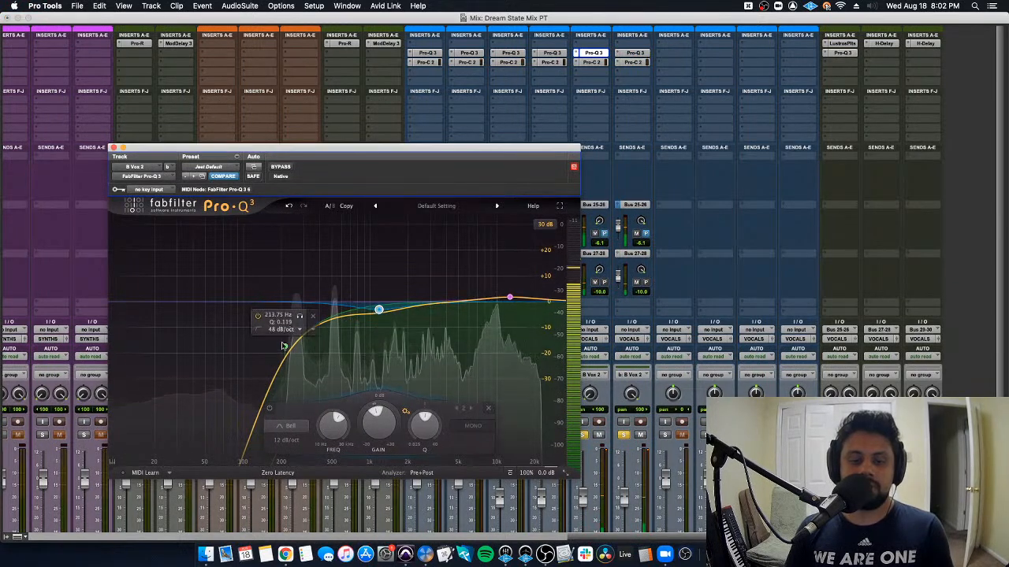
{"action": "left_click_drag", "start_coordinate": [282, 345], "coordinate": [286, 339]}
{"action": "left_click_drag", "start_coordinate": [601, 54], "coordinate": [623, 55]}
Ease B Vox 1's EQ bell cut near 1 kHz to about -5 dB, nudge its low cut, and close the EQ.
{"action": "left_click", "coordinate": [505, 53]}
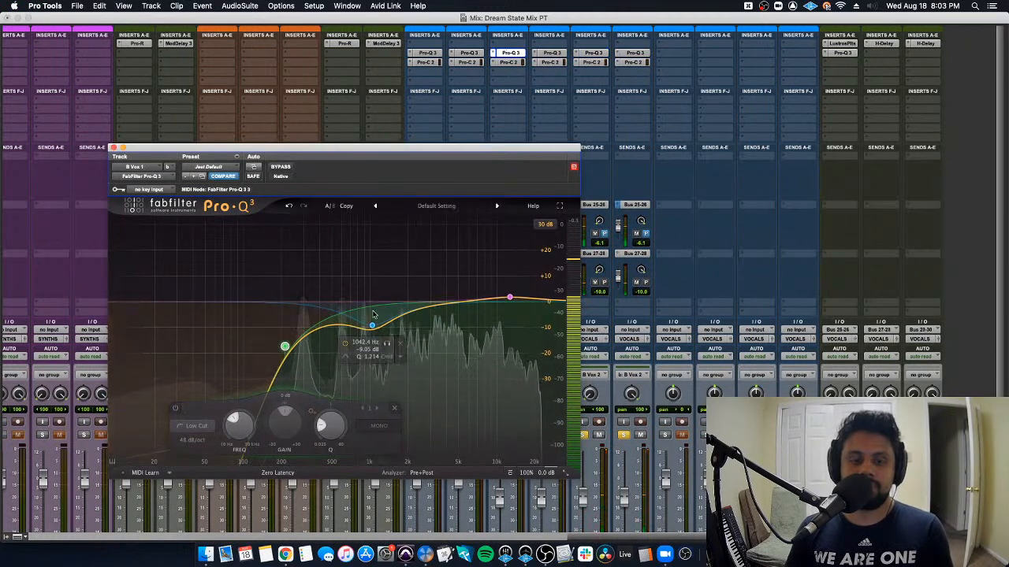
{"action": "left_click_drag", "start_coordinate": [285, 351], "coordinate": [285, 349]}
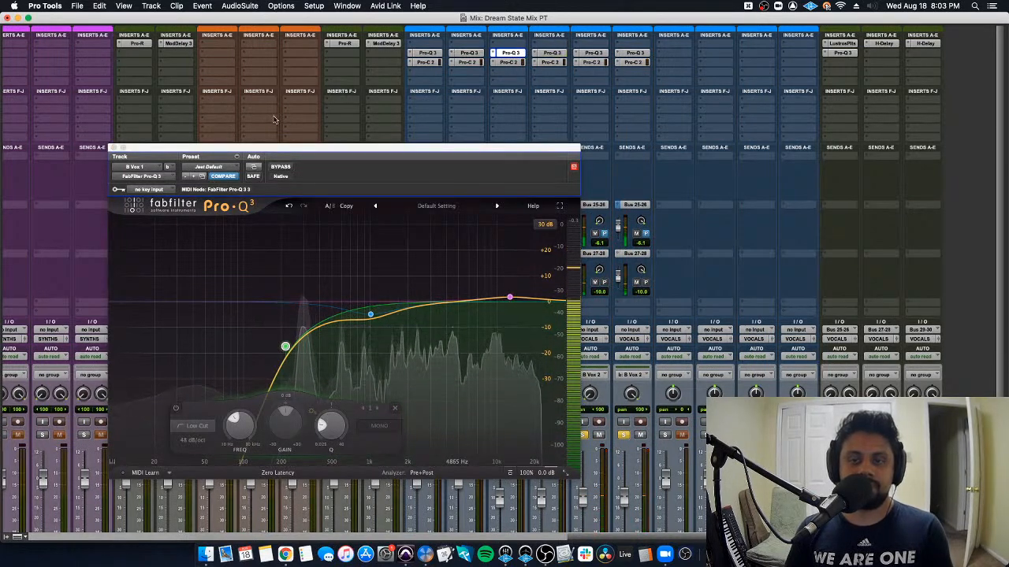
{"action": "left_click", "coordinate": [115, 148]}
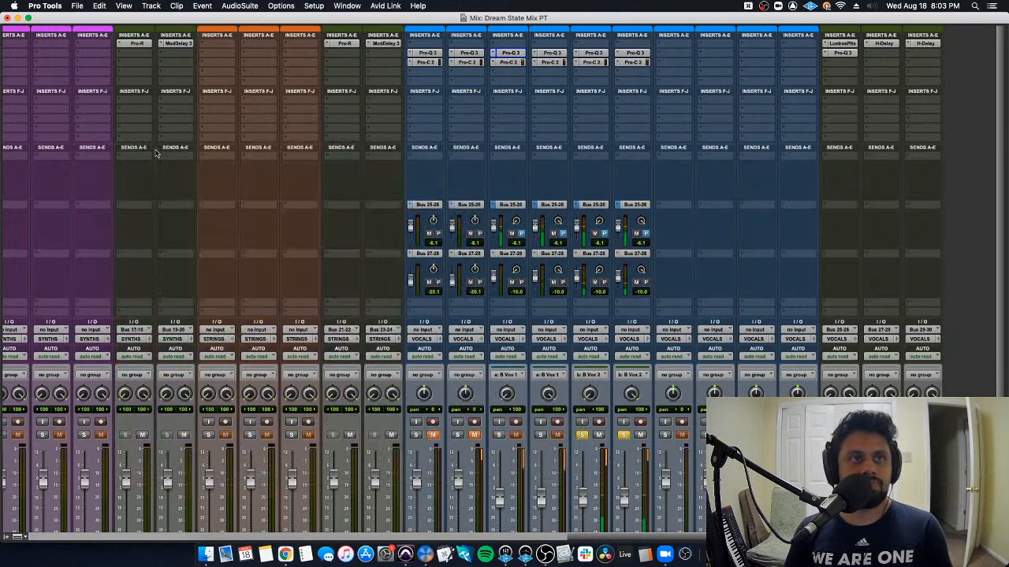
Solo the B Vox 1 group as well and, playing from bar 39, lower the B Vox 2 group's faders to -15.0 dB.
{"action": "scroll", "coordinate": [601, 227], "scroll_direction": "down", "scroll_amount": 5}
{"action": "left_click", "coordinate": [540, 292]}
{"action": "left_click_drag", "start_coordinate": [583, 356], "coordinate": [584, 399]}
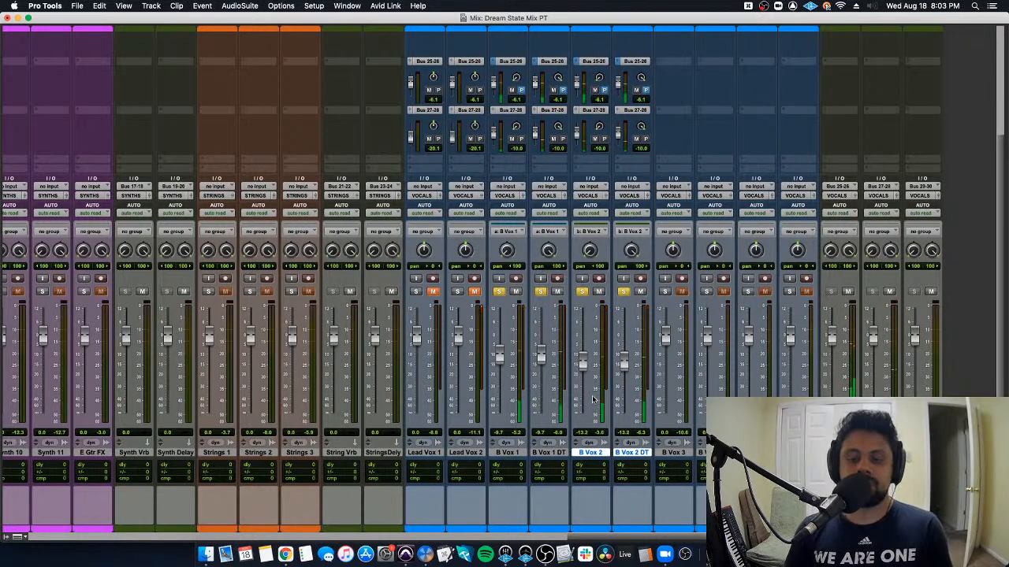
{"action": "key", "text": "super+equal"}
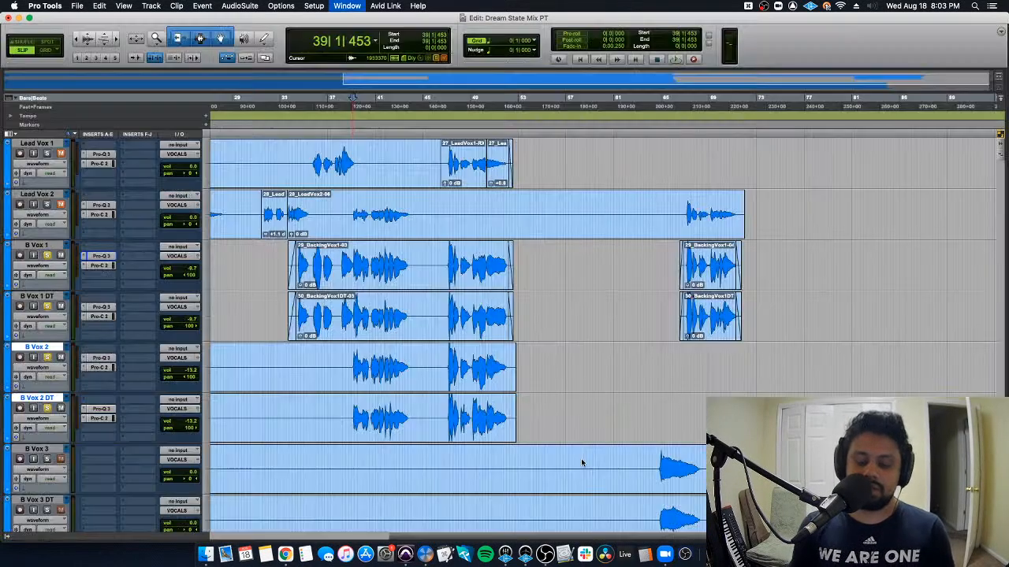
{"action": "left_click", "coordinate": [356, 258]}
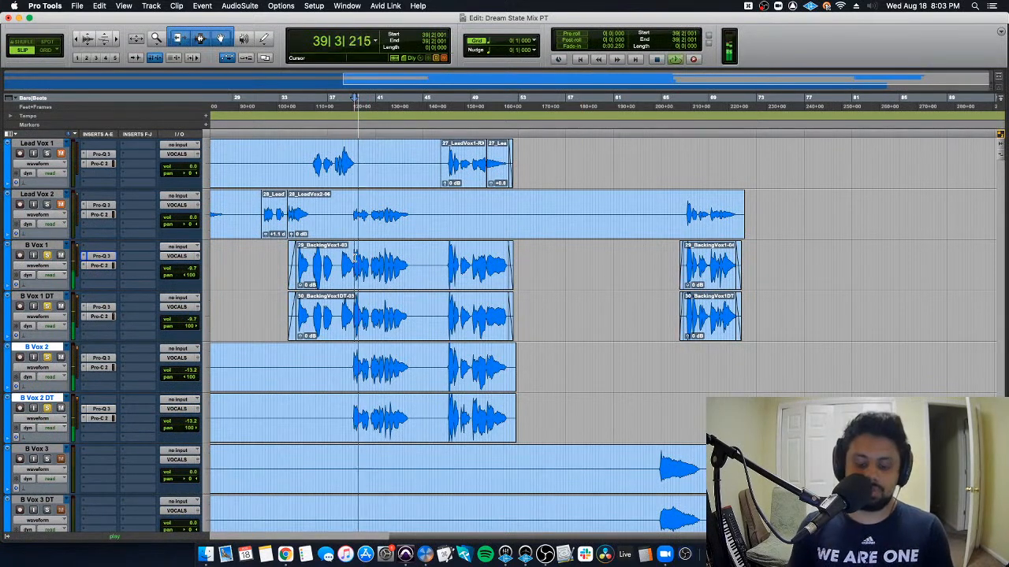
{"action": "key", "text": "super+equal"}
{"action": "left_click_drag", "start_coordinate": [576, 367], "coordinate": [581, 368]}
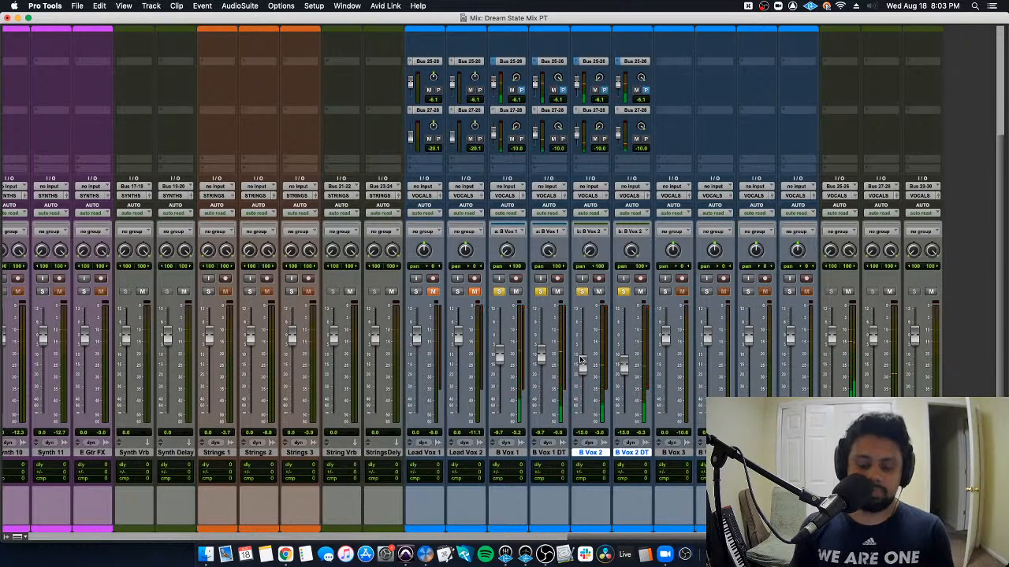
Play both vocal pairs from just before bar 47 and raise the linked Bus 27-28 delay sends on the B Vox 2 pair to -7.9 dB.
{"action": "key", "text": "super+equal"}
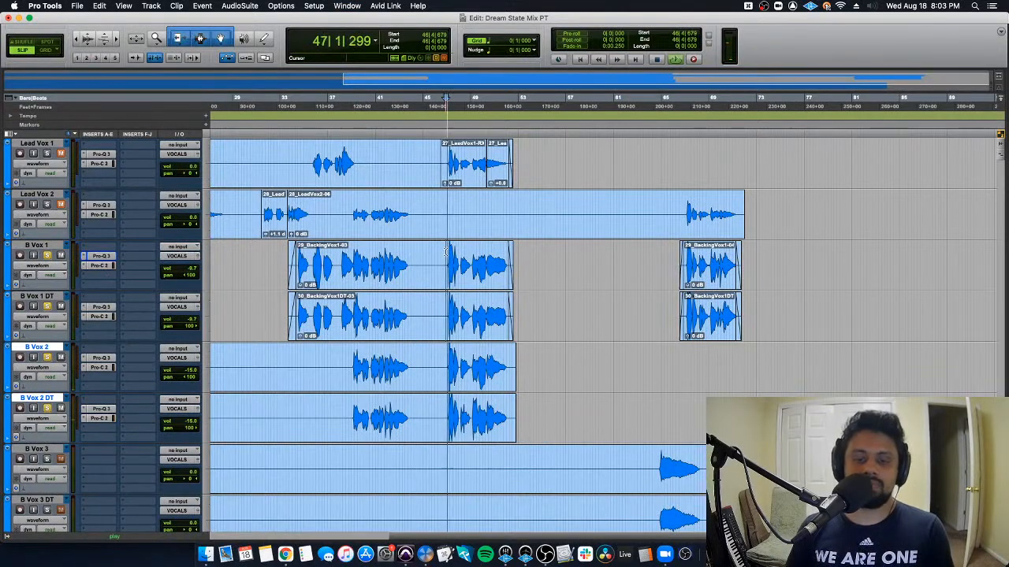
{"action": "key", "text": "super+equal"}
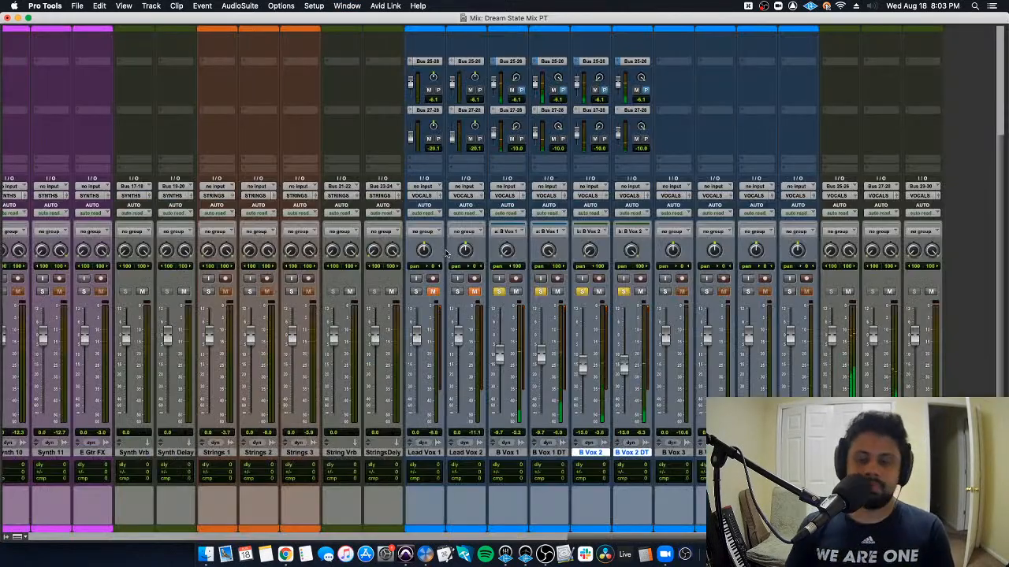
{"action": "left_click_drag", "start_coordinate": [620, 139], "coordinate": [621, 138]}
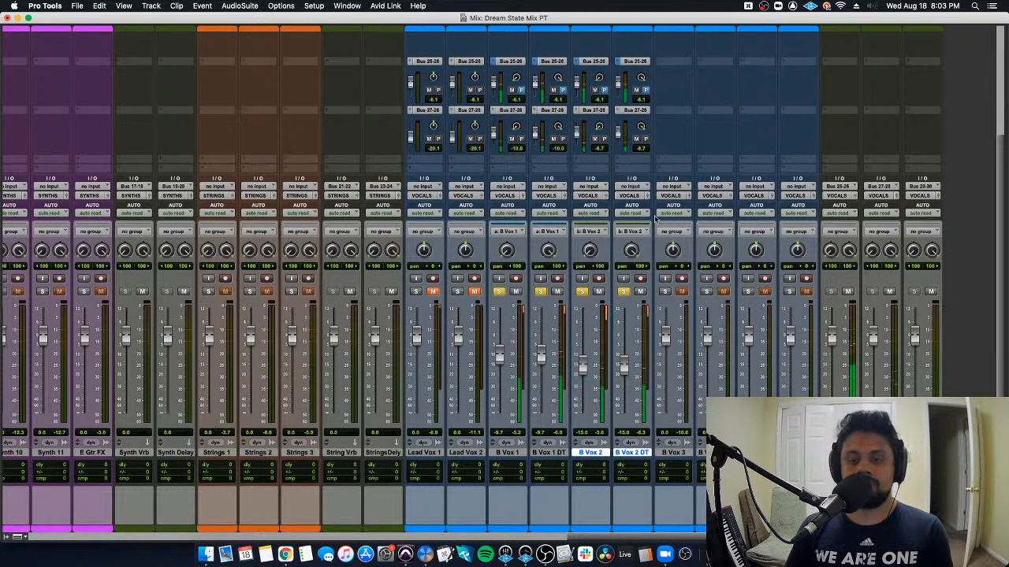
{"action": "left_click_drag", "start_coordinate": [620, 136], "coordinate": [618, 132]}
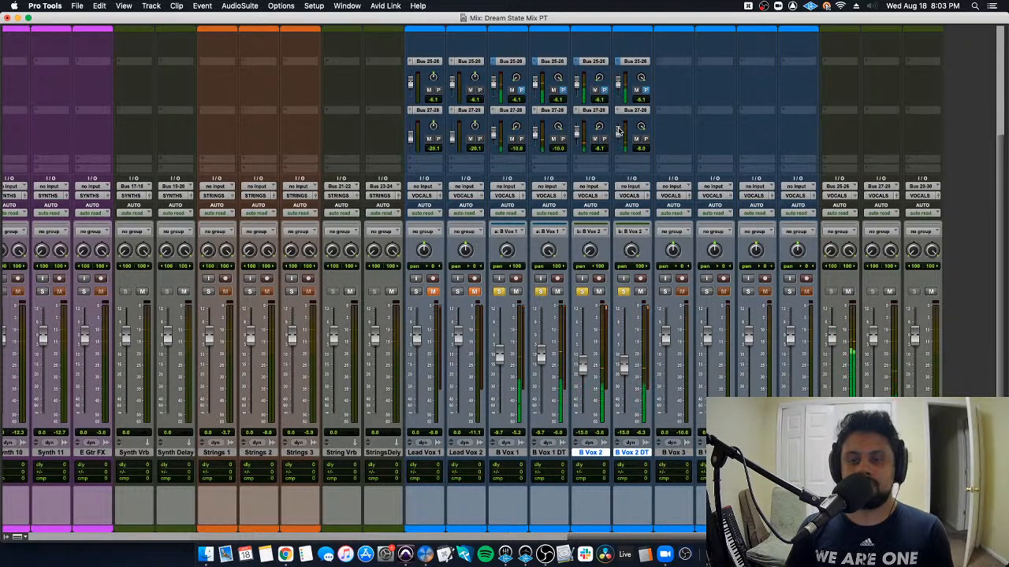
Stop playback and place the edit cursor just before the B Vox 3 entry at bar 64, beat 4.
{"action": "key", "text": "super+equal"}
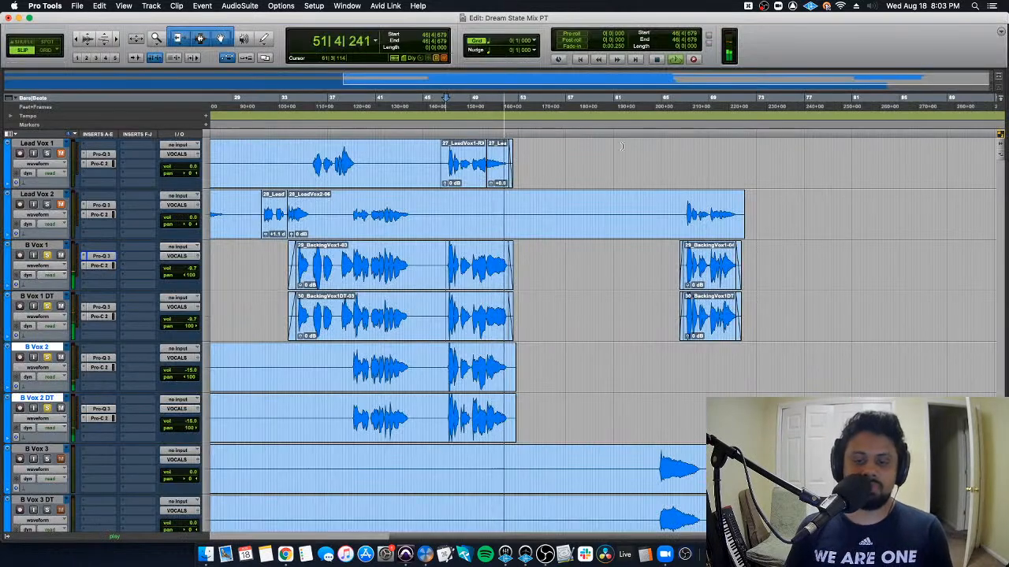
{"action": "scroll", "coordinate": [671, 253], "scroll_direction": "down", "scroll_amount": 3}
{"action": "scroll", "coordinate": [671, 253], "scroll_direction": "down", "scroll_amount": 2}
{"action": "key", "text": "space"}
{"action": "left_click", "coordinate": [651, 252]}
{"action": "key", "text": "super+equal"}
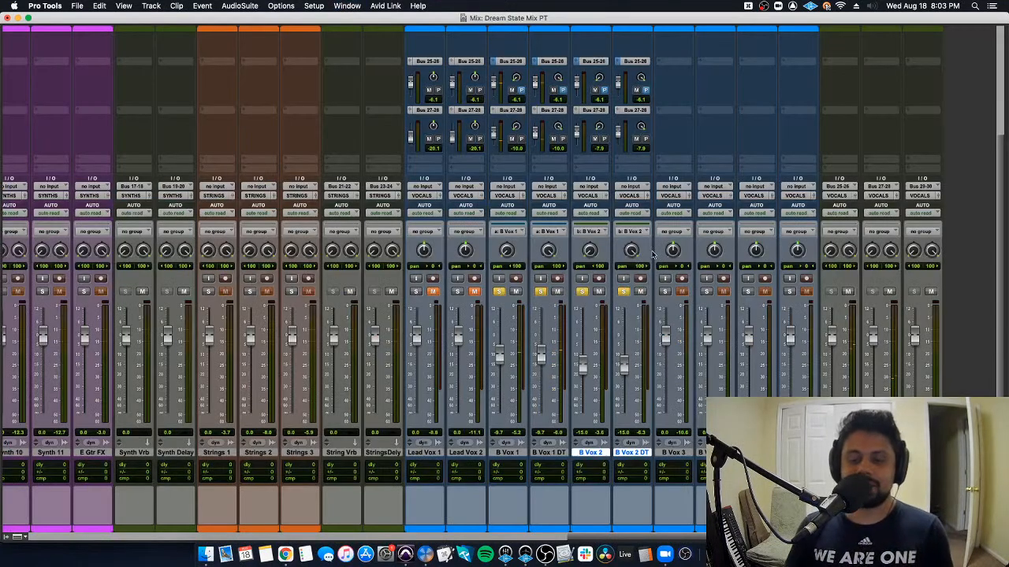
Create mix/edit groups named B Vox 3 for B Vox 3 and B Vox 3 DT, and B Vox 4 for B Vox 4 and B Vox 4 DT.
{"action": "left_click", "coordinate": [673, 453]}
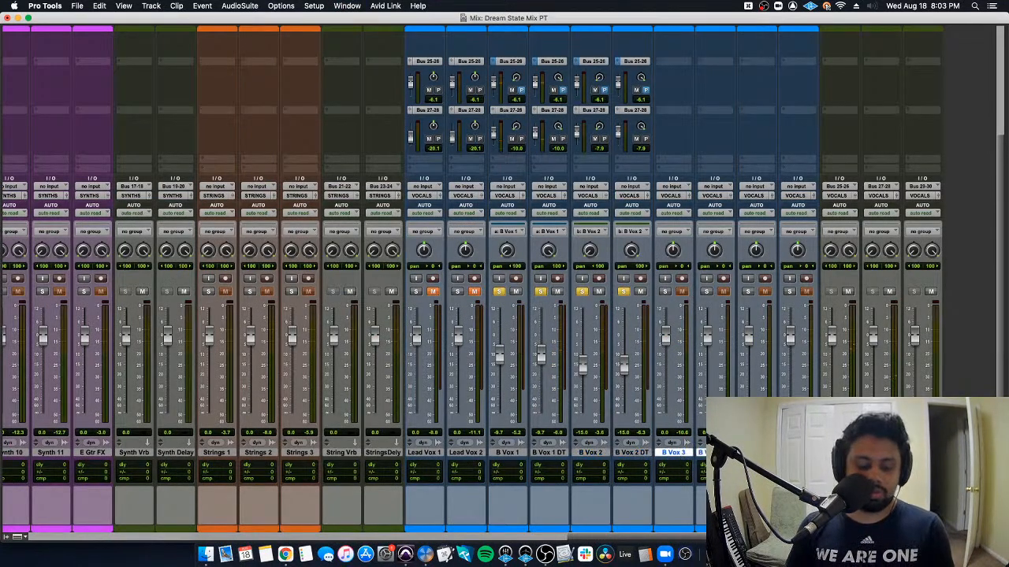
{"action": "key", "text": "super+g"}
{"action": "type", "text": "B Vox 3"}
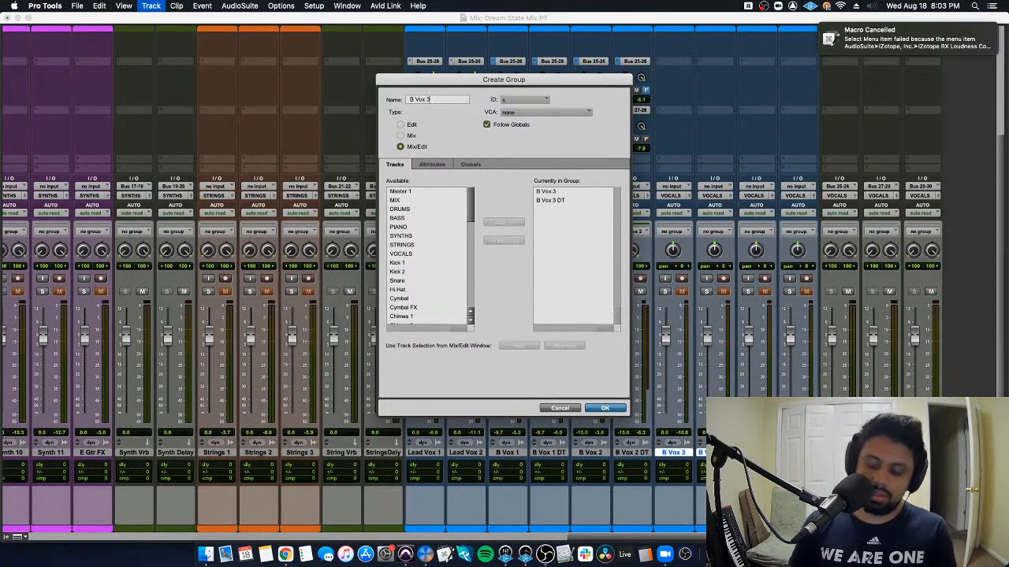
{"action": "key", "text": "Return"}
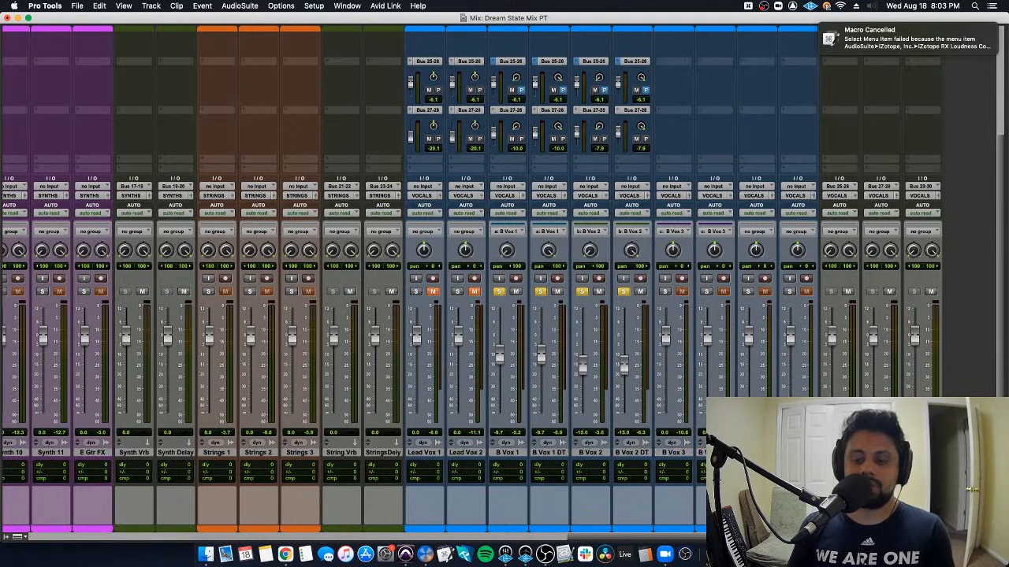
{"action": "key", "text": "super+g"}
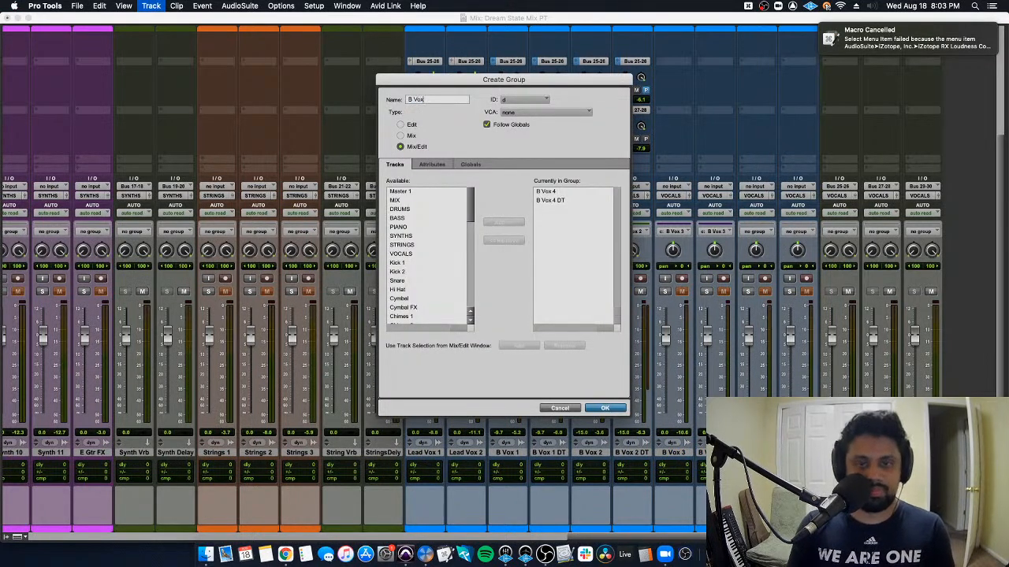
{"action": "key", "text": "Return"}
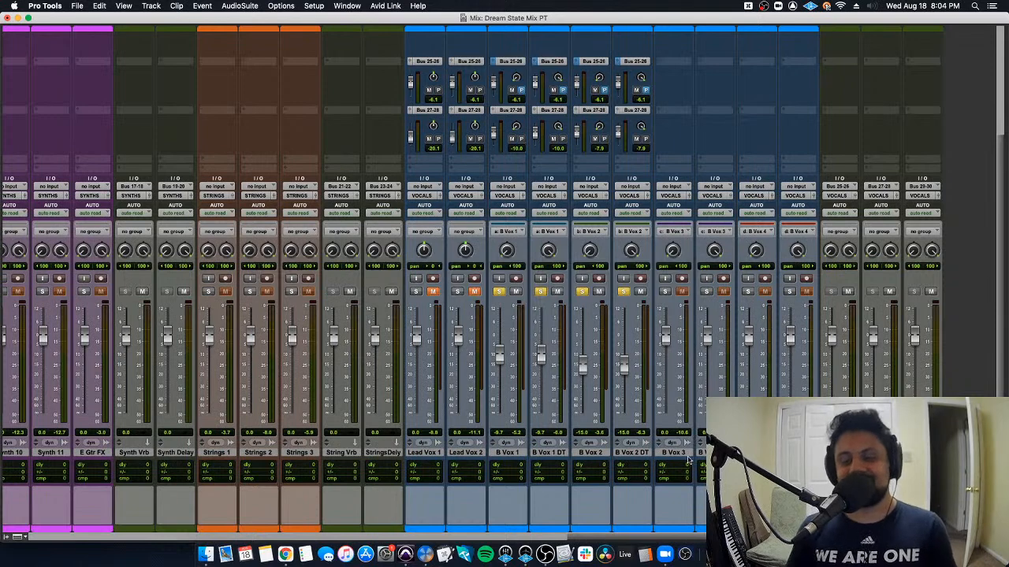
Clear the solos on the B Vox 1 and B Vox 2 groups and select the B Vox 3 track.
{"action": "left_click", "coordinate": [649, 454]}
{"action": "left_click", "coordinate": [622, 290]}
{"action": "left_click", "coordinate": [541, 293]}
{"action": "left_click", "coordinate": [685, 454]}
Copy the Pro-Q 3 and Pro-C 2 inserts from the B Vox 2 pair onto the B Vox 3 and B Vox 4 pairs.
{"action": "scroll", "coordinate": [695, 462], "scroll_direction": "up", "scroll_amount": 5}
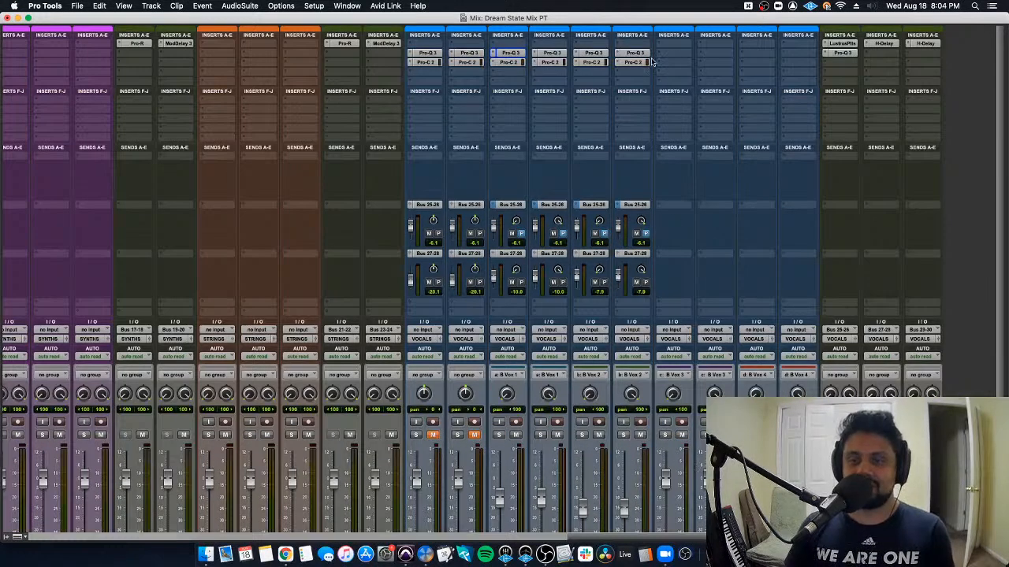
{"action": "left_click_drag", "start_coordinate": [662, 54], "coordinate": [682, 62]}
{"action": "left_click_drag", "start_coordinate": [682, 55], "coordinate": [797, 54]}
{"action": "left_click", "coordinate": [771, 55]}
{"action": "left_click", "coordinate": [770, 54]}
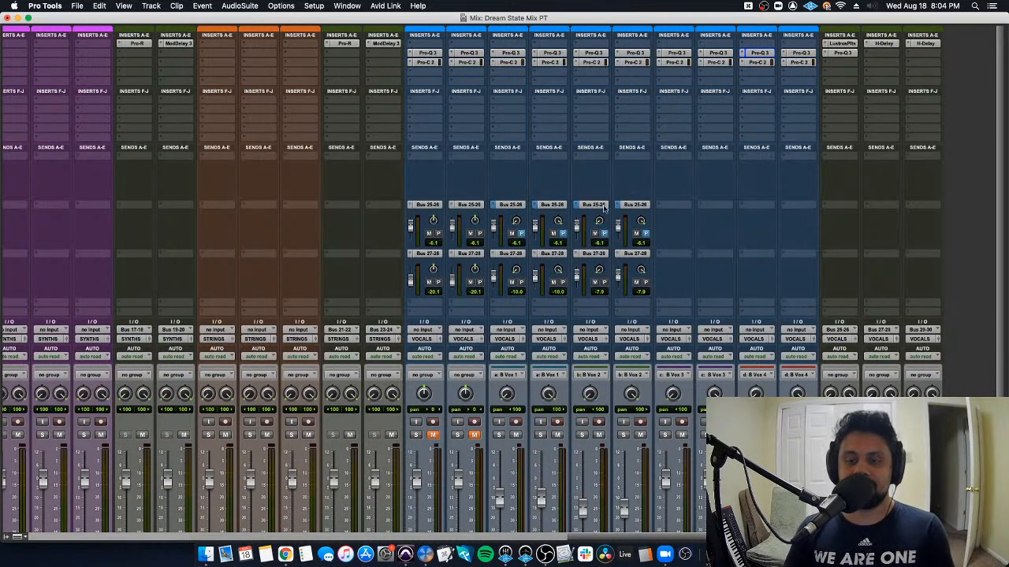
Copy the Bus 25-26 and Bus 27-28 sends from the B Vox 2 pair to the B Vox 3 and B Vox 4 pairs.
{"action": "left_click_drag", "start_coordinate": [652, 207], "coordinate": [718, 205]}
{"action": "left_click_drag", "start_coordinate": [596, 204], "coordinate": [788, 206]}
{"action": "left_click_drag", "start_coordinate": [673, 254], "coordinate": [674, 254]}
{"action": "left_click_drag", "start_coordinate": [641, 255], "coordinate": [800, 255]}
Check the B Vox 3 entry near bar 64 in the Edit window and solo the B Vox 3 group in the mixer.
{"action": "scroll", "coordinate": [763, 306], "scroll_direction": "down", "scroll_amount": 4}
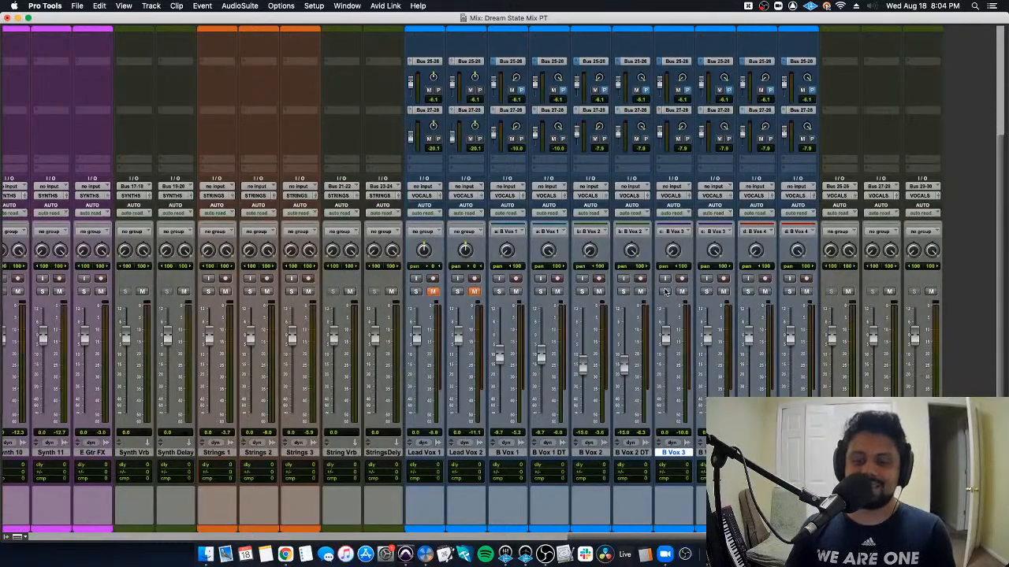
{"action": "key", "text": "super+equal"}
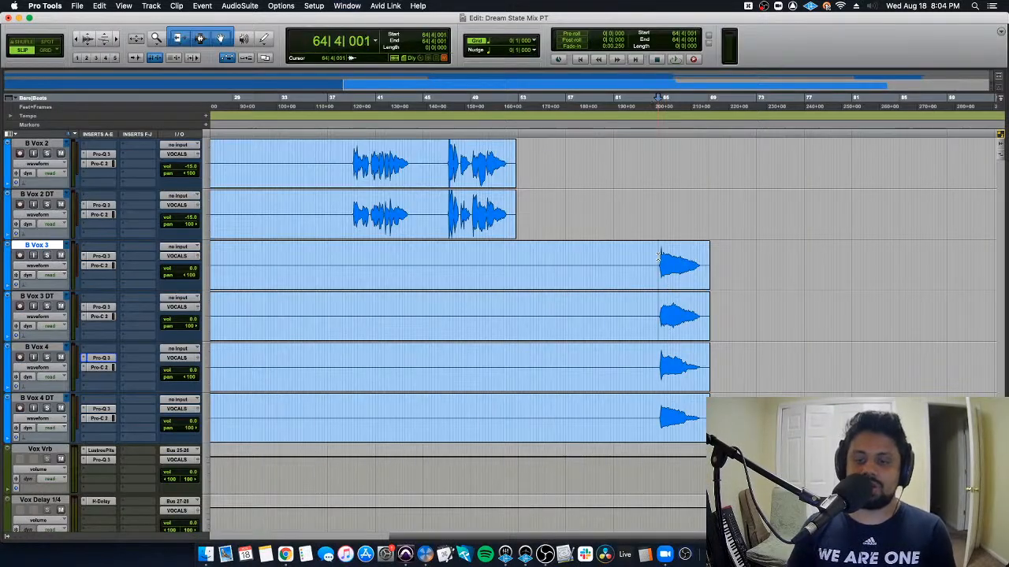
{"action": "key", "text": "super+equal"}
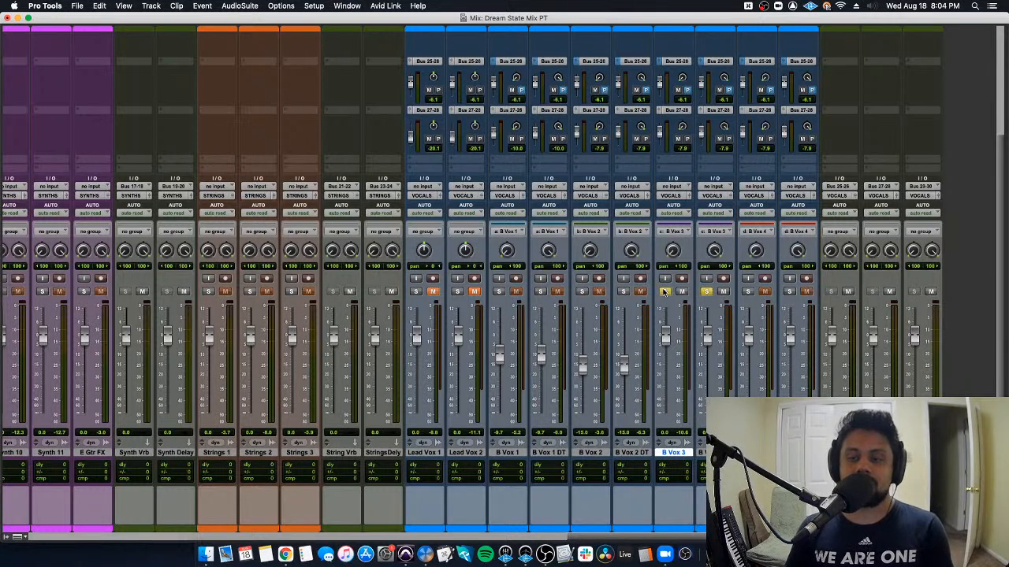
Lower the B Vox 3 group to about -11.8 dB, then solo the B Vox 4 group and bring its faders down to match.
{"action": "left_click_drag", "start_coordinate": [665, 338], "coordinate": [666, 358]}
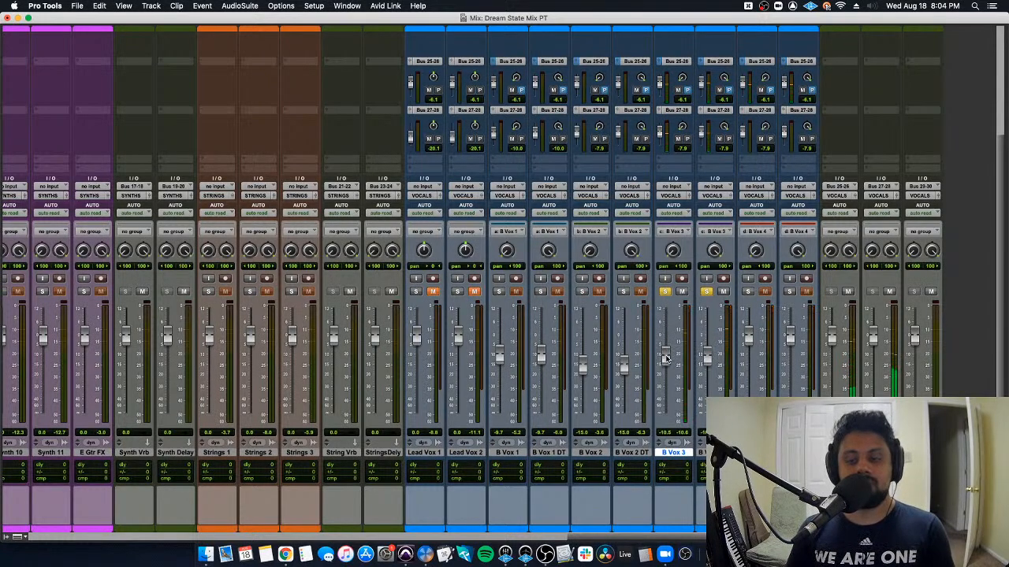
{"action": "left_click", "coordinate": [747, 291]}
{"action": "left_click_drag", "start_coordinate": [749, 341], "coordinate": [718, 363]}
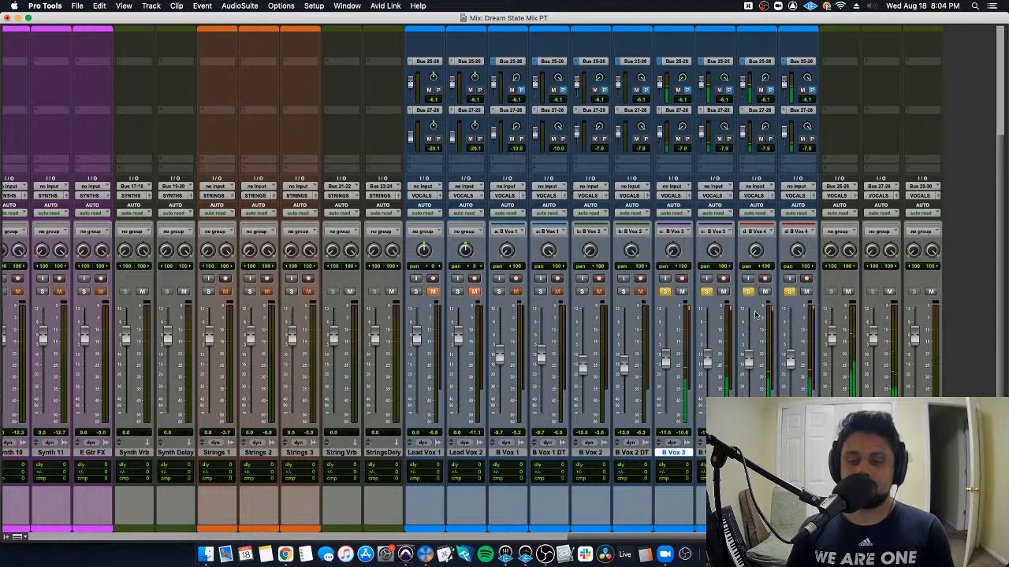
Reset playback to the B Vox 3 entry near bar 65 and clear the mutes and solos on the vocal tracks.
{"action": "scroll", "coordinate": [747, 32], "scroll_direction": "up", "scroll_amount": 5}
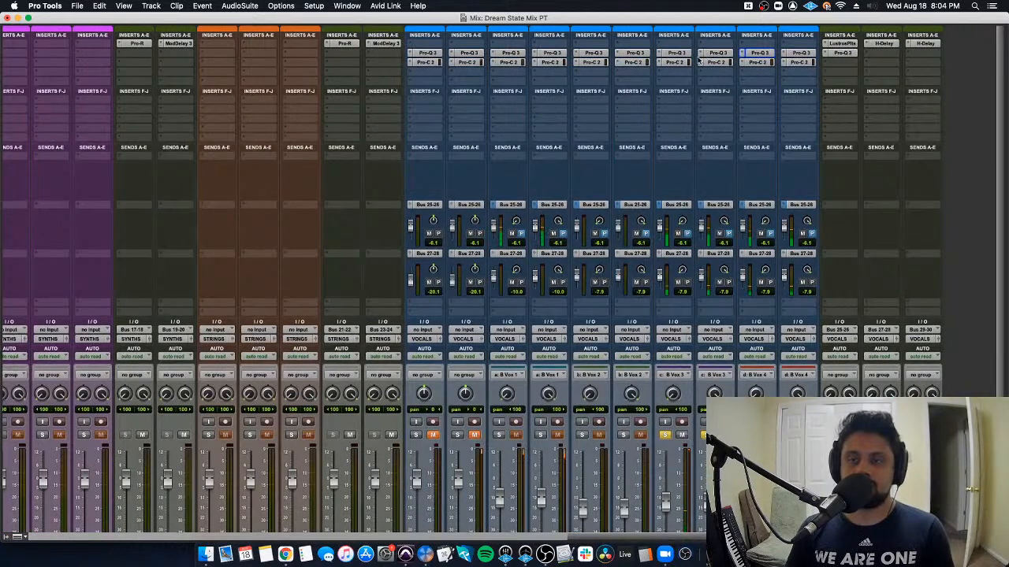
{"action": "key", "text": "super+equal"}
{"action": "scroll", "coordinate": [662, 228], "scroll_direction": "up", "scroll_amount": 6}
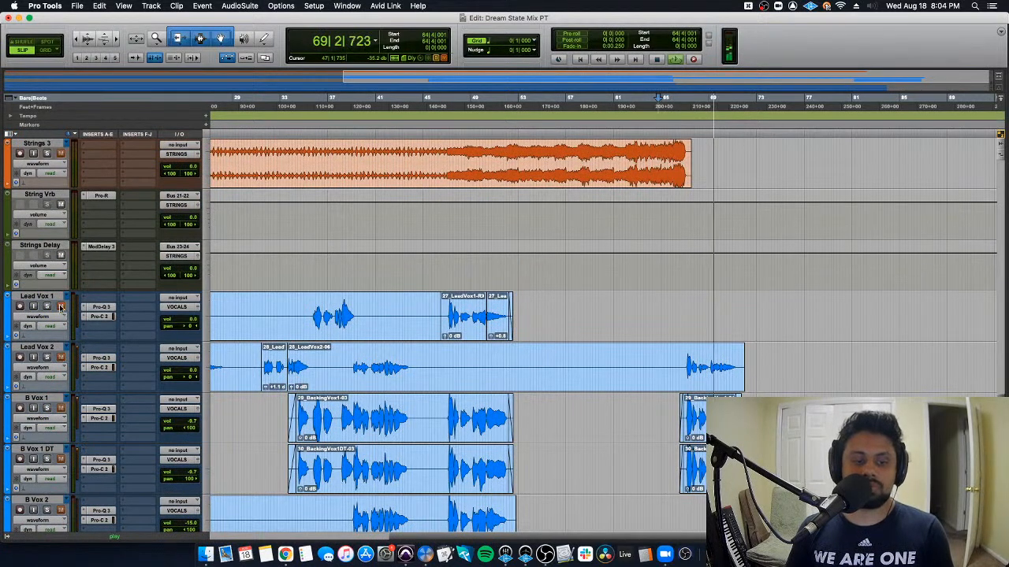
{"action": "scroll", "coordinate": [552, 361], "scroll_direction": "down", "scroll_amount": 2}
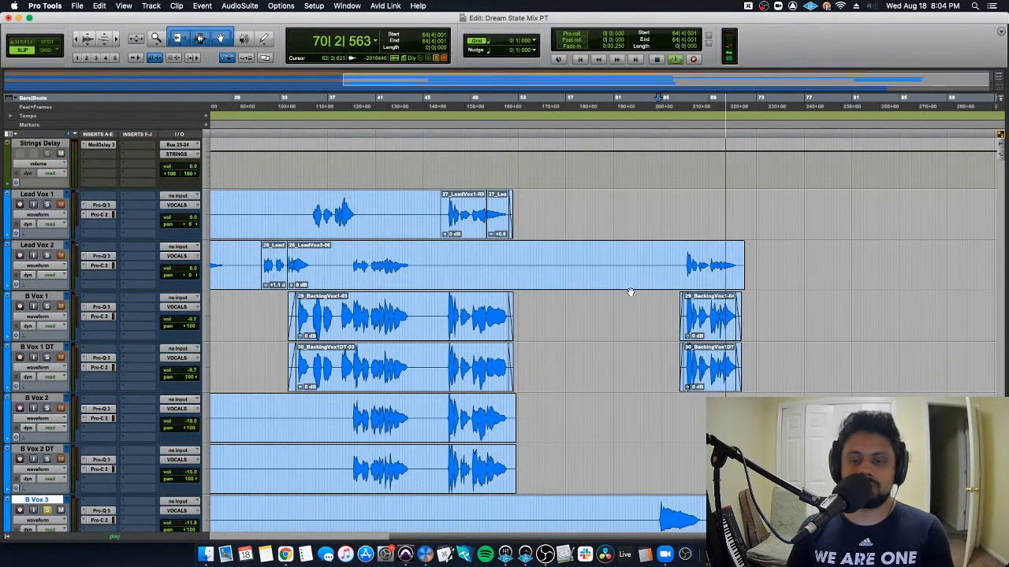
{"action": "key", "text": "space"}
{"action": "left_click", "coordinate": [662, 315]}
{"action": "key", "text": "super+equal"}
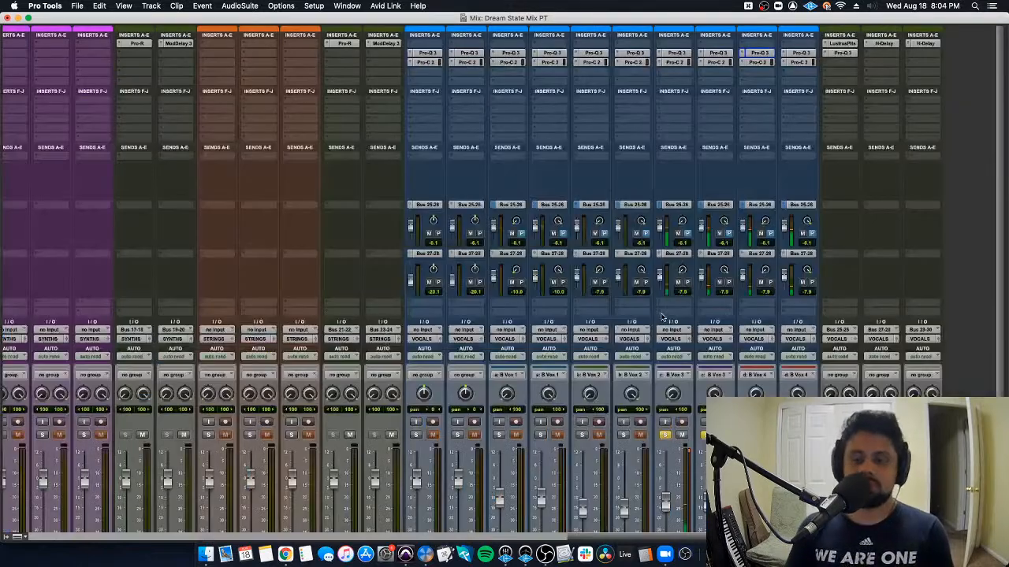
{"action": "scroll", "coordinate": [476, 416], "scroll_direction": "down", "scroll_amount": 3}
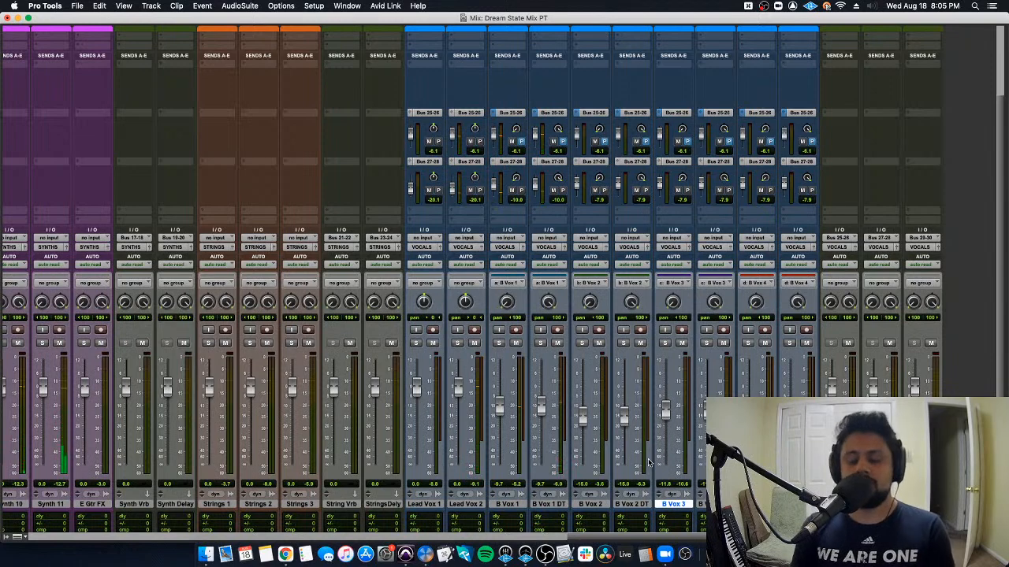
Play the vocals from about bar 31, at the Lead Vox 2 phrase just before the backing vocals enter.
{"action": "key", "text": "super+equal"}
{"action": "key", "text": "super+bracketright"}
{"action": "left_click", "coordinate": [392, 314]}
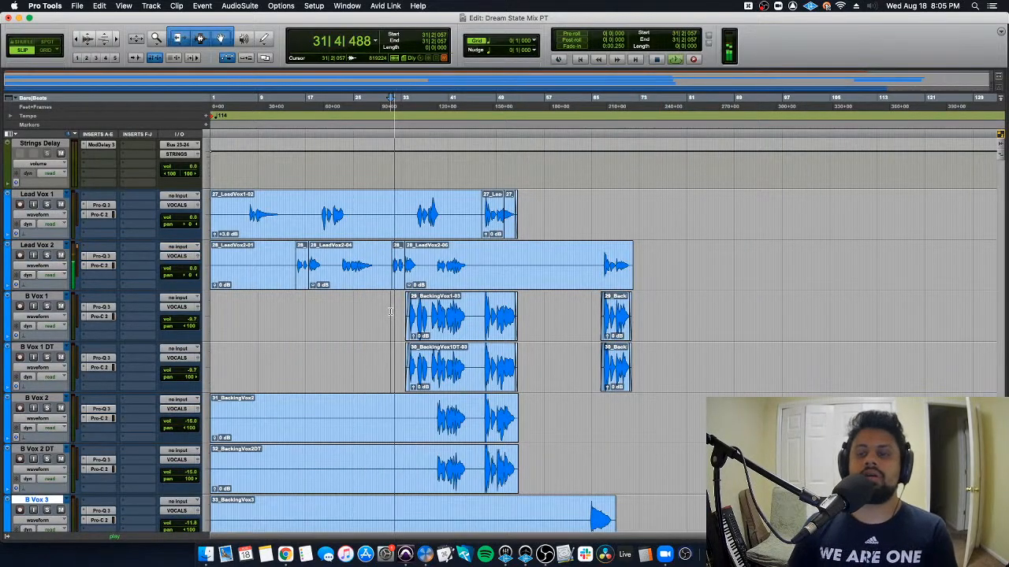
{"action": "key", "text": "super+equal"}
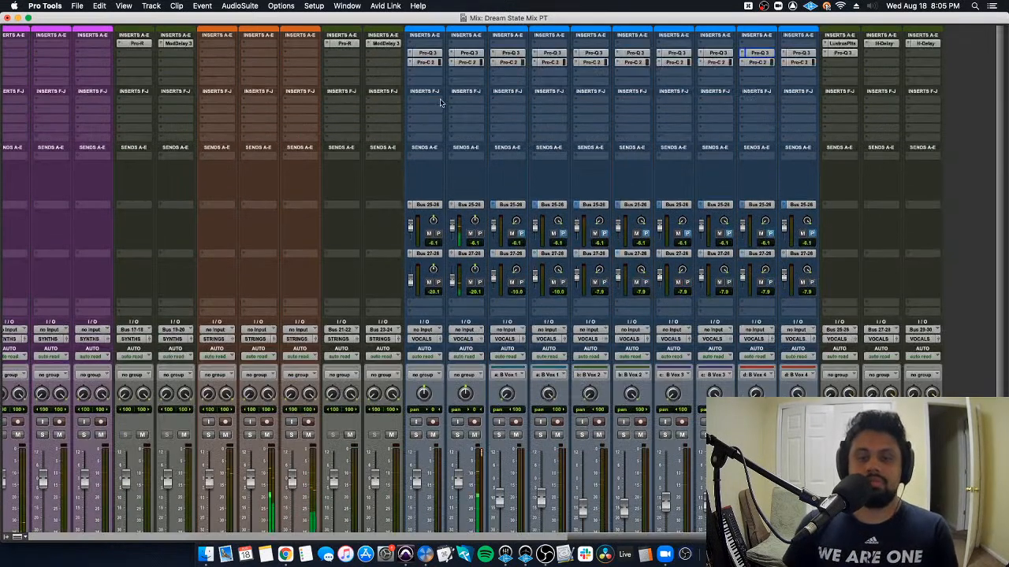
On Lead Vox 2's Pro-Q 3, deepen the dip near 1 kHz, cut about 2.5 dB at 1.6 kHz and about 1.9 dB at 592 Hz.
{"action": "left_click", "coordinate": [468, 53]}
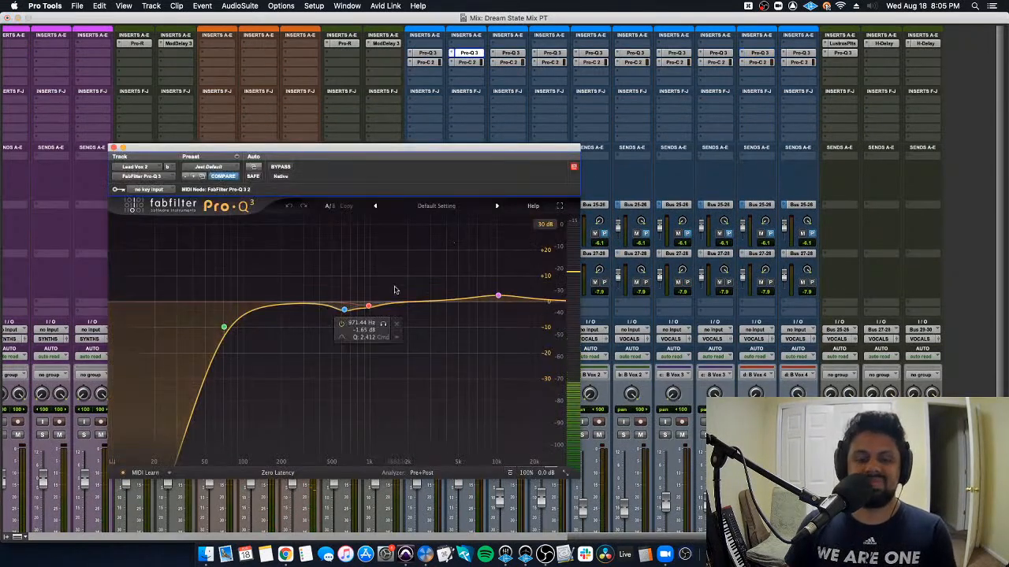
{"action": "left_click_drag", "start_coordinate": [369, 305], "coordinate": [396, 308]}
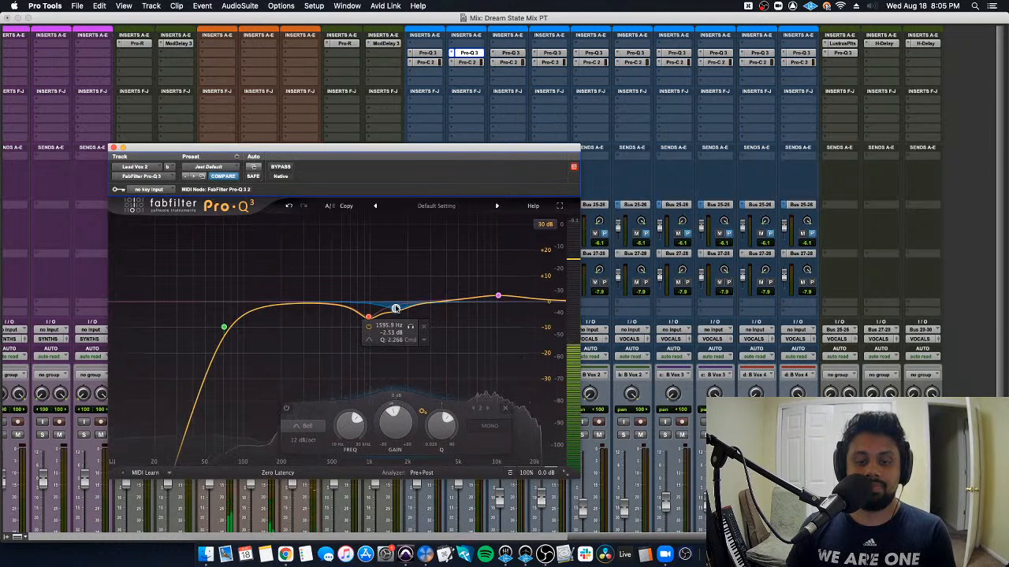
{"action": "left_click", "coordinate": [339, 307]}
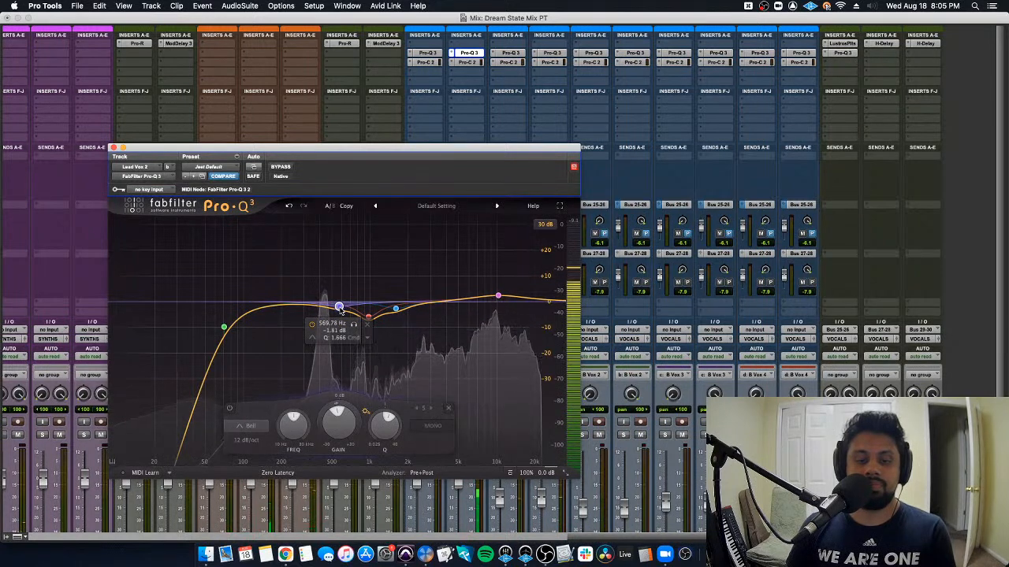
{"action": "left_click_drag", "start_coordinate": [339, 307], "coordinate": [342, 307]}
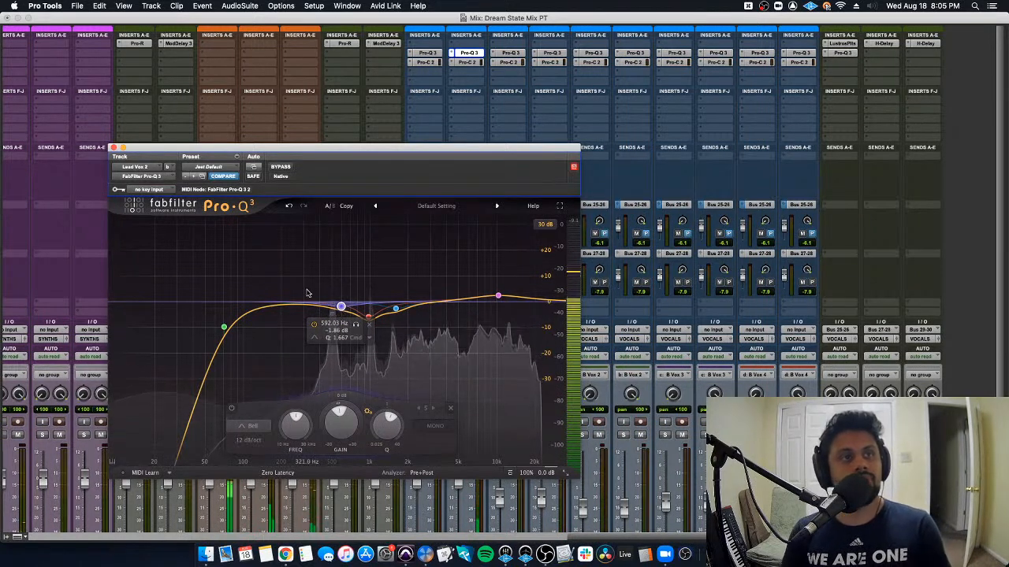
{"action": "key", "text": "space"}
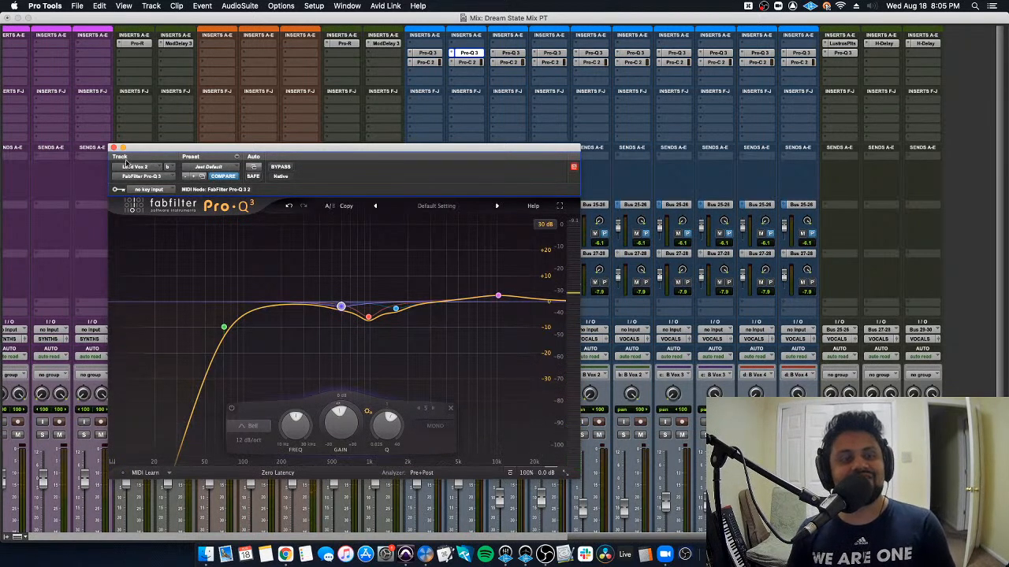
{"action": "left_click", "coordinate": [114, 148]}
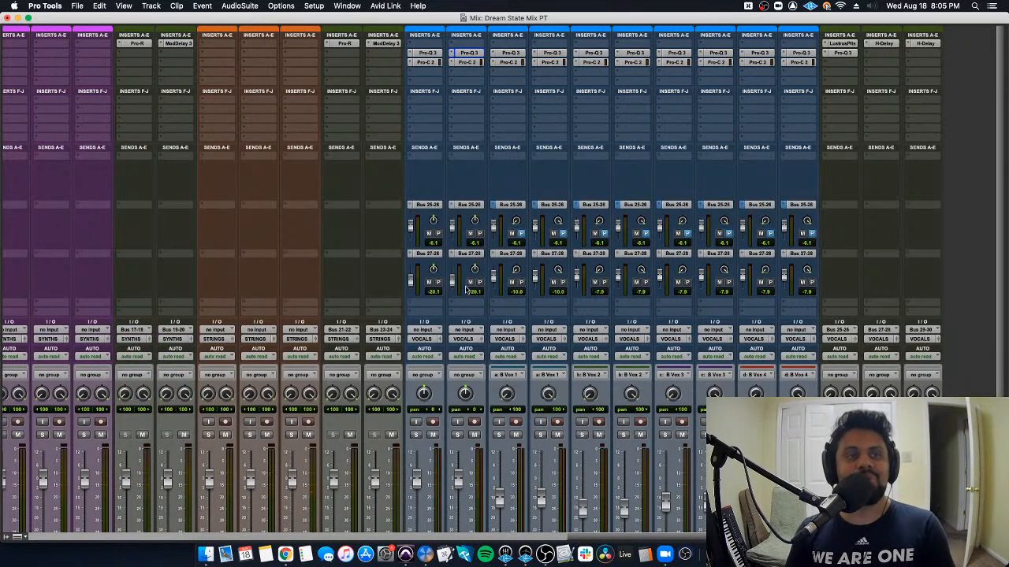
Select all the vocal tracks in the mixer from Lead Vox 1 through the last B Vox 4 track.
{"action": "scroll", "coordinate": [466, 290], "scroll_direction": "down", "scroll_amount": 4}
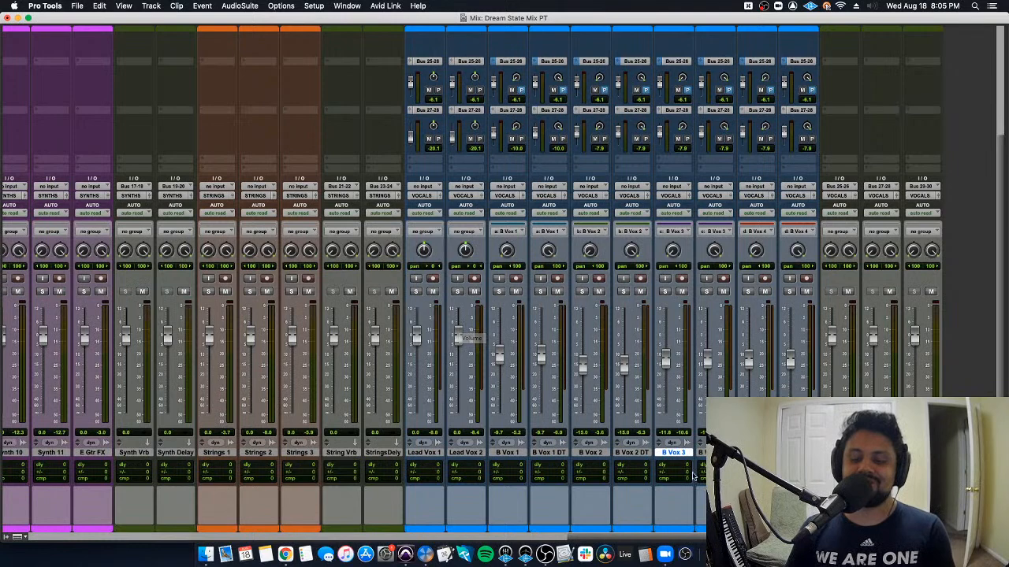
{"action": "left_click", "coordinate": [423, 454]}
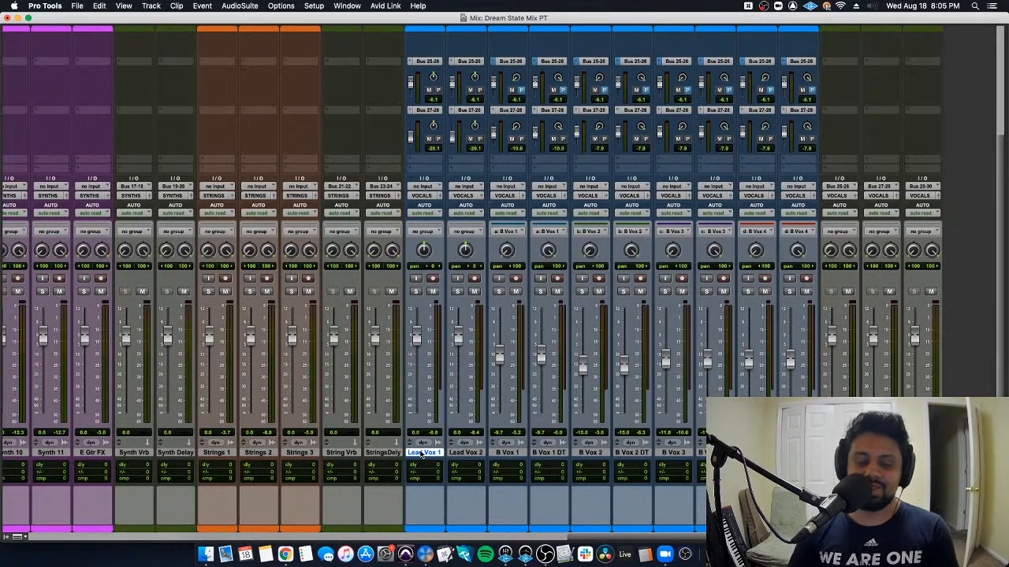
{"action": "scroll", "coordinate": [422, 456], "scroll_direction": "up", "scroll_amount": 4}
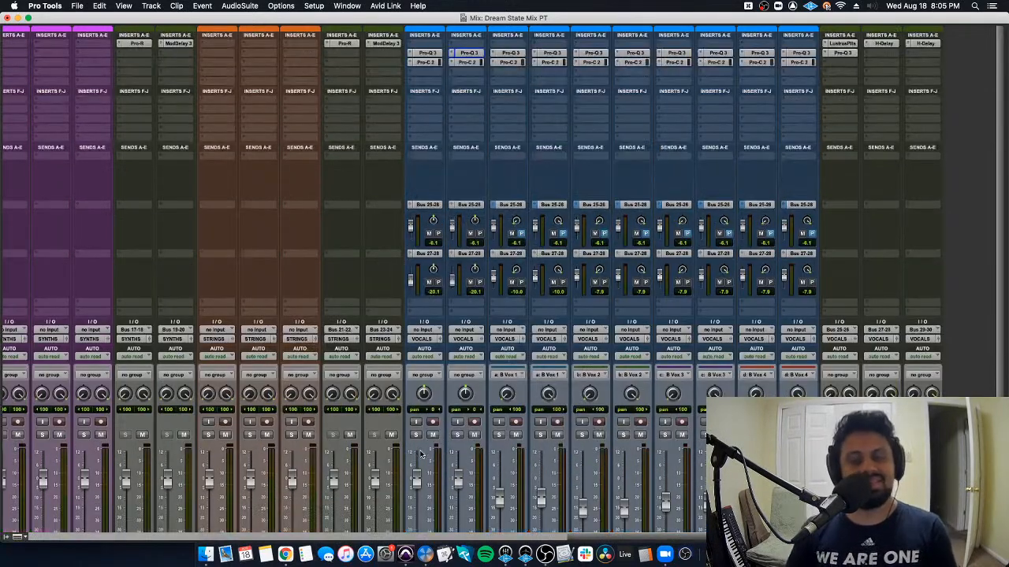
{"action": "scroll", "coordinate": [422, 456], "scroll_direction": "down", "scroll_amount": 4}
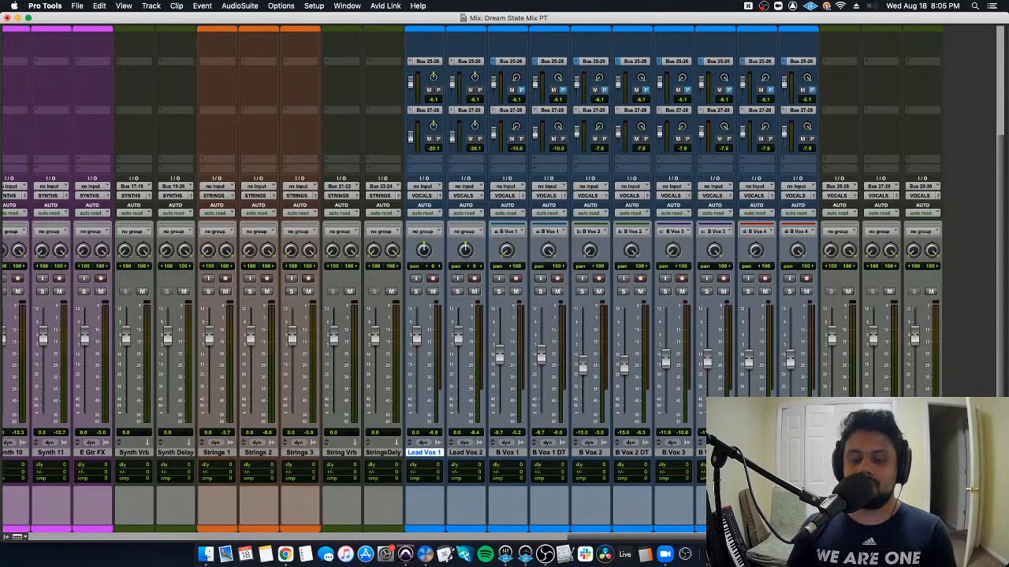
{"action": "left_click", "coordinate": [799, 452], "text": "shift"}
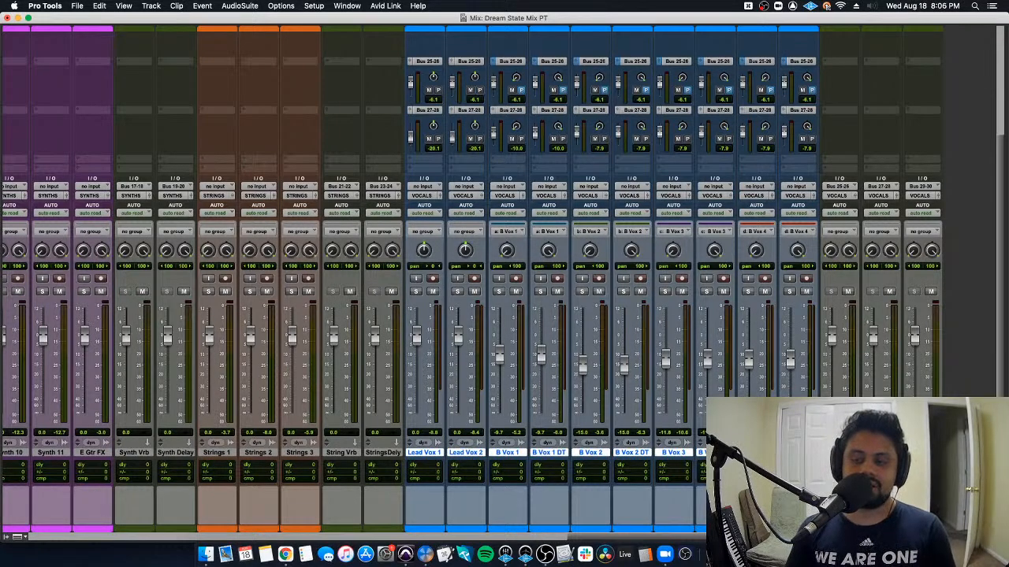
Select the VOCALS bus track and insert a stereo FabFilter Pro-Q 3 on it.
{"action": "scroll", "coordinate": [498, 284], "scroll_direction": "left", "scroll_amount": 15}
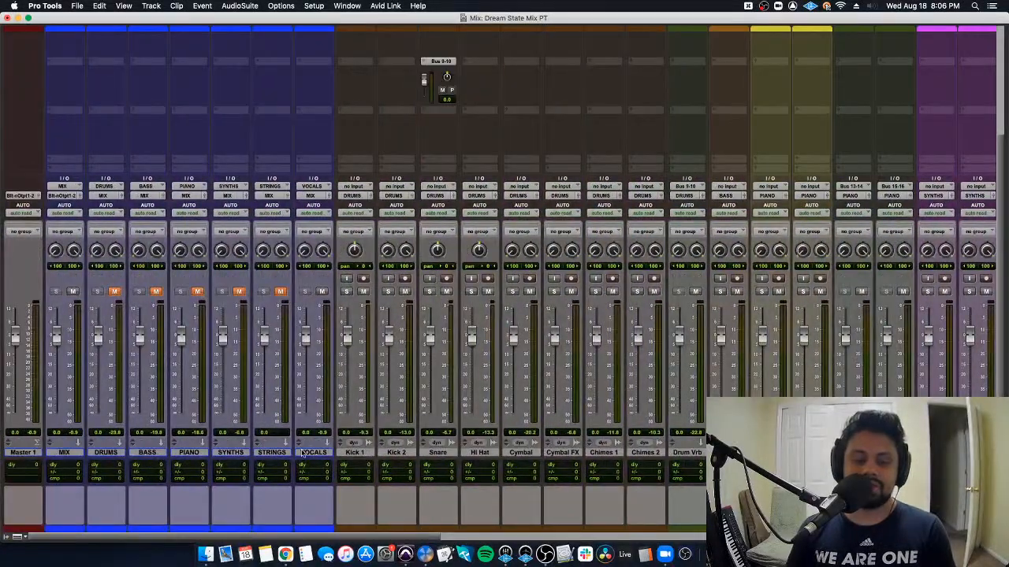
{"action": "left_click", "coordinate": [313, 453]}
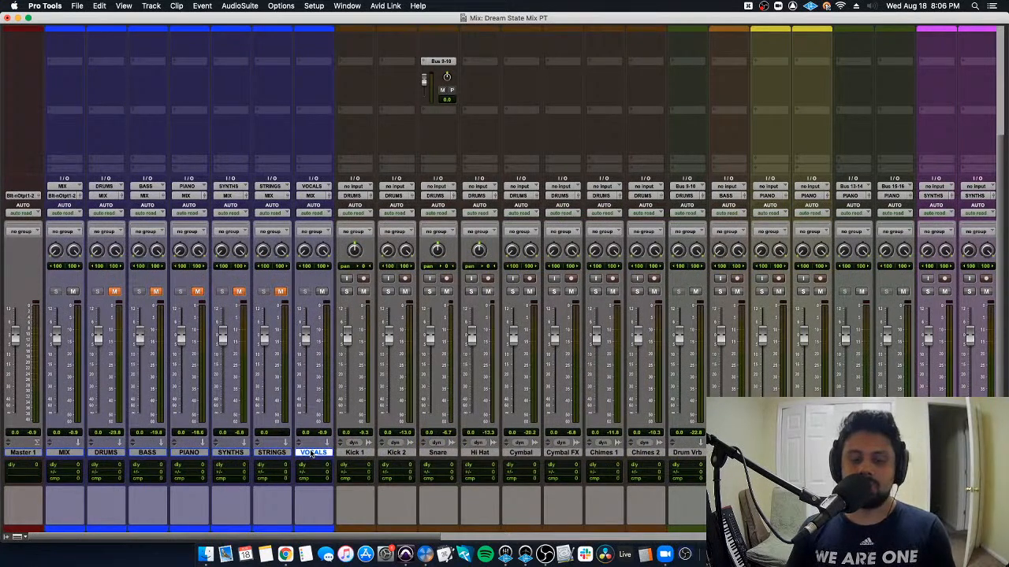
{"action": "scroll", "coordinate": [315, 461], "scroll_direction": "up", "scroll_amount": 5}
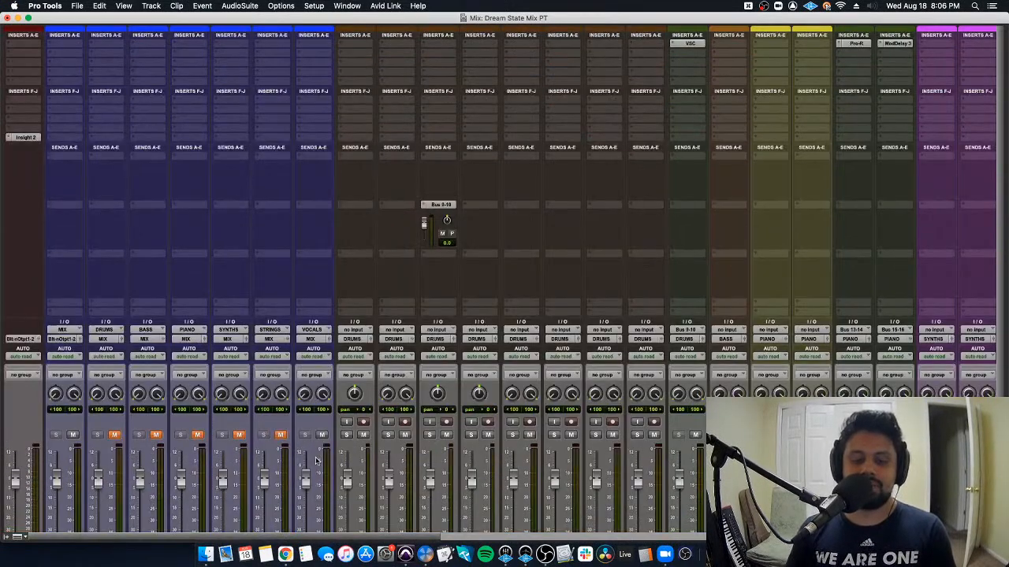
{"action": "left_click", "coordinate": [320, 61]}
{"action": "mouse_move", "coordinate": [347, 53]}
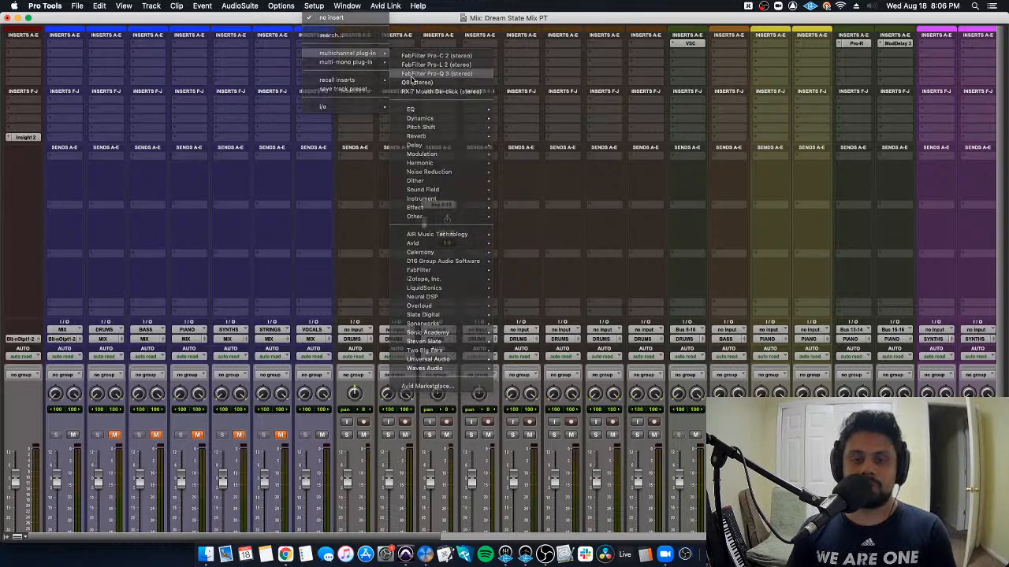
{"action": "left_click", "coordinate": [411, 75]}
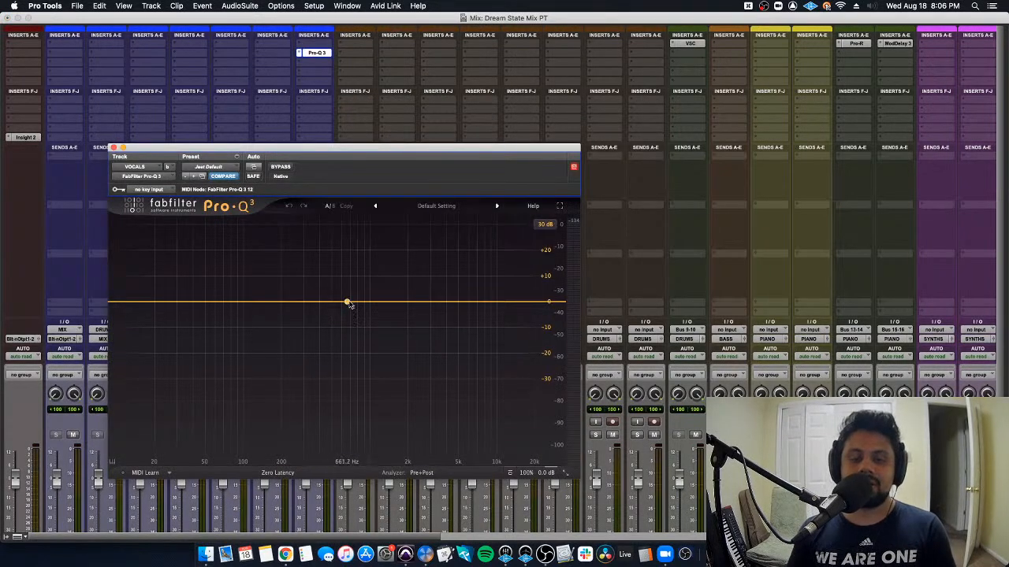
In the VOCALS Pro-Q 3, boost about 1.8 dB at 11.5 kHz and make a narrow cut of about 3.8 dB near 600 Hz.
{"action": "left_click_drag", "start_coordinate": [336, 301], "coordinate": [505, 298]}
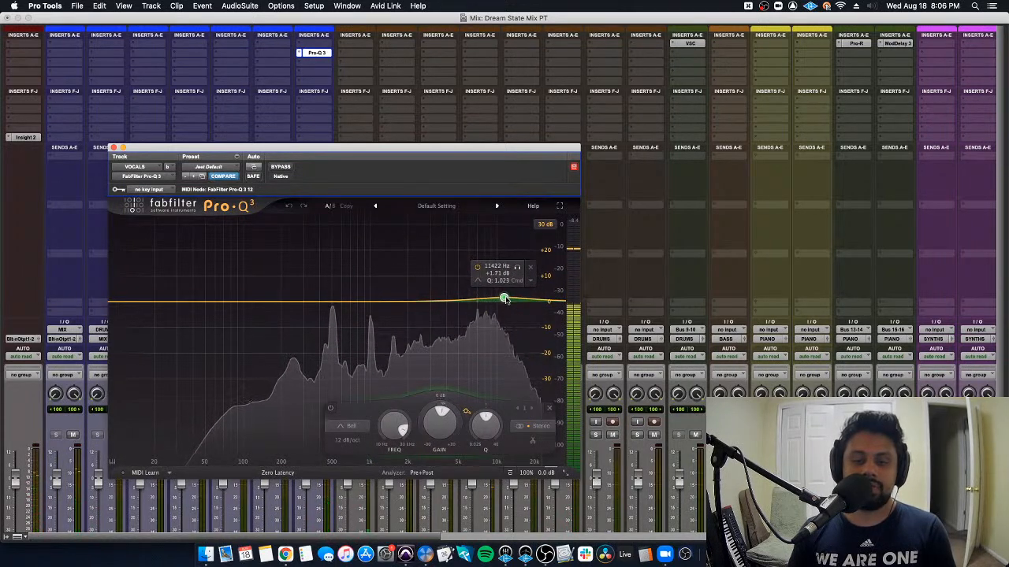
{"action": "left_click_drag", "start_coordinate": [362, 302], "coordinate": [367, 279]}
{"action": "left_click_drag", "start_coordinate": [409, 420], "coordinate": [409, 407]}
{"action": "left_click_drag", "start_coordinate": [369, 276], "coordinate": [343, 314]}
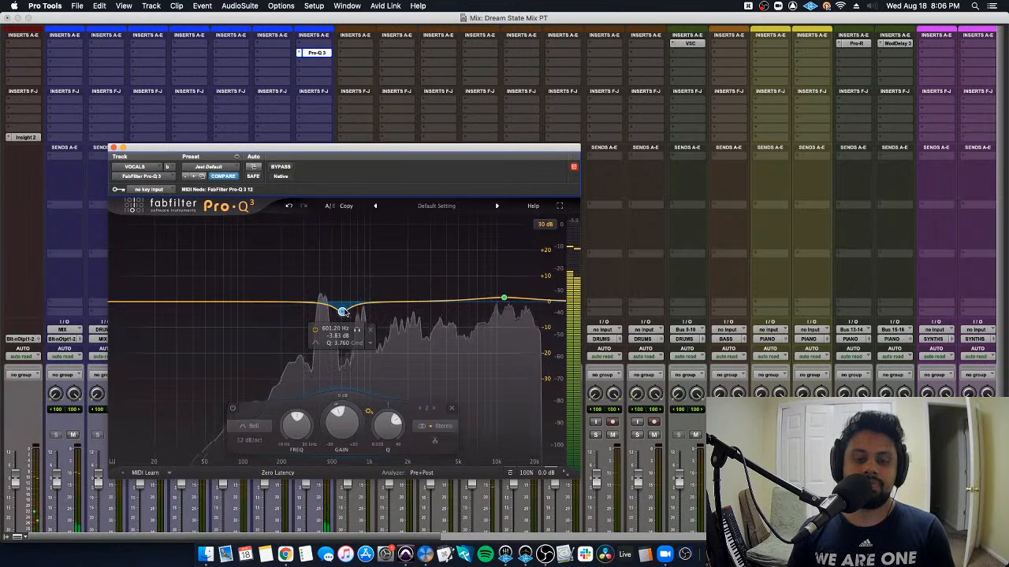
{"action": "left_click", "coordinate": [504, 299]}
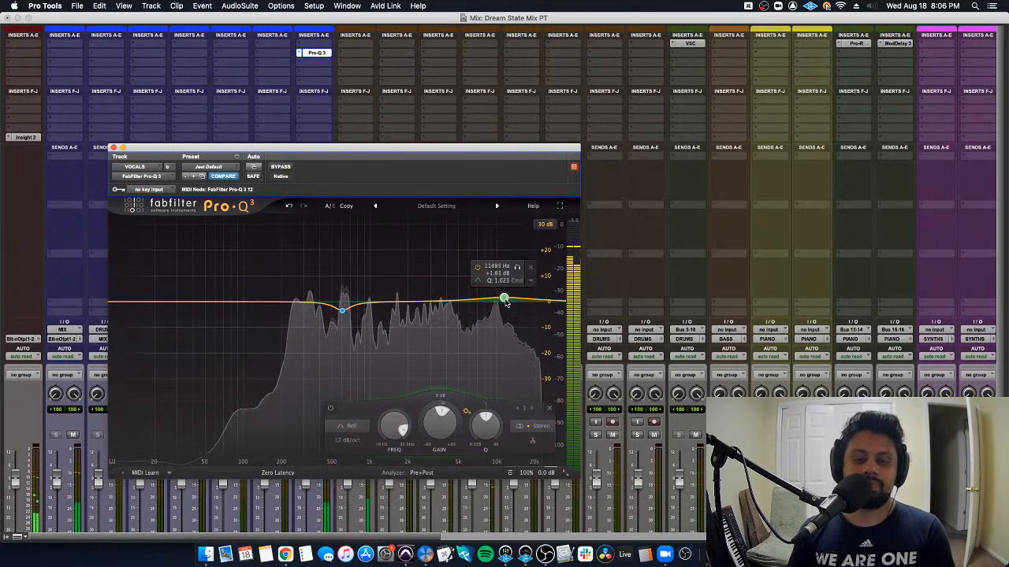
{"action": "left_click", "coordinate": [113, 148]}
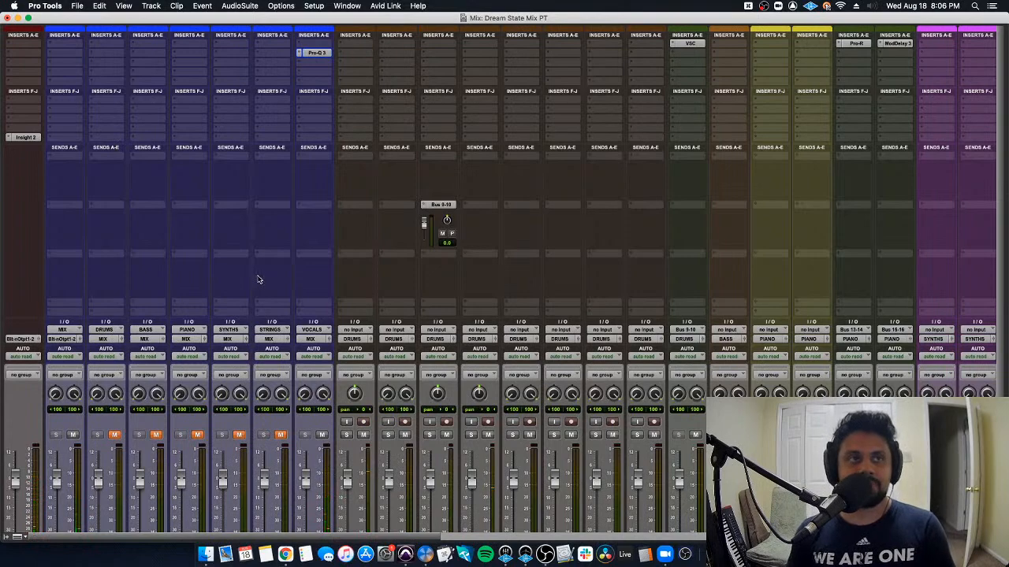
Insert a stereo FabFilter Pro-C 2 below the Pro-Q 3 on the VOCALS bus.
{"action": "scroll", "coordinate": [257, 280], "scroll_direction": "down", "scroll_amount": 5}
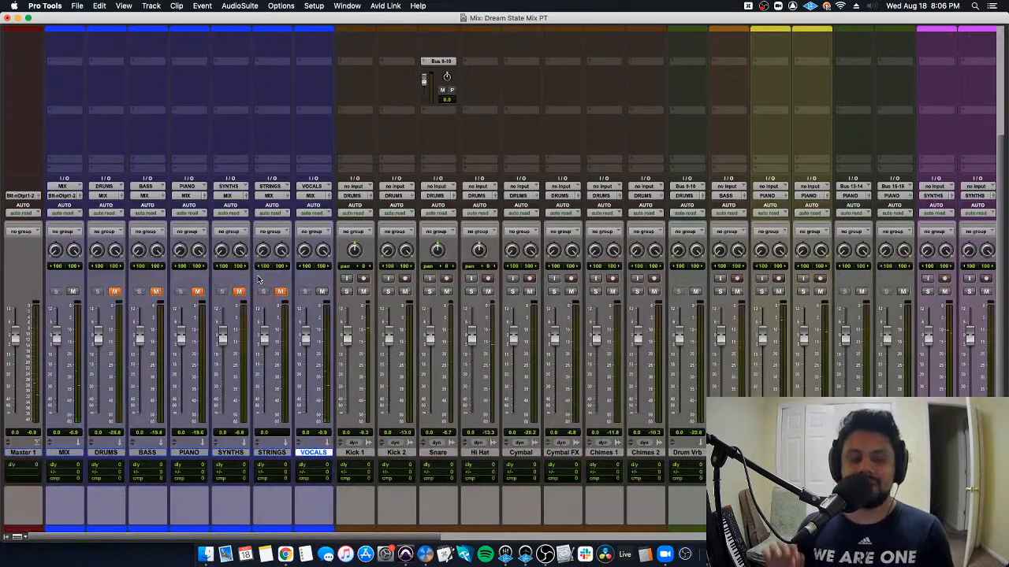
{"action": "scroll", "coordinate": [254, 268], "scroll_direction": "up", "scroll_amount": 5}
{"action": "scroll", "coordinate": [252, 262], "scroll_direction": "down", "scroll_amount": 5}
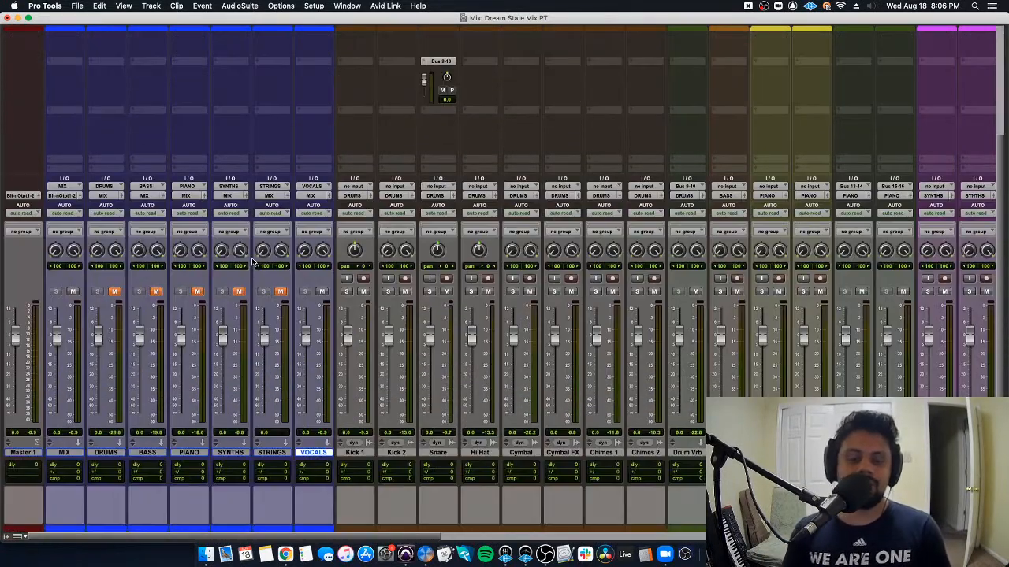
{"action": "scroll", "coordinate": [254, 262], "scroll_direction": "up", "scroll_amount": 5}
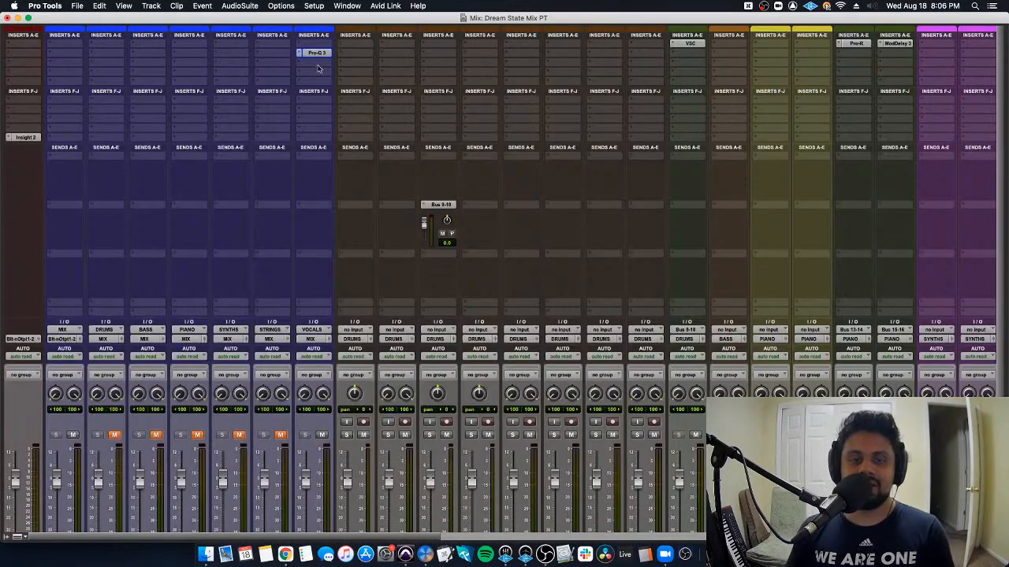
{"action": "left_click", "coordinate": [316, 63]}
{"action": "mouse_move", "coordinate": [368, 65]}
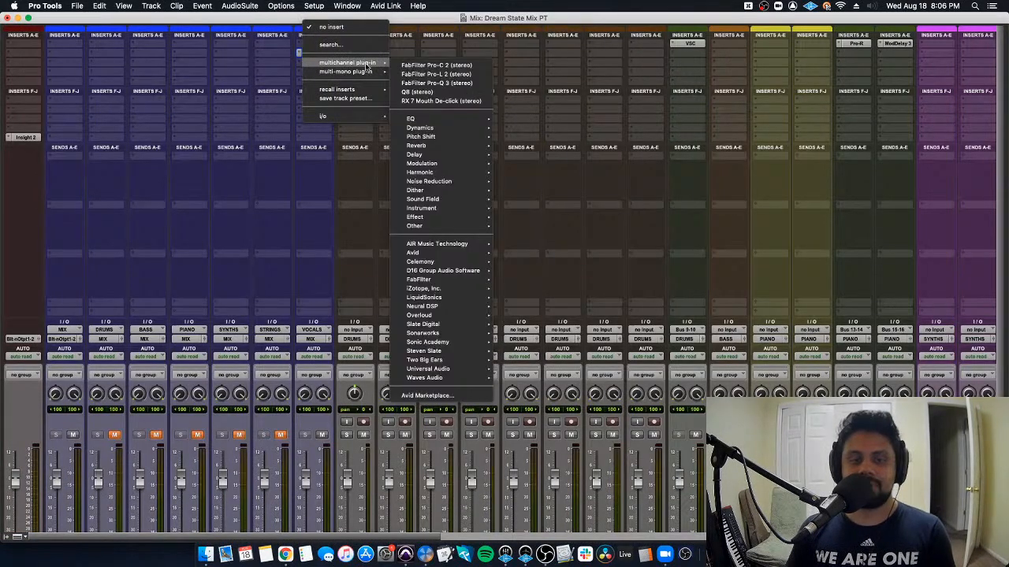
{"action": "left_click", "coordinate": [420, 66]}
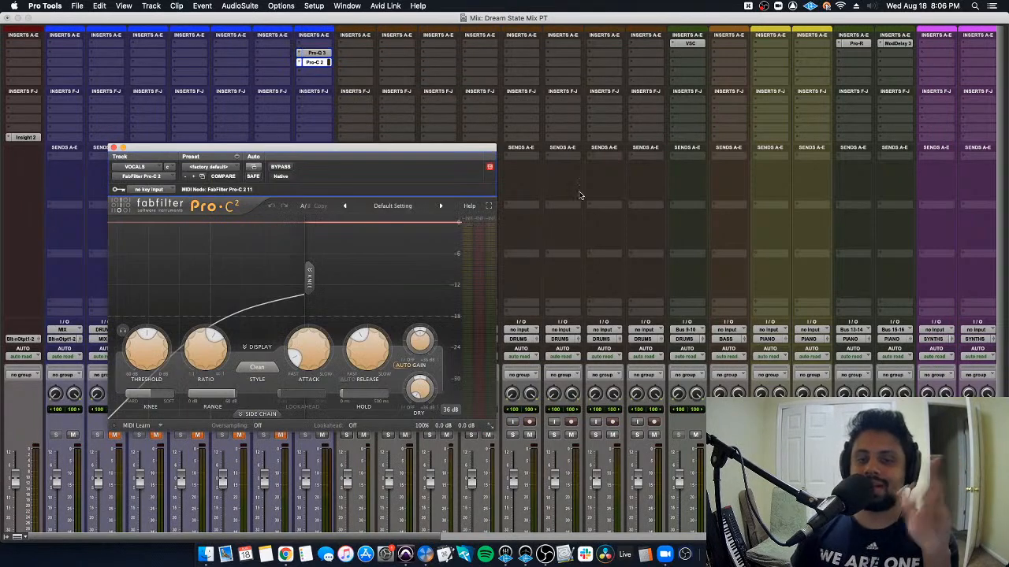
{"action": "scroll", "coordinate": [577, 233], "scroll_direction": "right", "scroll_amount": 15}
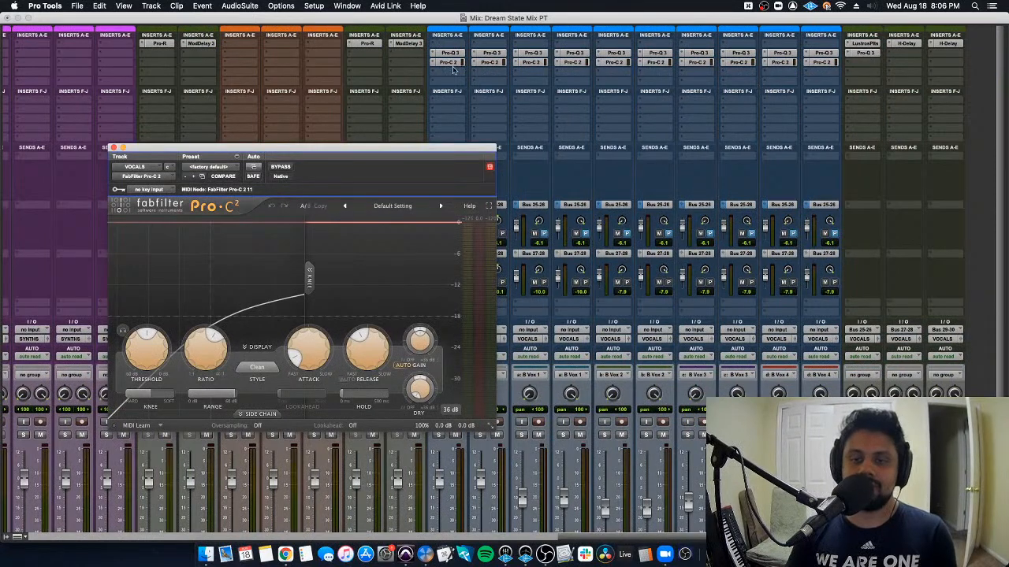
Raise the VOCALS Pro-C 2 threshold to about -3.9 dB and move the compressor window clear of the vocal clips in the Edit window.
{"action": "scroll", "coordinate": [619, 158], "scroll_direction": "right", "scroll_amount": 10}
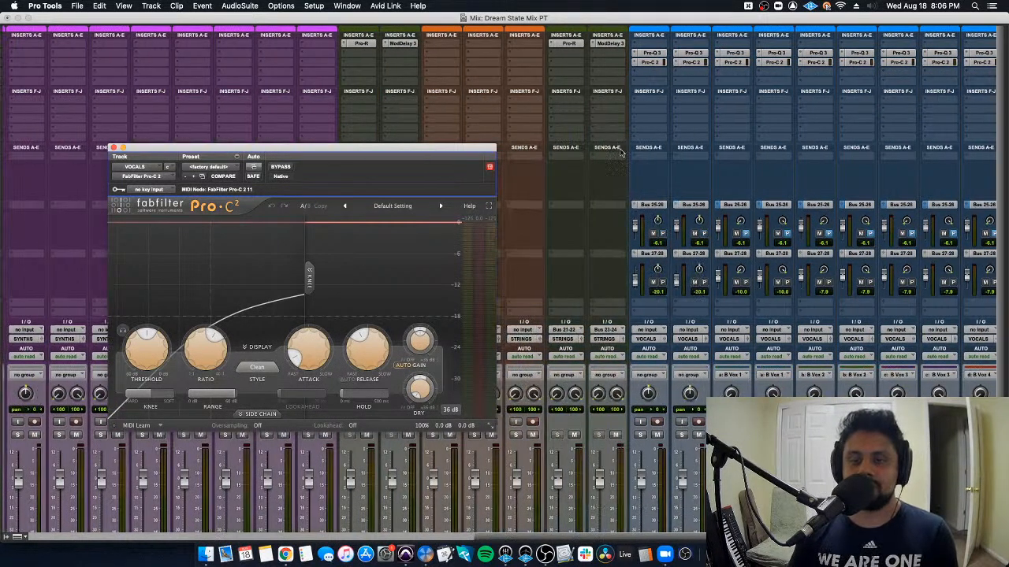
{"action": "left_click_drag", "start_coordinate": [392, 155], "coordinate": [342, 159]}
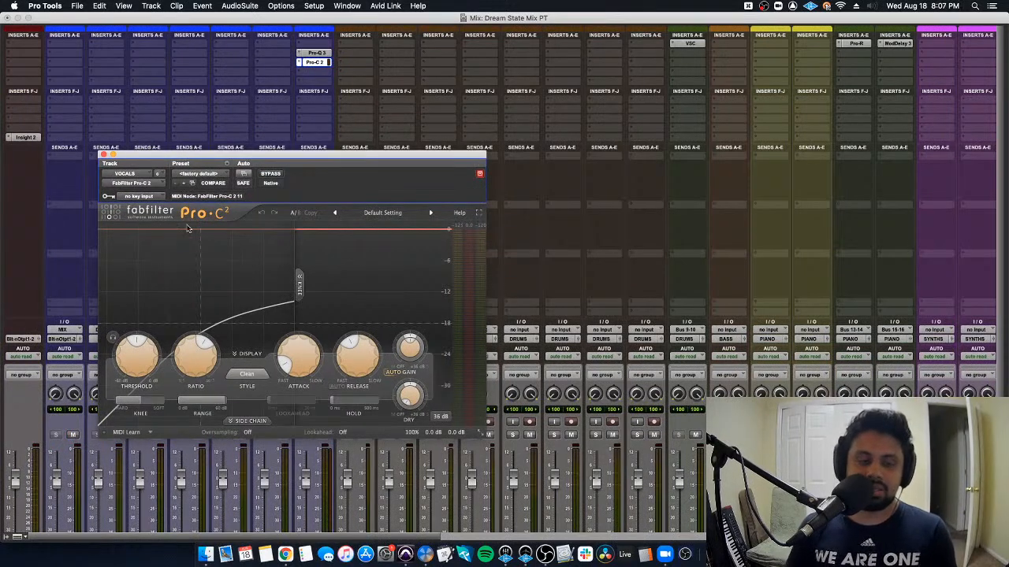
{"action": "left_click_drag", "start_coordinate": [147, 355], "coordinate": [159, 319]}
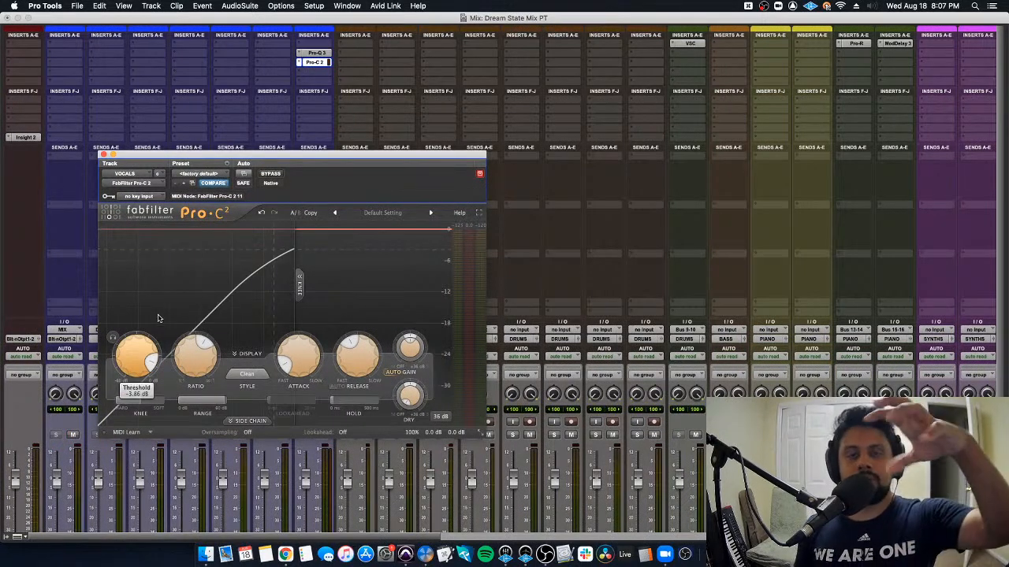
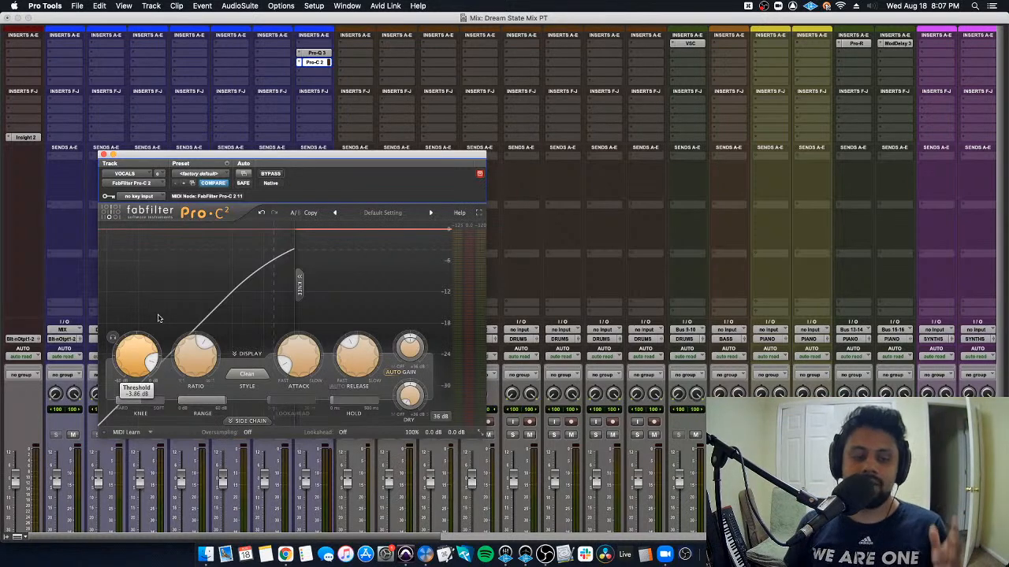
{"action": "key", "text": "super+equal"}
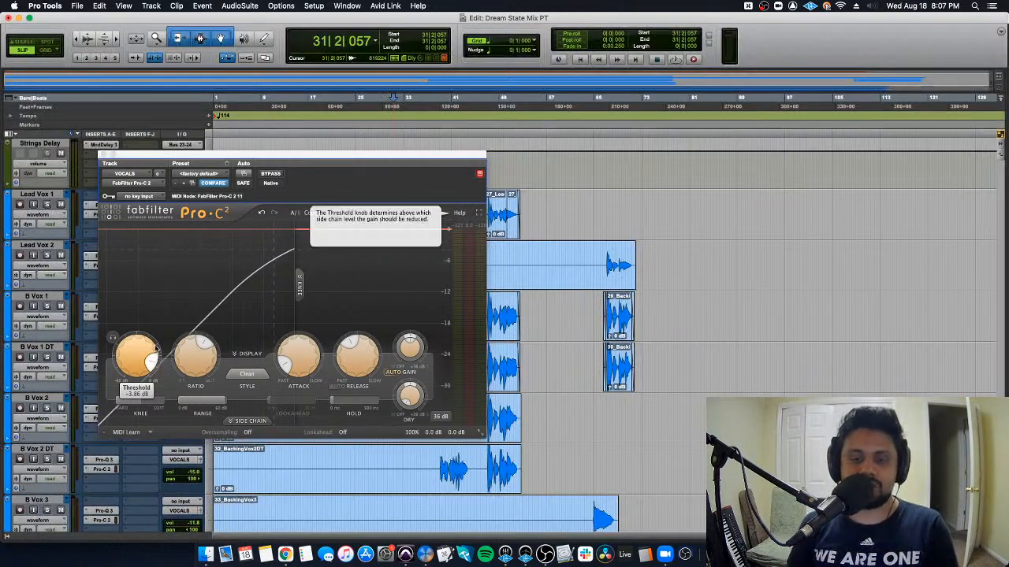
{"action": "left_click_drag", "start_coordinate": [317, 155], "coordinate": [727, 139]}
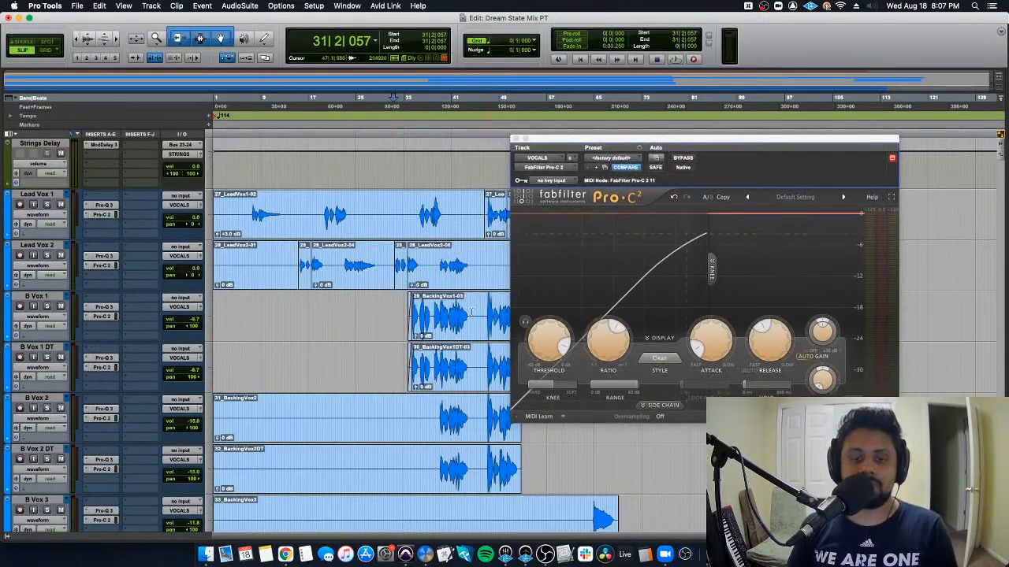
Play the vocals from bar 30, lower the VOCALS Pro-C 2 threshold to below -10.8 dB, and close the compressor.
{"action": "left_click", "coordinate": [388, 302]}
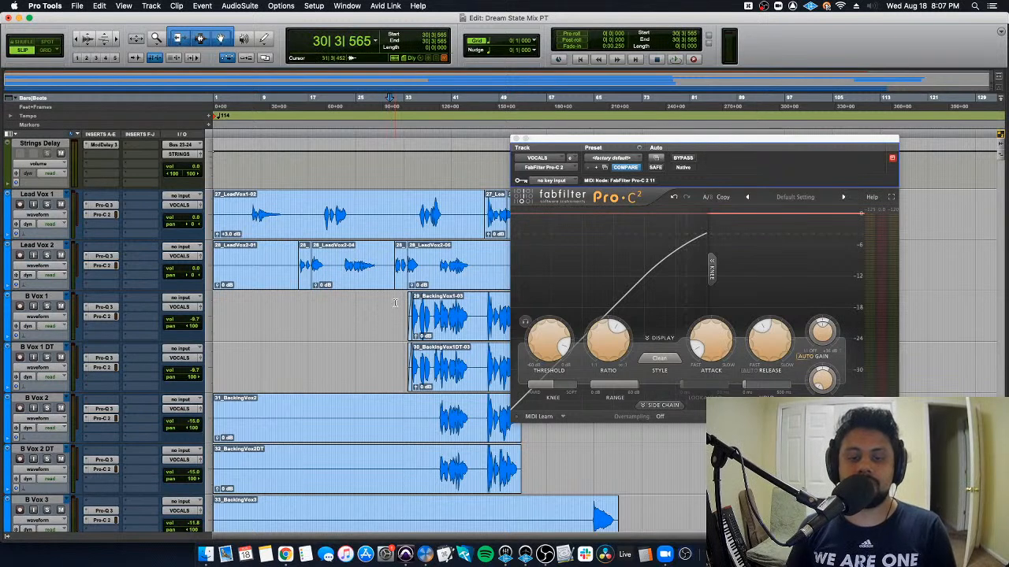
{"action": "key", "text": "space"}
{"action": "left_click", "coordinate": [710, 344]}
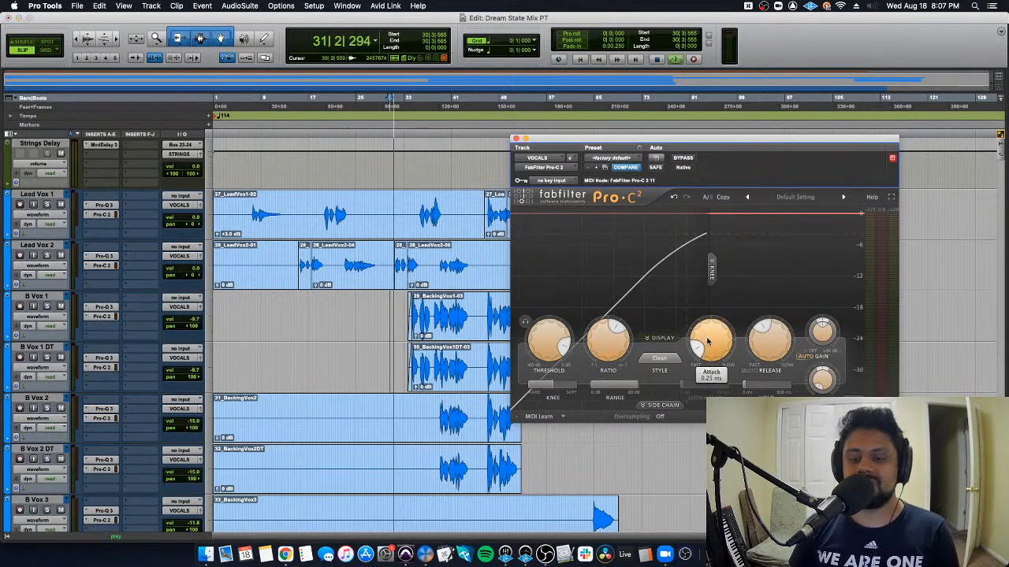
{"action": "left_click_drag", "start_coordinate": [547, 343], "coordinate": [534, 370]}
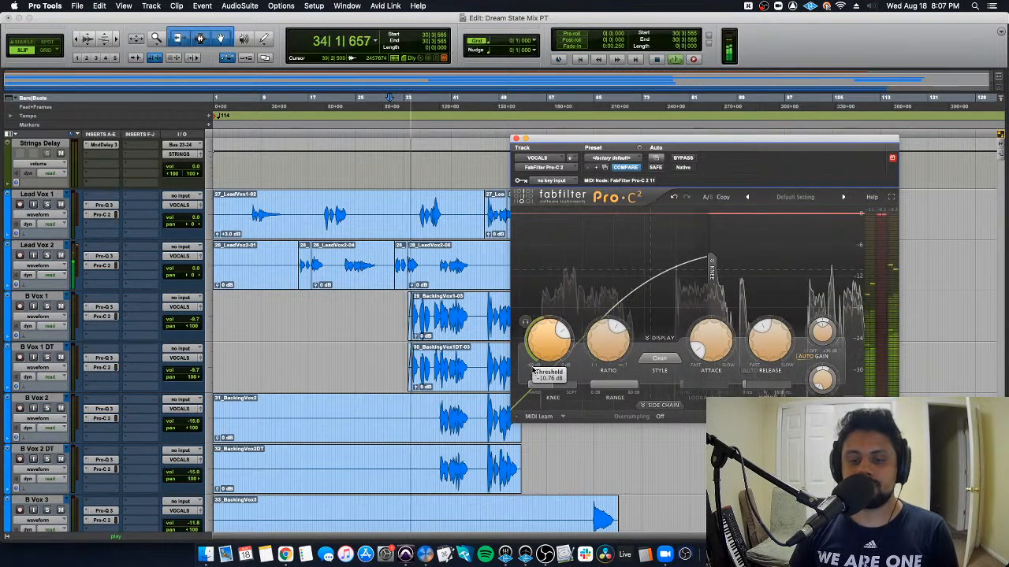
{"action": "left_click_drag", "start_coordinate": [533, 370], "coordinate": [532, 390]}
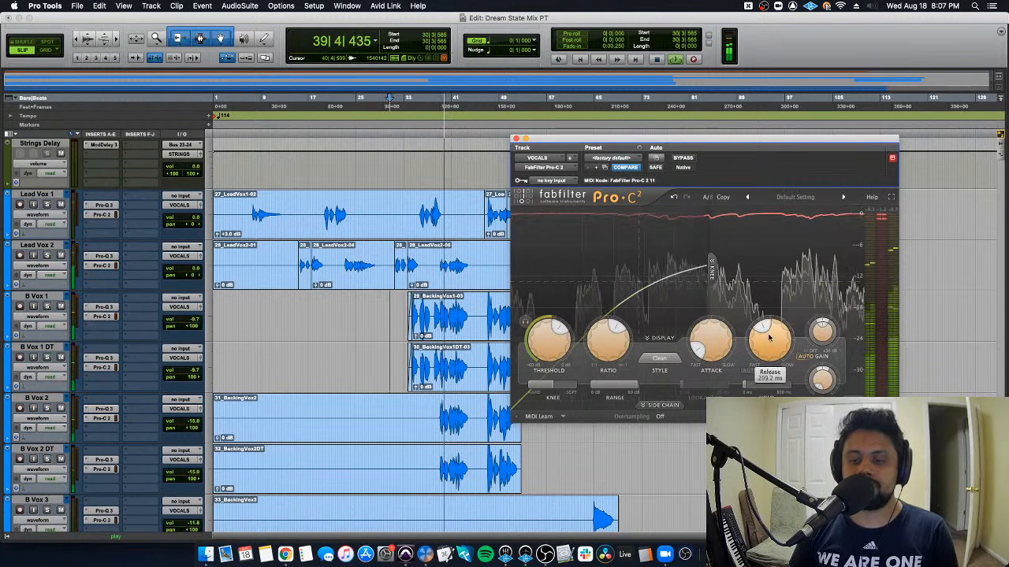
{"action": "left_click", "coordinate": [517, 139]}
Remove the high-frequency boost at about 11.4 kHz from the VOCALS bus Pro-Q 3.
{"action": "key", "text": "super+equal"}
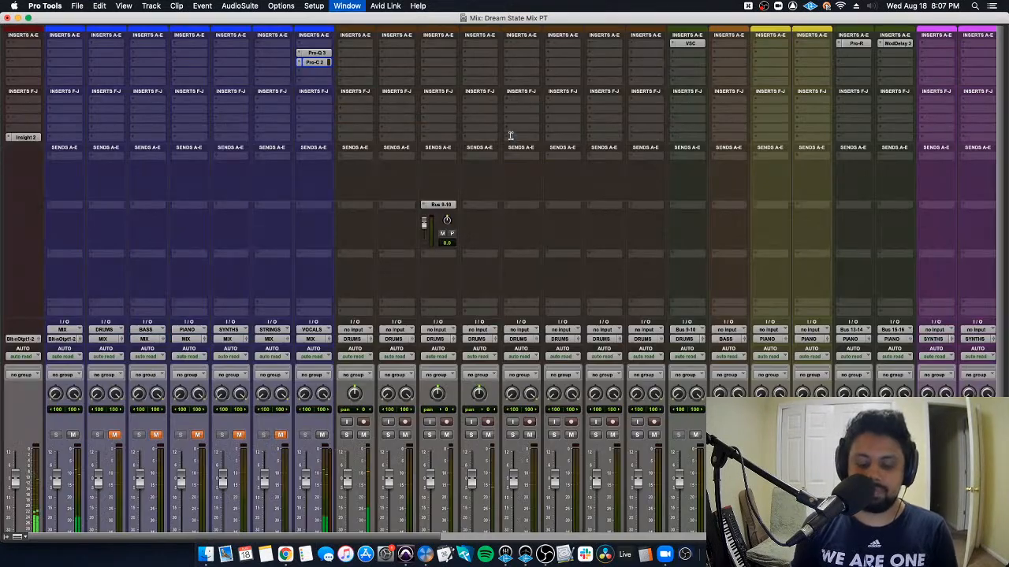
{"action": "left_click", "coordinate": [316, 53]}
{"action": "mouse_move", "coordinate": [907, 290]}
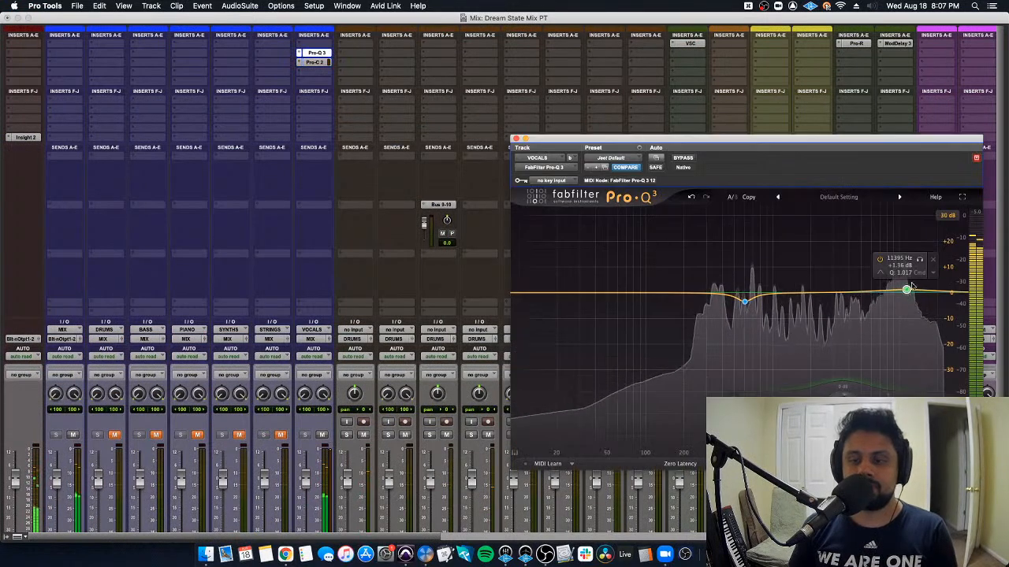
{"action": "left_click", "coordinate": [934, 263]}
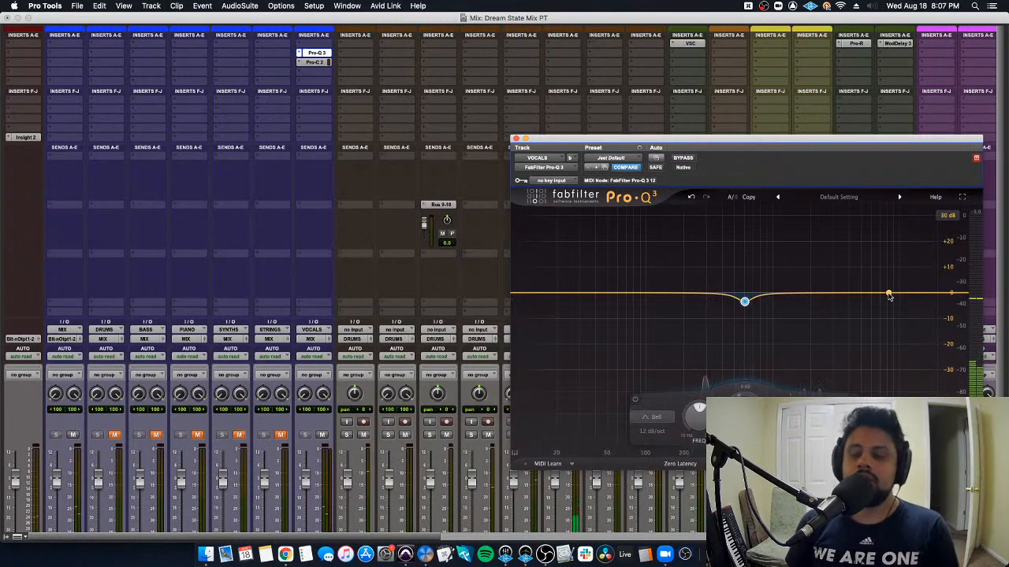
Try a high-frequency cut in the VOCALS Pro-Q 3, first near 7 kHz and as a shelf near 5.8 kHz, and delete that band.
{"action": "left_click_drag", "start_coordinate": [887, 294], "coordinate": [880, 300]}
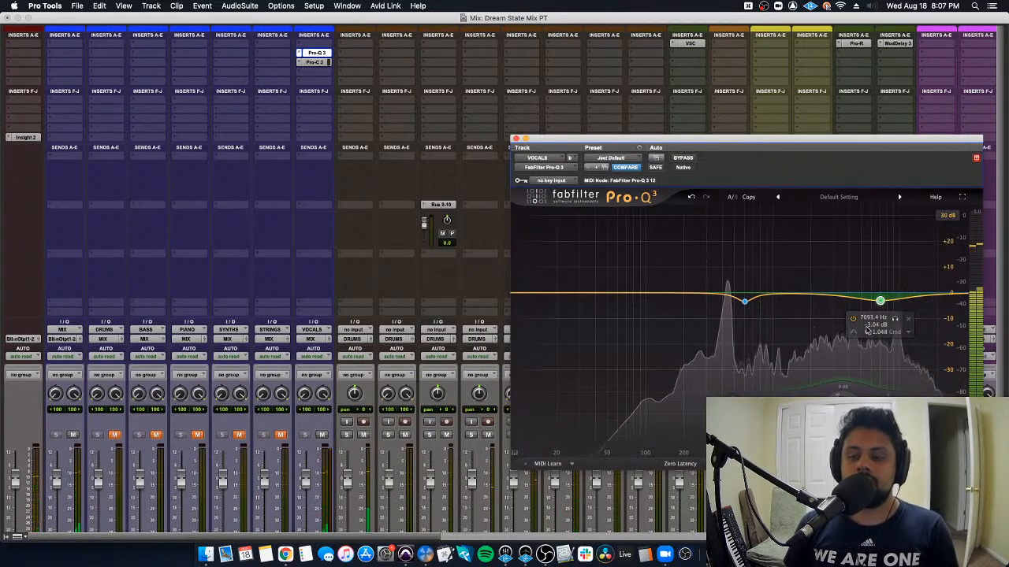
{"action": "mouse_move", "coordinate": [855, 334]}
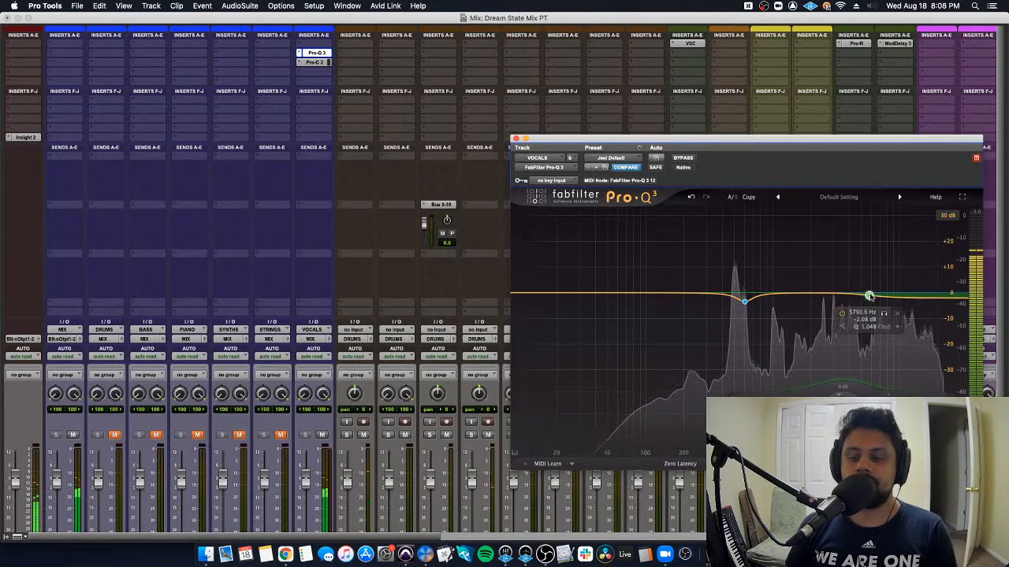
{"action": "left_click_drag", "start_coordinate": [869, 296], "coordinate": [870, 294]}
{"action": "key", "text": "space"}
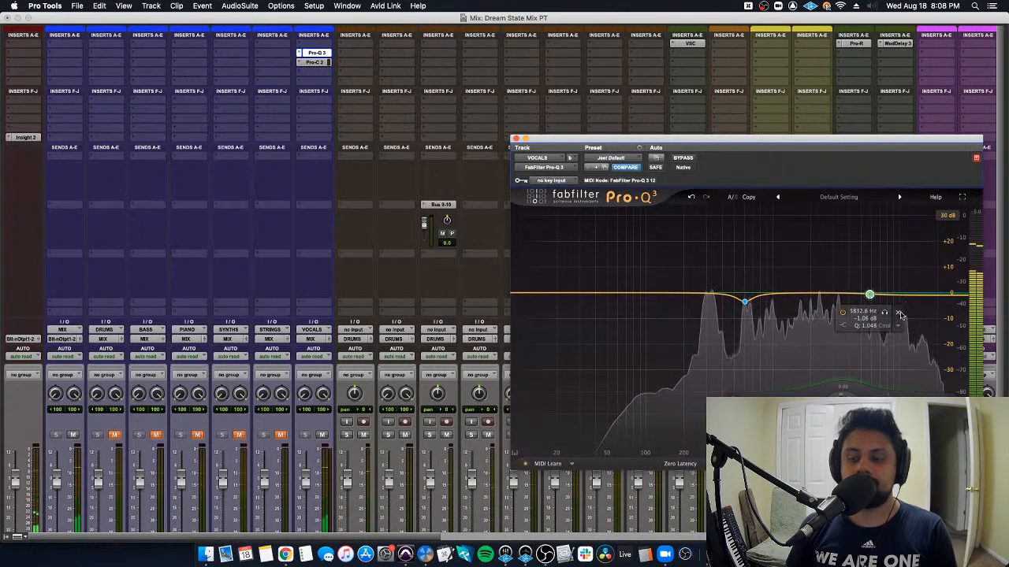
{"action": "left_click", "coordinate": [897, 313]}
{"action": "left_click", "coordinate": [514, 140]}
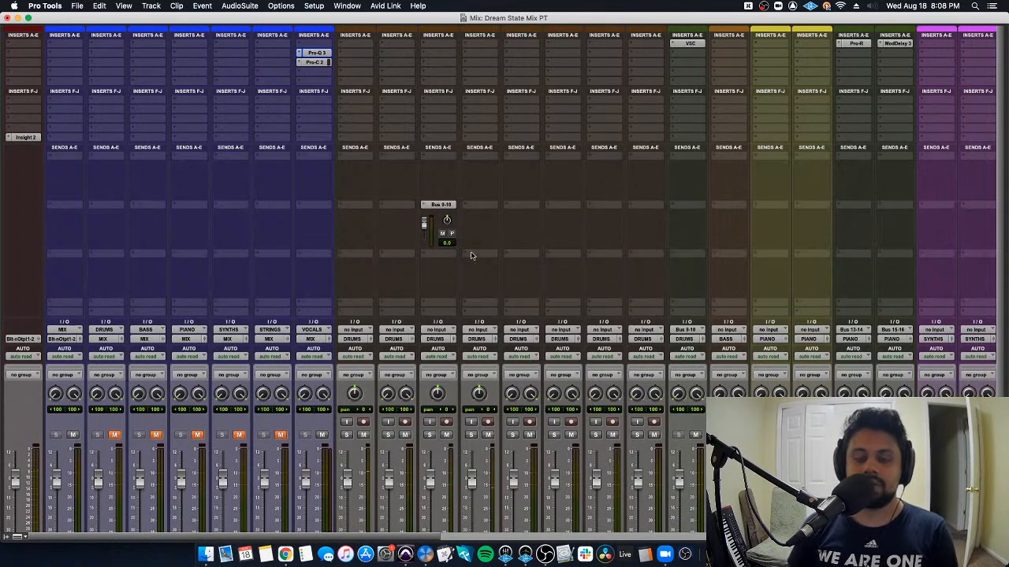
Solo Lead Vox 1 and play its phrase from about bar 35.
{"action": "scroll", "coordinate": [467, 272], "scroll_direction": "down", "scroll_amount": 5}
{"action": "scroll", "coordinate": [467, 272], "scroll_direction": "right", "scroll_amount": 15}
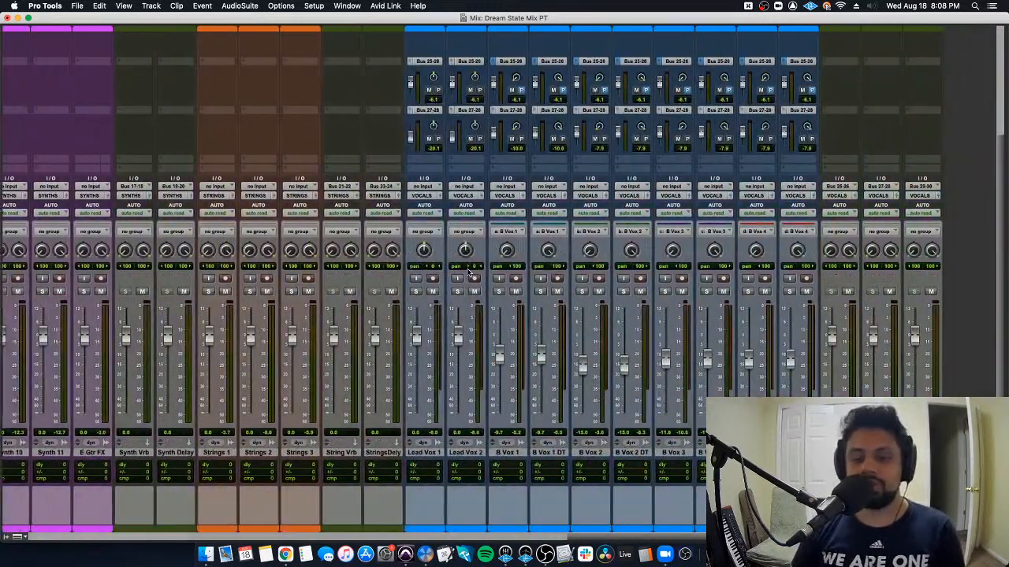
{"action": "left_click", "coordinate": [416, 293]}
{"action": "key", "text": "space"}
{"action": "key", "text": "super+="}
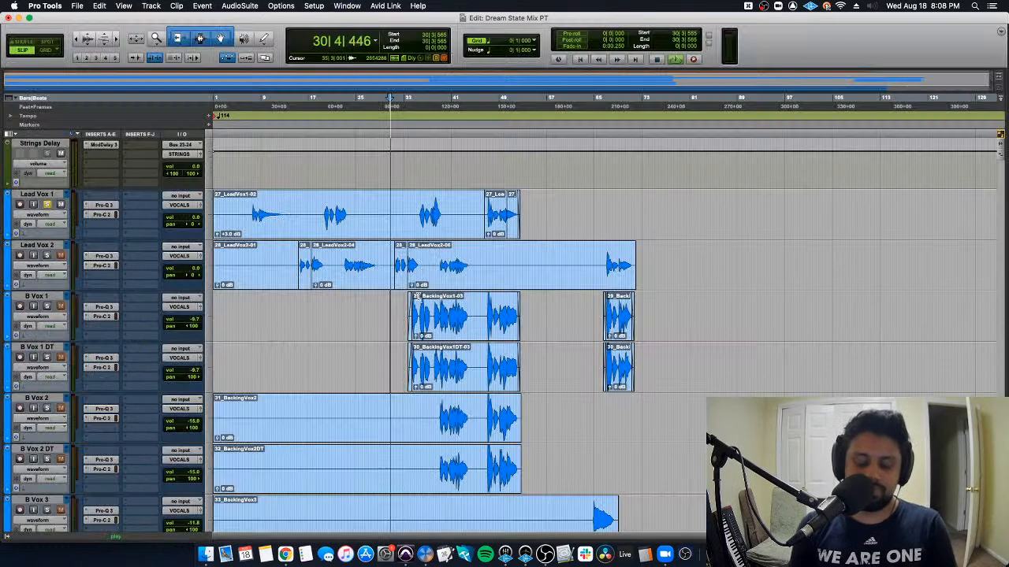
{"action": "key", "text": "t"}
{"action": "key", "text": "t"}
{"action": "key", "text": "space"}
{"action": "left_click", "coordinate": [725, 220]}
{"action": "key", "text": "space"}
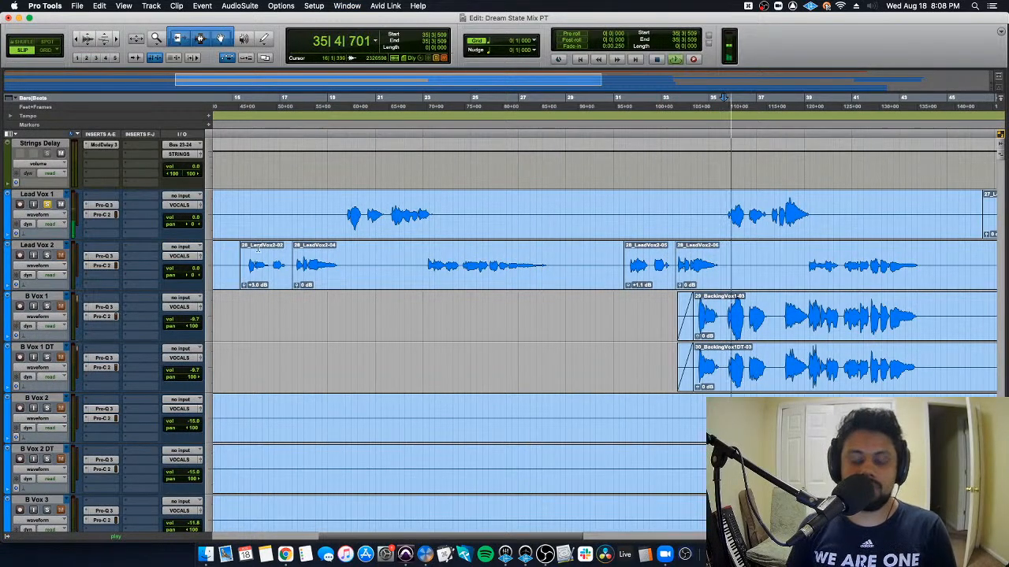
Insert a mono Dyn3 De-Esser below the Pro-C 2 on Lead Vox 1 and move its window above the sends.
{"action": "key", "text": "super+="}
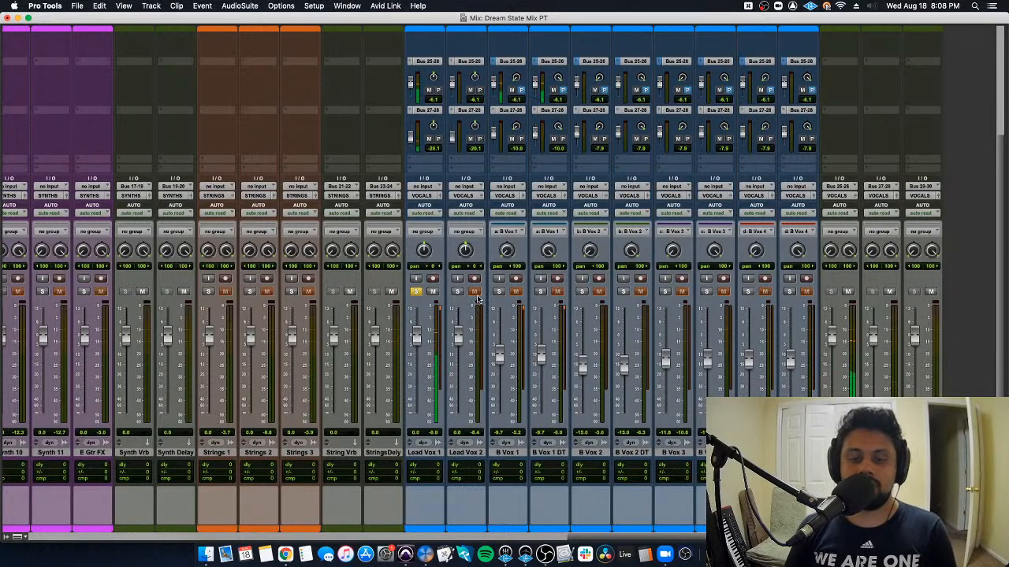
{"action": "scroll", "coordinate": [477, 298], "scroll_direction": "up", "scroll_amount": 5}
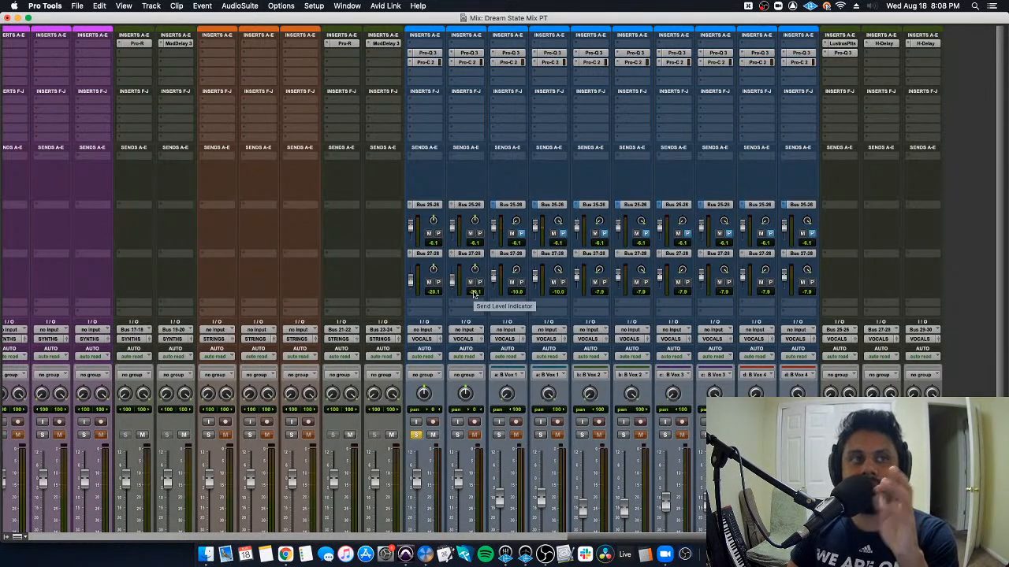
{"action": "left_click", "coordinate": [433, 72]}
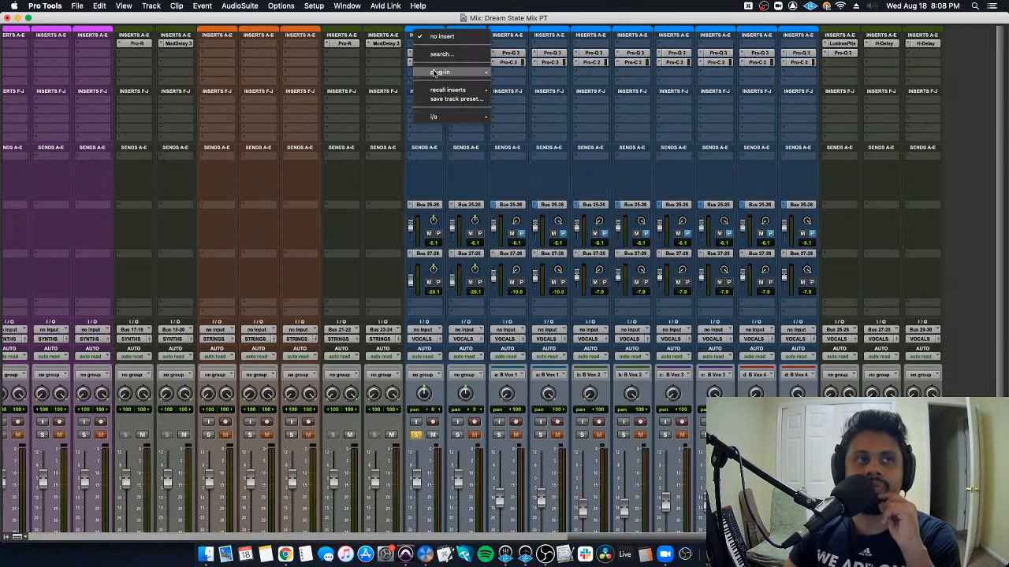
{"action": "mouse_move", "coordinate": [433, 73]}
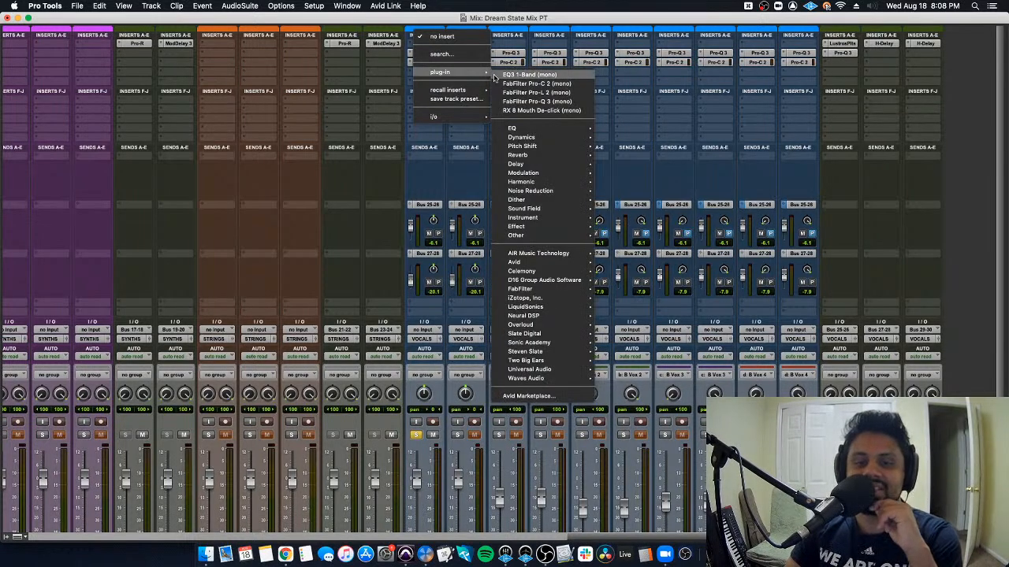
{"action": "mouse_move", "coordinate": [536, 145]}
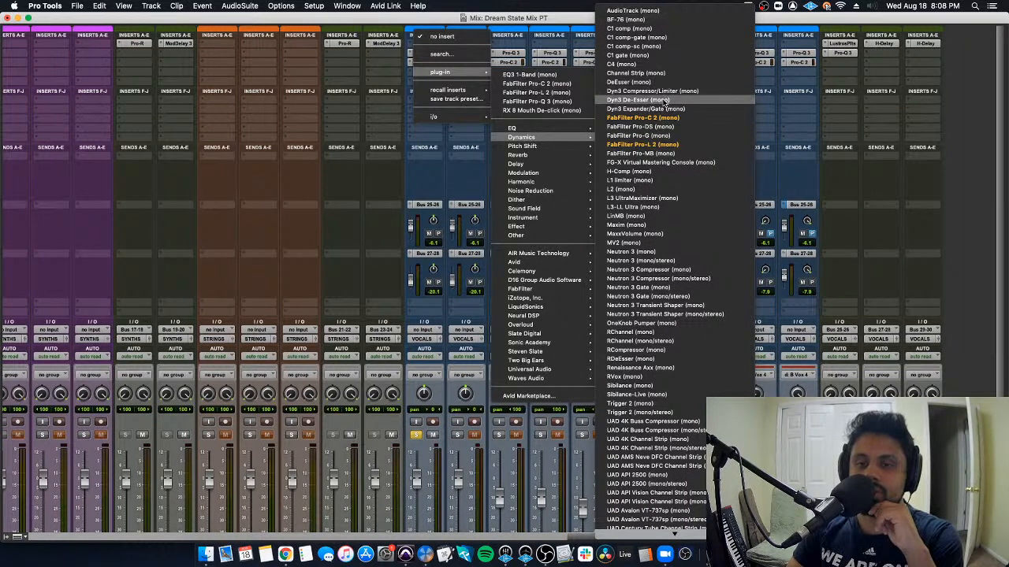
{"action": "left_click", "coordinate": [663, 101]}
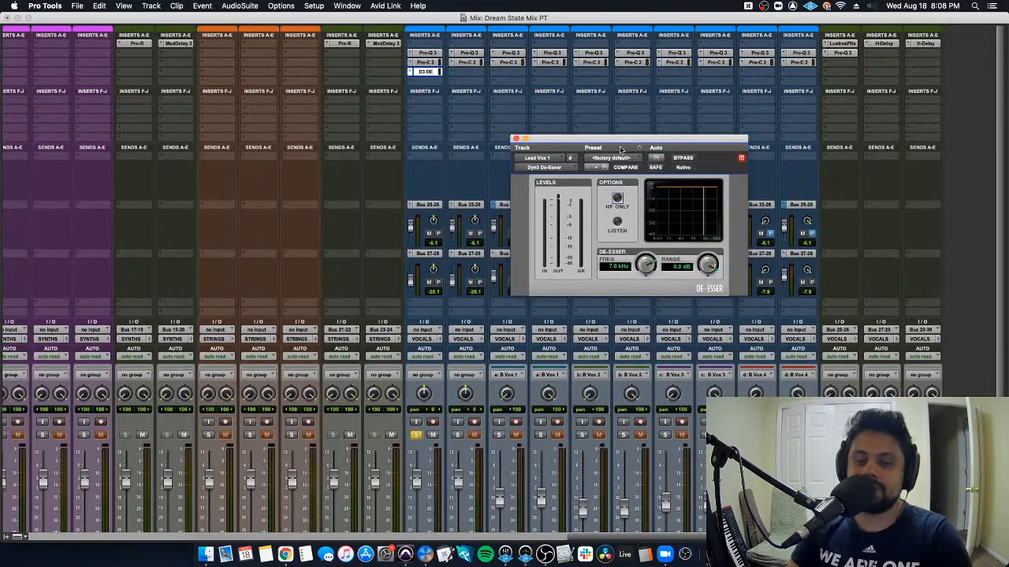
{"action": "left_click_drag", "start_coordinate": [616, 142], "coordinate": [474, 64]}
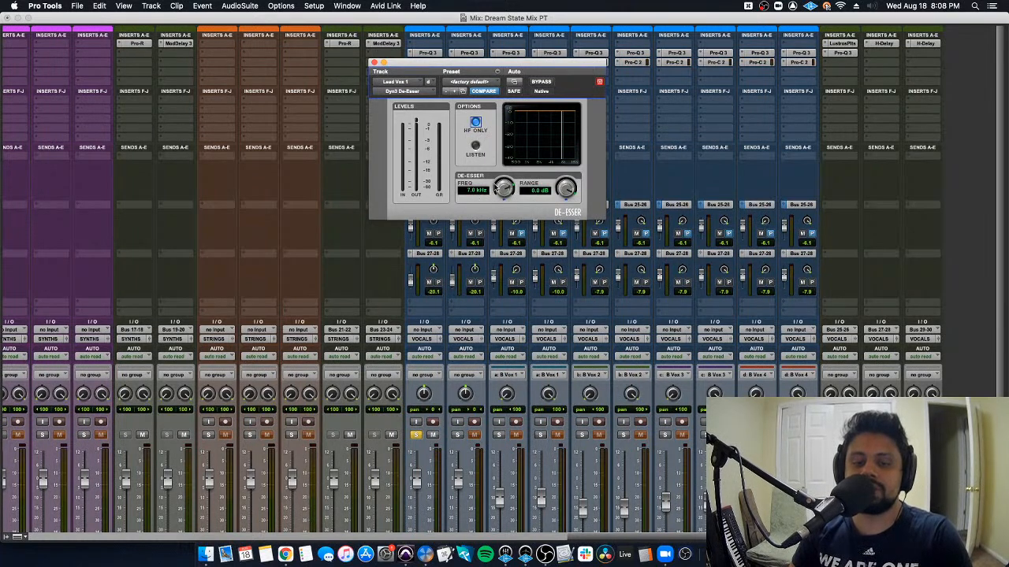
Set the Lead Vox 1 De-Esser to 7.0 kHz with a -9.4 dB range, and compare the sound with it bypassed.
{"action": "left_click_drag", "start_coordinate": [503, 188], "coordinate": [502, 197]}
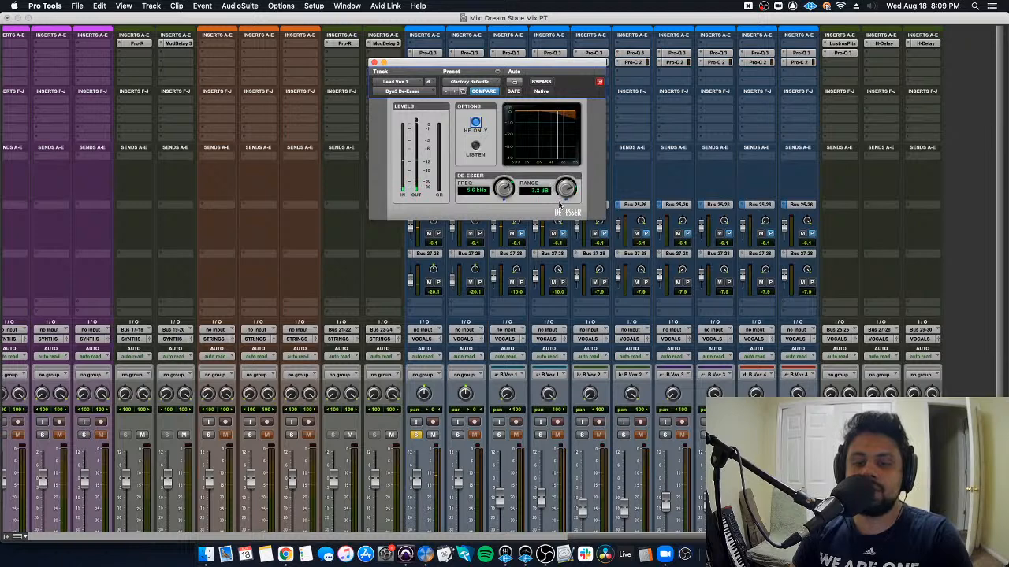
{"action": "left_click_drag", "start_coordinate": [564, 196], "coordinate": [508, 188]}
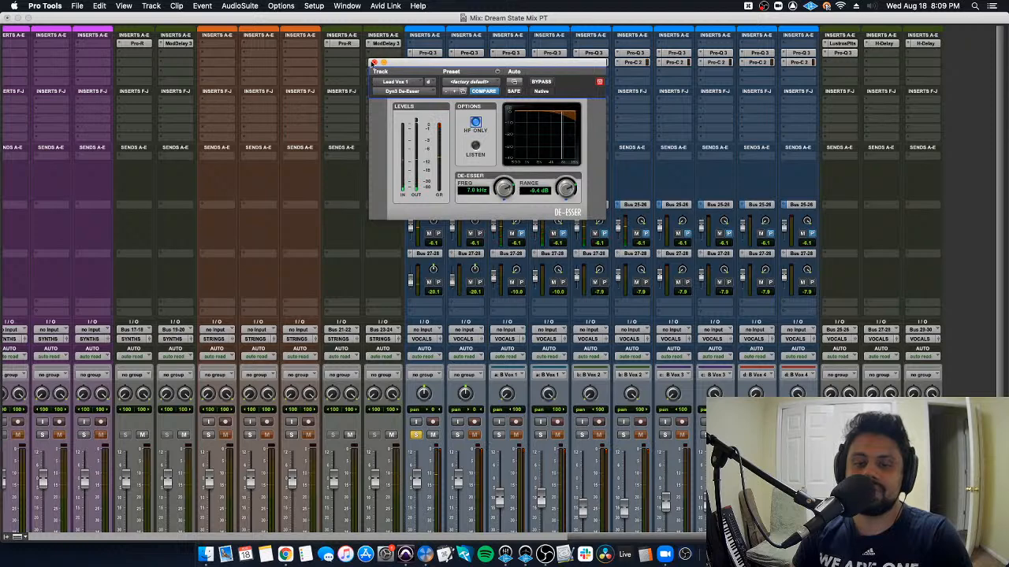
{"action": "left_click", "coordinate": [542, 83]}
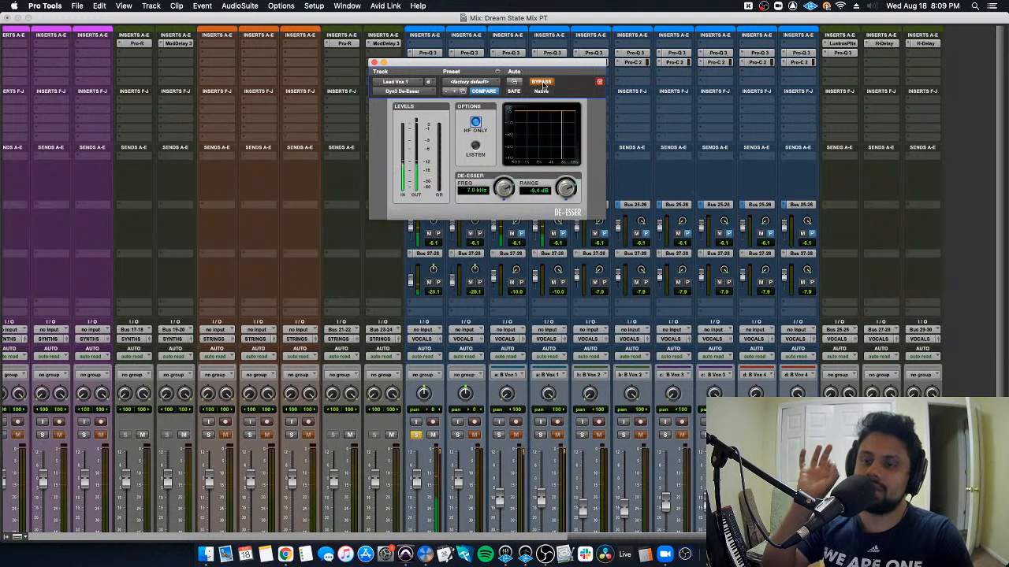
{"action": "left_click", "coordinate": [542, 84]}
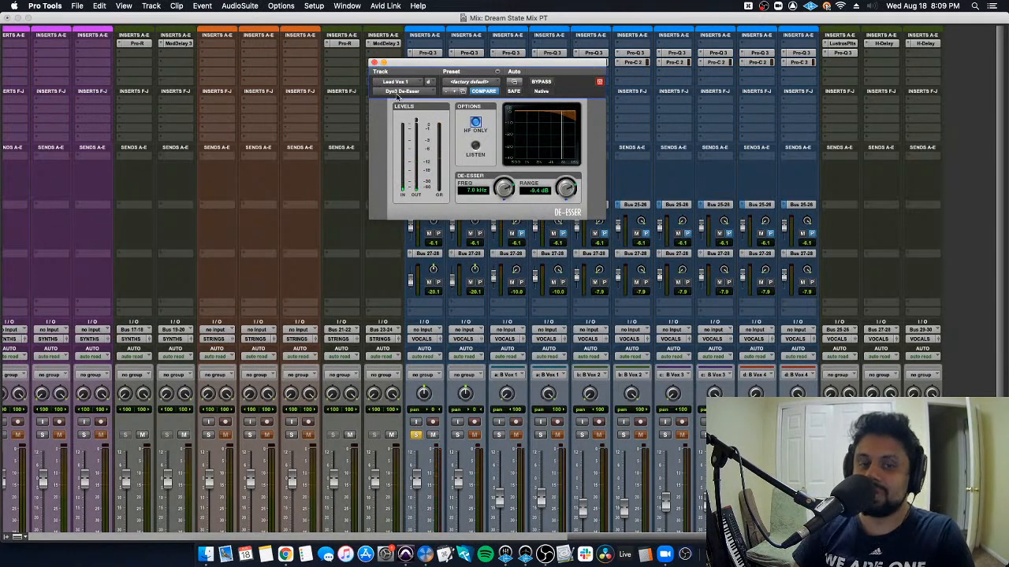
Replace the Dyn3 De-Esser on Lead Vox 1 with a mono FabFilter Pro-DS.
{"action": "left_click", "coordinate": [399, 92]}
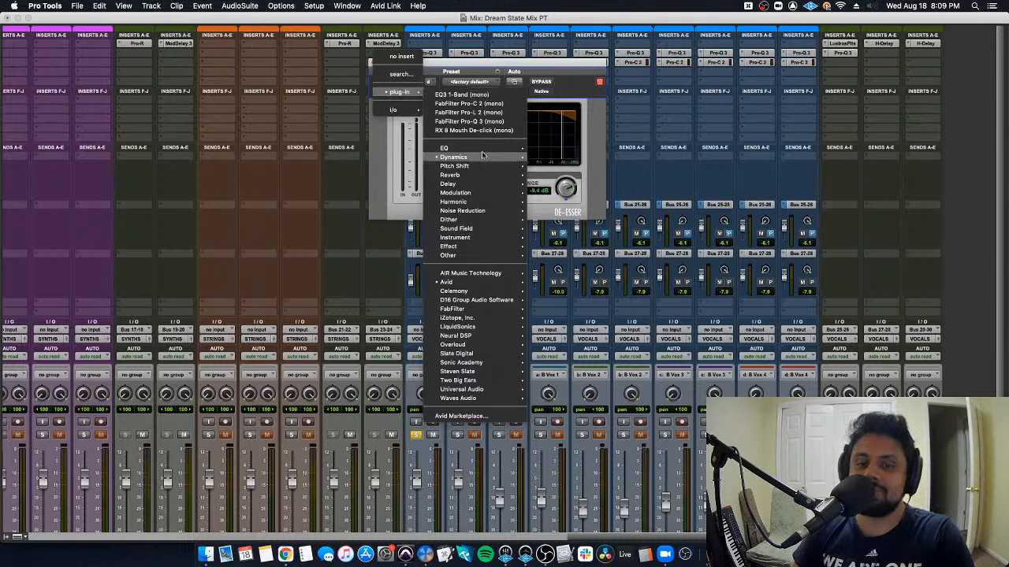
{"action": "mouse_move", "coordinate": [482, 157]}
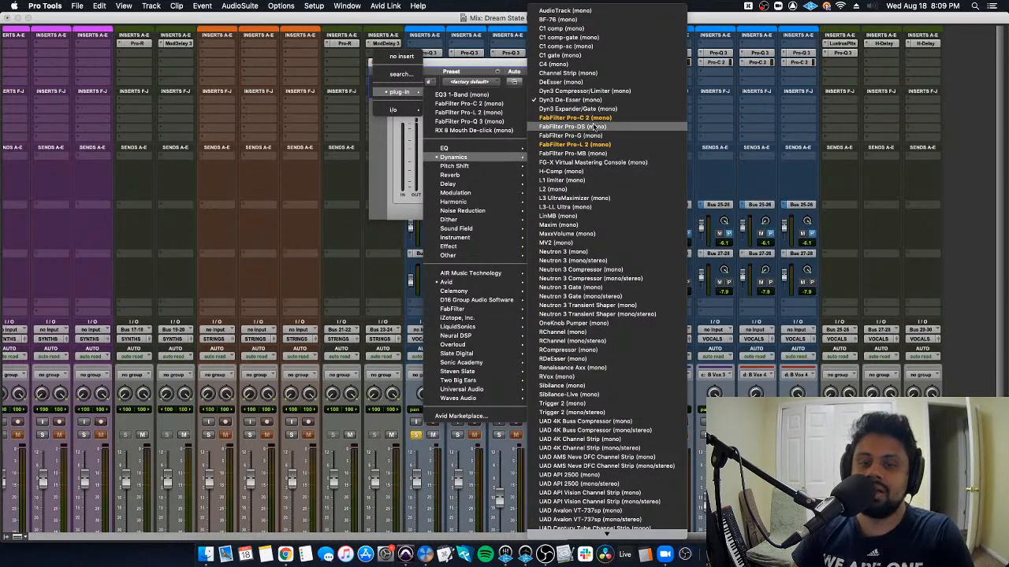
{"action": "left_click", "coordinate": [595, 126]}
Audition the Pro-DS side-chain band during playback and set the threshold to -23.5 dB.
{"action": "left_click", "coordinate": [443, 308]}
{"action": "key", "text": "space"}
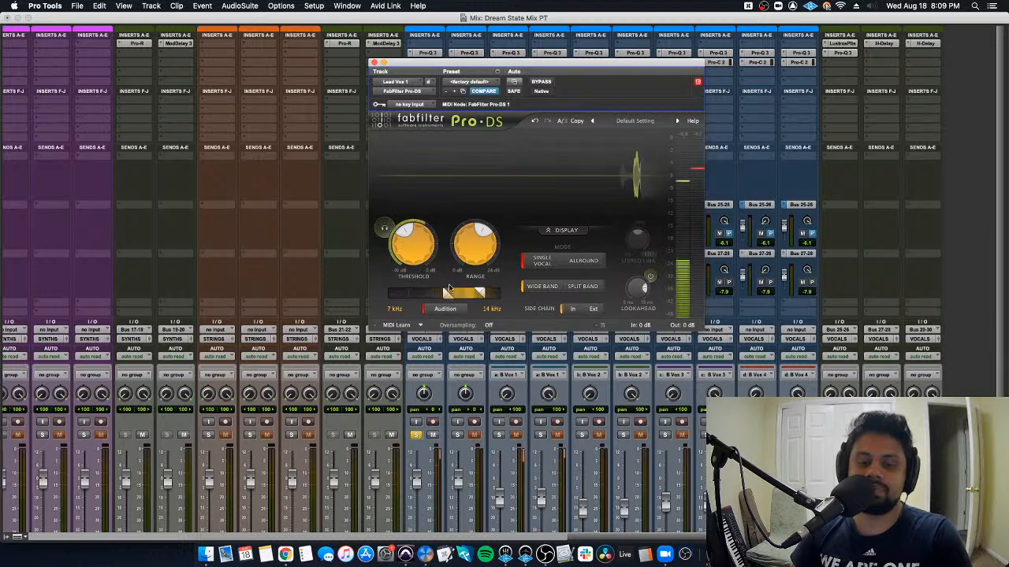
{"action": "left_click", "coordinate": [446, 309]}
{"action": "mouse_move", "coordinate": [408, 234]}
{"action": "left_mouse_down"}
{"action": "mouse_move", "coordinate": [406, 211]}
{"action": "mouse_move", "coordinate": [404, 239]}
{"action": "left_mouse_up"}
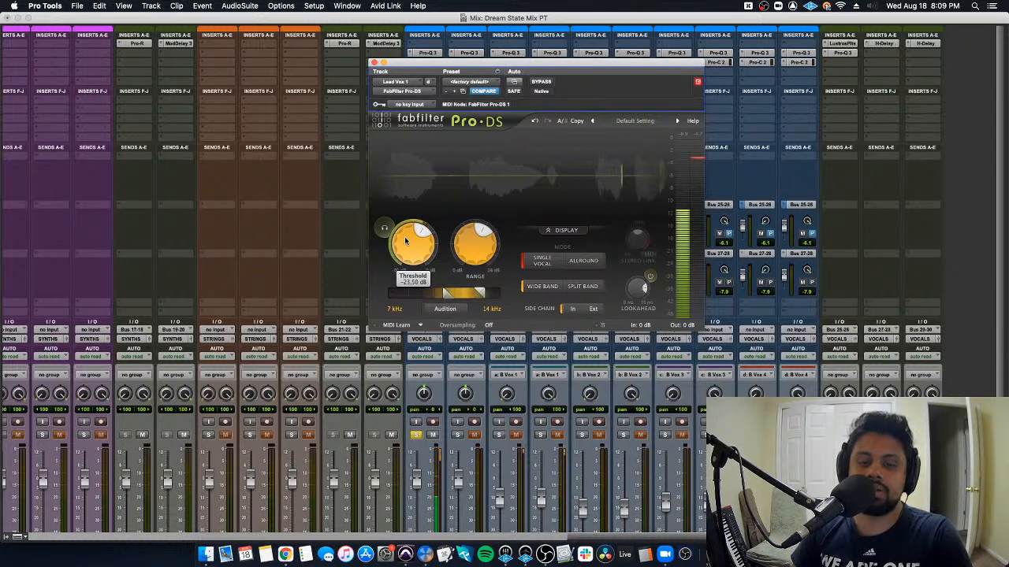
Copy the Lead Vox 1 Pro-DS to the same insert slot on Lead Vox 2 and all the backing vocal tracks.
{"action": "left_click", "coordinate": [376, 62]}
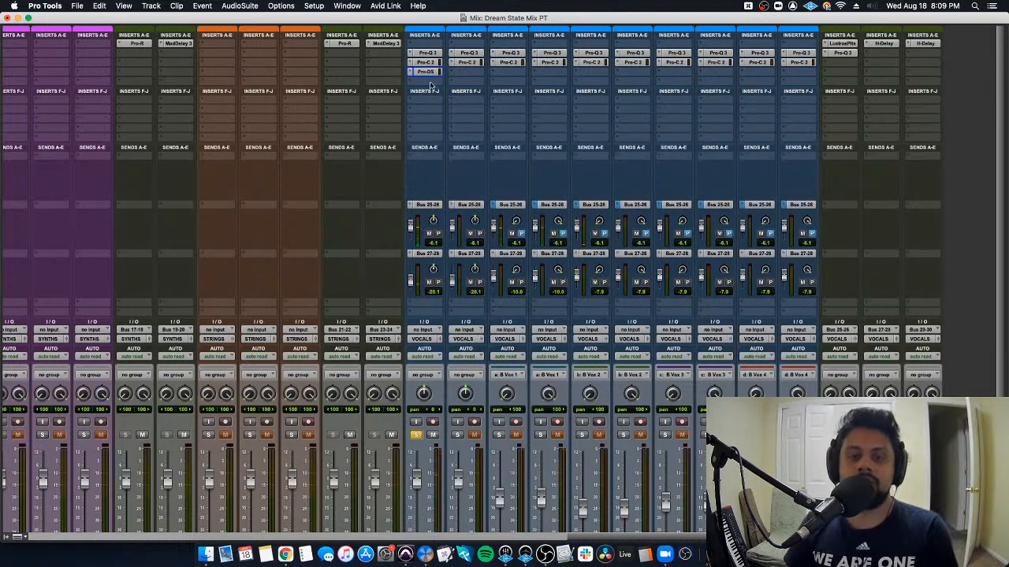
{"action": "left_click_drag", "start_coordinate": [455, 72], "coordinate": [681, 76]}
{"action": "left_click_drag", "start_coordinate": [676, 73], "coordinate": [741, 77]}
{"action": "scroll", "coordinate": [722, 180], "scroll_direction": "left", "scroll_amount": 15}
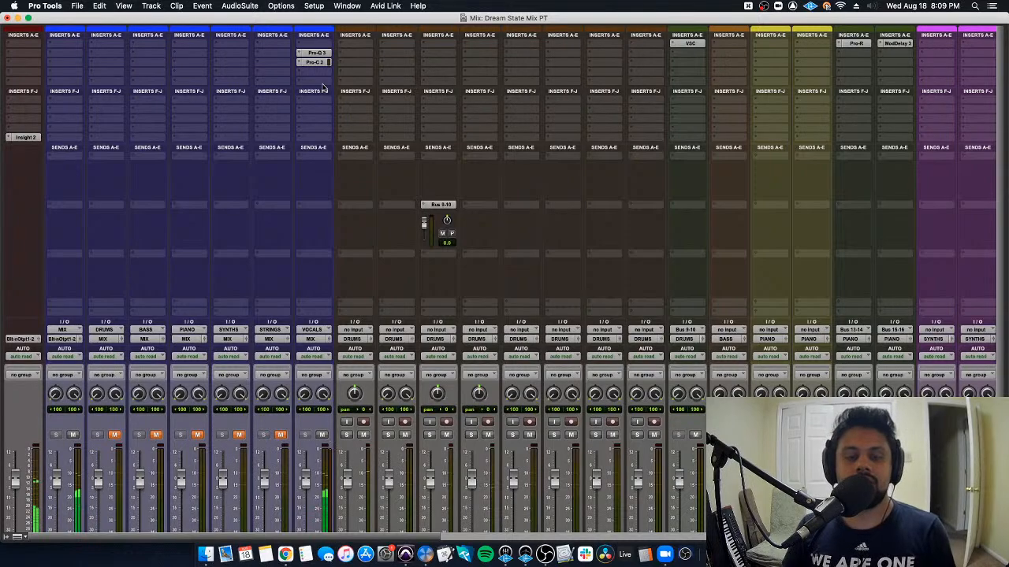
{"action": "scroll", "coordinate": [349, 181], "scroll_direction": "down", "scroll_amount": 3}
{"action": "scroll", "coordinate": [356, 202], "scroll_direction": "right", "scroll_amount": 15}
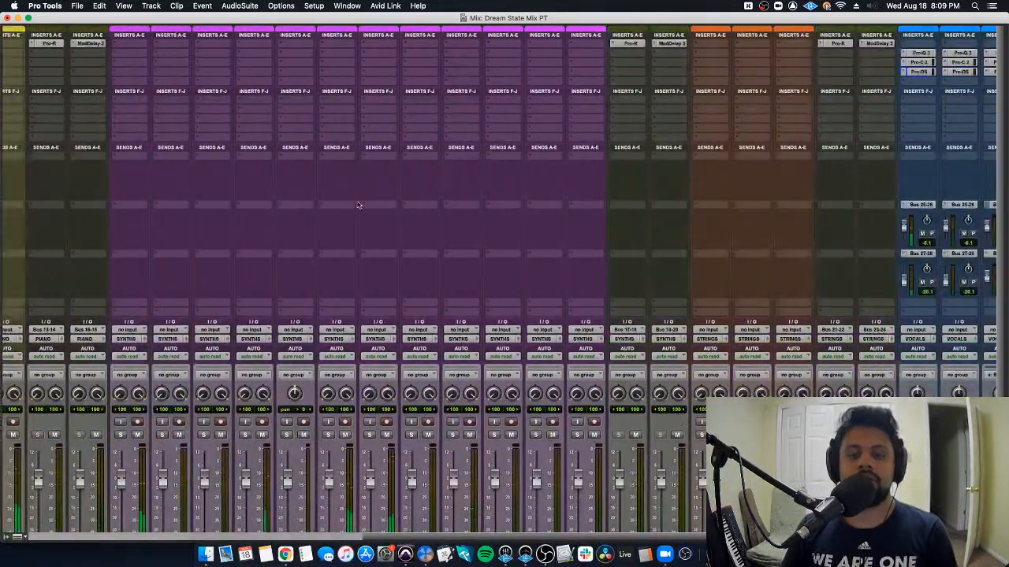
{"action": "scroll", "coordinate": [379, 189], "scroll_direction": "down", "scroll_amount": 5}
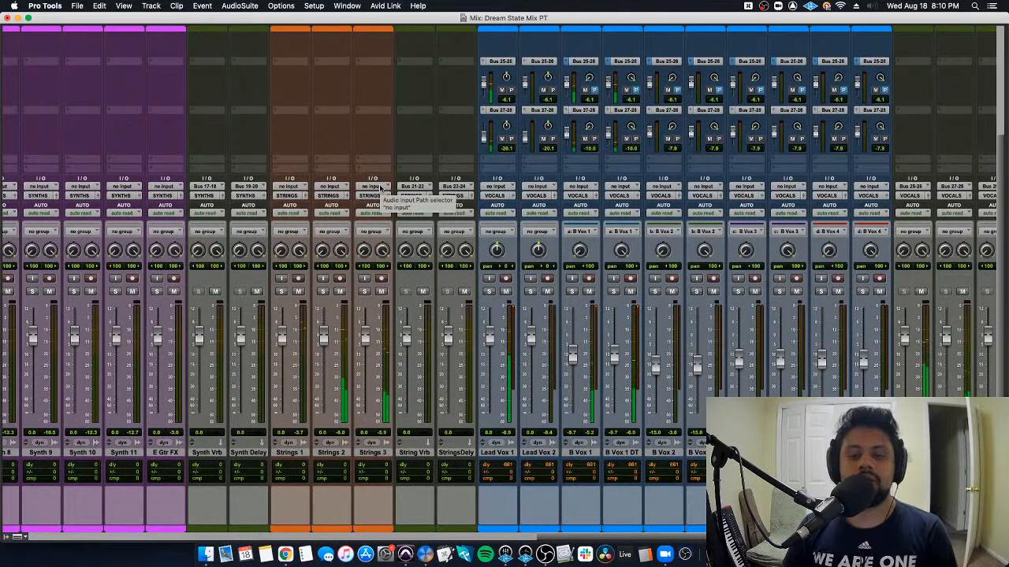
Raise the Pro-DS threshold on B Vox 2 and set the B Vox 1 Pro-DS threshold to -23.30 dB.
{"action": "scroll", "coordinate": [379, 189], "scroll_direction": "up", "scroll_amount": 7}
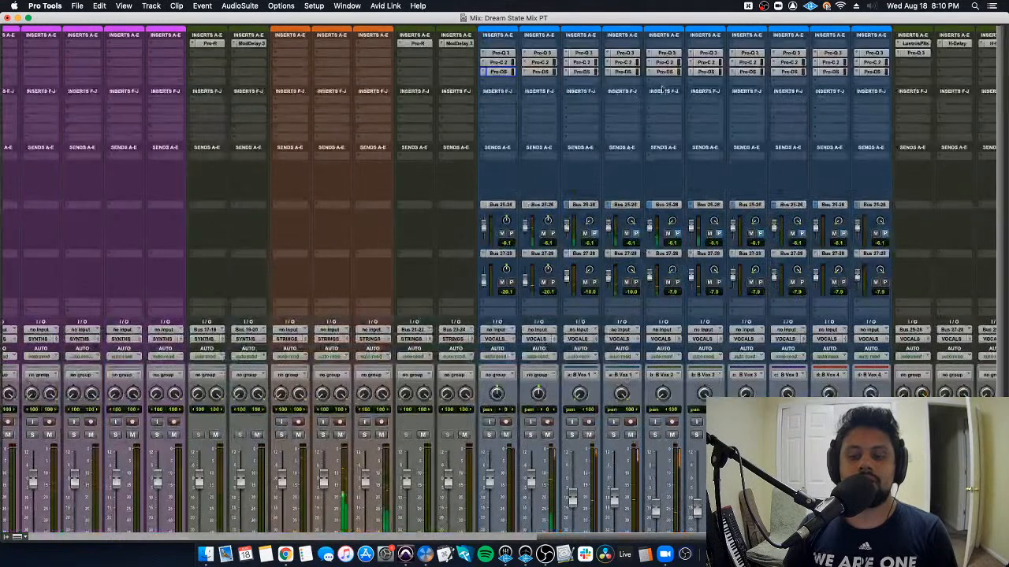
{"action": "left_click", "coordinate": [664, 71]}
{"action": "left_click_drag", "start_coordinate": [408, 240], "coordinate": [407, 234]}
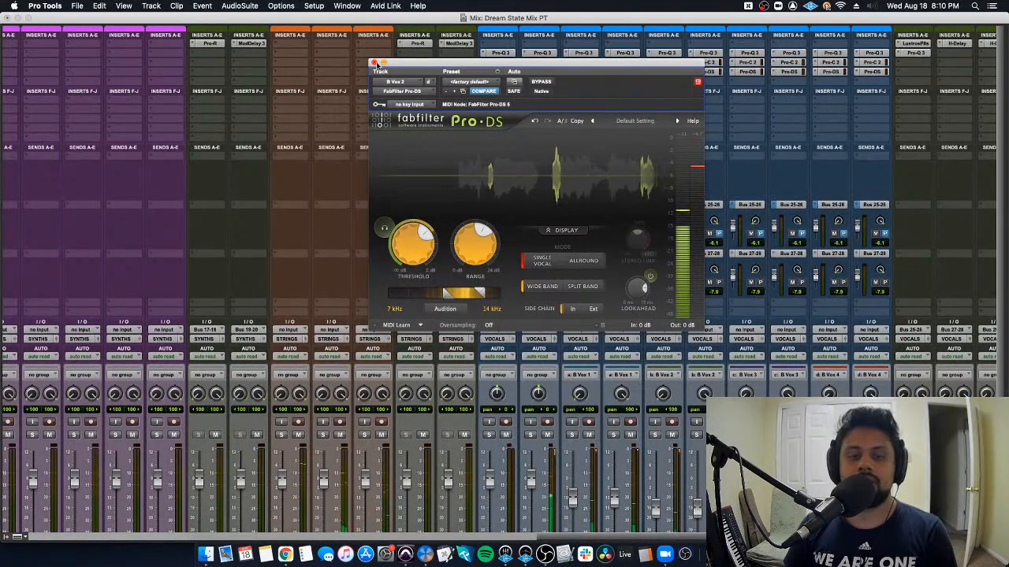
{"action": "left_click", "coordinate": [374, 62]}
{"action": "left_click", "coordinate": [584, 72]}
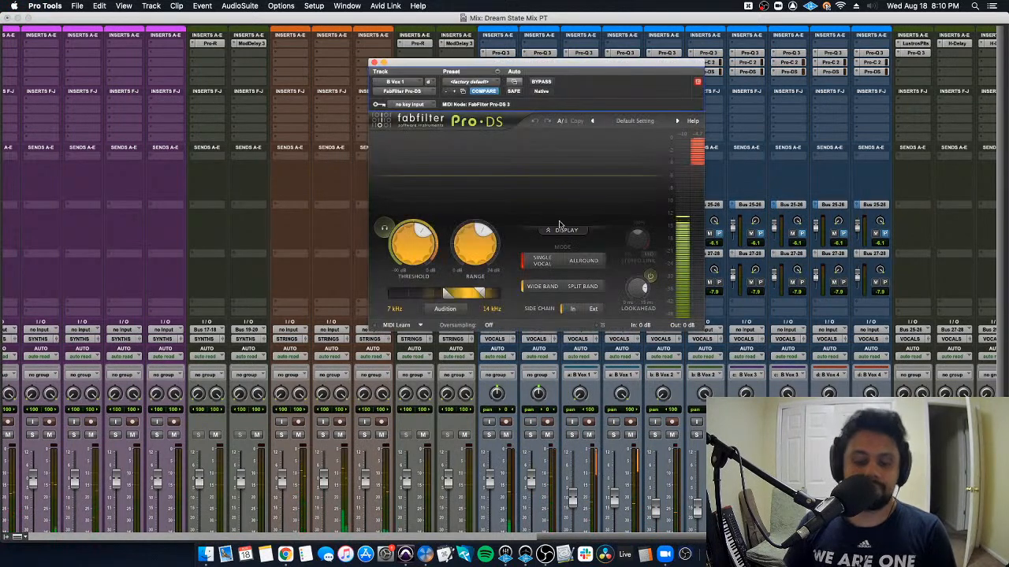
{"action": "left_click_drag", "start_coordinate": [414, 243], "coordinate": [415, 241]}
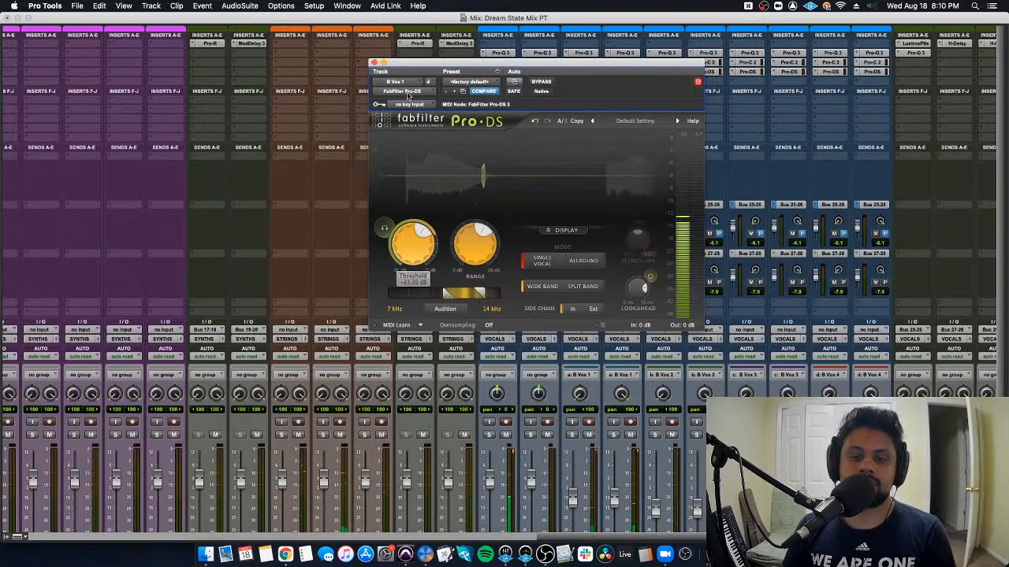
{"action": "left_click", "coordinate": [576, 72]}
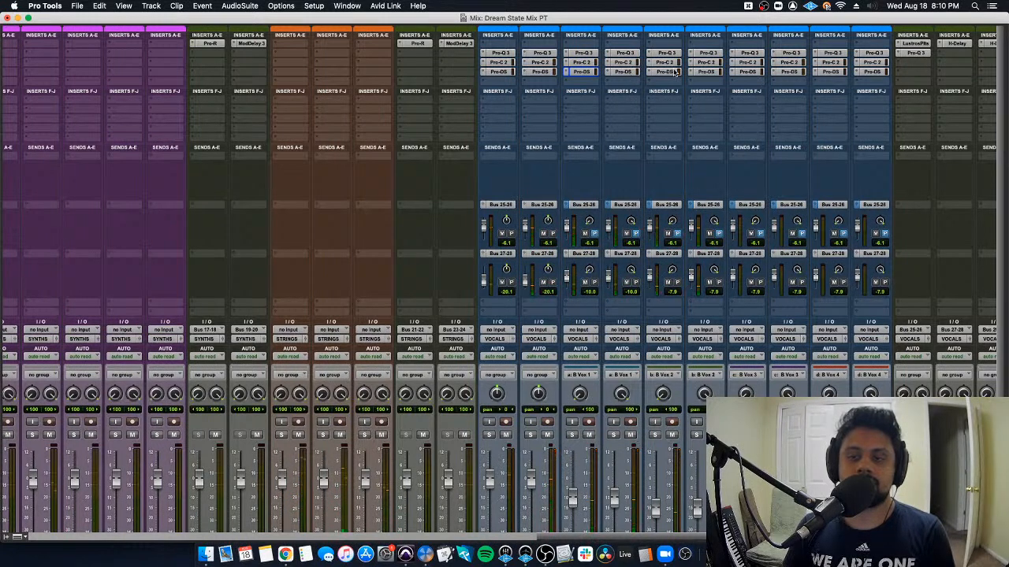
{"action": "left_click", "coordinate": [747, 71]}
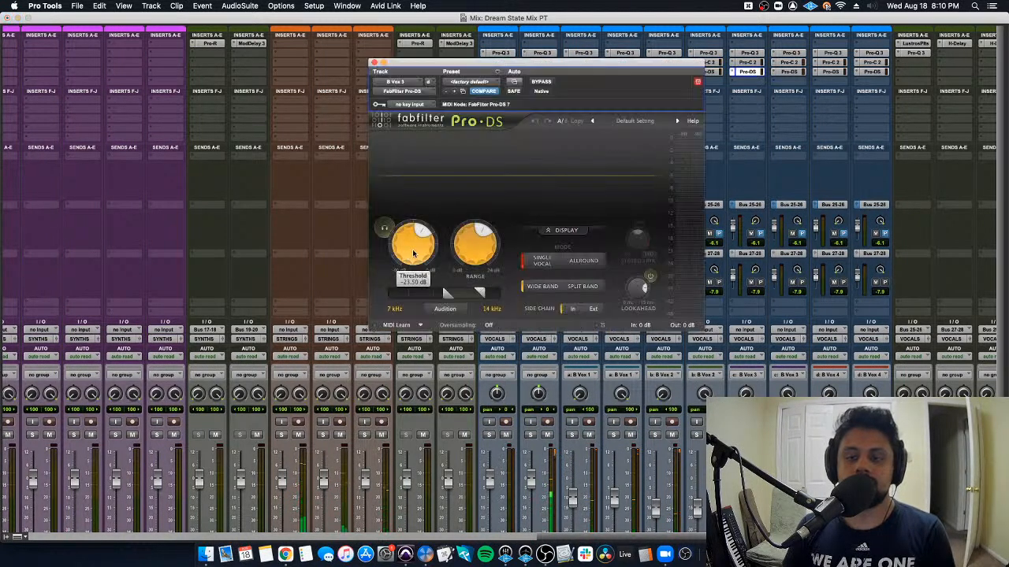
{"action": "left_click", "coordinate": [374, 63]}
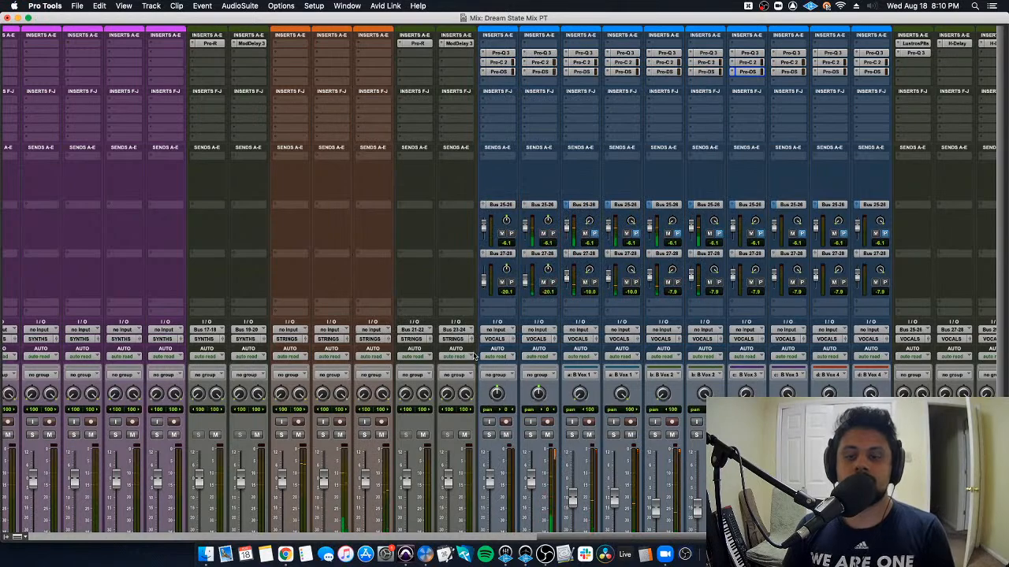
{"action": "scroll", "coordinate": [475, 356], "scroll_direction": "left", "scroll_amount": 10}
{"action": "scroll", "coordinate": [442, 369], "scroll_direction": "down", "scroll_amount": 3}
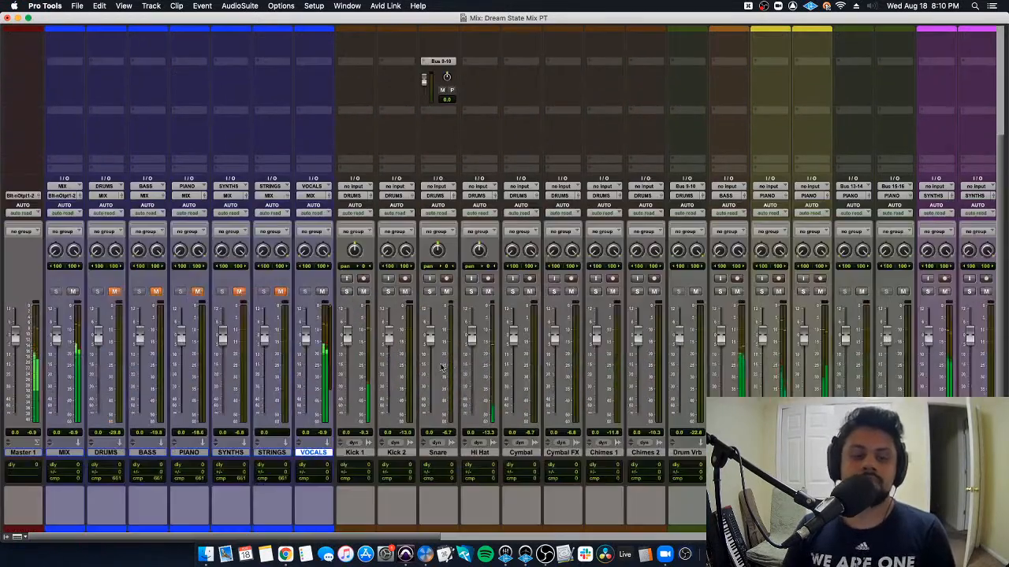
{"action": "scroll", "coordinate": [290, 298], "scroll_direction": "up", "scroll_amount": 3}
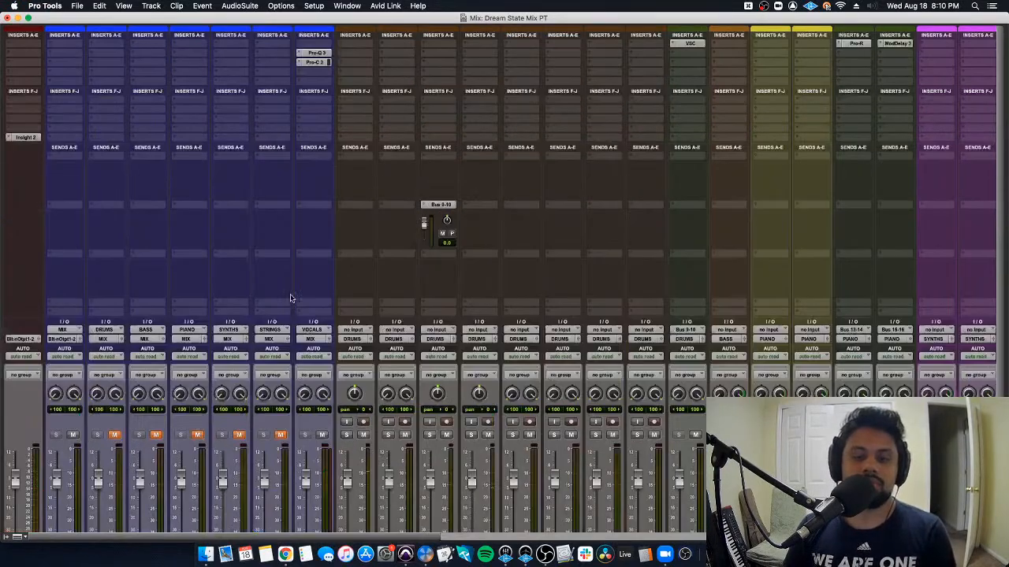
{"action": "key", "text": "super+Tab"}
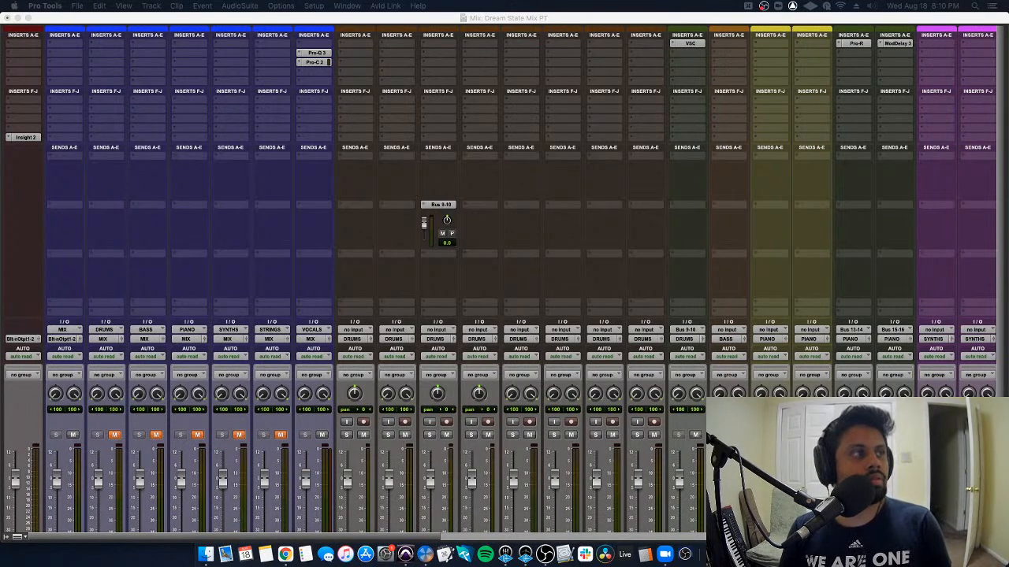
{"action": "key", "text": "super+Tab"}
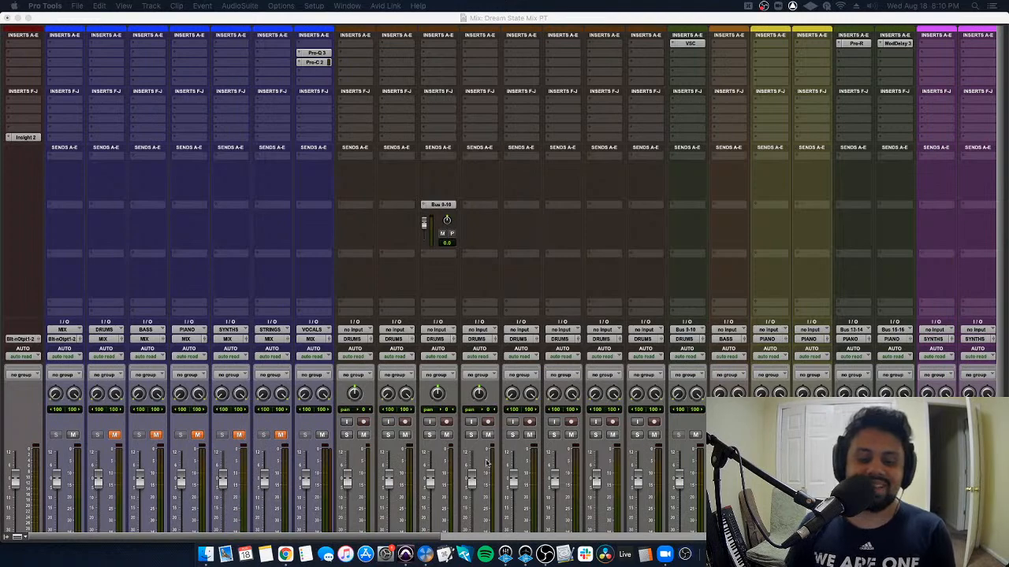
{"action": "left_click", "coordinate": [430, 532]}
{"action": "scroll", "coordinate": [426, 473], "scroll_direction": "down", "scroll_amount": 5}
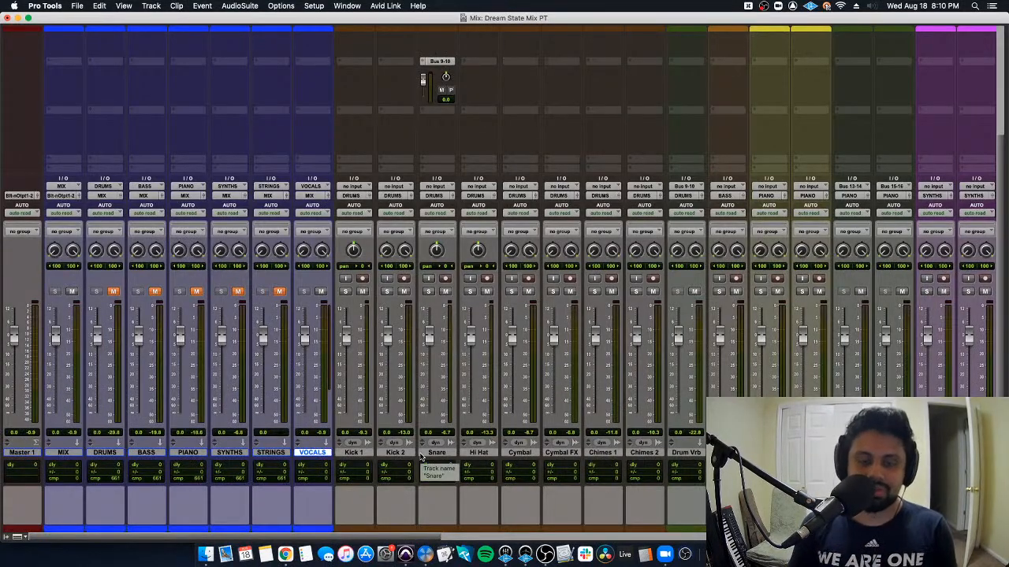
Check the Pro-C 2 on the VOCALS bus and the Pro-DS on Lead Vox 1 and Lead Vox 2 during playback.
{"action": "scroll", "coordinate": [421, 459], "scroll_direction": "up", "scroll_amount": 5}
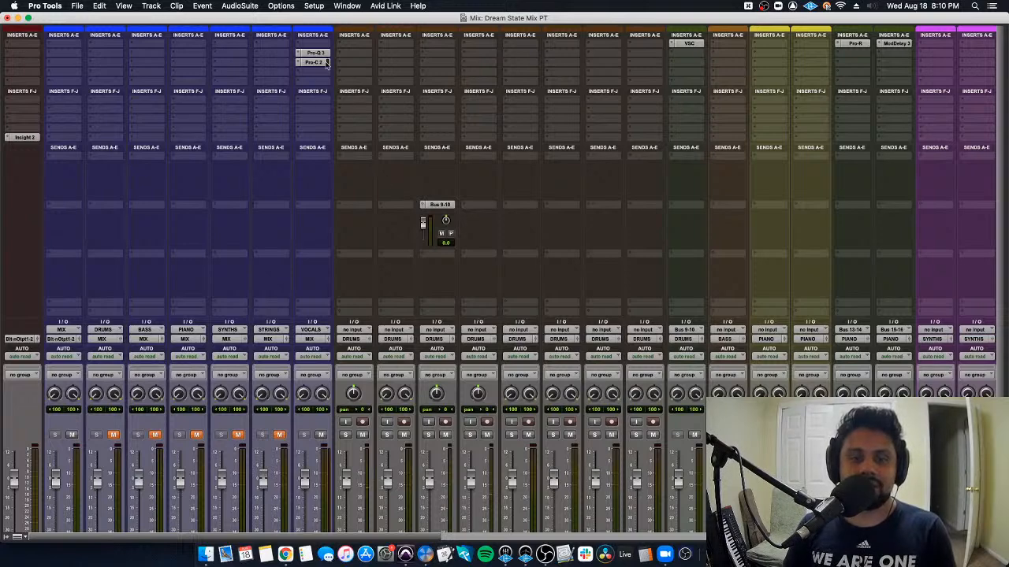
{"action": "left_click", "coordinate": [315, 63]}
{"action": "mouse_move", "coordinate": [404, 265]}
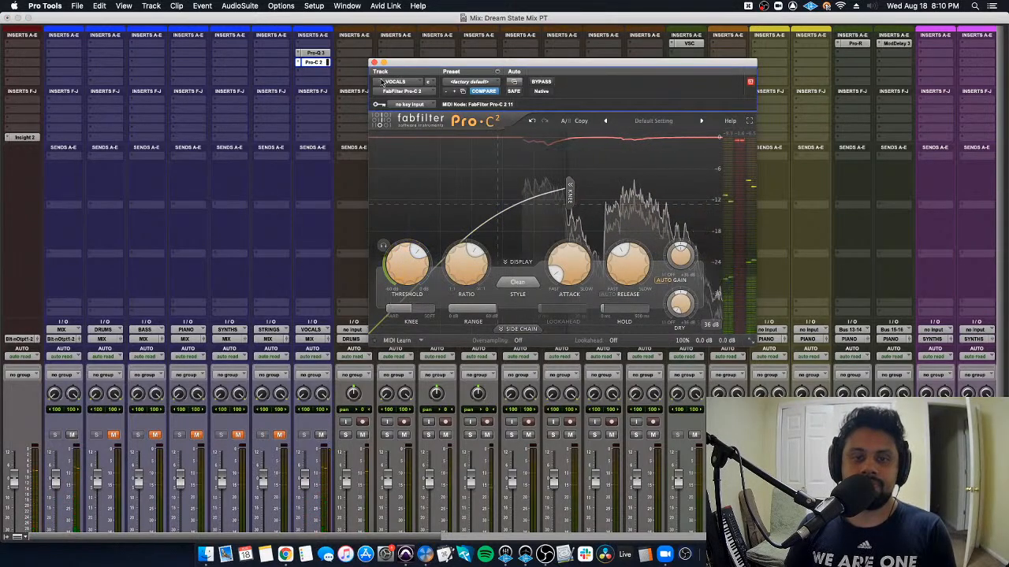
{"action": "left_click", "coordinate": [374, 63]}
{"action": "scroll", "coordinate": [429, 189], "scroll_direction": "right", "scroll_amount": 10}
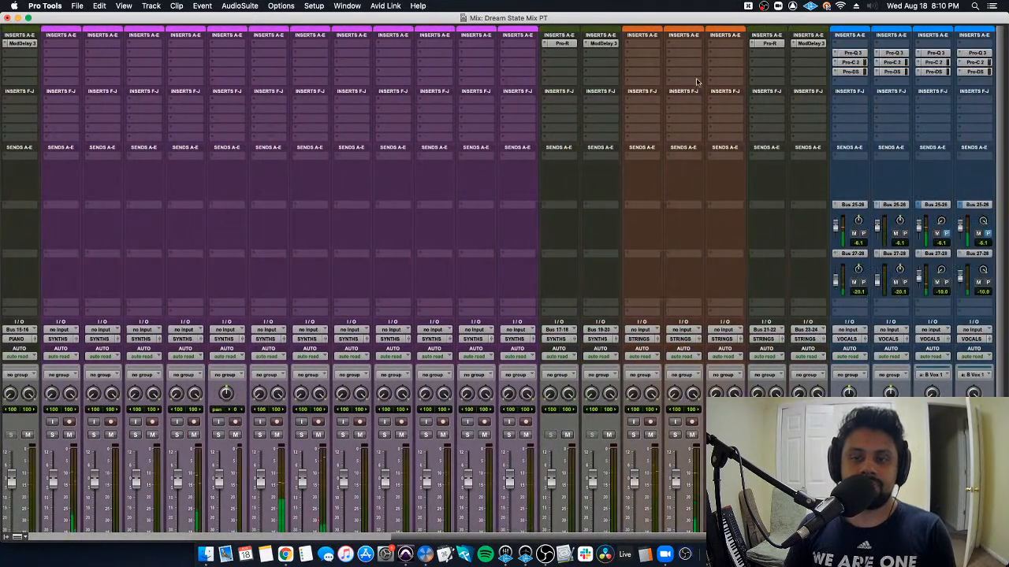
{"action": "left_click", "coordinate": [850, 72]}
{"action": "mouse_move", "coordinate": [415, 262]}
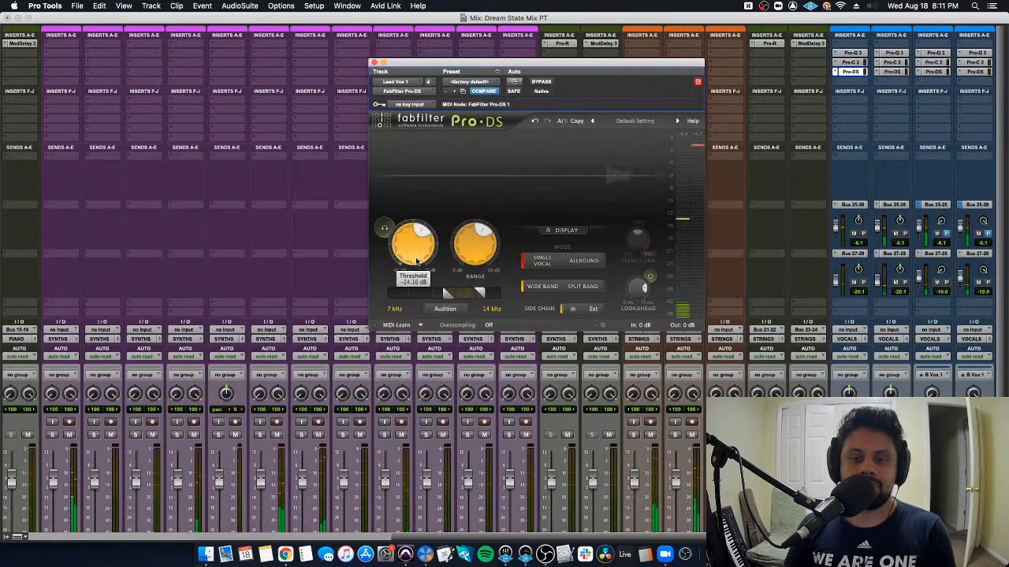
{"action": "left_click", "coordinate": [892, 72]}
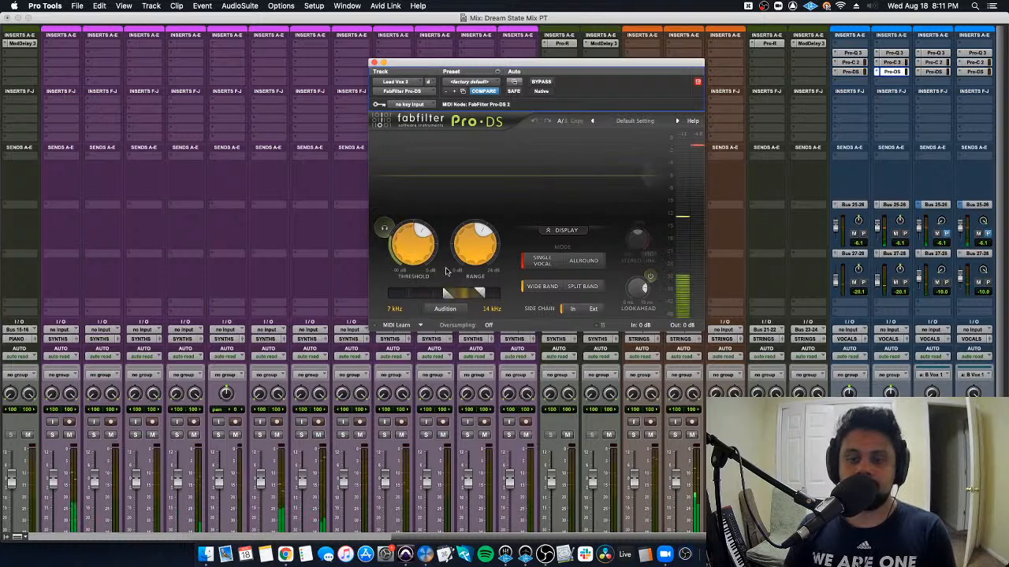
{"action": "left_click", "coordinate": [374, 62]}
Set the high bell band in the VOCALS bus Pro-Q 3 to a +1.38 dB boost at 13230 Hz.
{"action": "scroll", "coordinate": [418, 177], "scroll_direction": "left", "scroll_amount": 10}
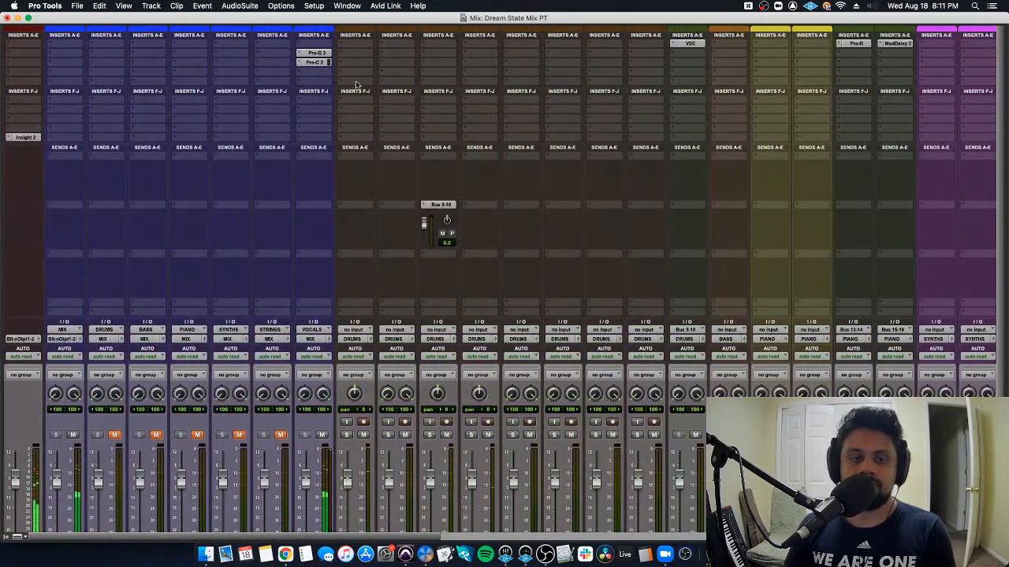
{"action": "left_click", "coordinate": [316, 53]}
{"action": "left_click_drag", "start_coordinate": [710, 218], "coordinate": [773, 214]}
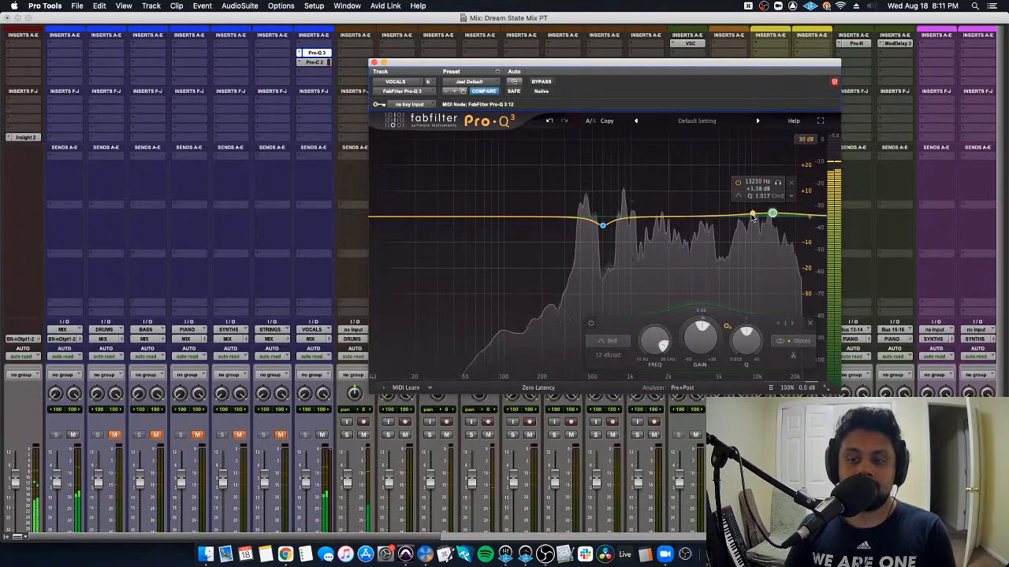
{"action": "left_click_drag", "start_coordinate": [773, 213], "coordinate": [775, 214]}
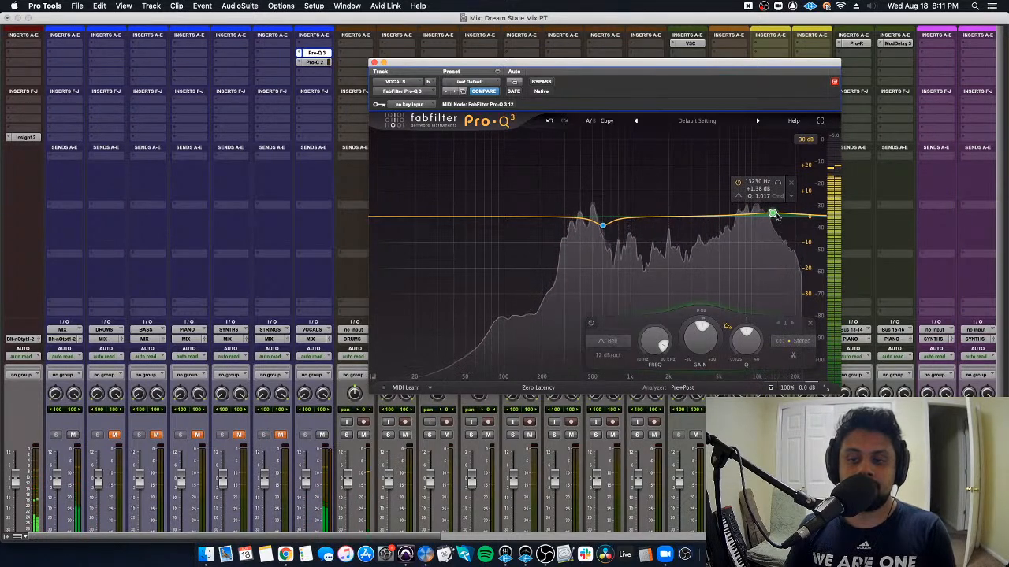
{"action": "left_click", "coordinate": [374, 62]}
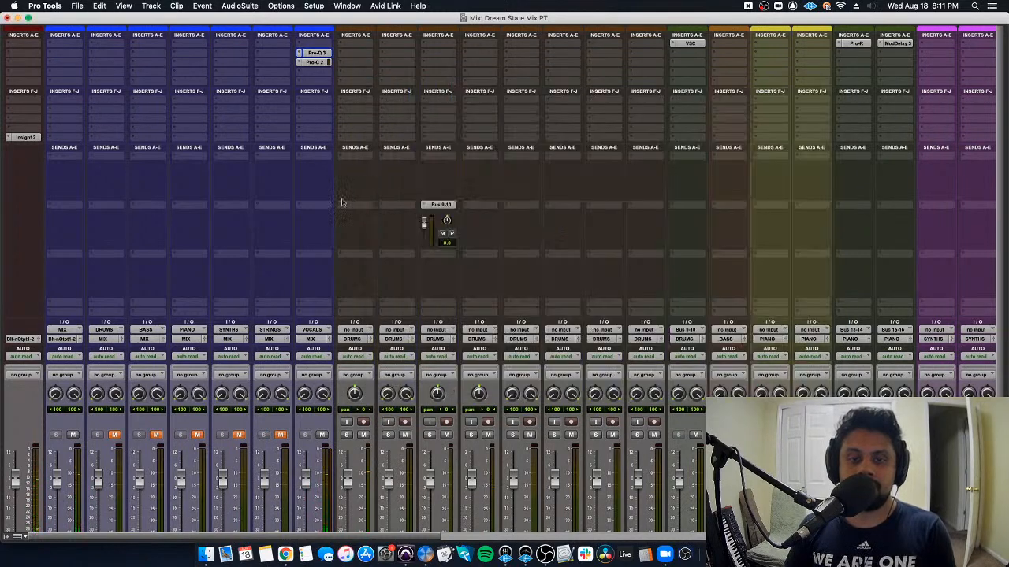
Stop the vocal playback, unmute and select the PIANO bus, and mute the VOCALS bus.
{"action": "scroll", "coordinate": [344, 201], "scroll_direction": "down", "scroll_amount": 5}
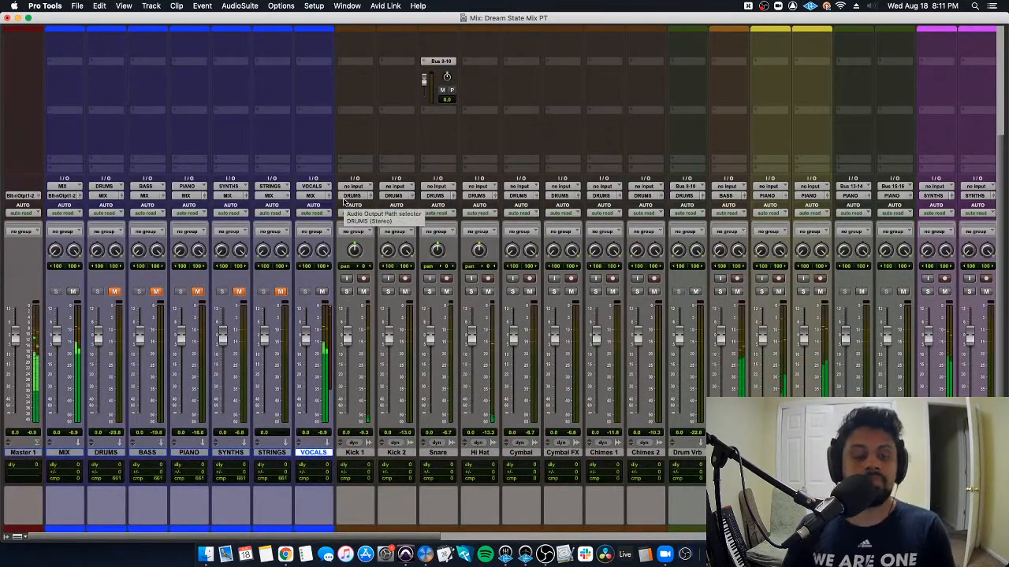
{"action": "key", "text": "super+equal"}
{"action": "scroll", "coordinate": [352, 275], "scroll_direction": "up", "scroll_amount": 5}
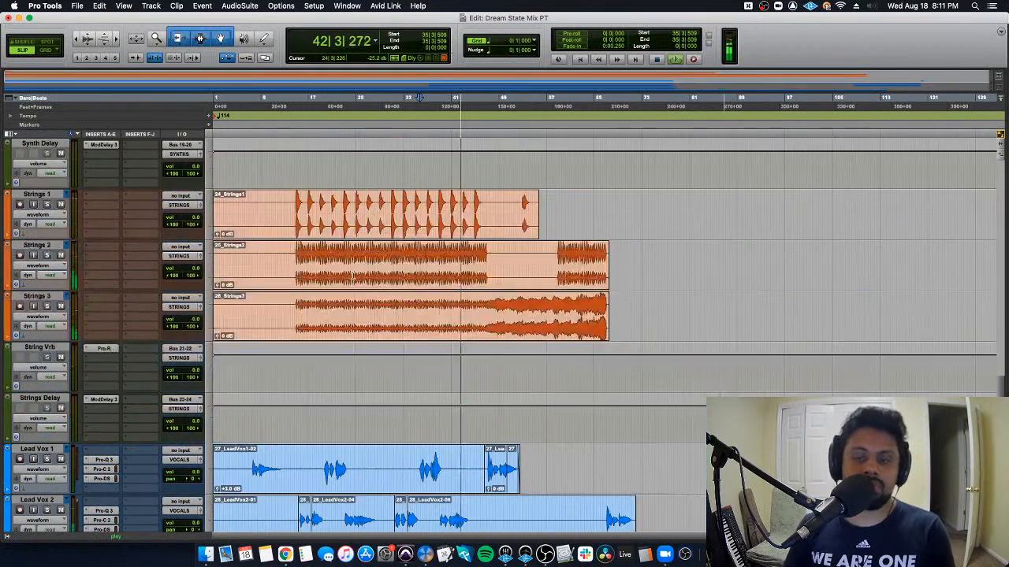
{"action": "scroll", "coordinate": [352, 276], "scroll_direction": "up", "scroll_amount": 10}
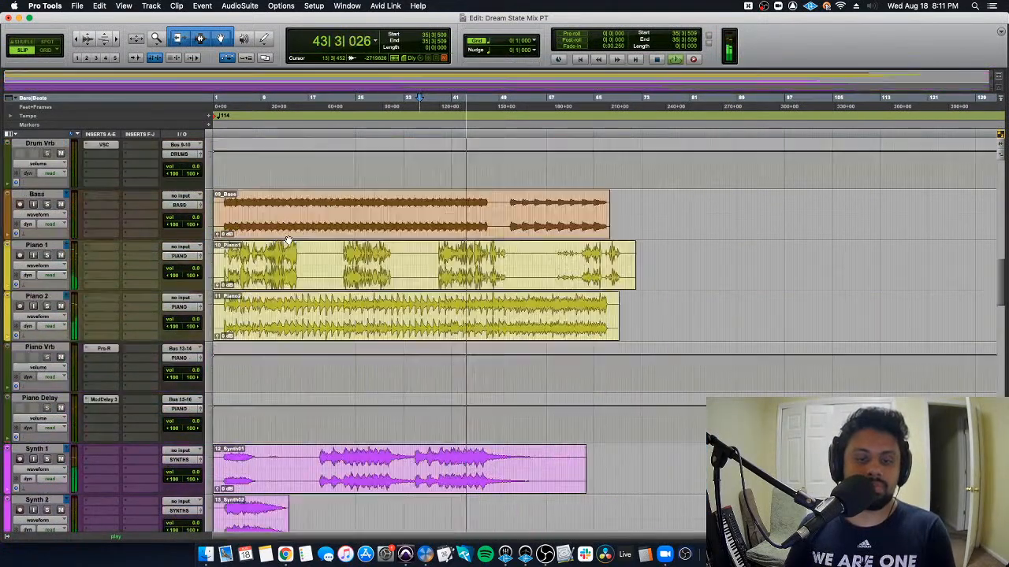
{"action": "key", "text": "space"}
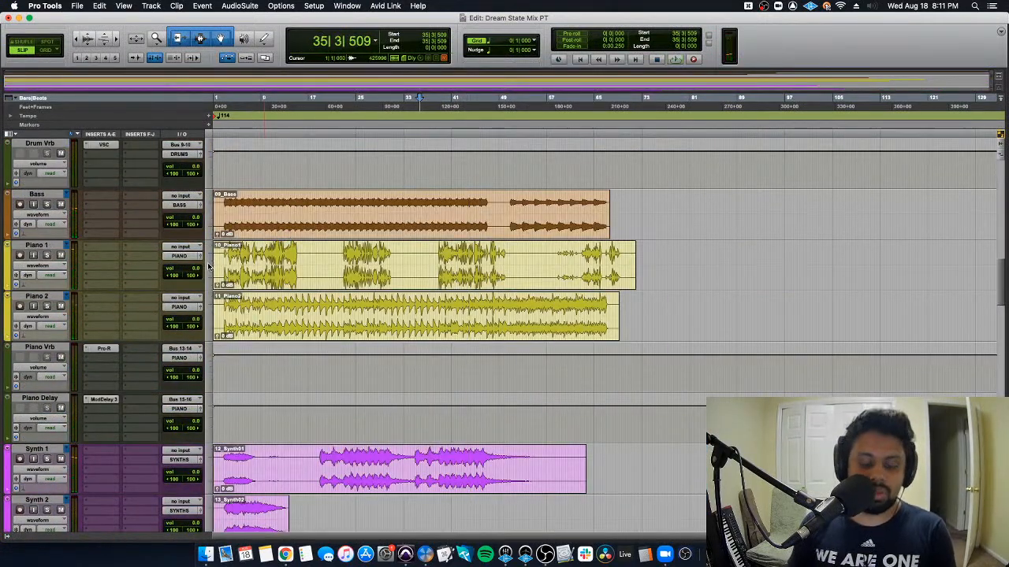
{"action": "key", "text": "super+equal"}
{"action": "left_click", "coordinate": [197, 292]}
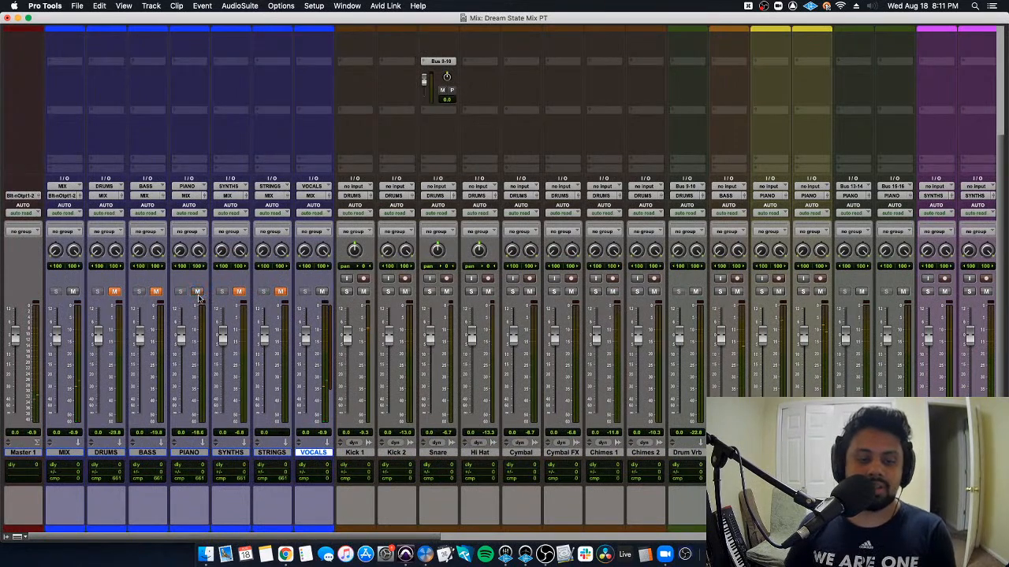
{"action": "left_click", "coordinate": [189, 454]}
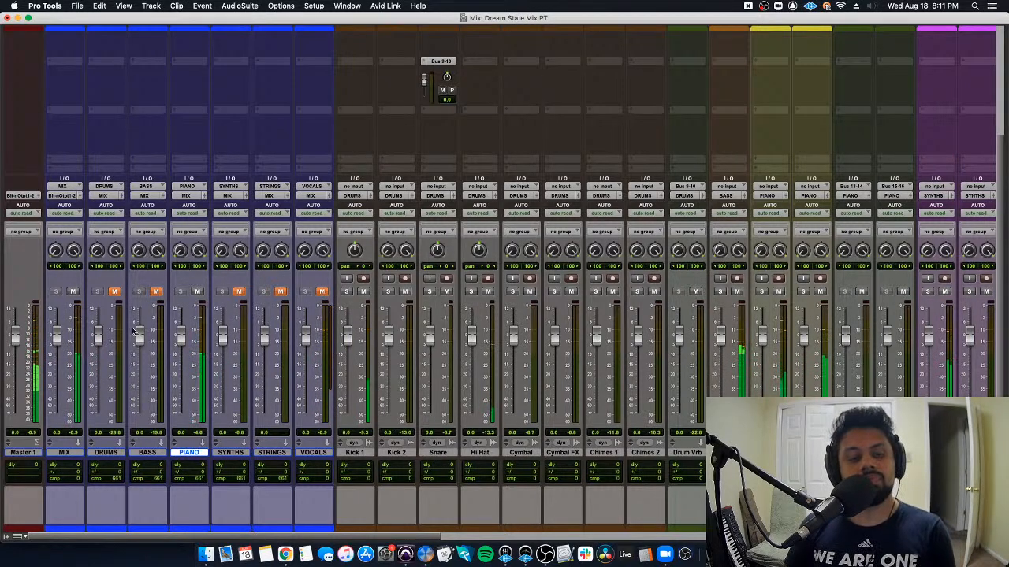
Audition the DRUMS and BASS buses during playback, and leave both muted along with the PIANO bus.
{"action": "left_click", "coordinate": [112, 296]}
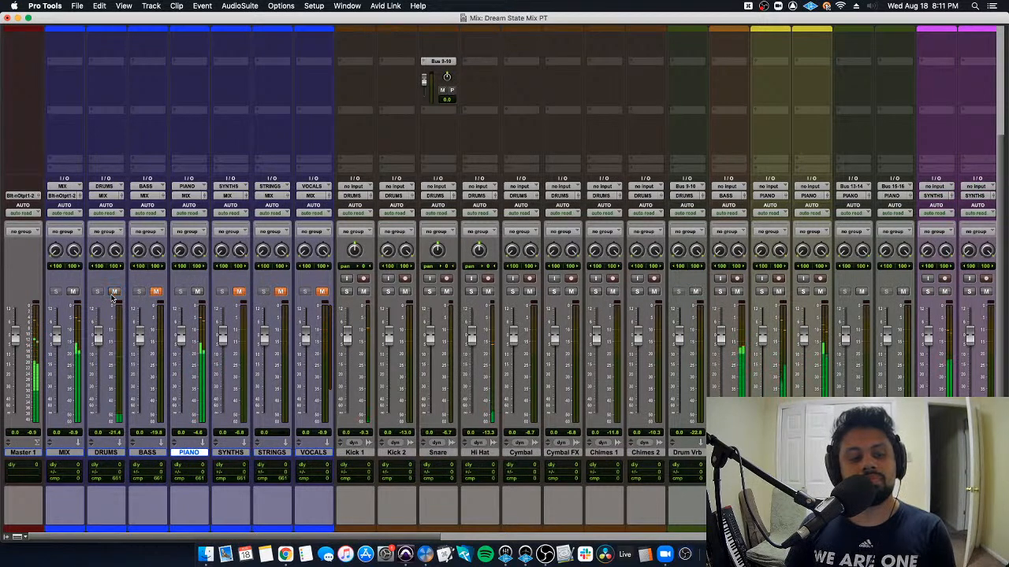
{"action": "left_click", "coordinate": [156, 293]}
{"action": "left_click", "coordinate": [114, 293]}
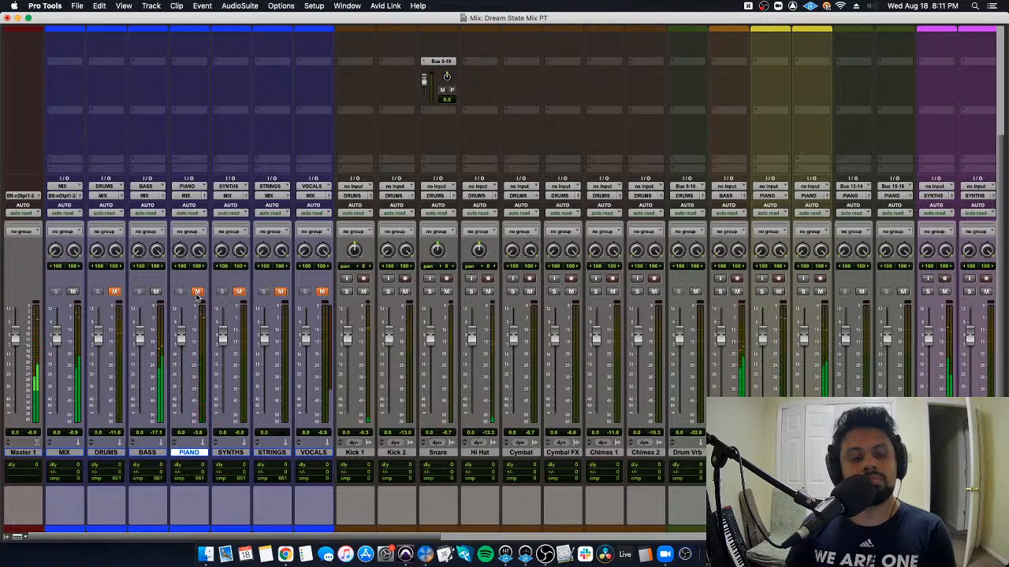
{"action": "left_click", "coordinate": [156, 292]}
Unmute the SYNTHS bus and lower it to -7.3 dB, and with all buses unmuted lower the STRINGS bus to -7.8 dB.
{"action": "left_click", "coordinate": [238, 292]}
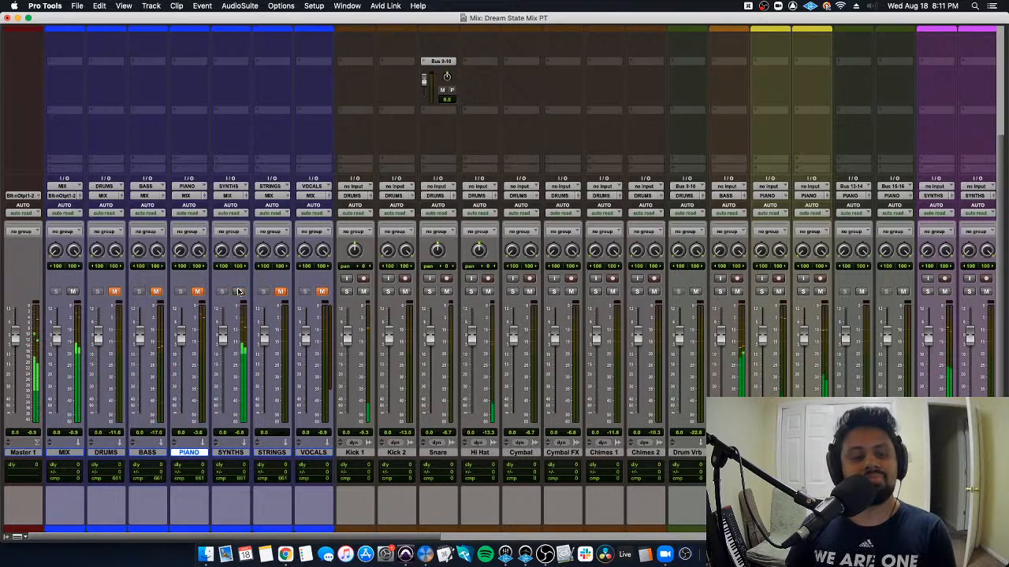
{"action": "left_click_drag", "start_coordinate": [224, 335], "coordinate": [225, 350]}
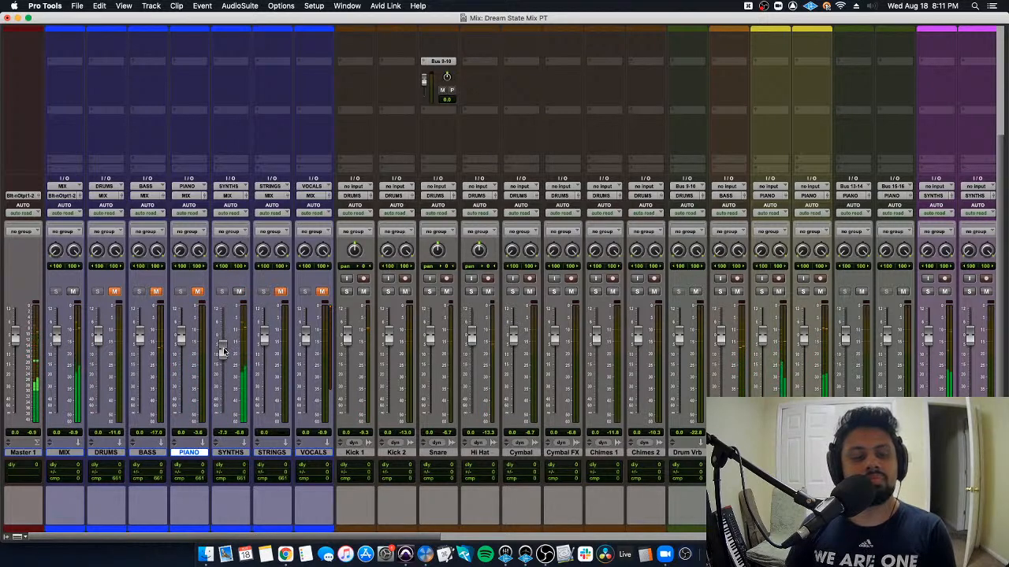
{"action": "left_click", "coordinate": [196, 293], "text": "alt"}
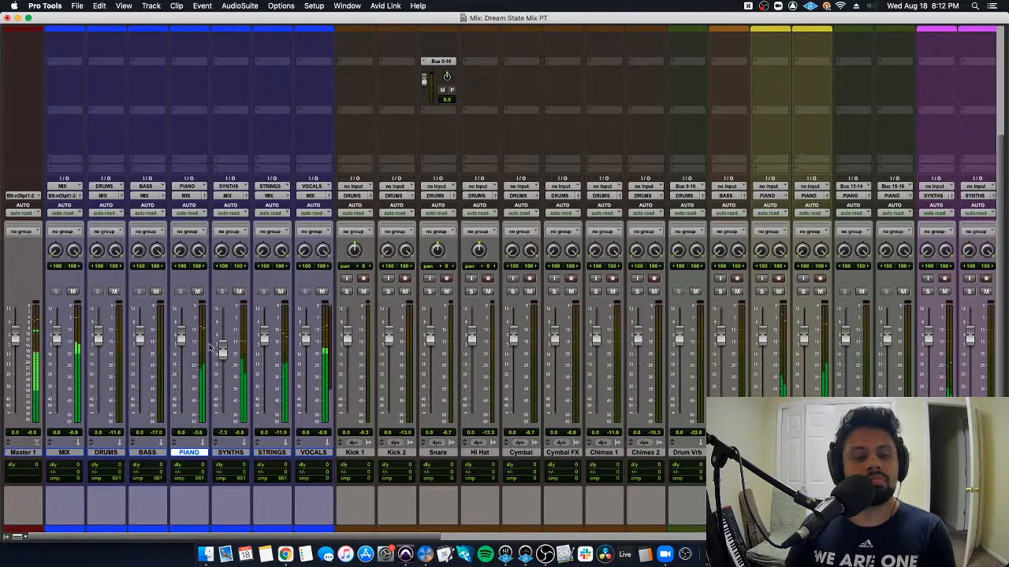
{"action": "left_click_drag", "start_coordinate": [264, 337], "coordinate": [264, 353]}
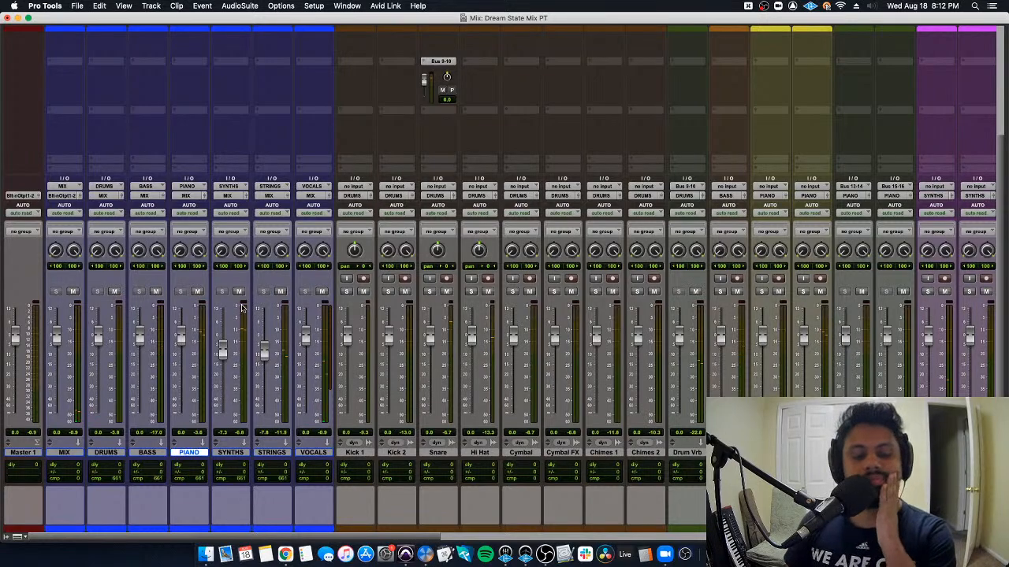
{"action": "scroll", "coordinate": [242, 308], "scroll_direction": "right", "scroll_amount": 15}
{"action": "scroll", "coordinate": [242, 307], "scroll_direction": "up", "scroll_amount": 5}
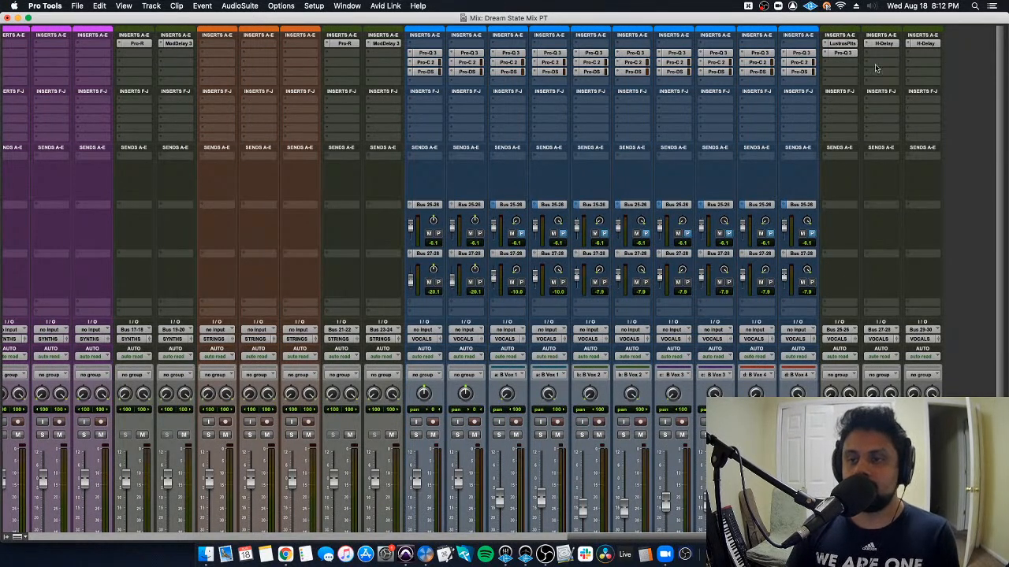
{"action": "scroll", "coordinate": [892, 48], "scroll_direction": "left", "scroll_amount": 20}
{"action": "scroll", "coordinate": [741, 202], "scroll_direction": "down", "scroll_amount": 2}
{"action": "scroll", "coordinate": [741, 202], "scroll_direction": "down", "scroll_amount": 3}
{"action": "scroll", "coordinate": [741, 203], "scroll_direction": "left", "scroll_amount": 5}
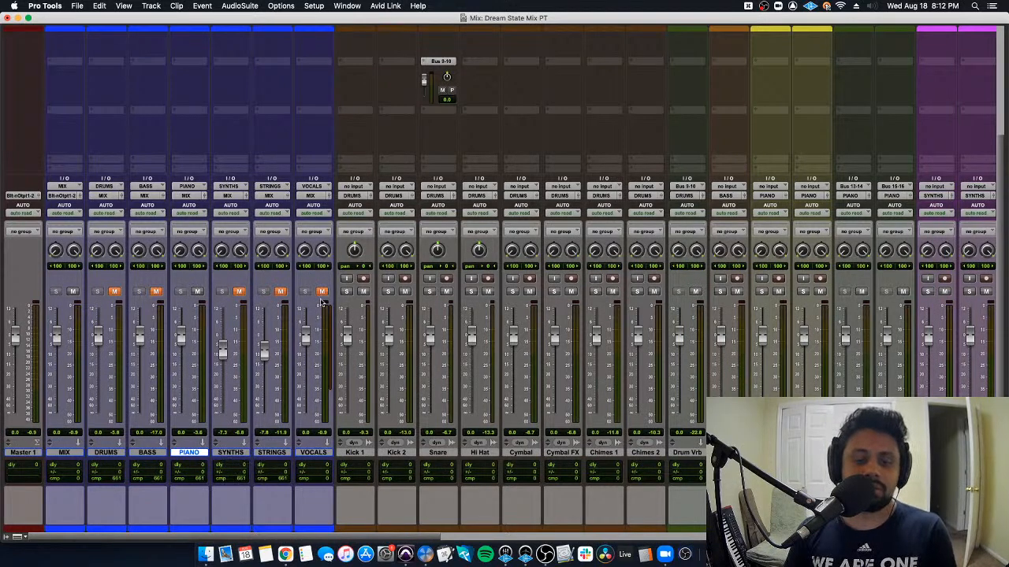
Solo Piano 1 during playback, and switch the solo to Piano 2 to hear it alone.
{"action": "scroll", "coordinate": [307, 446], "scroll_direction": "right", "scroll_amount": 4}
{"action": "scroll", "coordinate": [307, 445], "scroll_direction": "right", "scroll_amount": 3}
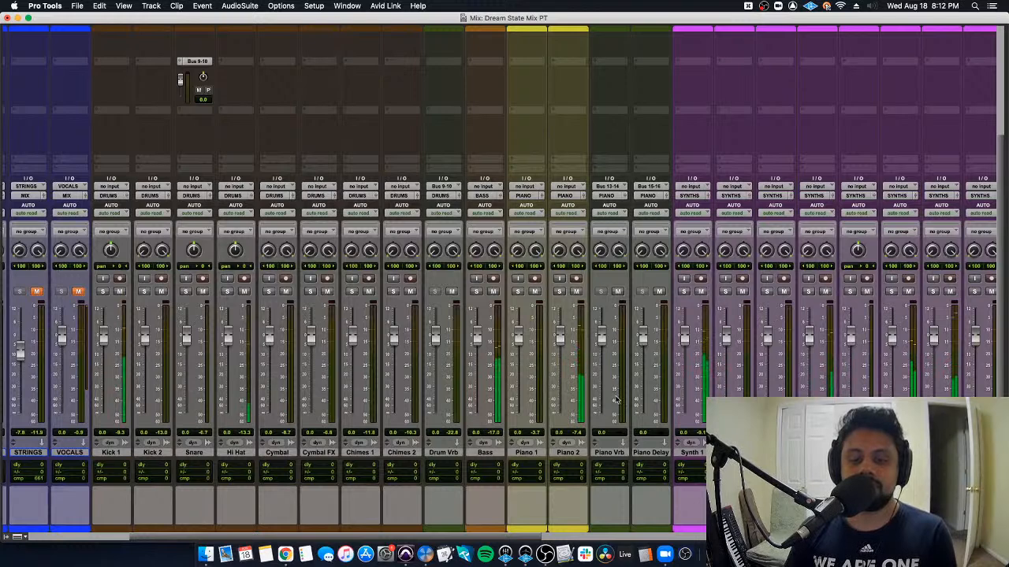
{"action": "key", "text": "super+equal"}
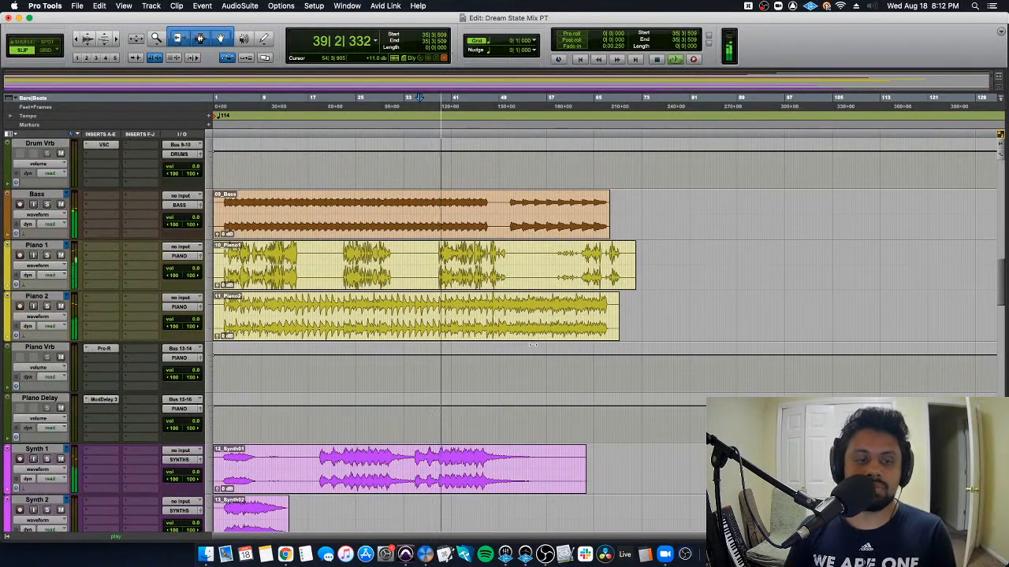
{"action": "key", "text": "super+equal"}
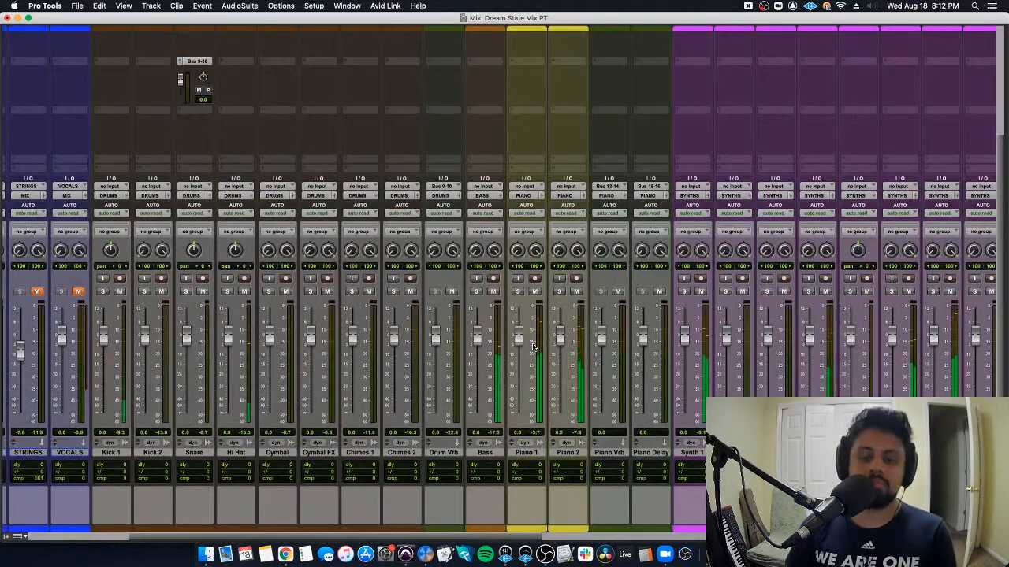
{"action": "left_click", "coordinate": [520, 293]}
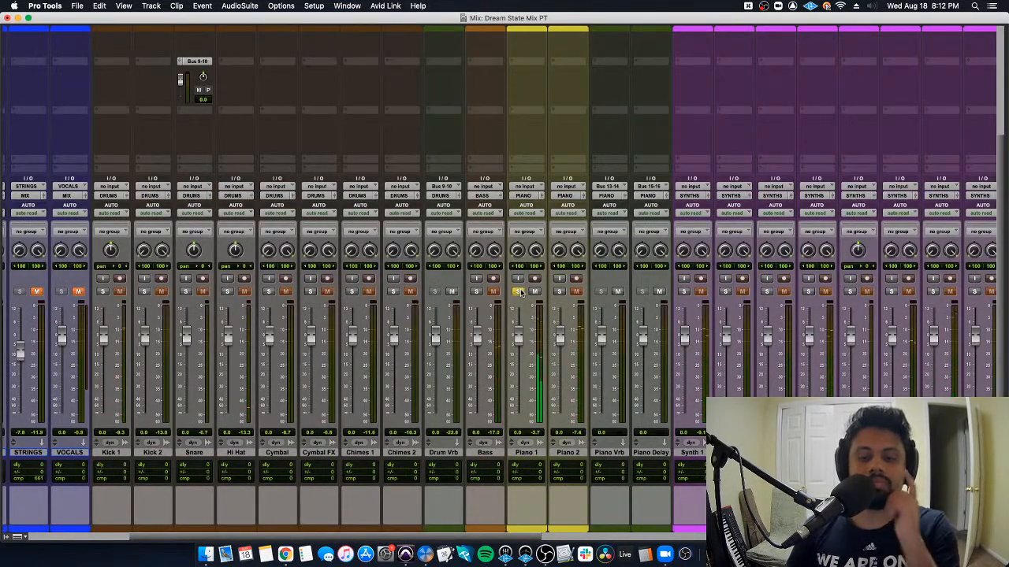
{"action": "left_click", "coordinate": [559, 292]}
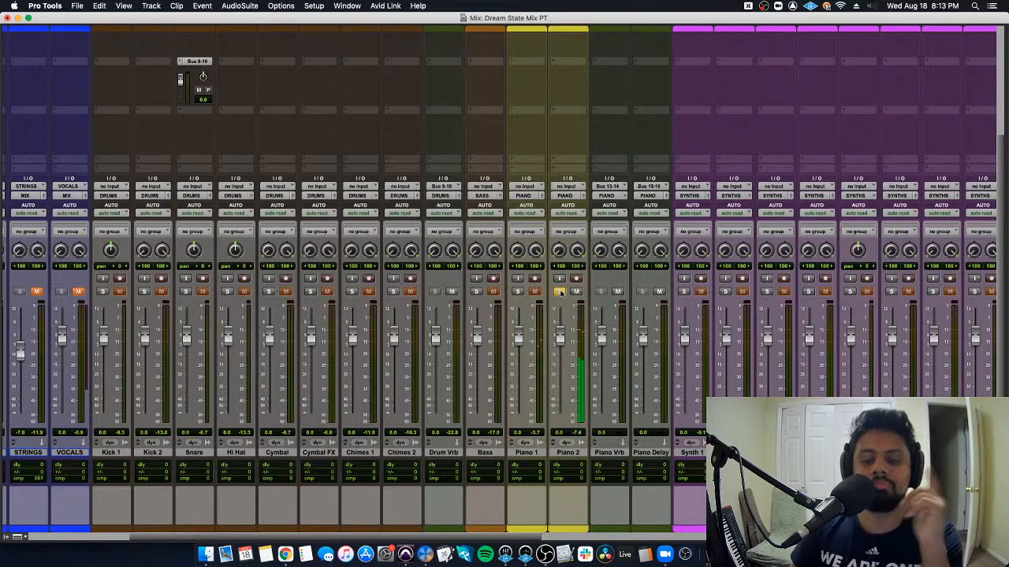
Insert a FabFilter Pro-Q 3 equalizer on the Piano 2 track.
{"action": "scroll", "coordinate": [608, 368], "scroll_direction": "right", "scroll_amount": 2}
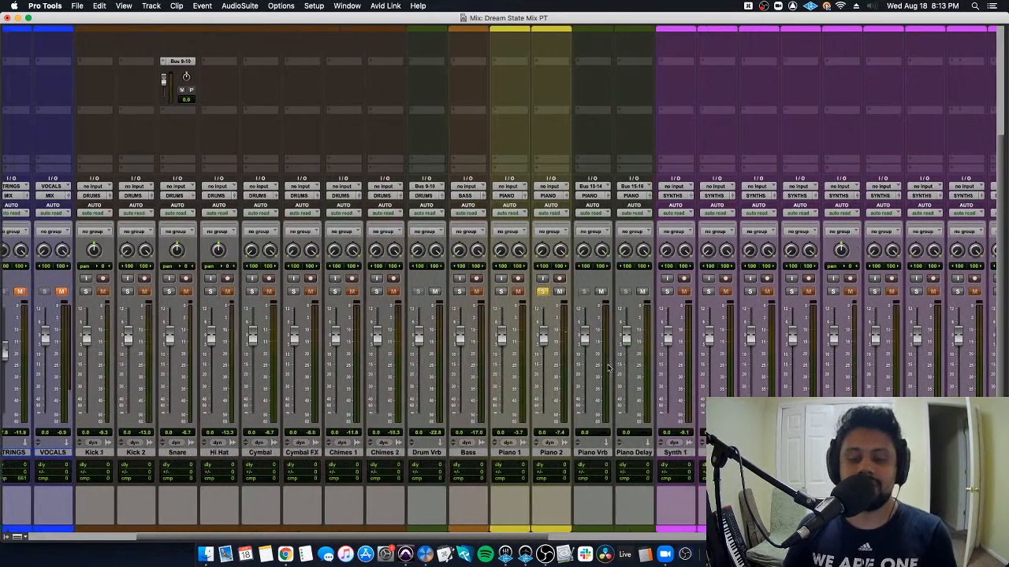
{"action": "scroll", "coordinate": [607, 368], "scroll_direction": "up", "scroll_amount": 3}
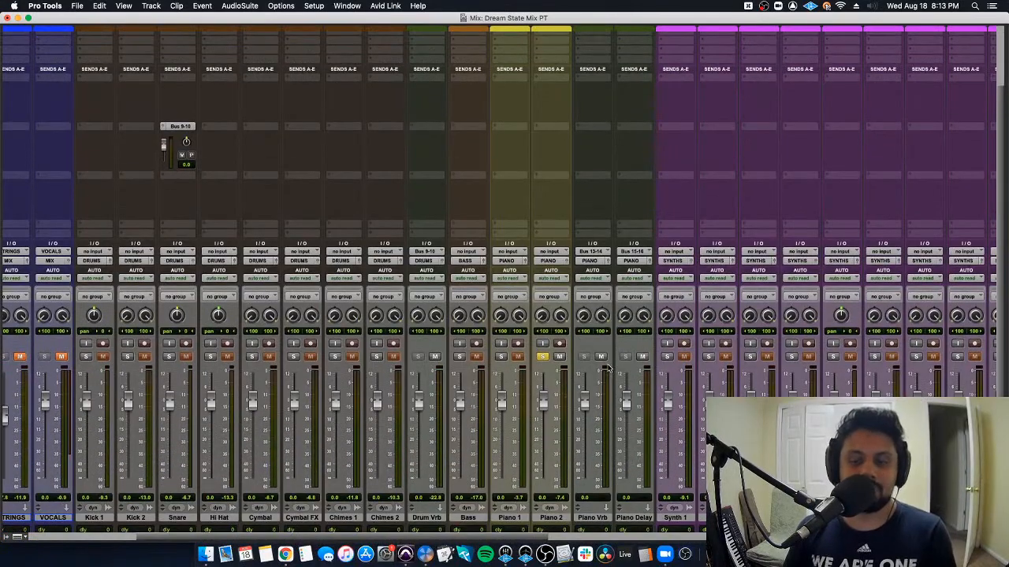
{"action": "scroll", "coordinate": [608, 367], "scroll_direction": "up", "scroll_amount": 4}
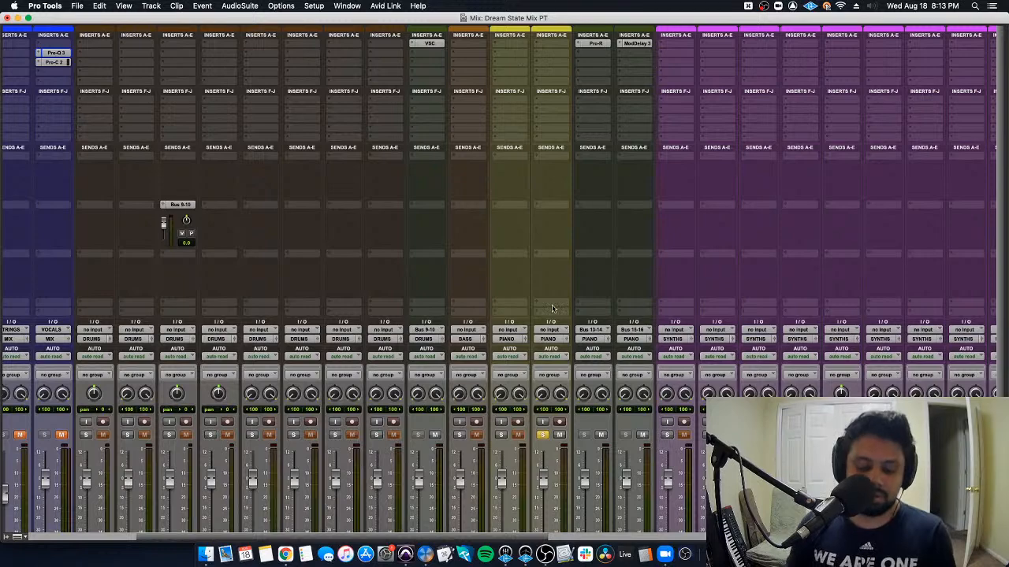
{"action": "key", "text": "super+equal"}
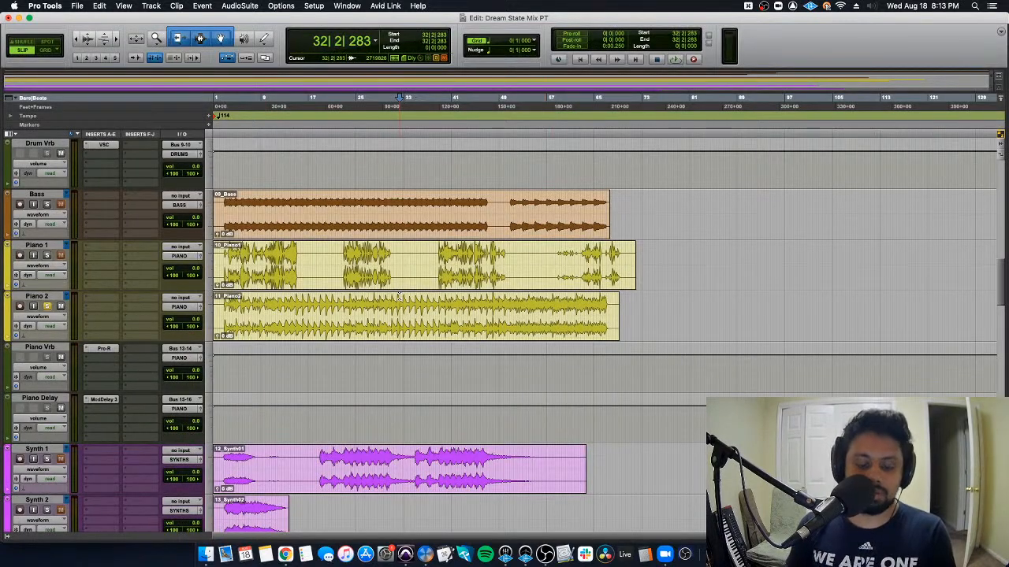
{"action": "key", "text": "super+equal"}
{"action": "left_click", "coordinate": [563, 50]}
{"action": "mouse_move", "coordinate": [583, 52]}
{"action": "left_click", "coordinate": [651, 74]}
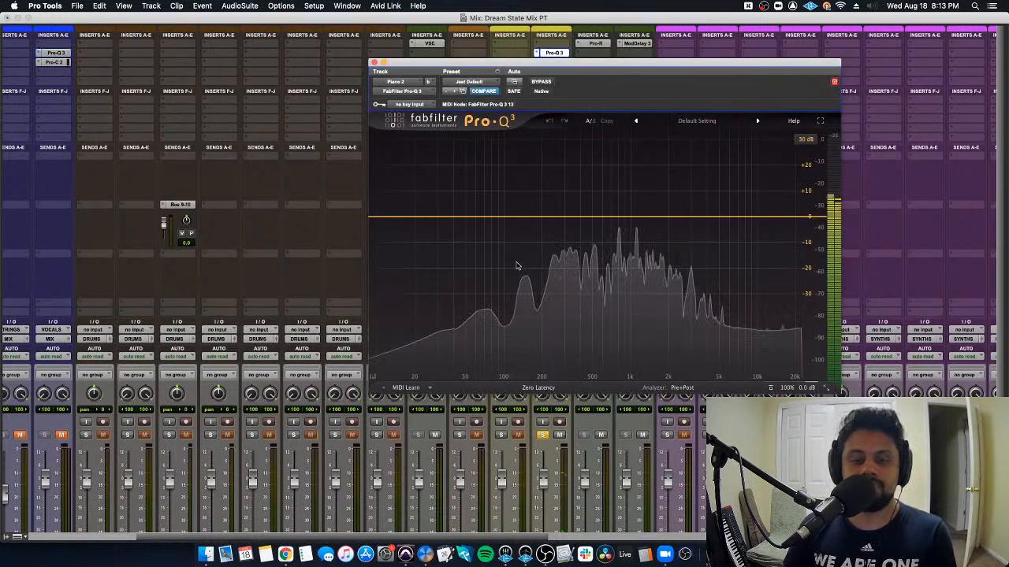
Add a low-cut band with a 48 dB/oct slope at about 70 Hz in the Piano 2 equalizer.
{"action": "left_click", "coordinate": [378, 229]}
{"action": "left_click", "coordinate": [405, 200]}
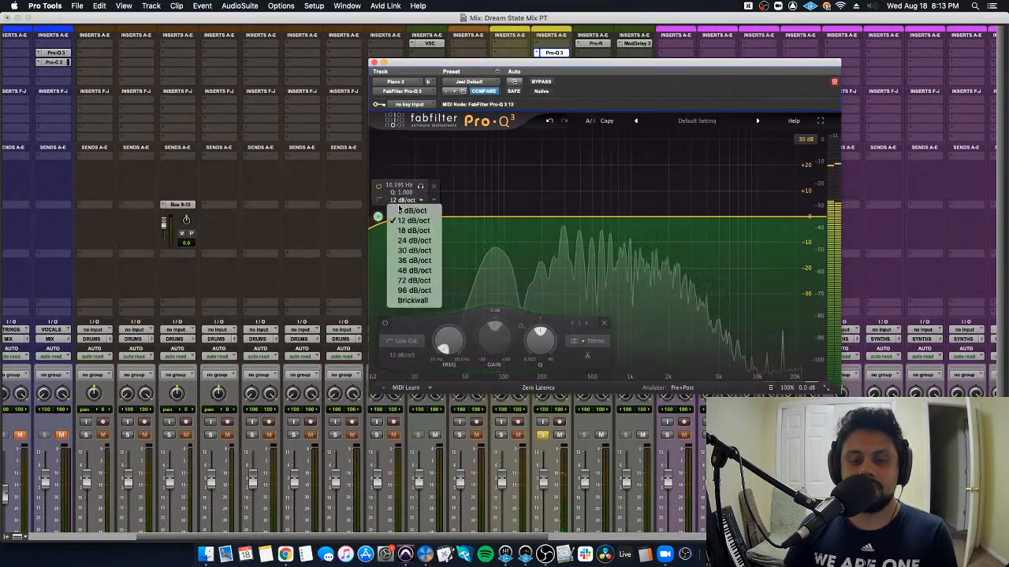
{"action": "left_click", "coordinate": [412, 261]}
{"action": "left_click", "coordinate": [404, 200]}
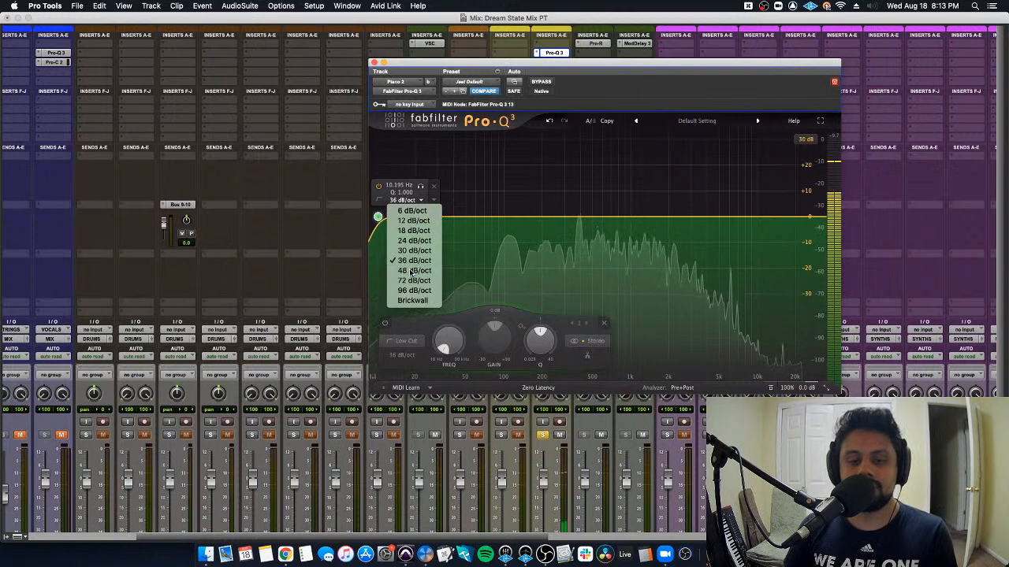
{"action": "left_click", "coordinate": [409, 271]}
{"action": "left_click_drag", "start_coordinate": [380, 218], "coordinate": [482, 246]}
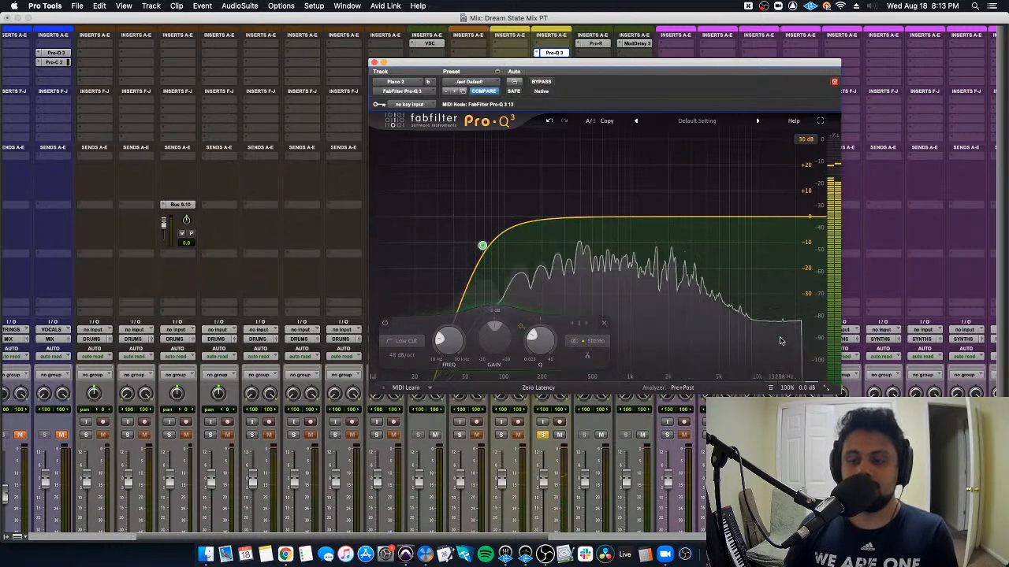
Add a narrow bell with a Q of 40 at 15689 Hz and set its gain to -17.72 dB.
{"action": "left_click_drag", "start_coordinate": [786, 316], "coordinate": [784, 325]}
{"action": "left_click", "coordinate": [482, 245]}
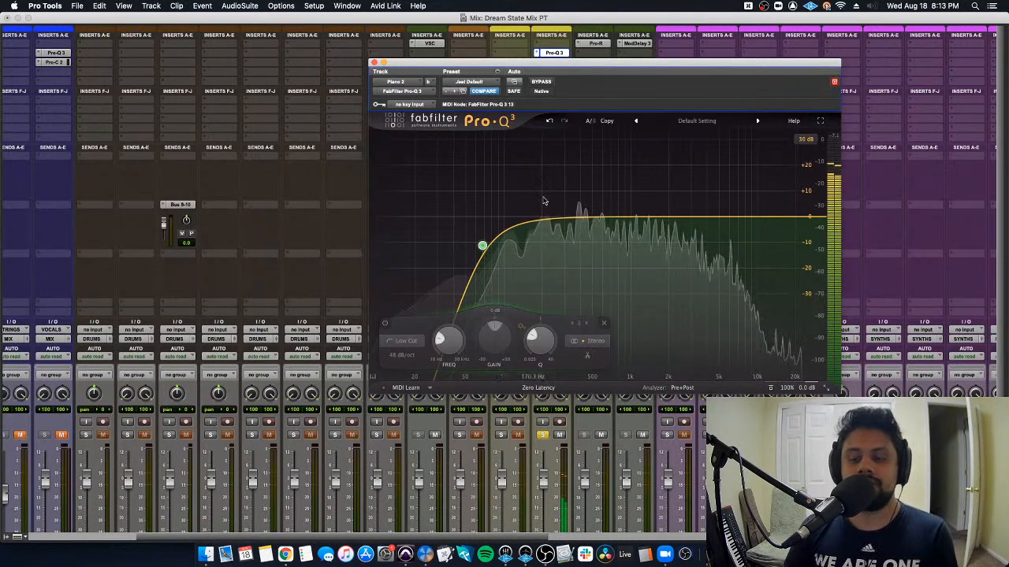
{"action": "left_click_drag", "start_coordinate": [594, 218], "coordinate": [593, 198]}
{"action": "left_click_drag", "start_coordinate": [638, 340], "coordinate": [783, 142]}
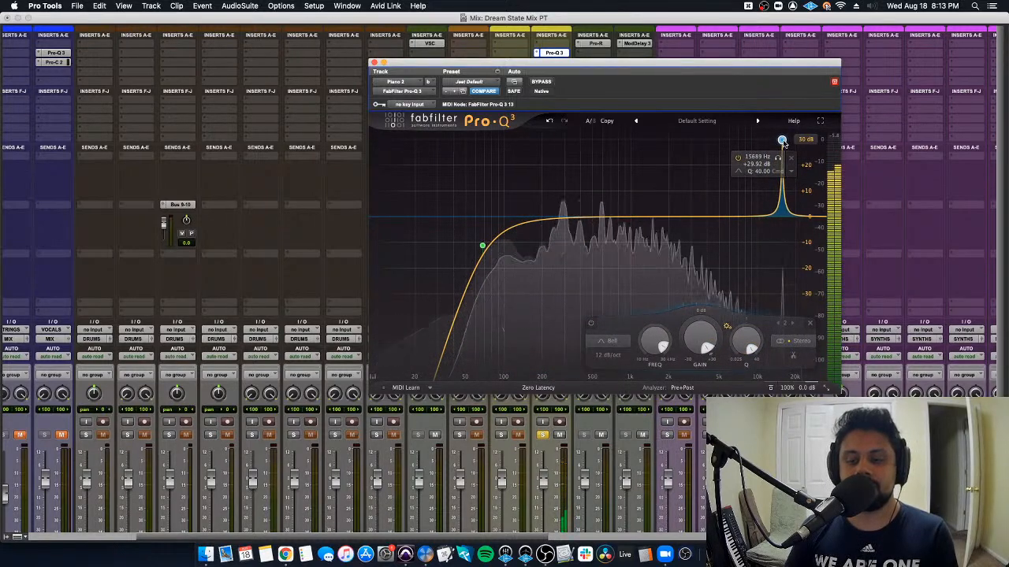
{"action": "left_click_drag", "start_coordinate": [701, 329], "coordinate": [699, 361]}
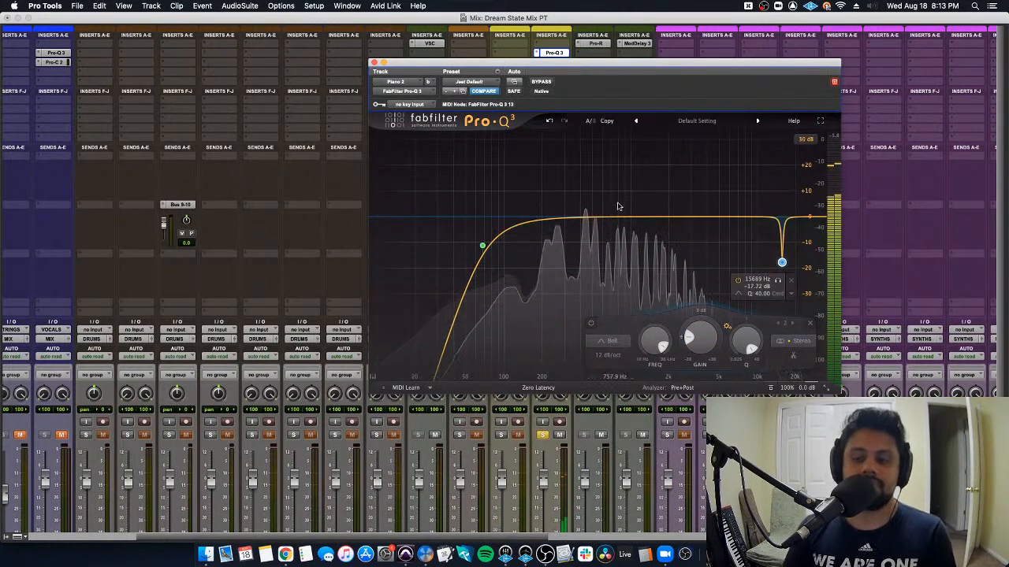
Add a bell boost of +3.26 dB at 2366.8 Hz with a Q of 2.308 on Piano 2.
{"action": "double_click", "coordinate": [639, 212]}
{"action": "mouse_move", "coordinate": [639, 212]}
{"action": "left_mouse_down"}
{"action": "mouse_move", "coordinate": [712, 198]}
{"action": "mouse_move", "coordinate": [654, 161]}
{"action": "mouse_move", "coordinate": [614, 175]}
{"action": "mouse_move", "coordinate": [637, 206]}
{"action": "left_mouse_up"}
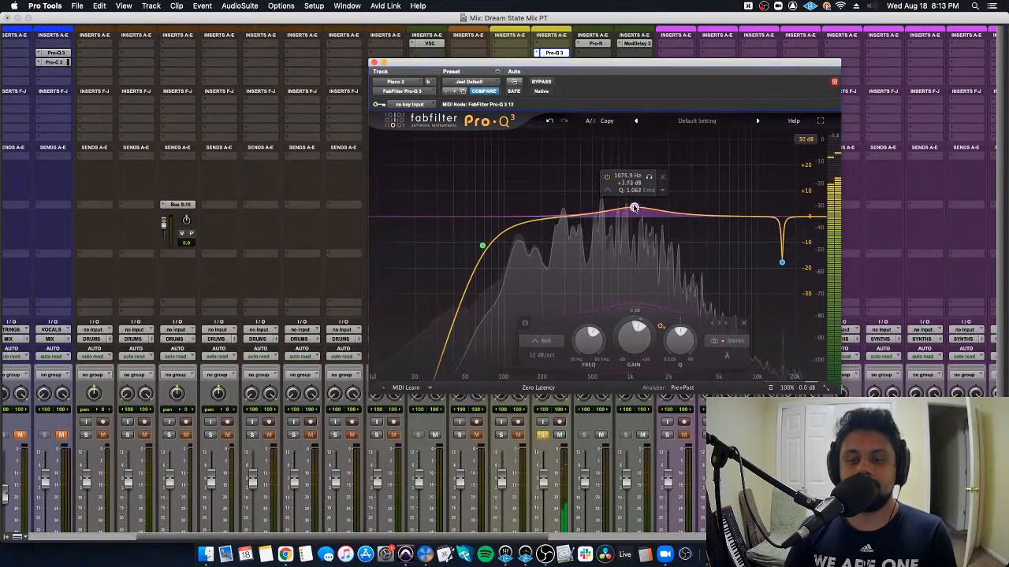
{"action": "left_click_drag", "start_coordinate": [673, 330], "coordinate": [671, 319]}
{"action": "left_click_drag", "start_coordinate": [638, 206], "coordinate": [677, 209]}
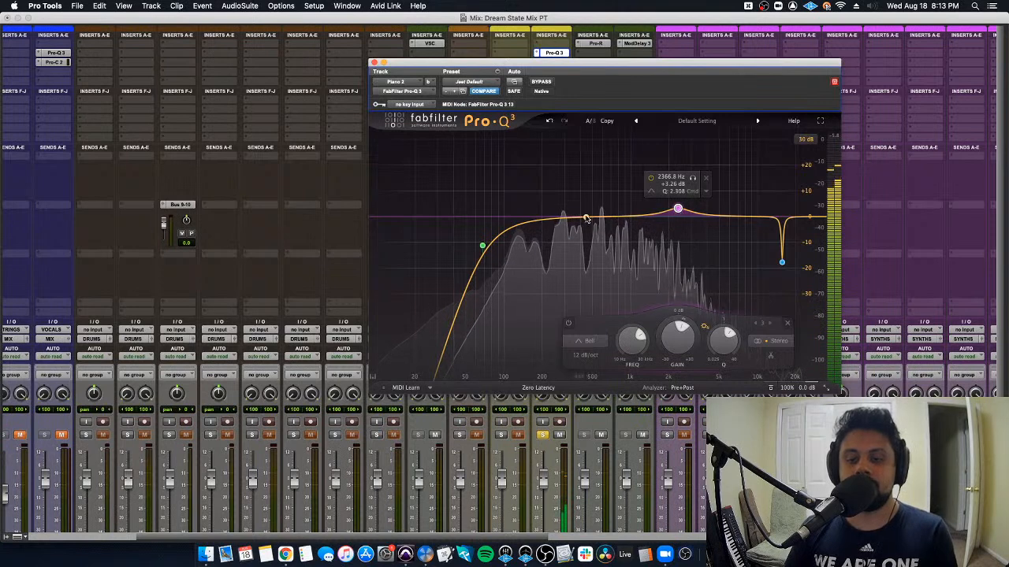
Add a bell cut of about 2 dB near 310 Hz with a Q of 2.143, and close the Piano 2 equalizer.
{"action": "left_click_drag", "start_coordinate": [569, 217], "coordinate": [569, 204]}
{"action": "left_click_drag", "start_coordinate": [612, 352], "coordinate": [613, 335]}
{"action": "mouse_move", "coordinate": [569, 203]}
{"action": "left_mouse_down"}
{"action": "mouse_move", "coordinate": [558, 184]}
{"action": "mouse_move", "coordinate": [566, 222]}
{"action": "left_mouse_up"}
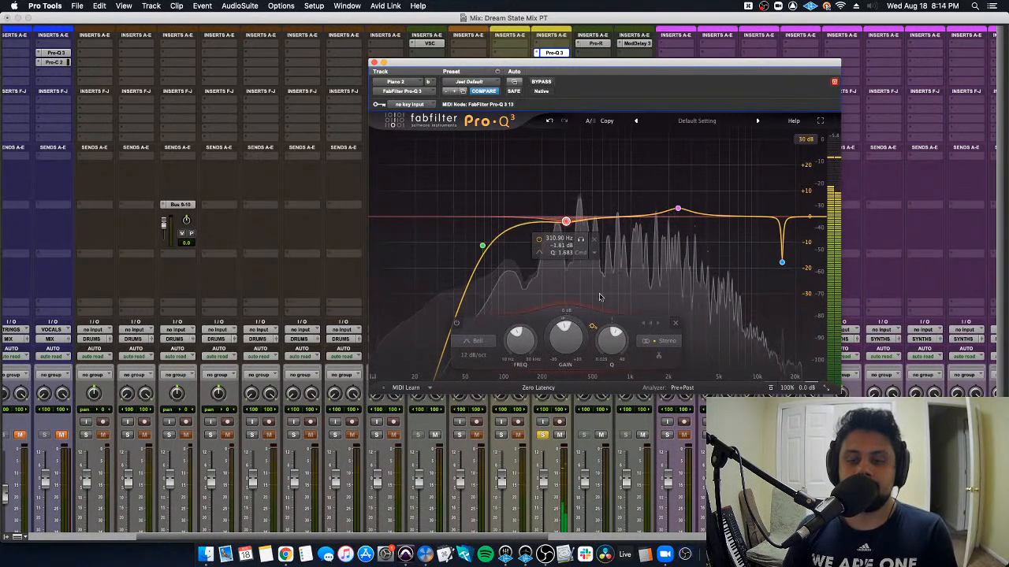
{"action": "left_click_drag", "start_coordinate": [607, 339], "coordinate": [606, 334]}
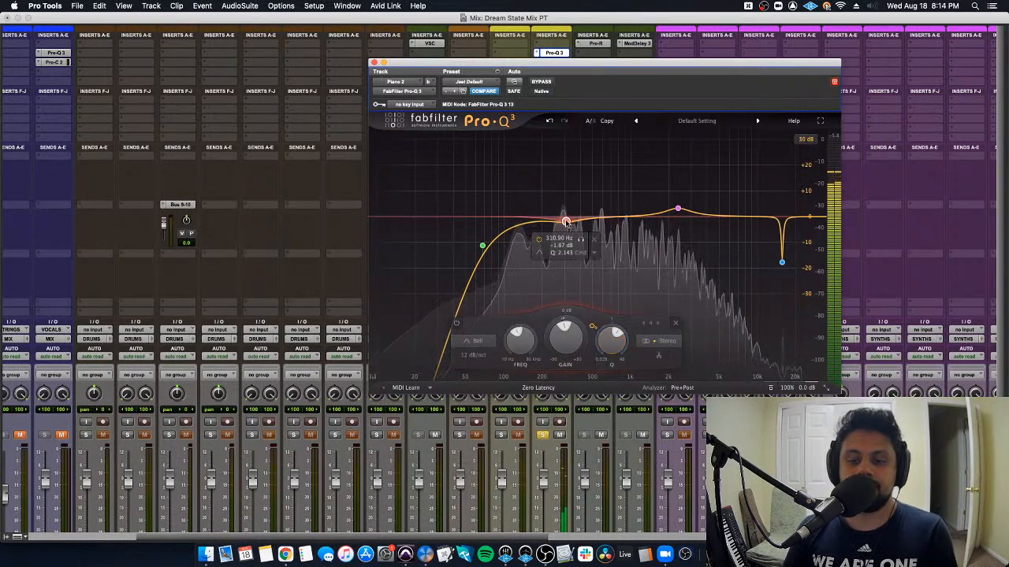
{"action": "left_click_drag", "start_coordinate": [566, 221], "coordinate": [567, 224]}
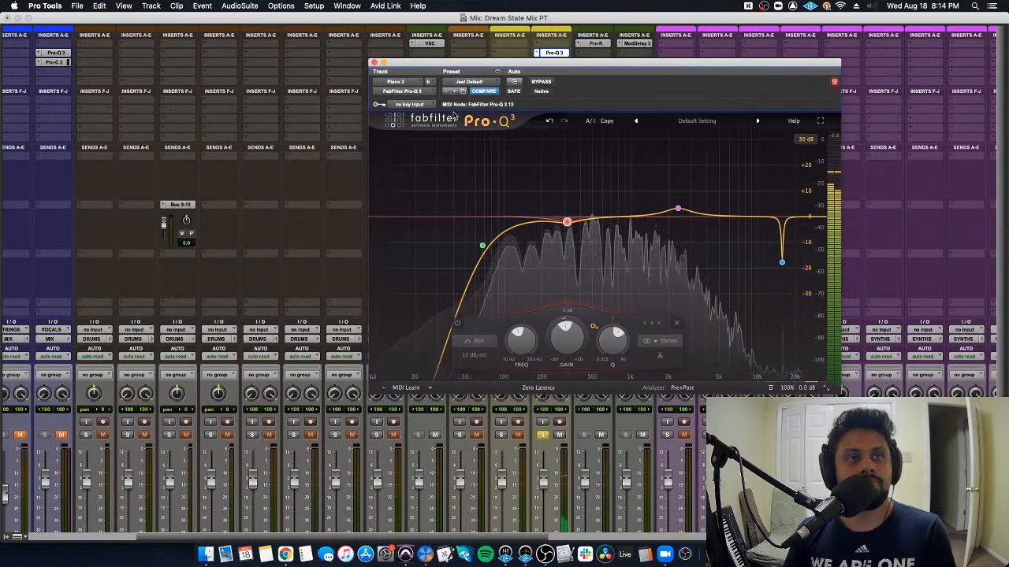
{"action": "left_click", "coordinate": [375, 63]}
Add a second-slot send from Piano 2 to Bus 13-14 (Stereo) and set its level to -9.1 dB.
{"action": "scroll", "coordinate": [524, 268], "scroll_direction": "down", "scroll_amount": 5}
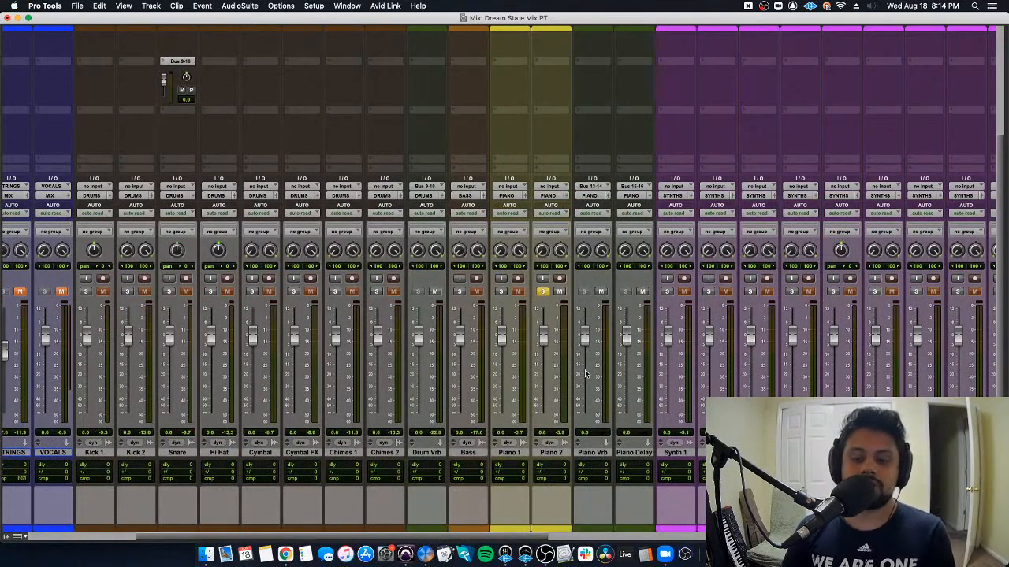
{"action": "scroll", "coordinate": [586, 372], "scroll_direction": "up", "scroll_amount": 5}
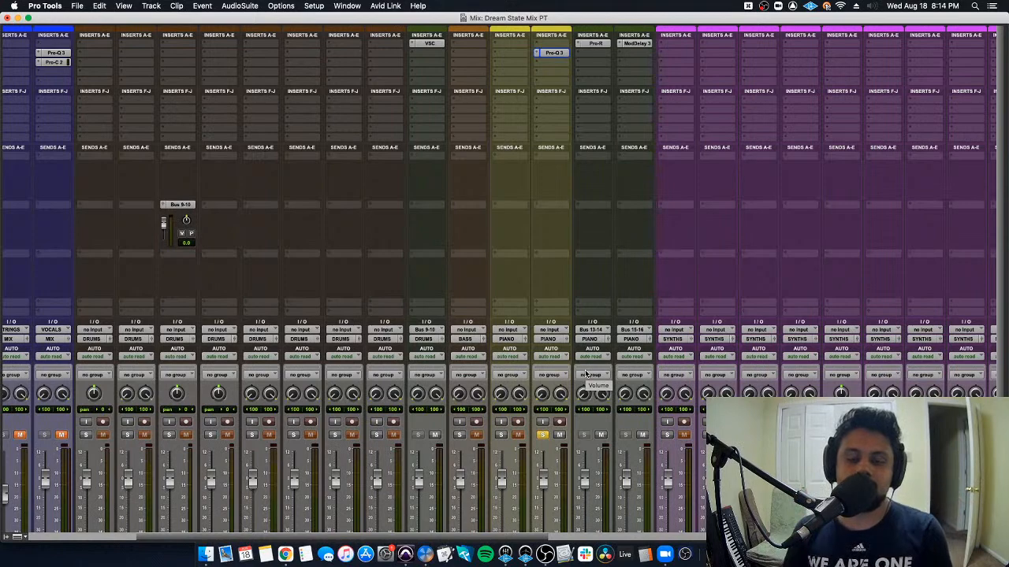
{"action": "scroll", "coordinate": [585, 372], "scroll_direction": "down", "scroll_amount": 5}
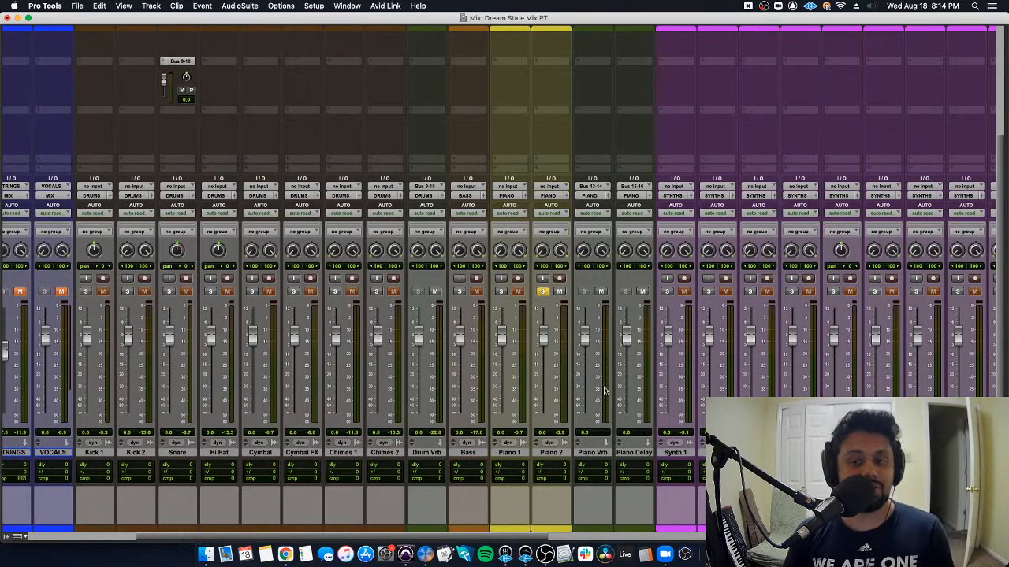
{"action": "scroll", "coordinate": [551, 201], "scroll_direction": "up", "scroll_amount": 5}
{"action": "left_click", "coordinate": [554, 206]}
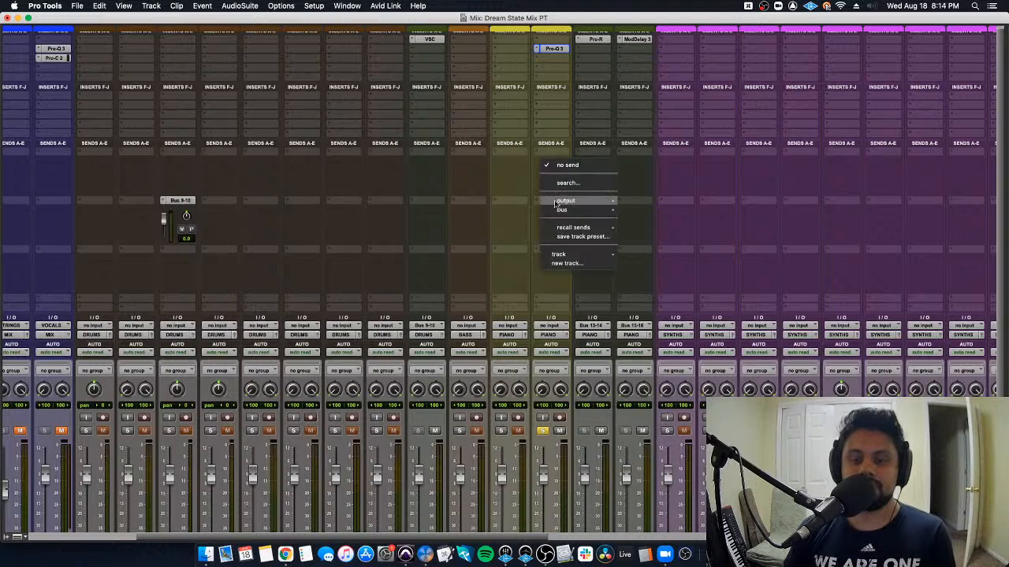
{"action": "left_click", "coordinate": [558, 355]}
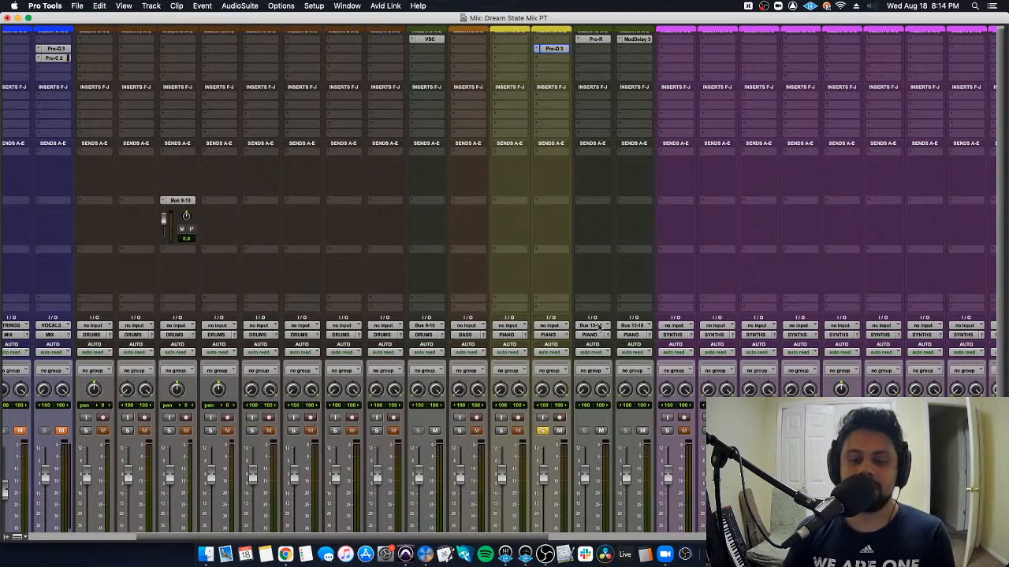
{"action": "left_click", "coordinate": [548, 201]}
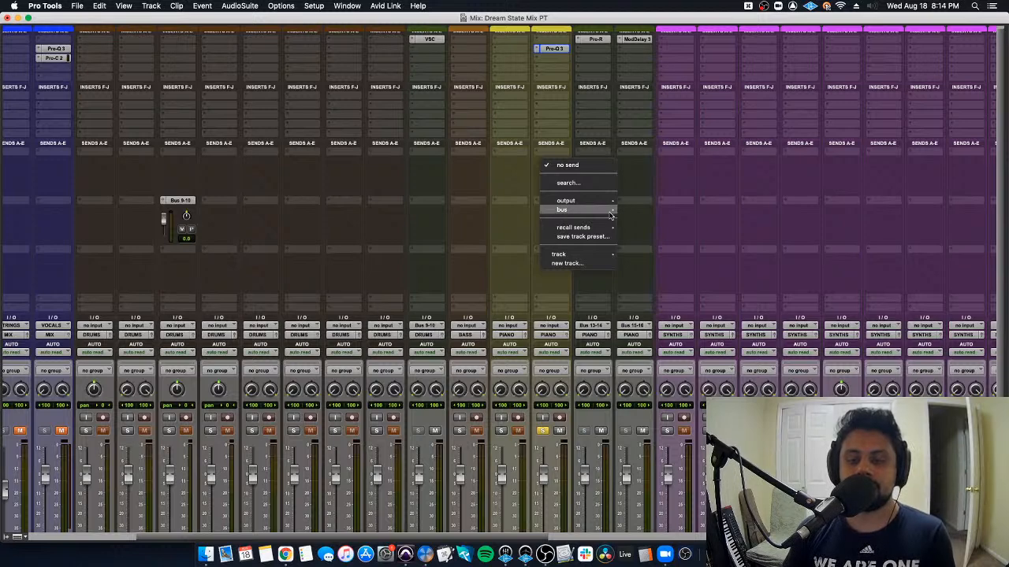
{"action": "mouse_move", "coordinate": [611, 209]}
{"action": "mouse_move", "coordinate": [656, 212]}
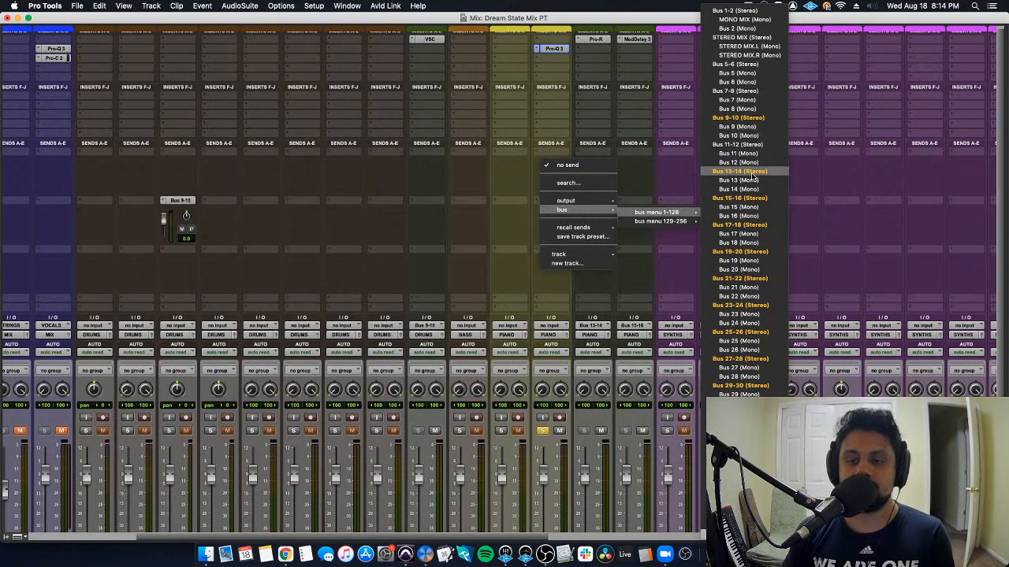
{"action": "left_click", "coordinate": [739, 171]}
{"action": "left_click_drag", "start_coordinate": [316, 322], "coordinate": [309, 270]}
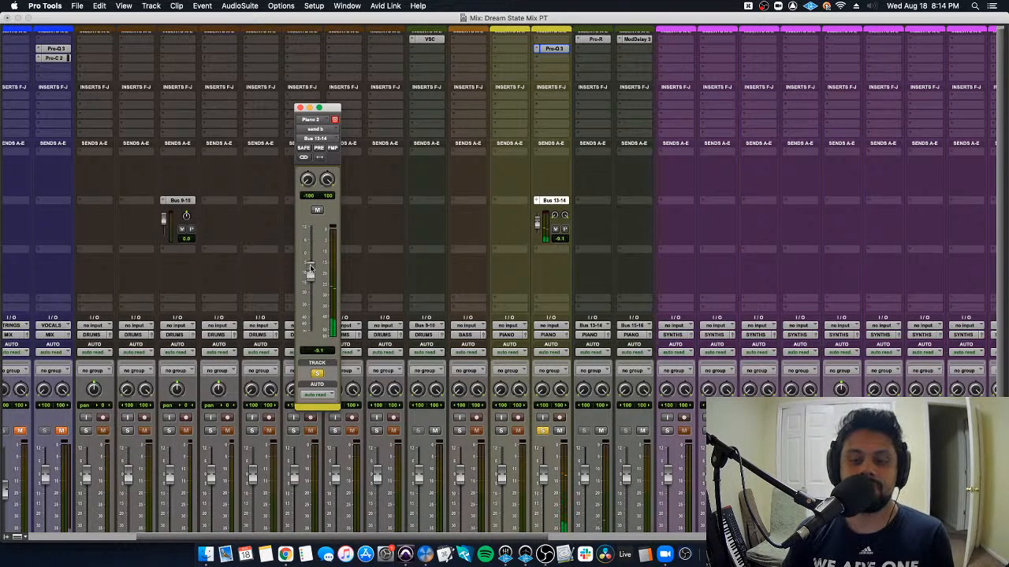
On the Piano Vrb Pro-R, shift the upper decay-rate dip to 2546.1 Hz at 80.04% and nudge the post-EQ high-cut point up slightly.
{"action": "left_click", "coordinate": [594, 39]}
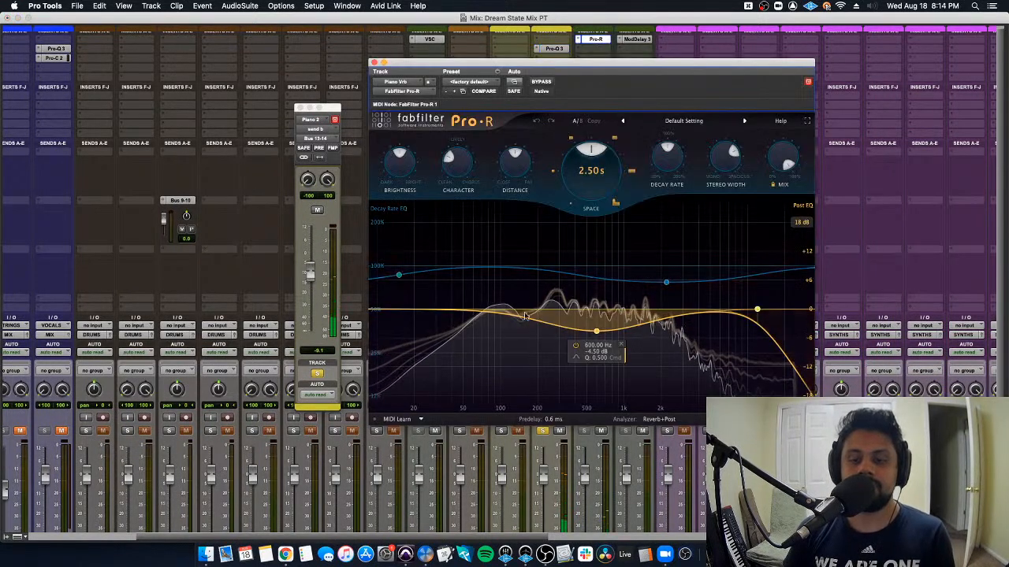
{"action": "left_click_drag", "start_coordinate": [668, 282], "coordinate": [674, 281]}
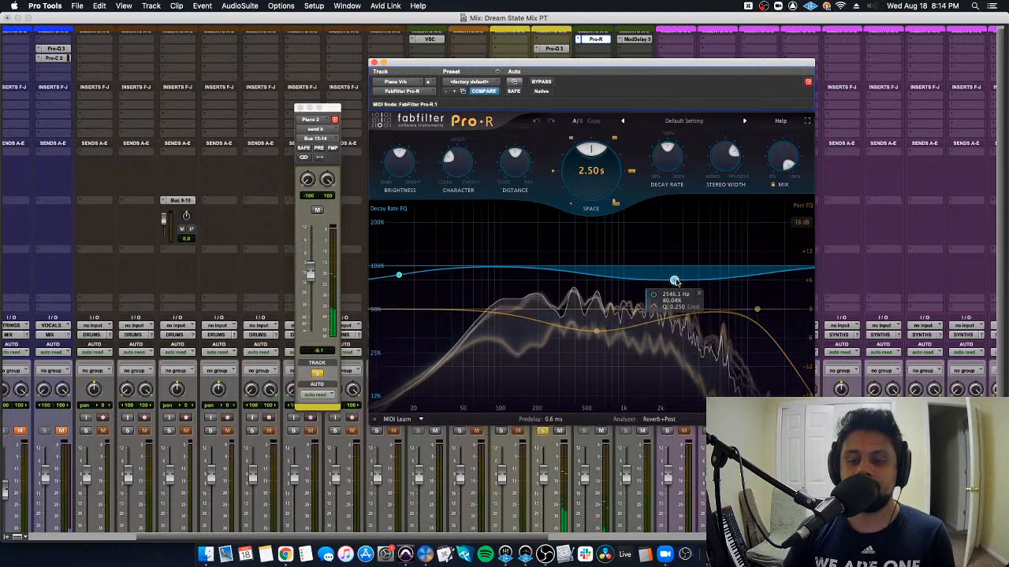
{"action": "left_click", "coordinate": [758, 308]}
Set the Piano Vrb reverb's space to 2.76 s, raise Piano 2's Bus 13-14 send to 0.0 dB, and close the reverb.
{"action": "left_click_drag", "start_coordinate": [591, 170], "coordinate": [592, 159]}
{"action": "left_click_drag", "start_coordinate": [310, 279], "coordinate": [309, 259]}
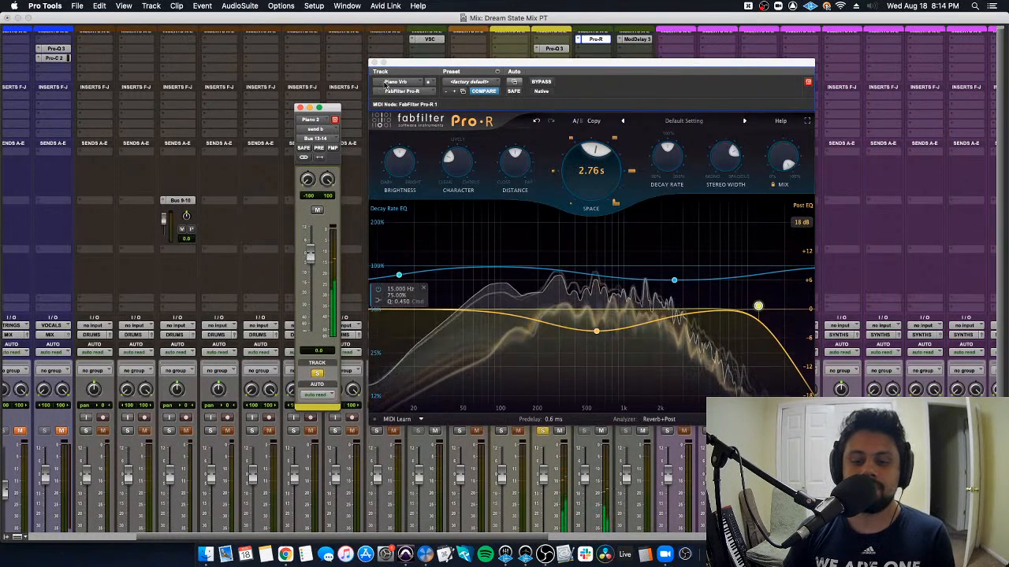
{"action": "left_click", "coordinate": [376, 63]}
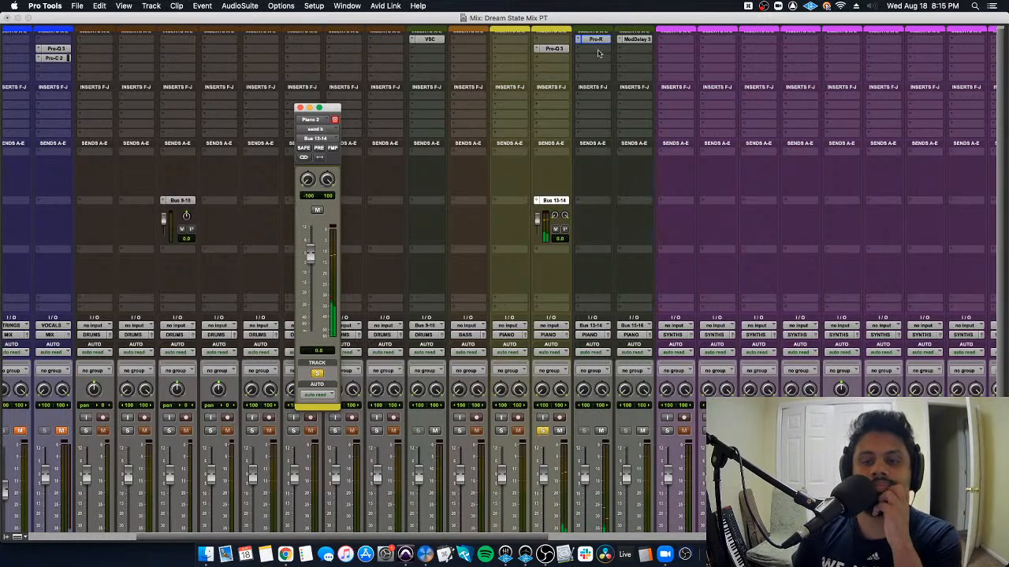
In the Piano Vrb Pro-R post EQ, set the mid cut to -3.04 dB at 665.54 Hz and lower the high-cut frequency.
{"action": "left_click", "coordinate": [598, 40]}
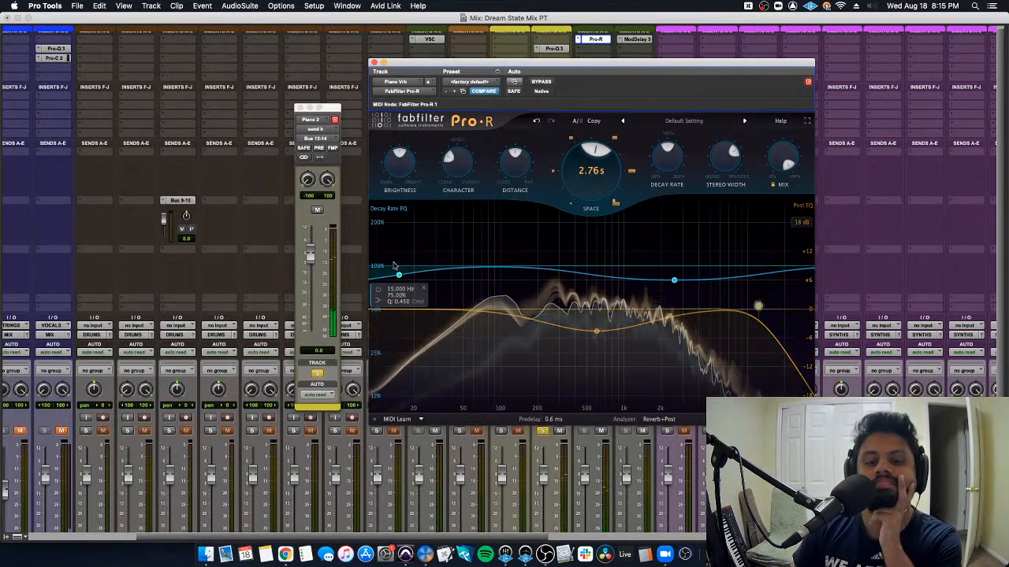
{"action": "mouse_move", "coordinate": [595, 332]}
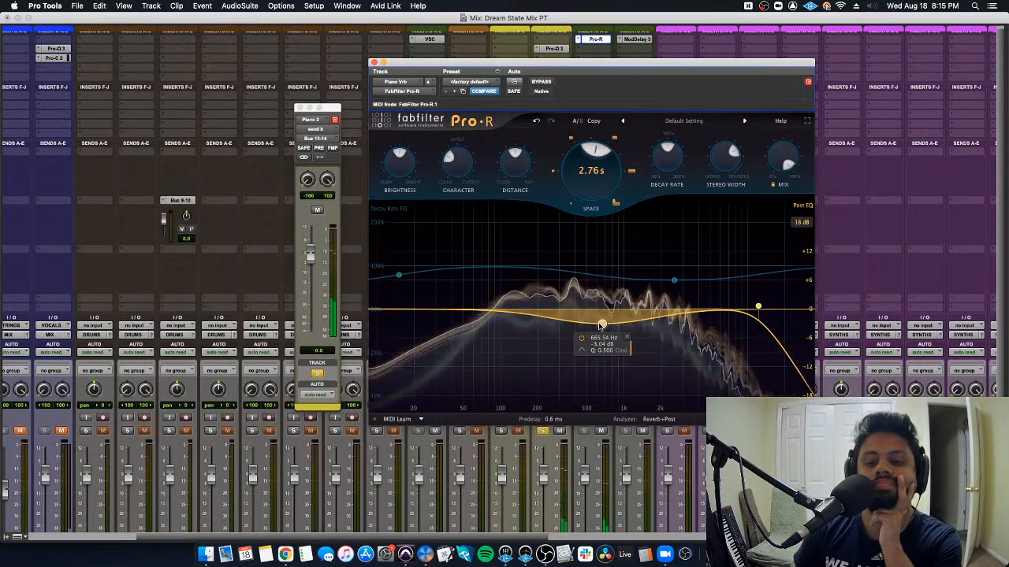
{"action": "left_click_drag", "start_coordinate": [758, 306], "coordinate": [723, 295]}
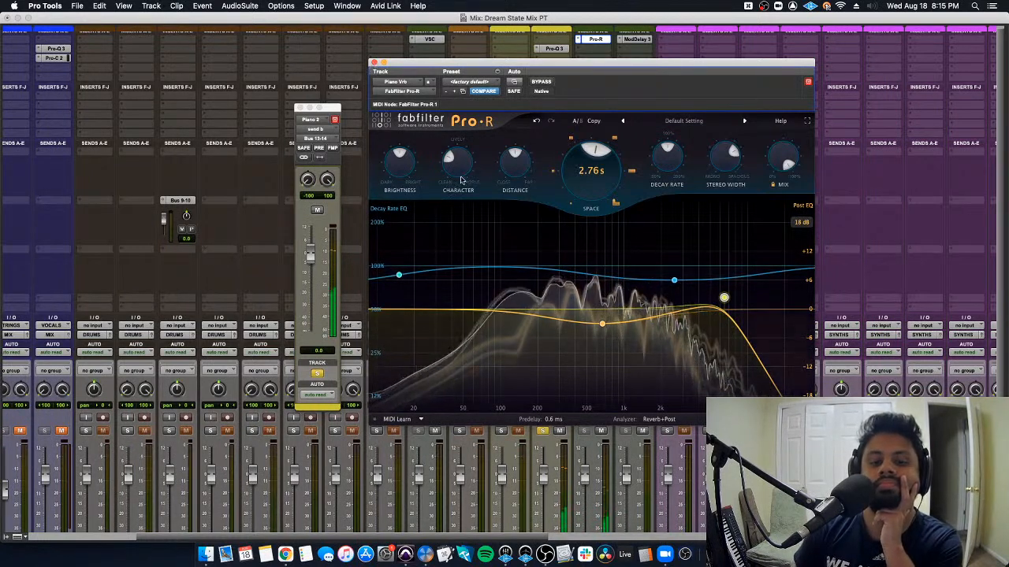
{"action": "mouse_move", "coordinate": [464, 167]}
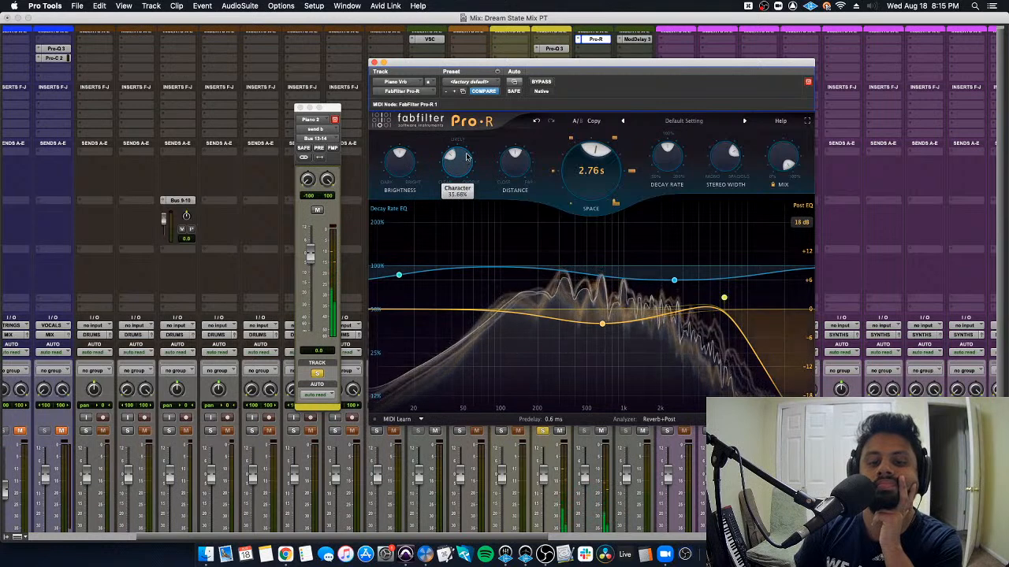
{"action": "mouse_move", "coordinate": [404, 175]}
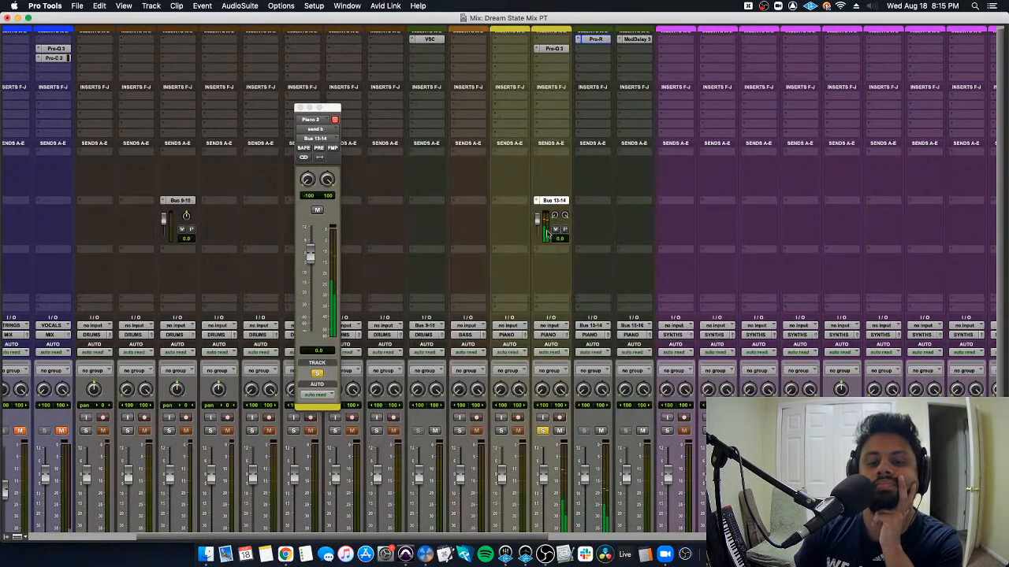
Set Piano 2's Bus 13-14 send to -2.2 dB and add a third-slot send to Bus 15-16 (Stereo).
{"action": "left_click_drag", "start_coordinate": [541, 227], "coordinate": [537, 230]}
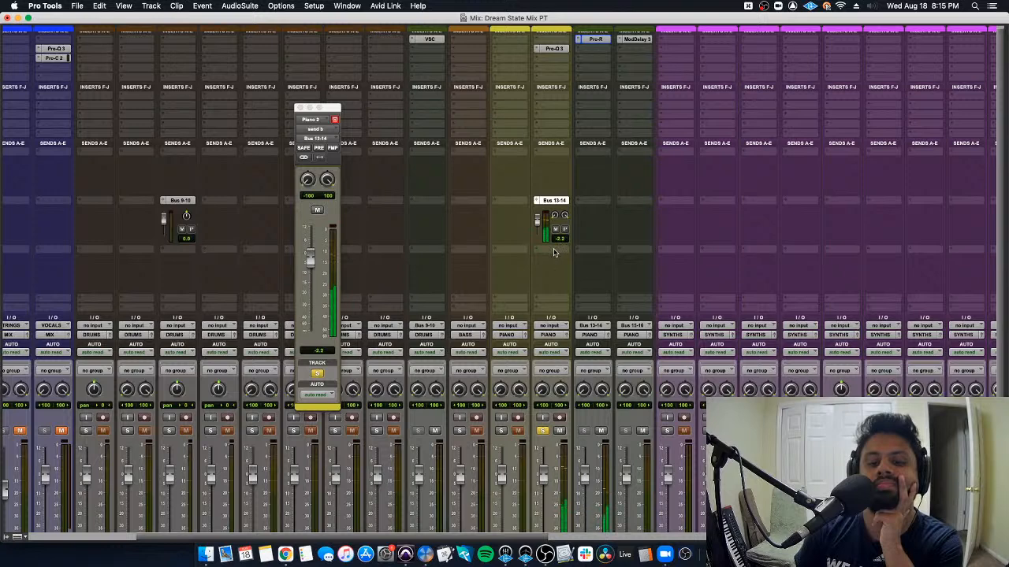
{"action": "left_click", "coordinate": [554, 200]}
{"action": "mouse_move", "coordinate": [605, 260]}
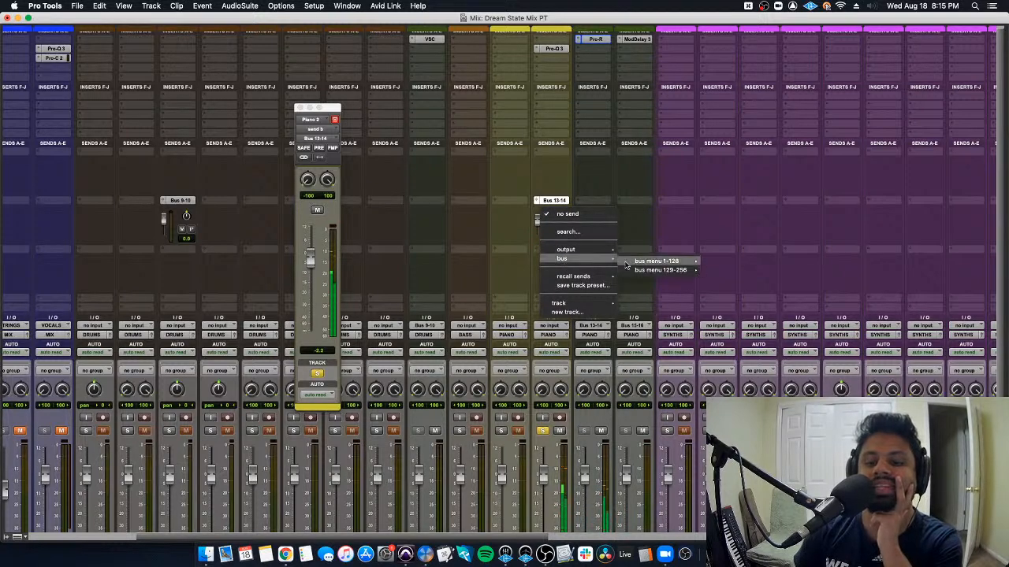
{"action": "mouse_move", "coordinate": [635, 263]}
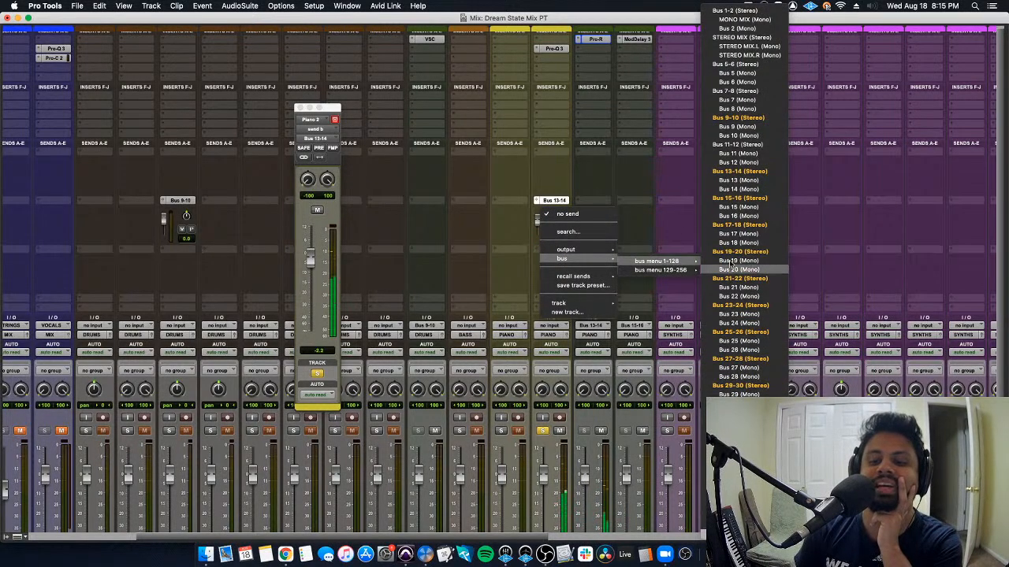
{"action": "left_click", "coordinate": [723, 202]}
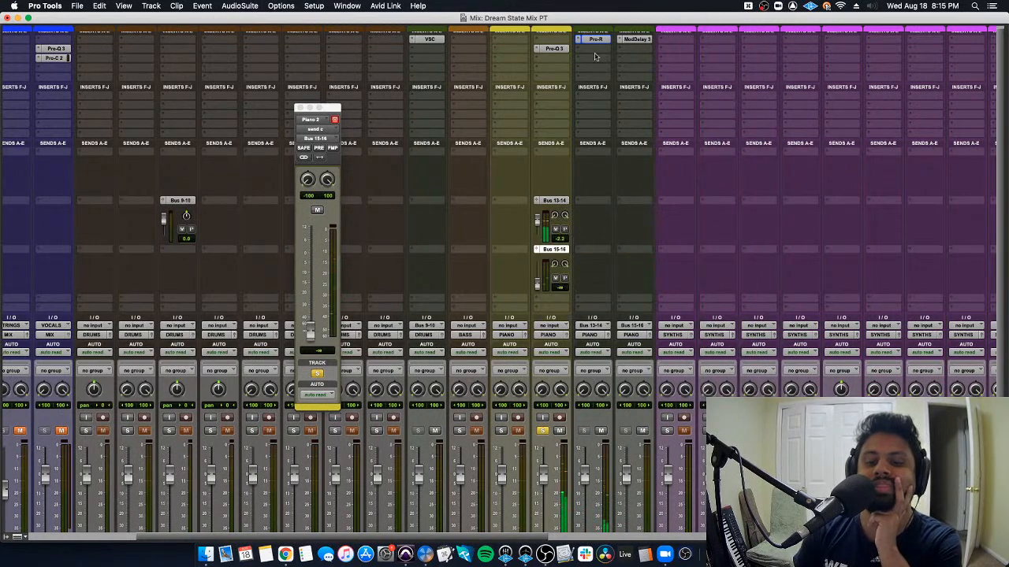
Check the Mod Delay III settings on Piano Delay, and set Piano 2's Bus 15-16 send to -9.9 dB.
{"action": "left_click", "coordinate": [638, 39]}
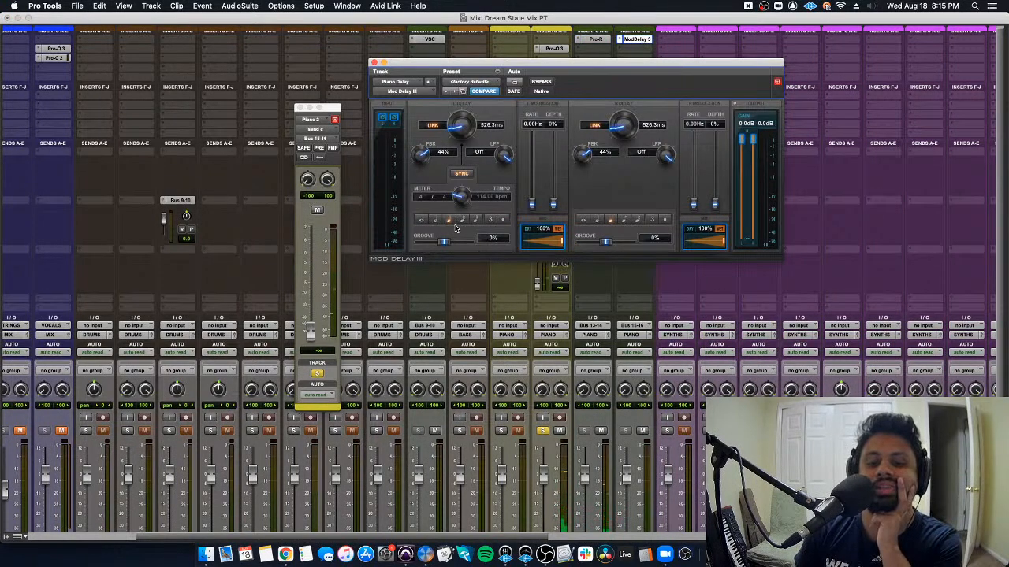
{"action": "left_click", "coordinate": [375, 62]}
{"action": "left_click_drag", "start_coordinate": [537, 285], "coordinate": [540, 275]}
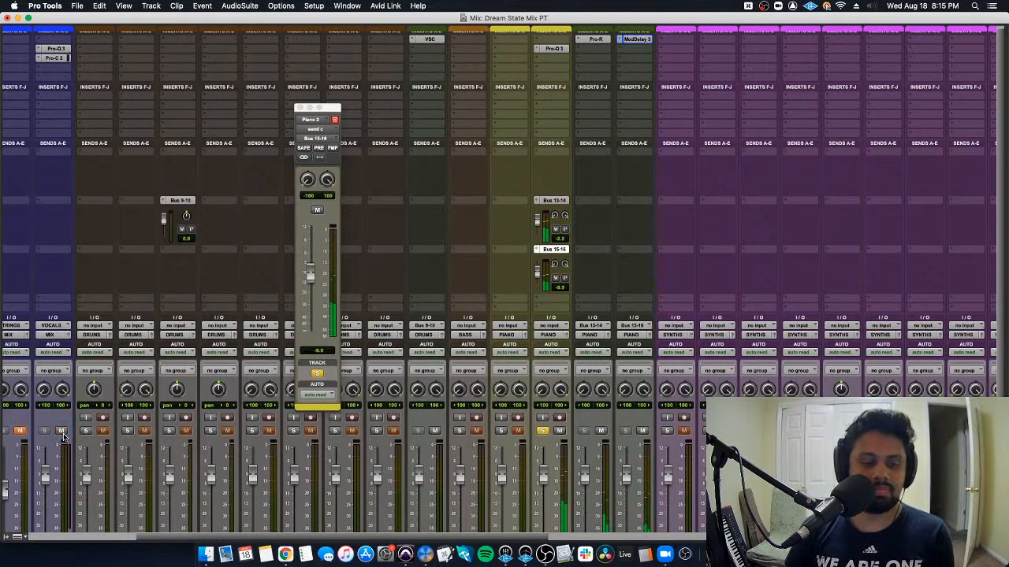
Turn off the solo on Piano 2 to hear it in the mix, and solo Piano 1.
{"action": "scroll", "coordinate": [548, 359], "scroll_direction": "down", "scroll_amount": 4}
{"action": "left_click", "coordinate": [543, 343]}
{"action": "scroll", "coordinate": [509, 381], "scroll_direction": "left", "scroll_amount": 3}
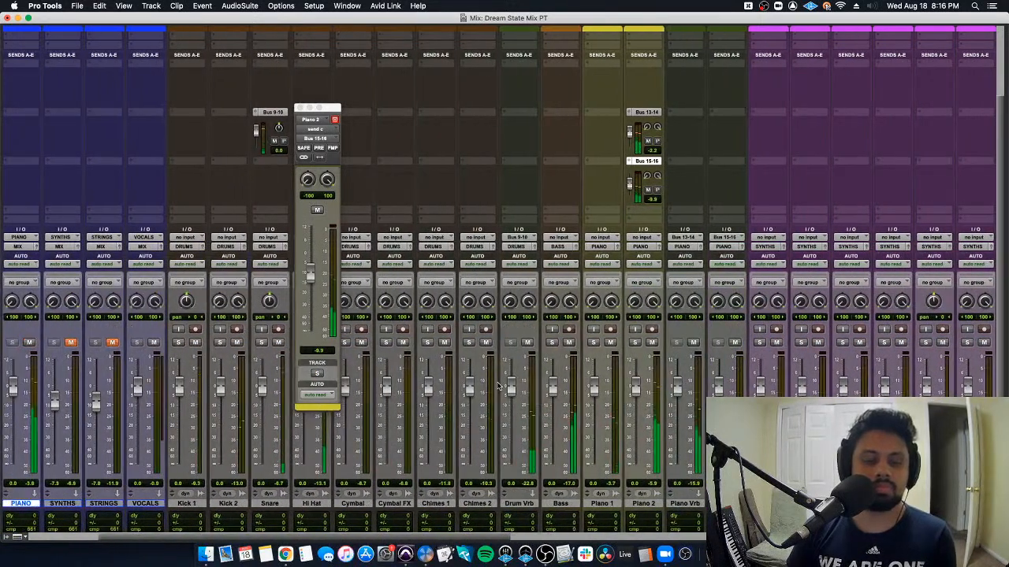
{"action": "scroll", "coordinate": [510, 381], "scroll_direction": "right", "scroll_amount": 3}
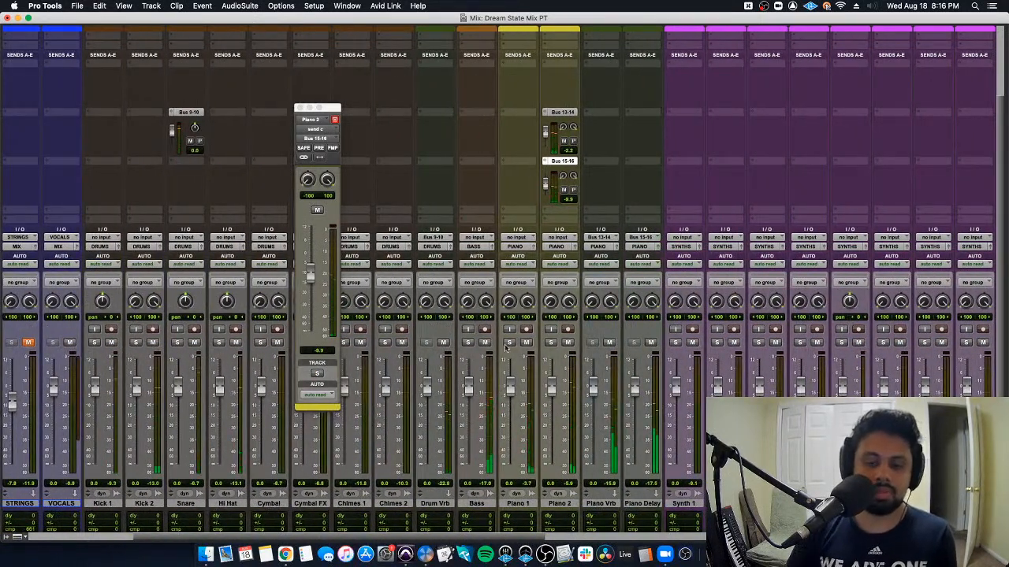
Place the playback position inside the Piano 1 clip between bars 33 and 41 in the Edit window, and return to the mixer.
{"action": "key", "text": "super+equal"}
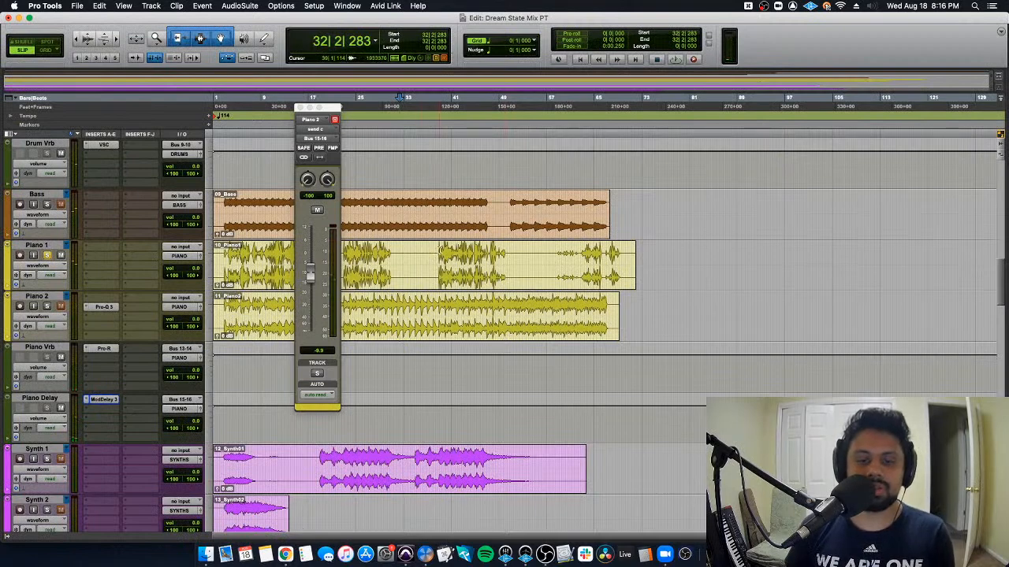
{"action": "left_click", "coordinate": [435, 250]}
{"action": "key", "text": "super+equal"}
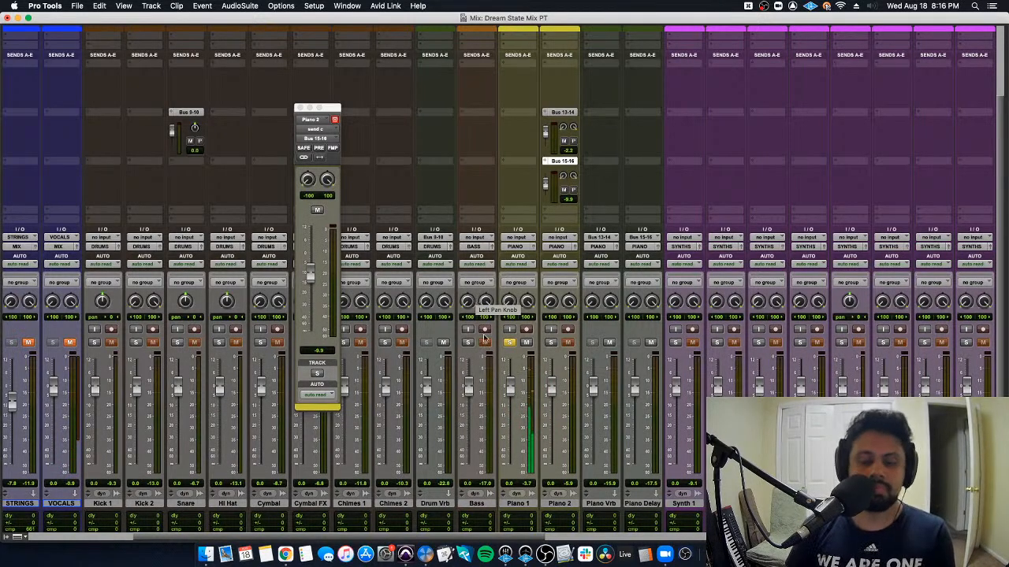
Insert a multichannel FabFilter Pro-Q 3 on Piano 1.
{"action": "scroll", "coordinate": [521, 93], "scroll_direction": "up", "scroll_amount": 5}
{"action": "left_click", "coordinate": [520, 56]}
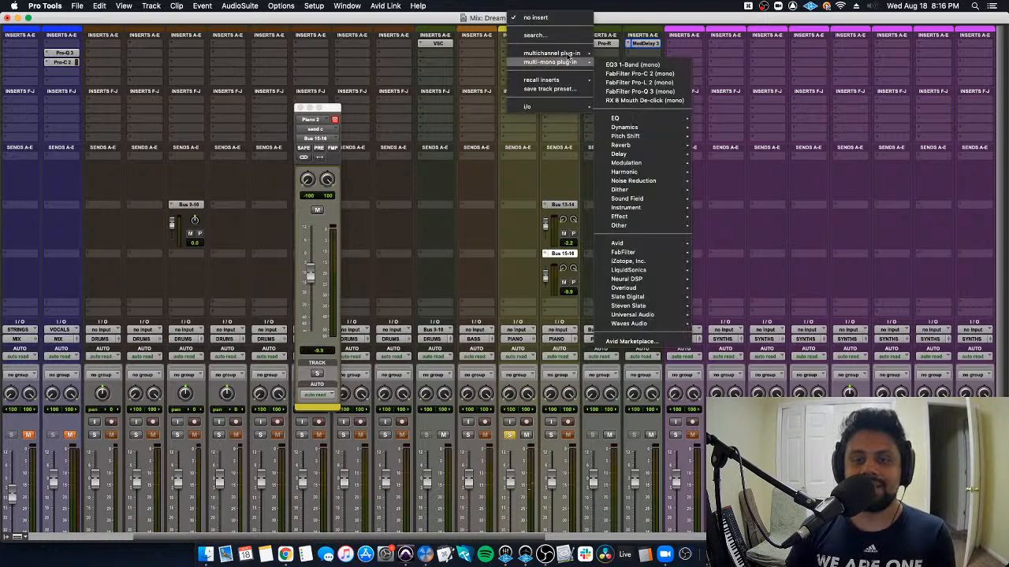
{"action": "mouse_move", "coordinate": [576, 53]}
{"action": "left_click", "coordinate": [644, 73]}
On Piano 1's equalizer, add a low cut around 100 Hz and a +3.69 dB bell at 9304.1 Hz with a Q of 1.062.
{"action": "double_click", "coordinate": [395, 238]}
{"action": "left_click", "coordinate": [409, 201]}
{"action": "left_click", "coordinate": [416, 271]}
{"action": "left_click_drag", "start_coordinate": [397, 231], "coordinate": [498, 231]}
{"action": "left_click_drag", "start_coordinate": [615, 223], "coordinate": [753, 207]}
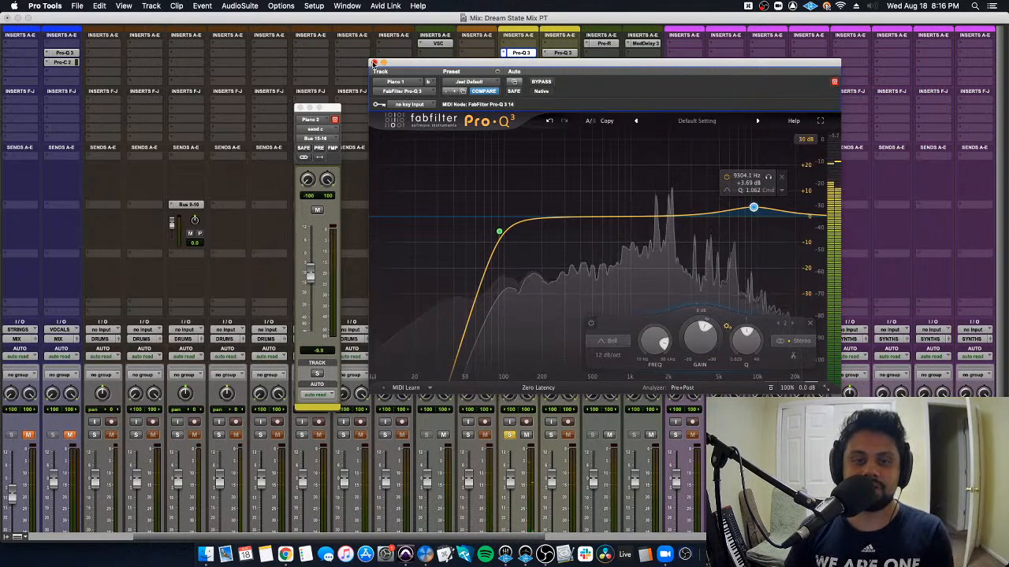
{"action": "left_click", "coordinate": [374, 62]}
Copy Piano 2's Bus 13-14 send to Piano 1 with its level at -9.5 dB, and close the floating send window.
{"action": "left_click_drag", "start_coordinate": [560, 207], "coordinate": [507, 253]}
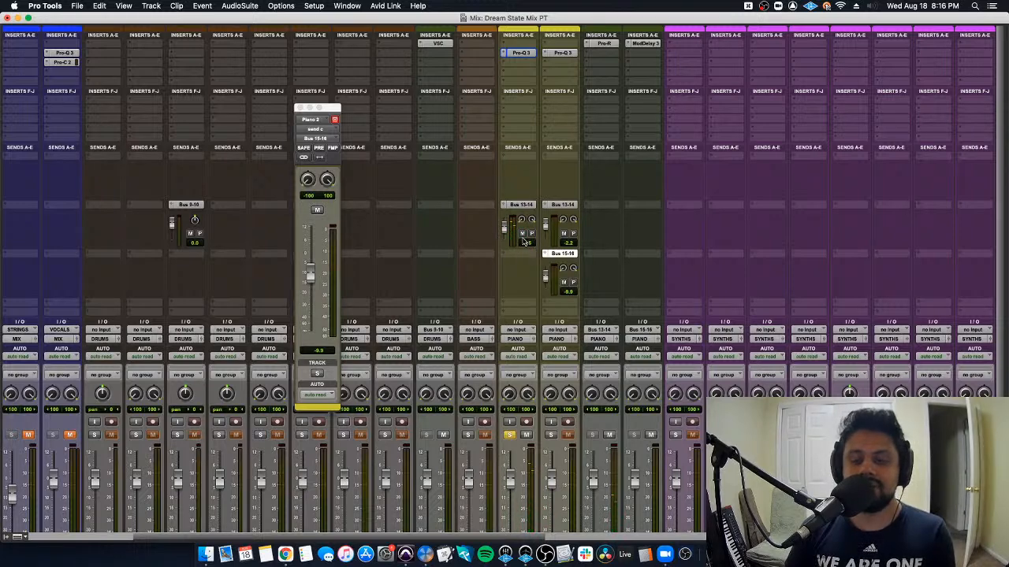
{"action": "left_click", "coordinate": [300, 108]}
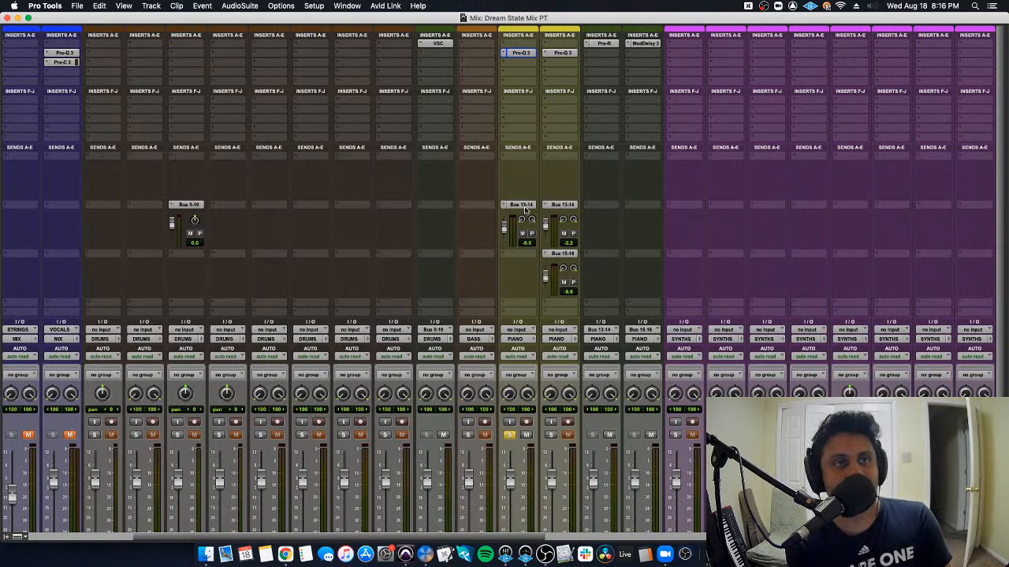
{"action": "key", "text": "super+Tab"}
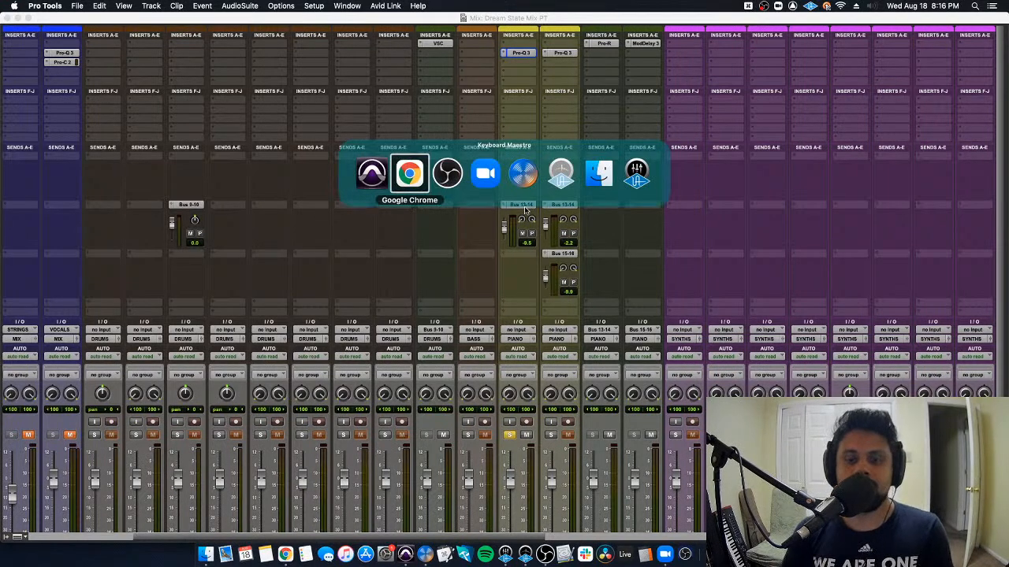
{"action": "left_click", "coordinate": [356, 180]}
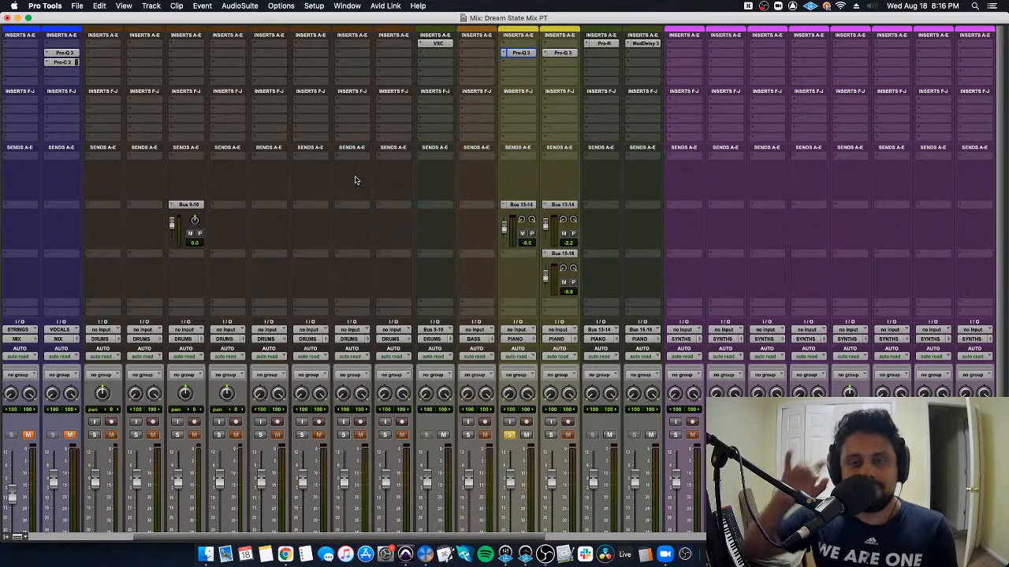
Unmute the VOCALS bus and turn off the solo on Piano 1.
{"action": "scroll", "coordinate": [387, 198], "scroll_direction": "down", "scroll_amount": 2}
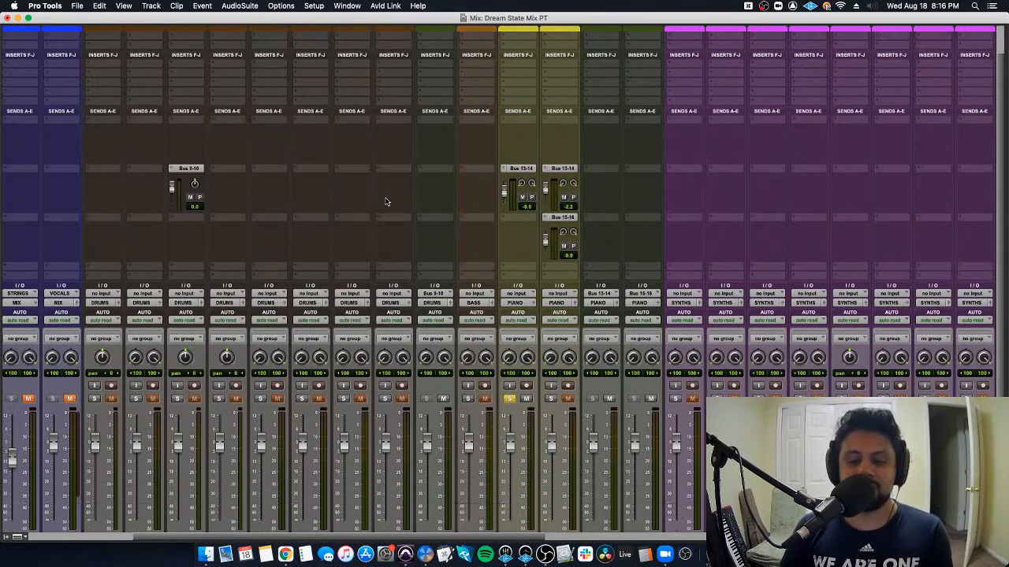
{"action": "scroll", "coordinate": [437, 391], "scroll_direction": "left", "scroll_amount": 6}
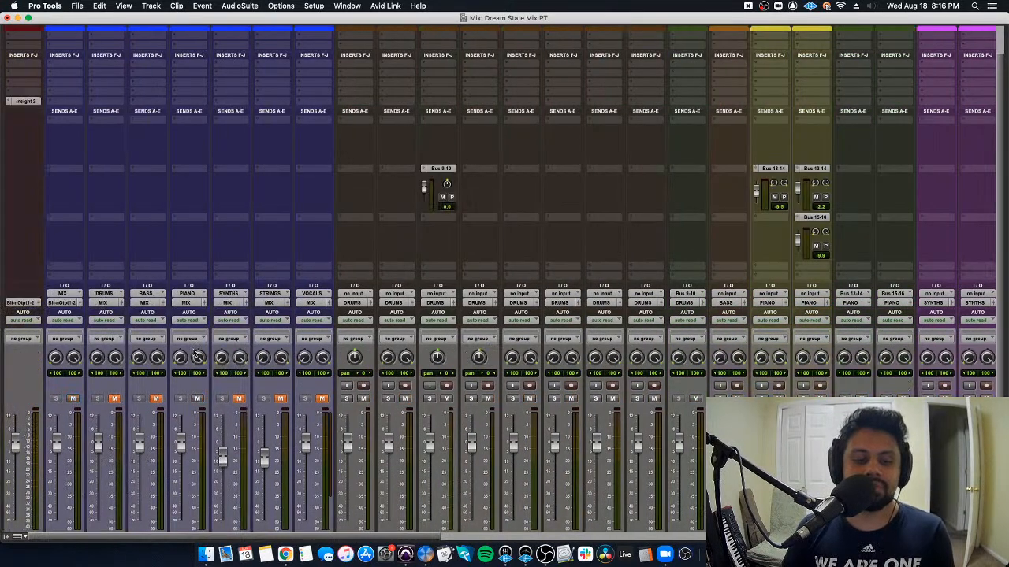
{"action": "scroll", "coordinate": [437, 391], "scroll_direction": "down", "scroll_amount": 5}
{"action": "left_click", "coordinate": [322, 309]}
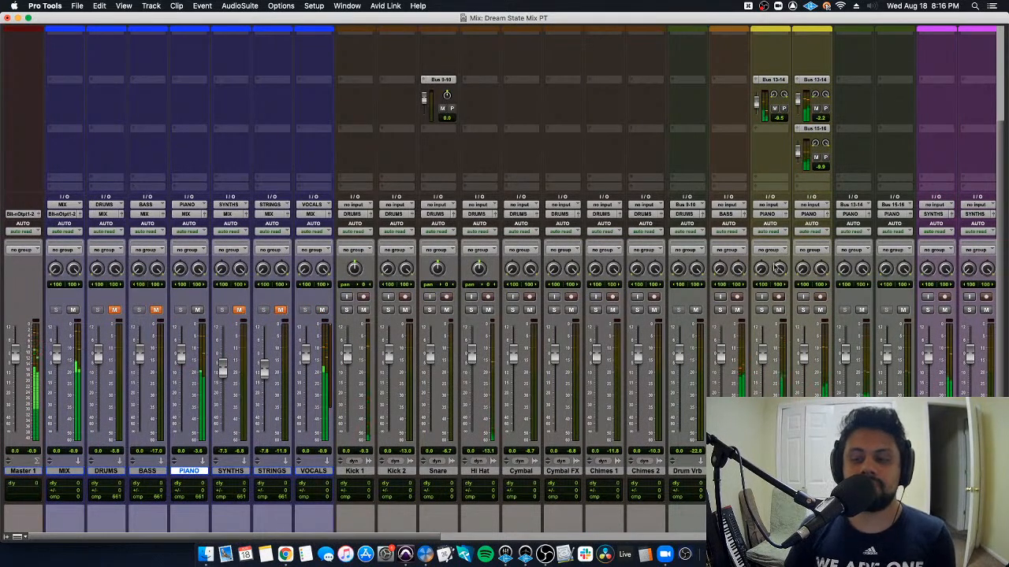
Narrow the piano panning by setting the left pan to 30 on Piano 1 and to 40 on Piano 2.
{"action": "left_click_drag", "start_coordinate": [766, 275], "coordinate": [764, 249]}
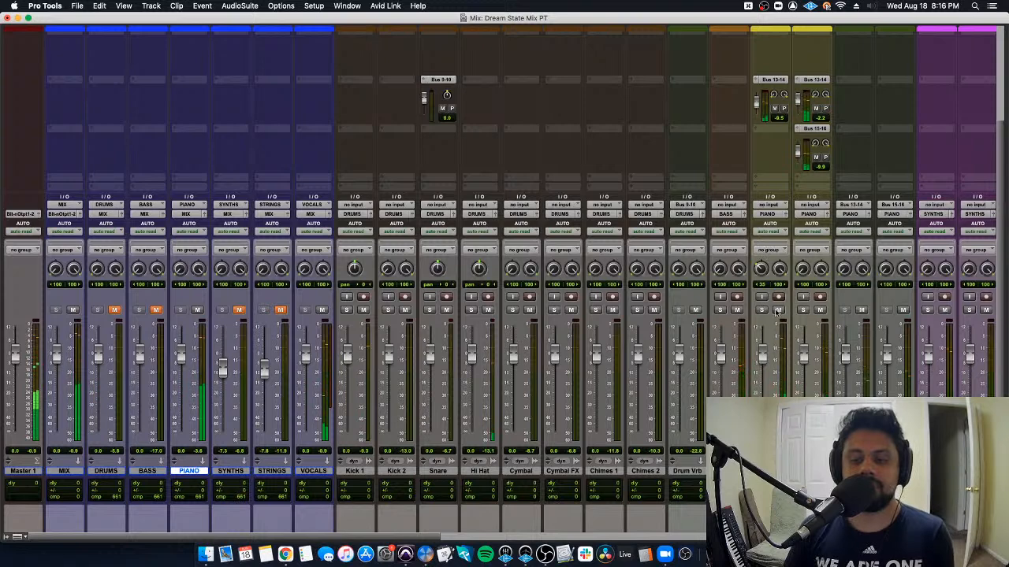
{"action": "scroll", "coordinate": [679, 283], "scroll_direction": "right", "scroll_amount": 3}
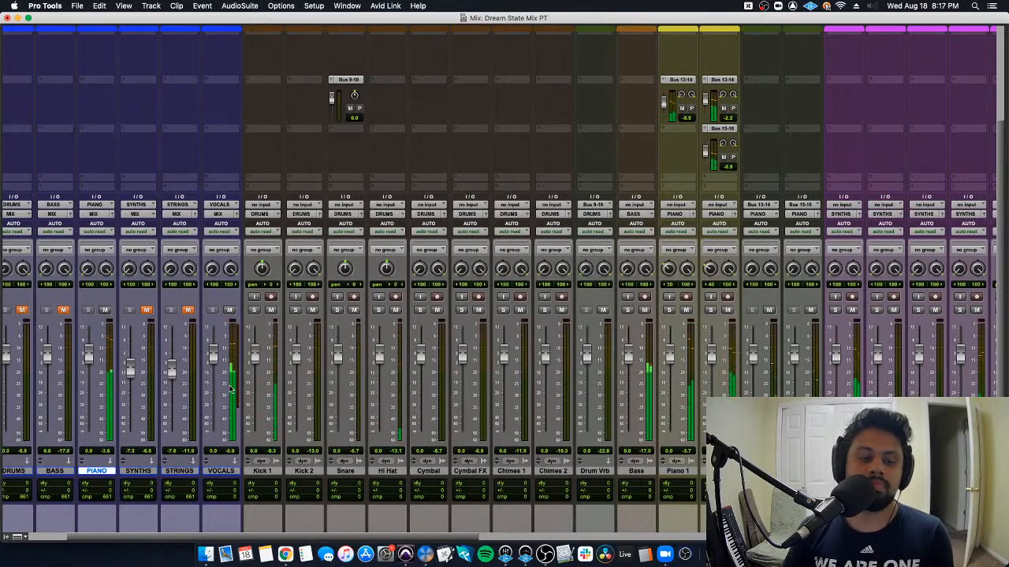
Lower the VOCALS bus fader to -2.3 dB and save the session.
{"action": "left_click_drag", "start_coordinate": [211, 368], "coordinate": [218, 327]}
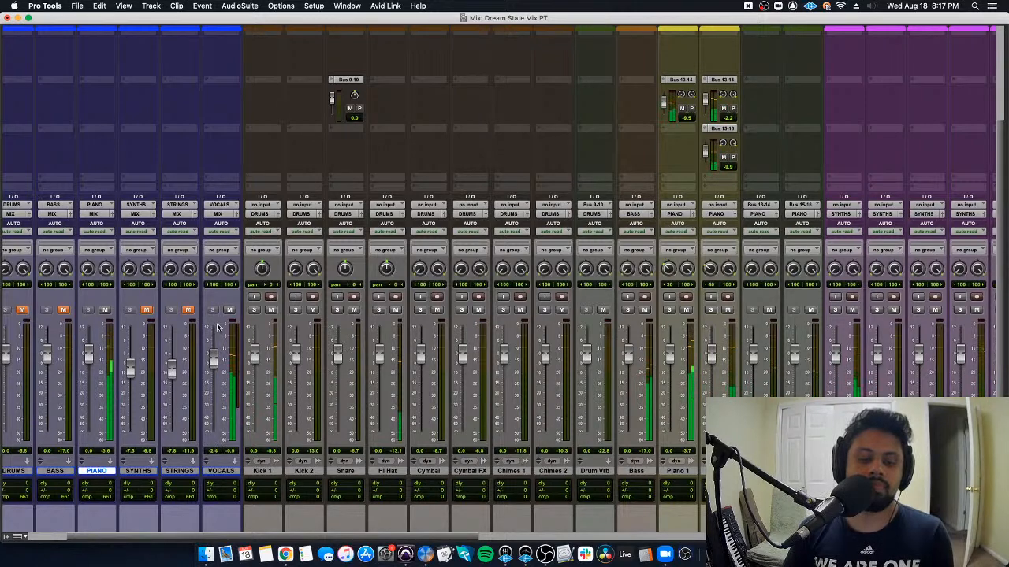
{"action": "key", "text": "super+s"}
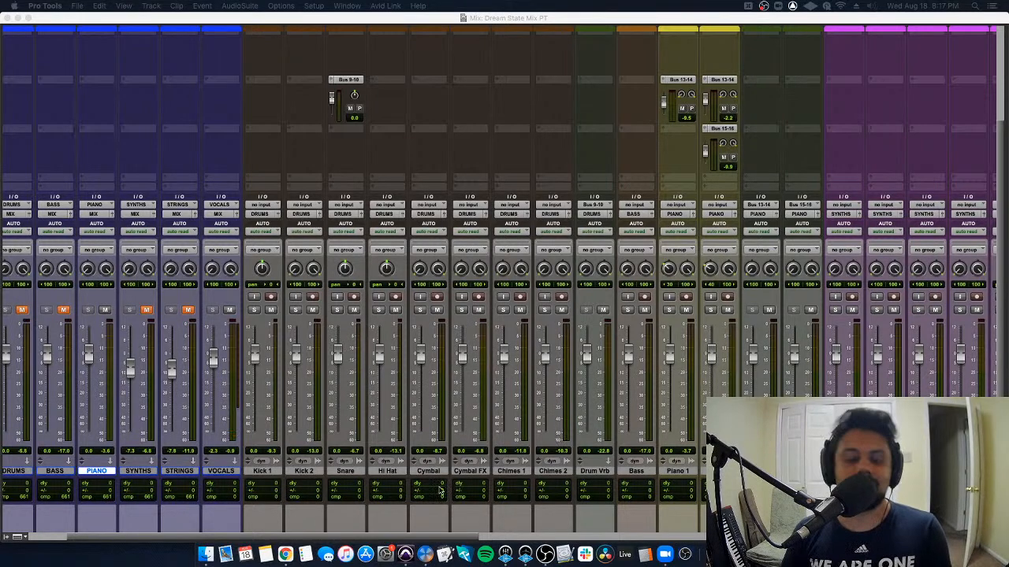
Select the SYNTHS bus track in the mixer.
{"action": "scroll", "coordinate": [367, 490], "scroll_direction": "left", "scroll_amount": 3}
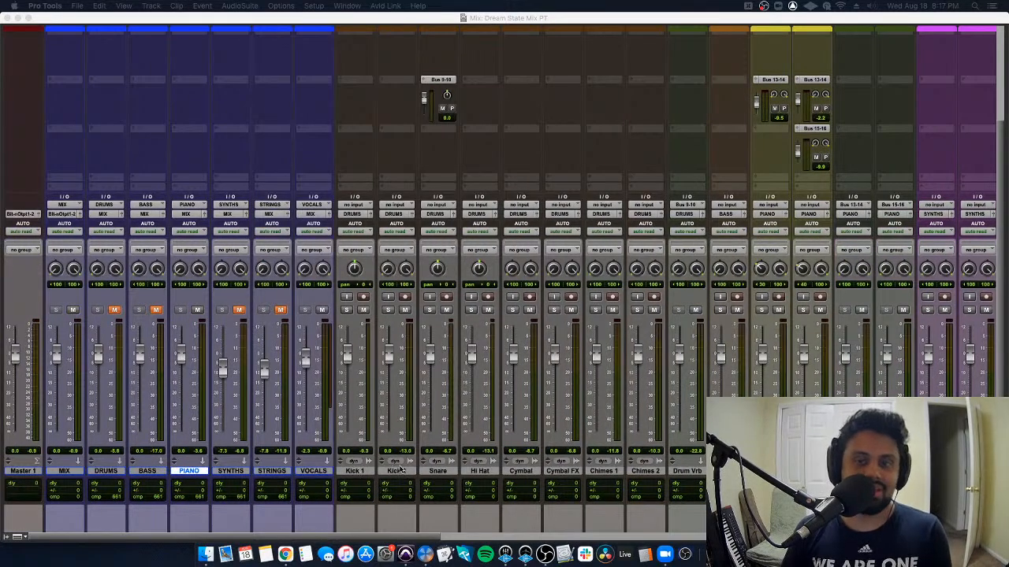
{"action": "left_click", "coordinate": [249, 471]}
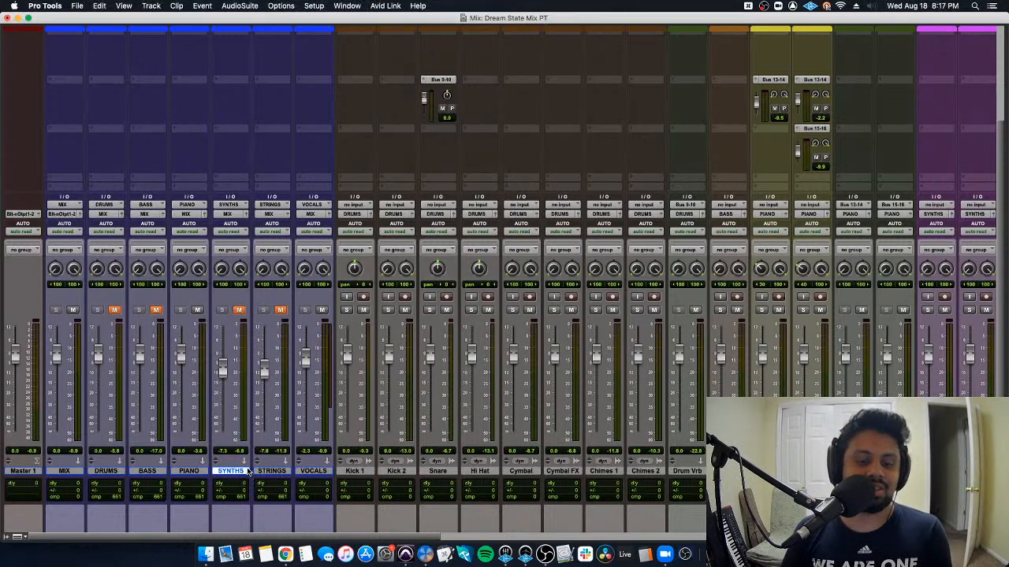
{"action": "key", "text": "super+Tab"}
{"action": "key", "text": "super+Tab"}
{"action": "key", "text": "super+Tab"}
{"action": "key", "text": "super+Tab"}
{"action": "key", "text": "super+Tab"}
{"action": "key", "text": "super+Tab"}
{"action": "key", "text": "super+Tab"}
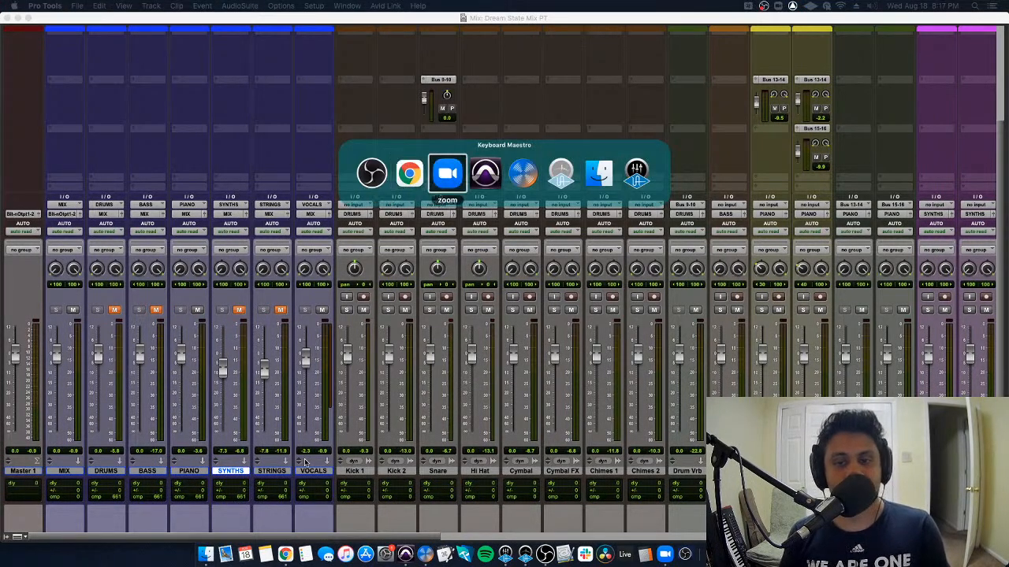
{"action": "key", "text": "shift+super+Tab"}
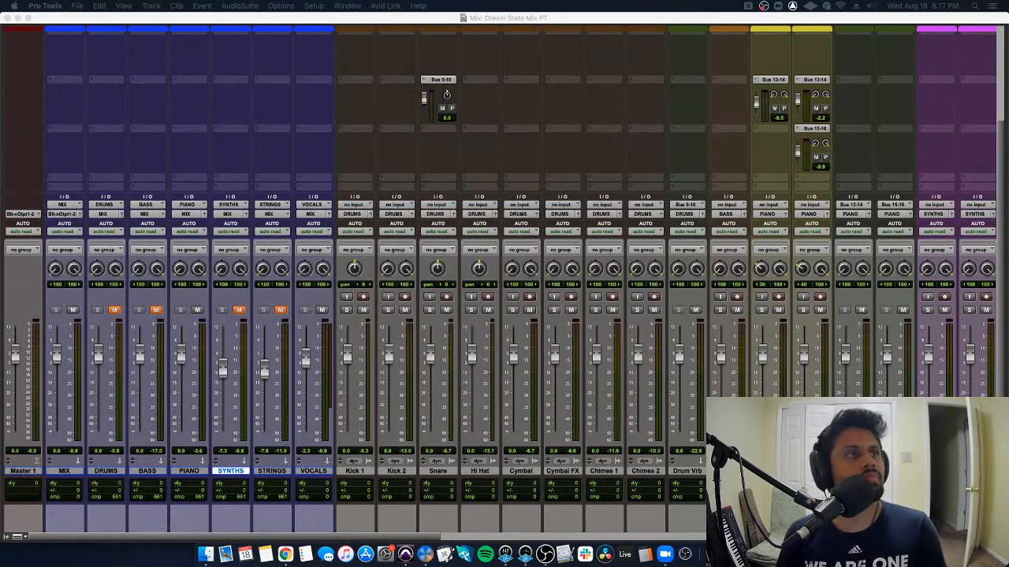